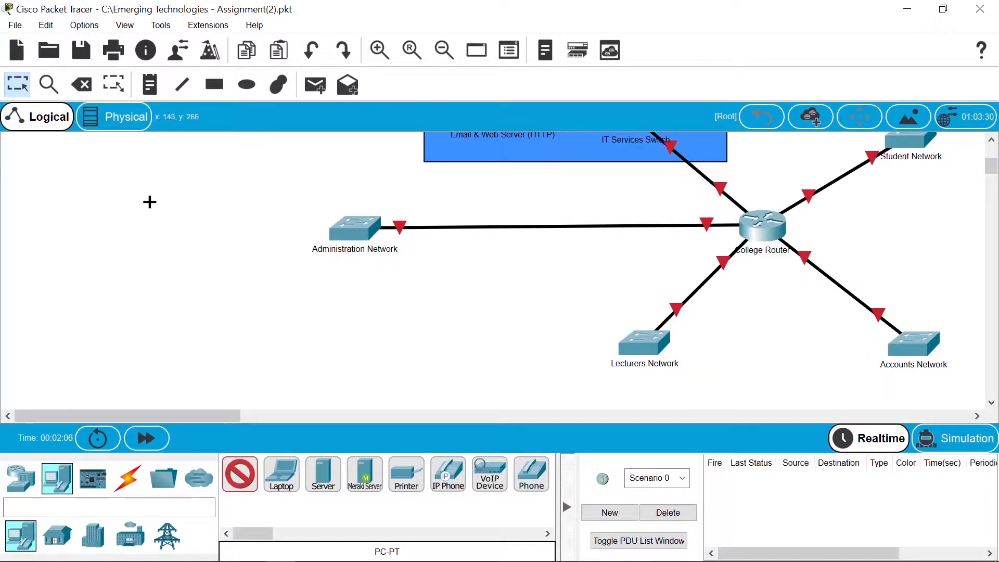
Step: Place PC1, PC2 and PC3 on the left of the canvas, nudging PC2 into line
{"action": "left_click", "coordinate": [136, 196]}
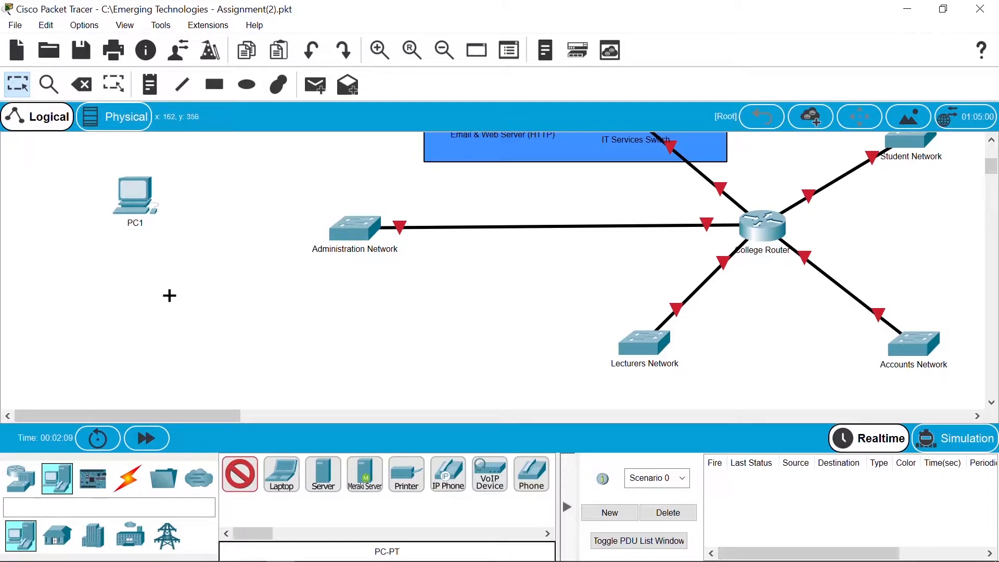
{"action": "left_click", "coordinate": [168, 298]}
{"action": "left_click", "coordinate": [239, 474]}
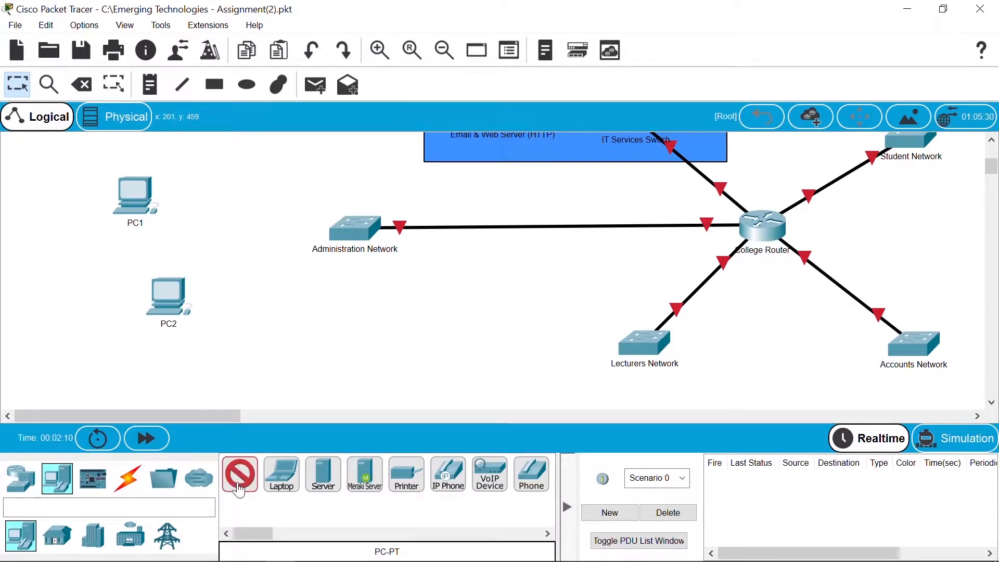
{"action": "left_click", "coordinate": [235, 358]}
{"action": "left_click_drag", "start_coordinate": [176, 294], "coordinate": [157, 281]}
{"action": "left_click_drag", "start_coordinate": [993, 168], "coordinate": [992, 182]}
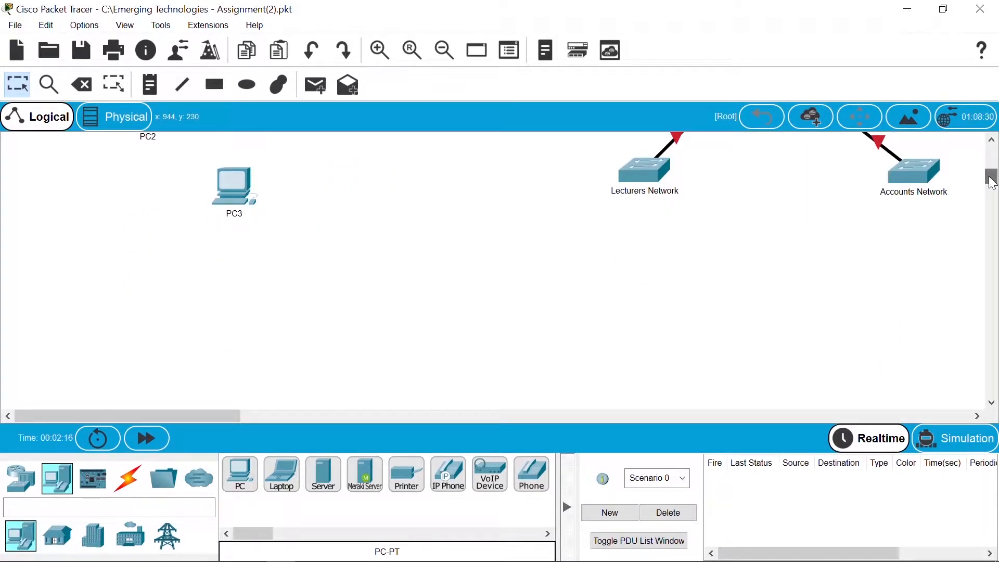
Step: Place PC4, PC5 and PC6 in a row and align PC5 and PC6
{"action": "left_click", "coordinate": [239, 473]}
{"action": "left_click", "coordinate": [509, 302]}
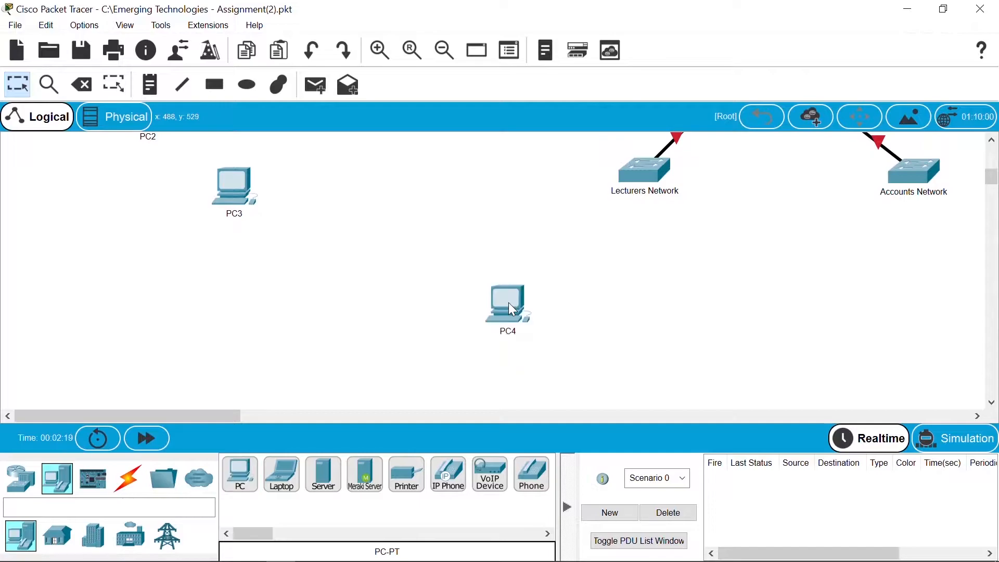
{"action": "left_click", "coordinate": [238, 475]}
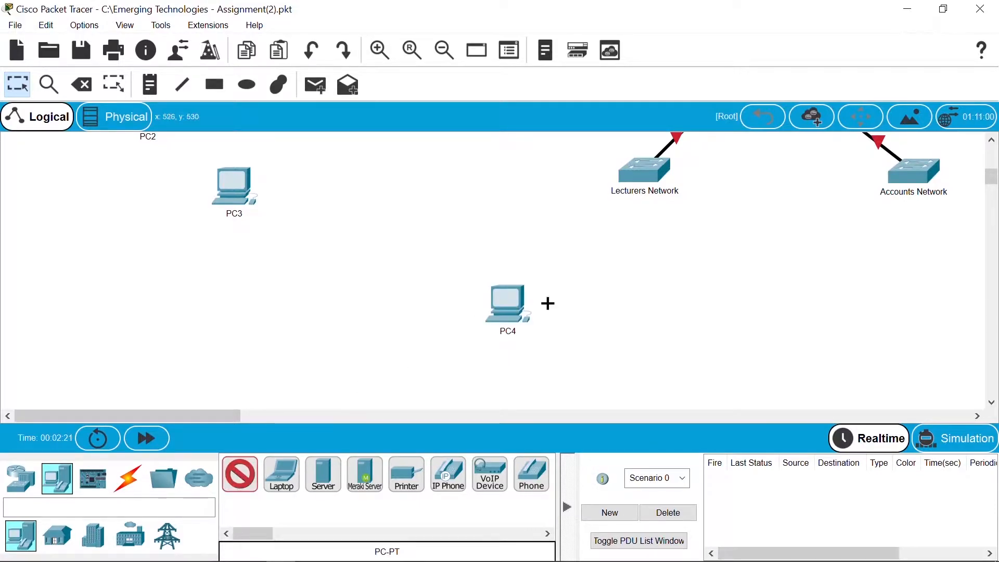
{"action": "left_click", "coordinate": [614, 306]}
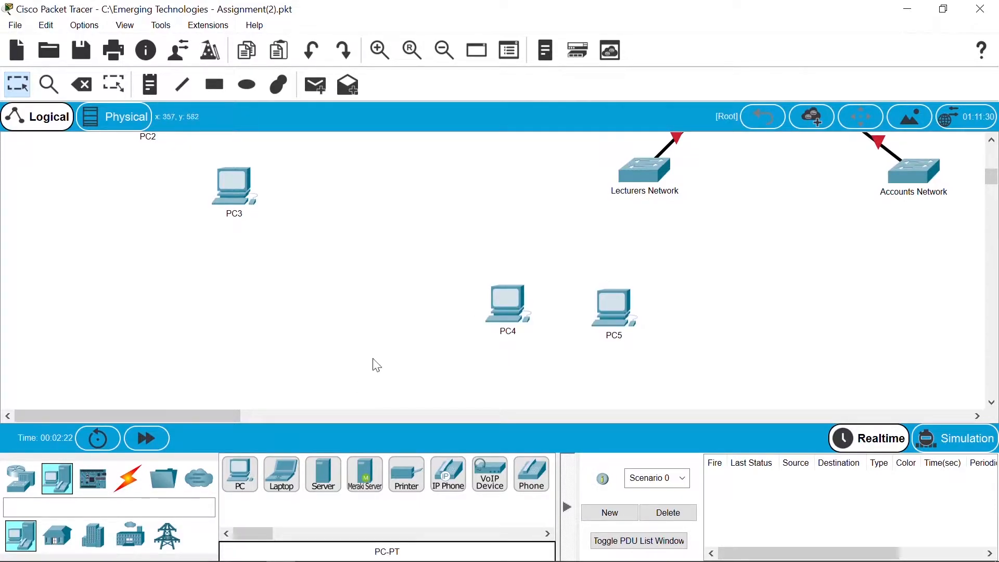
{"action": "left_click", "coordinate": [241, 474]}
{"action": "left_click", "coordinate": [681, 302]}
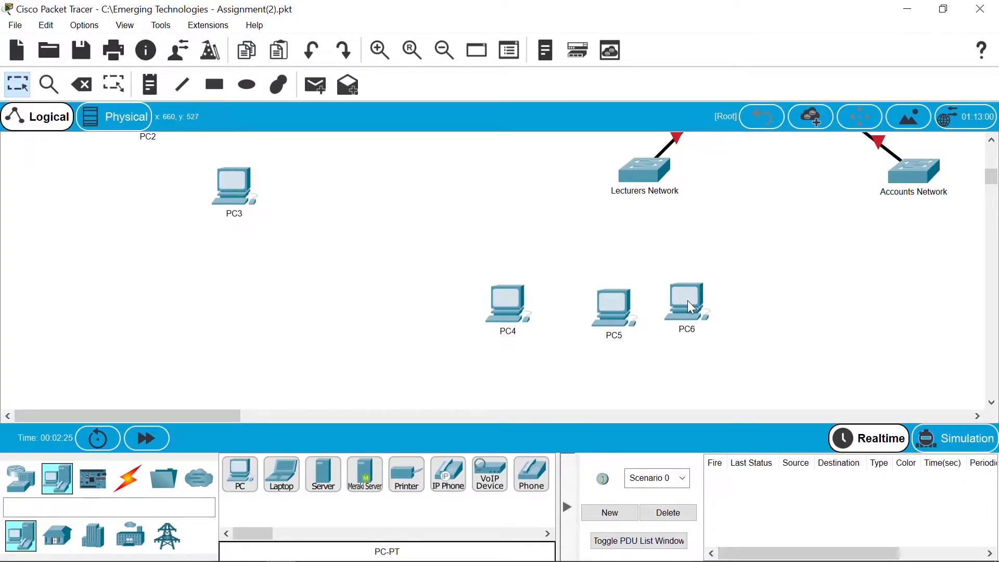
{"action": "mouse_move", "coordinate": [612, 302]}
{"action": "left_mouse_down"}
{"action": "mouse_move", "coordinate": [603, 299]}
{"action": "mouse_move", "coordinate": [615, 297]}
{"action": "left_mouse_up"}
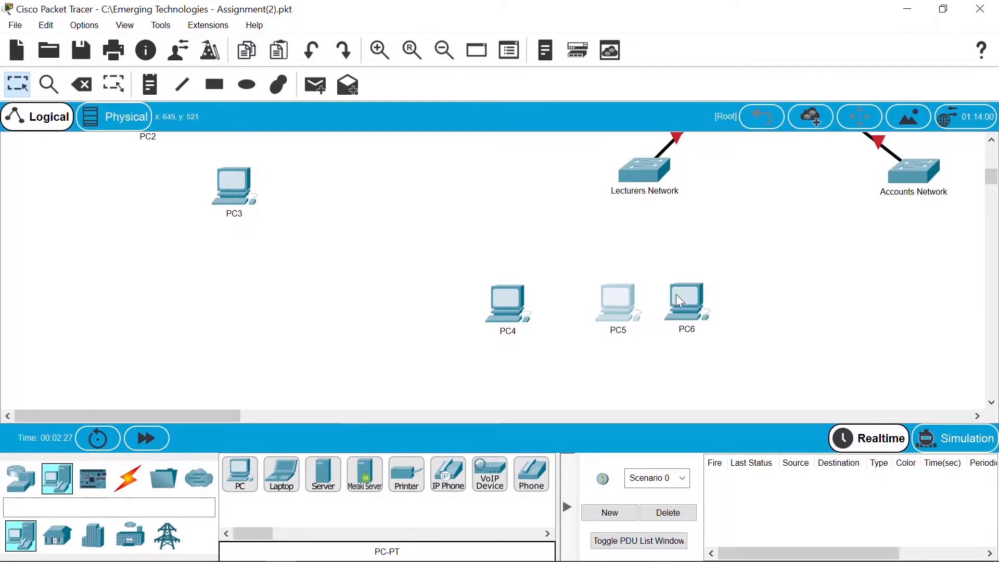
{"action": "left_click_drag", "start_coordinate": [698, 300], "coordinate": [708, 307]}
Step: Place PC7, PC8 and PC9 further right, adjusting PC8's position
{"action": "left_click", "coordinate": [245, 479]}
{"action": "left_click", "coordinate": [842, 307]}
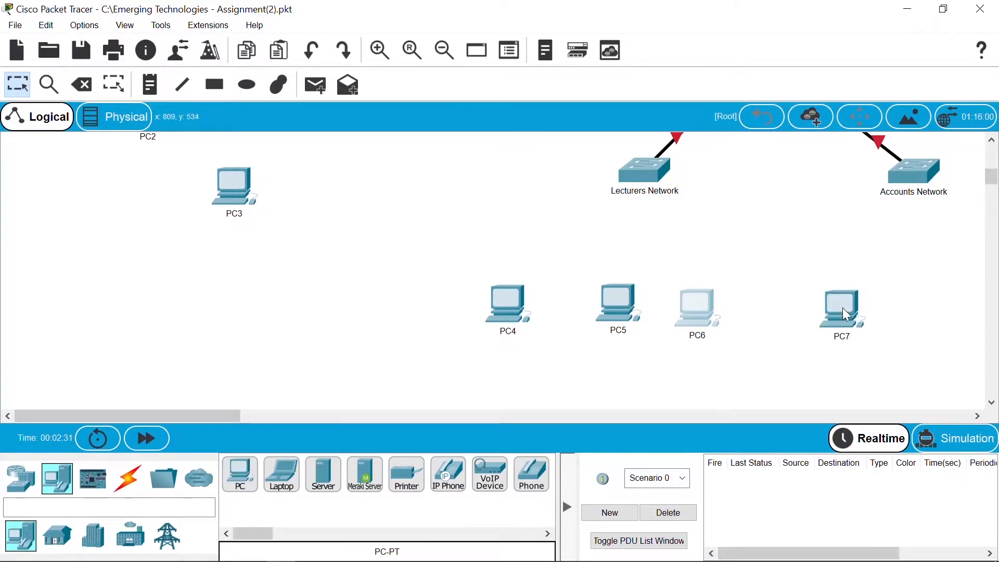
{"action": "left_click", "coordinate": [241, 481]}
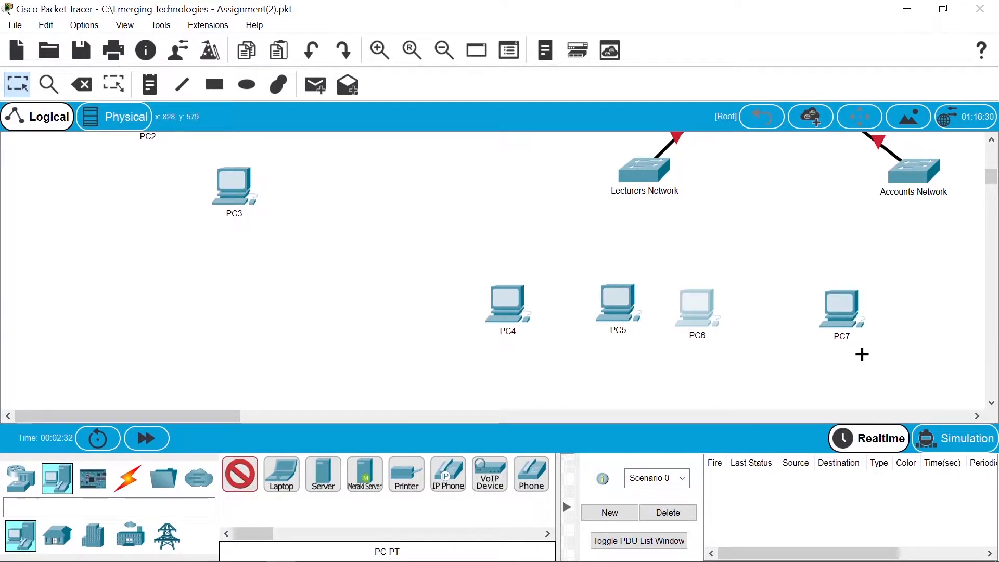
{"action": "left_click", "coordinate": [924, 300]}
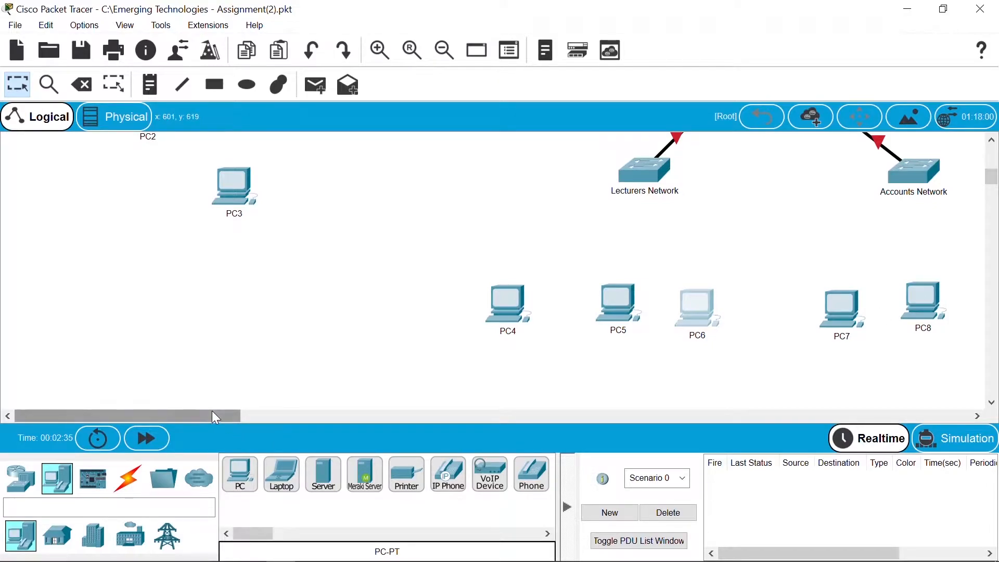
{"action": "left_click_drag", "start_coordinate": [211, 411], "coordinate": [272, 416]}
{"action": "left_click_drag", "start_coordinate": [651, 304], "coordinate": [647, 310]}
{"action": "left_click", "coordinate": [240, 485]}
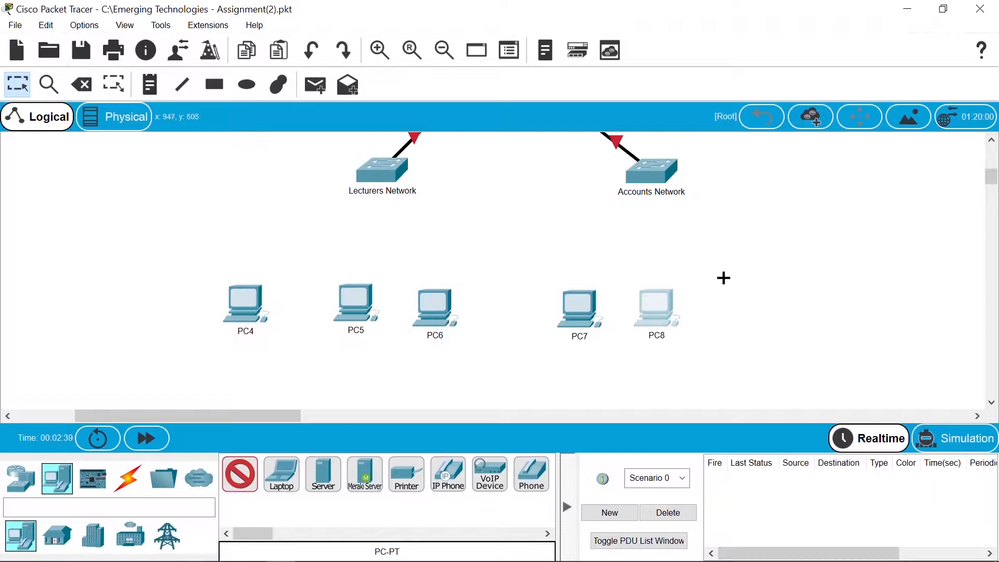
{"action": "left_click", "coordinate": [748, 306]}
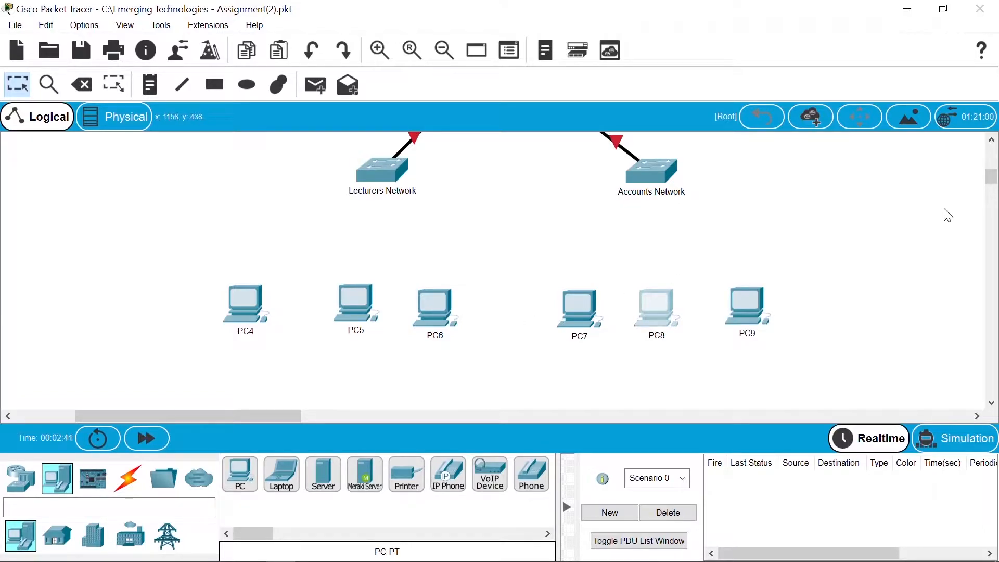
{"action": "left_click_drag", "start_coordinate": [993, 178], "coordinate": [992, 161]}
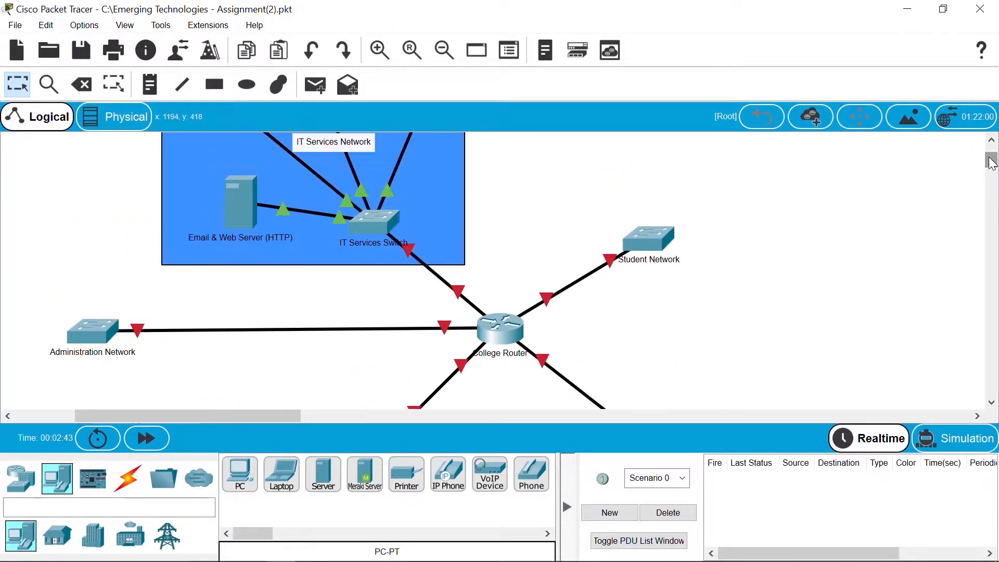
Step: Place PC10, PC11 and PC12 beside the Student Network switch
{"action": "left_click", "coordinate": [240, 473]}
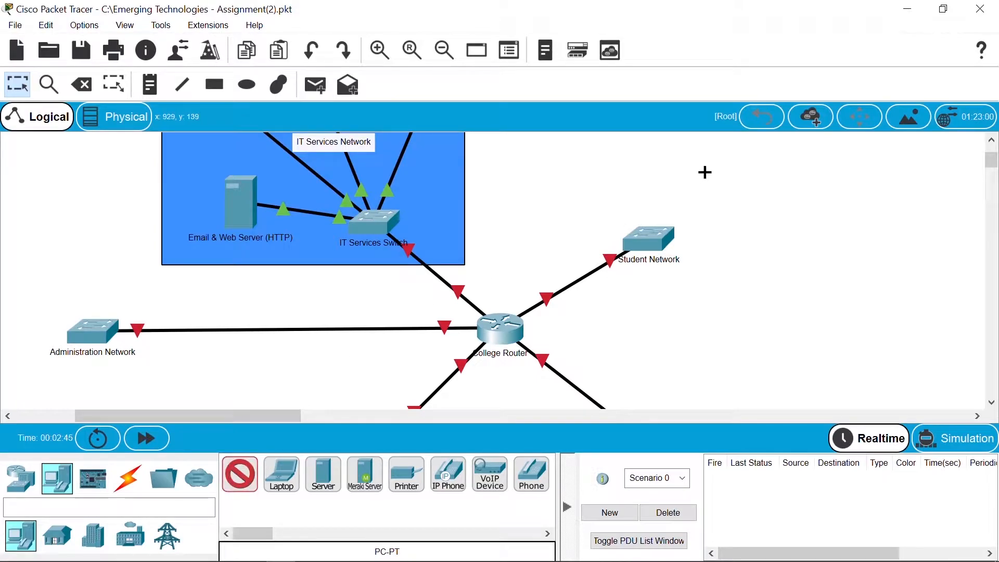
{"action": "left_click", "coordinate": [671, 159]}
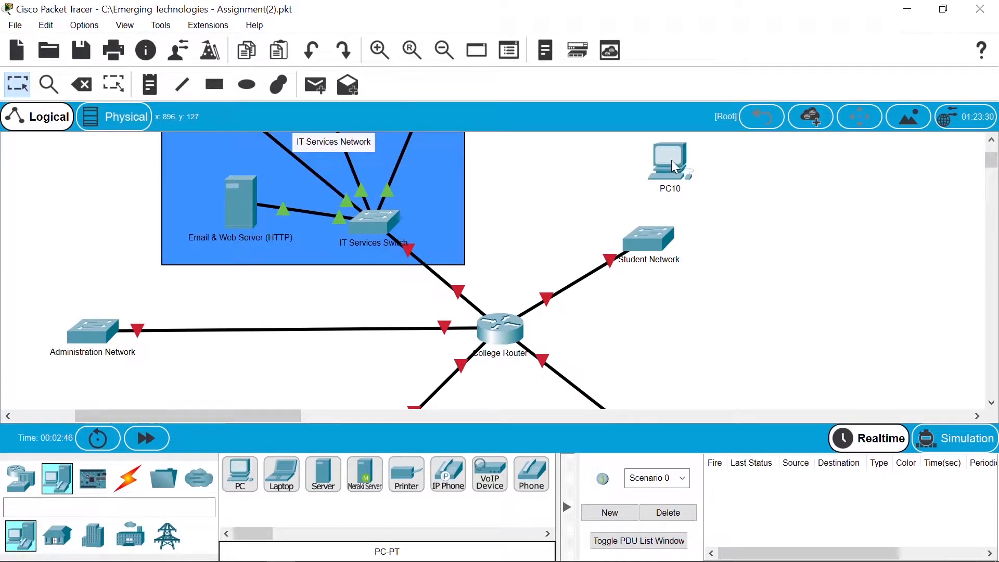
{"action": "left_click", "coordinate": [241, 473]}
{"action": "left_click", "coordinate": [750, 207]}
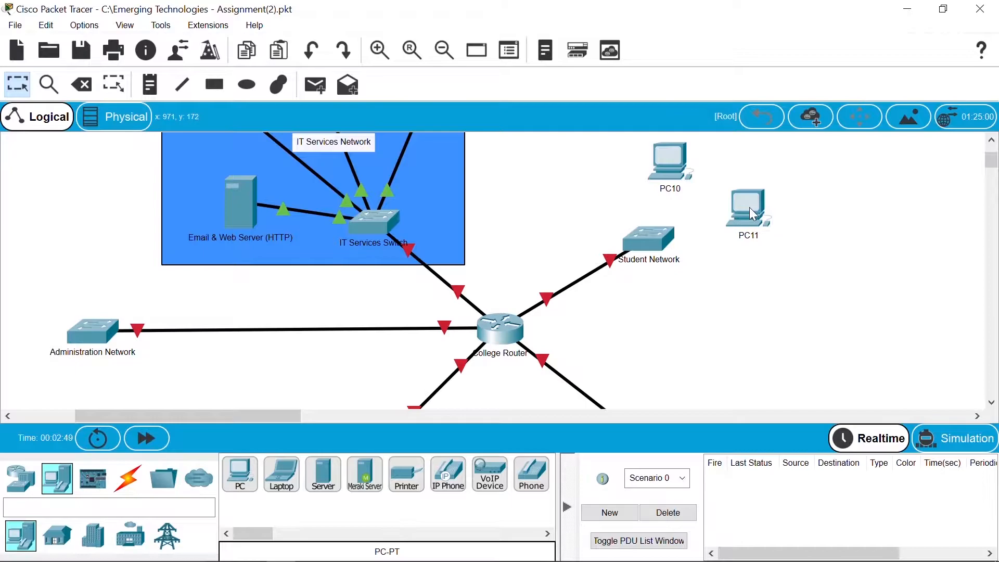
{"action": "left_click", "coordinate": [240, 473]}
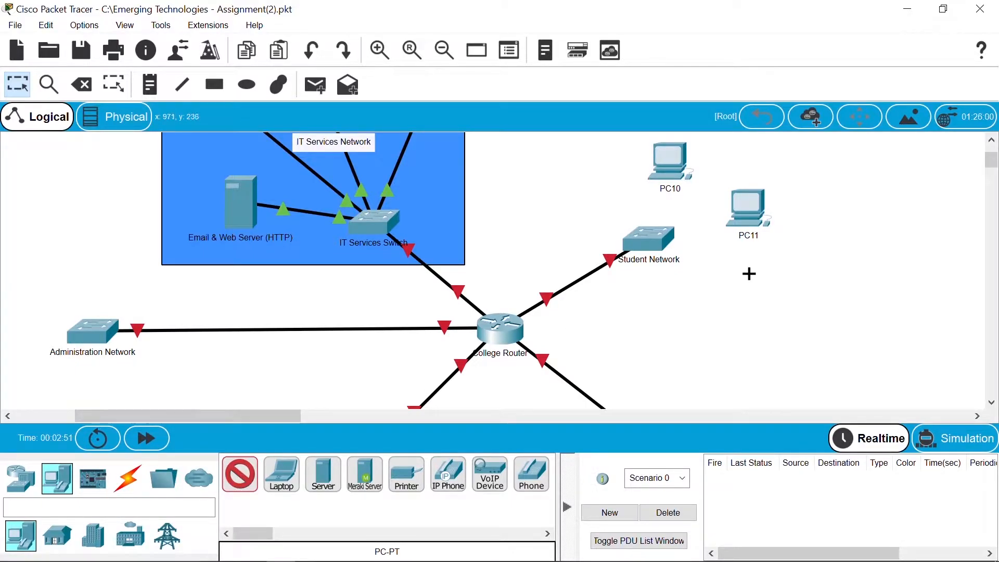
{"action": "left_click", "coordinate": [748, 293]}
Step: Rename PC10, PC11 and PC12 to Students PC1, Students PC2 and Students PC3
{"action": "left_click", "coordinate": [667, 191]}
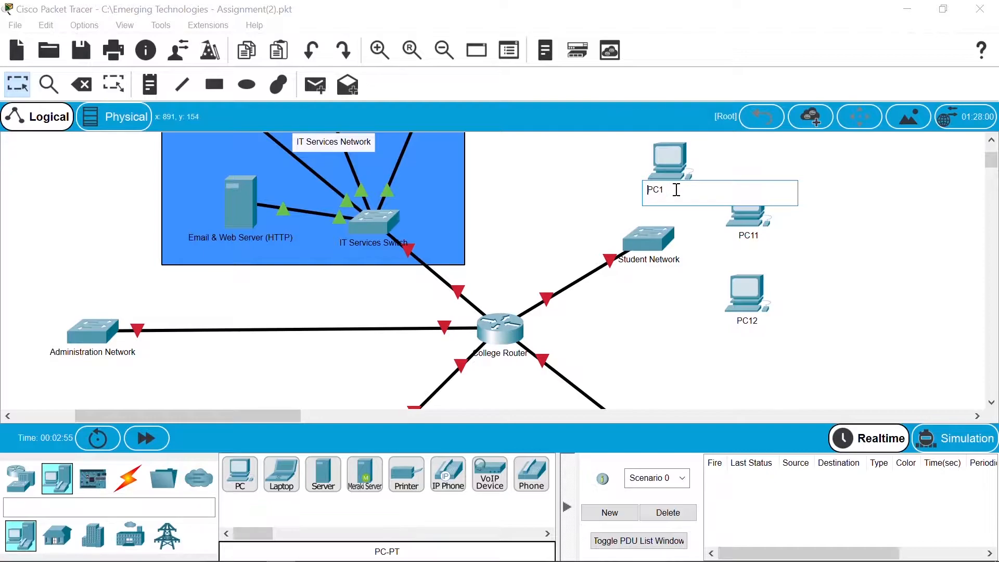
{"action": "type", "text": "Students"}
{"action": "key", "text": "Return"}
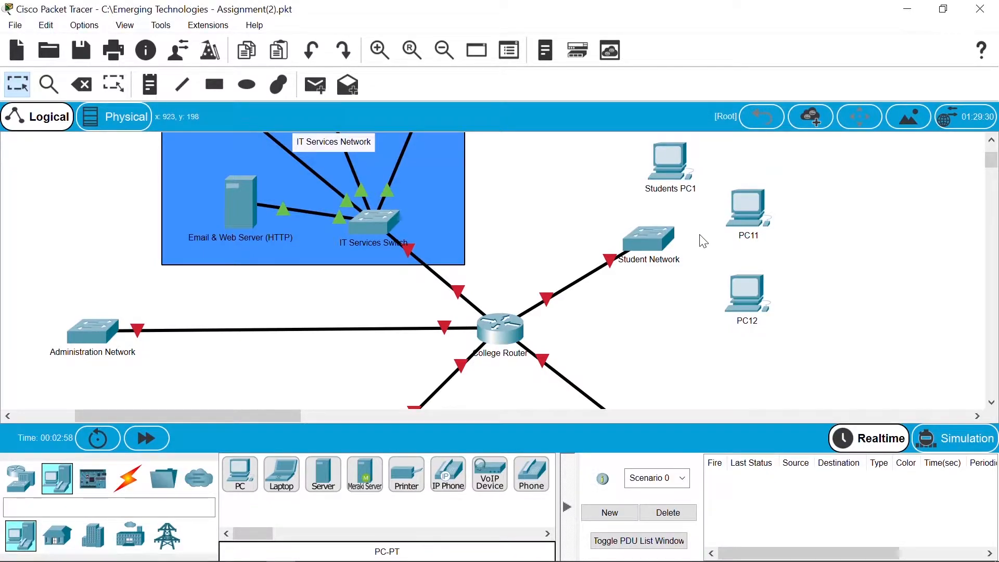
{"action": "left_click", "coordinate": [760, 236]}
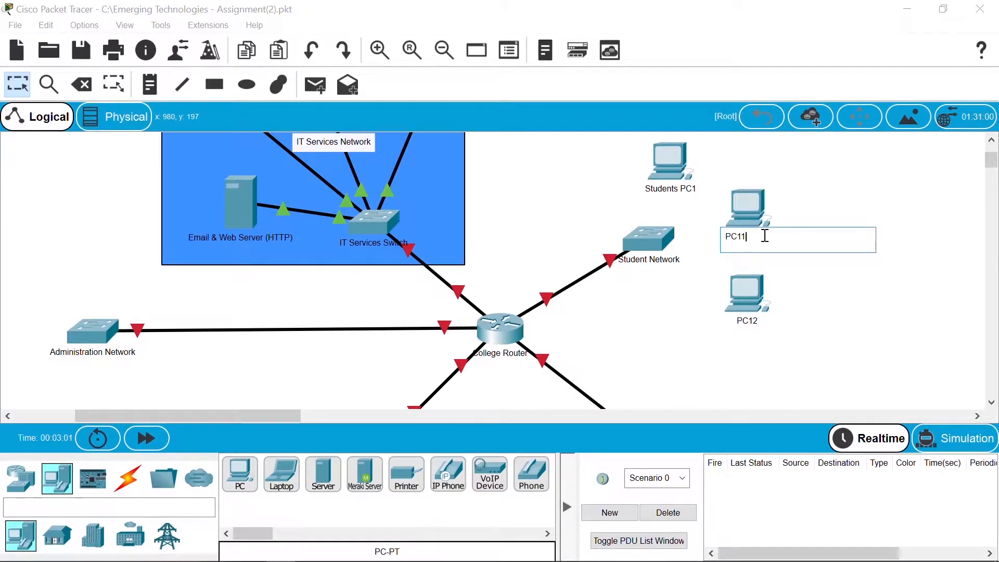
{"action": "type", "text": "2"}
{"action": "type", "text": "Students"}
{"action": "left_click", "coordinate": [817, 334]}
{"action": "left_click", "coordinate": [745, 323]}
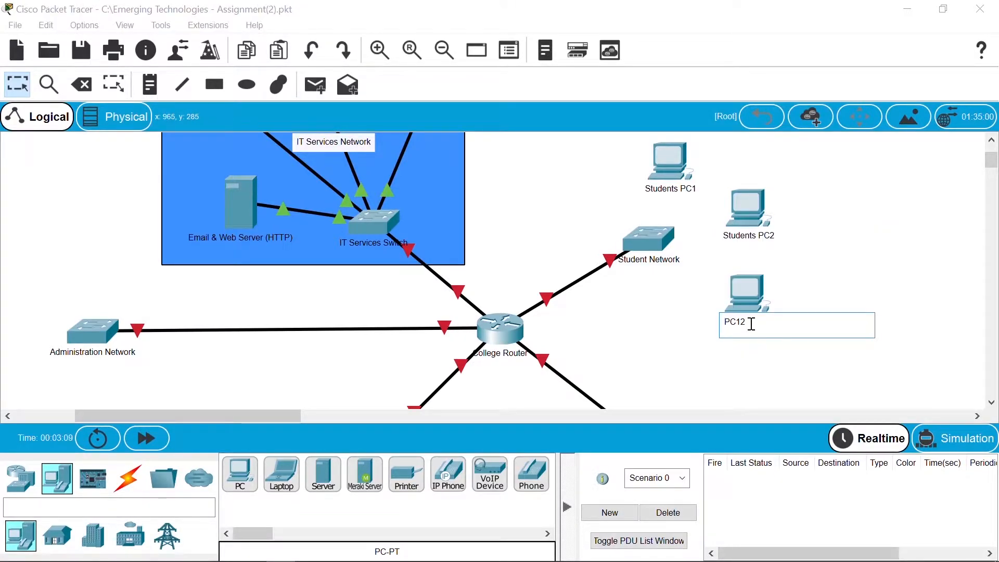
{"action": "type", "text": "Studnets PC3"}
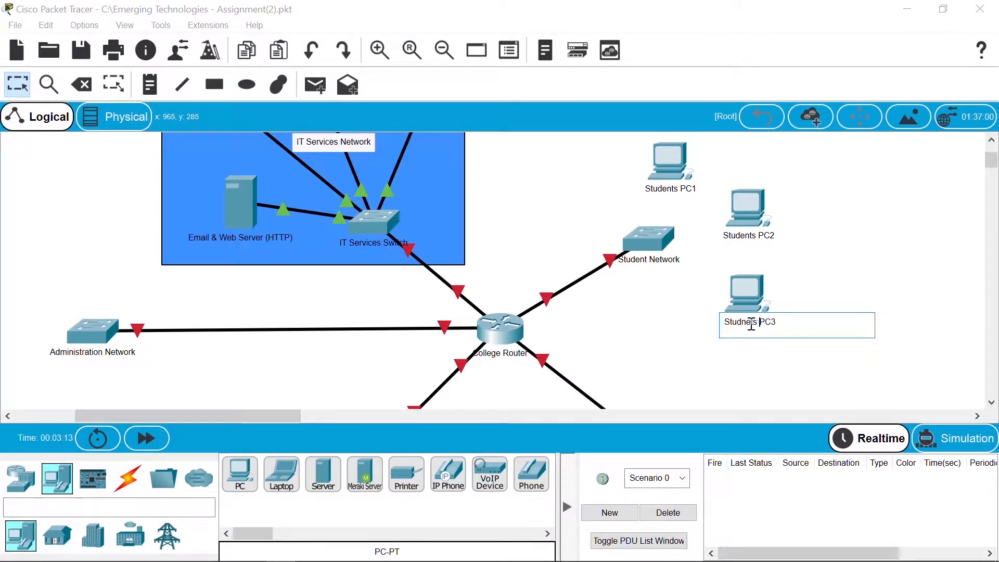
{"action": "key", "text": "BackSpace"}
{"action": "key", "text": "BackSpace"}
{"action": "key", "text": "BackSpace"}
{"action": "key", "text": "BackSpace"}
{"action": "key", "text": "BackSpace"}
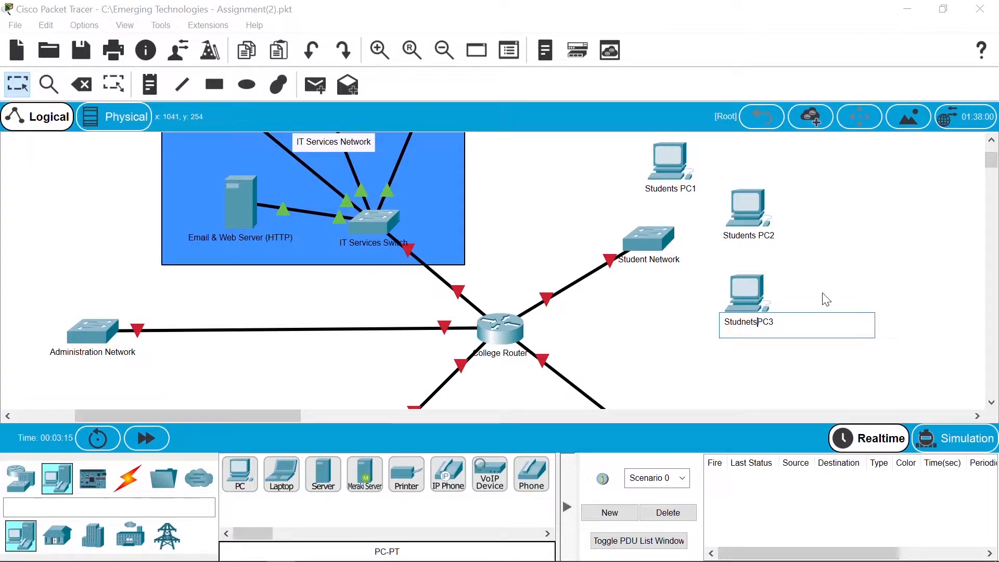
{"action": "type", "text": "ents"}
{"action": "key", "text": "Return"}
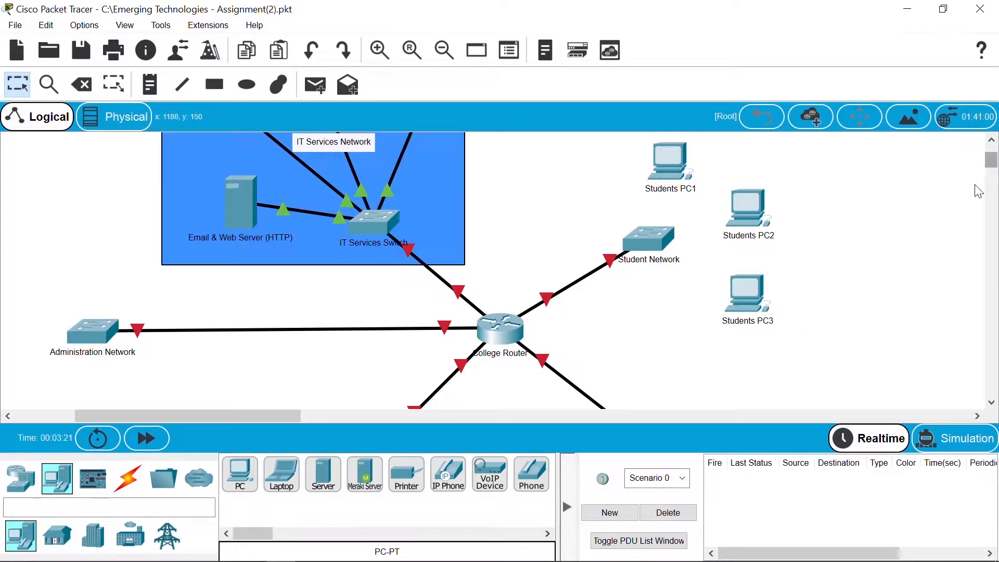
Step: Cable Students PC1 and PC2 to Student Network switch ports with copper straight-through
{"action": "left_click", "coordinate": [128, 477]}
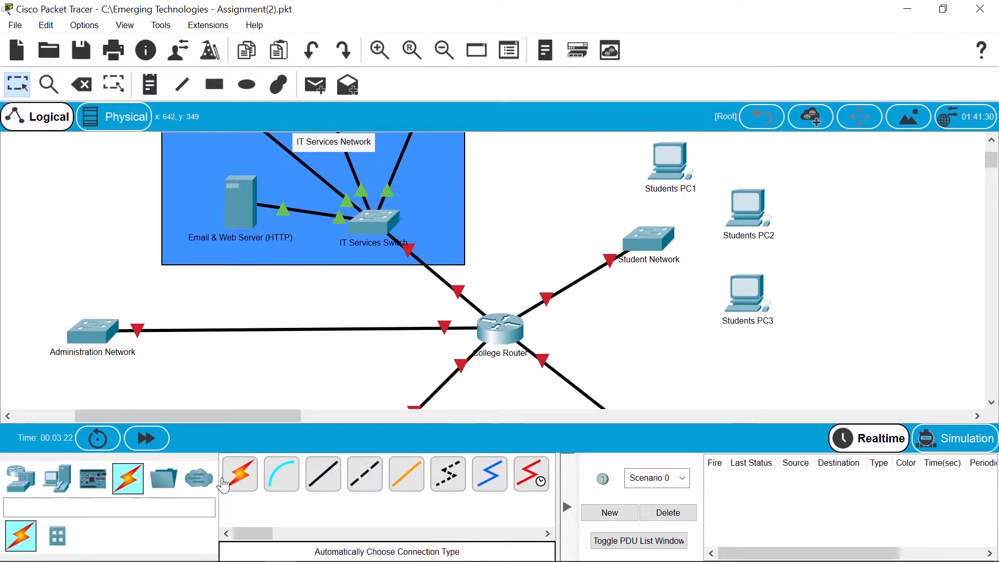
{"action": "left_click", "coordinate": [323, 473]}
{"action": "left_click", "coordinate": [648, 238]}
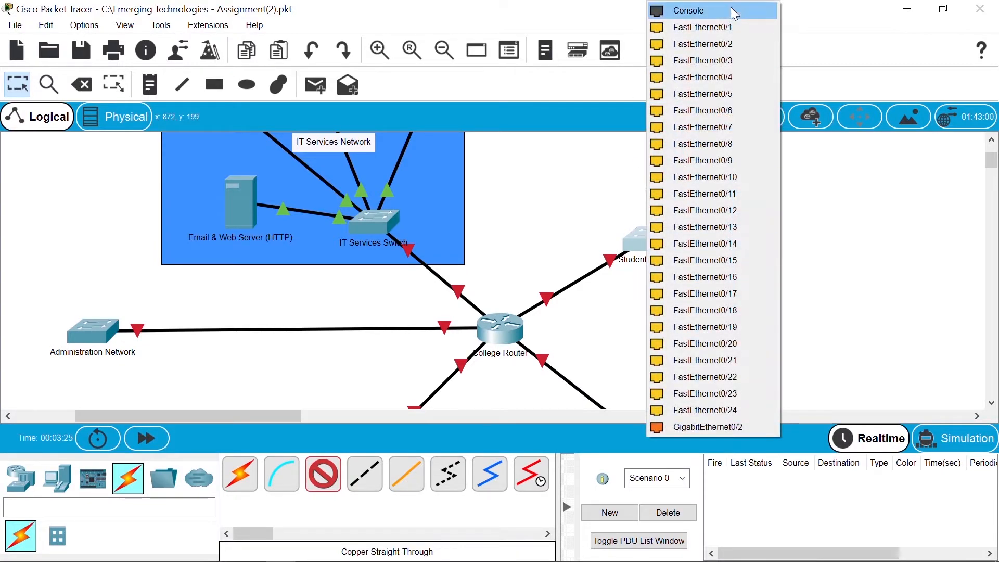
{"action": "left_click", "coordinate": [735, 27]}
{"action": "left_click", "coordinate": [664, 159]}
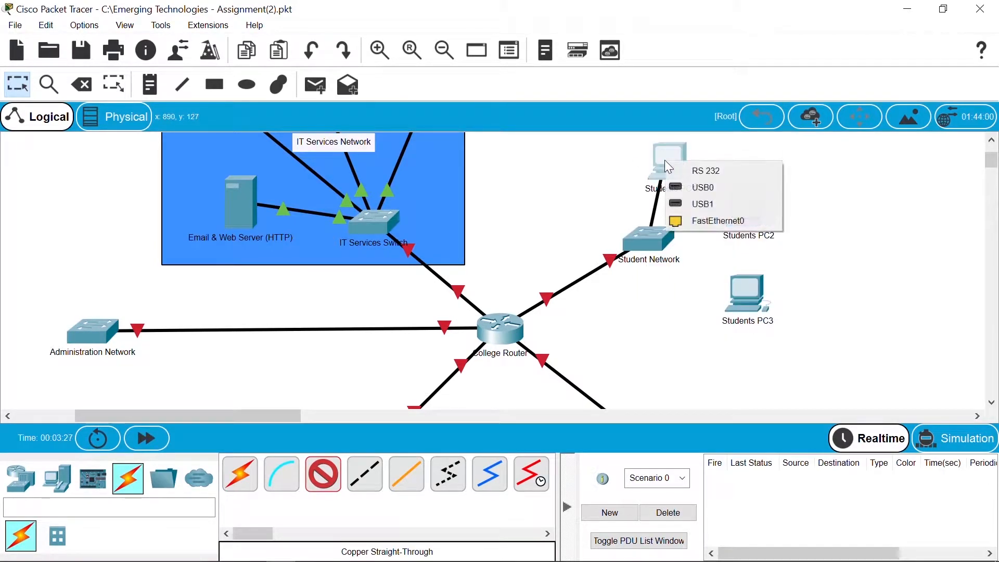
{"action": "left_click", "coordinate": [743, 227]}
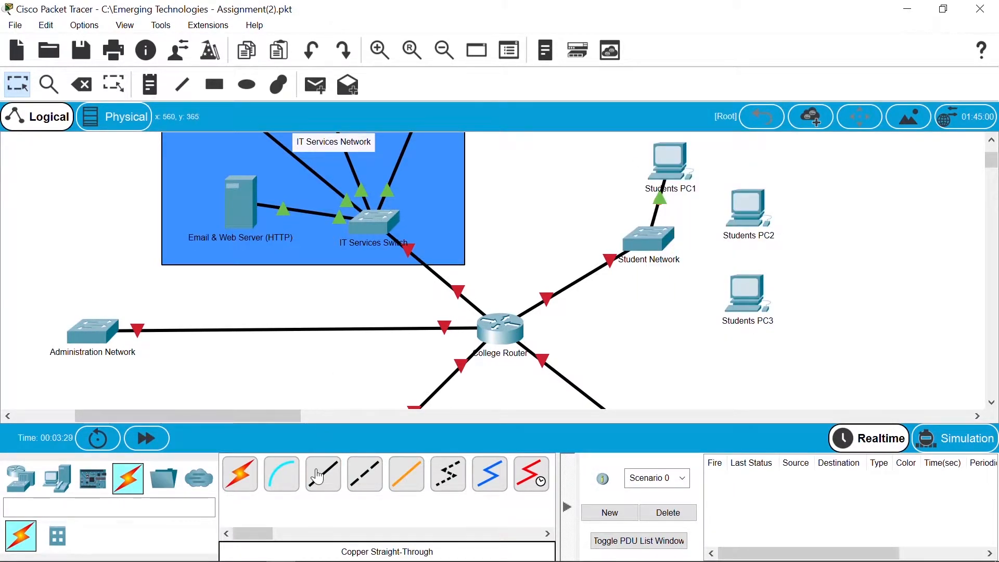
{"action": "left_click", "coordinate": [640, 247]}
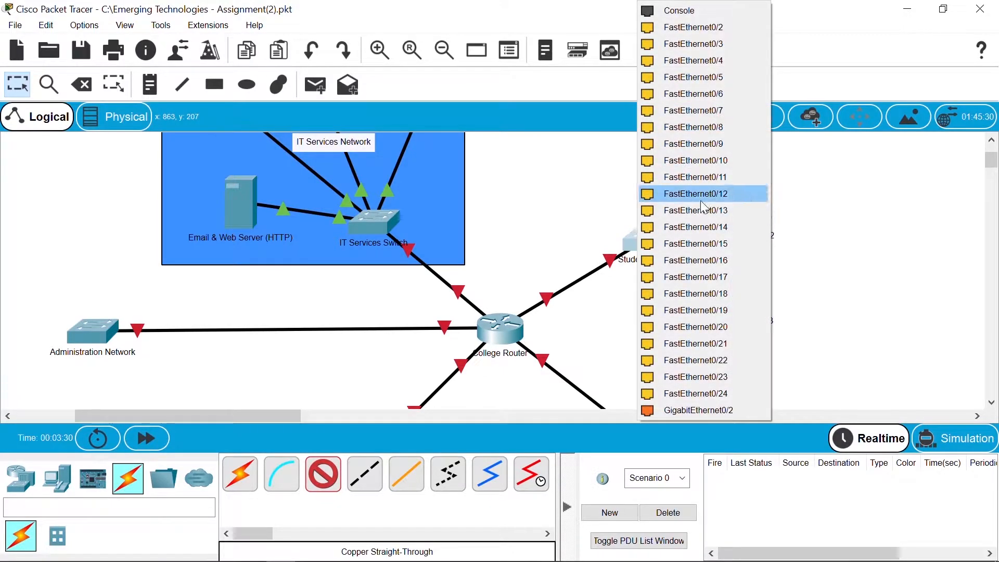
{"action": "left_click", "coordinate": [754, 33]}
{"action": "left_click", "coordinate": [749, 208]}
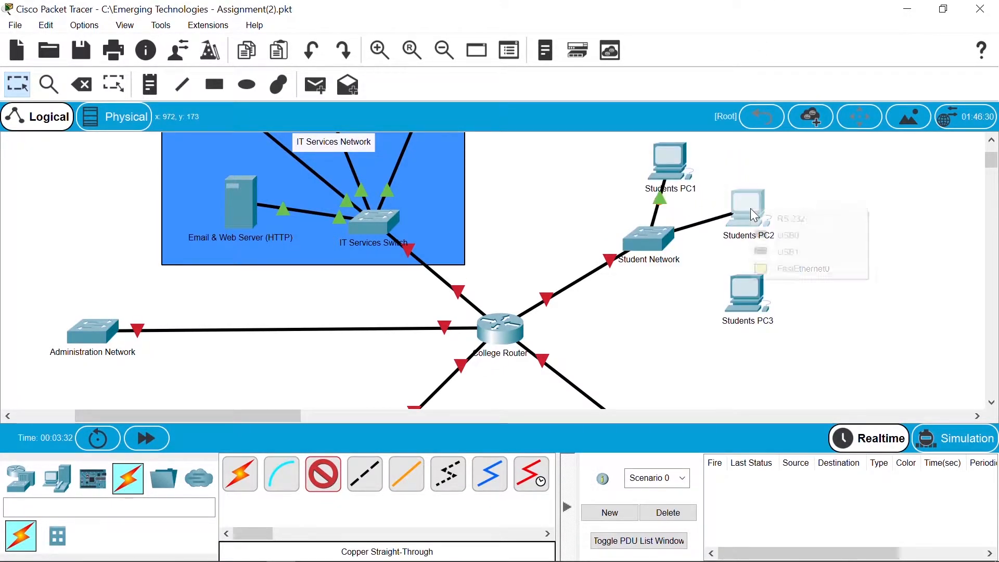
{"action": "left_click", "coordinate": [807, 276]}
Step: Cable the third Students PC to Student Network switch port FastEthernet0/3
{"action": "left_click", "coordinate": [325, 473]}
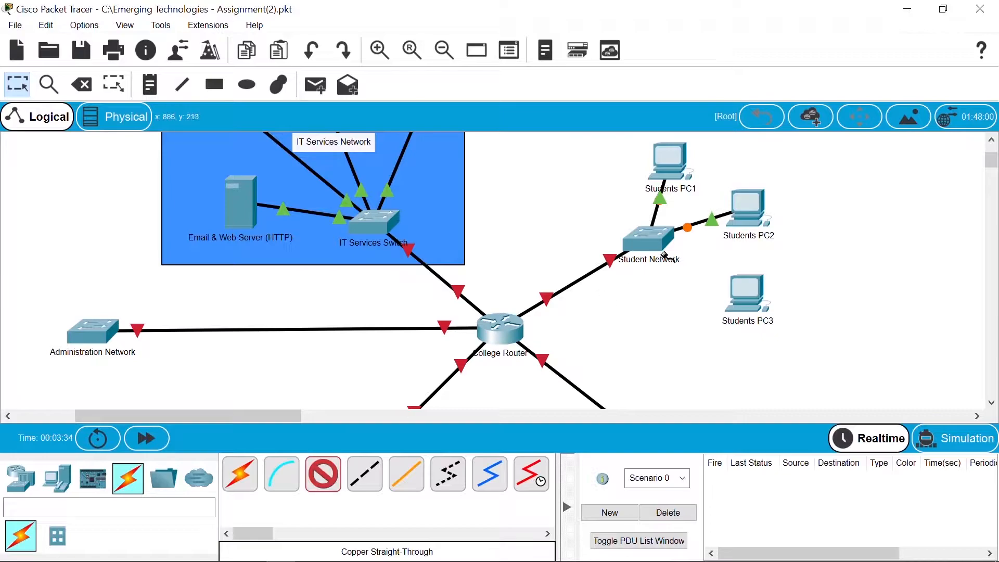
{"action": "left_click", "coordinate": [657, 238]}
{"action": "left_click", "coordinate": [767, 30]}
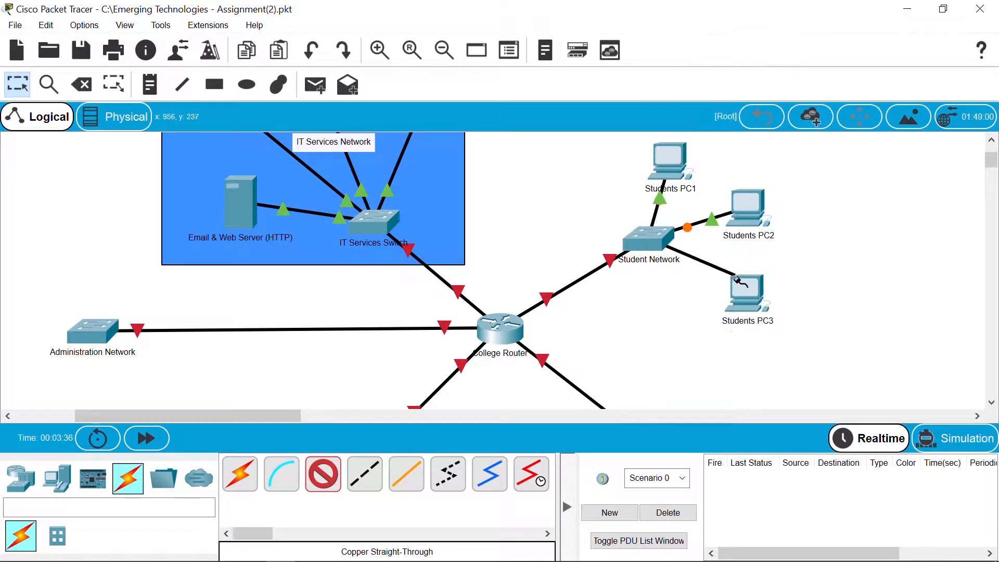
{"action": "left_click", "coordinate": [750, 291]}
{"action": "left_click", "coordinate": [796, 353]}
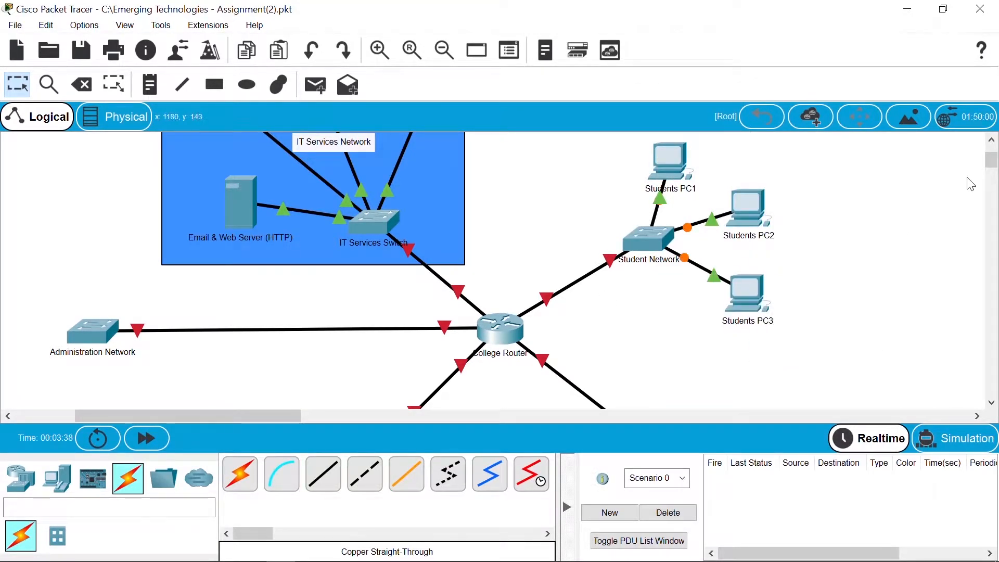
{"action": "left_click_drag", "start_coordinate": [991, 161], "coordinate": [994, 184]}
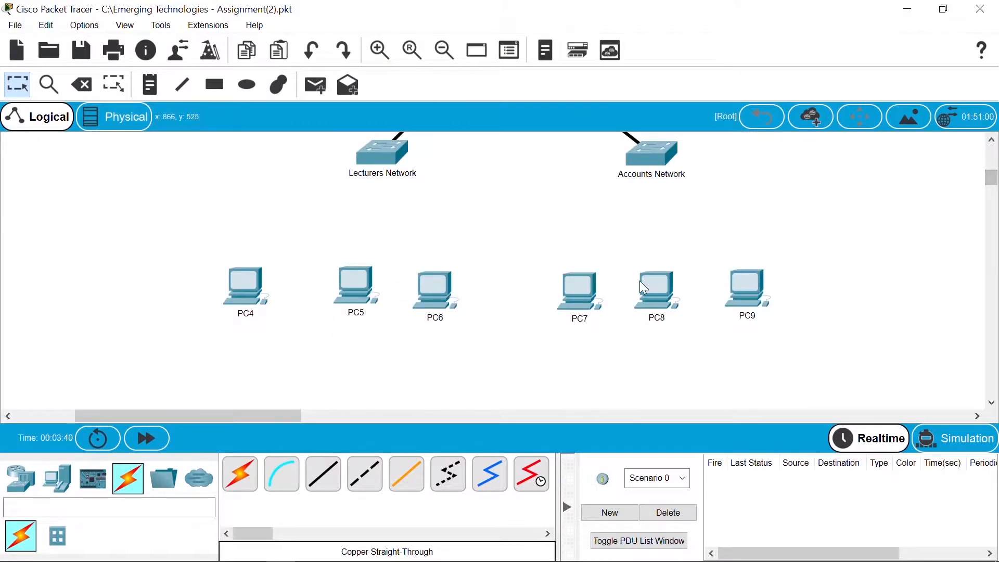
Step: Rename PC7 to Accounts PC1
{"action": "left_click", "coordinate": [576, 320]}
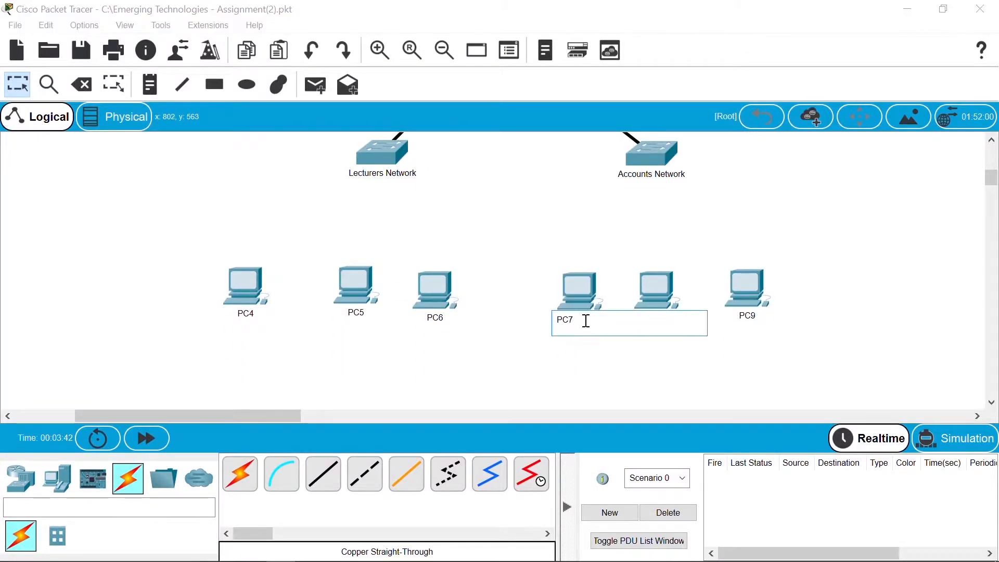
{"action": "key", "text": "Home"}
{"action": "type", "text": "Acco"}
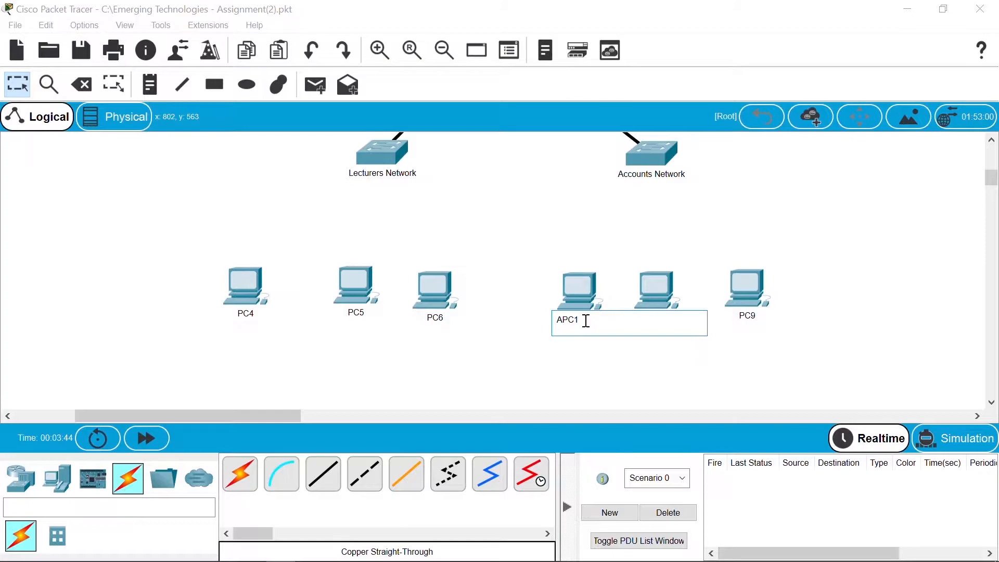
{"action": "key", "text": "BackSpace"}
{"action": "type", "text": "unts"}
{"action": "left_click", "coordinate": [614, 374]}
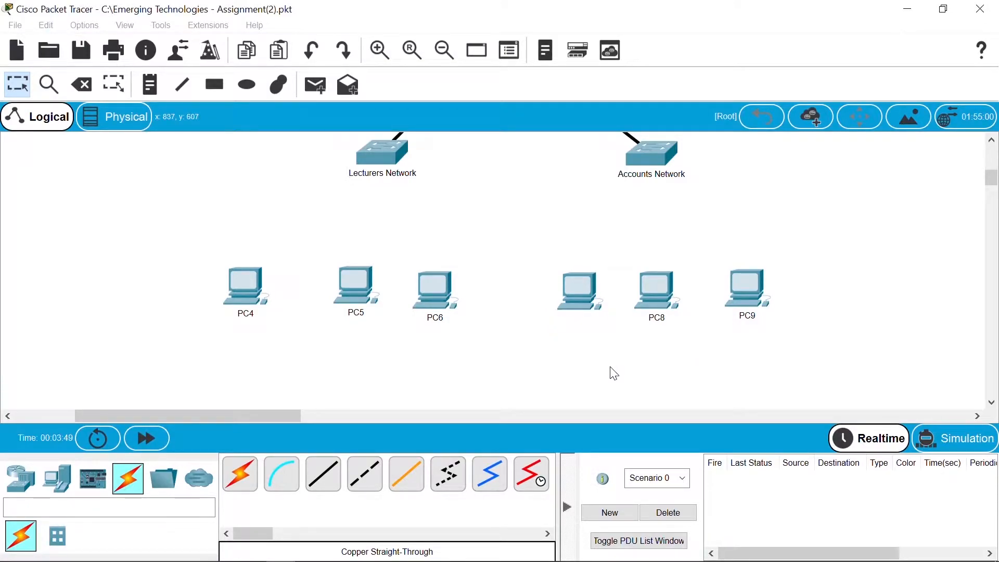
Step: Rename PC8 to Accounts PC2, realign it and PC9, and begin naming PC9 Accounts PC3
{"action": "left_click", "coordinate": [652, 319]}
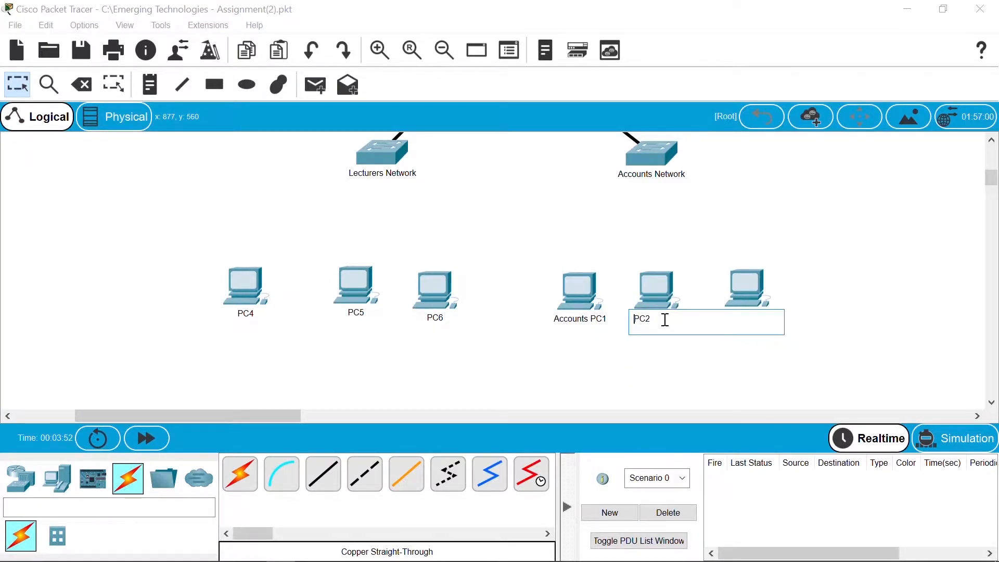
{"action": "type", "text": "Accounts"}
{"action": "left_click", "coordinate": [675, 380]}
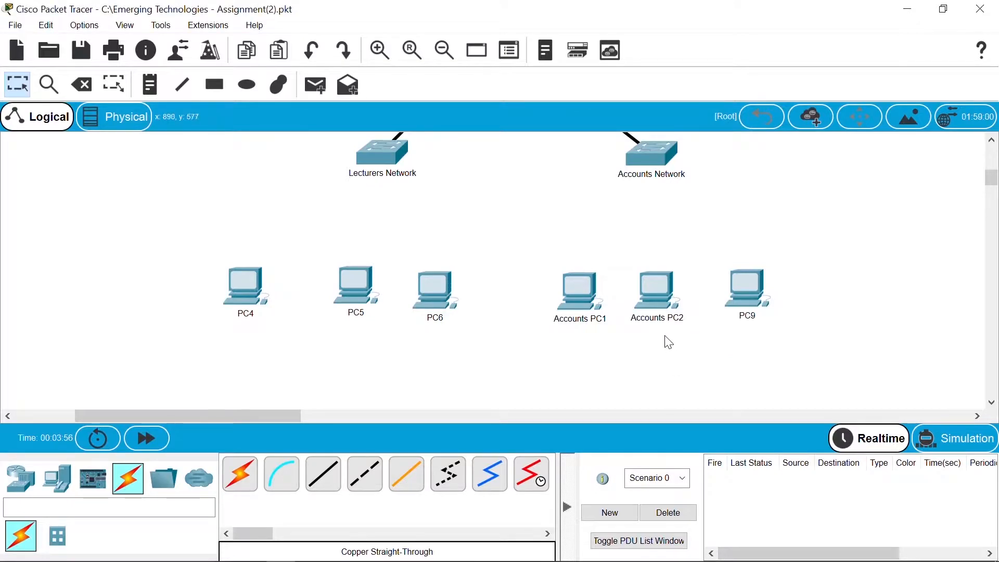
{"action": "left_click_drag", "start_coordinate": [658, 293], "coordinate": [654, 287]}
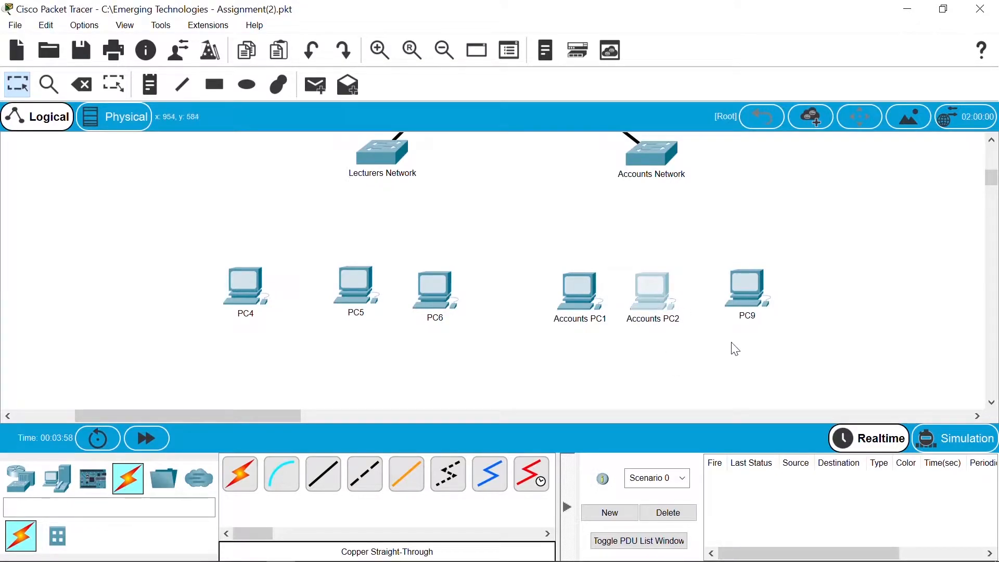
{"action": "left_click_drag", "start_coordinate": [748, 299], "coordinate": [734, 301]}
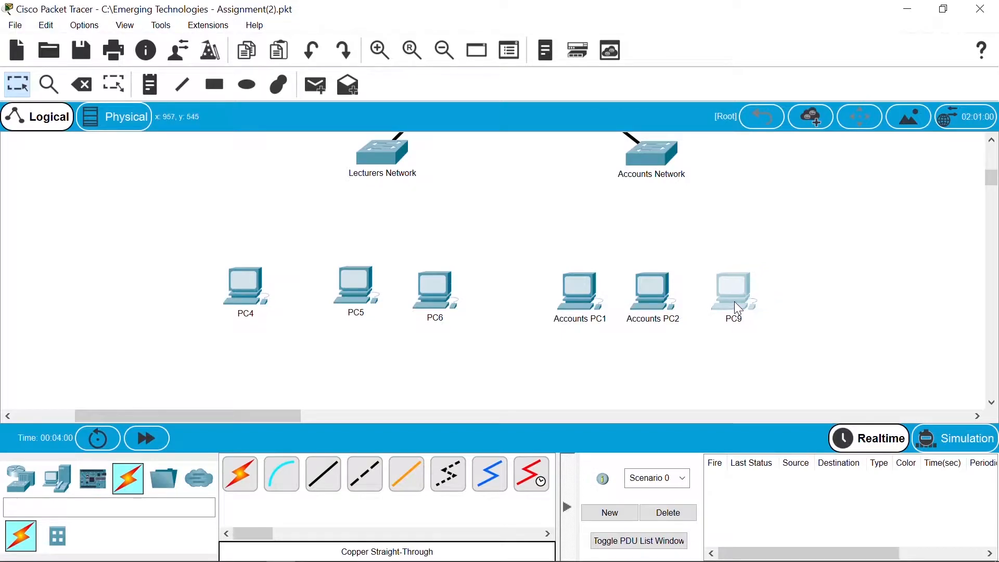
{"action": "left_click", "coordinate": [736, 319]}
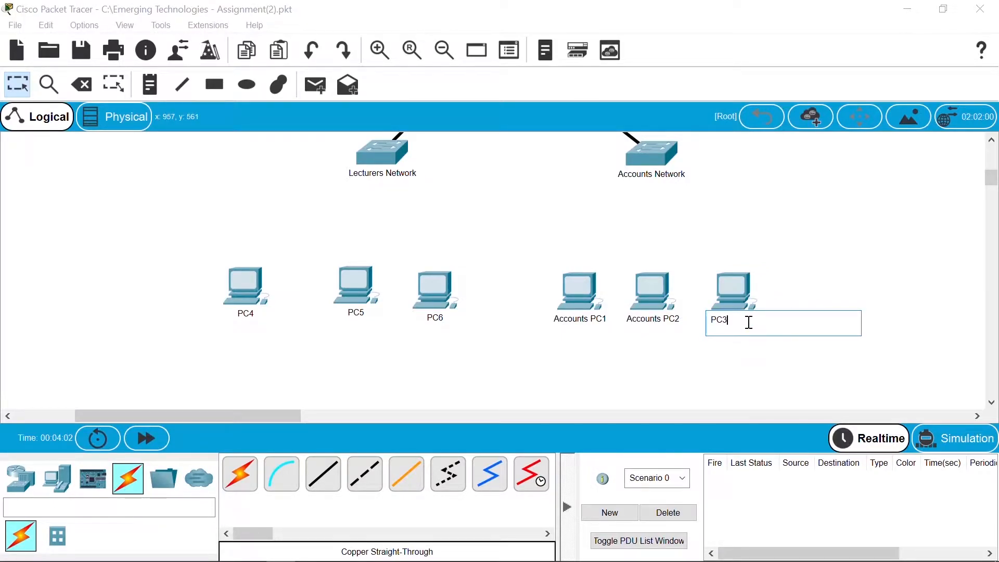
{"action": "type", "text": "Accounts"}
Step: Confirm the Accounts PC3 name and cable Accounts PC1 to switch port FastEthernet0/1
{"action": "left_click", "coordinate": [657, 370]}
{"action": "left_click", "coordinate": [323, 474]}
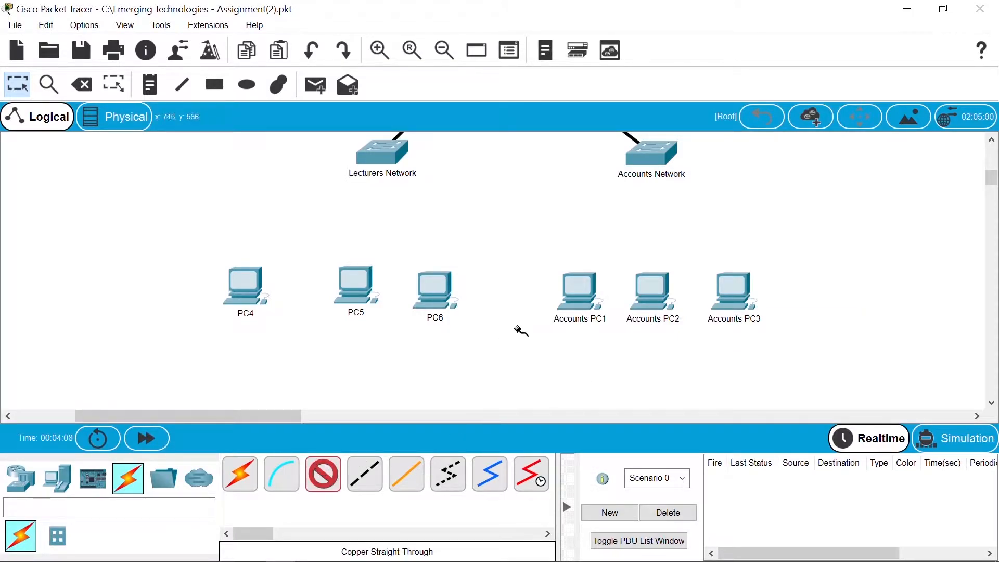
{"action": "left_click", "coordinate": [567, 285]}
{"action": "left_click", "coordinate": [643, 341]}
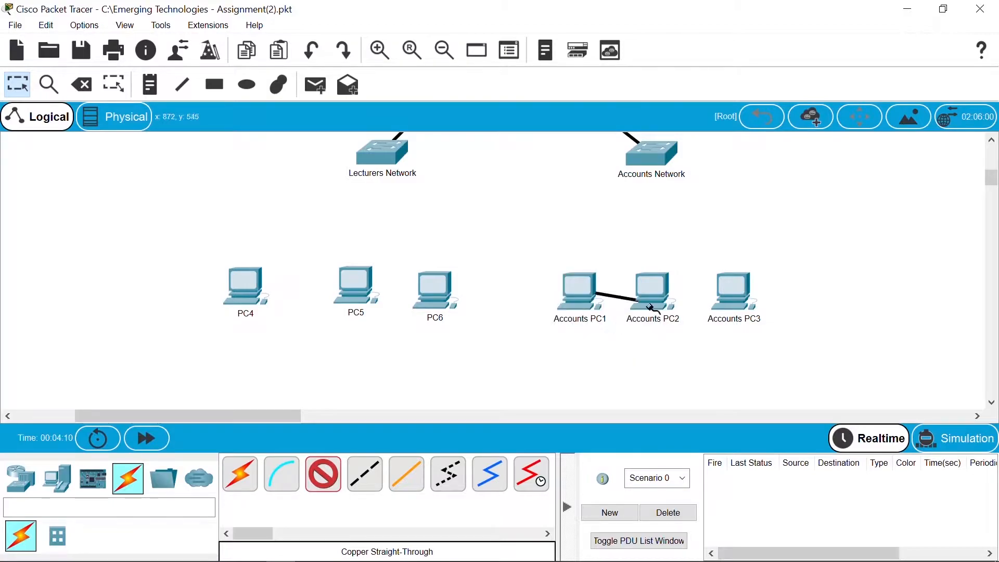
{"action": "left_click", "coordinate": [644, 159]}
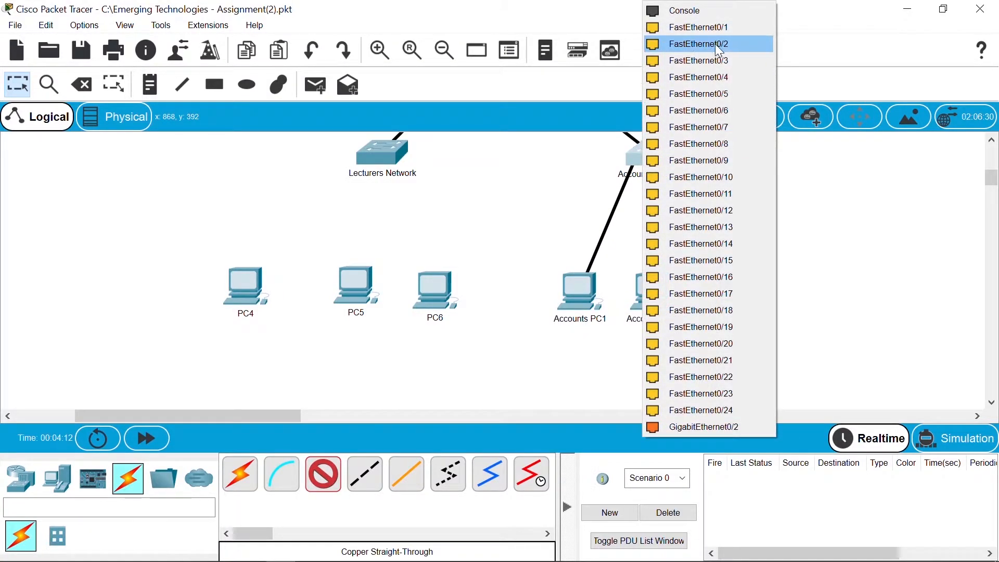
{"action": "left_click", "coordinate": [743, 32]}
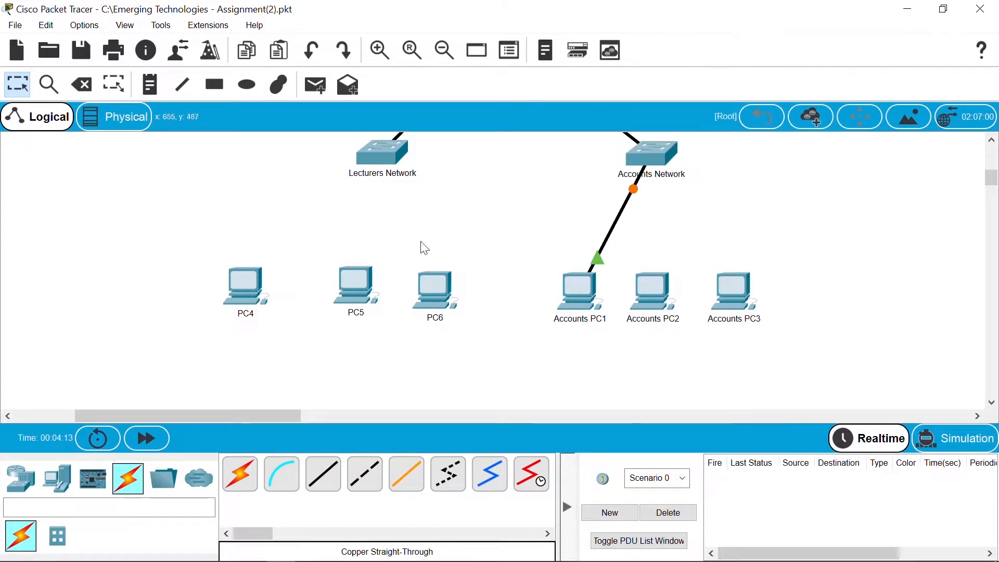
Step: Cable Accounts PC2 and PC3 to FastEthernet0/2 and 0/3 on the Accounts Network switch
{"action": "left_click", "coordinate": [648, 304]}
{"action": "left_click", "coordinate": [687, 357]}
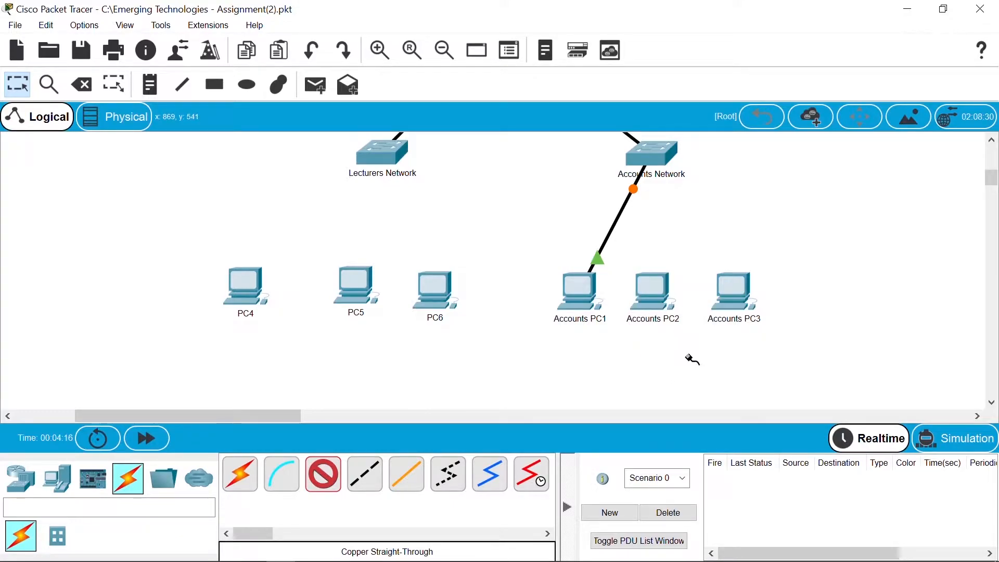
{"action": "left_click", "coordinate": [657, 156]}
{"action": "left_click", "coordinate": [764, 28]}
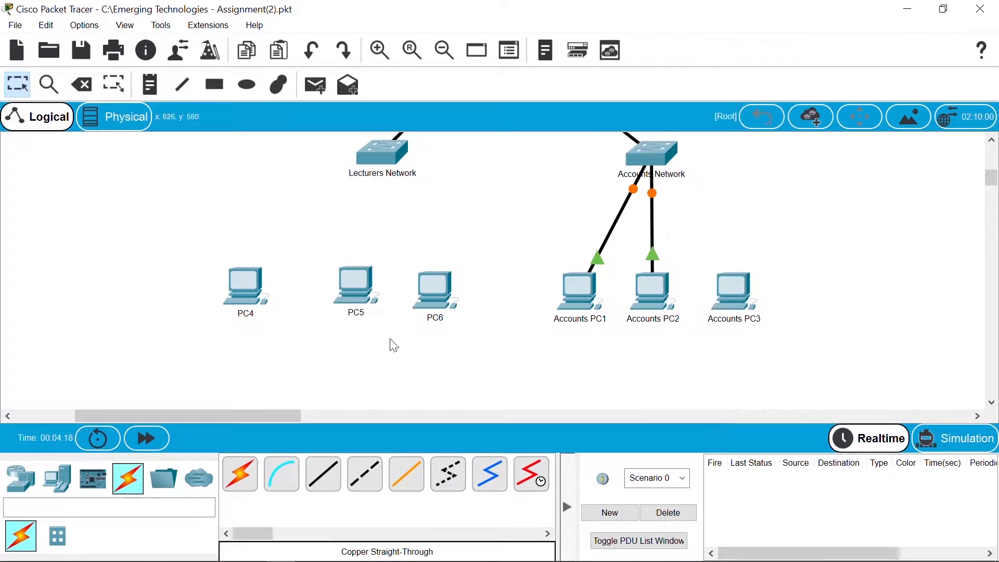
{"action": "left_click", "coordinate": [324, 472]}
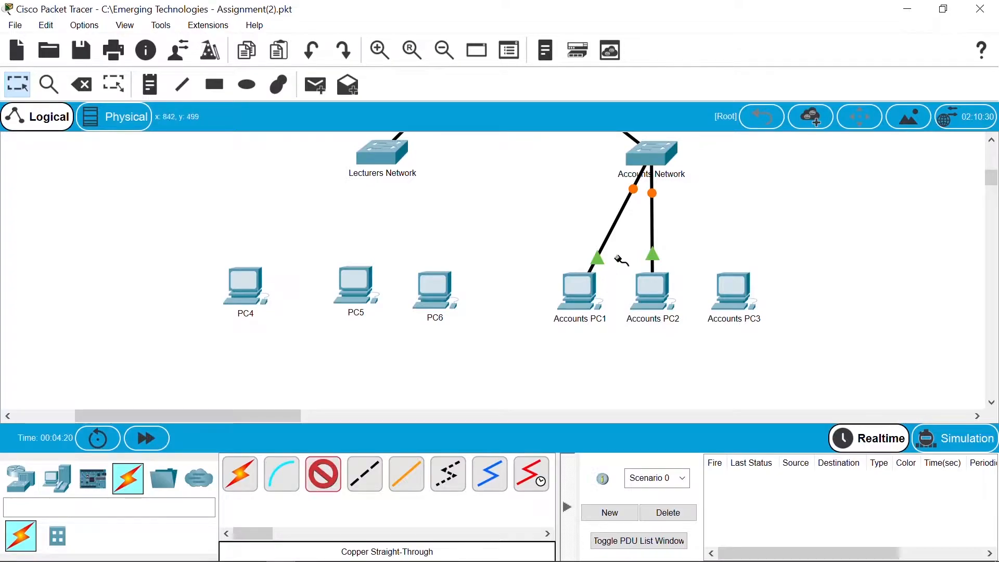
{"action": "left_click", "coordinate": [734, 292]}
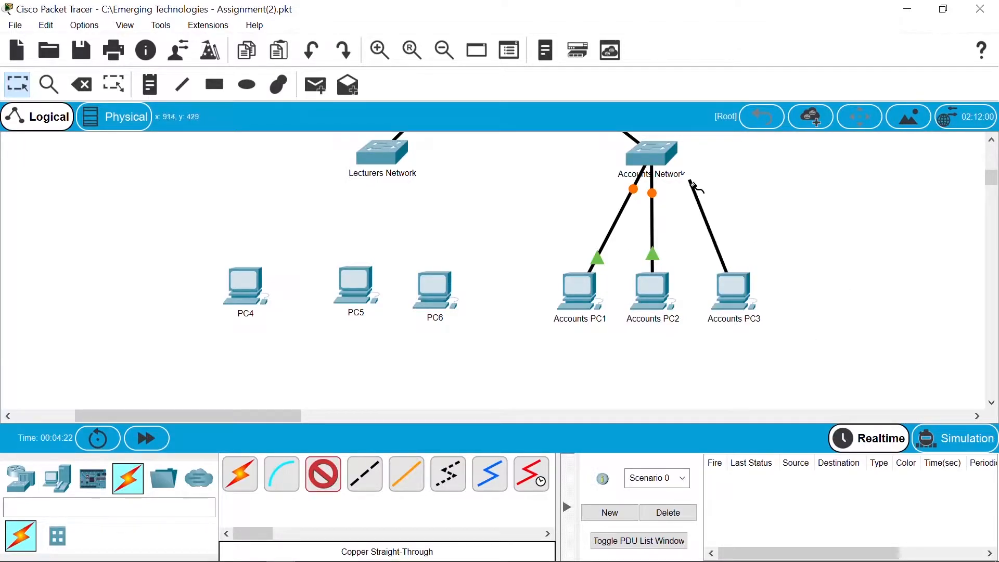
{"action": "left_click", "coordinate": [668, 155]}
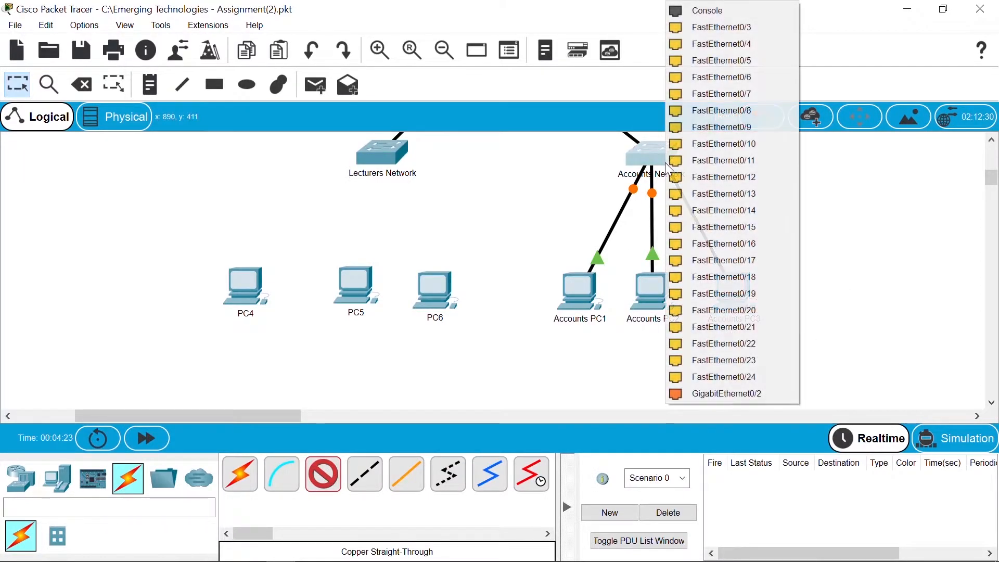
{"action": "left_click", "coordinate": [755, 30]}
Step: Rename PC4, PC5 and PC6 to Lecturers PC1, Lecturers PC2 and Lecturers PC3
{"action": "left_click", "coordinate": [249, 322]}
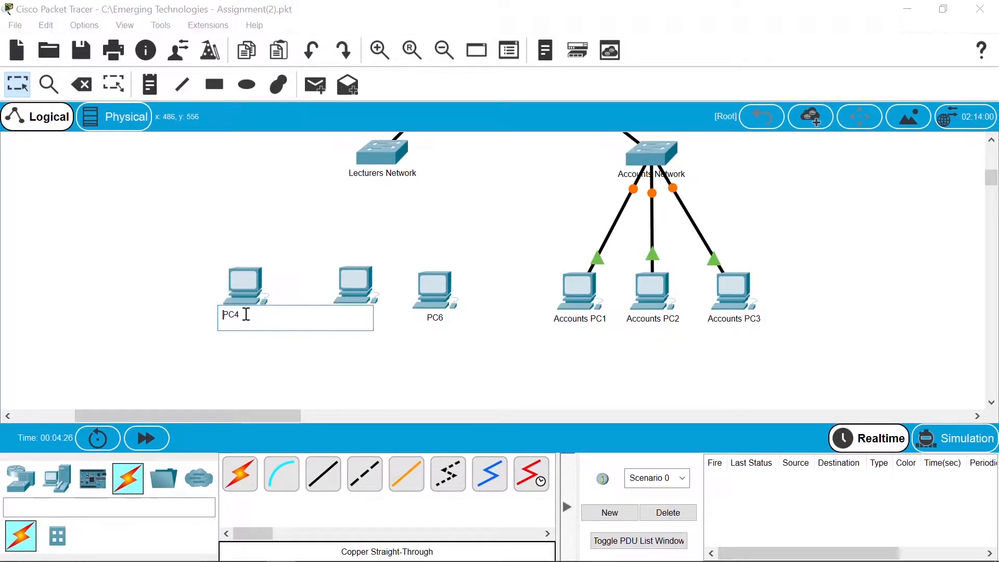
{"action": "key", "text": "BackSpace"}
{"action": "type", "text": "1"}
{"action": "type", "text": "Lectu"}
{"action": "type", "text": "re"}
{"action": "type", "text": "rs"}
{"action": "left_click", "coordinate": [264, 370]}
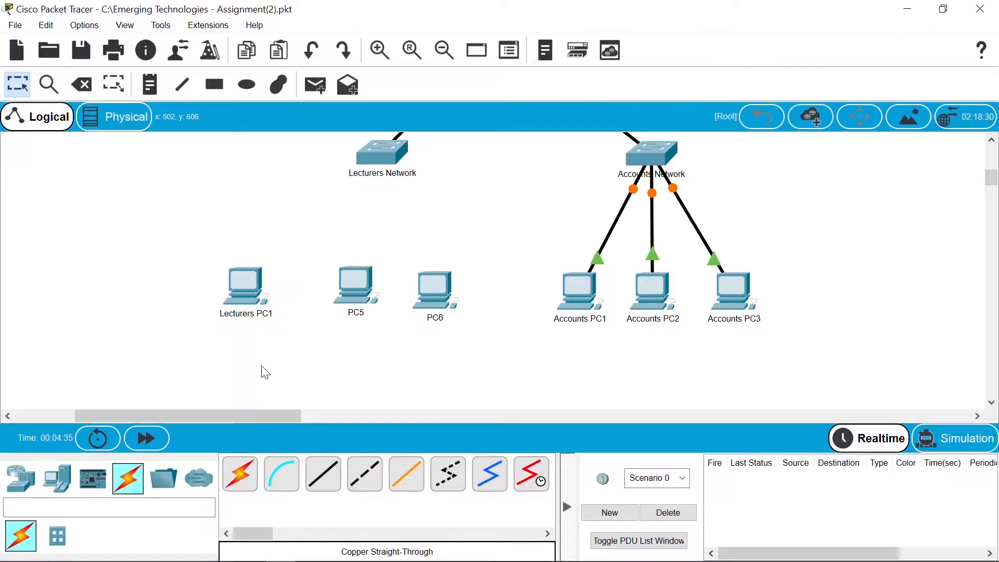
{"action": "left_click", "coordinate": [358, 315]}
{"action": "type", "text": "Lecturers PC2"}
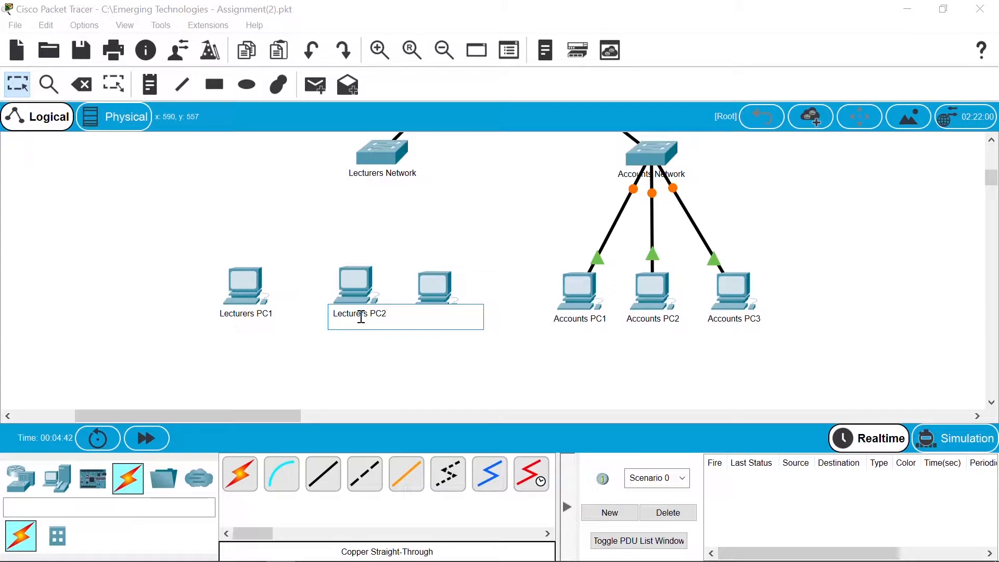
{"action": "left_click", "coordinate": [434, 364]}
{"action": "left_click", "coordinate": [436, 316]}
{"action": "key", "text": "BackSpace"}
{"action": "key", "text": "Home"}
{"action": "type", "text": "Lecturers"}
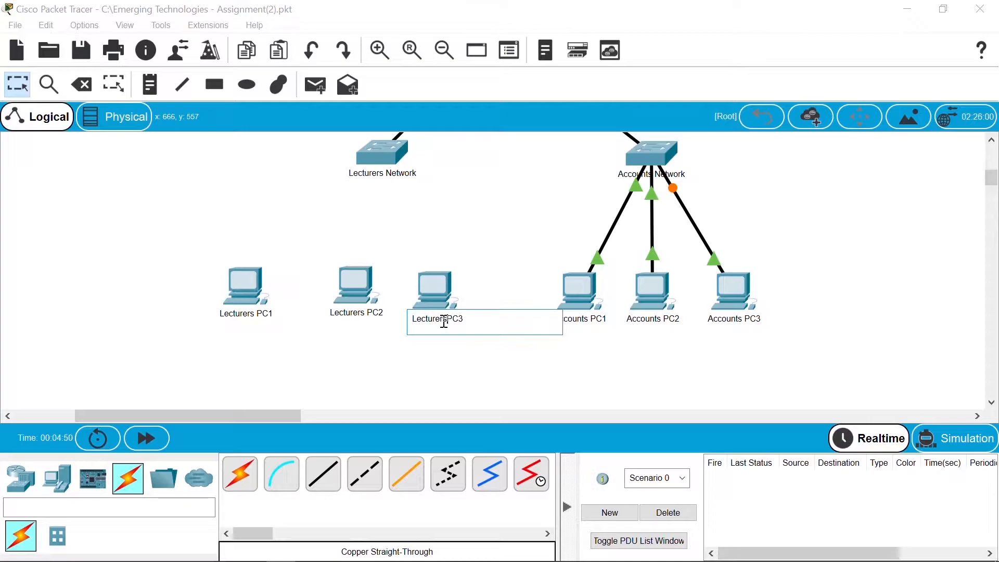
{"action": "left_click", "coordinate": [449, 369]}
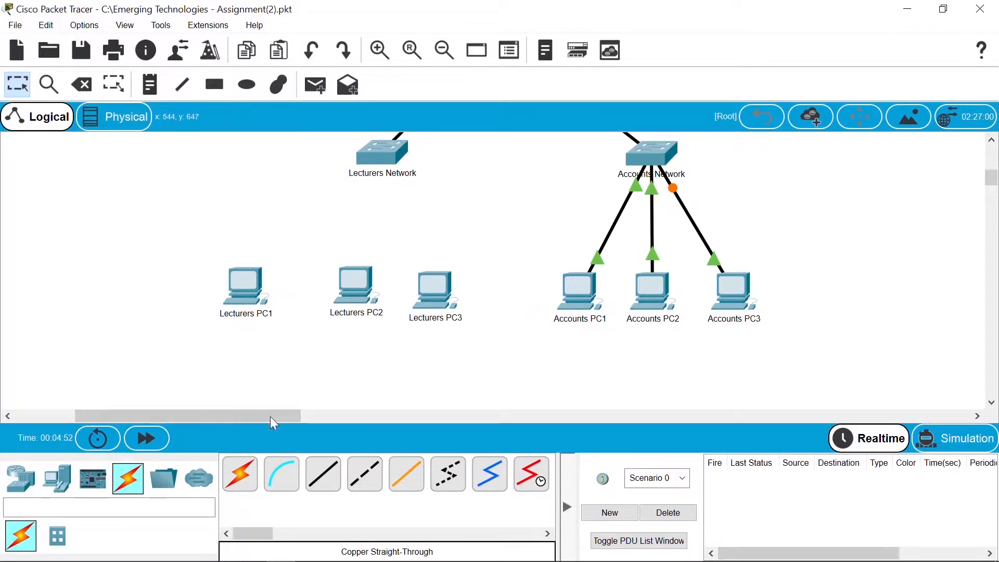
Step: Cable Lecturers PC1 and PC2 to the Lecturers Network switch with copper straight-through
{"action": "left_click", "coordinate": [325, 479]}
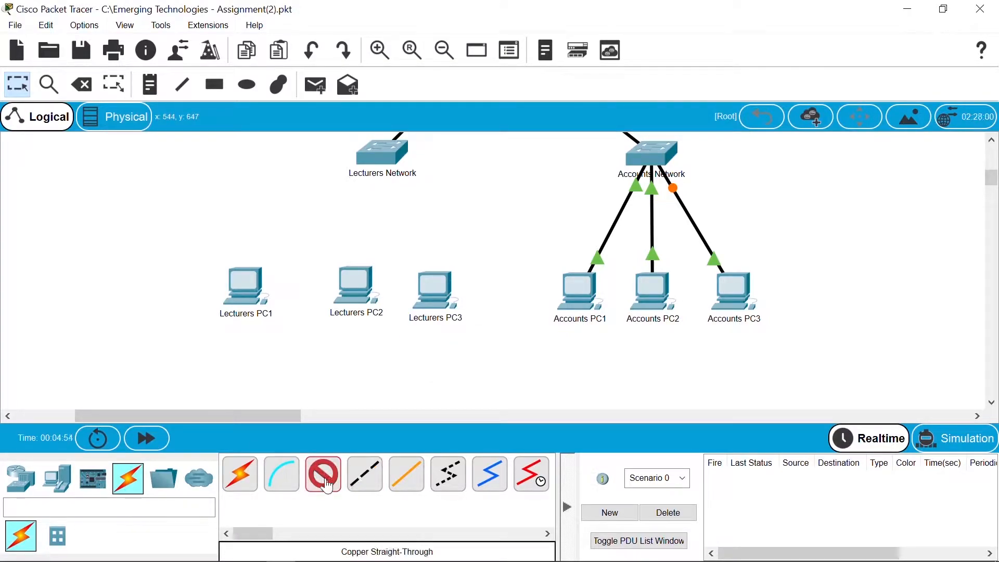
{"action": "left_click", "coordinate": [250, 296]}
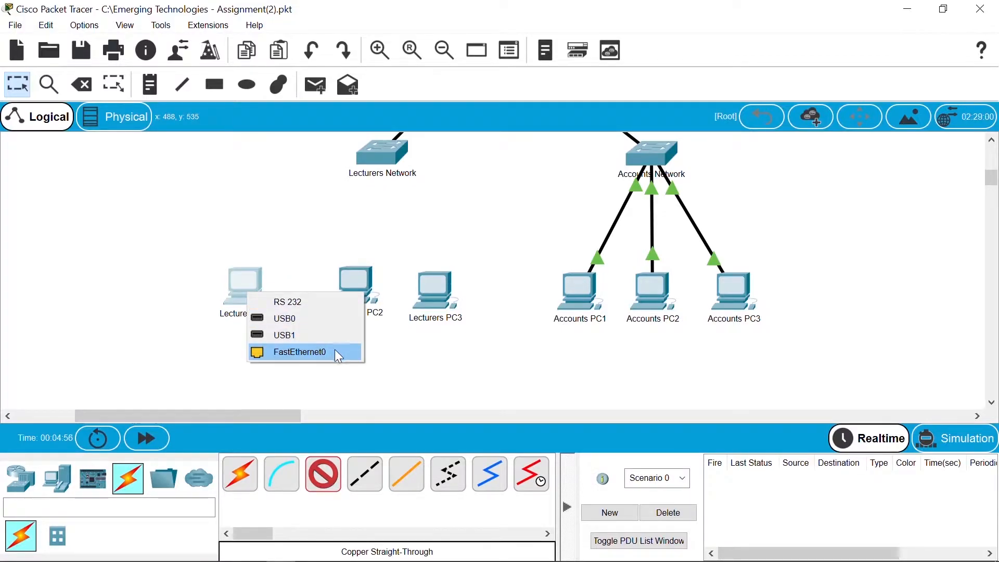
{"action": "left_click", "coordinate": [339, 357]}
{"action": "left_click", "coordinate": [382, 156]}
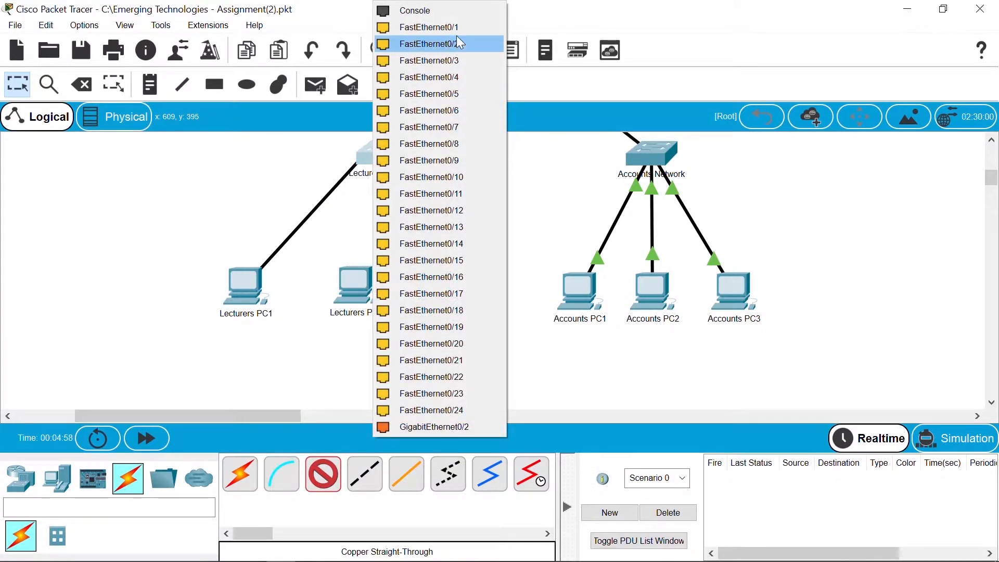
{"action": "left_click", "coordinate": [470, 30]}
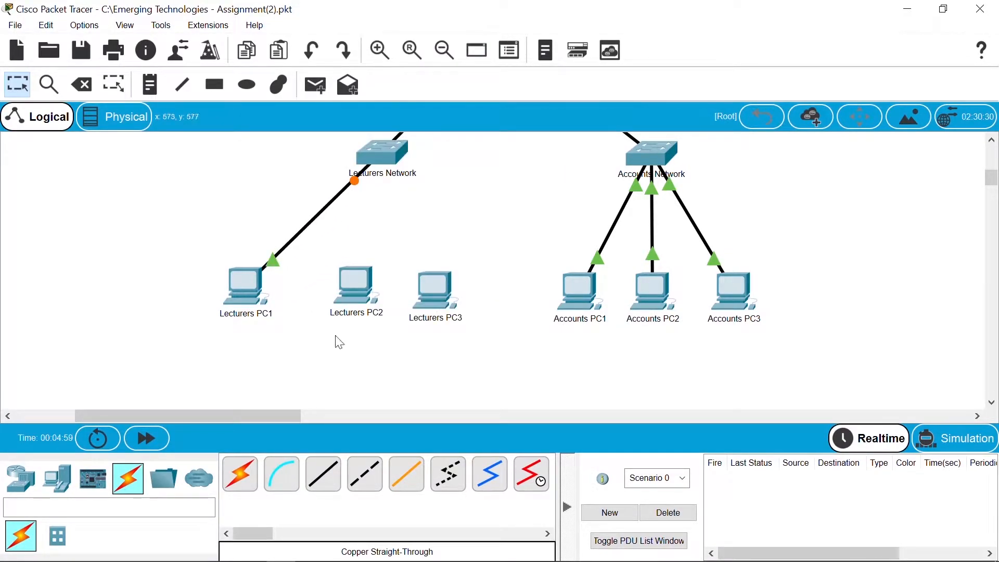
{"action": "left_click", "coordinate": [327, 485]}
{"action": "left_click", "coordinate": [358, 270]}
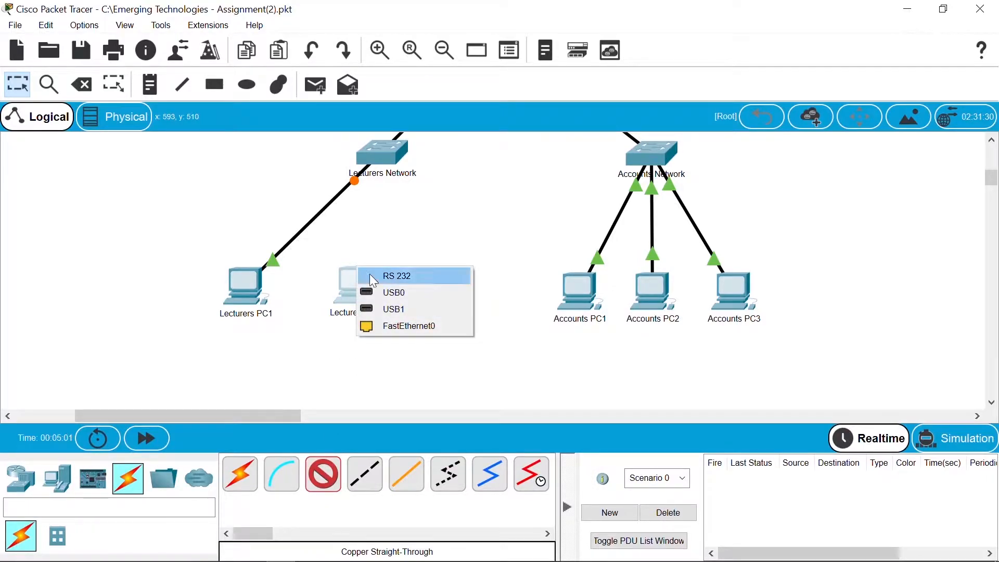
{"action": "left_click", "coordinate": [432, 327]}
{"action": "left_click", "coordinate": [388, 156]}
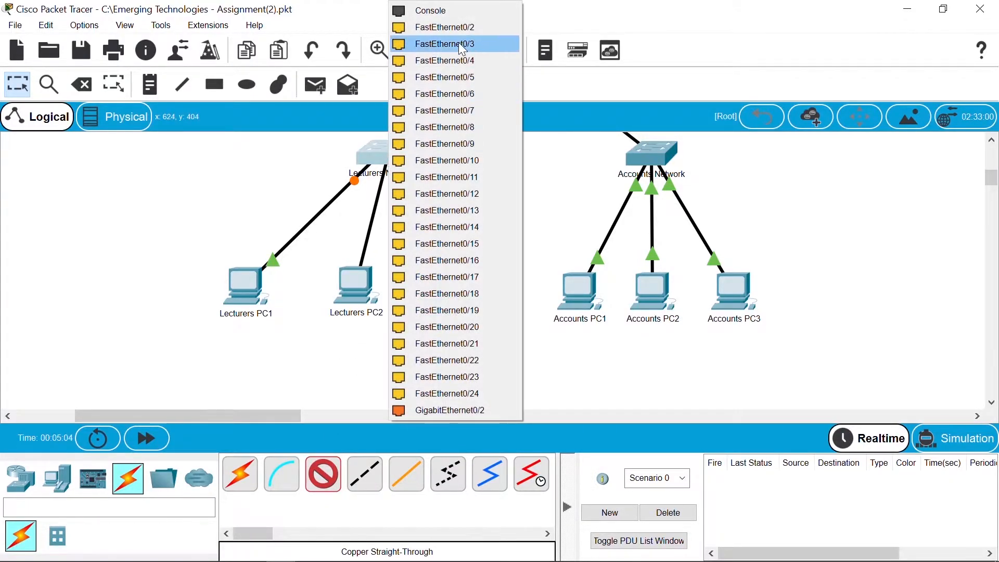
{"action": "left_click", "coordinate": [465, 28]}
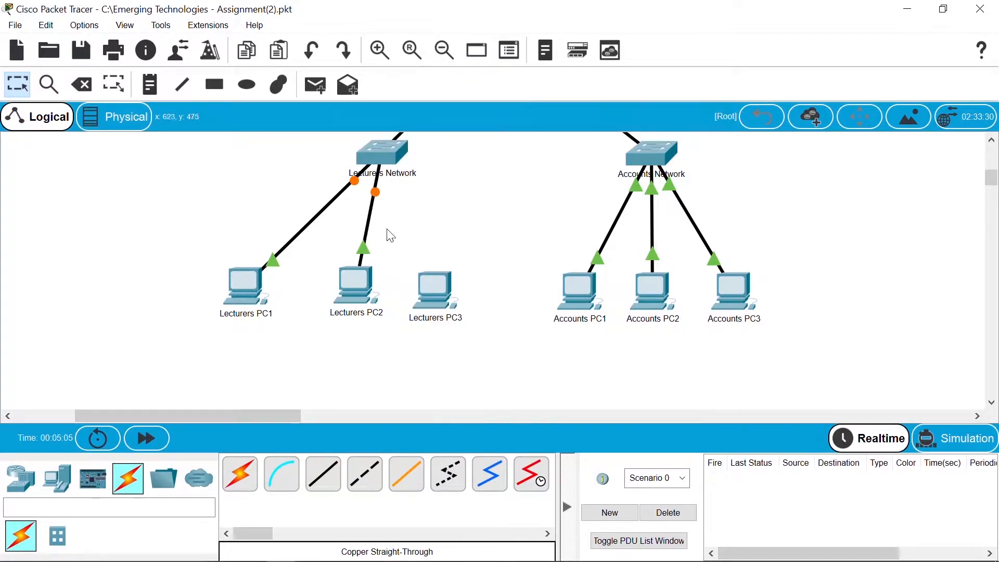
Step: Cable Lecturers PC3 to Lecturers Network switch port FastEthernet0/3
{"action": "left_click", "coordinate": [327, 482]}
{"action": "left_click", "coordinate": [432, 286]}
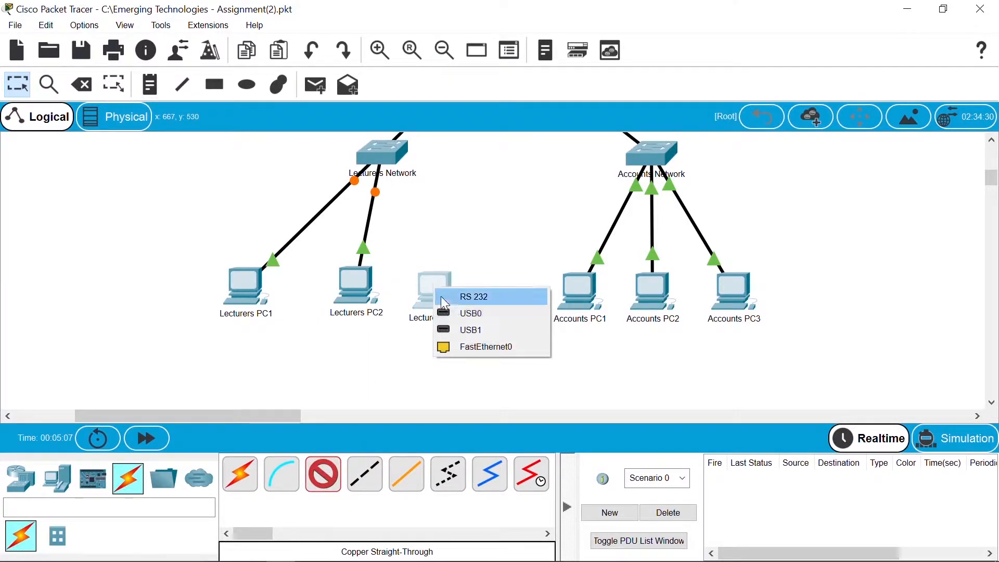
{"action": "left_click", "coordinate": [481, 349]}
{"action": "left_click", "coordinate": [389, 155]}
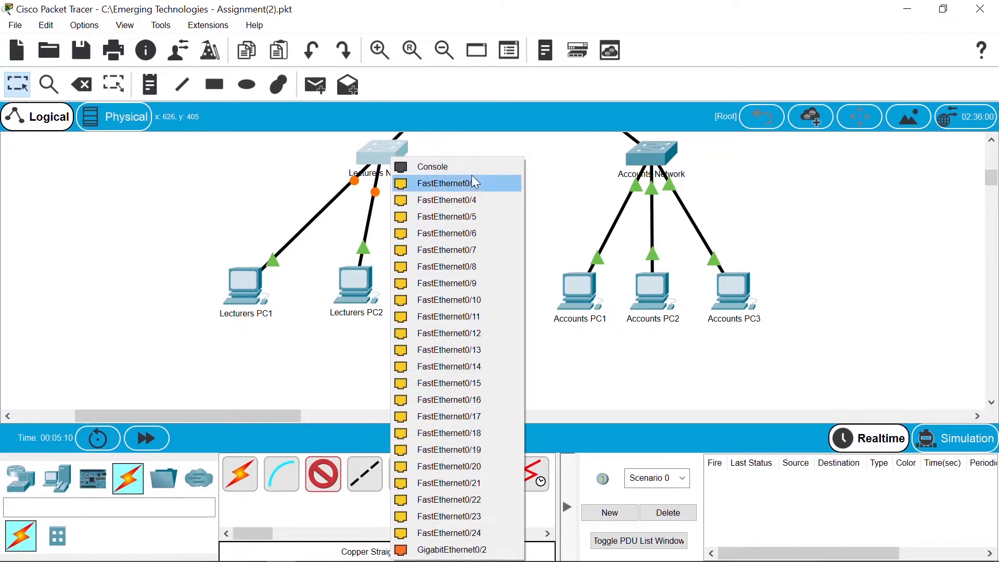
{"action": "left_click", "coordinate": [472, 178]}
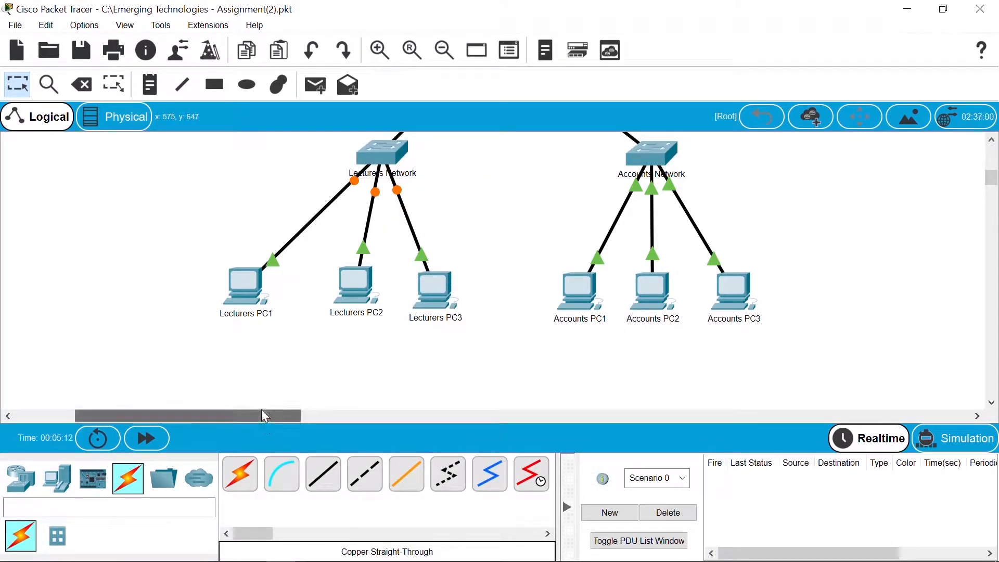
{"action": "left_click_drag", "start_coordinate": [265, 417], "coordinate": [154, 404]}
{"action": "left_click_drag", "start_coordinate": [994, 185], "coordinate": [994, 174]}
Step: Prefix PC1, PC2 and PC3 with 'Administration' to make Administration PC1–PC3
{"action": "left_click", "coordinate": [136, 191]}
{"action": "type", "text": "Administration PC1"}
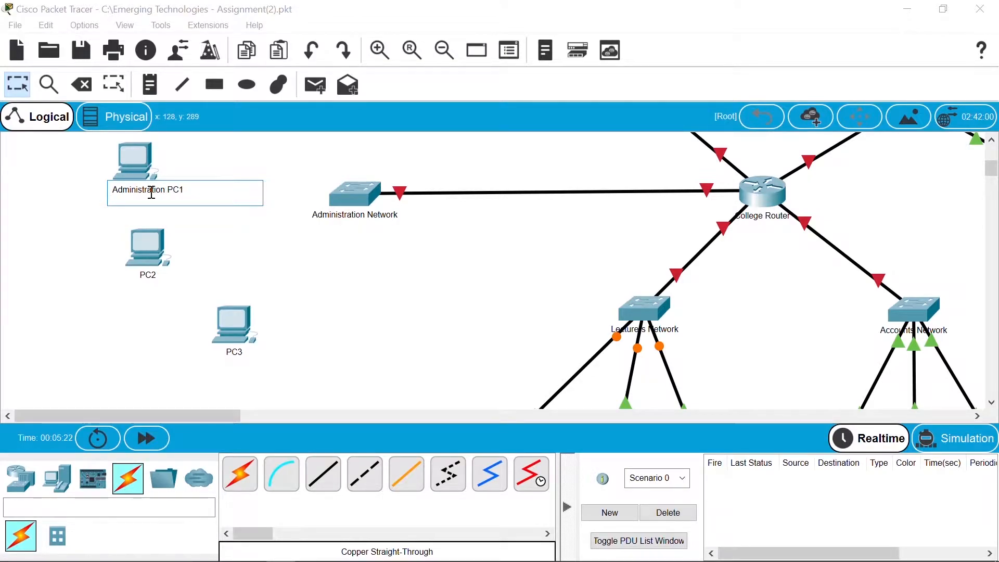
{"action": "left_click", "coordinate": [222, 265]}
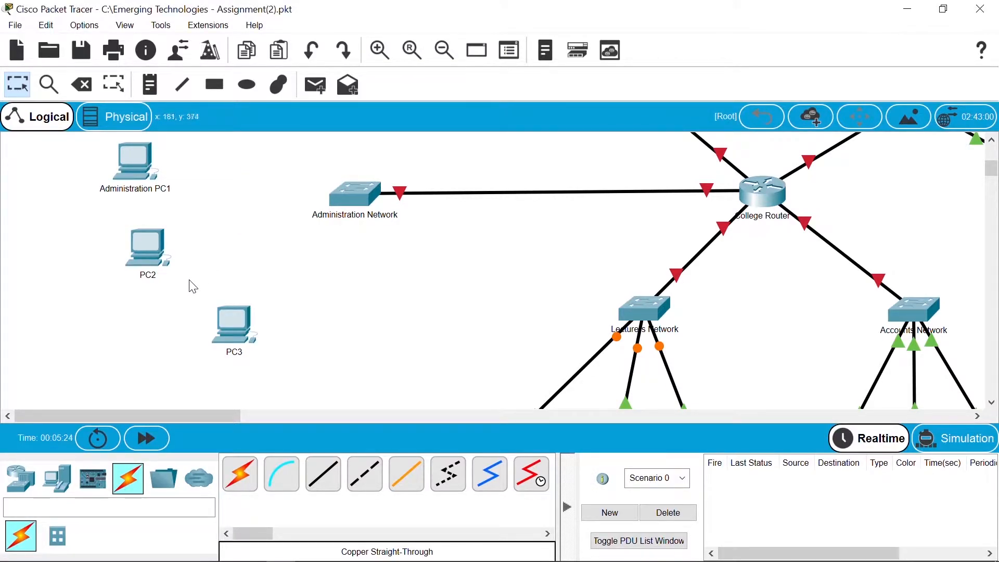
{"action": "left_click", "coordinate": [151, 277]}
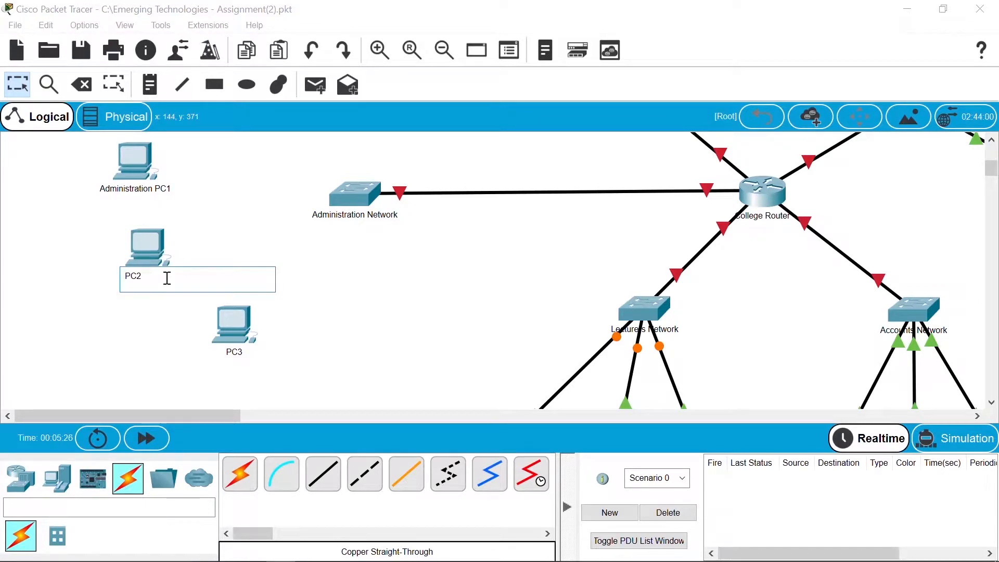
{"action": "type", "text": "Administration"}
{"action": "left_click", "coordinate": [317, 303]}
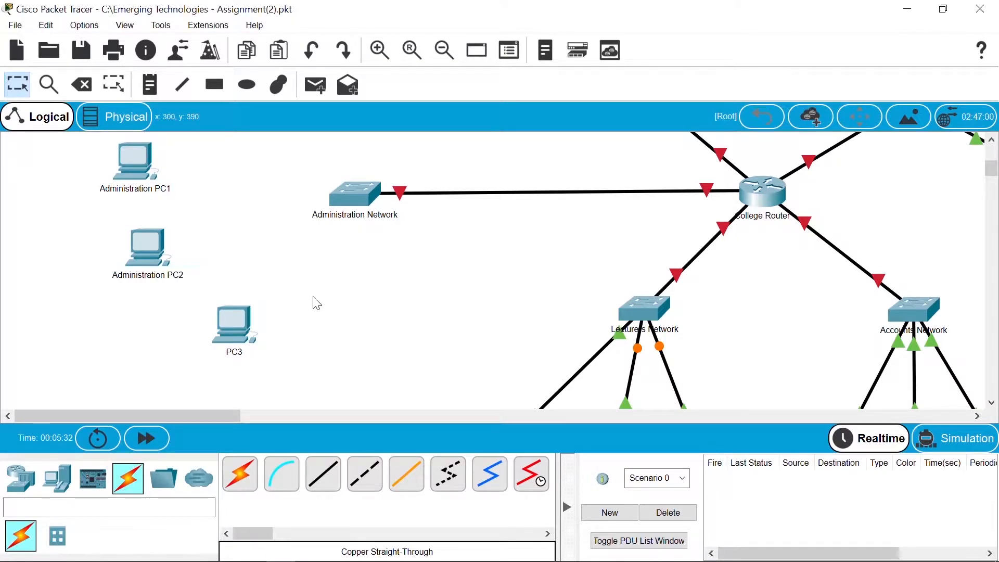
{"action": "left_click", "coordinate": [245, 354]}
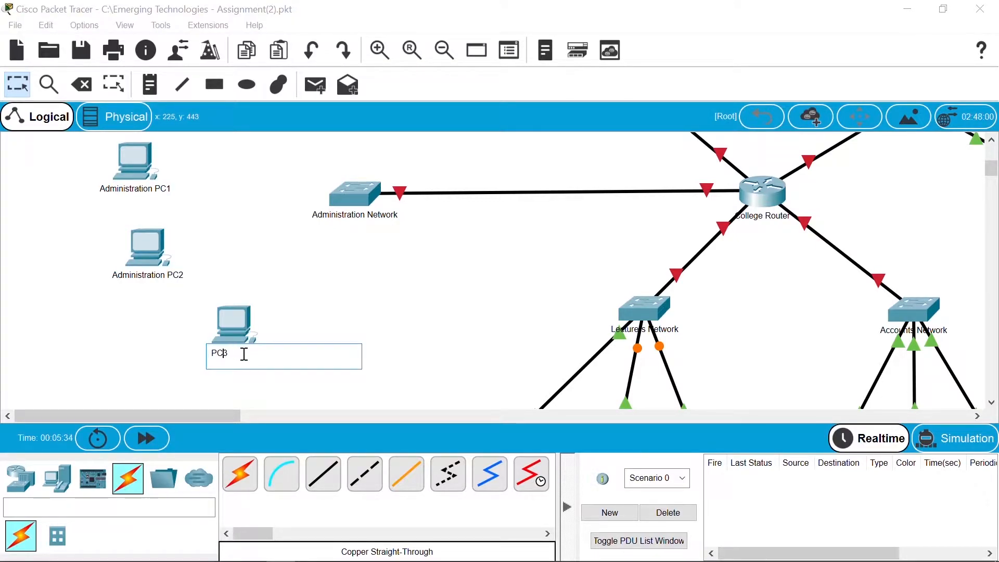
{"action": "type", "text": "Administration"}
{"action": "left_click", "coordinate": [416, 275]}
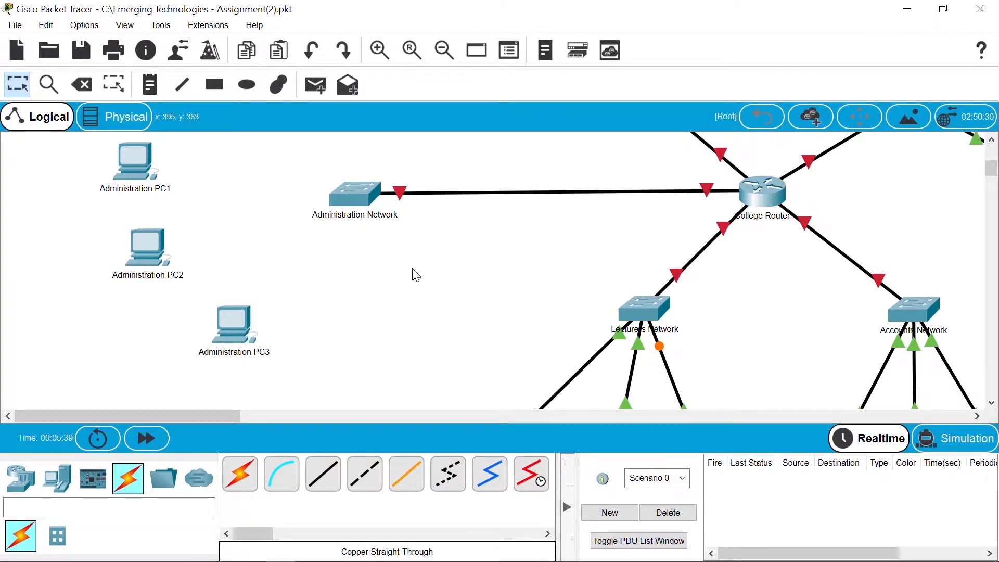
Step: Cable Administration PC1 and PC2 to the Administration Network switch, PC2 on FastEthernet0/2
{"action": "left_click", "coordinate": [323, 474]}
{"action": "left_click", "coordinate": [140, 163]}
{"action": "left_click", "coordinate": [212, 215]}
{"action": "left_click", "coordinate": [359, 195]}
{"action": "left_click", "coordinate": [359, 195]}
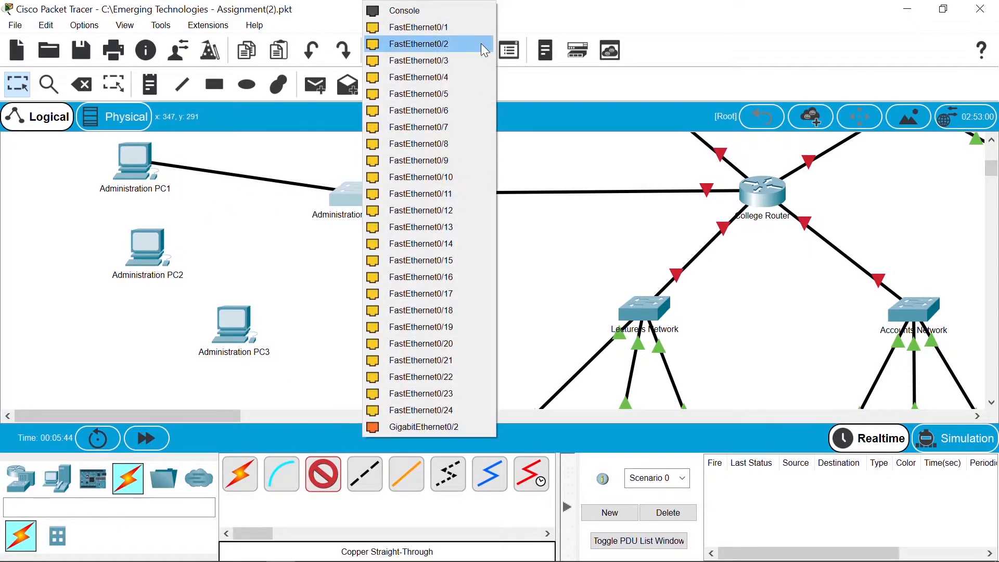
{"action": "left_click", "coordinate": [476, 26]}
{"action": "left_click", "coordinate": [323, 474]}
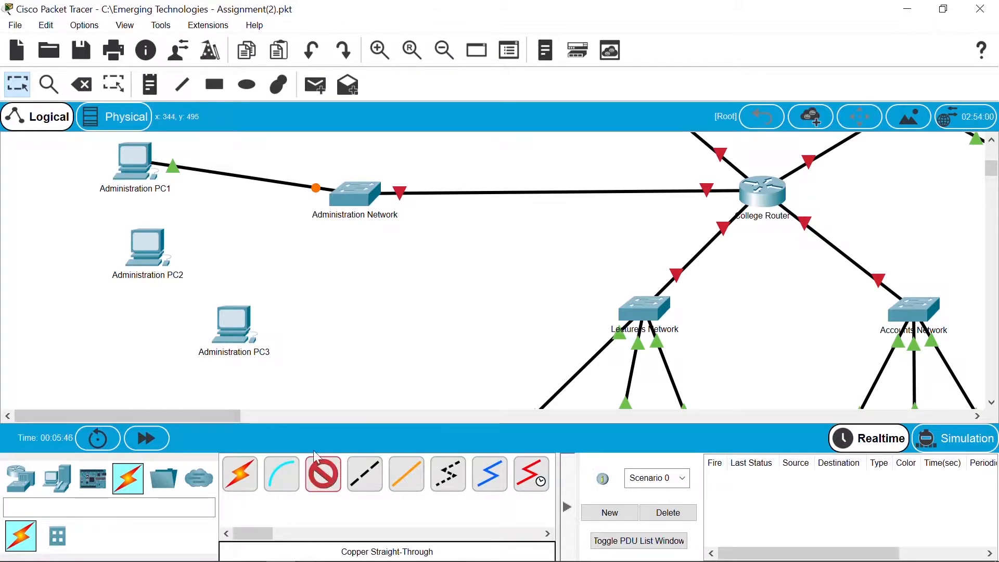
{"action": "left_click", "coordinate": [151, 255]}
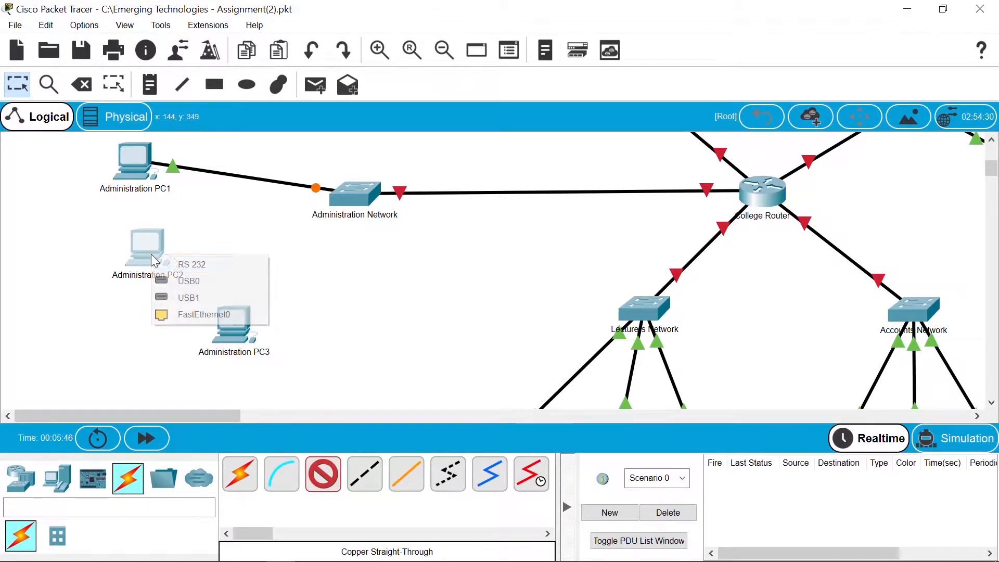
{"action": "left_click", "coordinate": [238, 316]}
{"action": "left_click", "coordinate": [343, 199]}
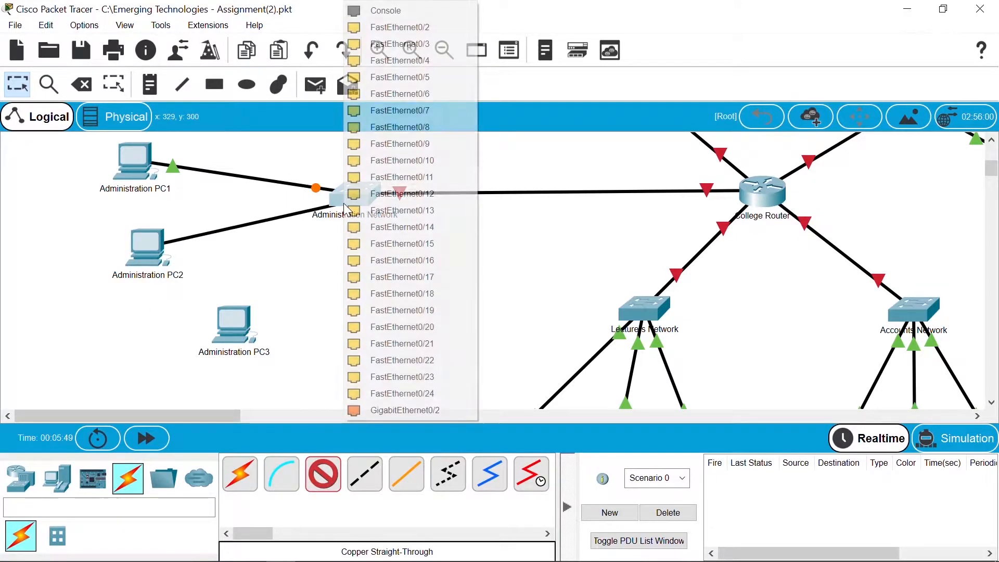
{"action": "left_click", "coordinate": [448, 38]}
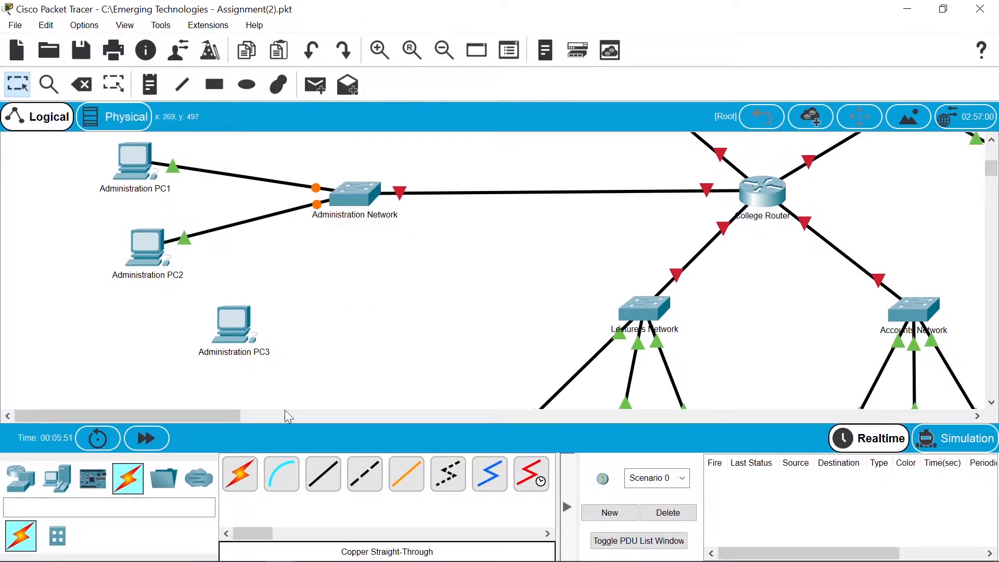
Step: Cable Administration PC3 to Administration Network switch port FastEthernet0/3
{"action": "left_click", "coordinate": [323, 474]}
{"action": "left_click", "coordinate": [262, 328]}
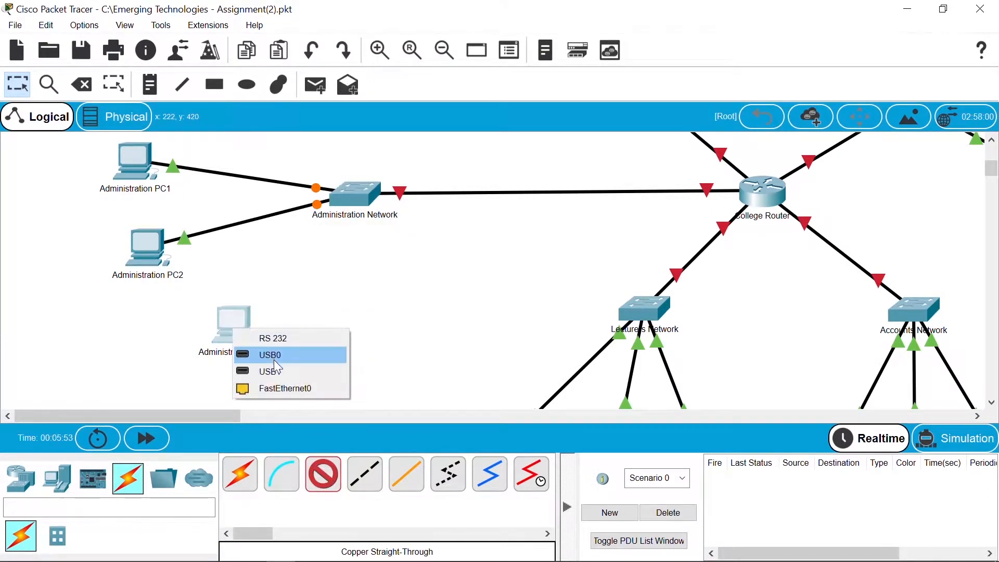
{"action": "left_click", "coordinate": [281, 388]}
{"action": "left_click", "coordinate": [355, 190]}
{"action": "left_click", "coordinate": [448, 28]}
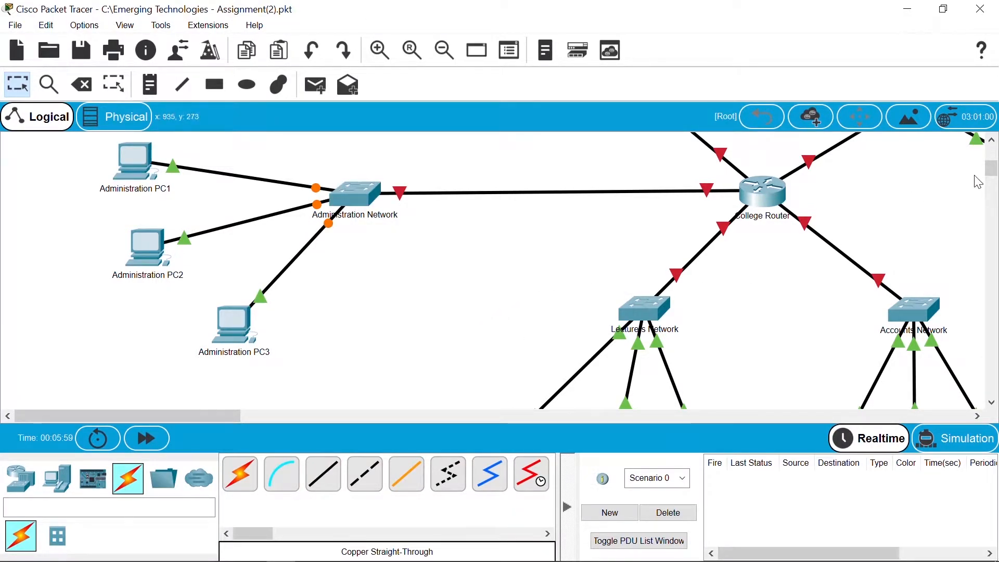
{"action": "left_click_drag", "start_coordinate": [994, 174], "coordinate": [994, 167]}
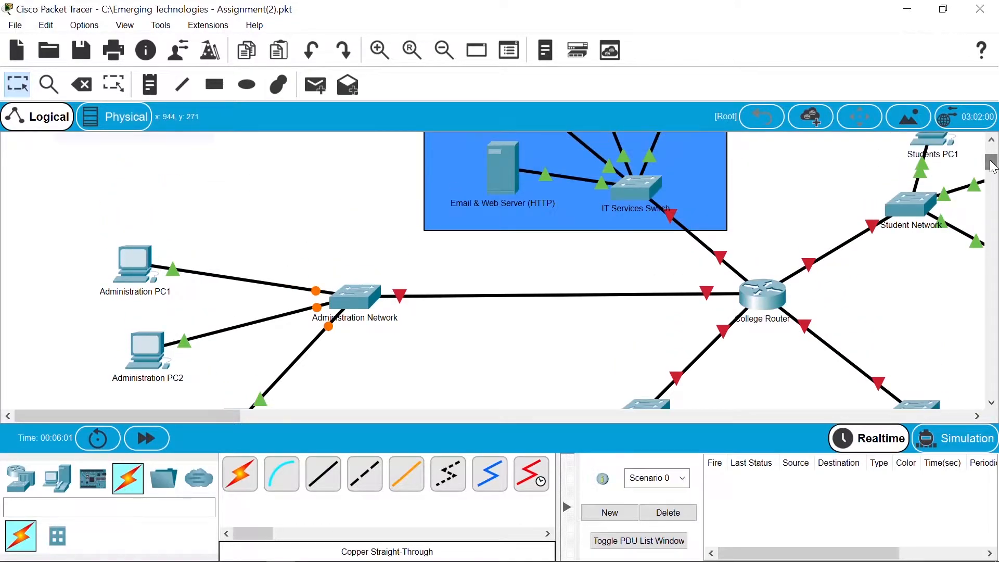
Step: Open the IT Services switch's CLI and enter global configuration mode
{"action": "left_click", "coordinate": [641, 199]}
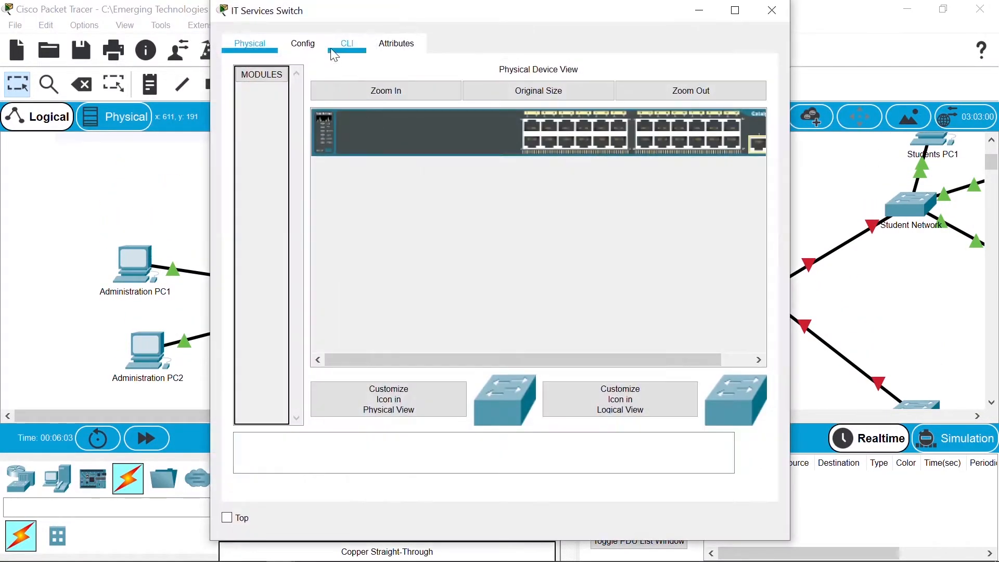
{"action": "left_click", "coordinate": [347, 45]}
{"action": "left_click_drag", "start_coordinate": [317, 14], "coordinate": [288, 21]}
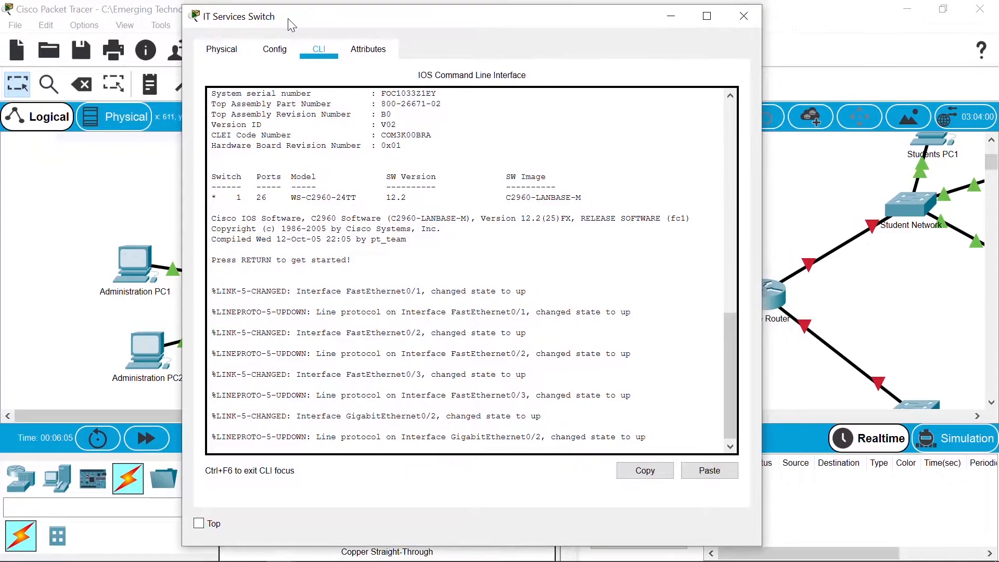
{"action": "key", "text": "Return"}
{"action": "type", "text": "en"}
{"action": "key", "text": "Return"}
{"action": "type", "text": "co"}
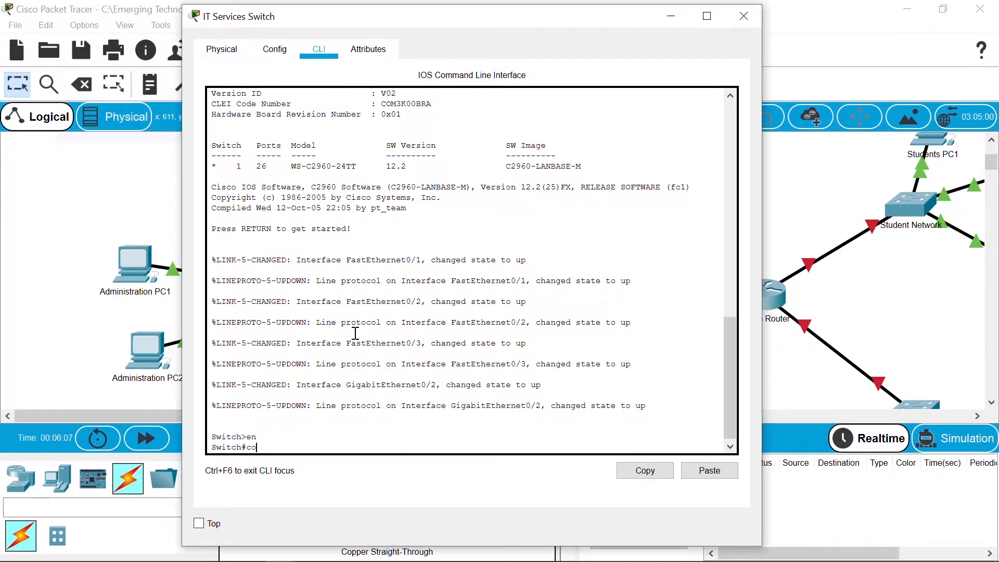
{"action": "type", "text": "nf t"}
{"action": "key", "text": "Return"}
Step: Rename the switch to ITServices, correcting the misspelled hostname command
{"action": "type", "text": "hostanme ITServices"}
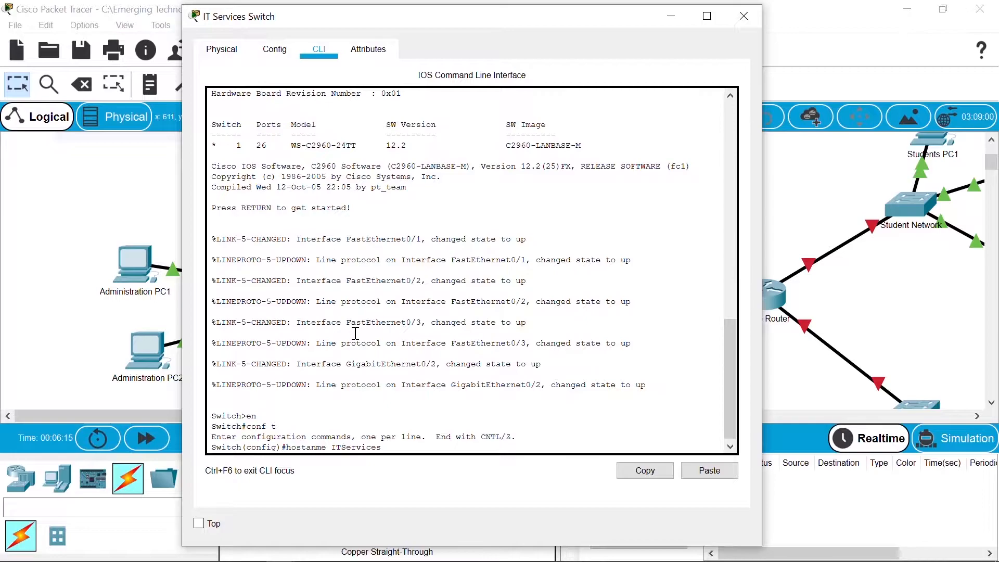
{"action": "key", "text": "Return"}
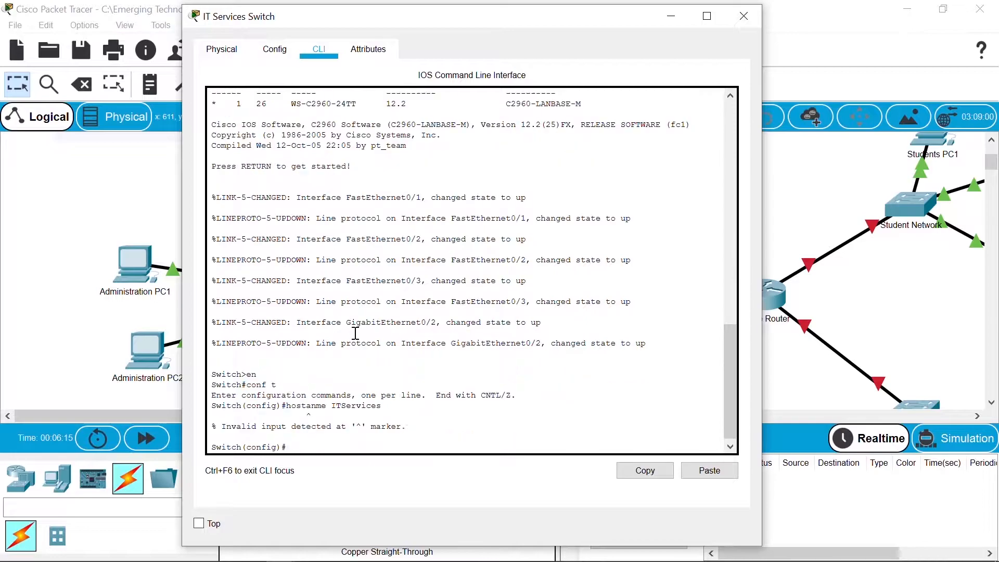
{"action": "key", "text": "Up"}
{"action": "key", "text": "Left"}
{"action": "key", "text": "Left"}
{"action": "key", "text": "BackSpace"}
{"action": "type", "text": "a"}
{"action": "key", "text": "Return"}
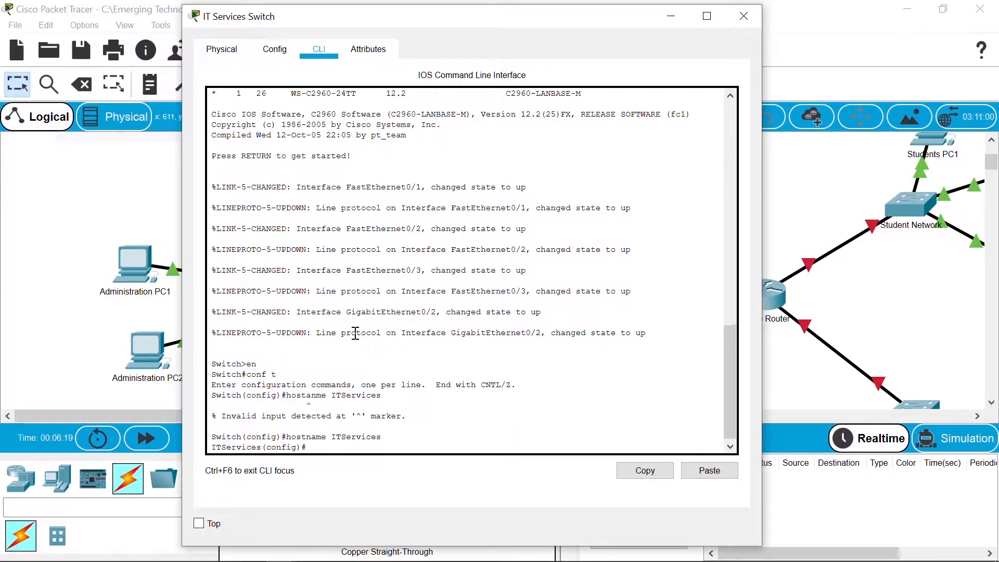
Step: Set the enable secret and create the local cisco user account with its password
{"action": "type", "text": "enabl"}
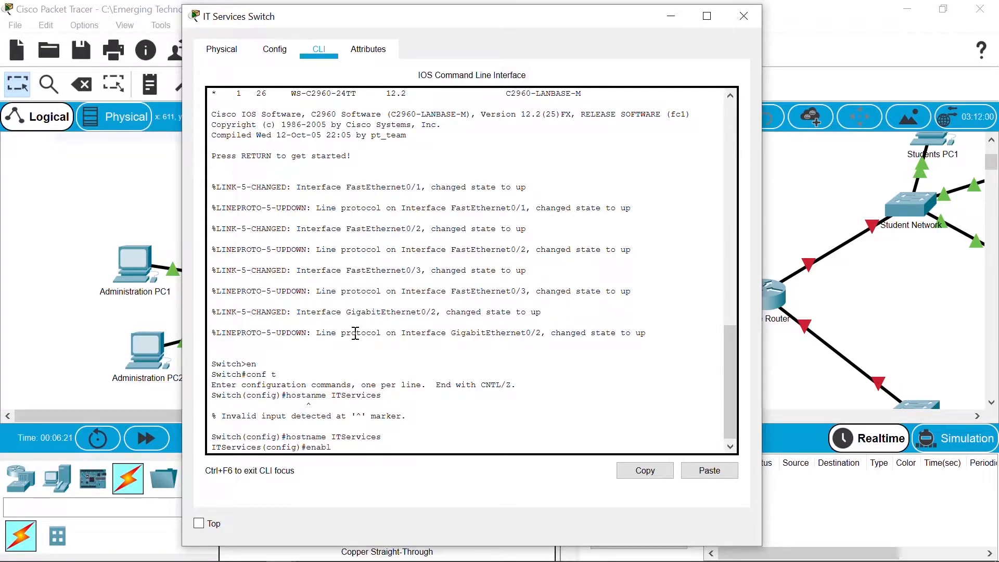
{"action": "type", "text": "e secret password"}
{"action": "key", "text": "Return"}
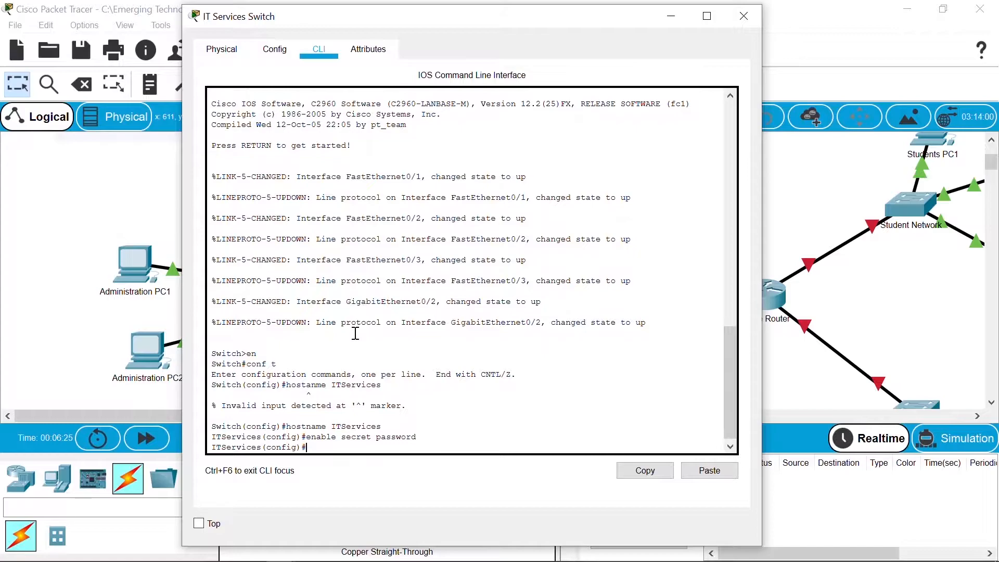
{"action": "type", "text": "username cisco passwor"}
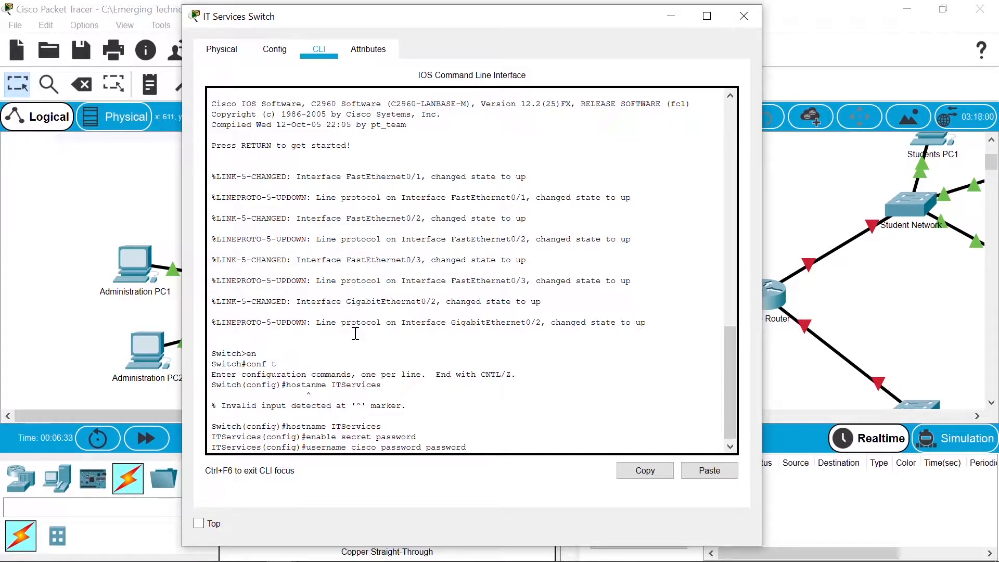
{"action": "type", "text": "d password"}
{"action": "key", "text": "Return"}
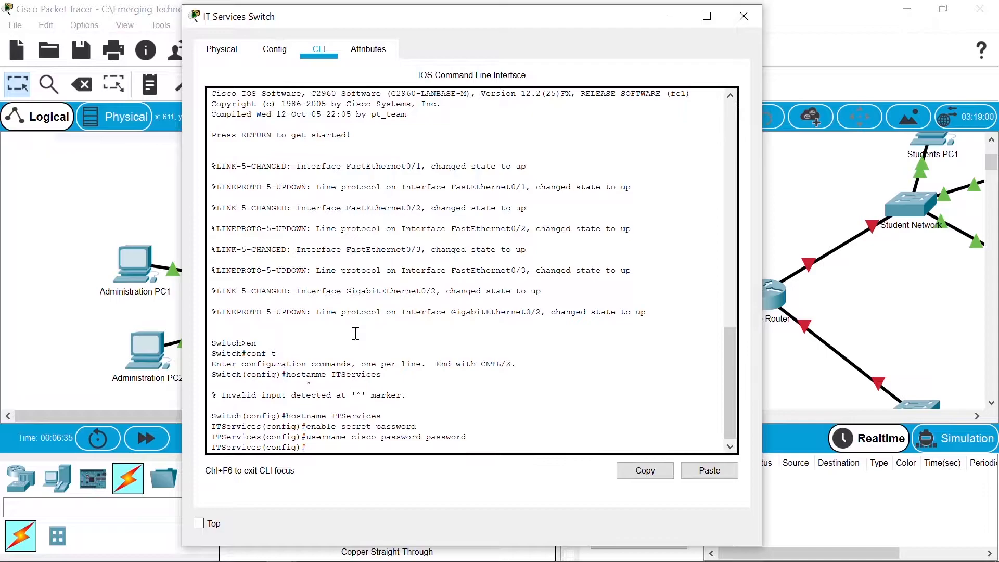
Step: Give console line 0 a password and require local login
{"action": "type", "text": "line con 0"}
{"action": "key", "text": "Return"}
{"action": "type", "text": "password "}
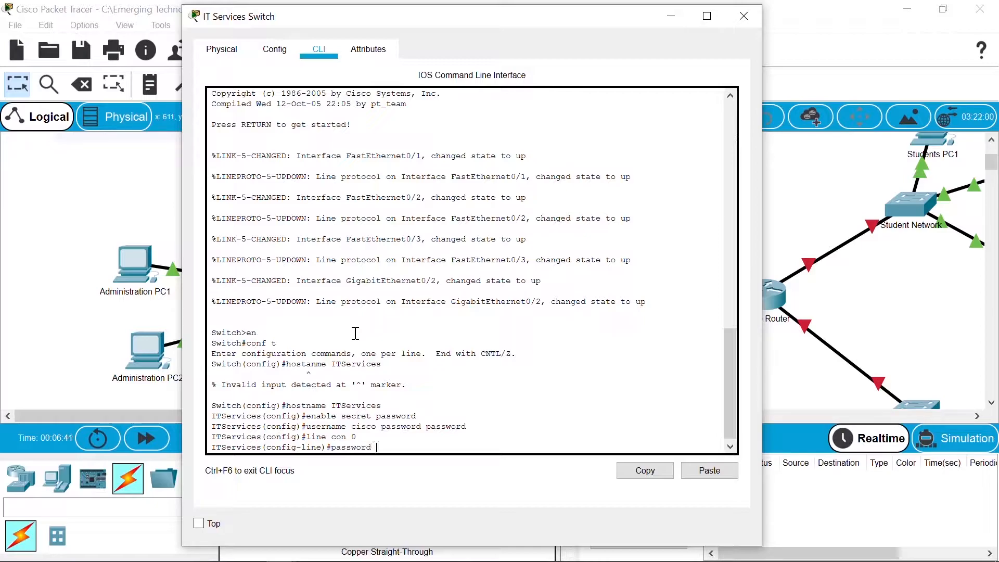
{"action": "type", "text": "password"}
{"action": "key", "text": "Return"}
{"action": "type", "text": "login local"}
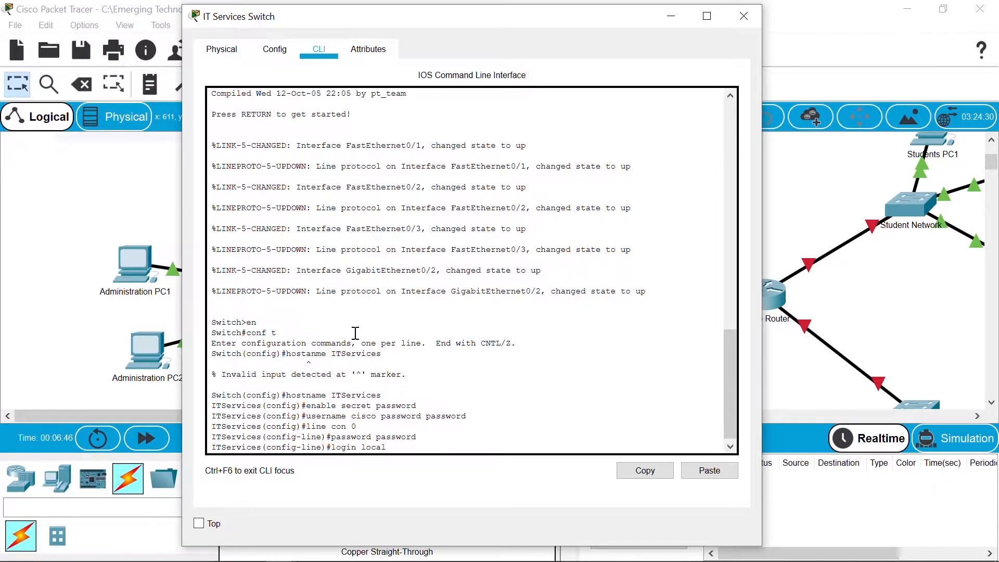
{"action": "key", "text": "Return"}
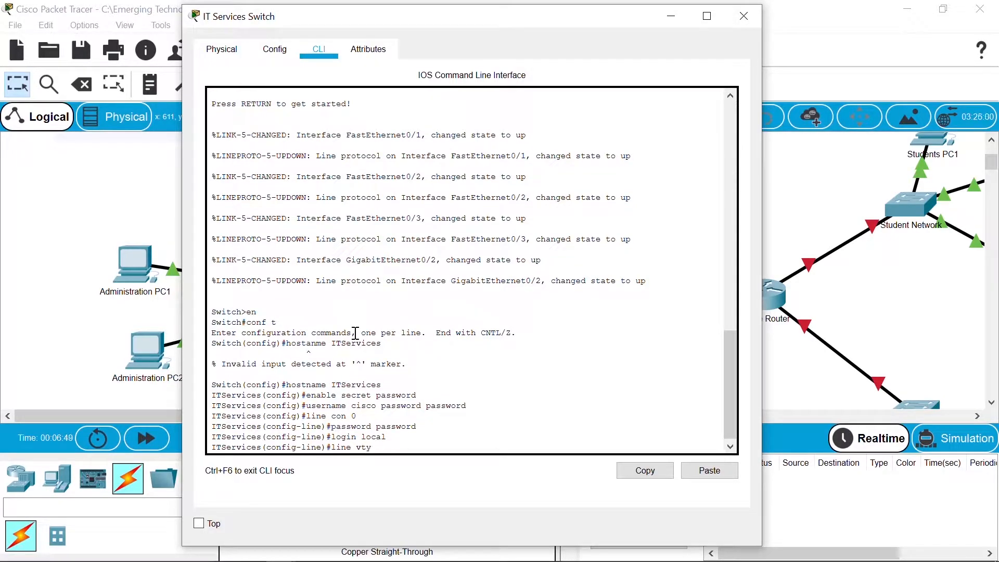
Step: Give vty lines 0 15 a password and require local login
{"action": "key", "text": "Return"}
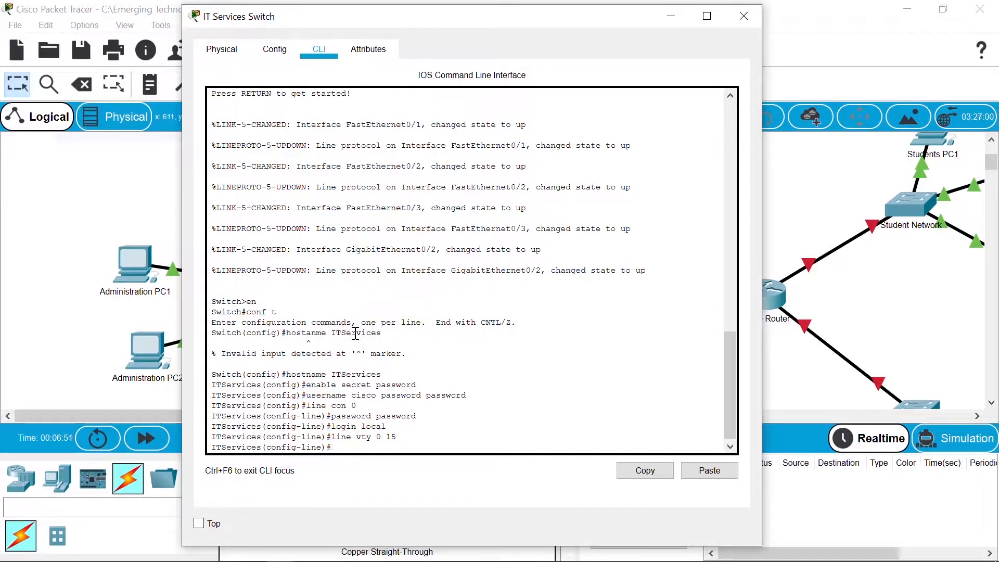
{"action": "type", "text": "password password"}
{"action": "key", "text": "Return"}
{"action": "key", "text": "Up"}
{"action": "key", "text": "Up"}
{"action": "key", "text": "Up"}
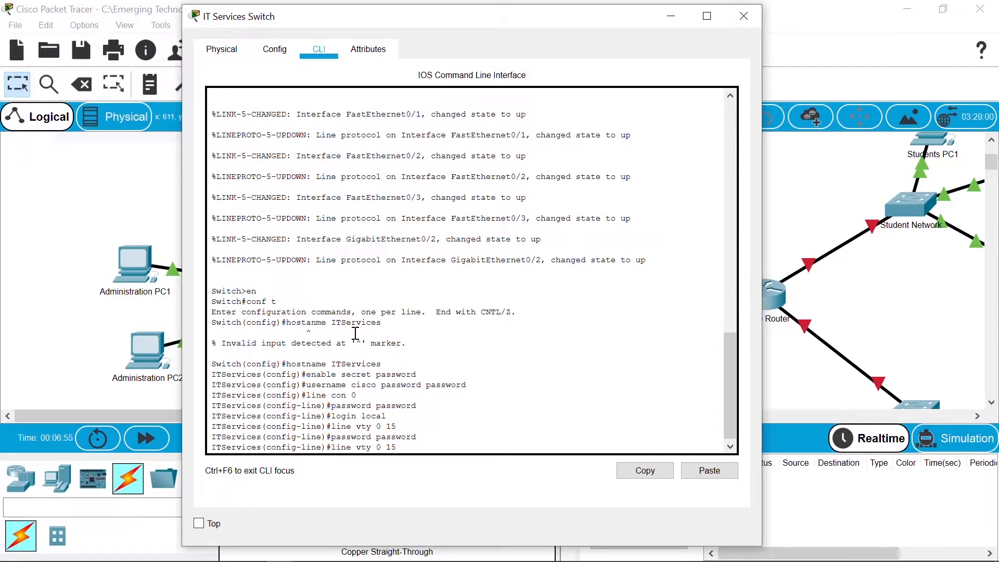
{"action": "key", "text": "Return"}
Step: Leave line configuration and enable service password-encryption
{"action": "type", "text": "exit"}
{"action": "key", "text": "Return"}
{"action": "type", "text": "serv"}
{"action": "key", "text": "Tab"}
{"action": "type", "text": "pass"}
{"action": "key", "text": "Tab"}
{"action": "key", "text": "Return"}
{"action": "key", "text": "Return"}
{"action": "key", "text": "Return"}
Step: Enter a # delimited MOTD banner with AUTHORIZED framed by asterisk lines
{"action": "type", "text": "ba"}
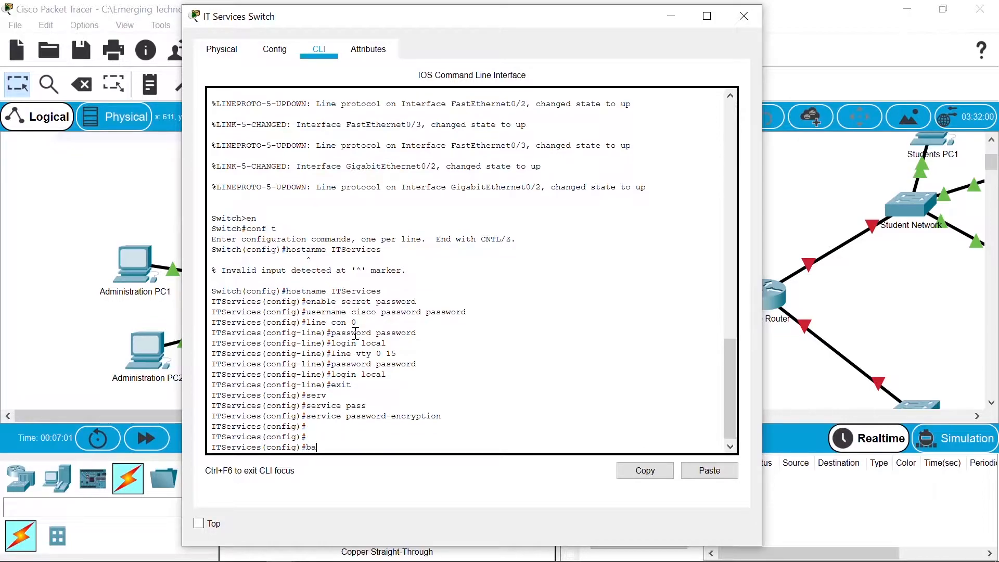
{"action": "type", "text": "nner motd #"}
{"action": "key", "text": "Return"}
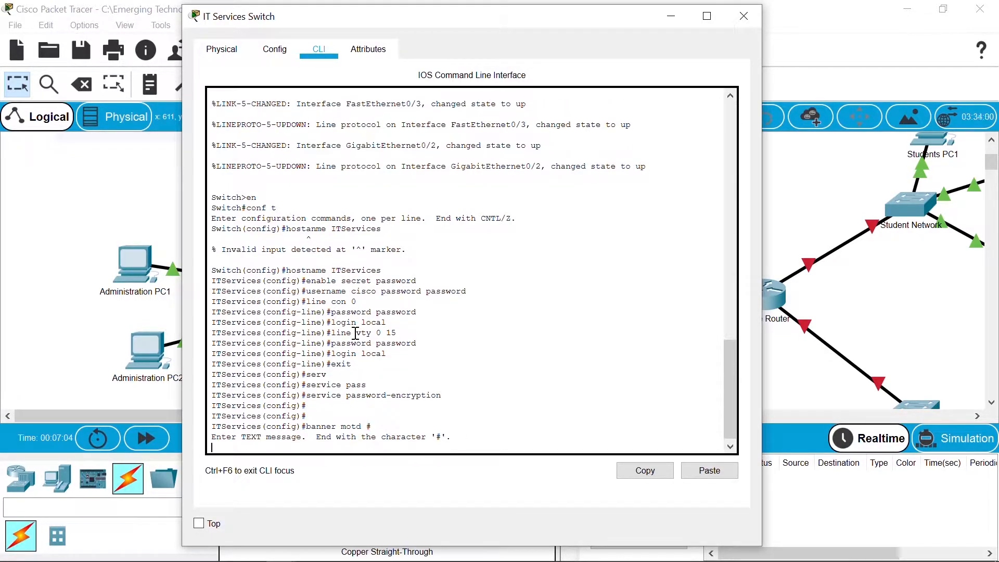
{"action": "type", "text": "*****************"}
{"action": "key", "text": "Return"}
{"action": "type", "text": "AUTHORIZED ACCESS ONLY"}
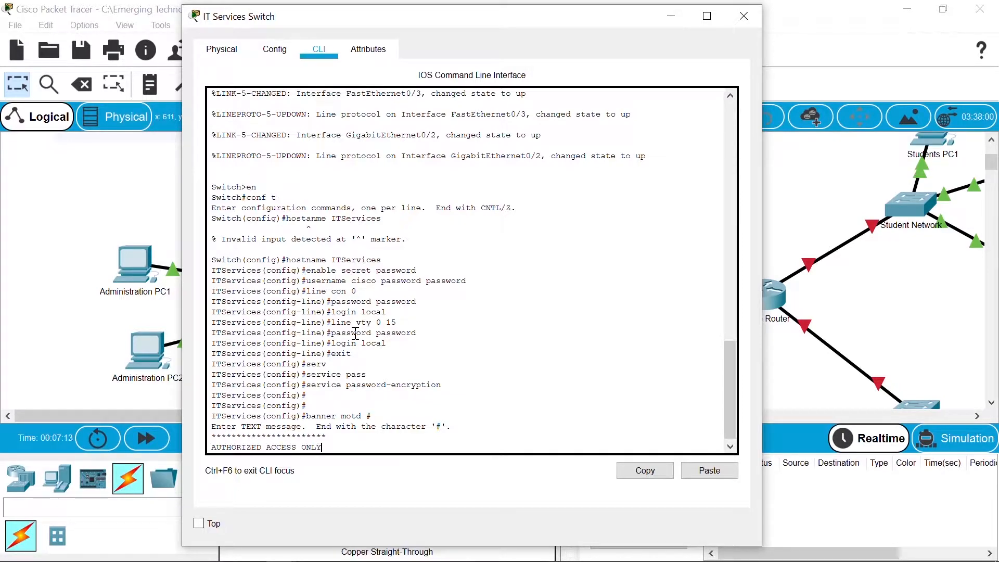
{"action": "key", "text": "Return"}
{"action": "type", "text": "*******************"}
{"action": "key", "text": "Return"}
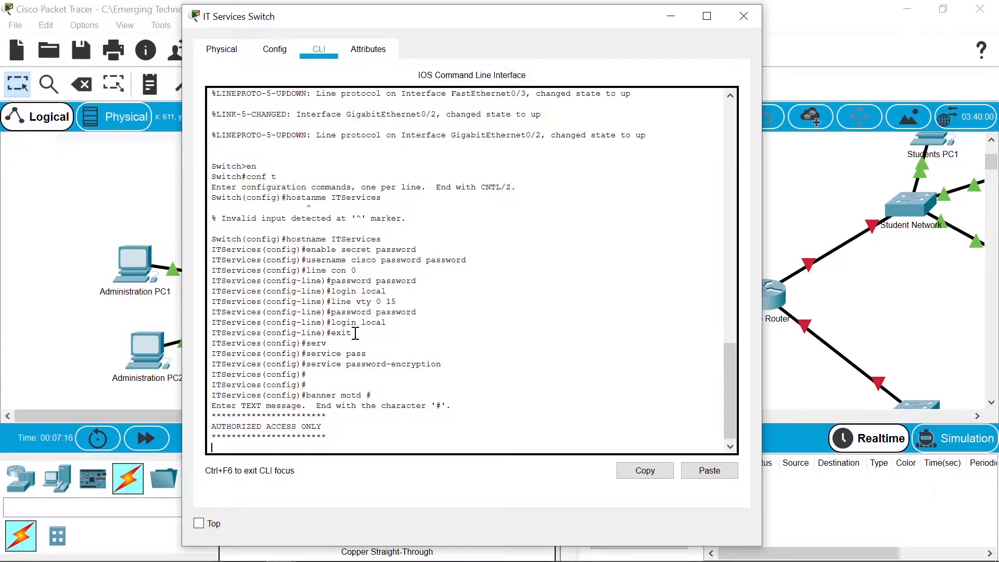
{"action": "type", "text": "#"}
{"action": "key", "text": "Return"}
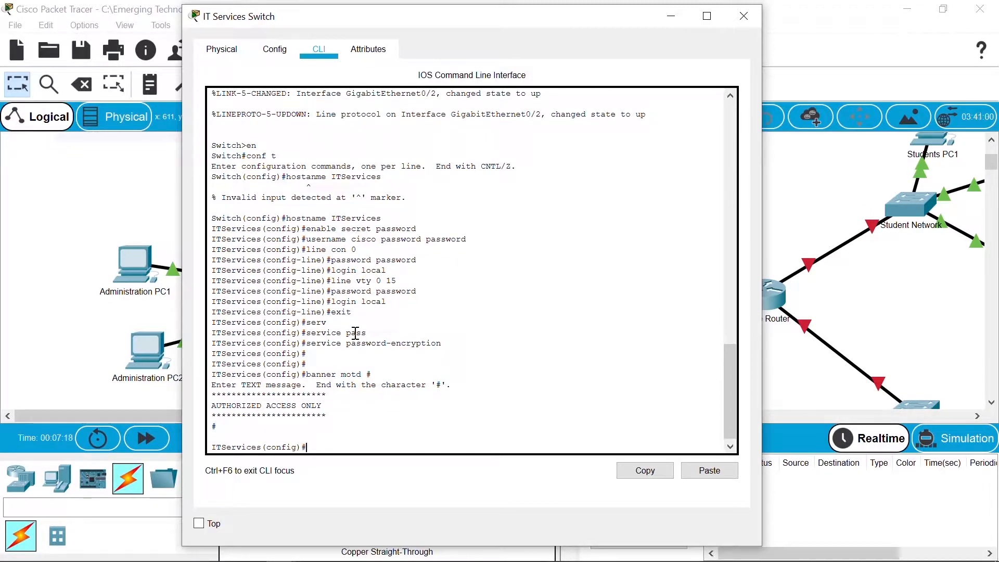
Step: Save the running configuration to startup with copy run start and close the switch window
{"action": "key", "text": "ctrl+z"}
{"action": "key", "text": "Return"}
{"action": "type", "text": "co"}
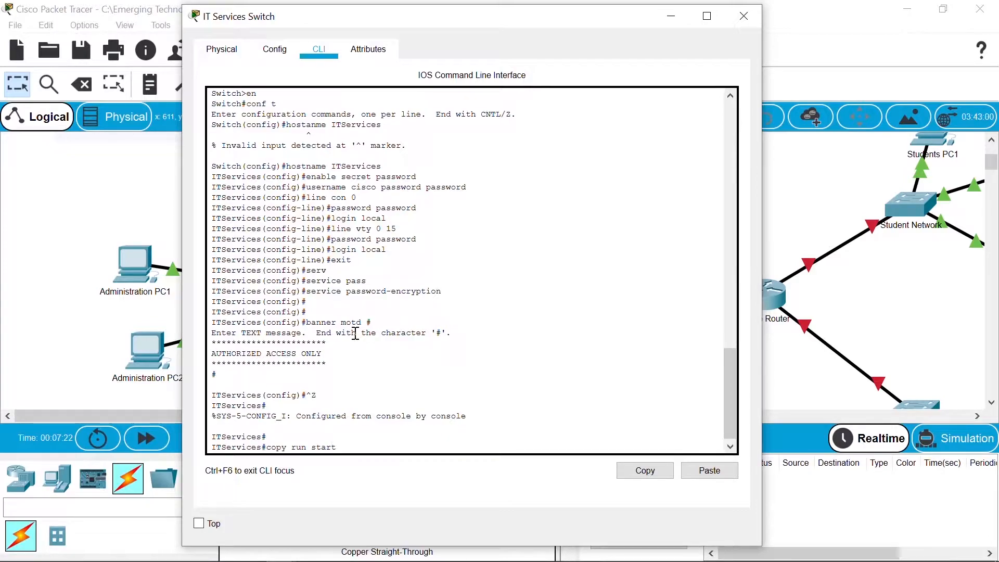
{"action": "type", "text": "py run start"}
{"action": "key", "text": "Return"}
{"action": "key", "text": "Return"}
{"action": "key", "text": "Return"}
{"action": "key", "text": "Return"}
{"action": "left_click", "coordinate": [108, 218]}
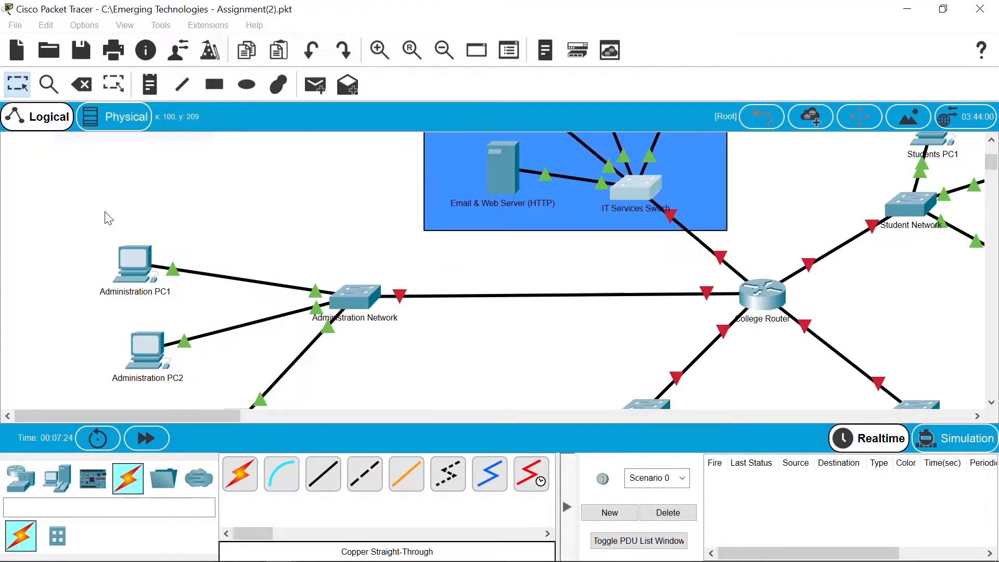
Step: Open the Administration Network switch's CLI and enter global configuration mode
{"action": "left_click", "coordinate": [352, 303]}
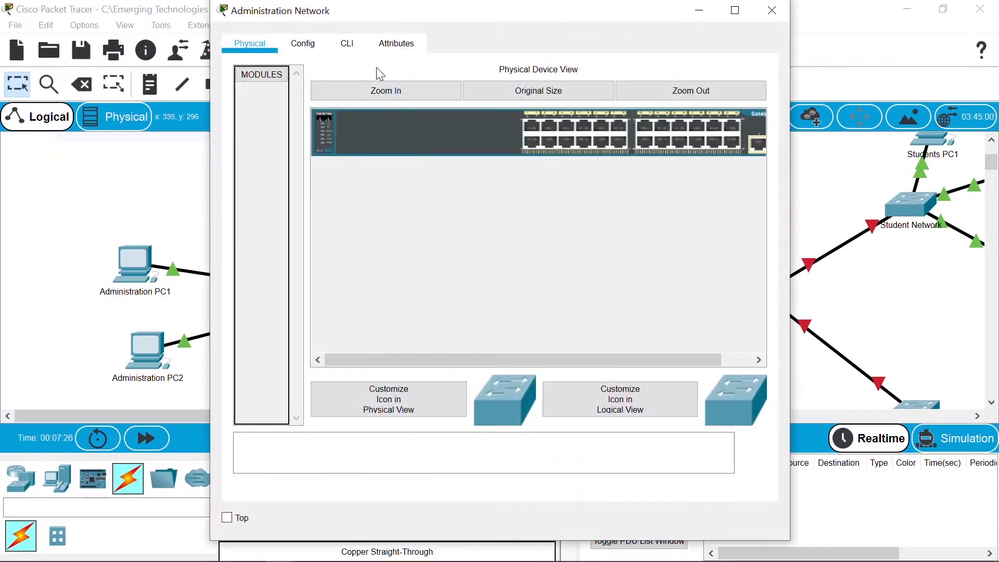
{"action": "left_click", "coordinate": [347, 45]}
{"action": "key", "text": "Return"}
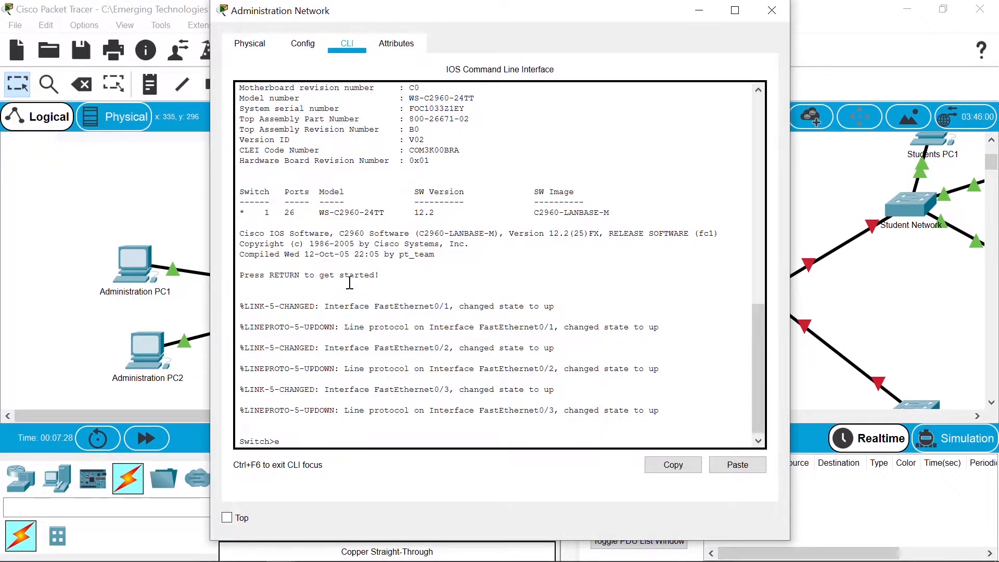
{"action": "type", "text": "en"}
{"action": "key", "text": "Return"}
{"action": "type", "text": "conf t"}
{"action": "key", "text": "Return"}
Step: Set hostname Administration, an enable secret, and a local cisco user with a password
{"action": "type", "text": "hostname Administration"}
{"action": "key", "text": "Tab"}
{"action": "type", "text": "A"}
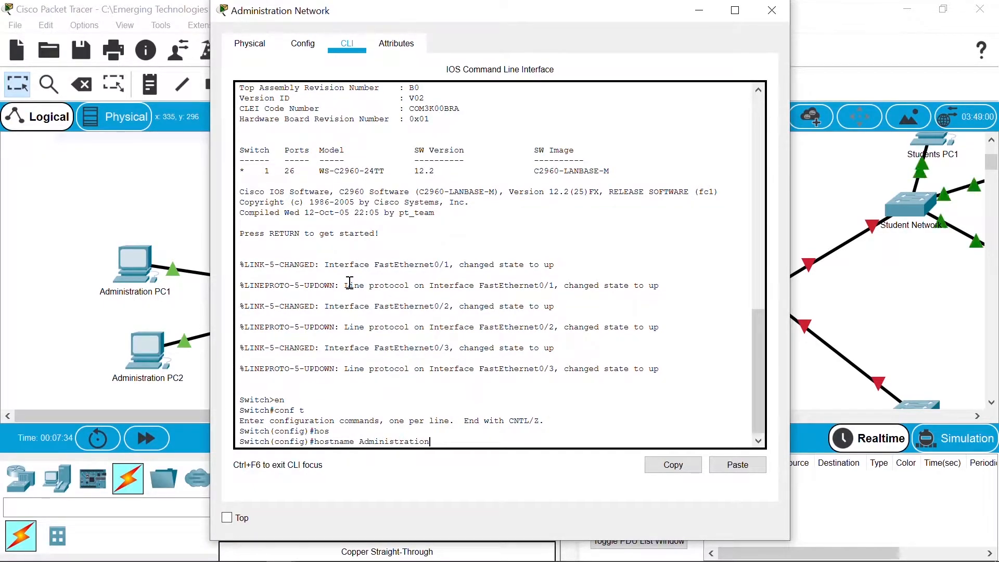
{"action": "key", "text": "Return"}
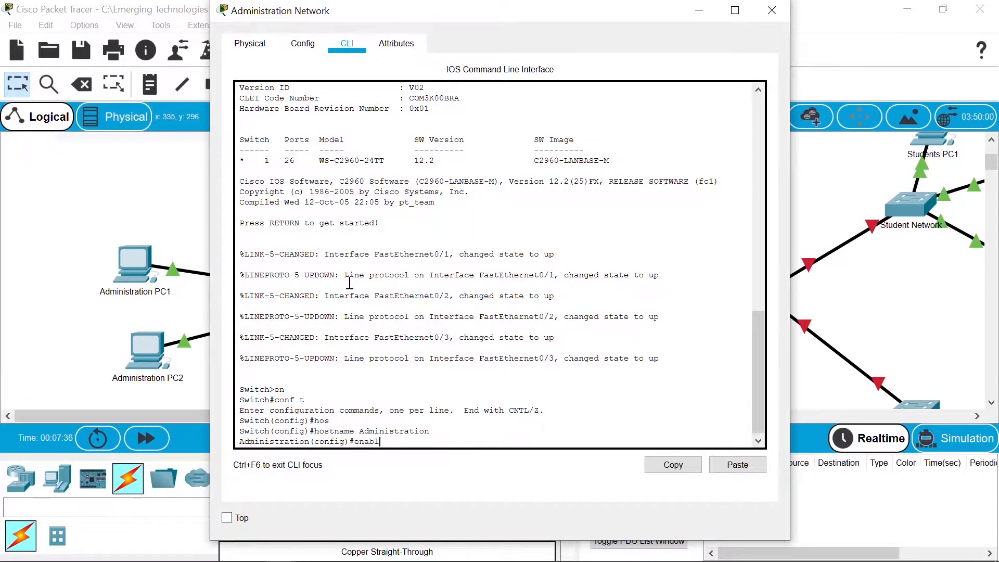
{"action": "type", "text": "enable secret password"}
{"action": "type", "text": "username "}
{"action": "type", "text": "cisco"}
{"action": "type", "text": " password password"}
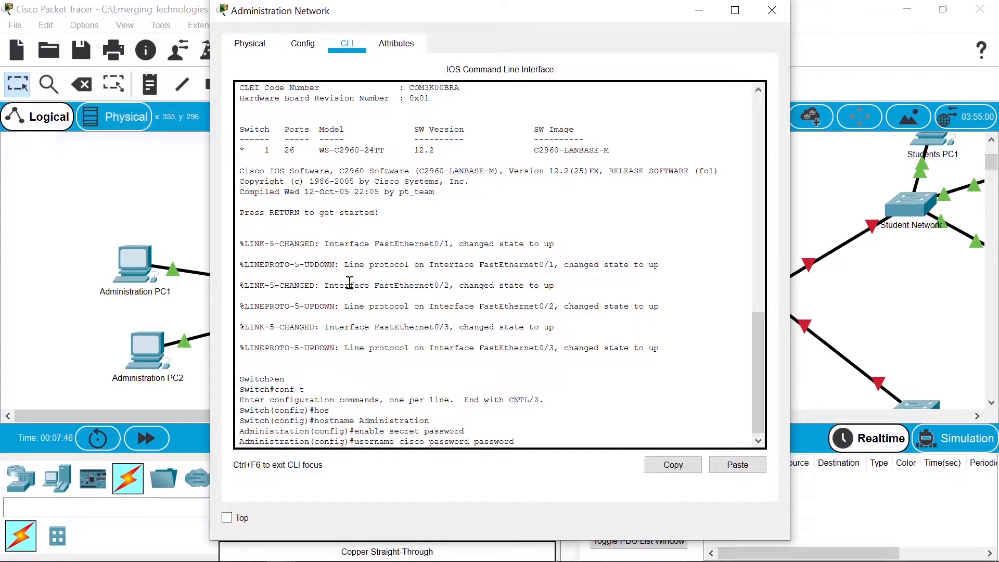
{"action": "key", "text": "Return"}
Step: Give console line 0 a password and require login local
{"action": "type", "text": "line con 0"}
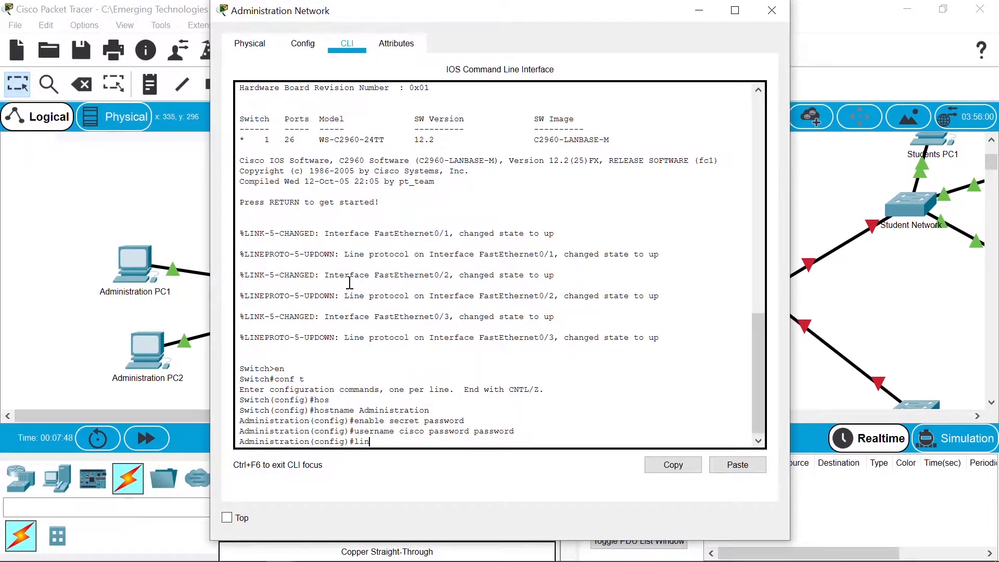
{"action": "key", "text": "Return"}
{"action": "type", "text": "pa"}
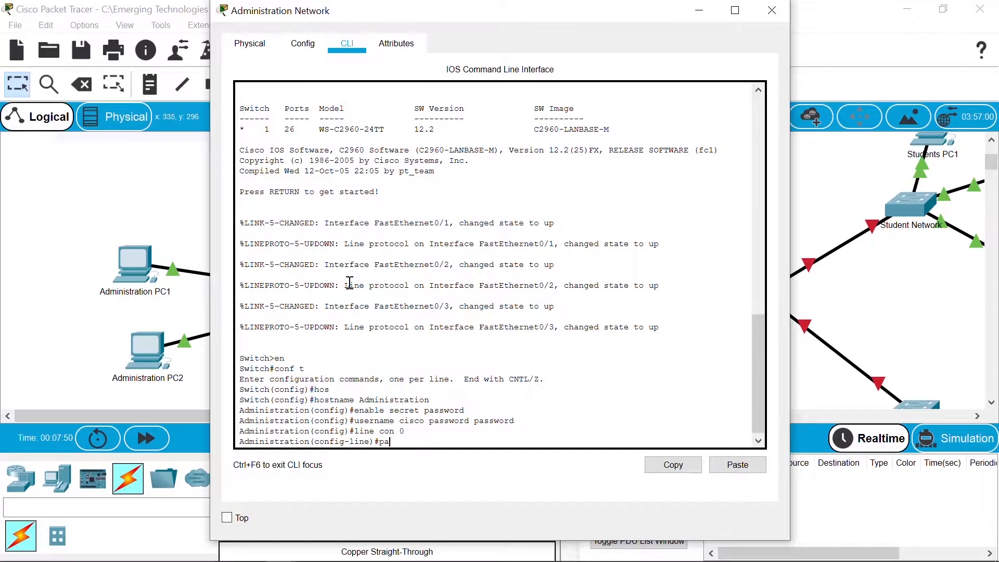
{"action": "type", "text": "ssword ci"}
{"action": "key", "text": "BackSpace"}
{"action": "key", "text": "BackSpace"}
{"action": "type", "text": "password"}
{"action": "key", "text": "Return"}
{"action": "type", "text": "login local"}
{"action": "key", "text": "Return"}
Step: Give vty lines 0 15 a password and require login local
{"action": "type", "text": "line vty 0 15"}
{"action": "key", "text": "Return"}
{"action": "type", "text": "password password"}
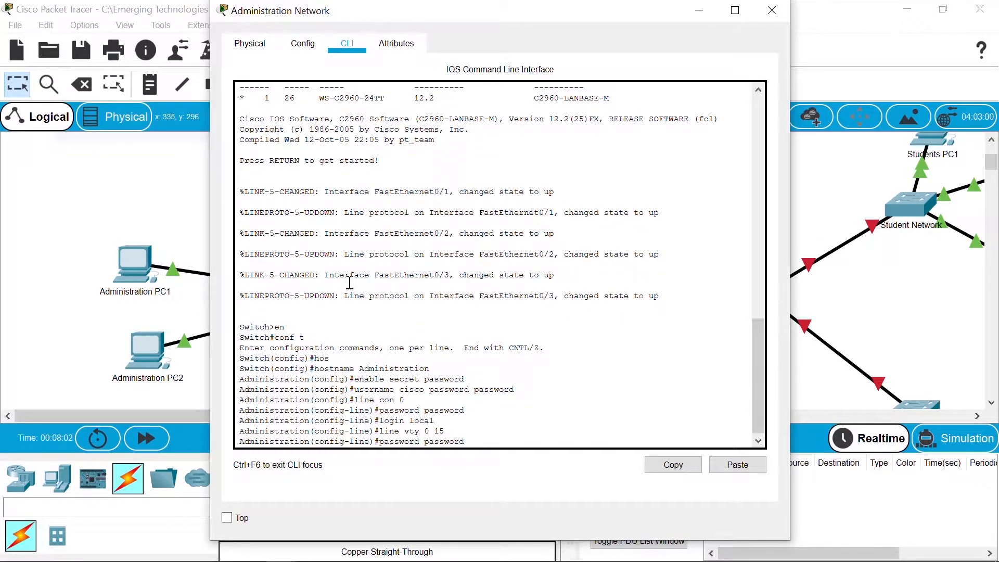
{"action": "key", "text": "Return"}
{"action": "type", "text": "login local"}
{"action": "key", "text": "Return"}
Step: Leave line configuration and enable service password-encryption
{"action": "type", "text": "exi"}
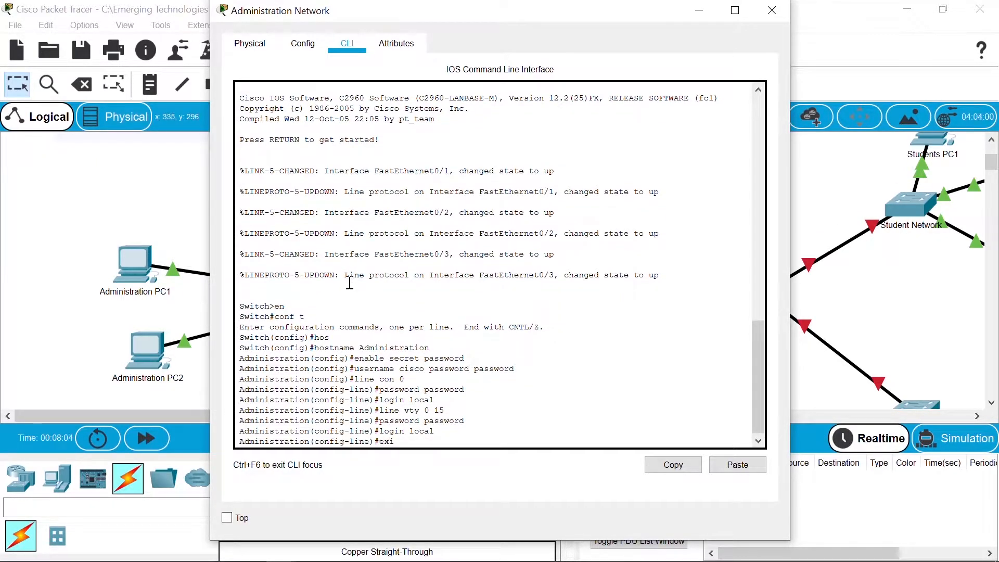
{"action": "type", "text": "t"}
{"action": "key", "text": "Return"}
{"action": "type", "text": "serv"}
{"action": "key", "text": "Tab"}
{"action": "type", "text": "pas"}
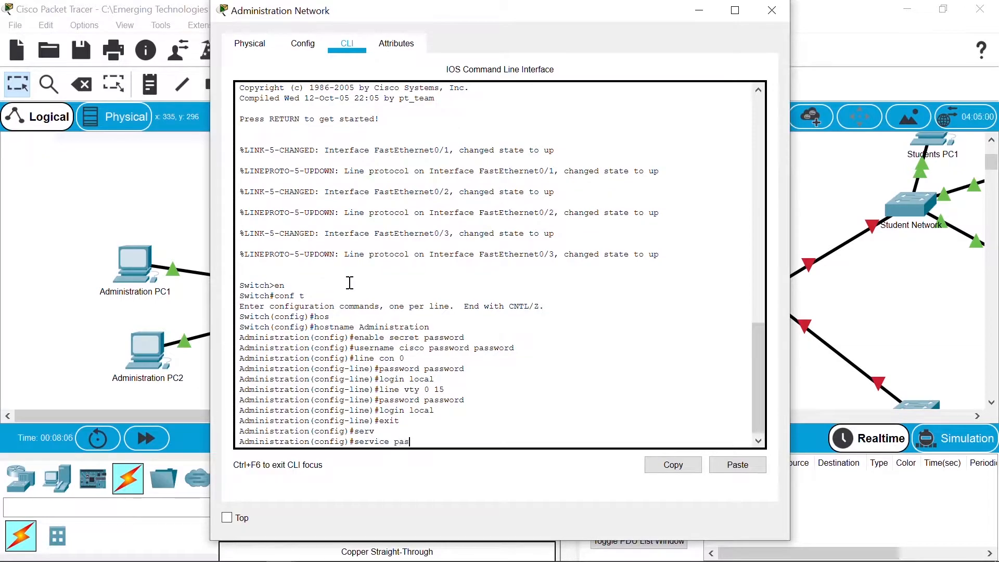
{"action": "type", "text": "s"}
{"action": "key", "text": "Tab"}
{"action": "key", "text": "Return"}
Step: Enter a # delimited MOTD banner reading AUTHORIZED ACCESS ONLY between asterisk lines
{"action": "key", "text": "Return"}
{"action": "key", "text": "Return"}
{"action": "type", "text": "banner motd #"}
{"action": "key", "text": "Return"}
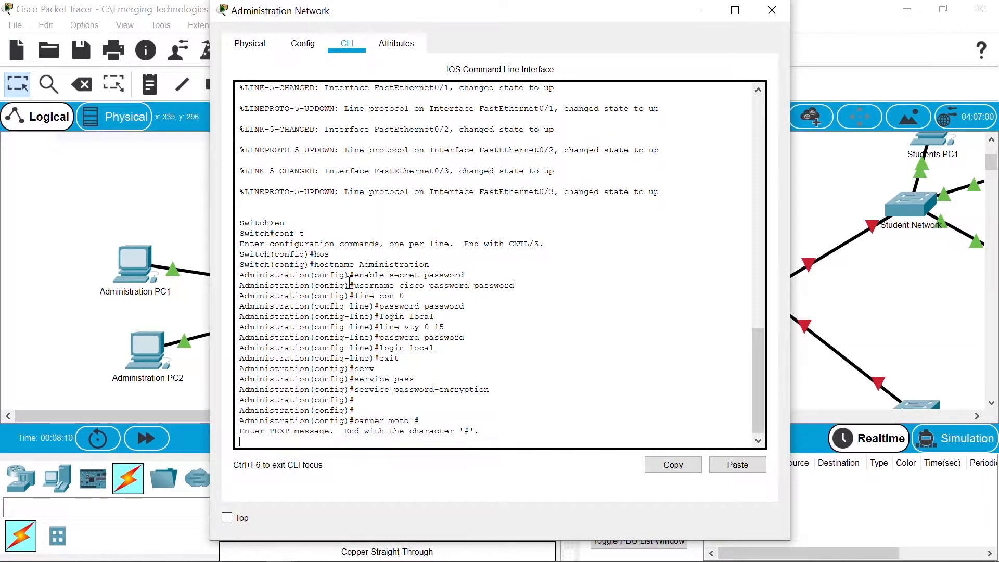
{"action": "type", "text": "**********************"}
{"action": "key", "text": "Return"}
{"action": "type", "text": "AUTHORIZED ACCES"}
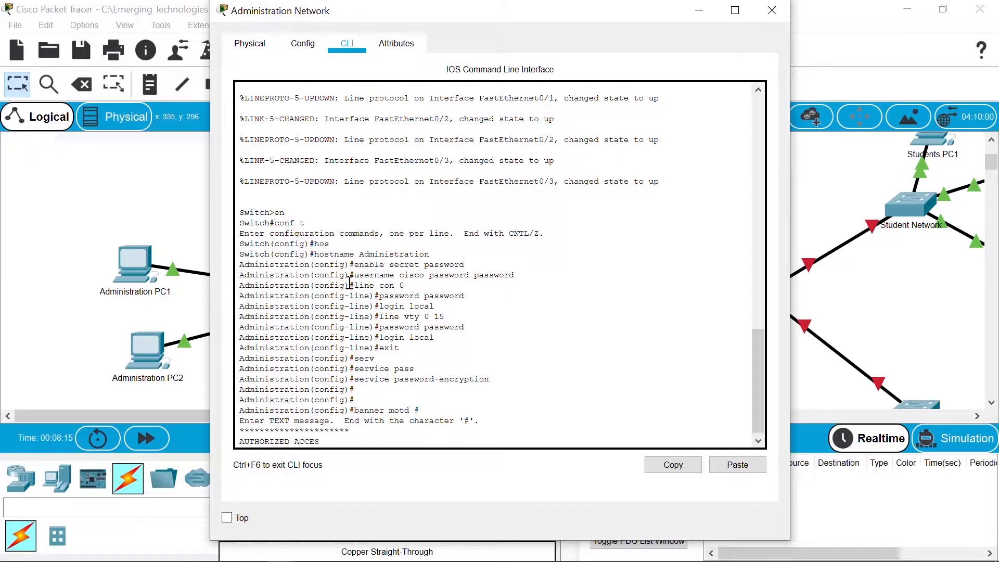
{"action": "type", "text": "S ONLY"}
{"action": "key", "text": "Return"}
{"action": "type", "text": "*************"}
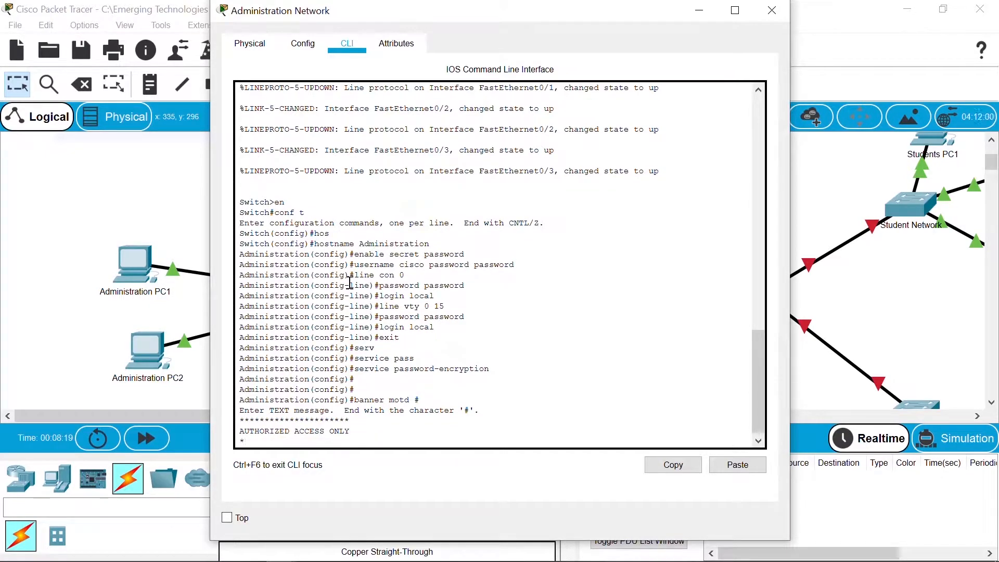
{"action": "type", "text": "*********"}
{"action": "key", "text": "Return"}
{"action": "type", "text": "#"}
{"action": "key", "text": "Return"}
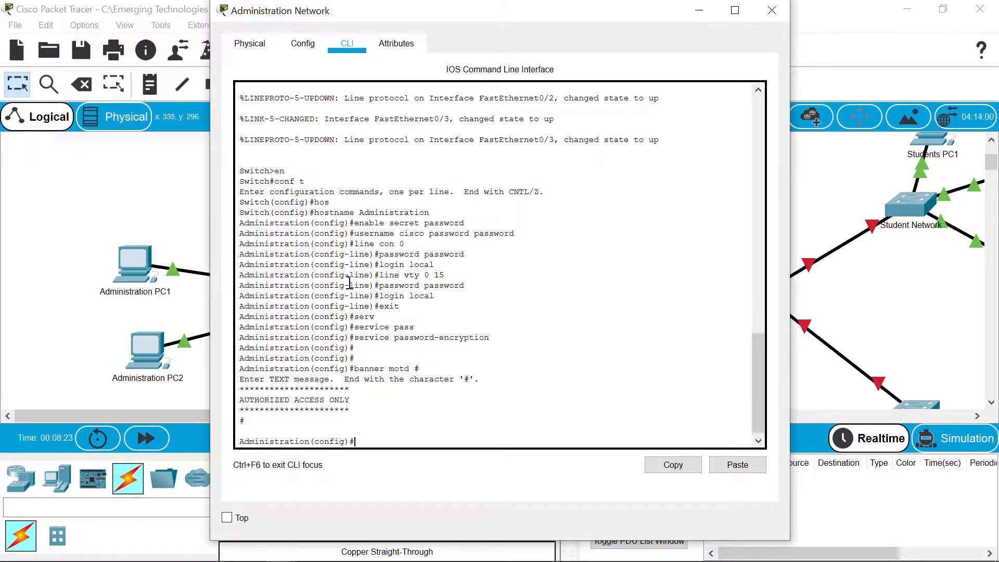
Step: Save the running configuration to startup with copy run start and close the device window
{"action": "key", "text": "ctrl+z"}
{"action": "key", "text": "Return"}
{"action": "key", "text": "Return"}
{"action": "type", "text": "copy run start"}
{"action": "key", "text": "Return"}
{"action": "key", "text": "Return"}
{"action": "key", "text": "Return"}
{"action": "key", "text": "Return"}
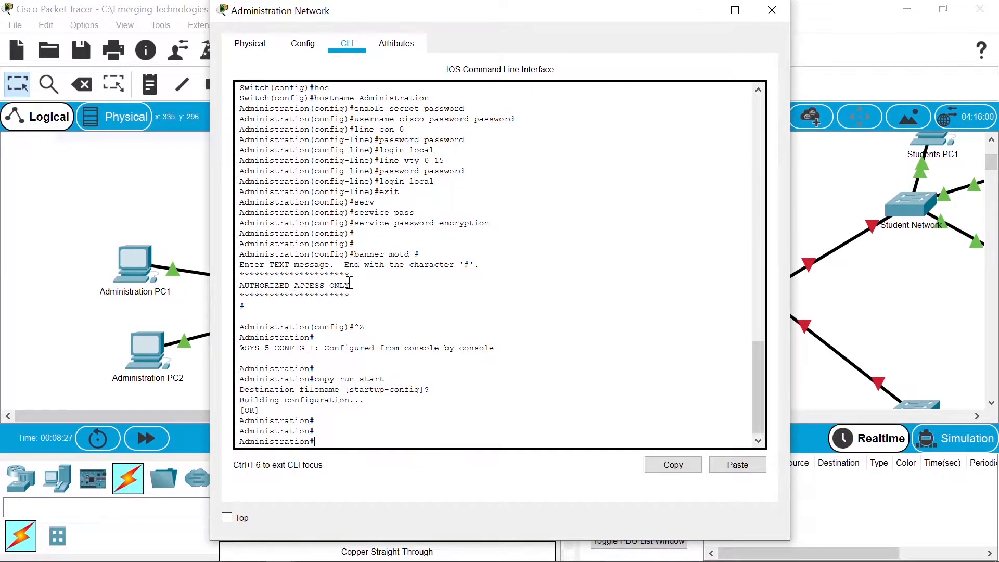
{"action": "left_click", "coordinate": [816, 204]}
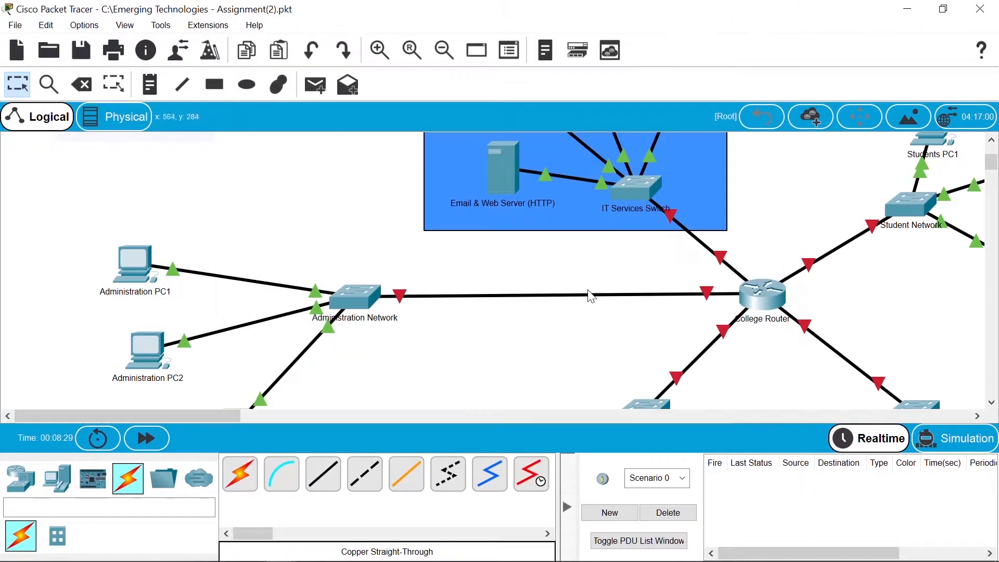
Step: Close the leftover Administration Network window and bring up the Lecturers Network switch's CLI
{"action": "left_click_drag", "start_coordinate": [994, 165], "coordinate": [994, 172]}
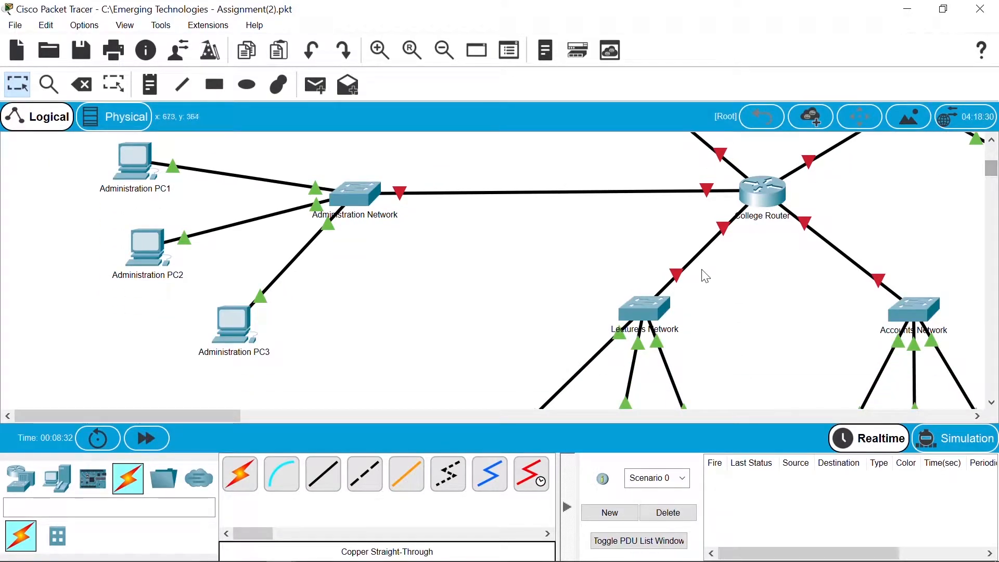
{"action": "left_click", "coordinate": [658, 316]}
{"action": "left_click_drag", "start_coordinate": [448, 16], "coordinate": [393, 35]}
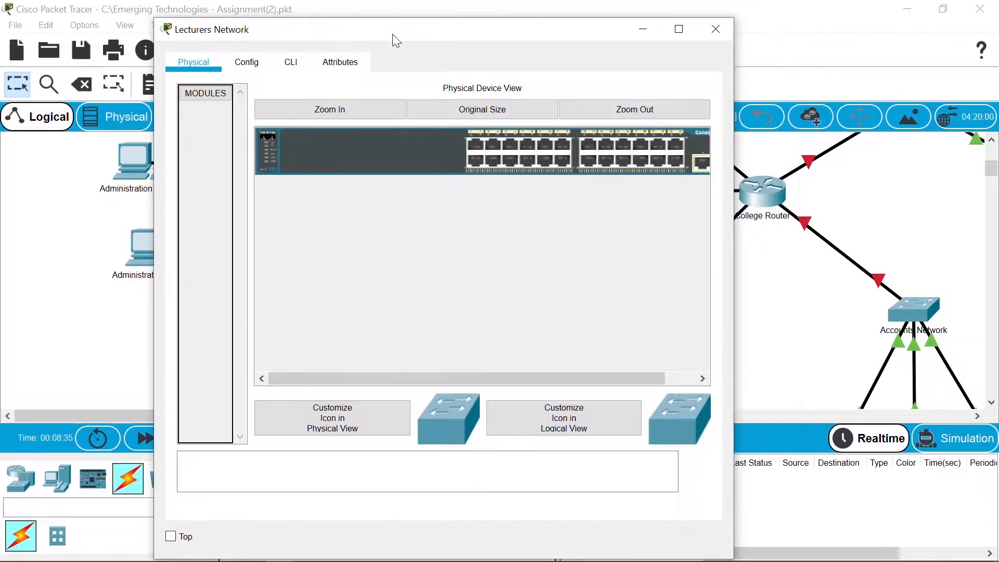
{"action": "left_click", "coordinate": [291, 61]}
{"action": "left_click", "coordinate": [52, 307]}
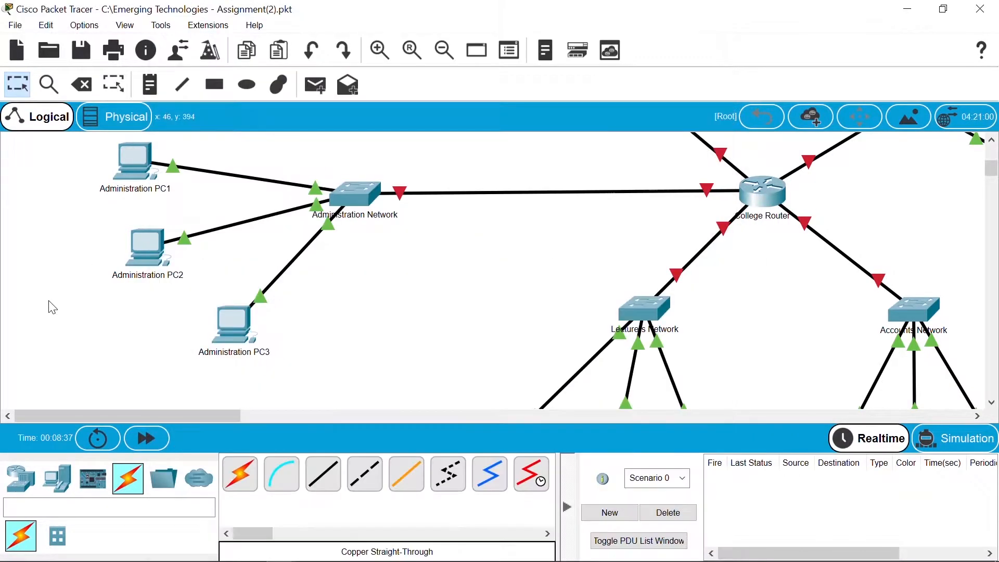
{"action": "left_click", "coordinate": [365, 197]}
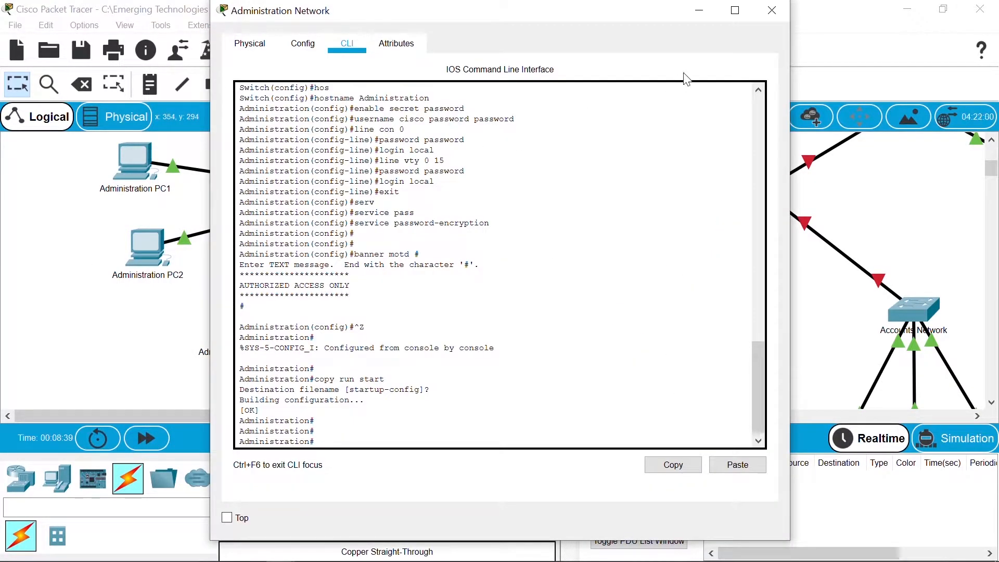
{"action": "left_click", "coordinate": [699, 10]}
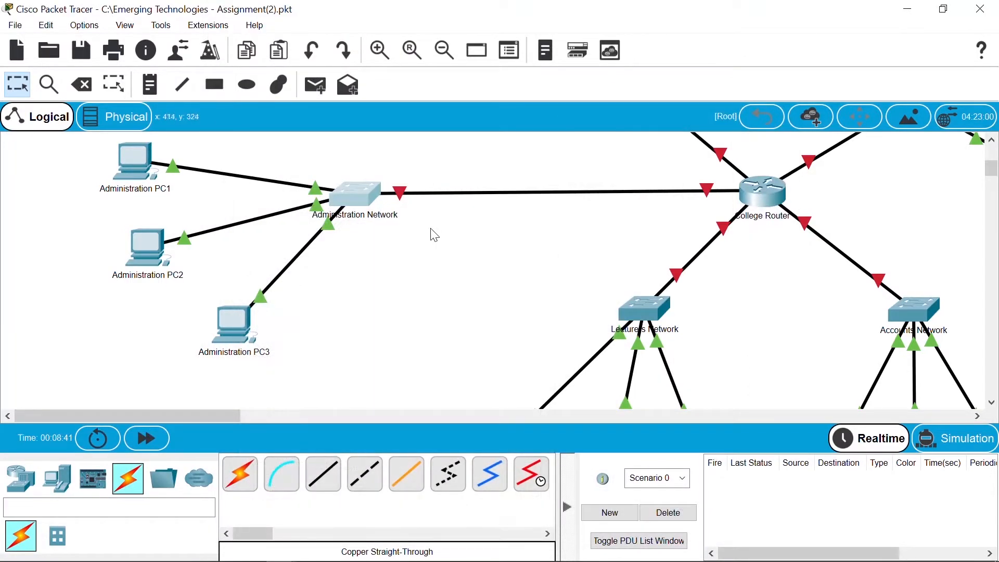
{"action": "left_click", "coordinate": [645, 308]}
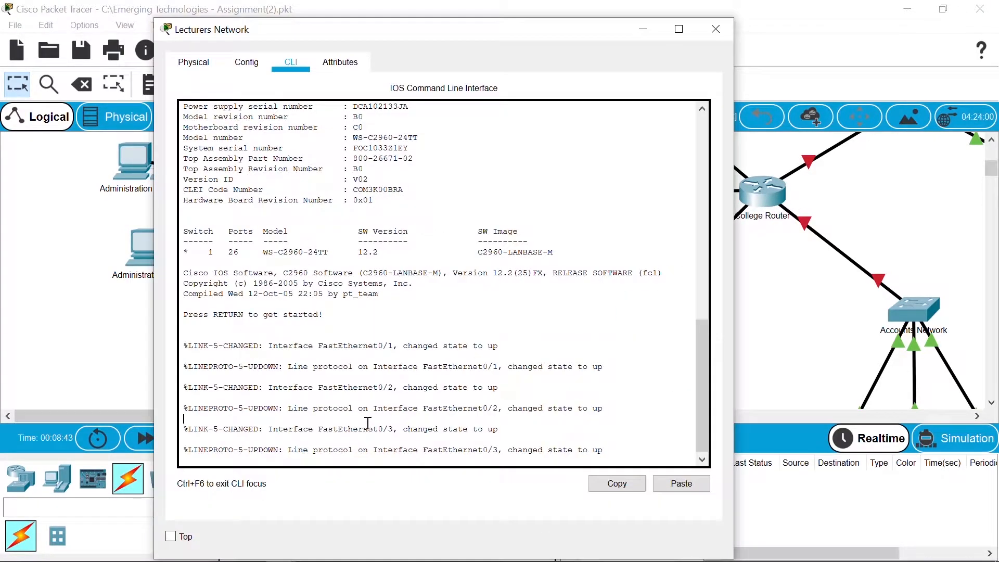
Step: Enter global configuration mode and set the switch hostname to Lecturers
{"action": "key", "text": "Return"}
{"action": "type", "text": "en"}
{"action": "key", "text": "Return"}
{"action": "type", "text": "conf t"}
{"action": "key", "text": "Return"}
{"action": "type", "text": "host"}
{"action": "key", "text": "Tab"}
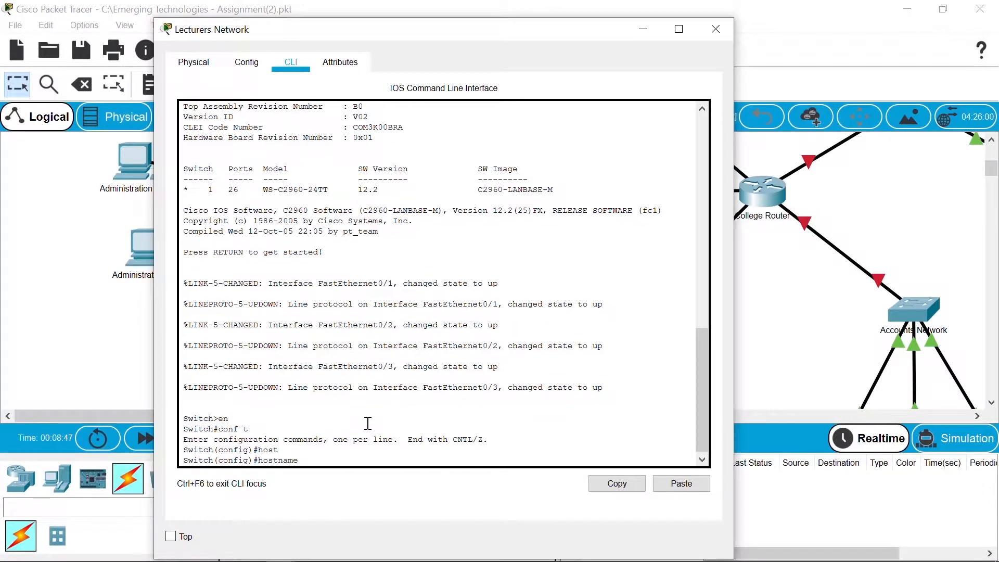
{"action": "type", "text": "Lecturers"}
{"action": "key", "text": "Return"}
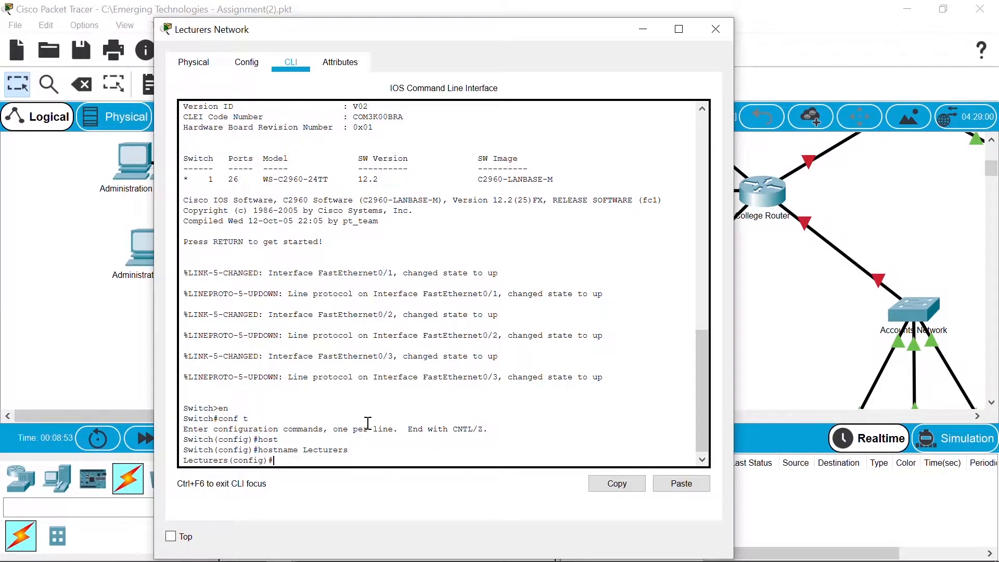
Step: Set the enable secret and create a local user account with a password
{"action": "type", "text": "enable secret password"}
{"action": "key", "text": "Return"}
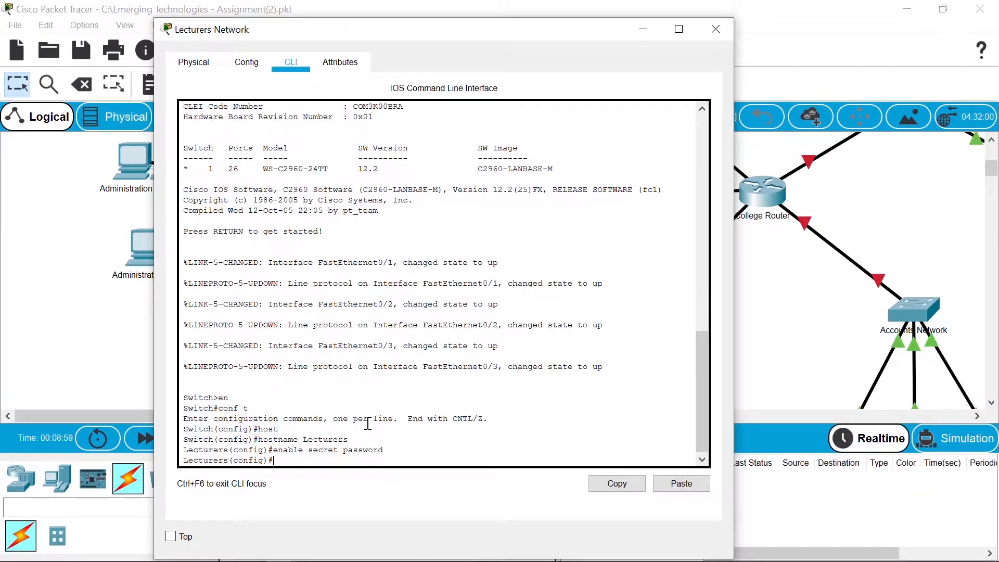
{"action": "type", "text": "username cisco password password"}
{"action": "key", "text": "Return"}
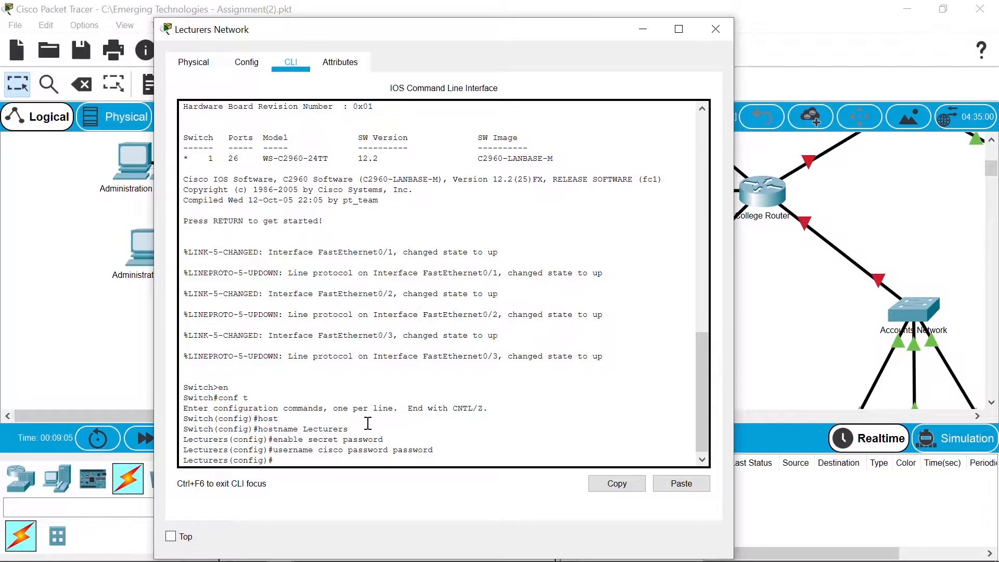
Step: Give console line 0 a password and require local login
{"action": "type", "text": "line con 0"}
{"action": "key", "text": "Return"}
{"action": "type", "text": "password p"}
{"action": "key", "text": "BackSpace"}
{"action": "type", "text": "password"}
{"action": "key", "text": "Return"}
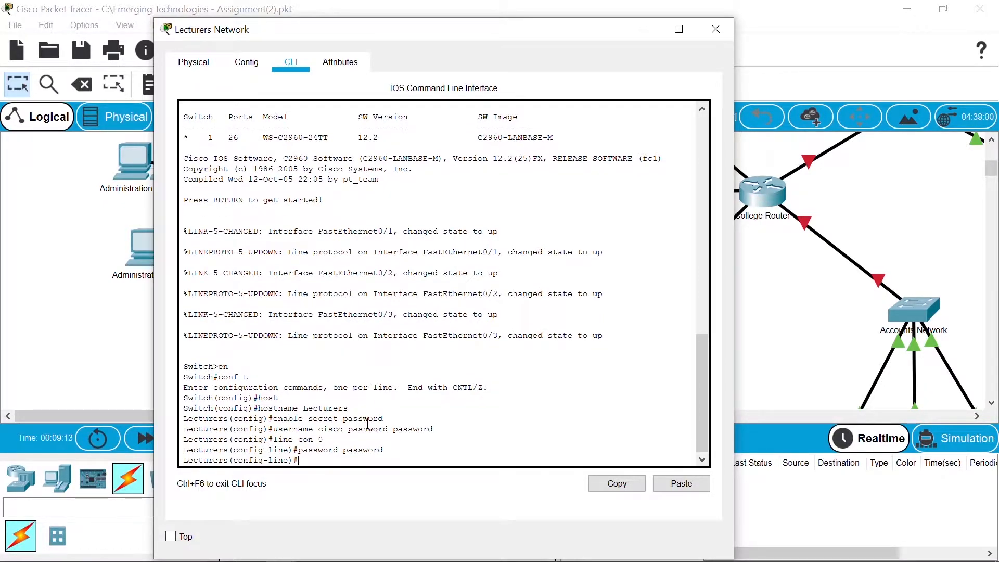
{"action": "type", "text": "login local"}
{"action": "key", "text": "Return"}
Step: Apply the same password and login local to vty lines 0 15
{"action": "type", "text": "line vt"}
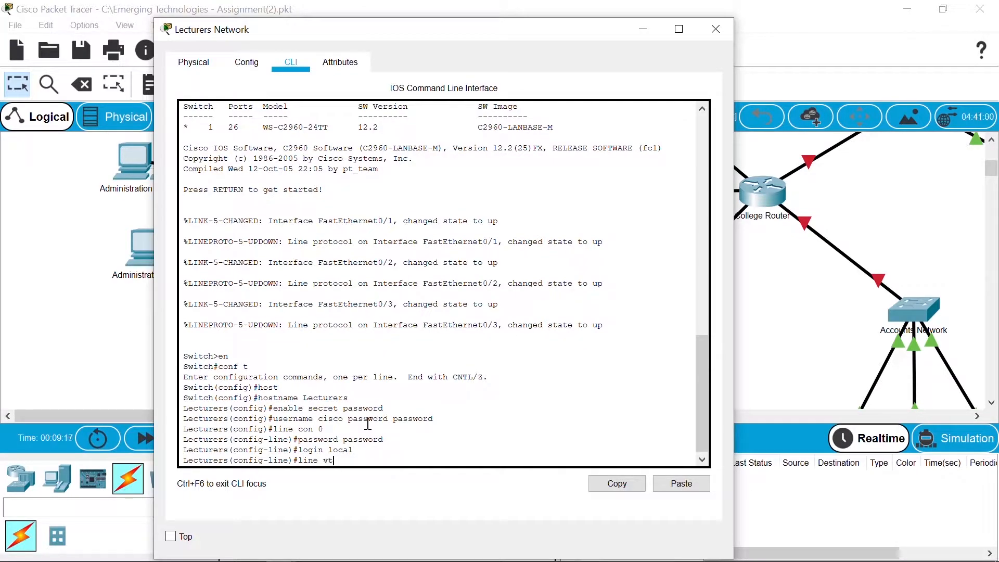
{"action": "type", "text": "y 0 15"}
{"action": "key", "text": "Return"}
{"action": "key", "text": "Up"}
{"action": "key", "text": "Up"}
{"action": "key", "text": "Up"}
{"action": "key", "text": "Return"}
{"action": "key", "text": "Up"}
{"action": "key", "text": "Up"}
{"action": "key", "text": "Up"}
{"action": "key", "text": "Return"}
{"action": "type", "text": "exit"}
{"action": "key", "text": "Return"}
Step: Enable service password-encryption on the switch
{"action": "type", "text": "serv"}
{"action": "key", "text": "Tab"}
{"action": "type", "text": "pass"}
{"action": "key", "text": "Tab"}
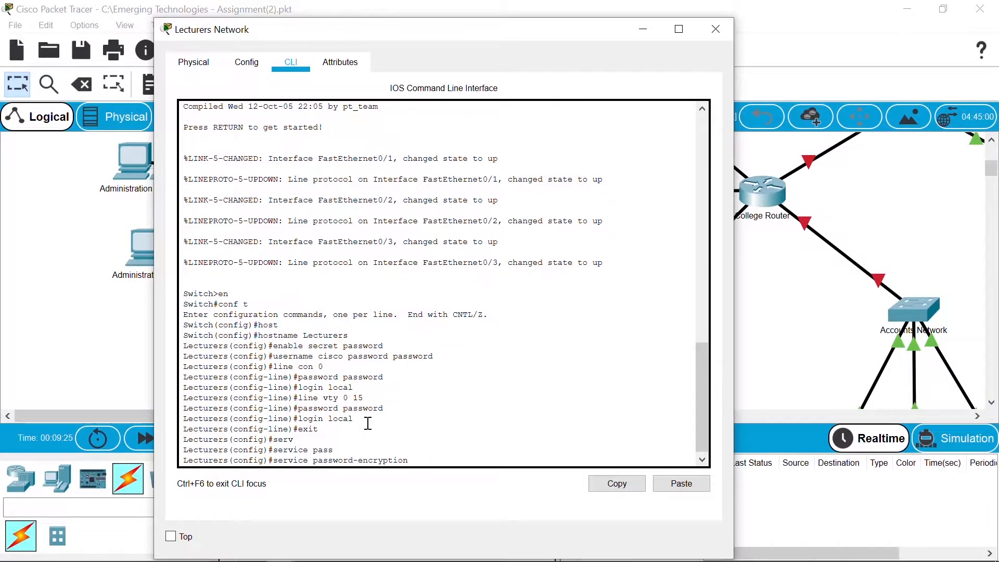
{"action": "key", "text": "Return"}
Step: Add a banner motd reading AUTHORIZED ACCESS ONLY between asterisk border lines, delimited by #
{"action": "type", "text": "banner motd #"}
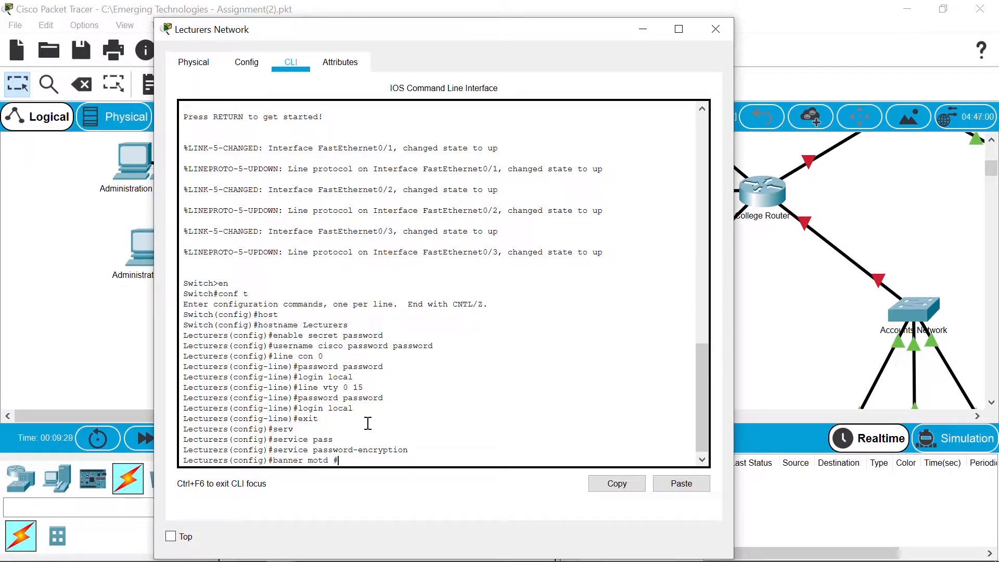
{"action": "key", "text": "Return"}
{"action": "type", "text": "**********************"}
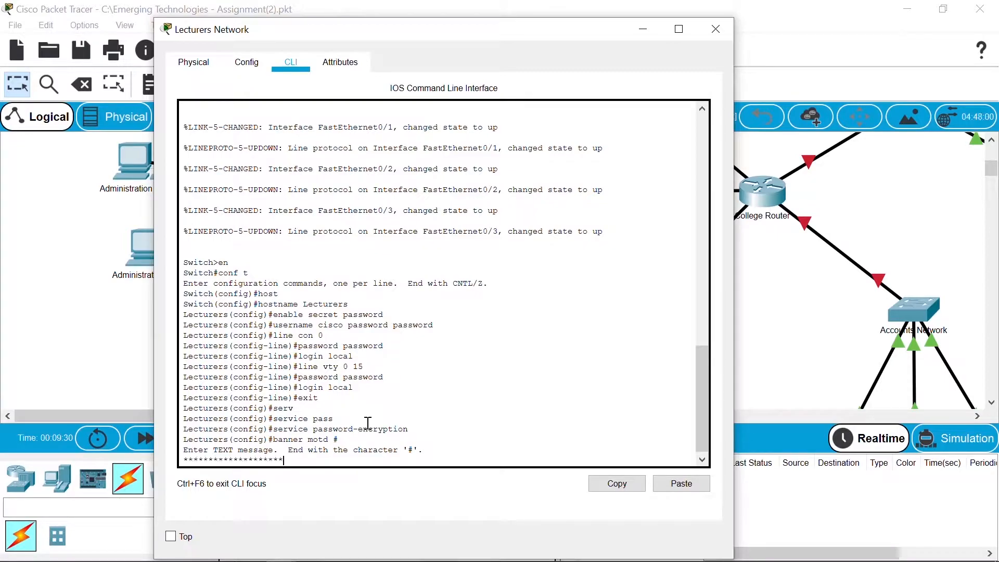
{"action": "key", "text": "Return"}
{"action": "type", "text": "AUT"}
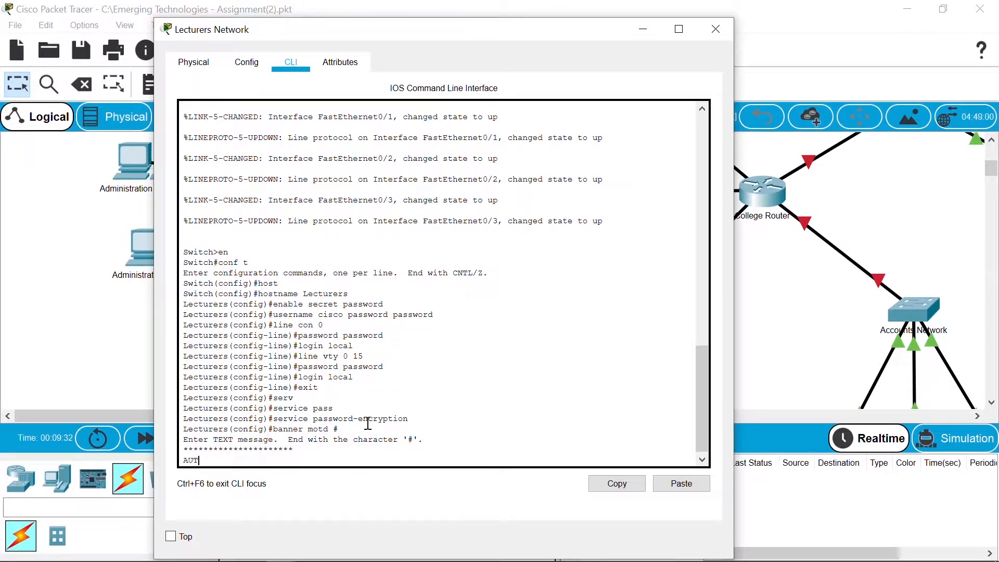
{"action": "type", "text": "HORIZED ACCESS ONLY"}
{"action": "key", "text": "Return"}
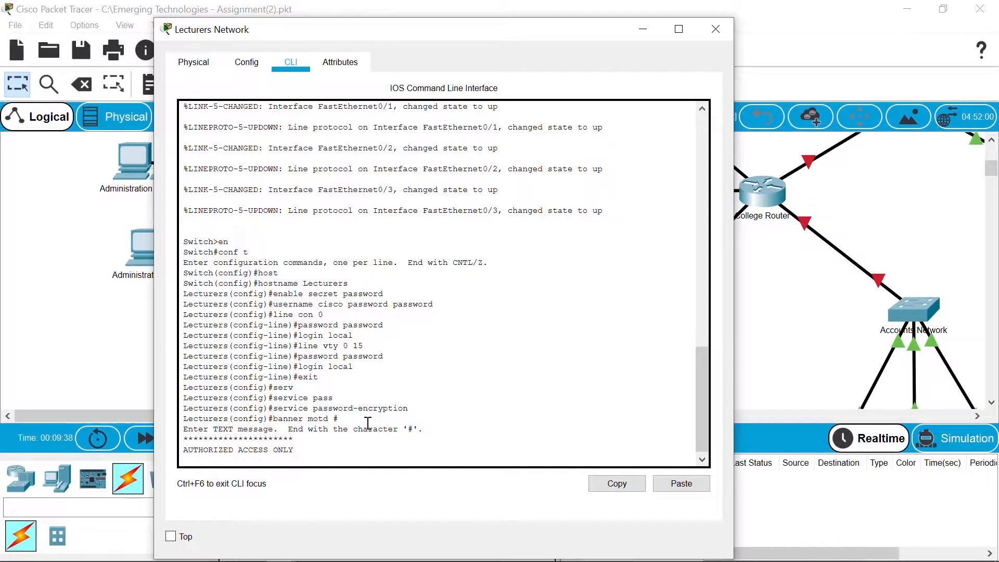
{"action": "type", "text": "*********************"}
{"action": "key", "text": "Return"}
{"action": "type", "text": "#"}
{"action": "key", "text": "Return"}
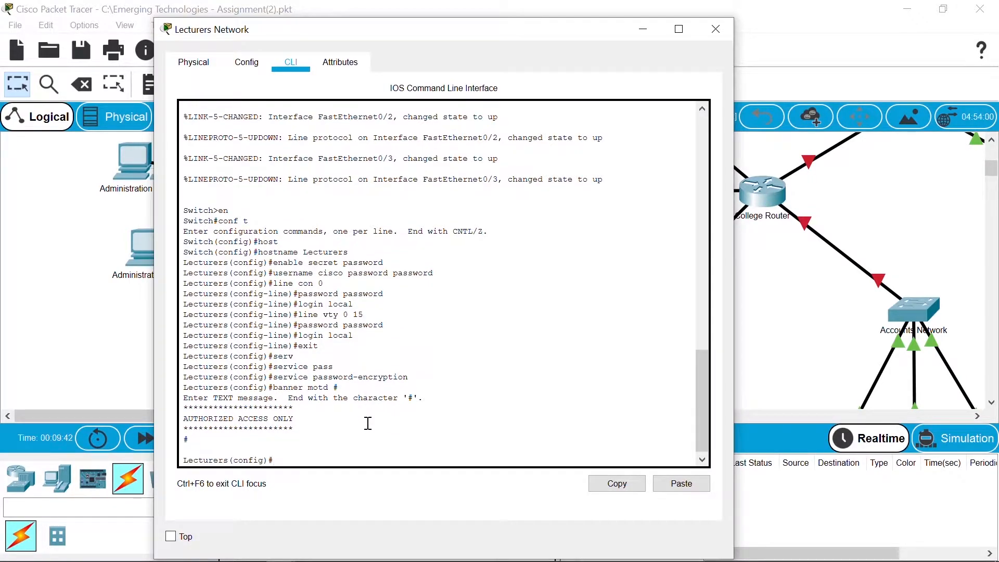
Step: Save the running config to startup-config with copy run start and close the Lecturers window
{"action": "key", "text": "ctrl+z"}
{"action": "key", "text": "Return"}
{"action": "type", "text": "COP"}
{"action": "key", "text": "BackSpace"}
{"action": "key", "text": "BackSpace"}
{"action": "key", "text": "BackSpace"}
{"action": "type", "text": "copy run start"}
{"action": "key", "text": "Return"}
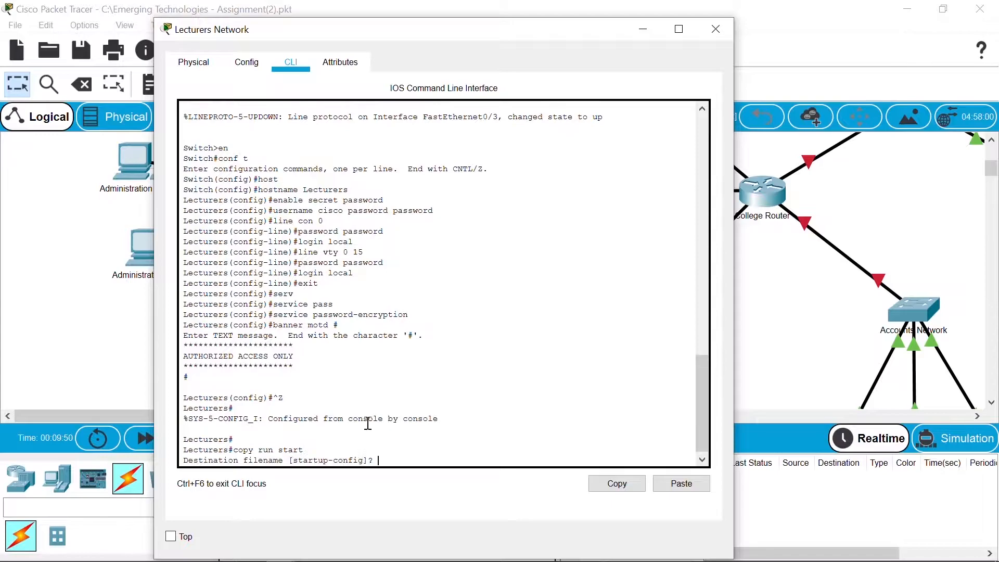
{"action": "key", "text": "Return"}
{"action": "key", "text": "Return"}
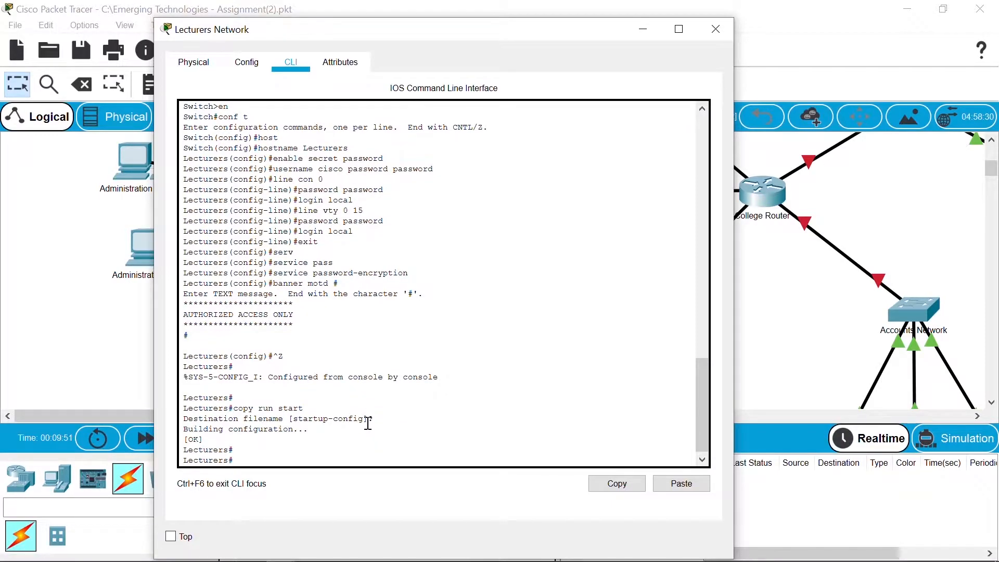
{"action": "left_click", "coordinate": [767, 301]}
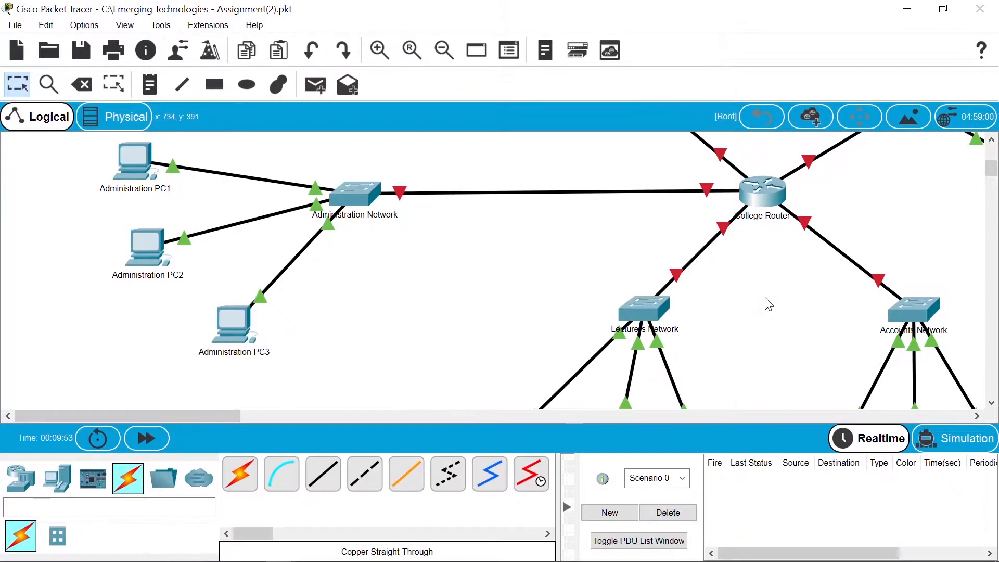
Step: In the Accounts Network switch's CLI, enter global configuration and set hostname Accounts
{"action": "left_click", "coordinate": [906, 308]}
{"action": "left_click", "coordinate": [348, 44]}
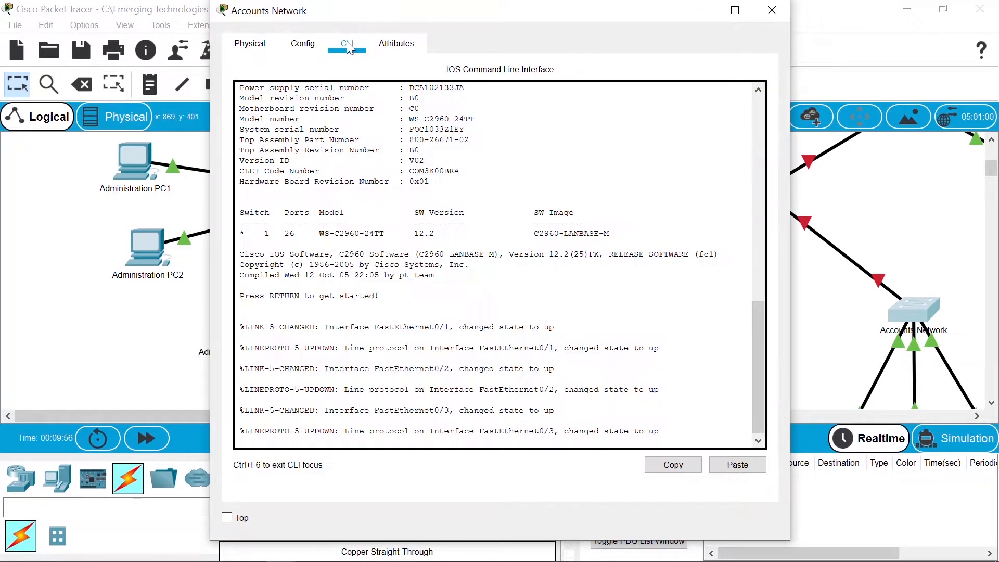
{"action": "key", "text": "Return"}
{"action": "type", "text": "en"}
{"action": "key", "text": "Return"}
{"action": "type", "text": "conf t"}
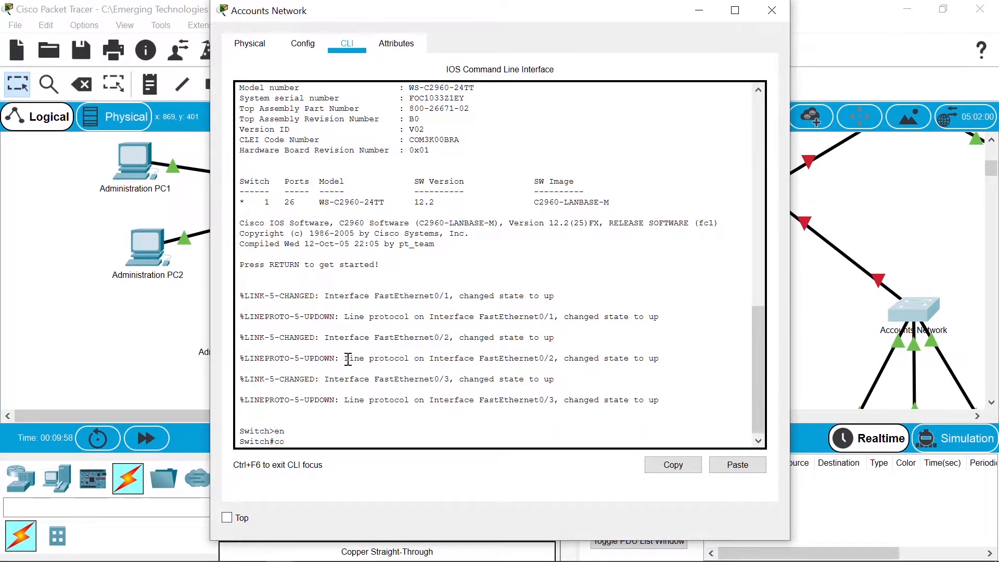
{"action": "key", "text": "Return"}
{"action": "type", "text": "hostname Account"}
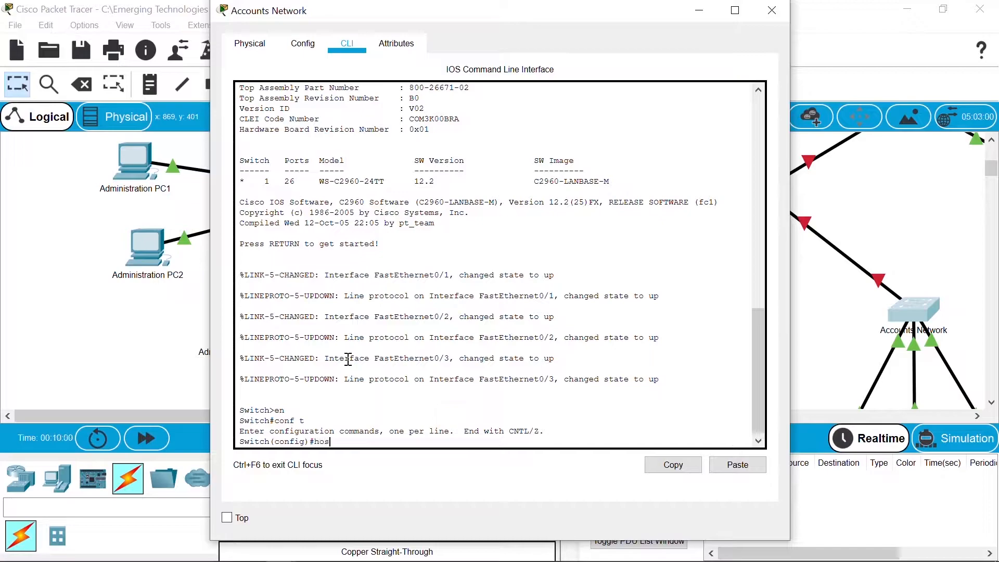
{"action": "key", "text": "Tab"}
{"action": "type", "text": "Accounts"}
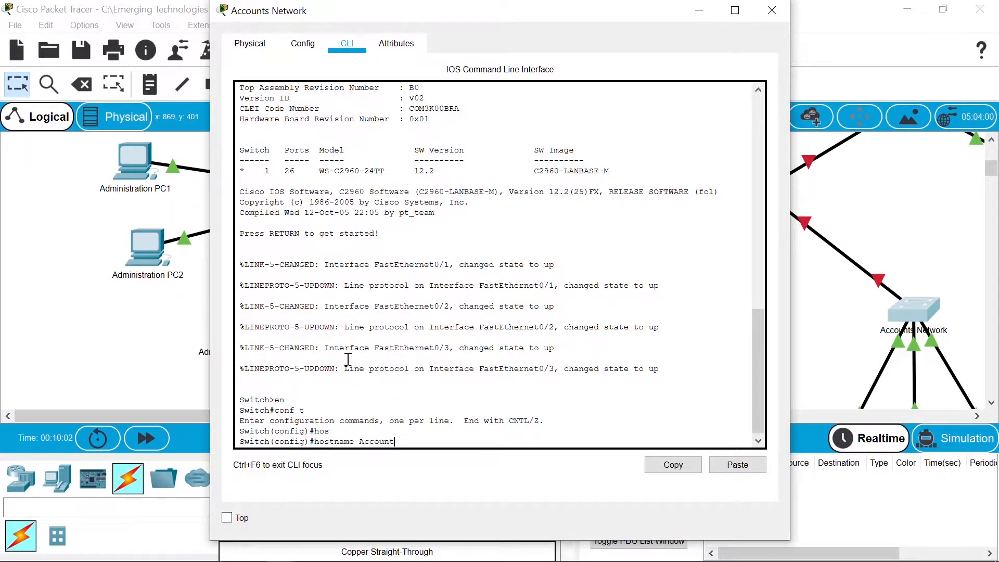
{"action": "key", "text": "Return"}
Step: Set the enable secret and create a local user account with a password
{"action": "type", "text": "enable secret"}
{"action": "key", "text": "BackSpace"}
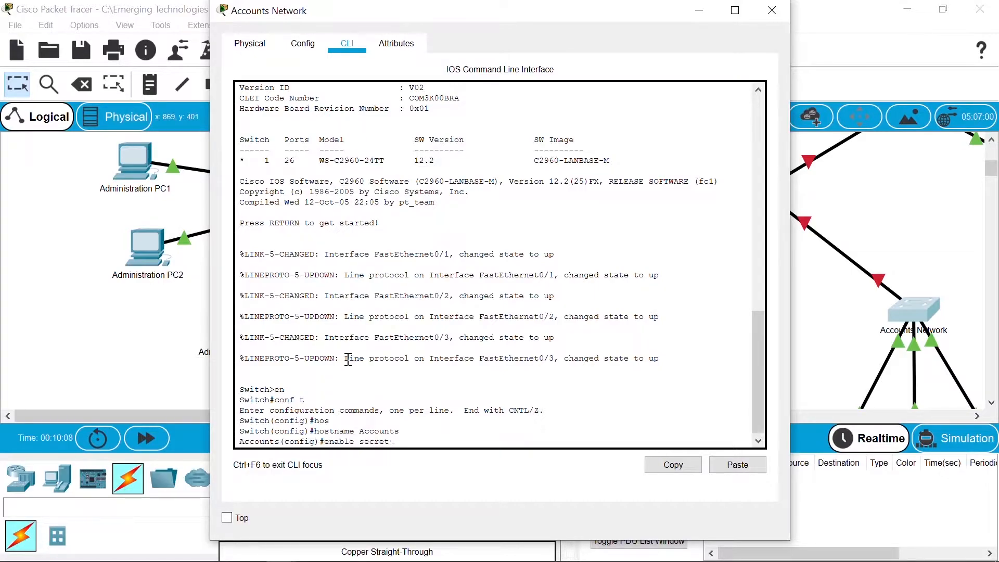
{"action": "type", "text": "password"}
{"action": "key", "text": "Return"}
{"action": "type", "text": "user"}
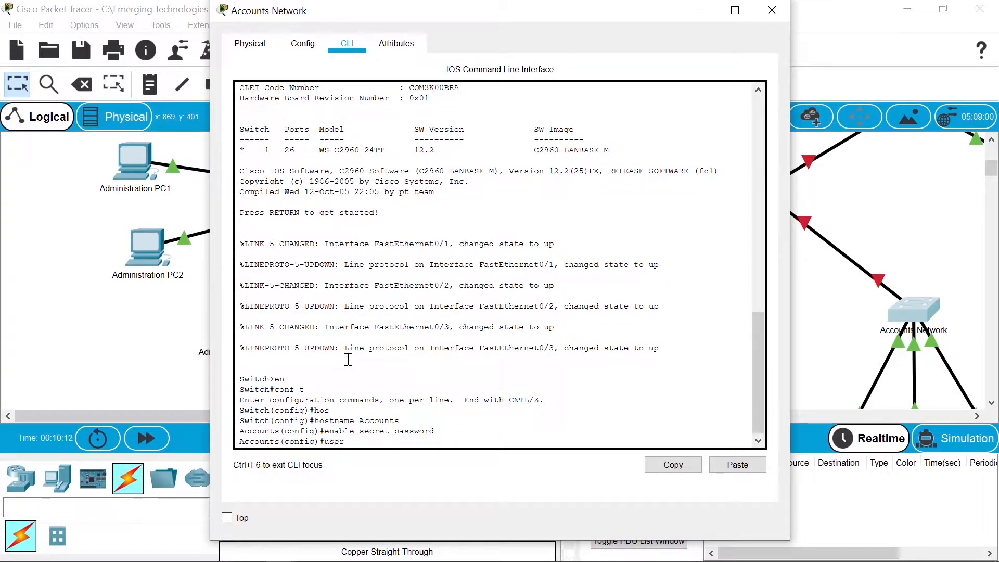
{"action": "type", "text": "name cisco password p"}
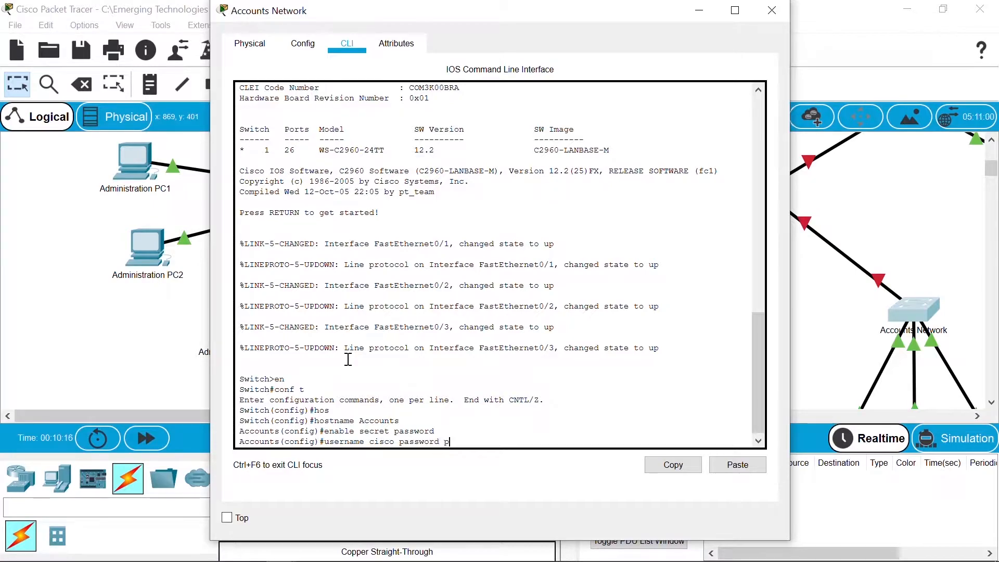
{"action": "type", "text": "assword"}
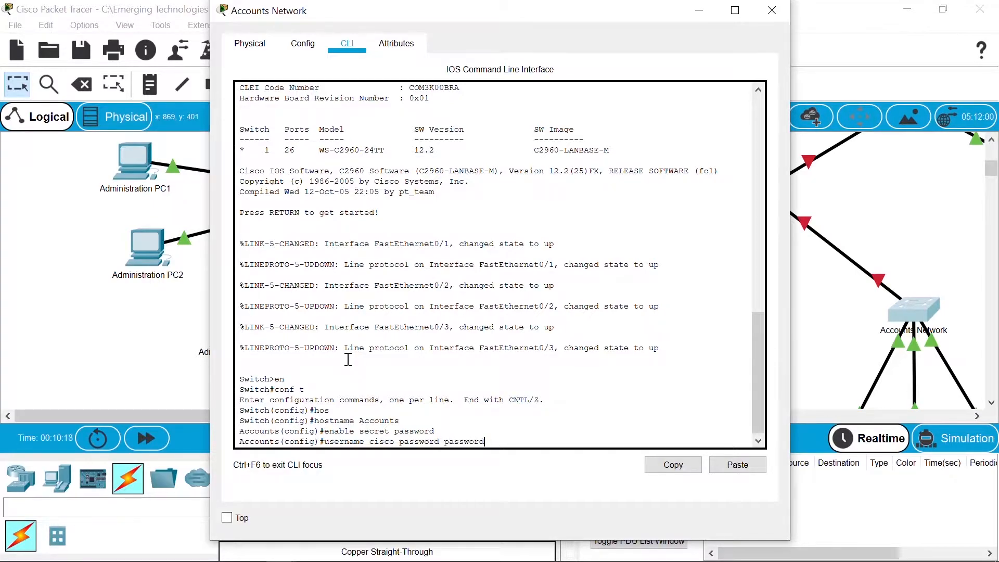
{"action": "key", "text": "Return"}
Step: Give console line 0 a password and require local login
{"action": "type", "text": "line con 0"}
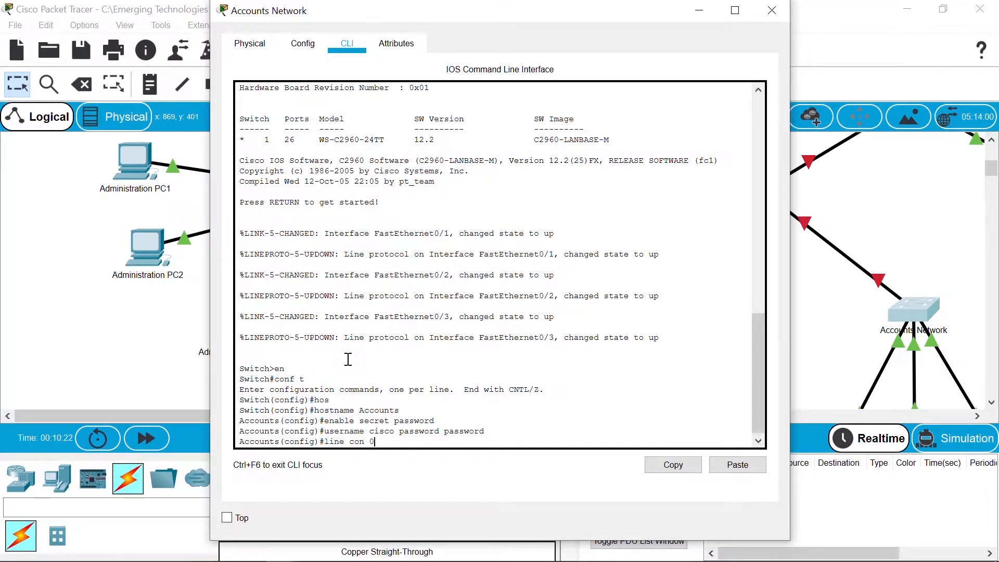
{"action": "key", "text": "Return"}
{"action": "type", "text": "password password"}
{"action": "key", "text": "Return"}
{"action": "type", "text": "login local"}
{"action": "key", "text": "Return"}
Step: Set the password and login local on vty lines 0 15, then exit line configuration
{"action": "type", "text": "line vty 0 15"}
{"action": "key", "text": "Return"}
{"action": "type", "text": "password password"}
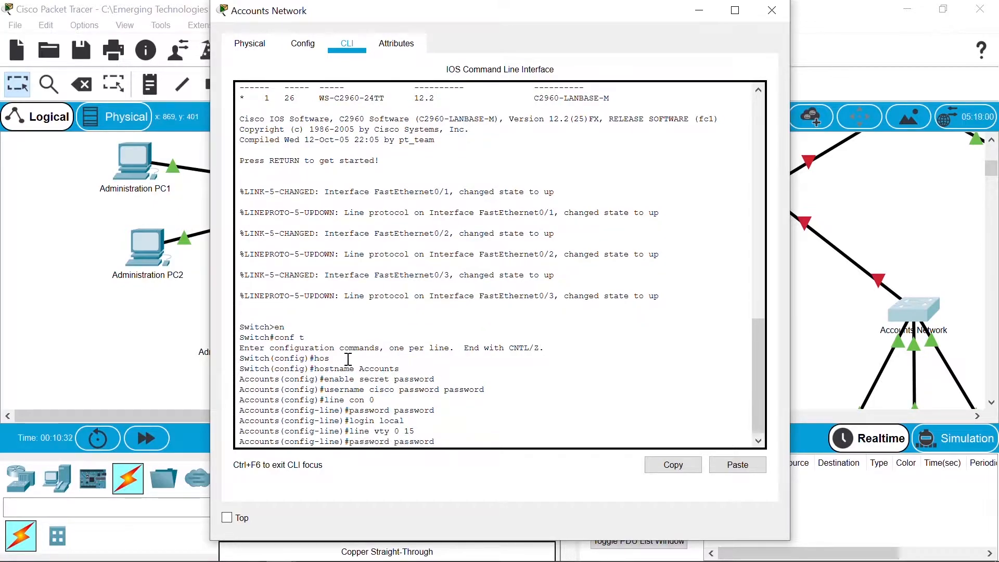
{"action": "key", "text": "Return"}
{"action": "key", "text": "Up"}
{"action": "key", "text": "Up"}
{"action": "key", "text": "Up"}
{"action": "key", "text": "Up"}
{"action": "key", "text": "Down"}
{"action": "key", "text": "Return"}
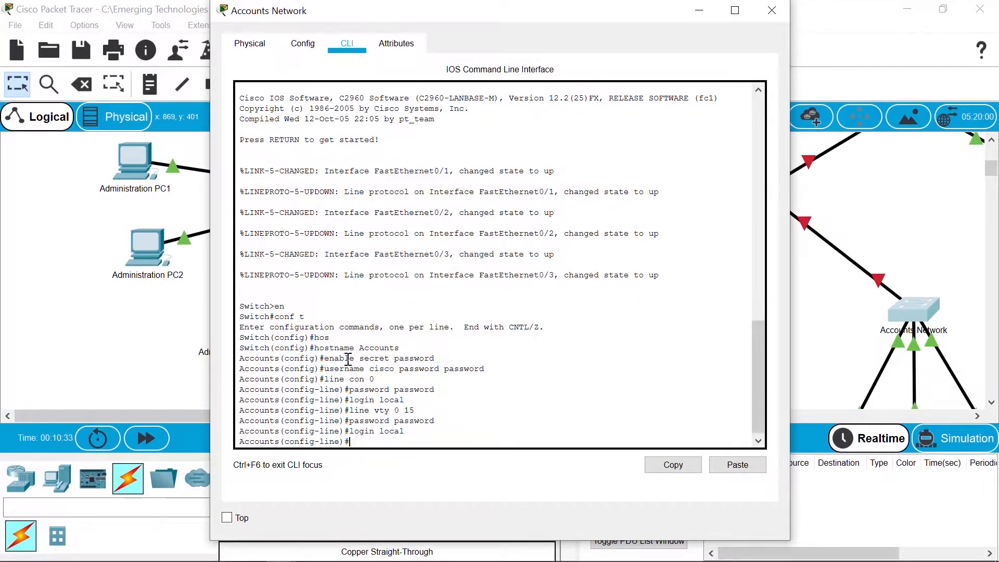
{"action": "type", "text": "exit"}
{"action": "key", "text": "Return"}
{"action": "key", "text": "Return"}
Step: Enable service password-encryption on the Accounts switch
{"action": "type", "text": "ser"}
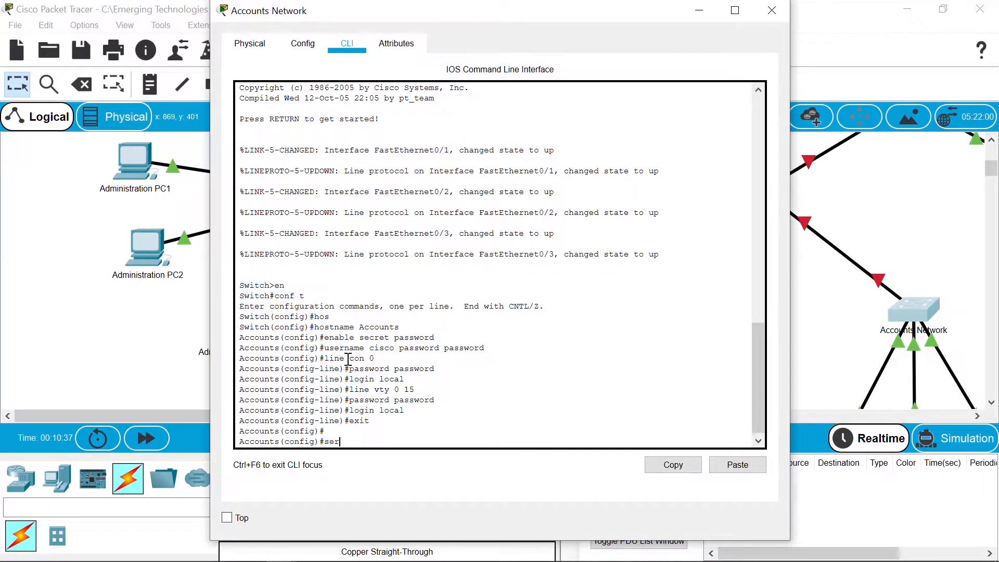
{"action": "key", "text": "Tab"}
{"action": "type", "text": "pass"}
{"action": "key", "text": "Tab"}
{"action": "key", "text": "Return"}
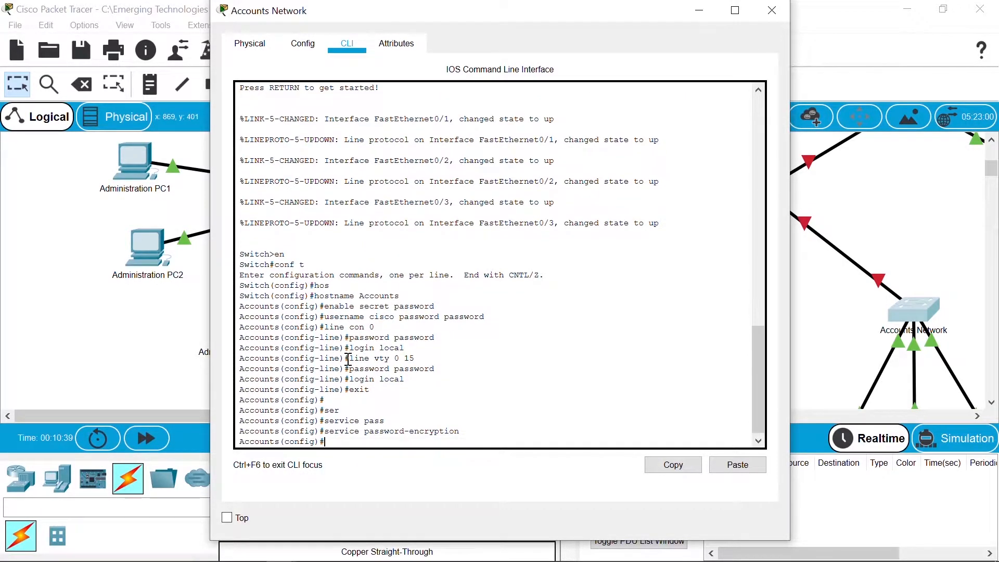
Step: Add a banner motd reading AUTHORIZED ACCESS ONLY framed by asterisk lines, delimited by #
{"action": "type", "text": "bannet motd #"}
{"action": "key", "text": "Return"}
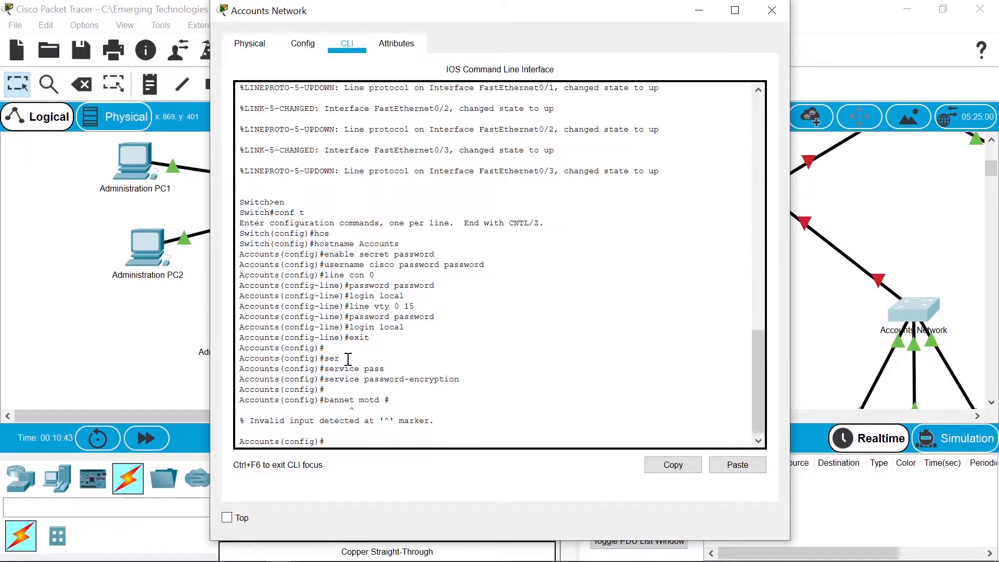
{"action": "type", "text": "banner motd #"}
{"action": "key", "text": "Return"}
{"action": "type", "text": "*******************"}
{"action": "key", "text": "Return"}
{"action": "type", "text": "AUTH"}
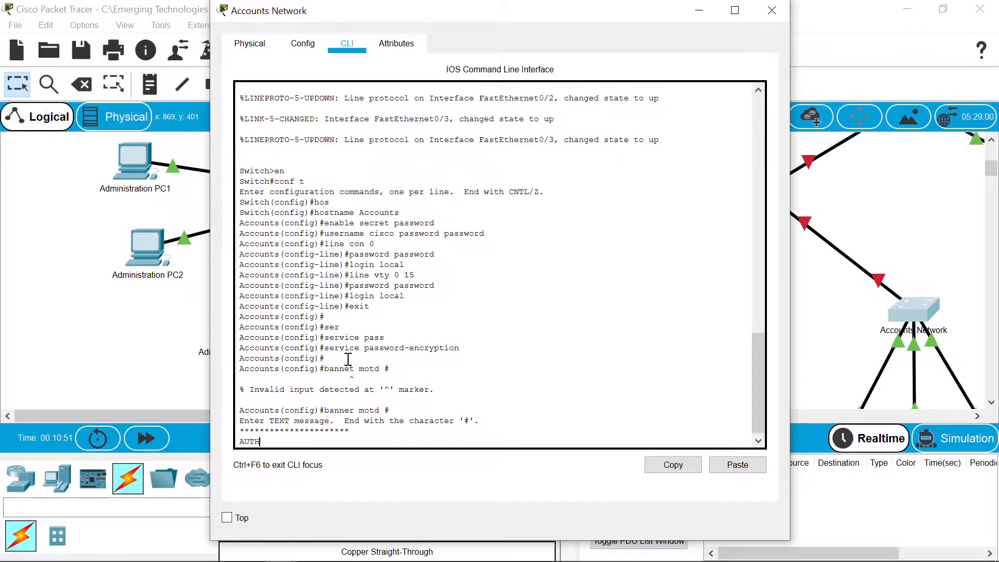
{"action": "type", "text": "ORIZED ACCESS ONLY"}
{"action": "key", "text": "Return"}
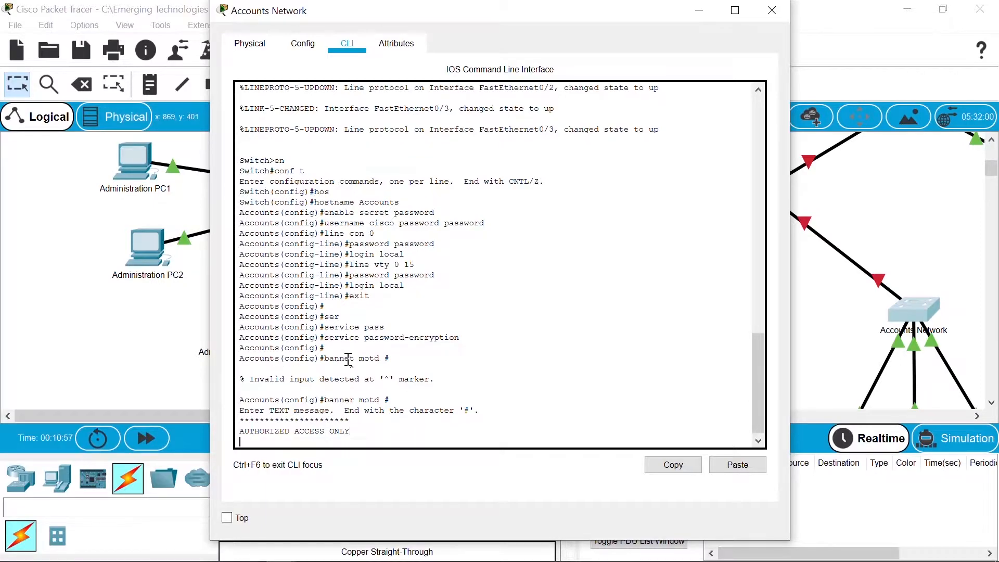
{"action": "type", "text": "**********************"}
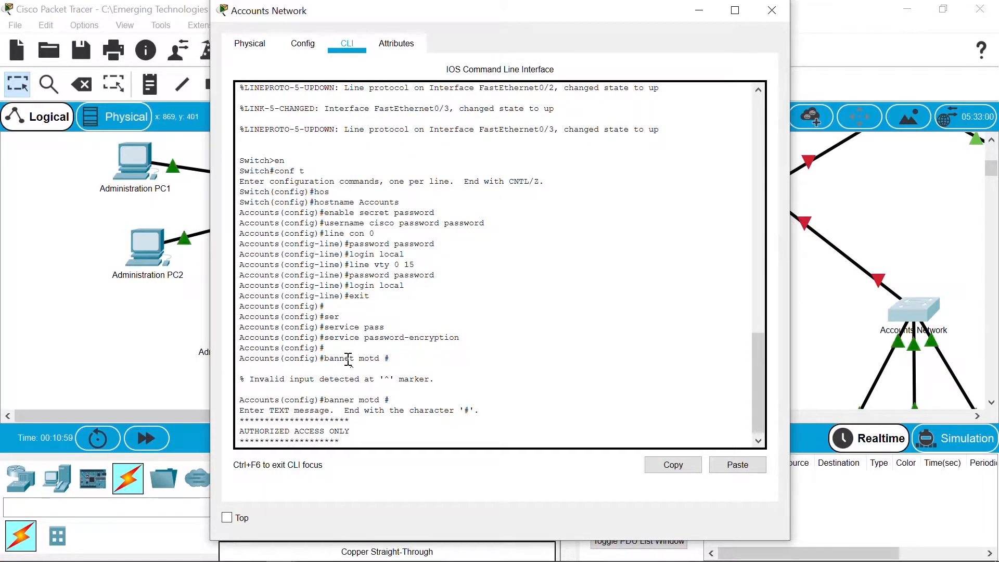
{"action": "key", "text": "Return"}
{"action": "type", "text": "#"}
{"action": "key", "text": "Return"}
Step: Save the configuration with copy run start and return to the network diagram
{"action": "key", "text": "ctrl+z"}
{"action": "key", "text": "Return"}
{"action": "key", "text": "Return"}
{"action": "type", "text": "copy un start"}
{"action": "key", "text": "Return"}
{"action": "key", "text": "Return"}
{"action": "key", "text": "Return"}
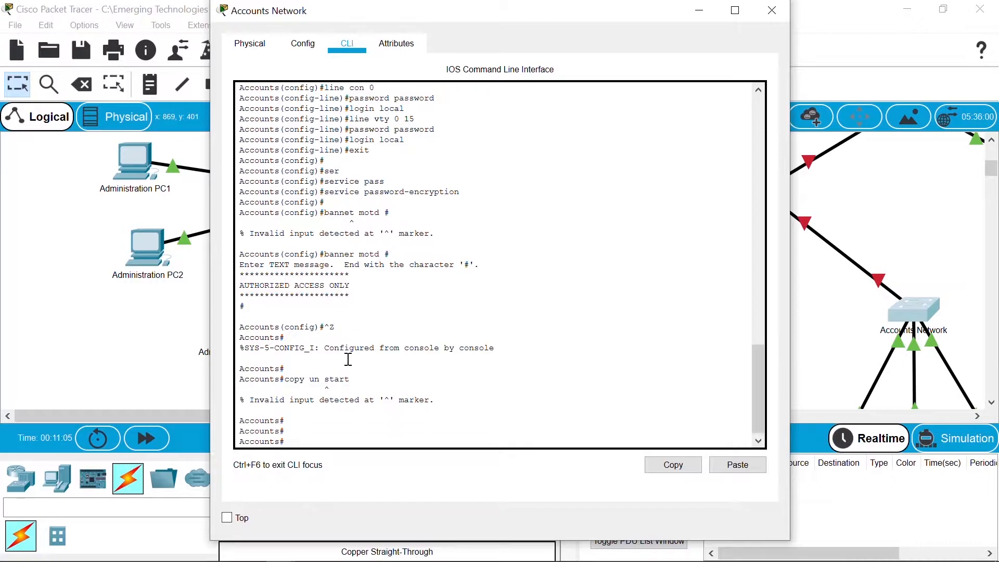
{"action": "type", "text": "copy run start"}
{"action": "key", "text": "Return"}
{"action": "key", "text": "Return"}
{"action": "key", "text": "Return"}
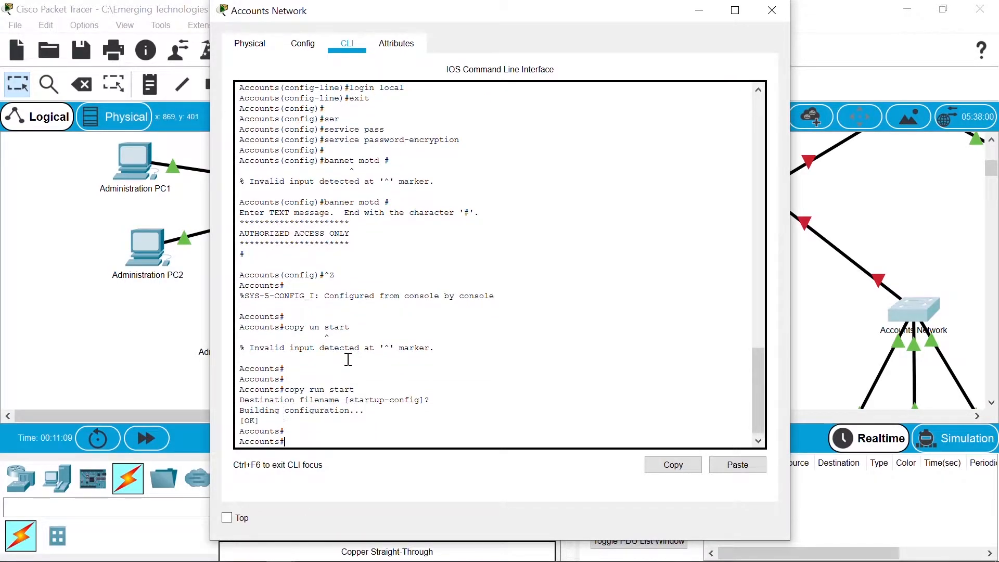
{"action": "left_click", "coordinate": [908, 187]}
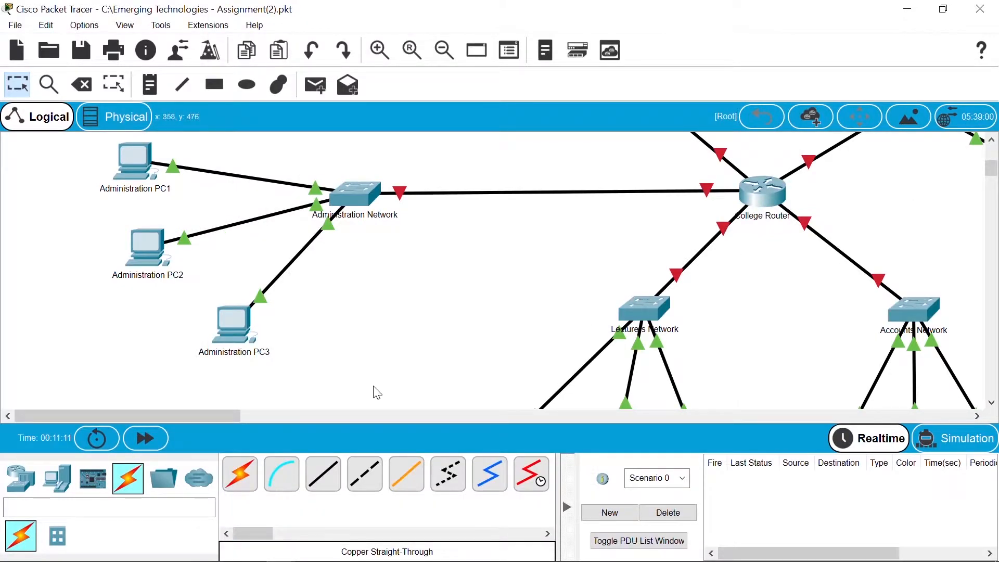
Step: Open the Student Network switch's CLI and enter global configuration mode
{"action": "left_click_drag", "start_coordinate": [214, 413], "coordinate": [256, 417]}
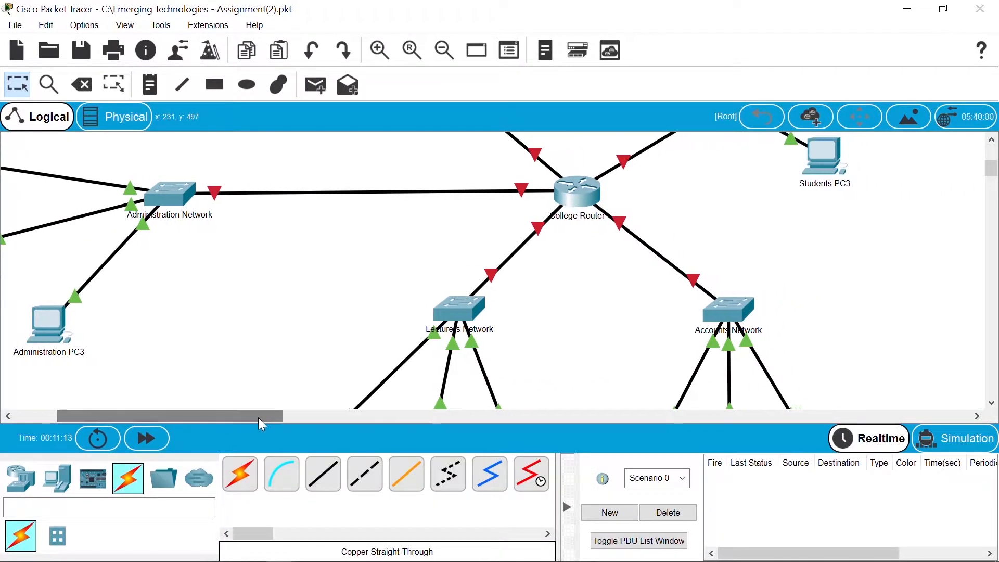
{"action": "left_click_drag", "start_coordinate": [993, 176], "coordinate": [993, 164]}
{"action": "left_click", "coordinate": [726, 258]}
{"action": "left_click", "coordinate": [347, 45]}
{"action": "key", "text": "Return"}
{"action": "type", "text": "en"}
{"action": "key", "text": "Return"}
{"action": "type", "text": "conf t"}
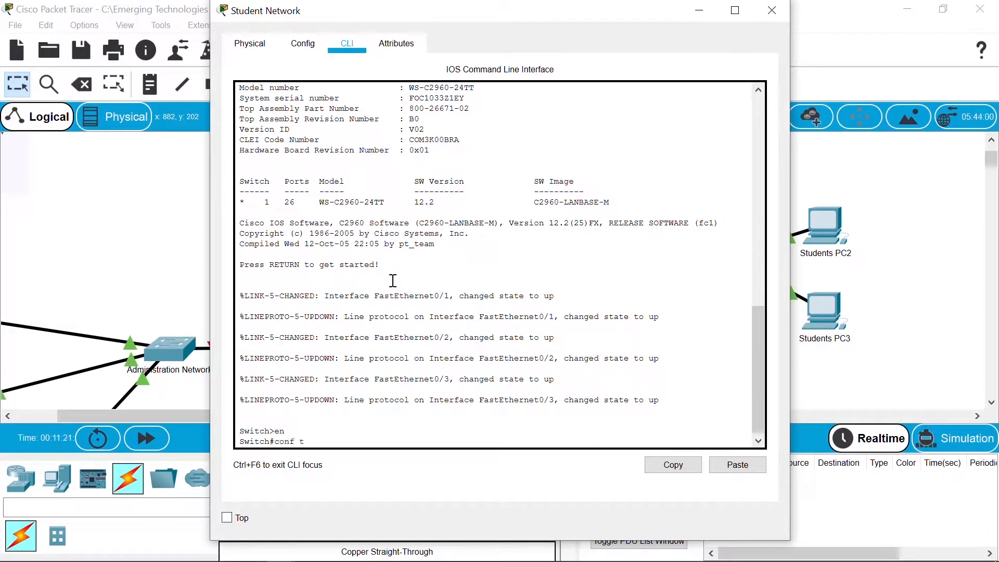
{"action": "key", "text": "Return"}
Step: Name the switch Students and set an enable secret
{"action": "type", "text": "hos"}
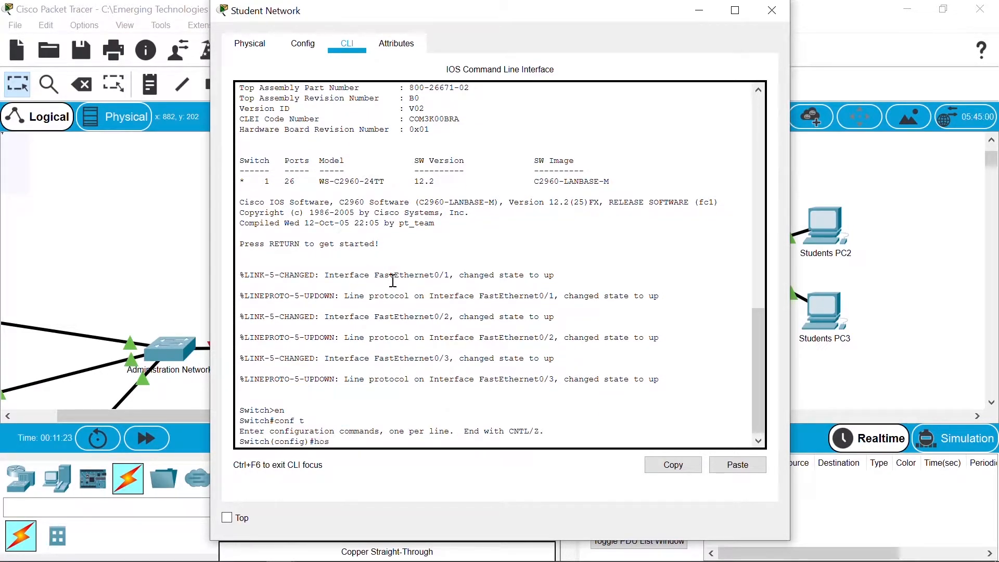
{"action": "key", "text": "Tab"}
{"action": "type", "text": "Studen"}
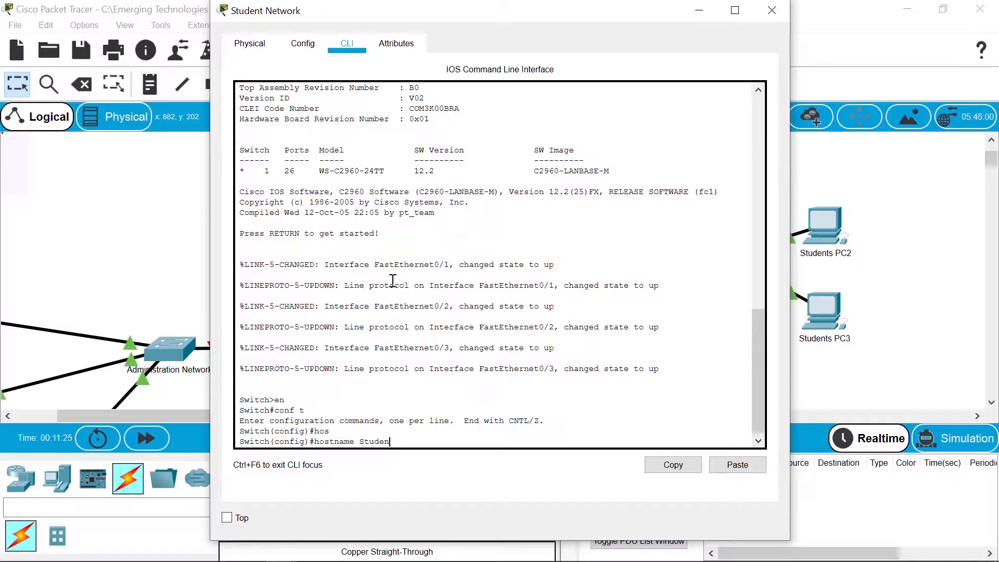
{"action": "type", "text": "ts"}
{"action": "key", "text": "Return"}
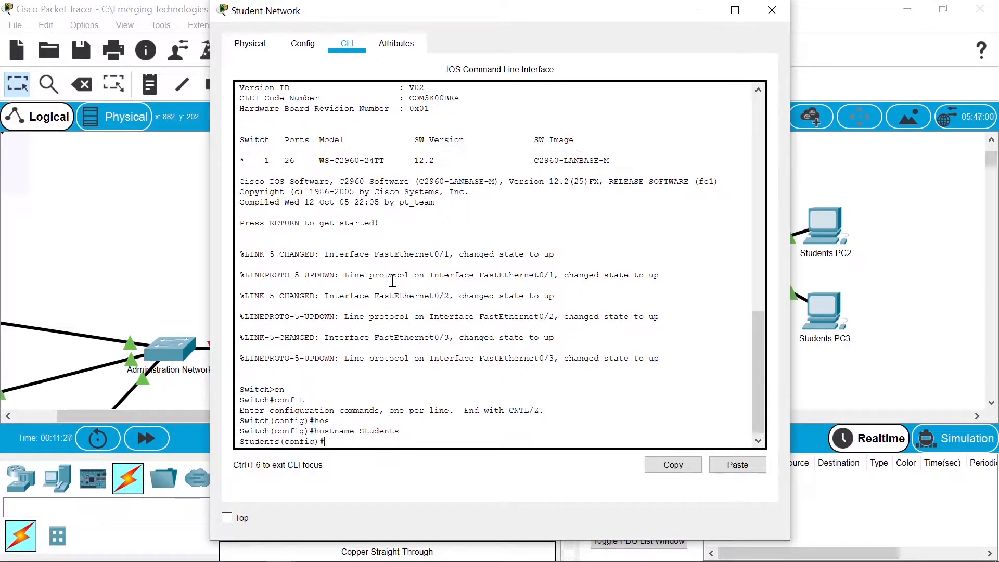
{"action": "type", "text": "enable secret password"}
{"action": "key", "text": "Return"}
Step: Give console line 0 a password and require local login
{"action": "type", "text": "li"}
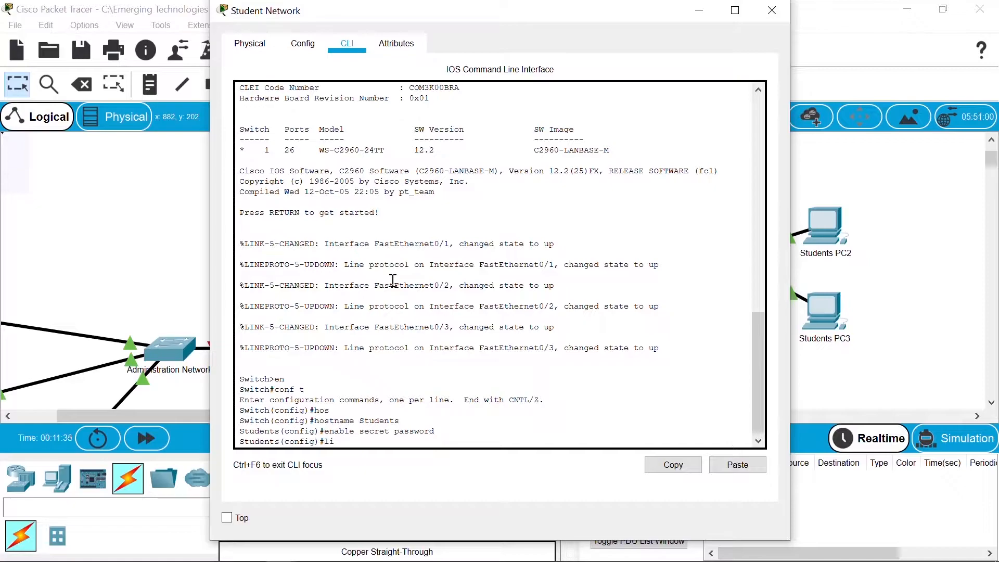
{"action": "type", "text": "ne con 0"}
{"action": "key", "text": "Return"}
{"action": "type", "text": "p"}
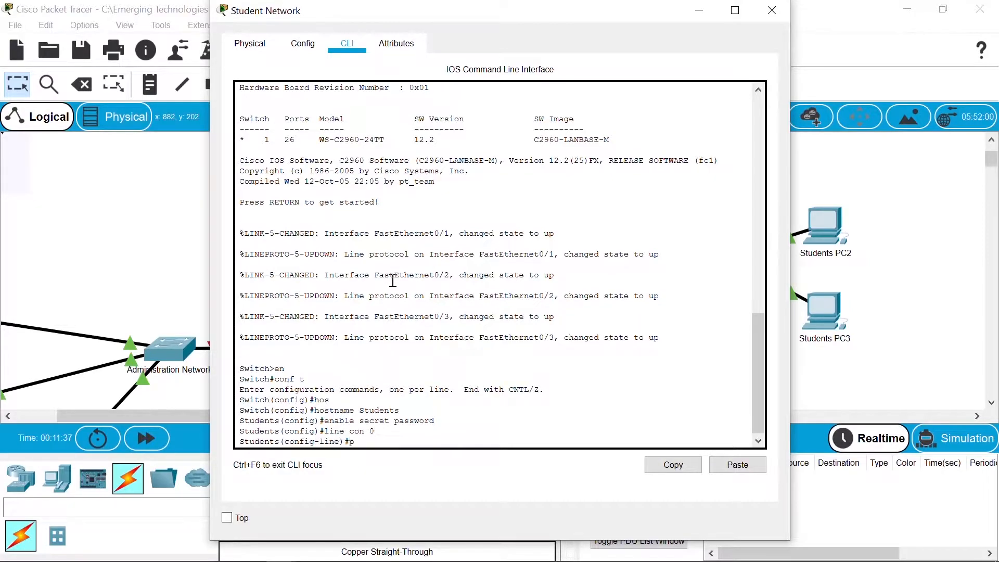
{"action": "type", "text": "assword password"}
{"action": "key", "text": "Return"}
{"action": "type", "text": "login local"}
{"action": "key", "text": "Return"}
Step: Apply the same password and local login to vty lines 0 15
{"action": "type", "text": "line)#line vty 0 15"}
{"action": "key", "text": "Return"}
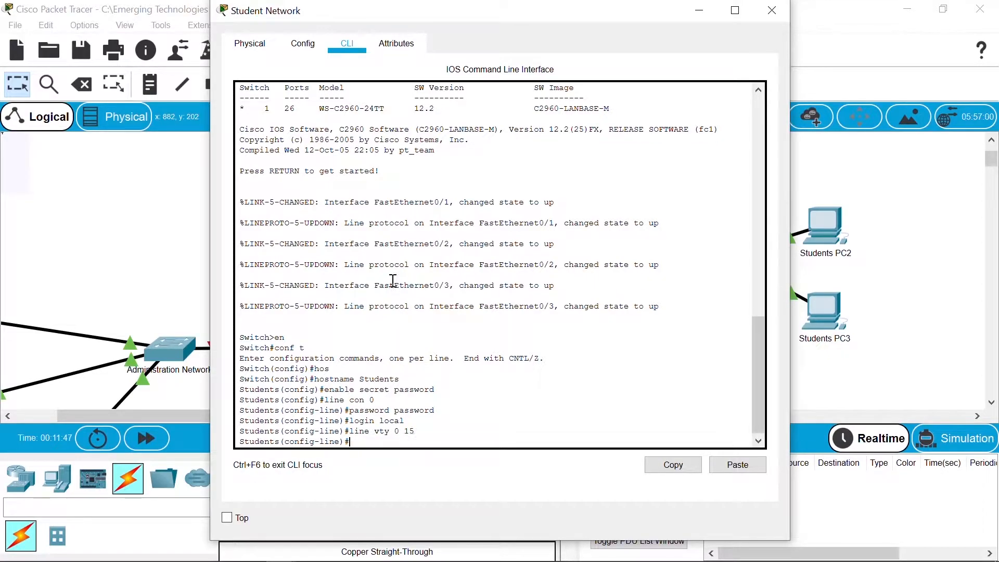
{"action": "key", "text": "Up"}
{"action": "key", "text": "Up"}
{"action": "key", "text": "Up"}
{"action": "key", "text": "Return"}
{"action": "key", "text": "Up"}
{"action": "key", "text": "Up"}
{"action": "key", "text": "Up"}
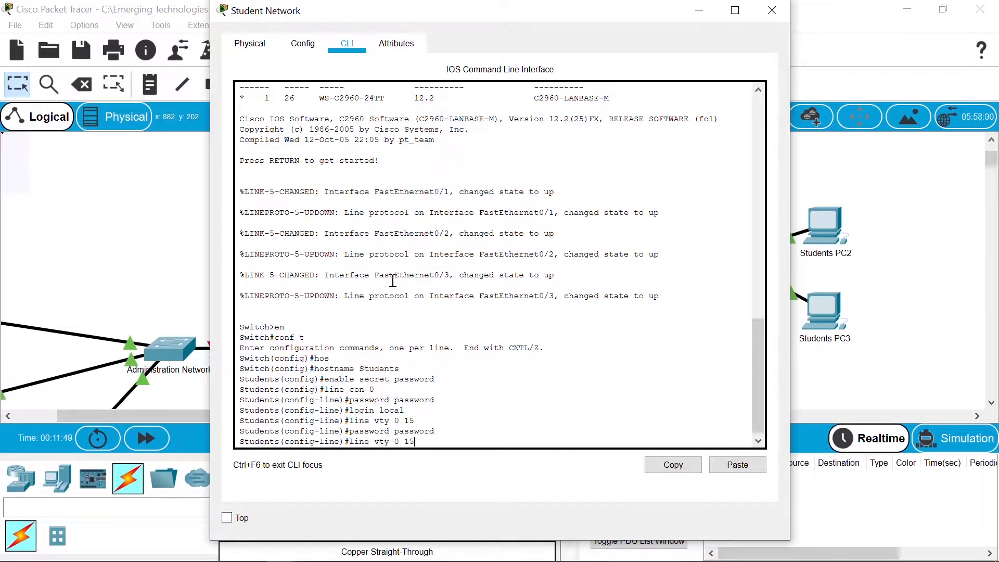
{"action": "key", "text": "Return"}
{"action": "type", "text": "exit"}
{"action": "key", "text": "Return"}
Step: Enable service password-encryption on the switch
{"action": "type", "text": "serv"}
{"action": "key", "text": "Tab"}
{"action": "type", "text": "pass"}
{"action": "key", "text": "Tab"}
{"action": "key", "text": "Return"}
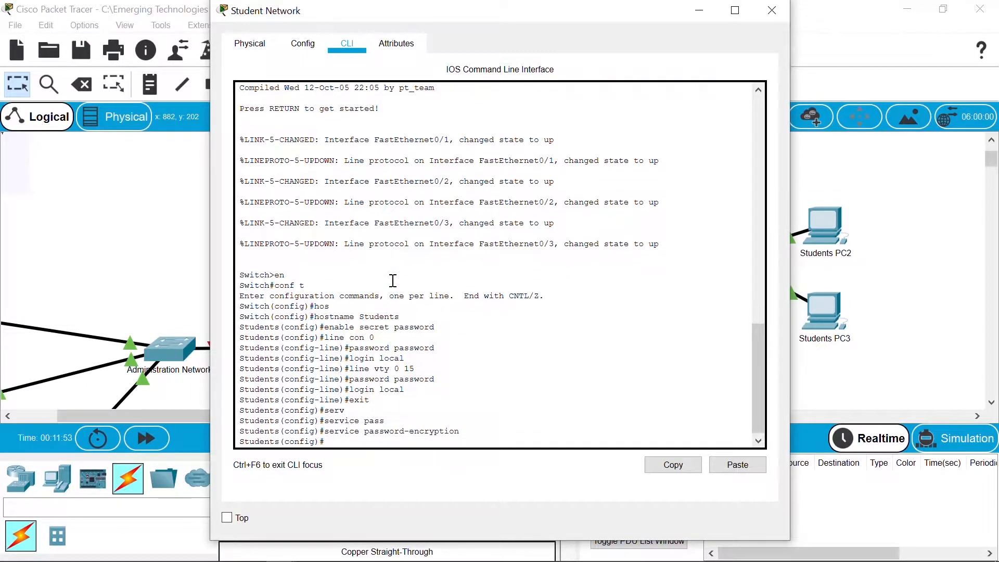
{"action": "key", "text": "Return"}
Step: Add an AUTHORIZED ACCESS ONLY MOTD banner framed by asterisk lines and ended with #
{"action": "type", "text": "banne "}
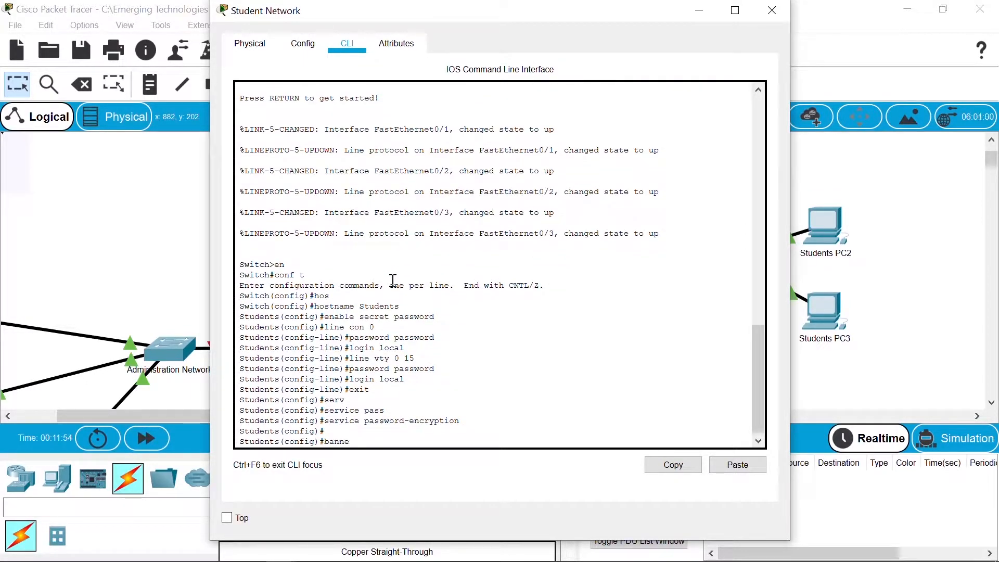
{"action": "type", "text": "r motd #"}
{"action": "key", "text": "Return"}
{"action": "type", "text": "***********************"}
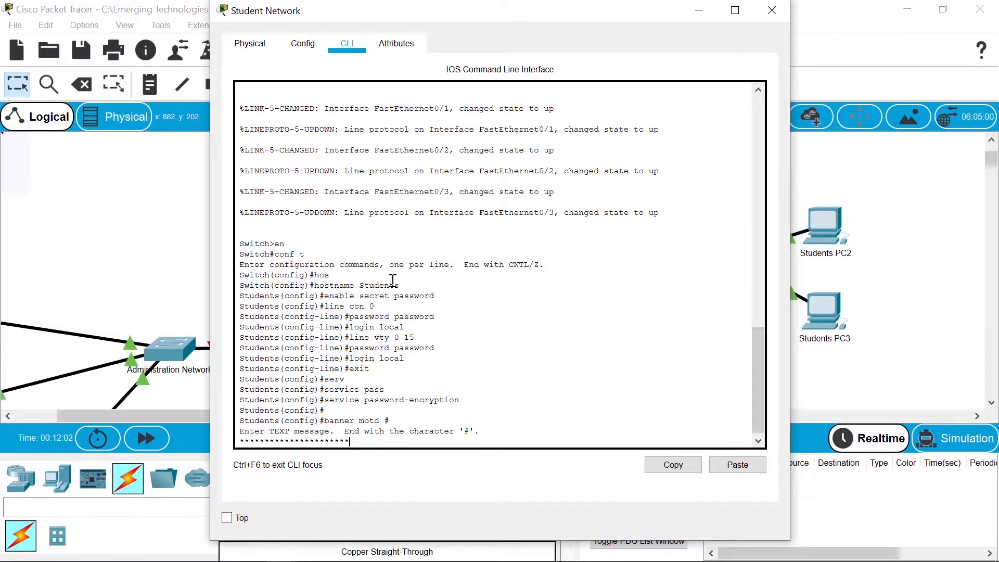
{"action": "key", "text": "Return"}
{"action": "type", "text": "AUTH"}
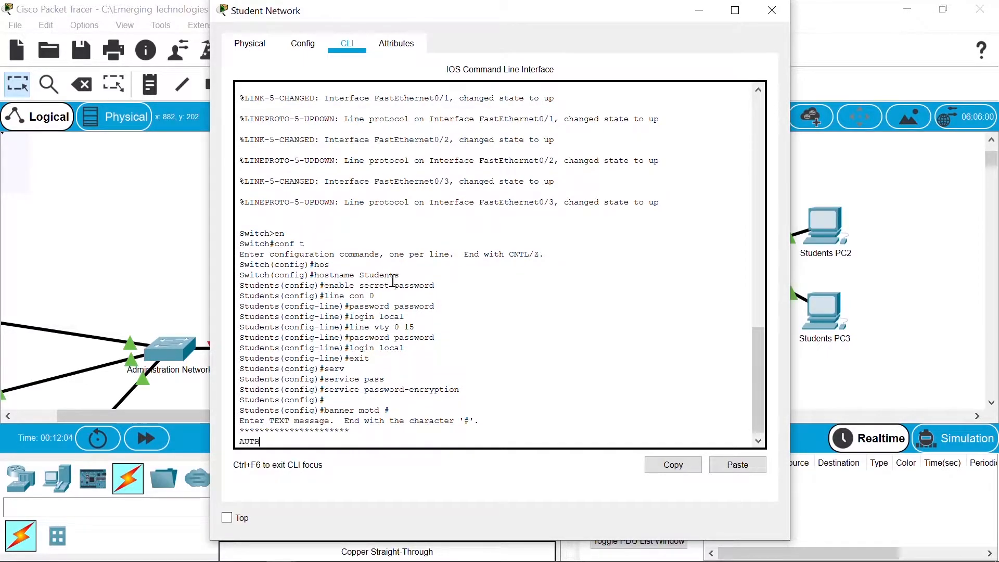
{"action": "type", "text": "ORIZED ACCESS ONLY"}
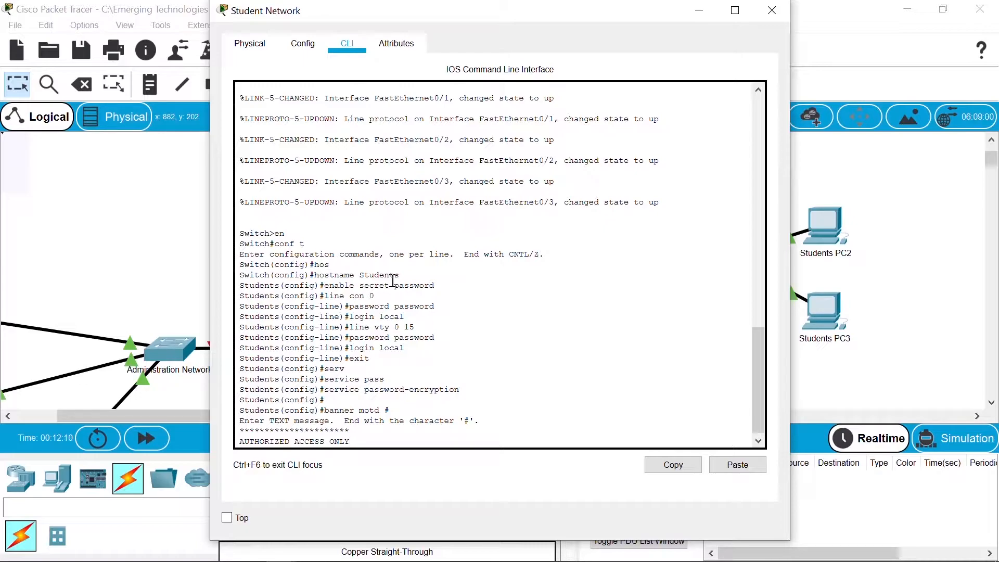
{"action": "key", "text": "Return"}
{"action": "type", "text": "*******************"}
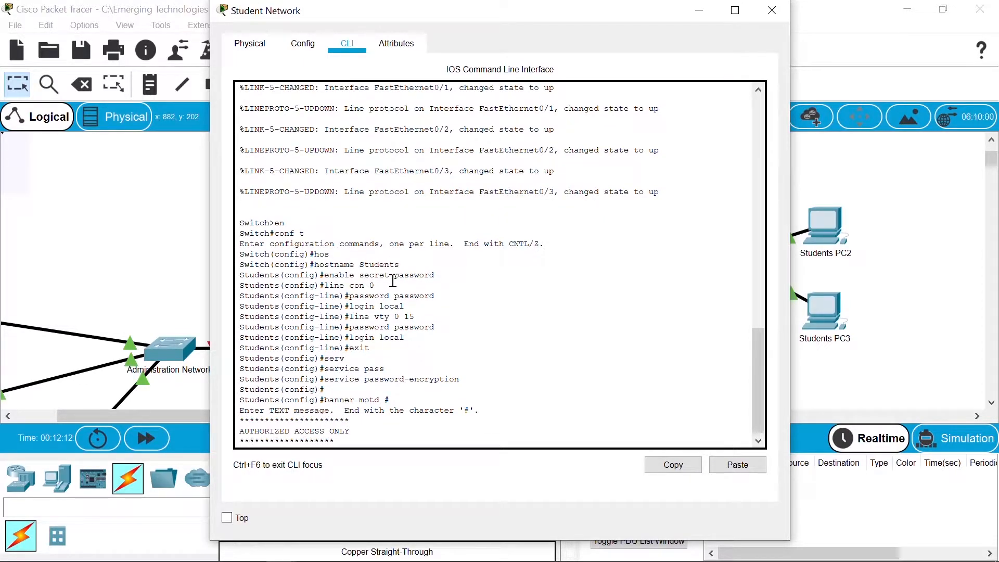
{"action": "key", "text": "Return"}
{"action": "type", "text": "#"}
{"action": "key", "text": "Return"}
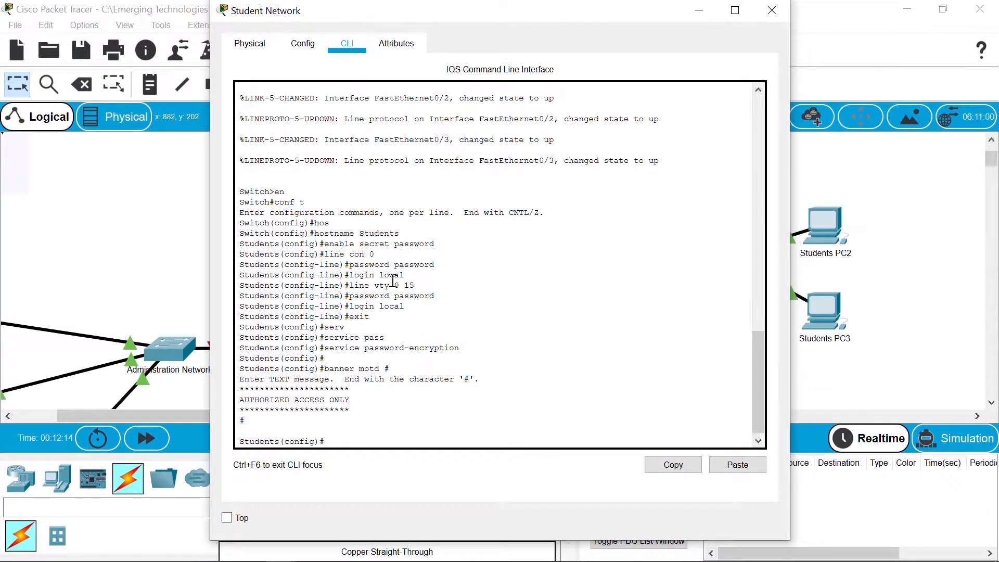
Step: Save the switch's running configuration to startup-config with copy run start
{"action": "key", "text": "ctrl+z"}
{"action": "key", "text": "Return"}
{"action": "type", "text": "copy"}
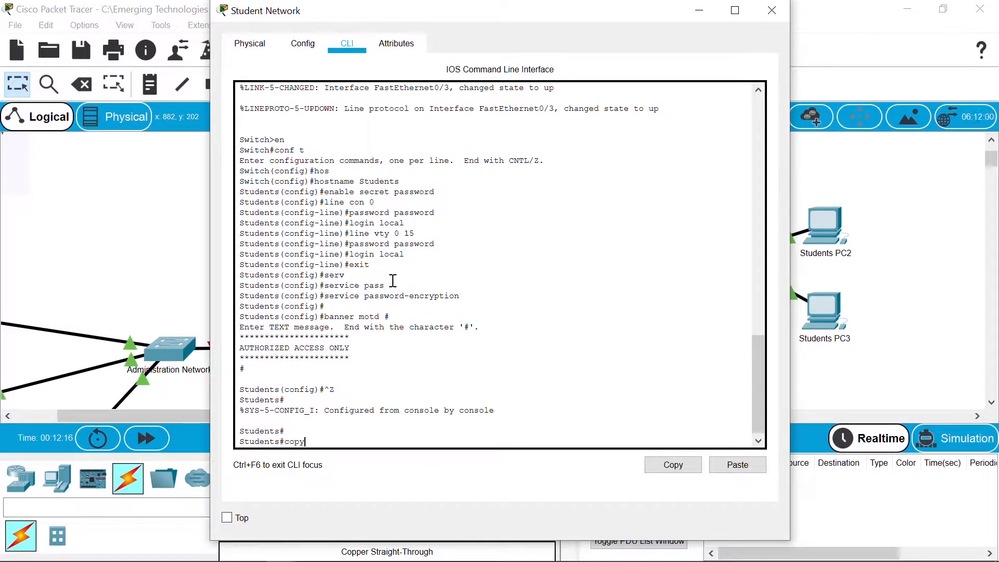
{"action": "type", "text": " run start"}
{"action": "key", "text": "Return"}
{"action": "key", "text": "Return"}
{"action": "key", "text": "Return"}
{"action": "key", "text": "Return"}
{"action": "key", "text": "Return"}
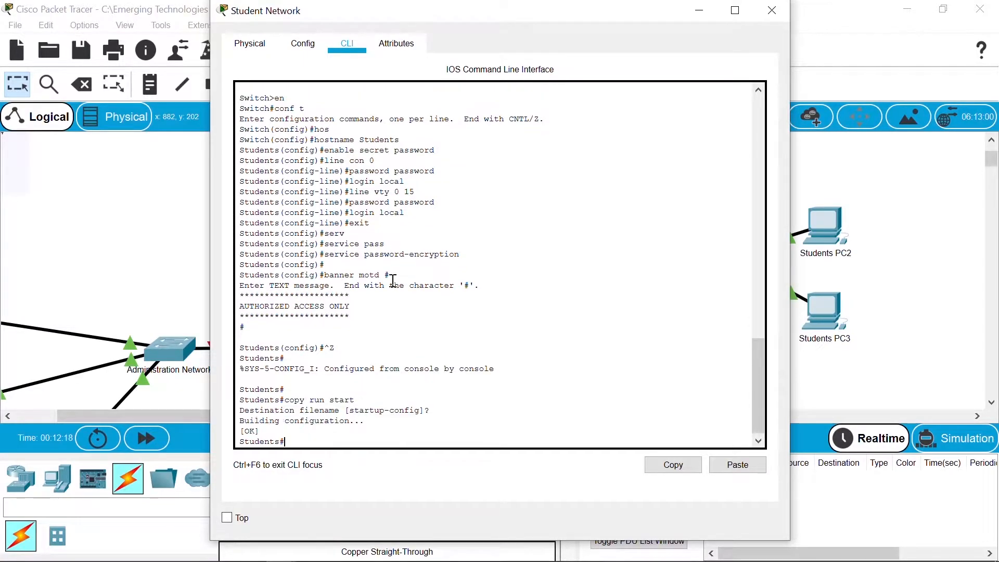
{"action": "left_click", "coordinate": [151, 261]}
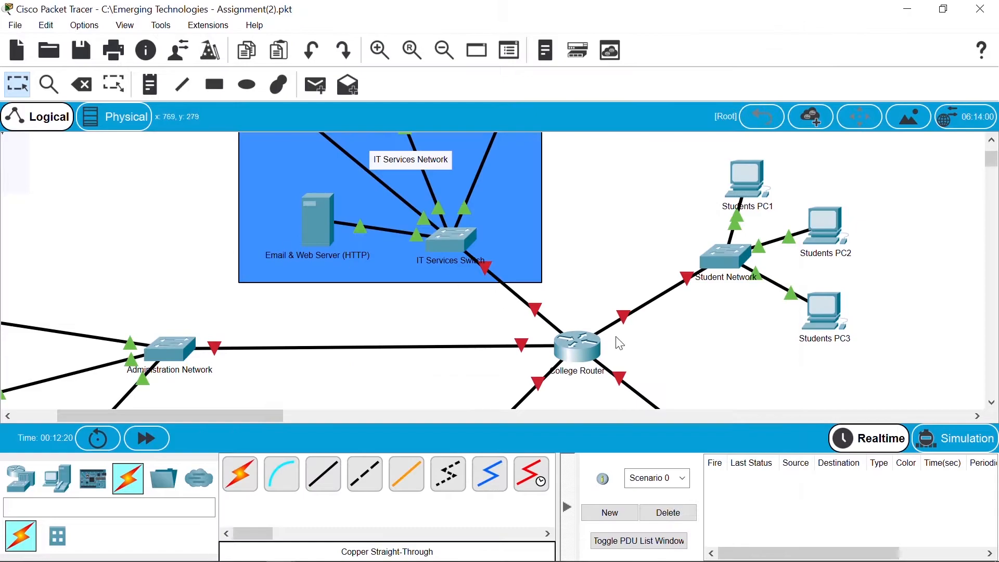
Step: Open the College Router's CLI and enter global configuration mode
{"action": "left_click", "coordinate": [583, 347]}
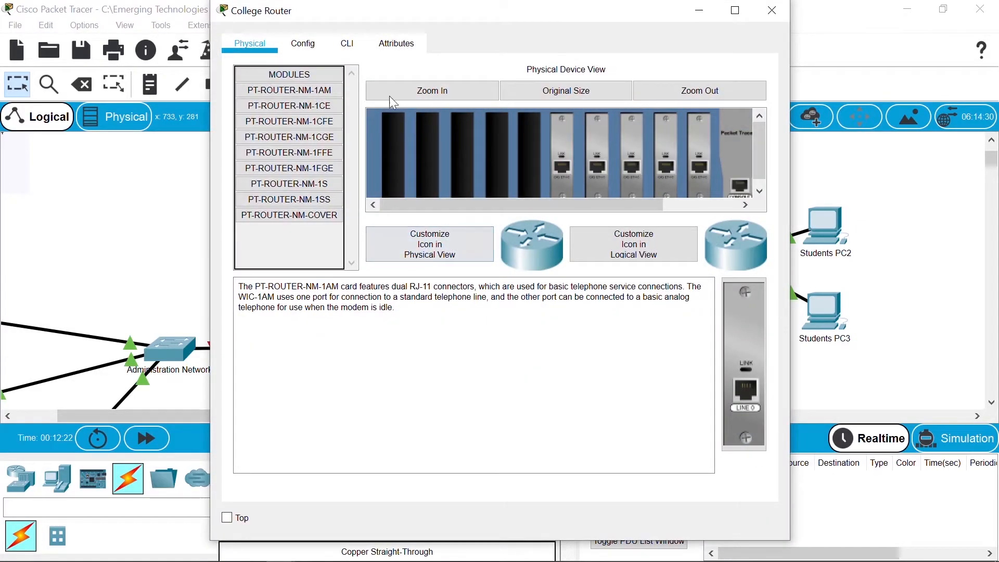
{"action": "left_click", "coordinate": [348, 44]}
{"action": "key", "text": "Return"}
{"action": "type", "text": "en"}
{"action": "key", "text": "Return"}
{"action": "type", "text": "co"}
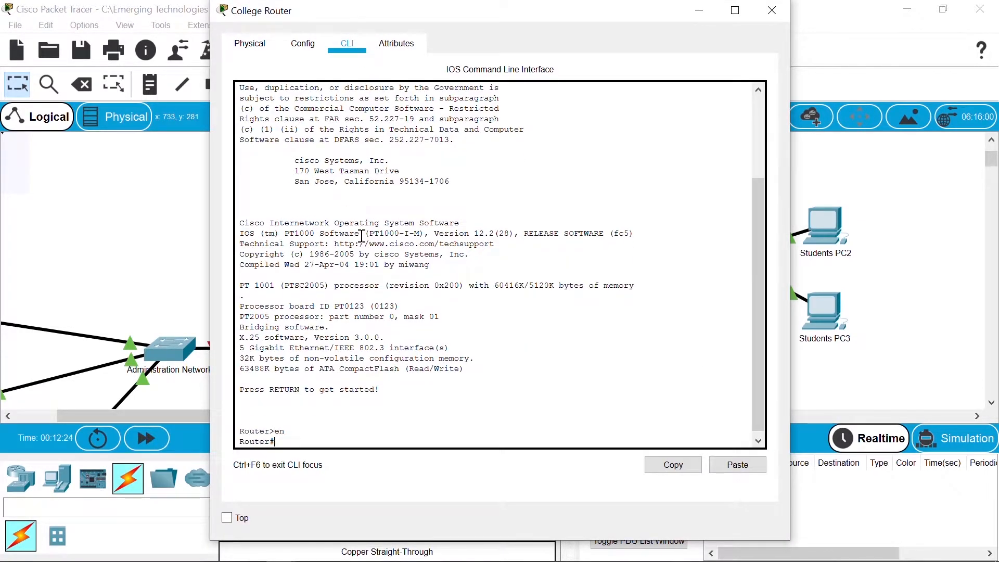
{"action": "type", "text": "nf t"}
{"action": "key", "text": "Return"}
Step: Name the router CollegeRouter and set an enable secret
{"action": "type", "text": "hos"}
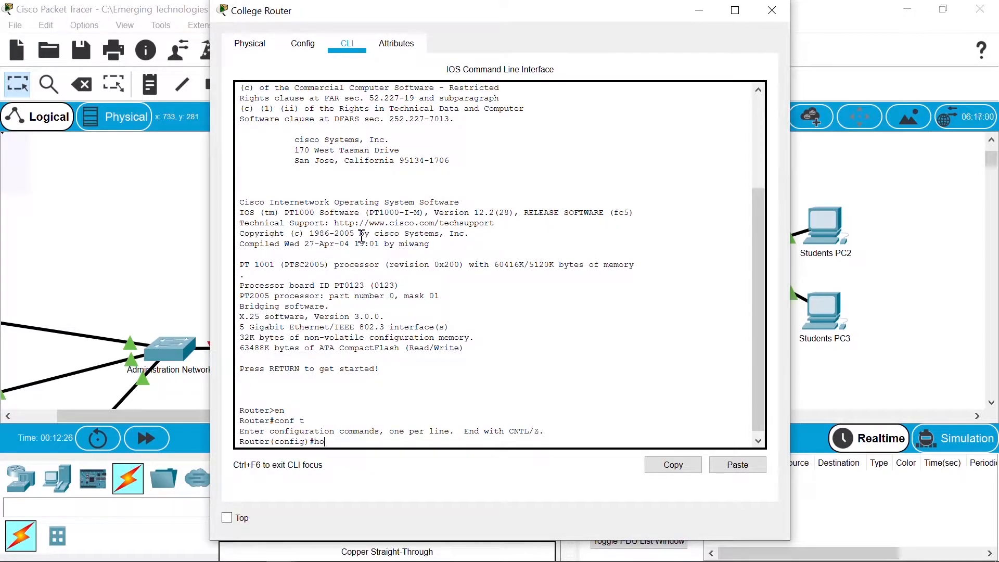
{"action": "key", "text": "Tab"}
{"action": "type", "text": "CollegeRouter"}
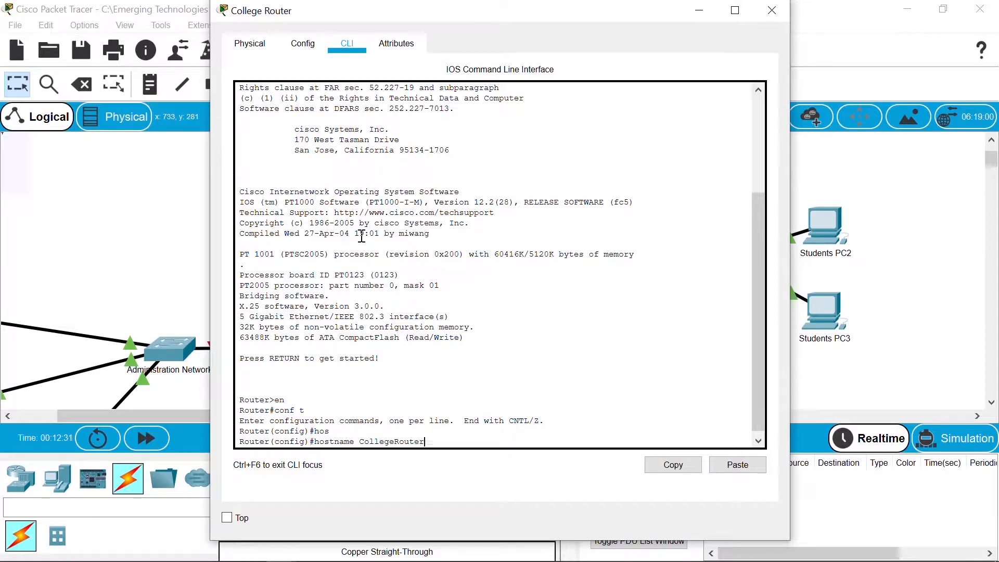
{"action": "key", "text": "Return"}
{"action": "type", "text": "enable secre"}
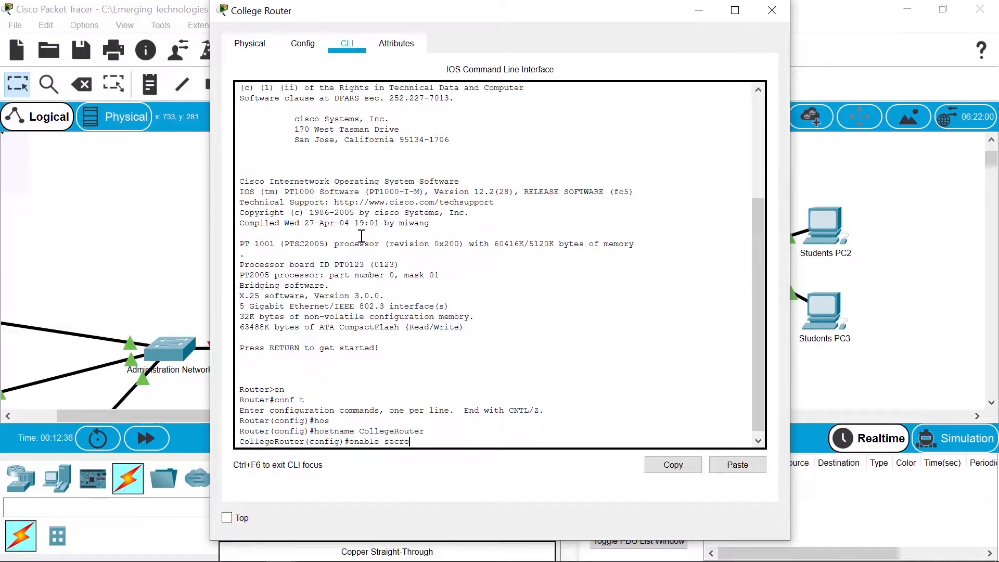
{"action": "type", "text": "t password"}
{"action": "key", "text": "Return"}
Step: Create a local user account named cisco with its own password
{"action": "type", "text": "usern"}
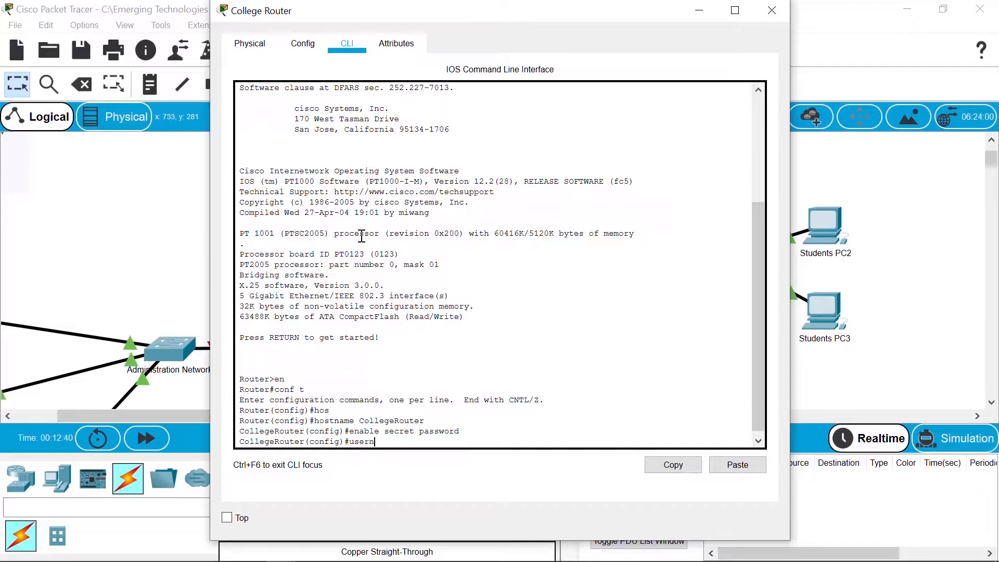
{"action": "type", "text": "ame cisco password password"}
{"action": "key", "text": "Return"}
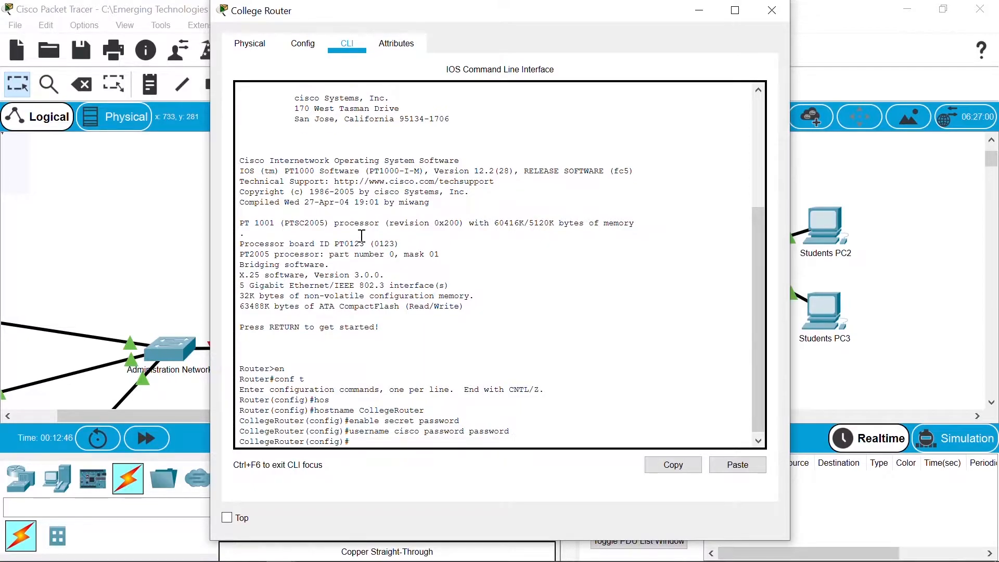
{"action": "left_click", "coordinate": [884, 244]}
Step: Add the local user cisco with a password to the Students switch
{"action": "left_click", "coordinate": [733, 251]}
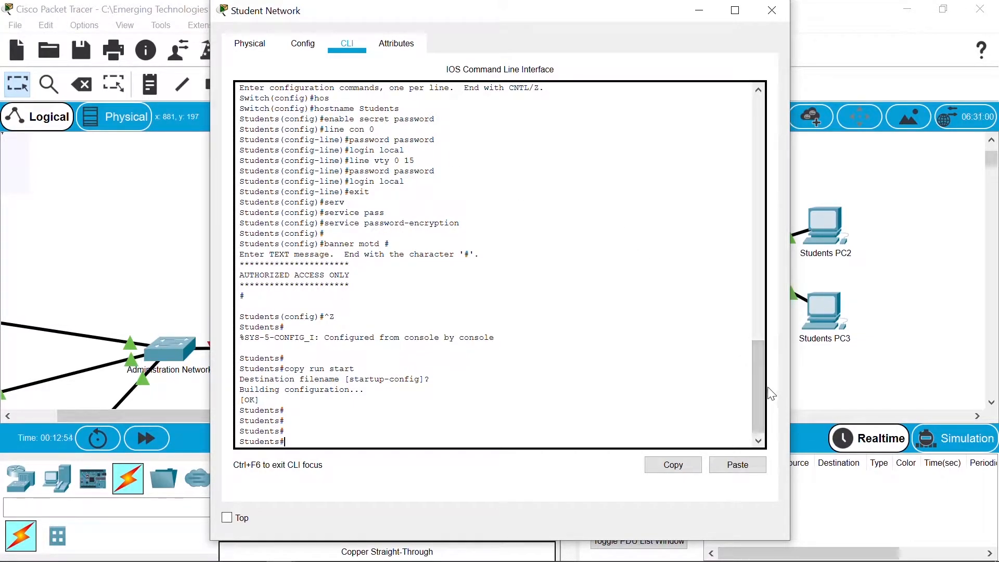
{"action": "mouse_move", "coordinate": [760, 383]}
{"action": "left_mouse_down"}
{"action": "mouse_move", "coordinate": [759, 361]}
{"action": "mouse_move", "coordinate": [759, 387]}
{"action": "left_mouse_up"}
{"action": "type", "text": "conf t"}
{"action": "key", "text": "Return"}
{"action": "type", "text": "username cisco password password"}
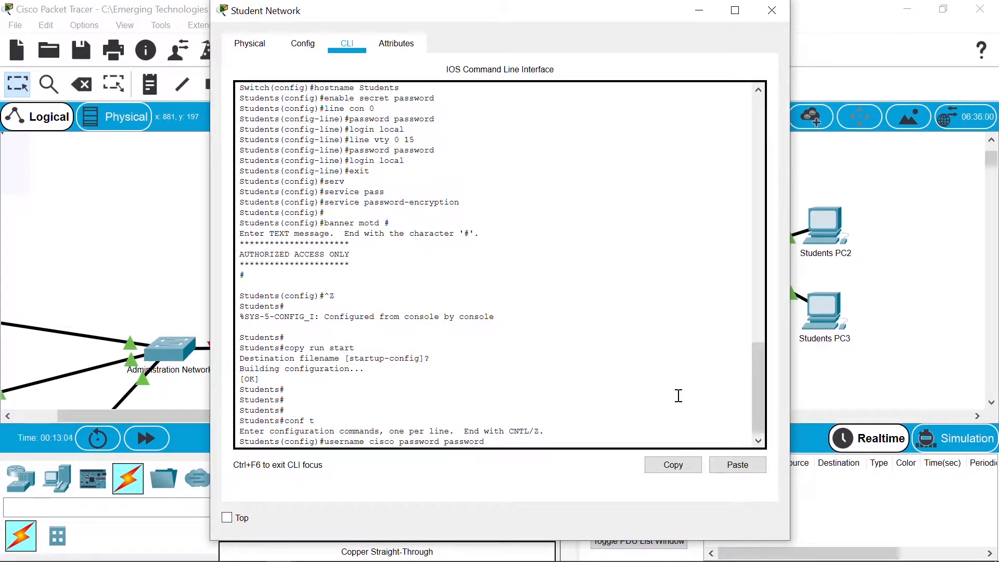
{"action": "key", "text": "Return"}
Step: Save the switch configuration with copy run start and close its window
{"action": "key", "text": "ctrl+z"}
{"action": "key", "text": "Return"}
{"action": "type", "text": "copy run star"}
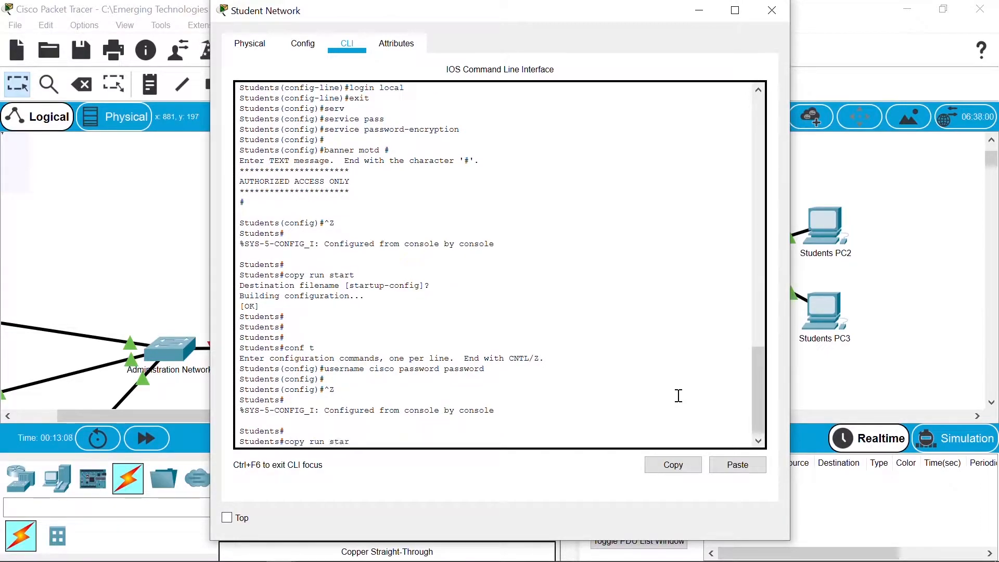
{"action": "type", "text": "t"}
{"action": "key", "text": "Return"}
{"action": "key", "text": "Return"}
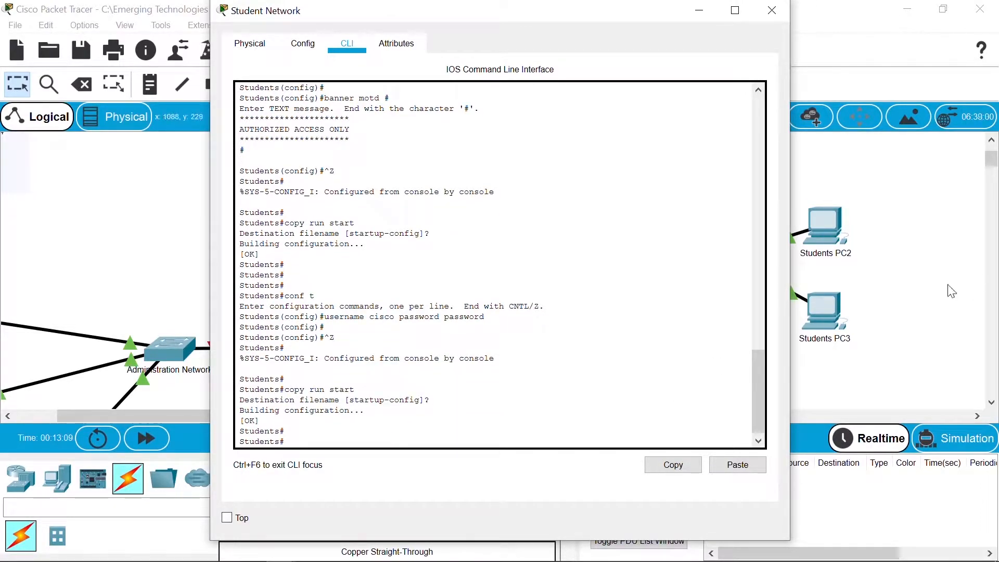
{"action": "key", "text": "alt+F4"}
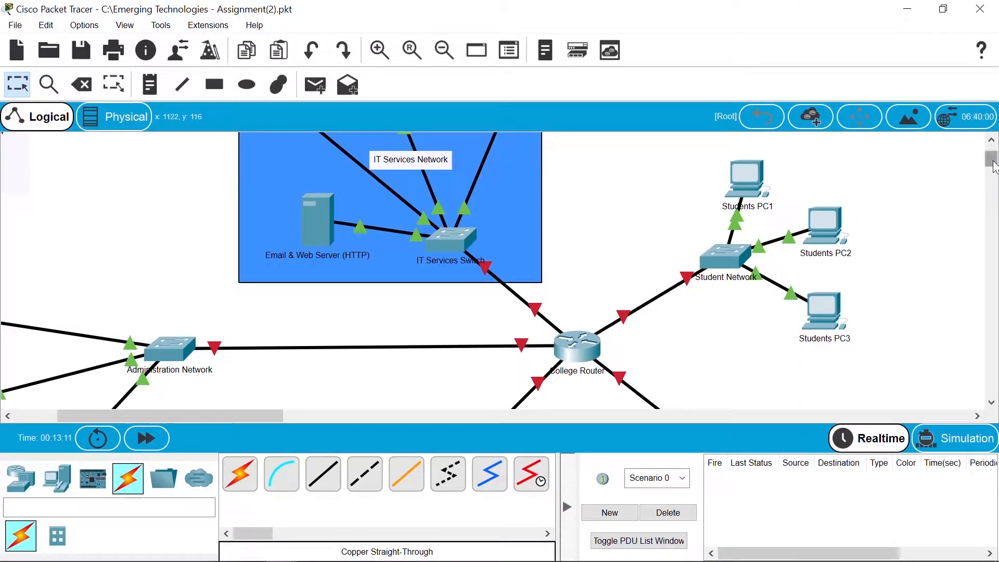
Step: Review the Accounts Network switch's earlier commands, close it, and return to the College Router CLI
{"action": "left_click_drag", "start_coordinate": [992, 166], "coordinate": [994, 175]}
{"action": "left_click", "coordinate": [729, 333]}
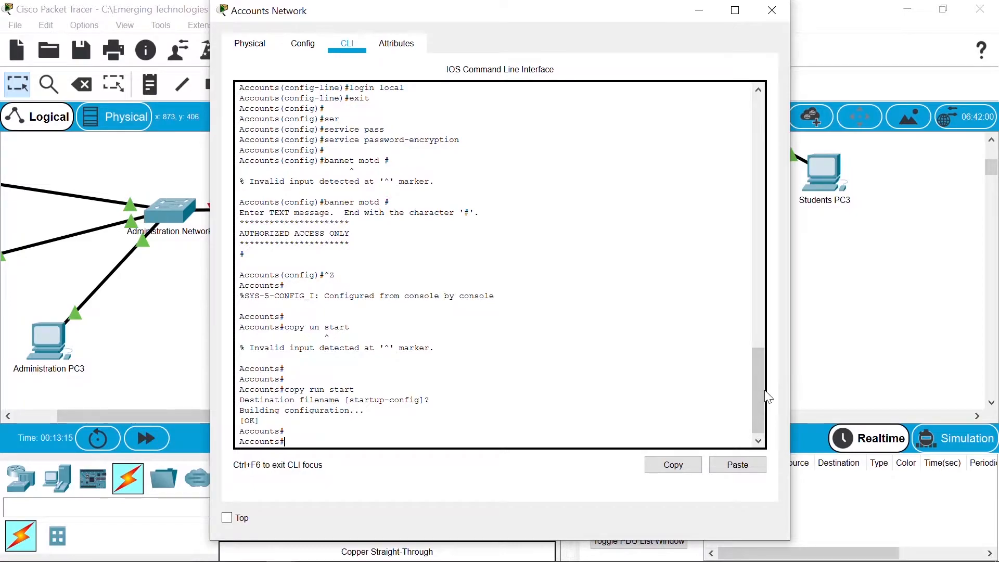
{"action": "left_click_drag", "start_coordinate": [762, 367], "coordinate": [758, 340]}
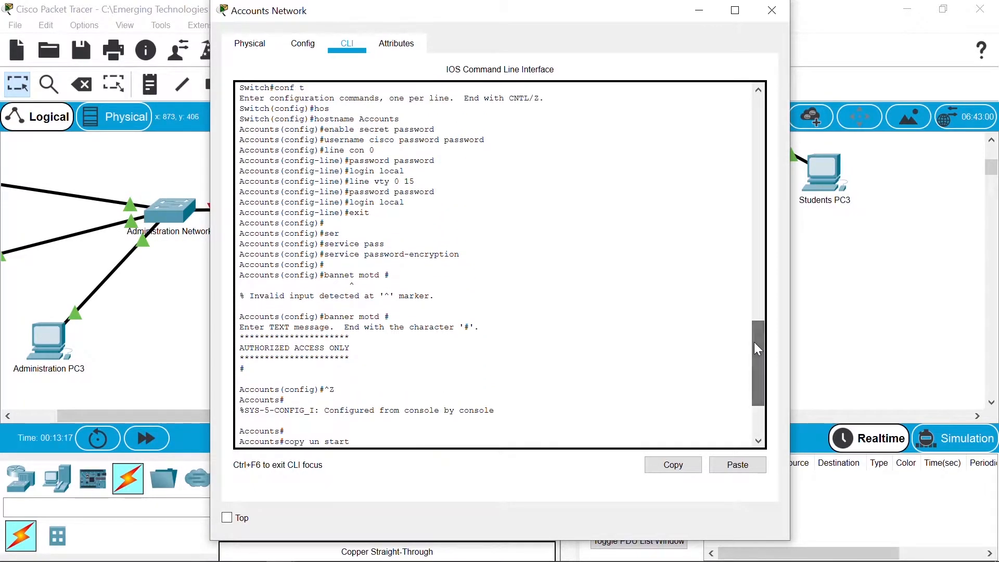
{"action": "left_click", "coordinate": [773, 11]}
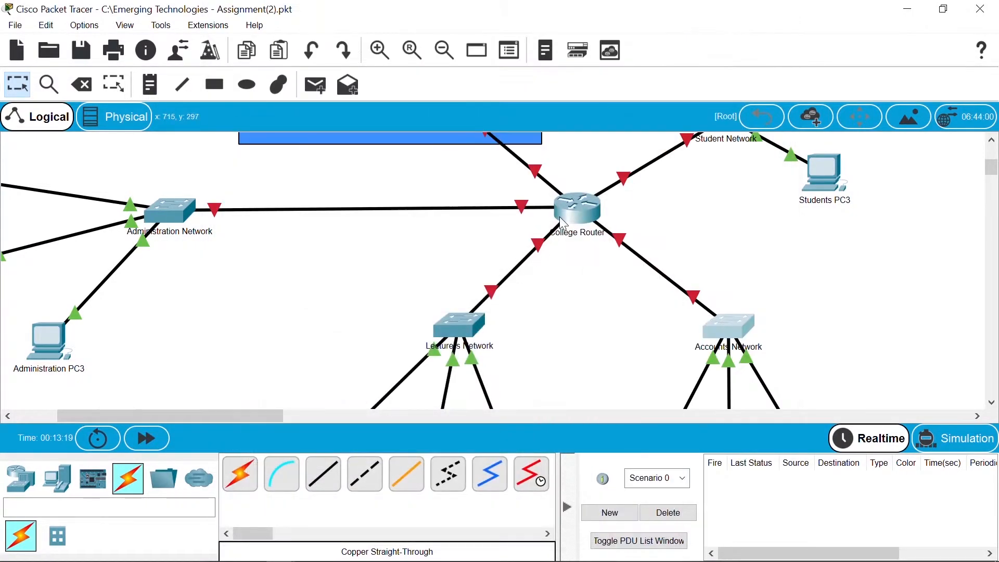
{"action": "left_click", "coordinate": [564, 217]}
Step: Set a corrected console line 0 password and require local login
{"action": "type", "text": "line con 0"}
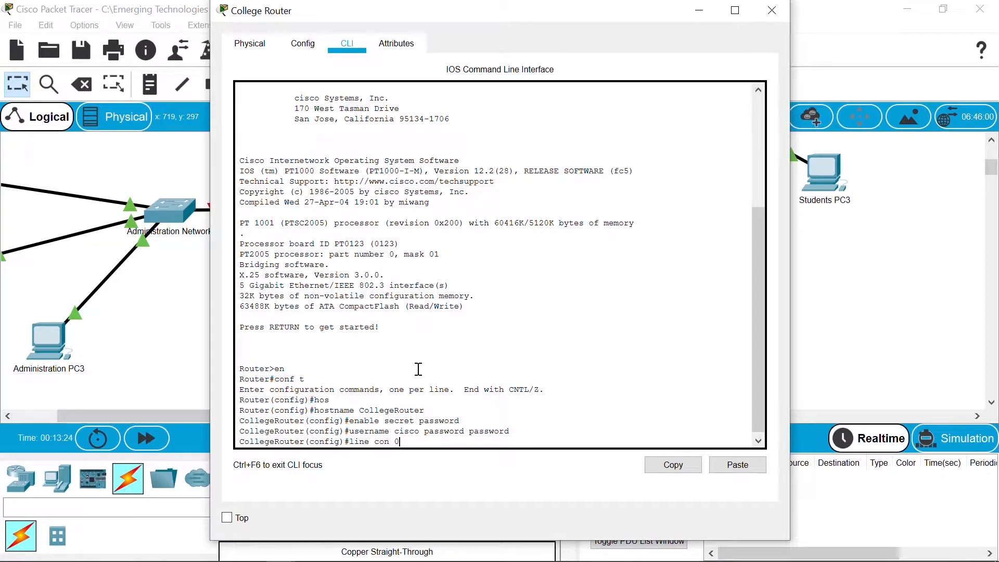
{"action": "key", "text": "Return"}
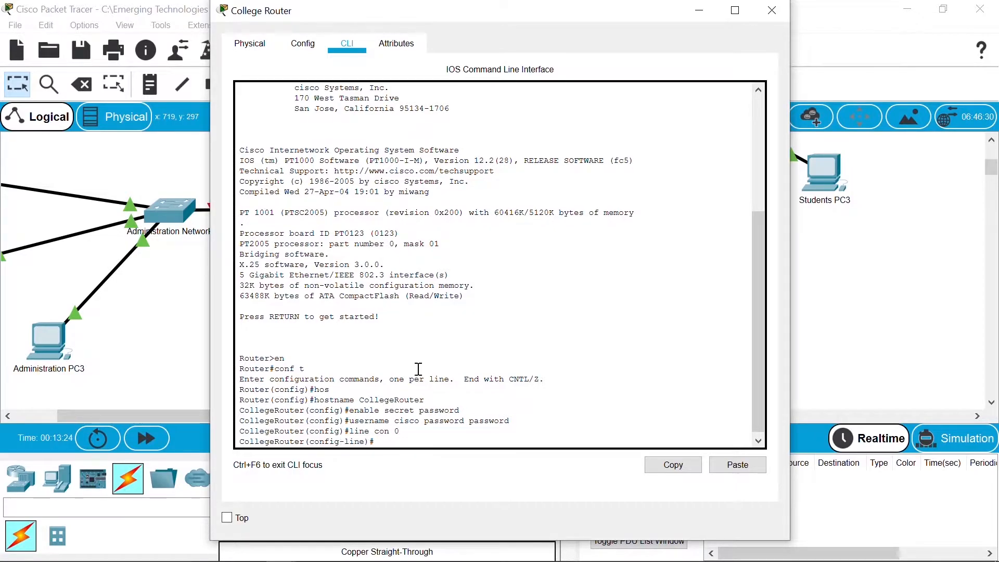
{"action": "type", "text": "password passwor"}
{"action": "key", "text": "Return"}
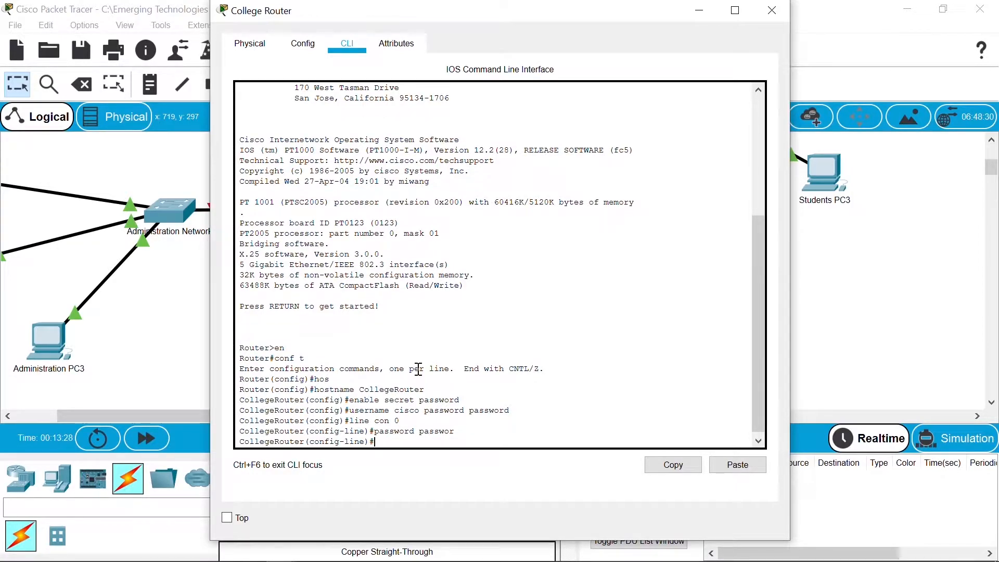
{"action": "key", "text": "Up"}
{"action": "key", "text": "Return"}
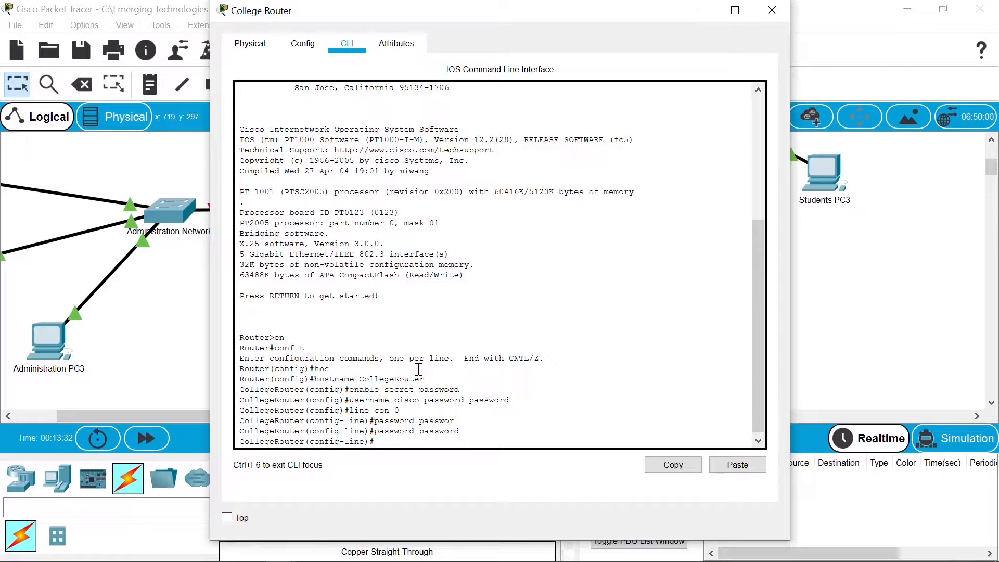
{"action": "type", "text": "login local"}
{"action": "key", "text": "Return"}
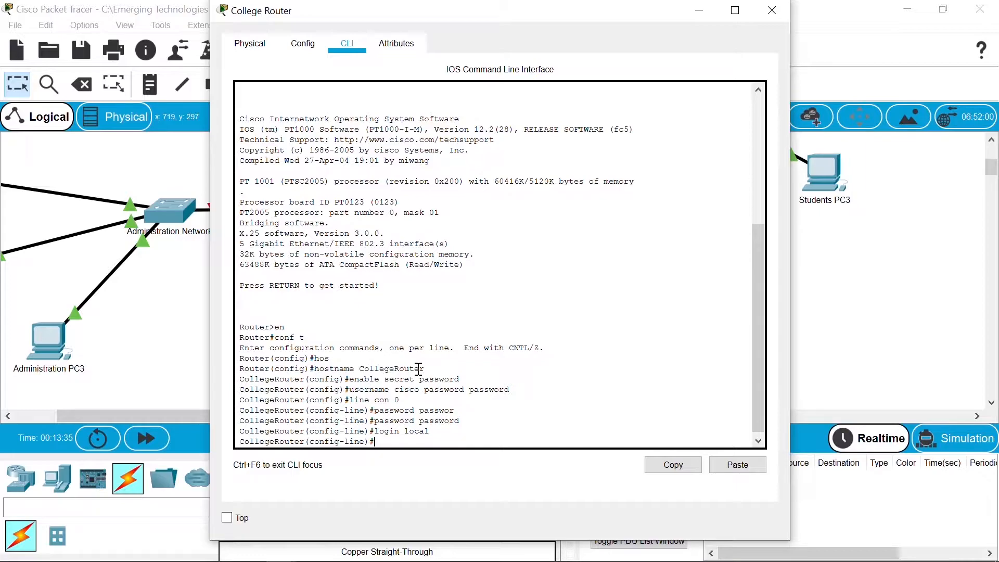
Step: Give vty lines 0 15 the same password with local login, then exit line configuration
{"action": "type", "text": "line"}
{"action": "type", "text": "vty 0 15"}
{"action": "key", "text": "Return"}
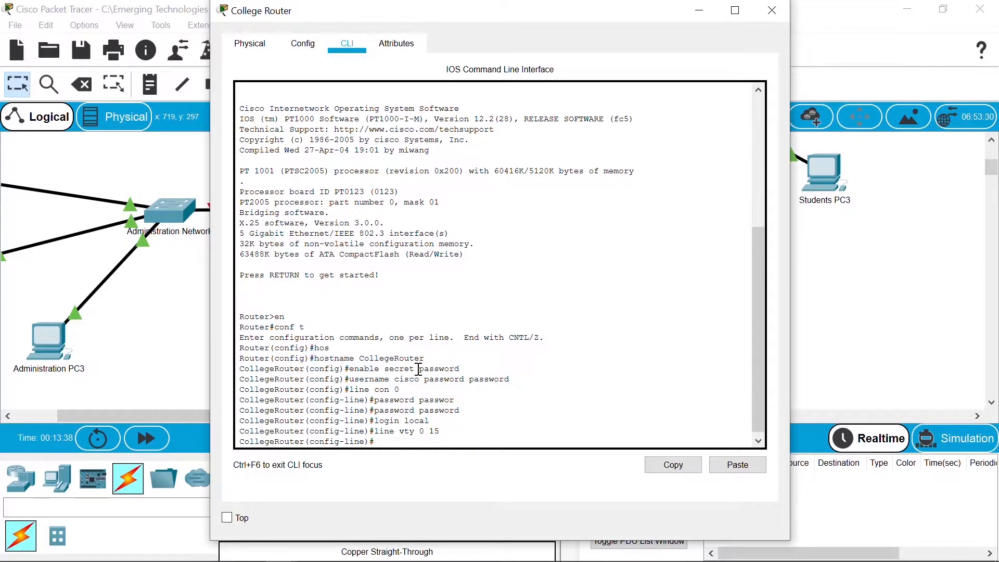
{"action": "key", "text": "Up"}
{"action": "key", "text": "Up"}
{"action": "key", "text": "Up"}
{"action": "key", "text": "Return"}
{"action": "key", "text": "Up"}
{"action": "key", "text": "Up"}
{"action": "key", "text": "Up"}
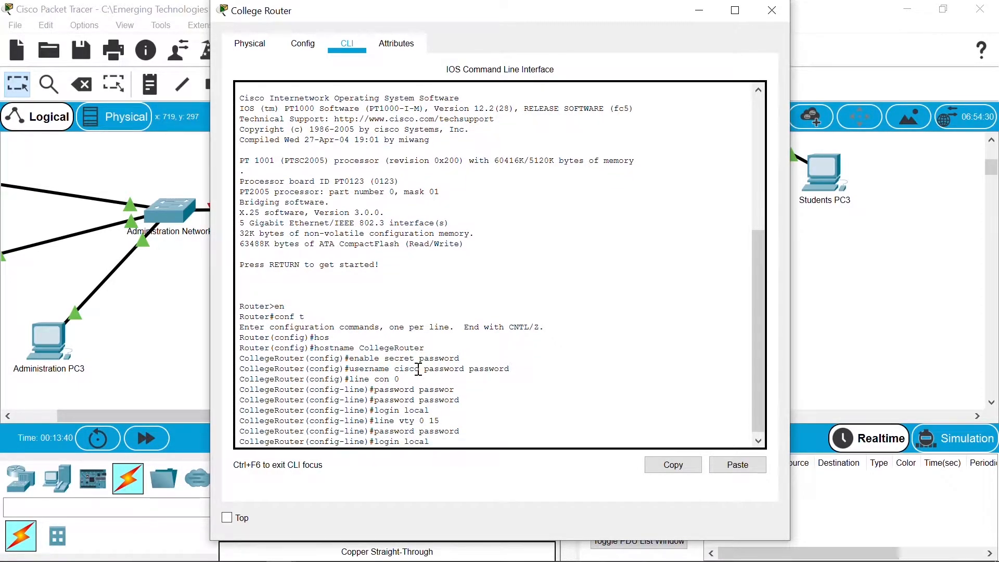
{"action": "key", "text": "Return"}
{"action": "type", "text": "egeRouter(config-line)#e"}
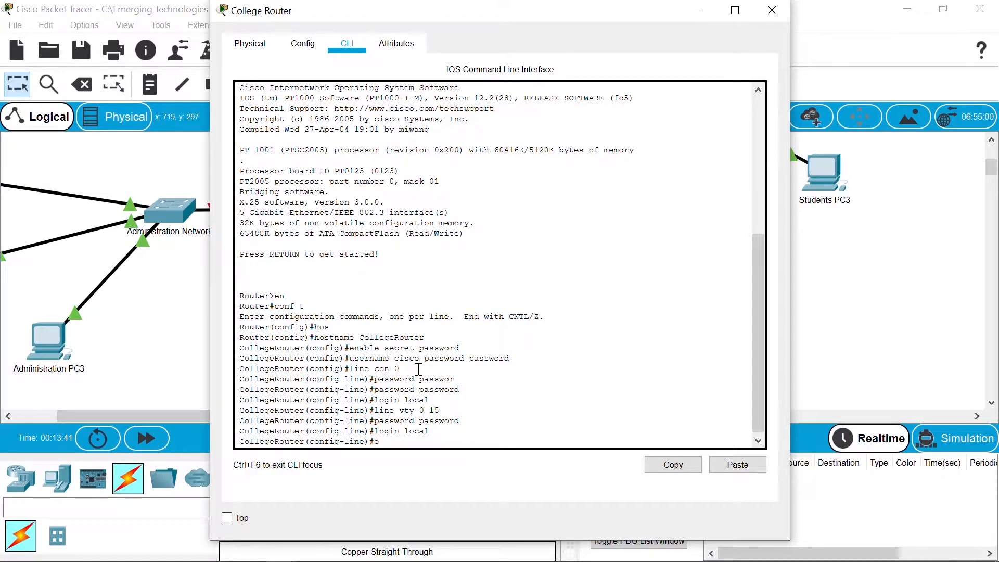
{"action": "type", "text": "xit"}
{"action": "key", "text": "Return"}
{"action": "key", "text": "Return"}
{"action": "type", "text": "serv"}
Step: Enable service password-encryption on the router
{"action": "key", "text": "Tab"}
{"action": "type", "text": "pas"}
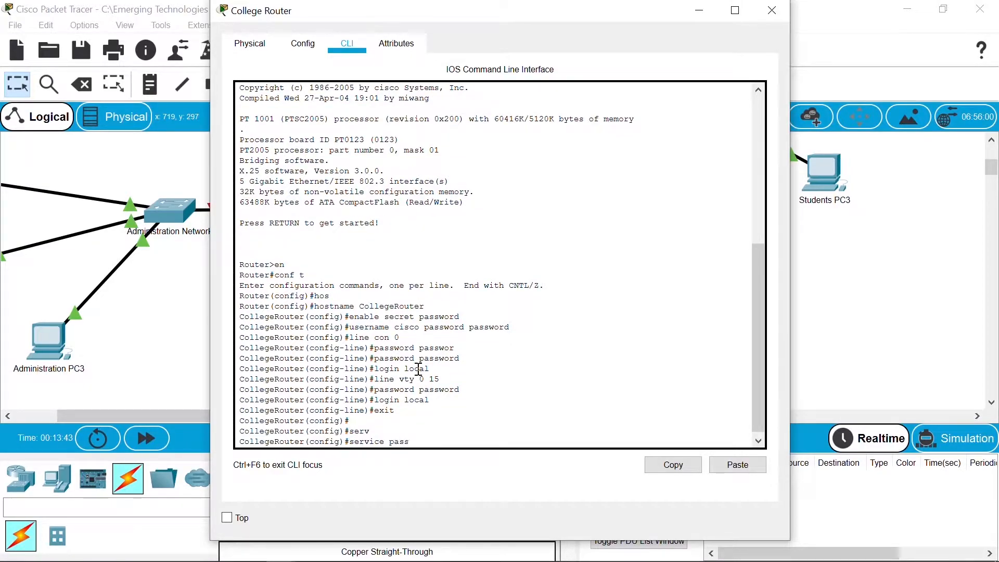
{"action": "type", "text": "s"}
{"action": "key", "text": "Tab"}
{"action": "key", "text": "Return"}
Step: Add an AUTHORIZED ACCESS ONLY MOTD banner between asterisk borders, ended with #
{"action": "key", "text": "Return"}
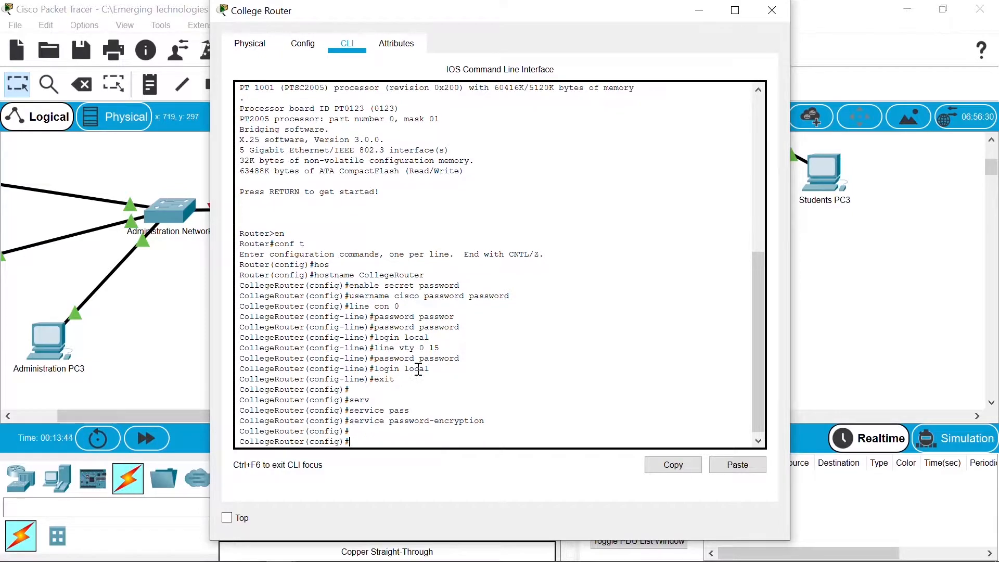
{"action": "type", "text": "banne motd #"}
{"action": "key", "text": "Return"}
{"action": "type", "text": "*************************"}
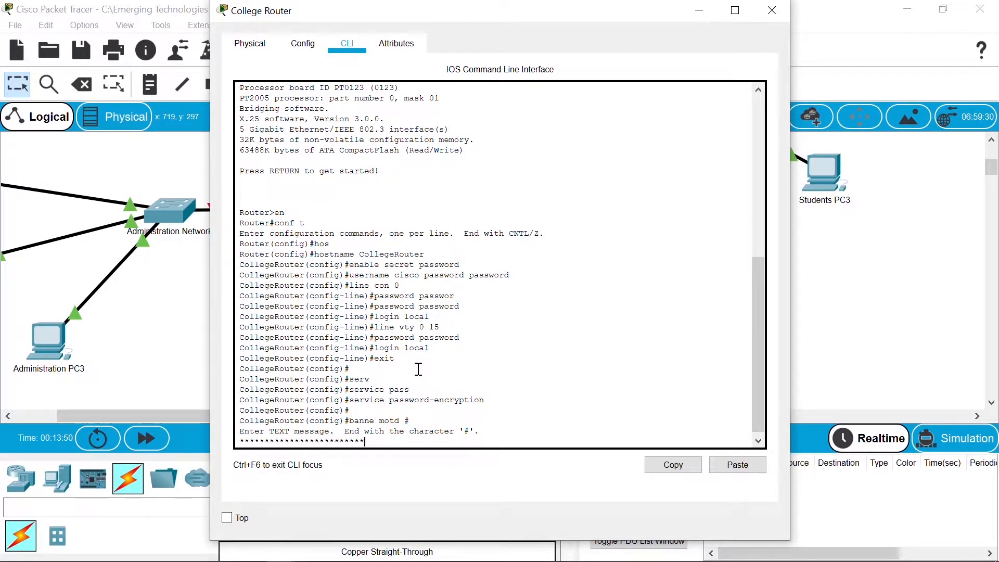
{"action": "key", "text": "Return"}
{"action": "type", "text": "AUTHORIZED ACCESS ONLY"}
{"action": "key", "text": "Return"}
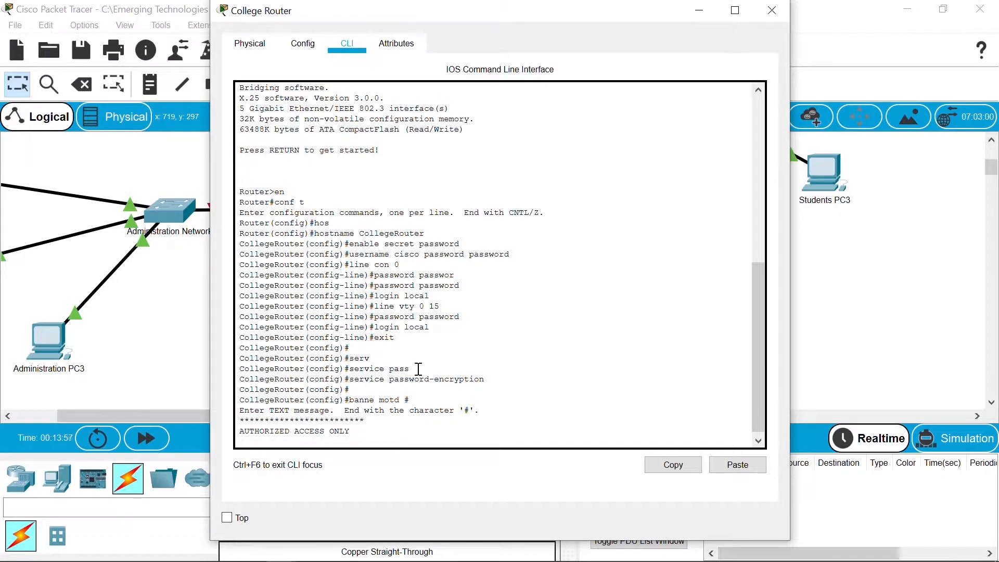
{"action": "type", "text": "***********************"}
{"action": "key", "text": "Return"}
{"action": "type", "text": "#"}
{"action": "key", "text": "Return"}
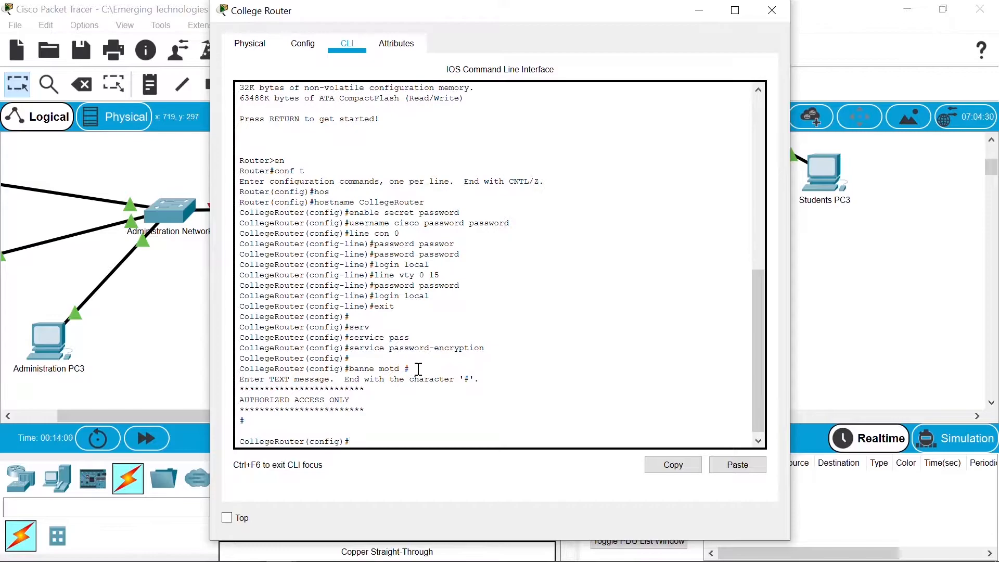
Step: Save the router configuration to startup with do copy run start
{"action": "key", "text": "Return"}
{"action": "key", "text": "Return"}
{"action": "type", "text": "do copy run start"}
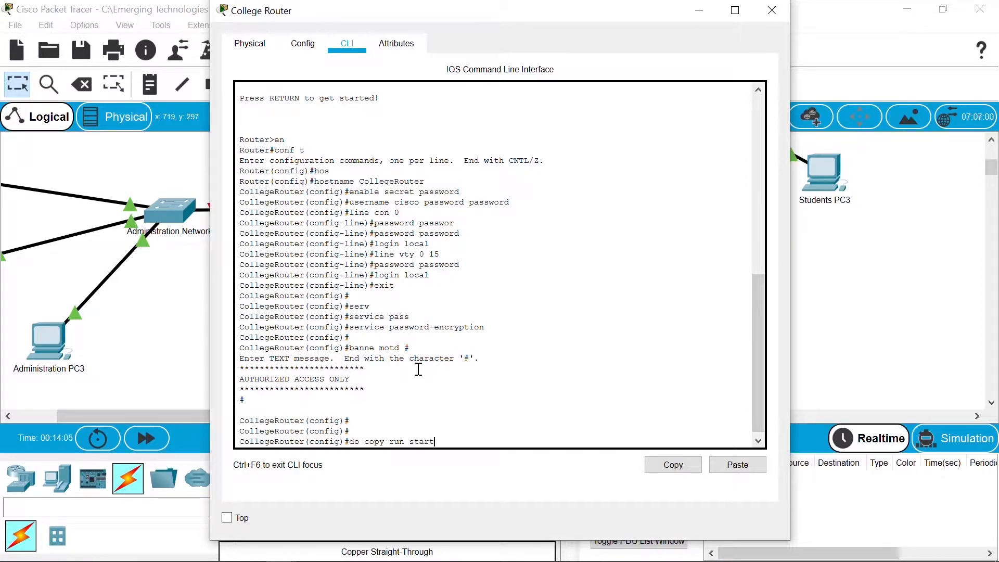
{"action": "key", "text": "Return"}
{"action": "key", "text": "Return"}
{"action": "key", "text": "Return"}
{"action": "key", "text": "Return"}
{"action": "key", "text": "Return"}
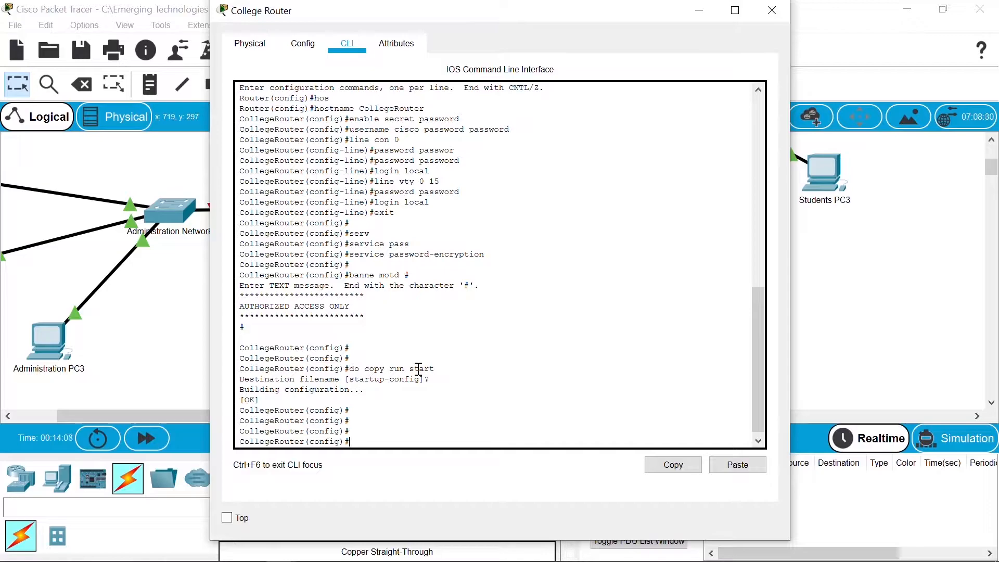
Step: Log out and log back in as local user cisco, seeing the banner
{"action": "key", "text": "ctrl+z"}
{"action": "key", "text": "Return"}
{"action": "key", "text": "Return"}
{"action": "key", "text": "Return"}
{"action": "type", "text": "exit"}
{"action": "key", "text": "Return"}
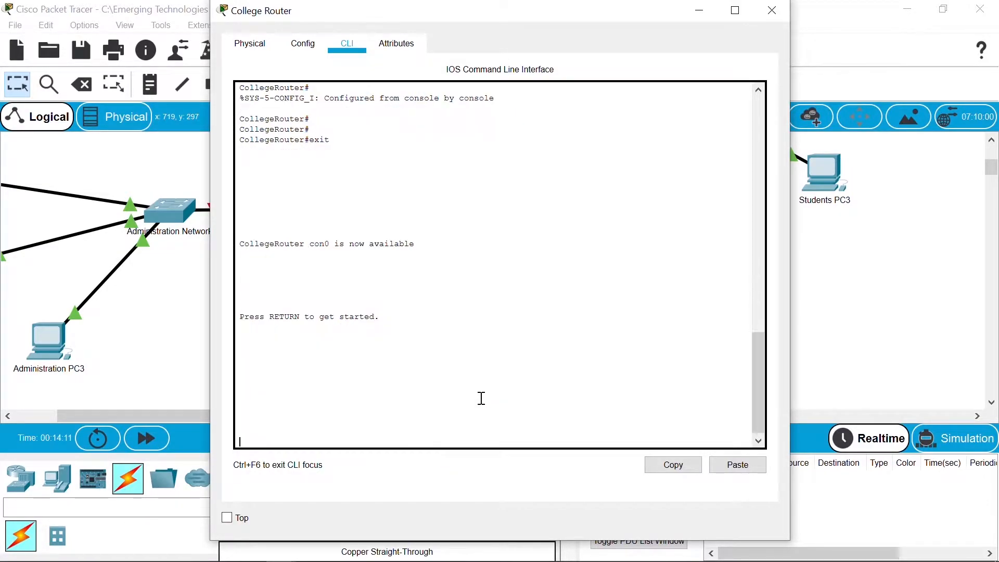
{"action": "key", "text": "Return"}
{"action": "type", "text": "cisco"}
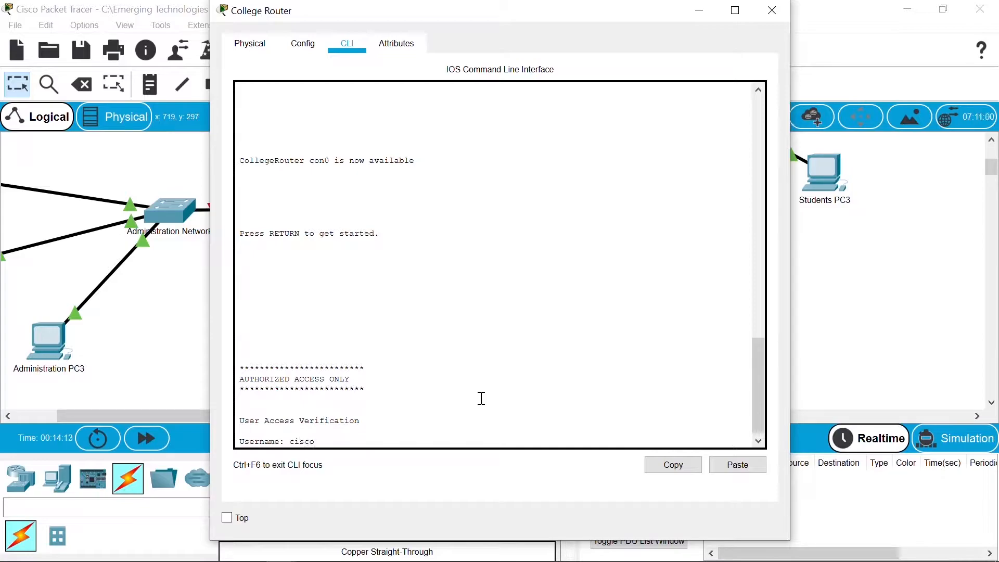
{"action": "key", "text": "Return"}
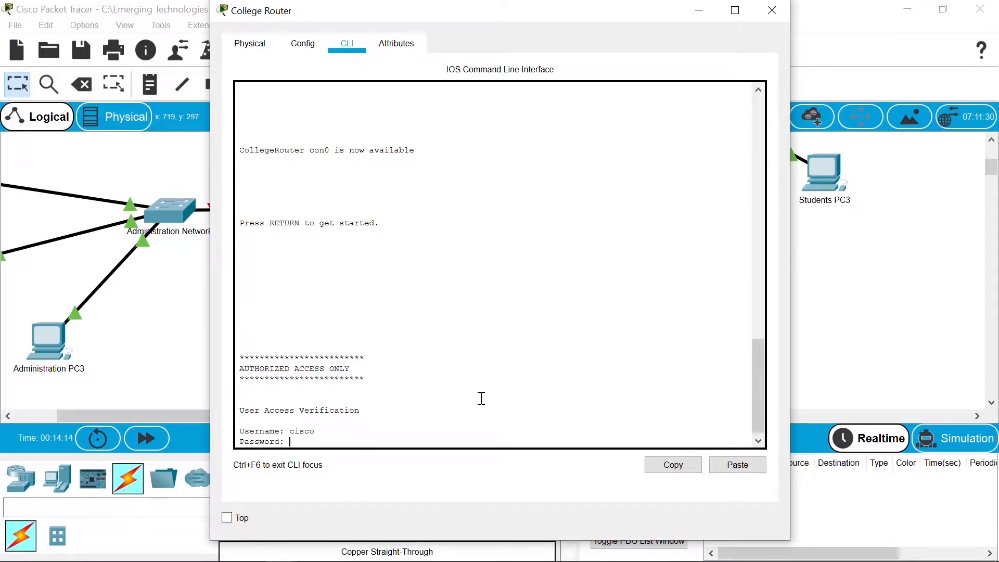
{"action": "key", "text": "Return"}
Step: Enter privileged mode with the enable secret and reach global configuration mode
{"action": "type", "text": "en"}
{"action": "key", "text": "Return"}
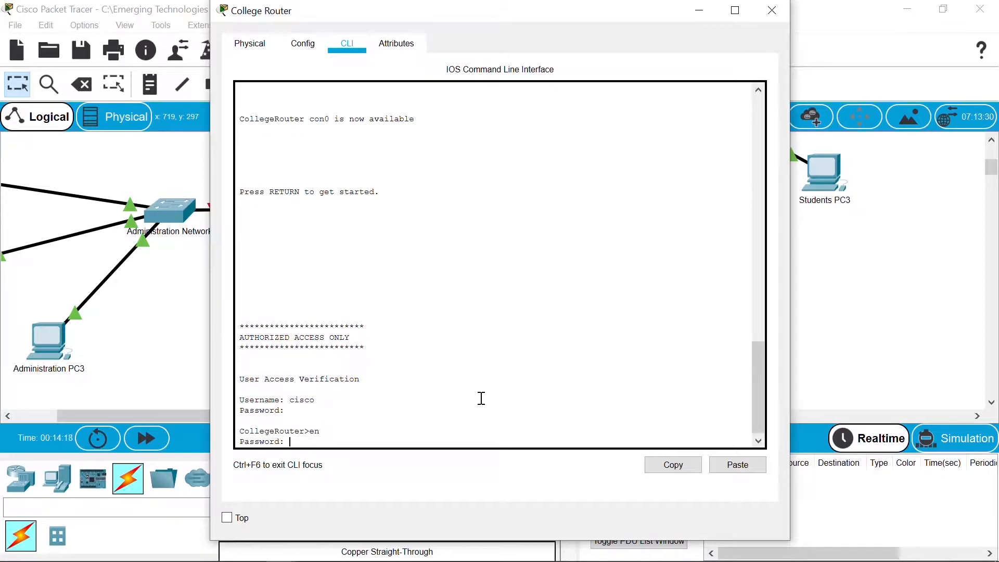
{"action": "key", "text": "Return"}
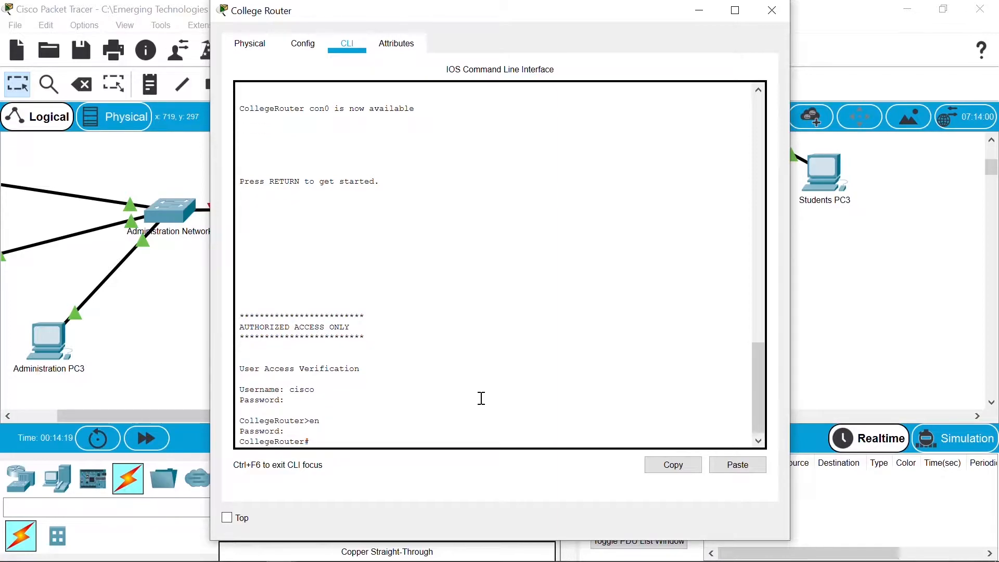
{"action": "key", "text": "Return"}
{"action": "type", "text": "conf t"}
{"action": "key", "text": "Return"}
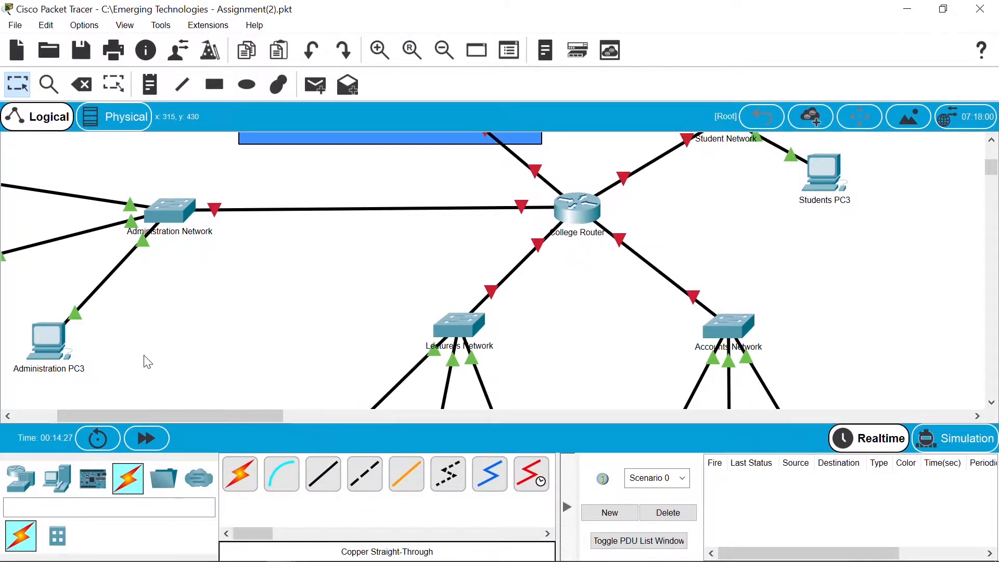
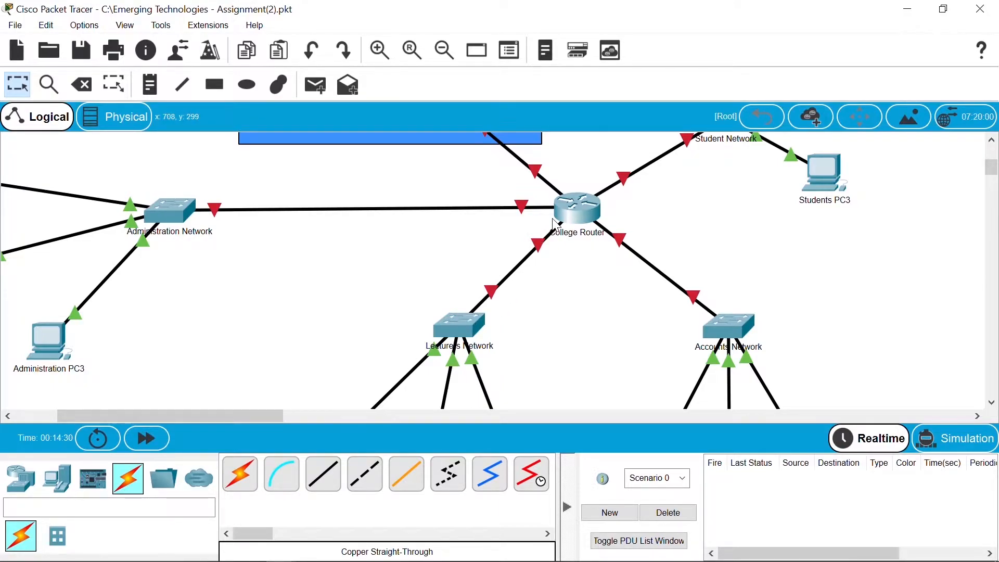
Step: Give College Router interface g0/0 the address 192.168.0.1/24 and bring it up
{"action": "left_click", "coordinate": [573, 216]}
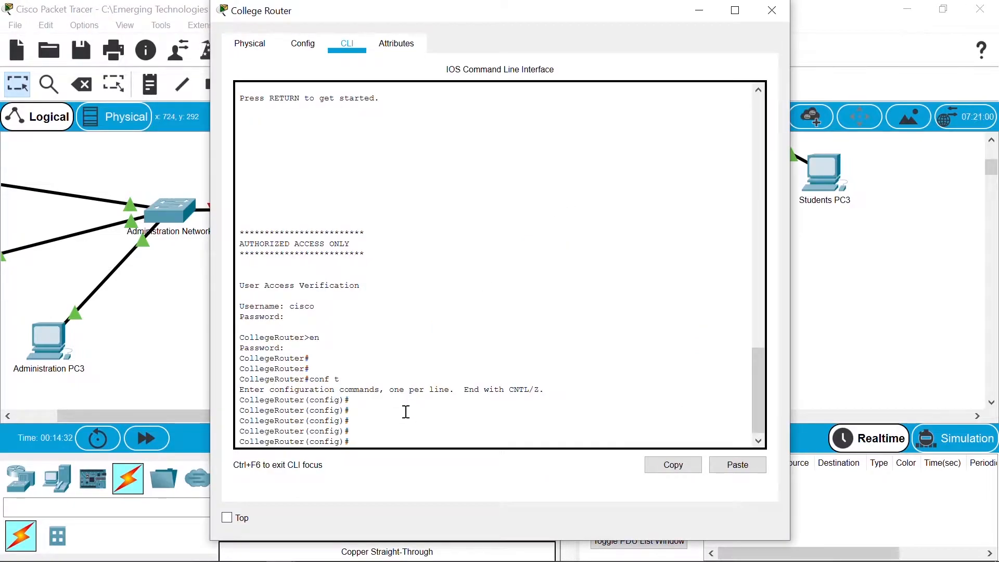
{"action": "type", "text": "int g0/0"}
{"action": "key", "text": "Return"}
{"action": "type", "text": "ip"}
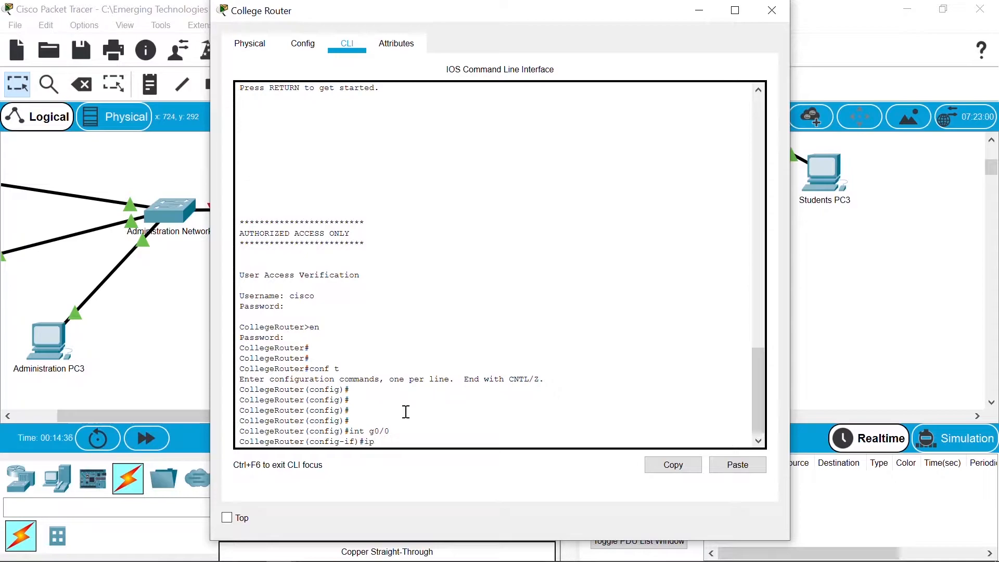
{"action": "type", "text": " add 192.168.0.1 255.255.255.0"}
{"action": "key", "text": "Return"}
{"action": "type", "text": "no shut"}
{"action": "key", "text": "Return"}
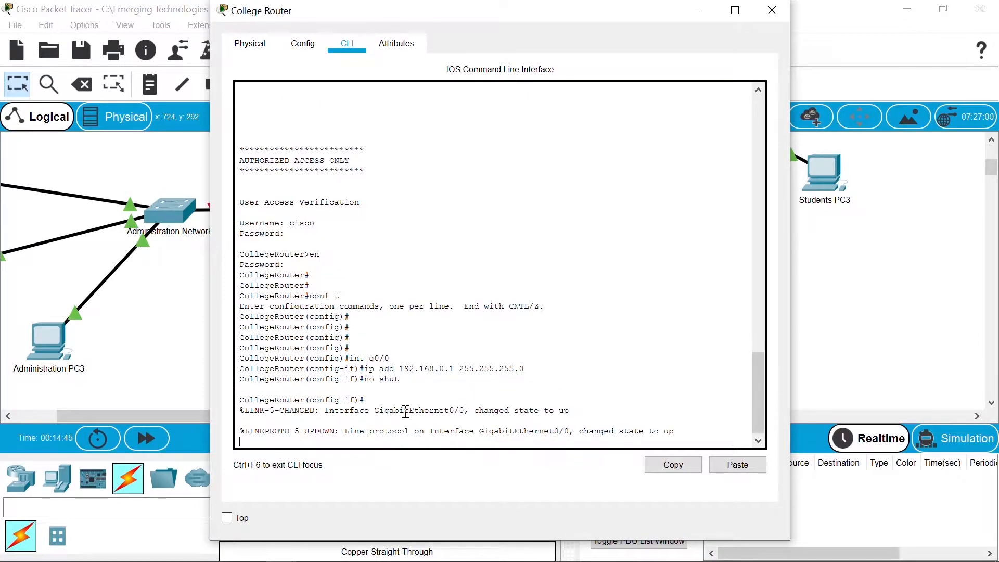
{"action": "key", "text": "Return"}
Step: Address interface g1/0 as 192.168.3.1/24 and enable it, reusing earlier commands
{"action": "type", "text": "int g0/0"}
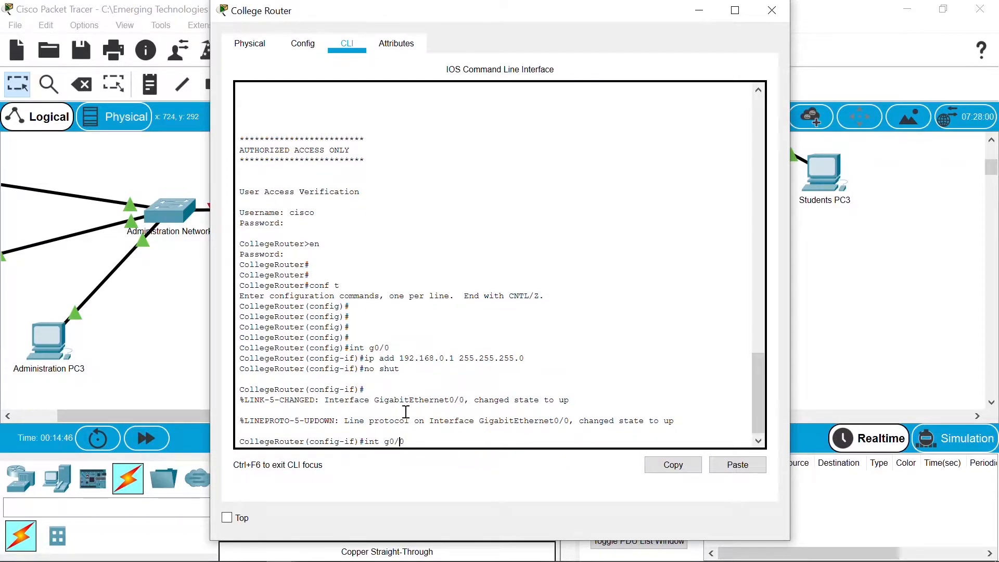
{"action": "key", "text": "BackSpace"}
{"action": "key", "text": "BackSpace"}
{"action": "key", "text": "BackSpace"}
{"action": "type", "text": "1/0"}
{"action": "key", "text": "Return"}
{"action": "key", "text": "Up"}
{"action": "key", "text": "Up"}
{"action": "key", "text": "Up"}
{"action": "key", "text": "Left"}
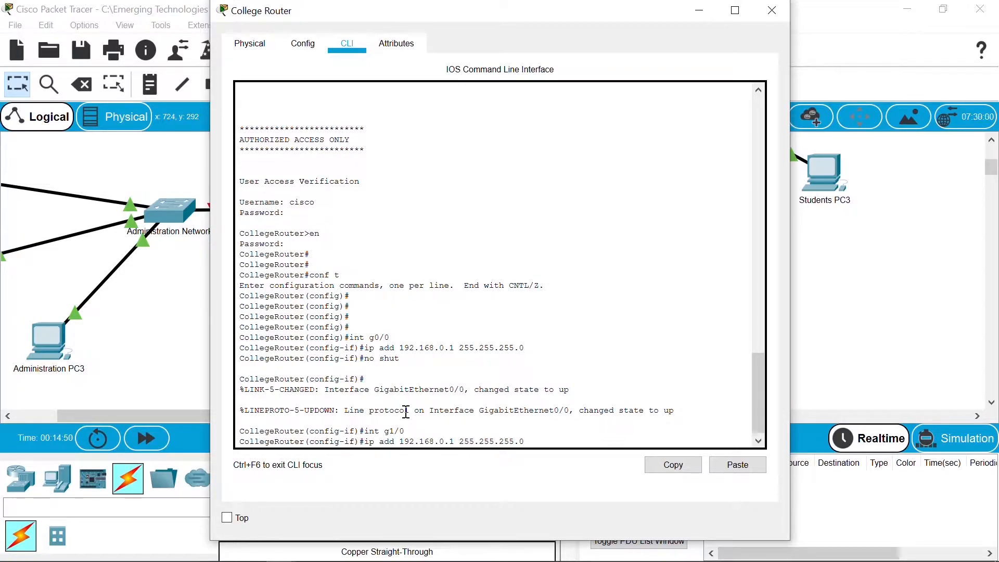
{"action": "key", "text": "Left"}
{"action": "key", "text": "Left"}
{"action": "key", "text": "Left"}
{"action": "key", "text": "Left"}
{"action": "key", "text": "Left"}
{"action": "key", "text": "Left"}
{"action": "key", "text": "Left"}
{"action": "key", "text": "Left"}
{"action": "key", "text": "Left"}
{"action": "key", "text": "Left"}
{"action": "key", "text": "Left"}
{"action": "key", "text": "Left"}
{"action": "key", "text": "Left"}
{"action": "key", "text": "Left"}
{"action": "key", "text": "BackSpace"}
{"action": "key", "text": "BackSpace"}
{"action": "type", "text": "3."}
{"action": "key", "text": "Right"}
{"action": "key", "text": "Right"}
{"action": "key", "text": "Right"}
{"action": "key", "text": "Right"}
{"action": "key", "text": "Right"}
{"action": "key", "text": "Right"}
{"action": "key", "text": "Right"}
{"action": "key", "text": "Right"}
{"action": "key", "text": "Right"}
{"action": "key", "text": "Right"}
{"action": "key", "text": "Right"}
{"action": "key", "text": "Right"}
{"action": "key", "text": "Right"}
{"action": "key", "text": "Right"}
{"action": "key", "text": "Right"}
{"action": "key", "text": "Return"}
{"action": "key", "text": "Up"}
{"action": "key", "text": "Up"}
{"action": "key", "text": "Up"}
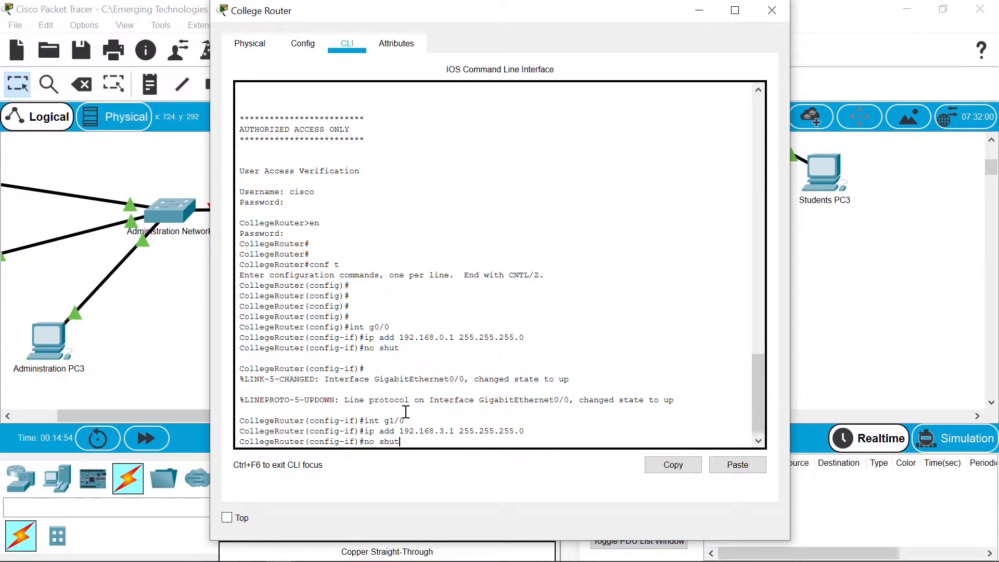
{"action": "key", "text": "Return"}
Step: Address interface g2/0 as 192.168.1.1/24 and enable it
{"action": "key", "text": "Up"}
{"action": "key", "text": "Up"}
{"action": "key", "text": "Up"}
{"action": "key", "text": "Left"}
{"action": "key", "text": "Left"}
{"action": "key", "text": "BackSpace"}
{"action": "type", "text": "2"}
{"action": "key", "text": "Return"}
{"action": "key", "text": "Up"}
{"action": "key", "text": "Up"}
{"action": "key", "text": "Up"}
{"action": "key", "text": "Left"}
{"action": "key", "text": "Left"}
{"action": "key", "text": "Left"}
{"action": "key", "text": "Left"}
{"action": "key", "text": "Left"}
{"action": "key", "text": "Left"}
{"action": "key", "text": "Left"}
{"action": "key", "text": "Left"}
{"action": "key", "text": "Left"}
{"action": "key", "text": "Left"}
{"action": "key", "text": "Left"}
{"action": "key", "text": "Left"}
{"action": "key", "text": "Left"}
{"action": "key", "text": "Left"}
{"action": "key", "text": "Left"}
{"action": "key", "text": "Left"}
{"action": "key", "text": "BackSpace"}
{"action": "type", "text": "1"}
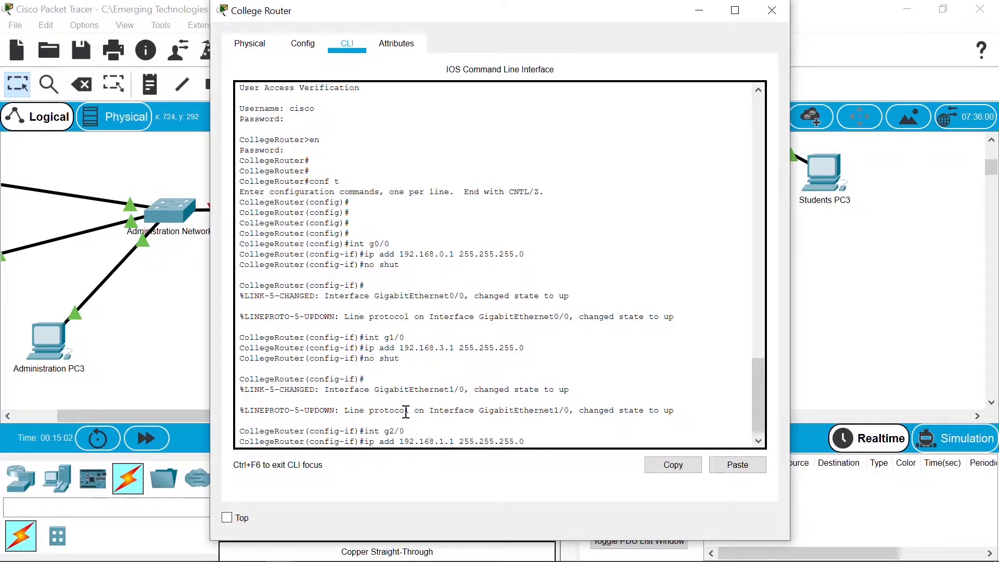
{"action": "key", "text": "Return"}
{"action": "key", "text": "Up"}
{"action": "key", "text": "Up"}
{"action": "key", "text": "Up"}
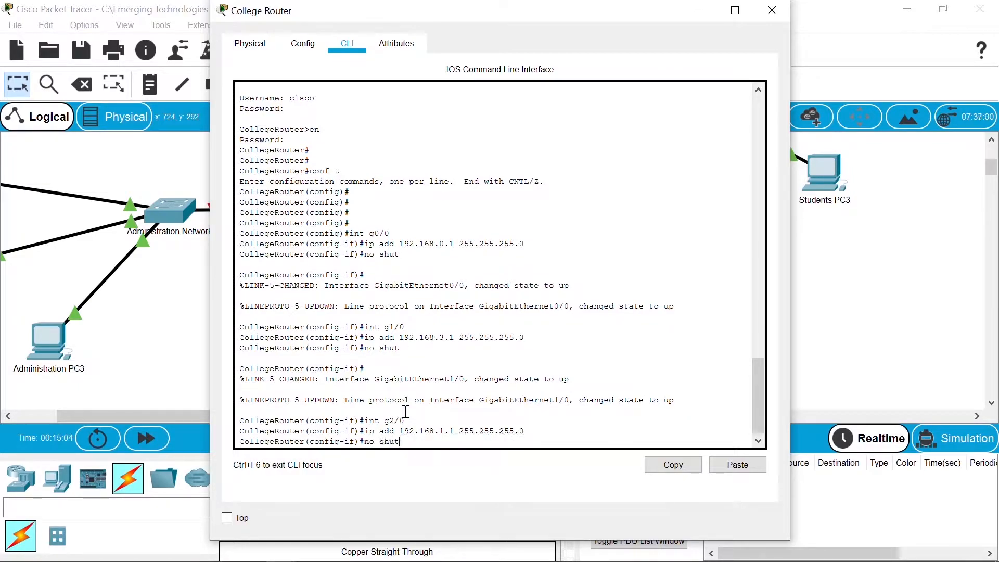
{"action": "key", "text": "Return"}
Step: Address interface g3/0 as 192.168.2.1/24 and enable it
{"action": "key", "text": "Up"}
{"action": "key", "text": "Up"}
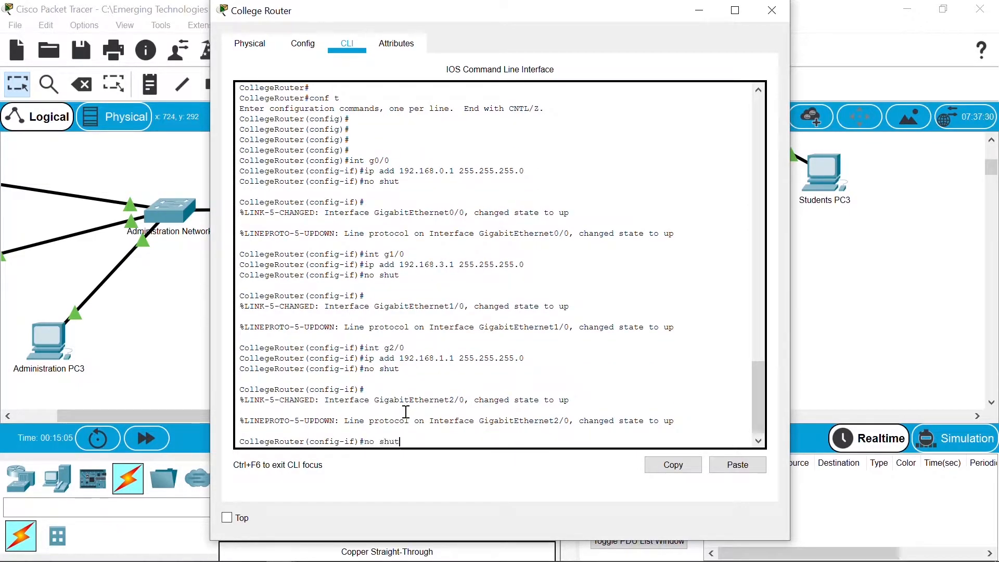
{"action": "key", "text": "Up"}
{"action": "key", "text": "BackSpace"}
{"action": "key", "text": "BackSpace"}
{"action": "key", "text": "BackSpace"}
{"action": "type", "text": "3/0"}
{"action": "key", "text": "Return"}
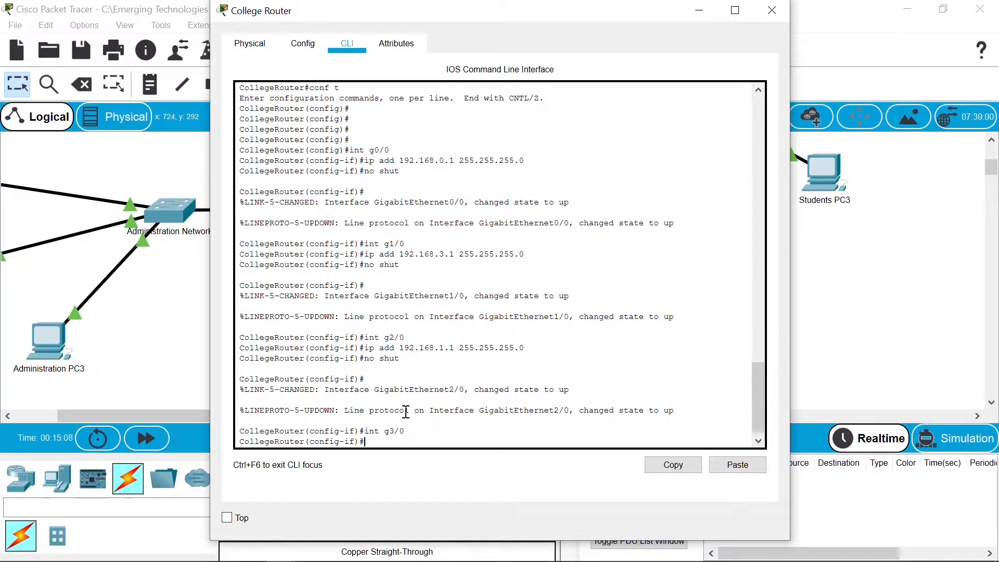
{"action": "key", "text": "Up"}
{"action": "key", "text": "Up"}
{"action": "key", "text": "Up"}
{"action": "key", "text": "Left"}
{"action": "key", "text": "Left"}
{"action": "key", "text": "Left"}
{"action": "key", "text": "Left"}
{"action": "key", "text": "Left"}
{"action": "key", "text": "Left"}
{"action": "key", "text": "Left"}
{"action": "key", "text": "Left"}
{"action": "key", "text": "Left"}
{"action": "key", "text": "Left"}
{"action": "key", "text": "Left"}
{"action": "key", "text": "Left"}
{"action": "key", "text": "Left"}
{"action": "key", "text": "Return"}
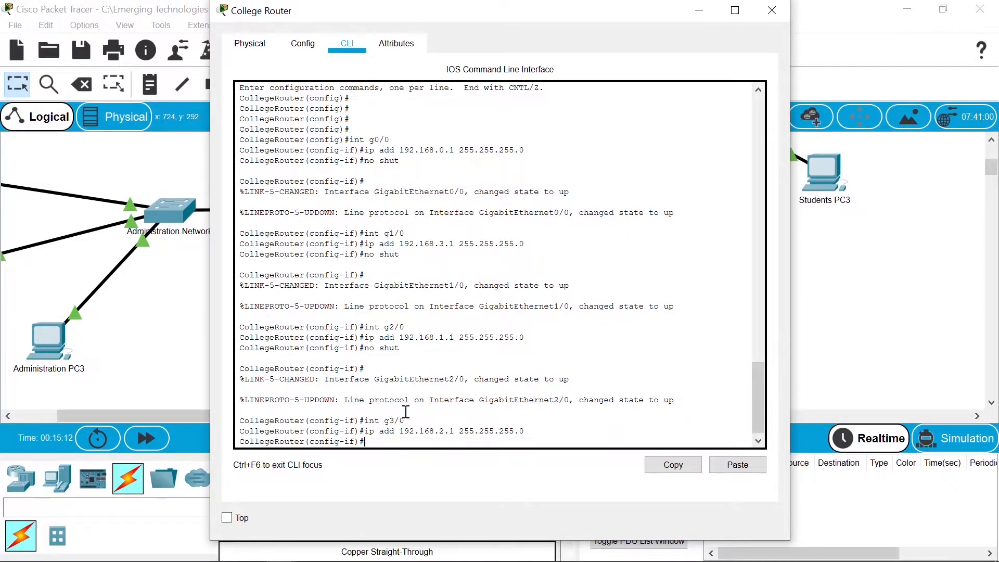
{"action": "type", "text": "no shut"}
{"action": "key", "text": "Return"}
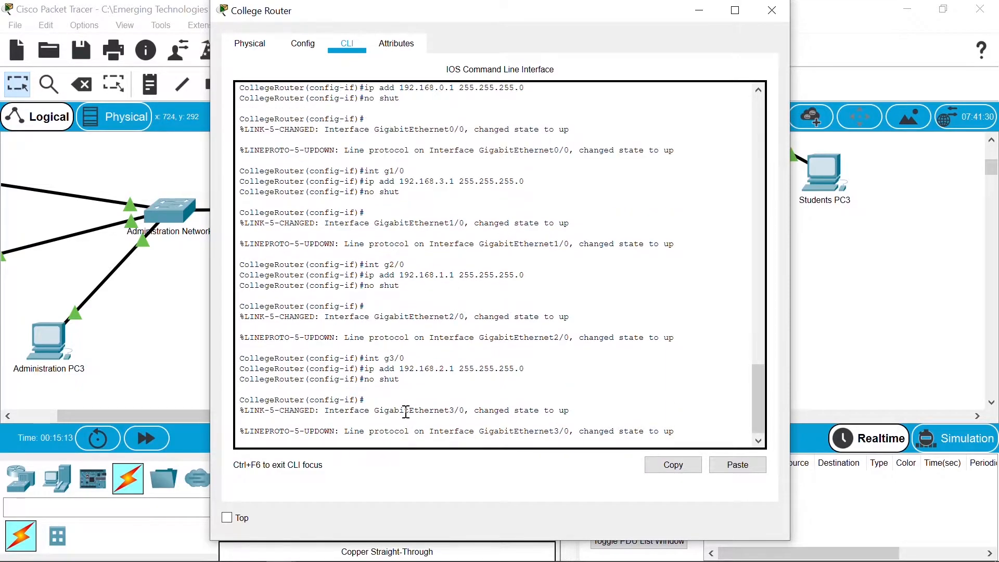
Step: Address interface g4/0 as 192.168.4.1/24, enable it, and exit interface mode
{"action": "key", "text": "Up"}
{"action": "key", "text": "Up"}
{"action": "key", "text": "Up"}
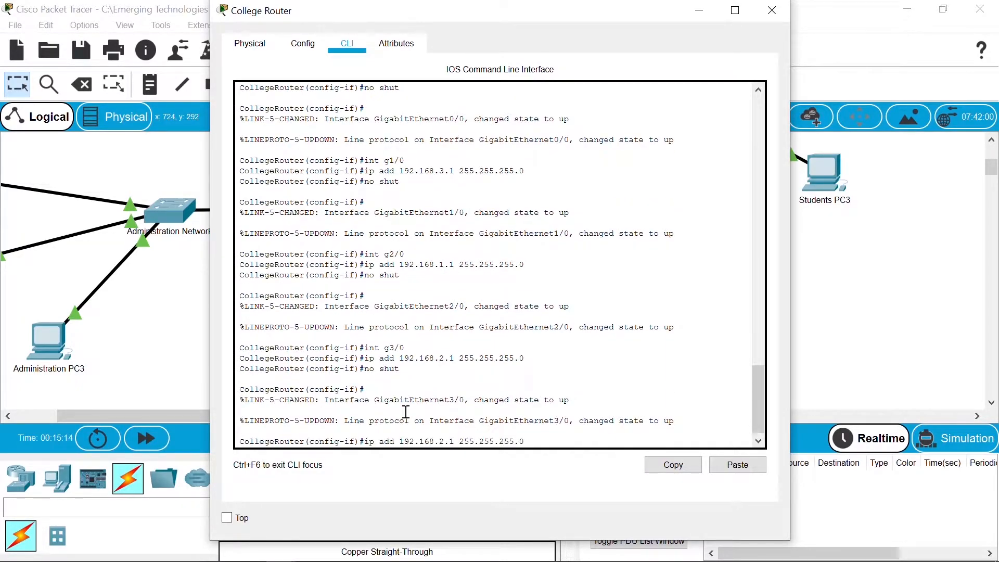
{"action": "key", "text": "BackSpace"}
{"action": "key", "text": "BackSpace"}
{"action": "key", "text": "BackSpace"}
{"action": "type", "text": "4/0"}
{"action": "key", "text": "Return"}
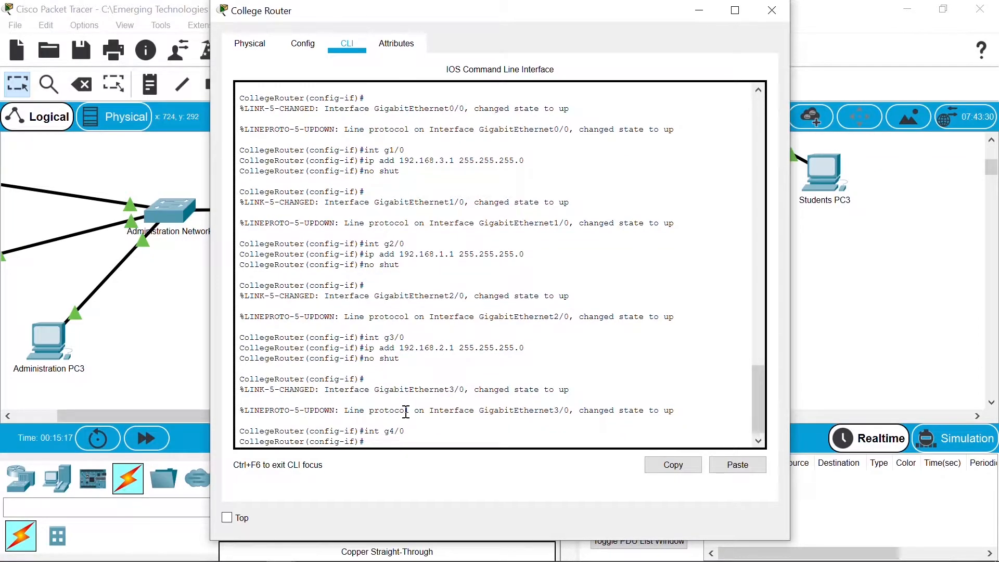
{"action": "key", "text": "Up"}
{"action": "key", "text": "Up"}
{"action": "key", "text": "Up"}
{"action": "key", "text": "Up"}
{"action": "key", "text": "Down"}
{"action": "key", "text": "Left"}
{"action": "key", "text": "Left"}
{"action": "key", "text": "Left"}
{"action": "key", "text": "Left"}
{"action": "key", "text": "Left"}
{"action": "key", "text": "Left"}
{"action": "key", "text": "Left"}
{"action": "key", "text": "Left"}
{"action": "key", "text": "Left"}
{"action": "key", "text": "Left"}
{"action": "key", "text": "Left"}
{"action": "key", "text": "Left"}
{"action": "key", "text": "Left"}
{"action": "key", "text": "Left"}
{"action": "key", "text": "Left"}
{"action": "key", "text": "BackSpace"}
{"action": "type", "text": "4"}
{"action": "key", "text": "Return"}
{"action": "key", "text": "Up"}
{"action": "key", "text": "Up"}
{"action": "key", "text": "Up"}
{"action": "key", "text": "Up"}
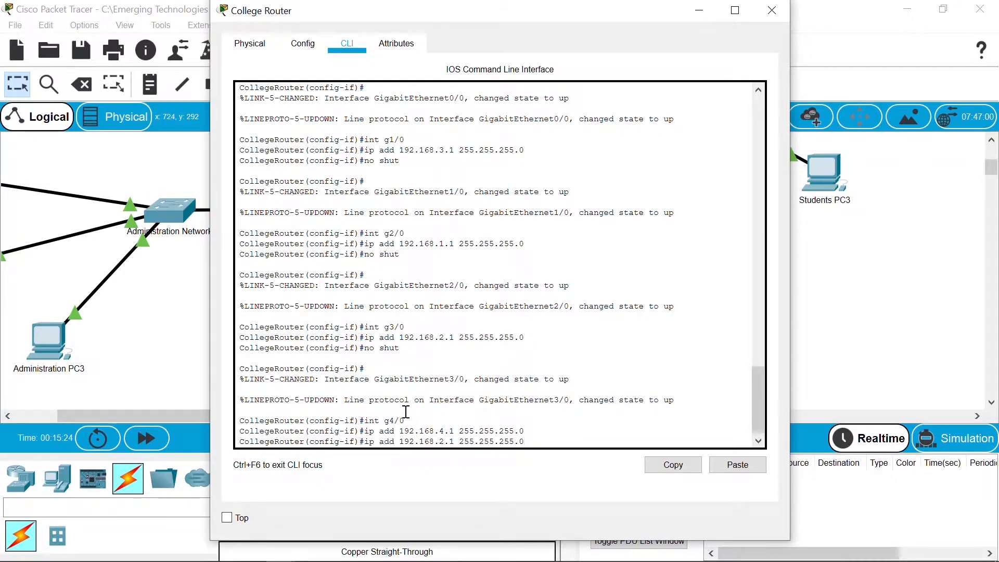
{"action": "key", "text": "Down"}
{"action": "key", "text": "Return"}
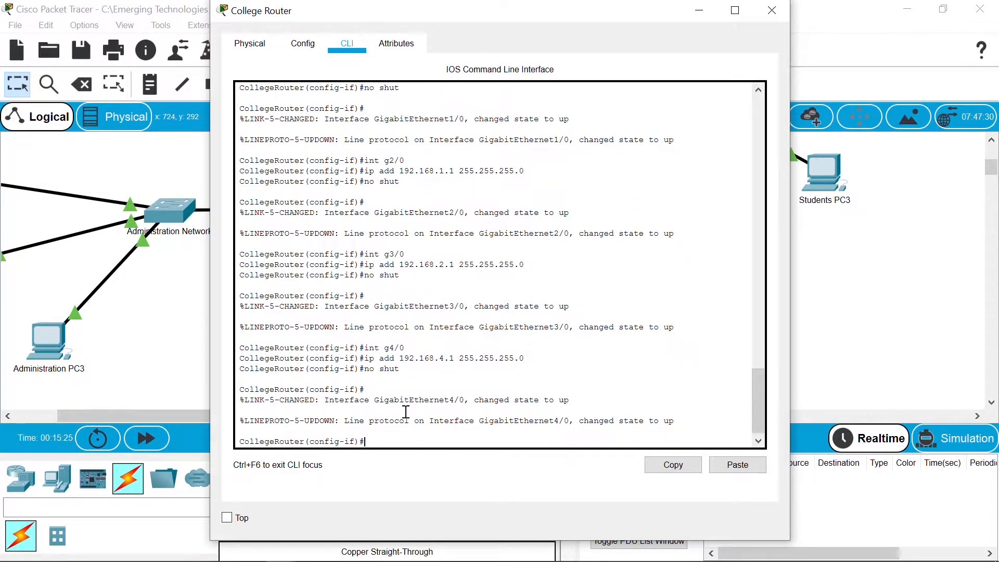
{"action": "key", "text": "Return"}
{"action": "key", "text": "Return"}
{"action": "type", "text": "exit"}
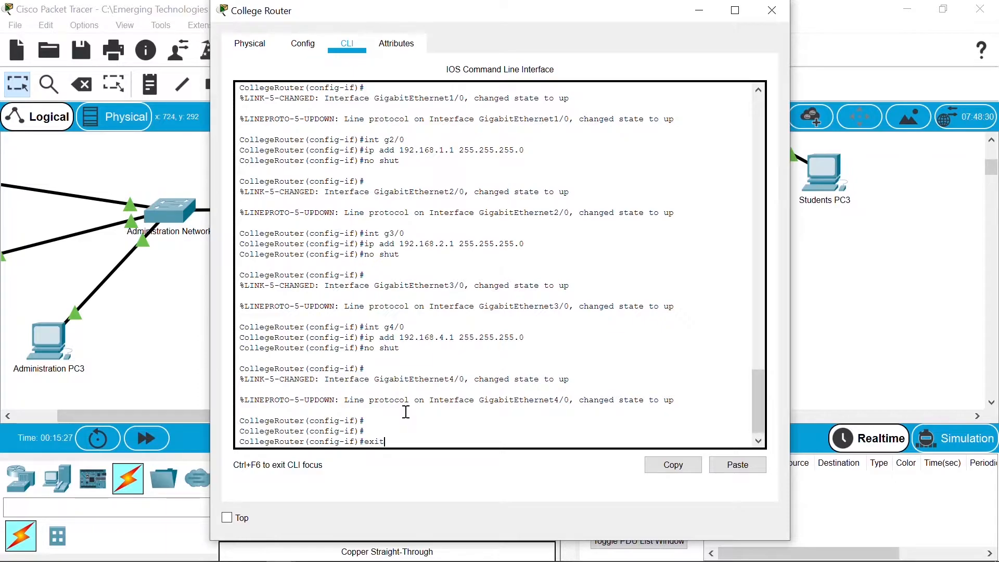
{"action": "key", "text": "Return"}
Step: Save the College Router's running config with copy run start and return to the topology
{"action": "key", "text": "ctrl+z"}
{"action": "key", "text": "Return"}
{"action": "key", "text": "Return"}
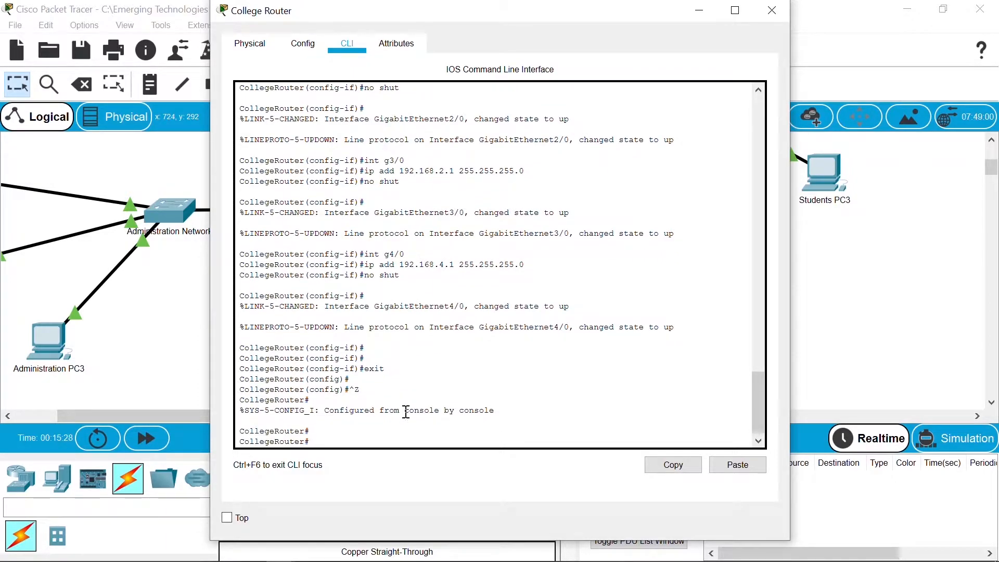
{"action": "type", "text": "copy run start"}
{"action": "key", "text": "Return"}
{"action": "key", "text": "Return"}
{"action": "key", "text": "Return"}
{"action": "key", "text": "Return"}
{"action": "key", "text": "Return"}
{"action": "key", "text": "Return"}
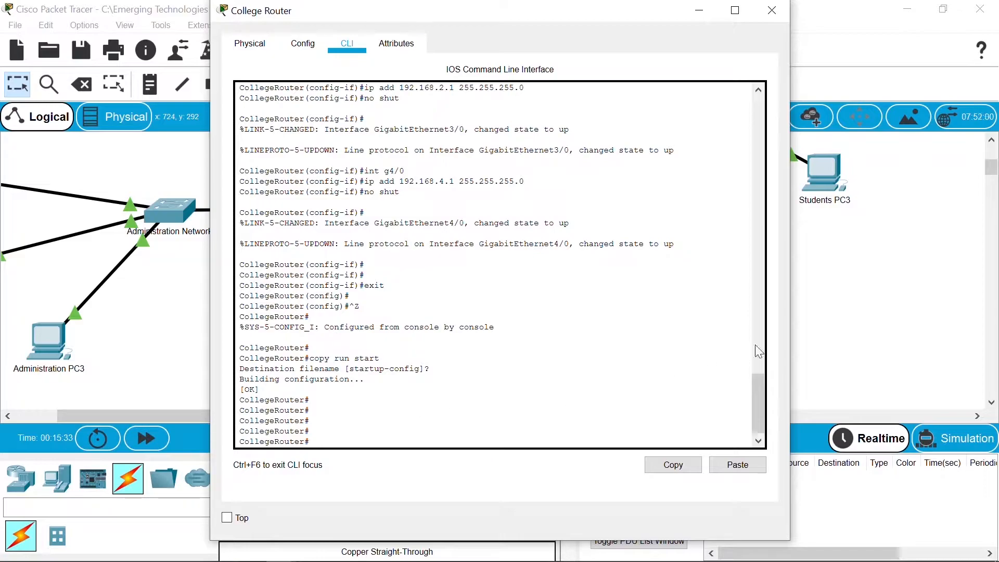
{"action": "left_click", "coordinate": [859, 307]}
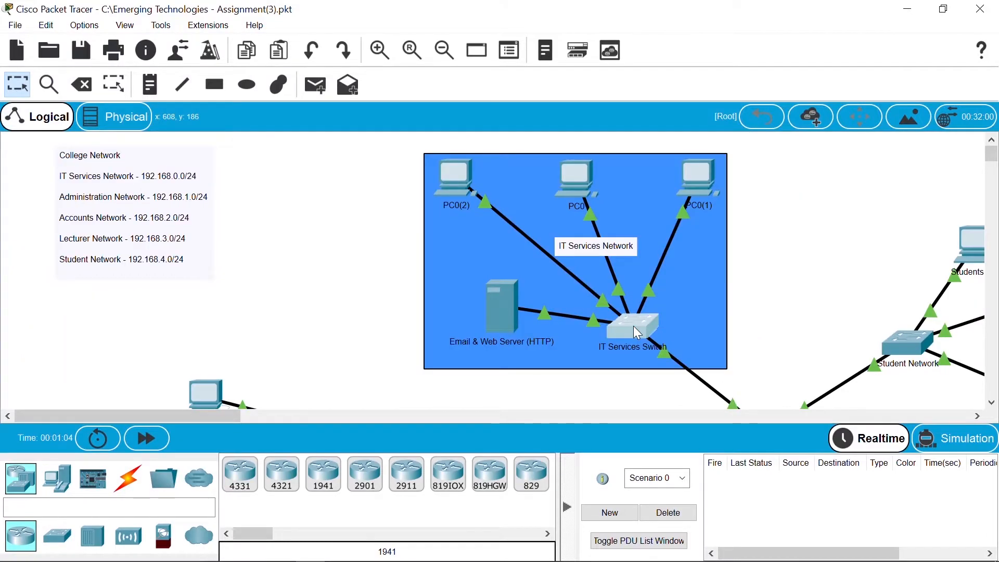
Step: Log into the IT Services Switch CLI as user cisco and enter global configuration mode
{"action": "left_click", "coordinate": [634, 328]}
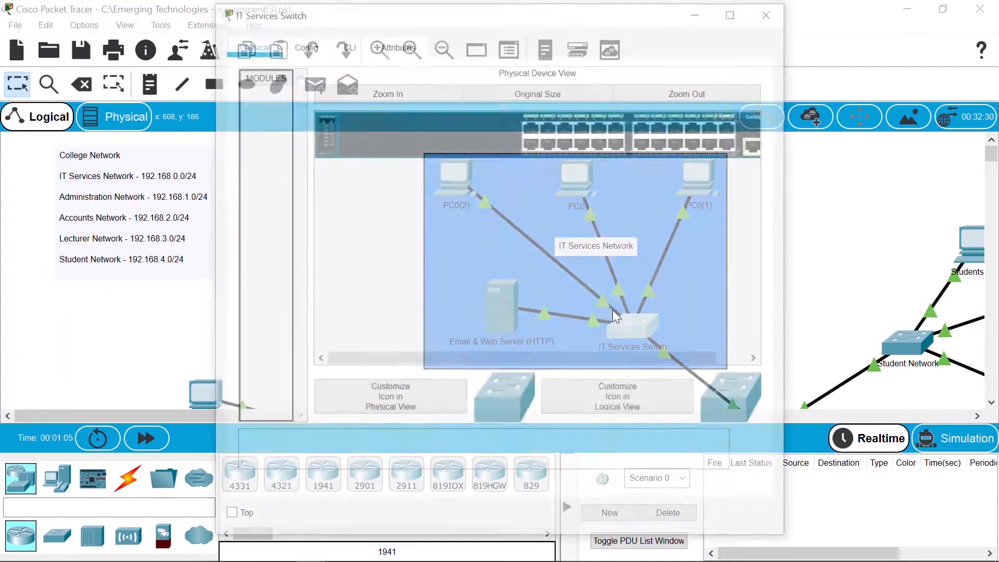
{"action": "left_click", "coordinate": [346, 45]}
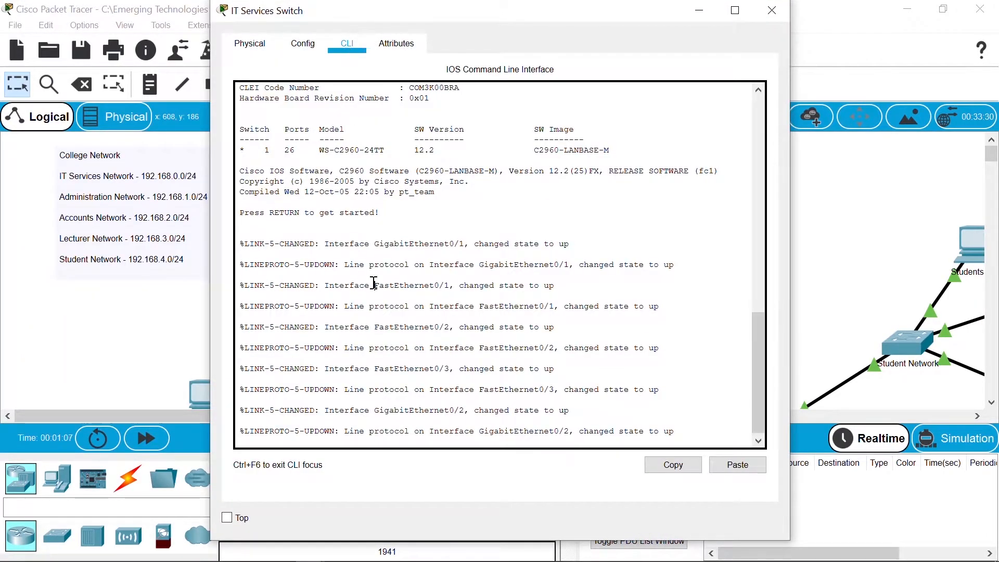
{"action": "key", "text": "Return"}
{"action": "type", "text": "cisco"}
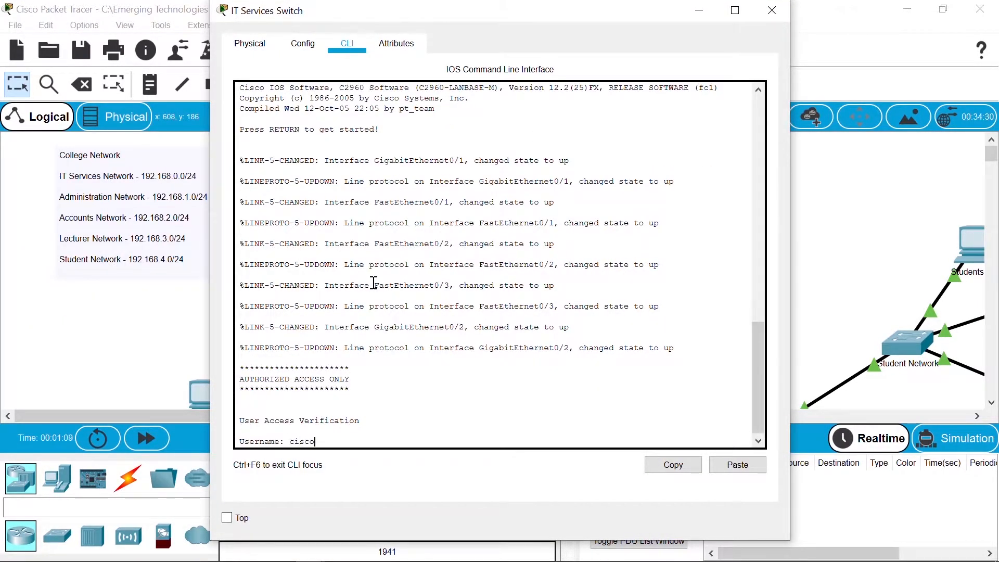
{"action": "key", "text": "Return"}
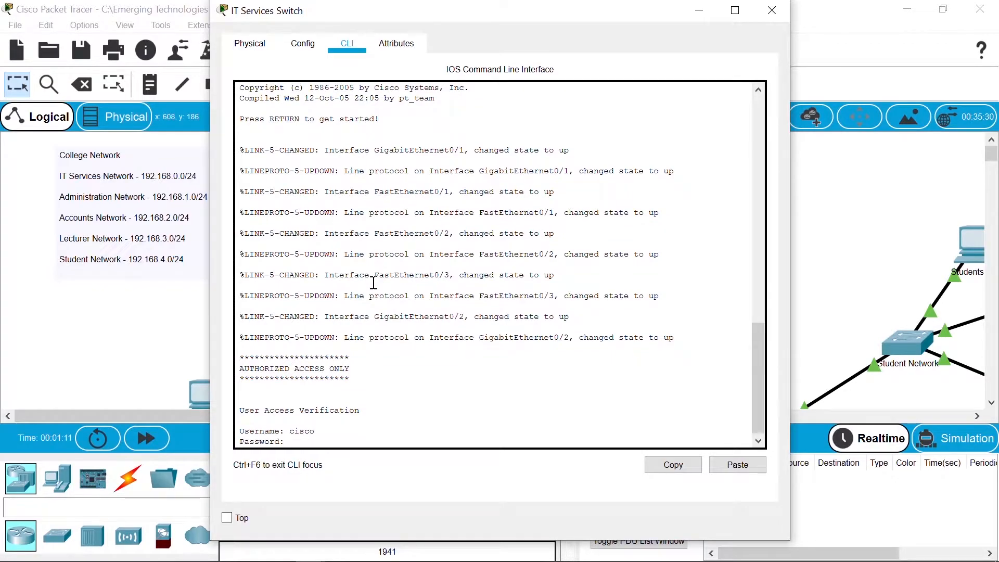
{"action": "key", "text": "Return"}
{"action": "type", "text": "en"}
{"action": "key", "text": "Return"}
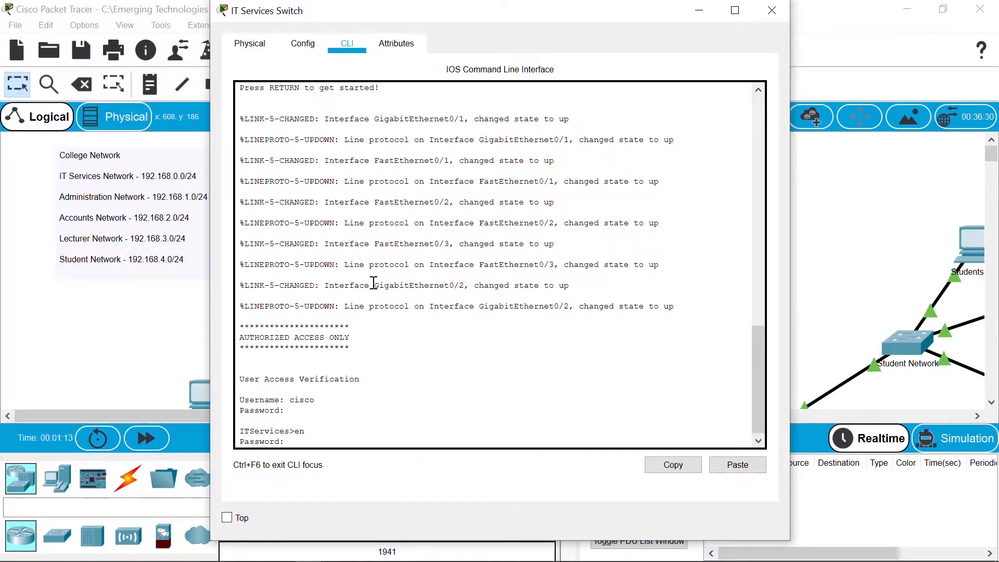
{"action": "key", "text": "Return"}
{"action": "type", "text": "conf t"}
{"action": "key", "text": "Return"}
Step: Give the switch's VLAN 1 interface 192.168.0.2/24 and bring it up
{"action": "type", "text": "int vlan 1"}
{"action": "key", "text": "Return"}
{"action": "type", "text": "ip add 192.168.0.2 "}
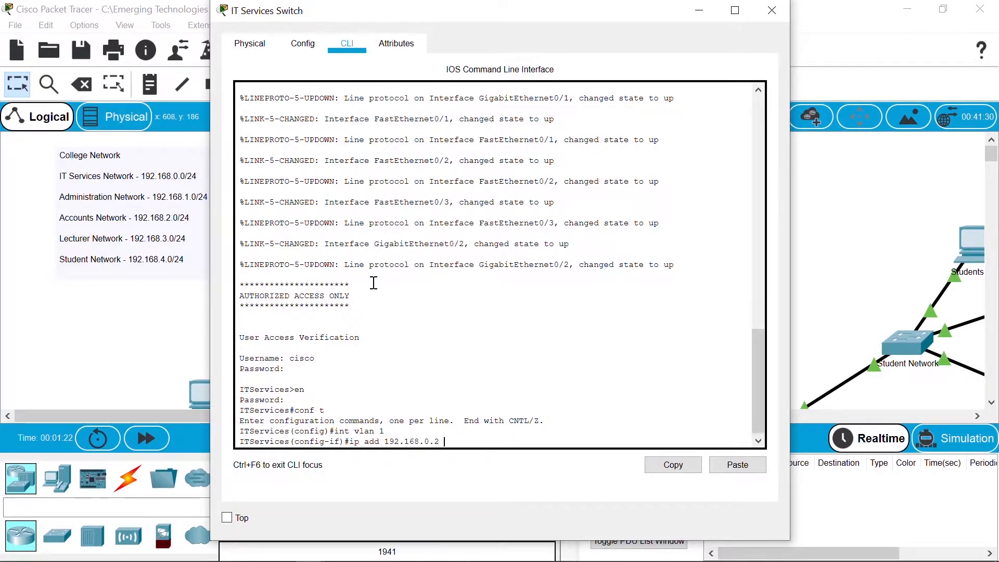
{"action": "type", "text": "255.255.255."}
{"action": "type", "text": "0"}
{"action": "key", "text": "Return"}
{"action": "type", "text": "no shut"}
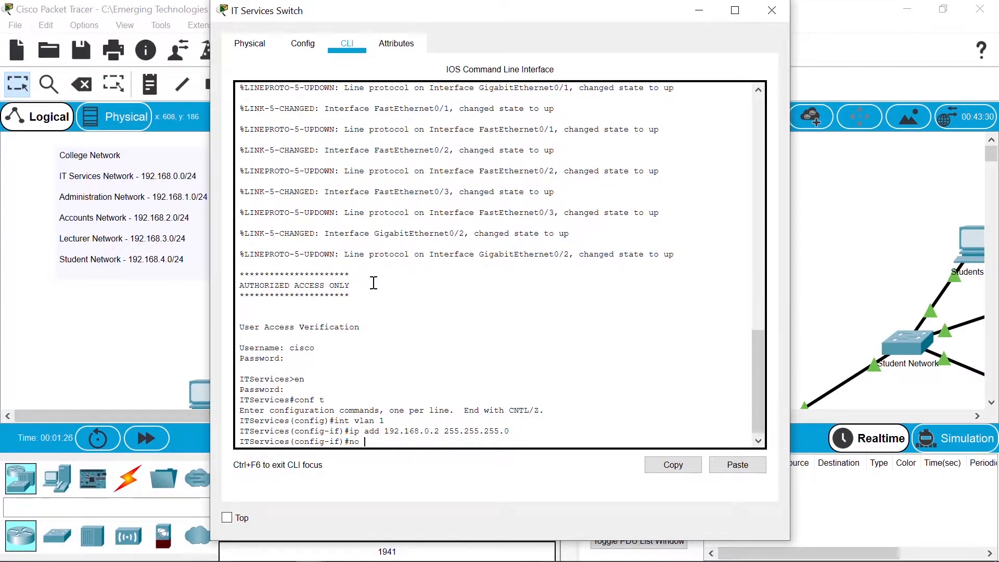
{"action": "key", "text": "Return"}
{"action": "type", "text": "exit"}
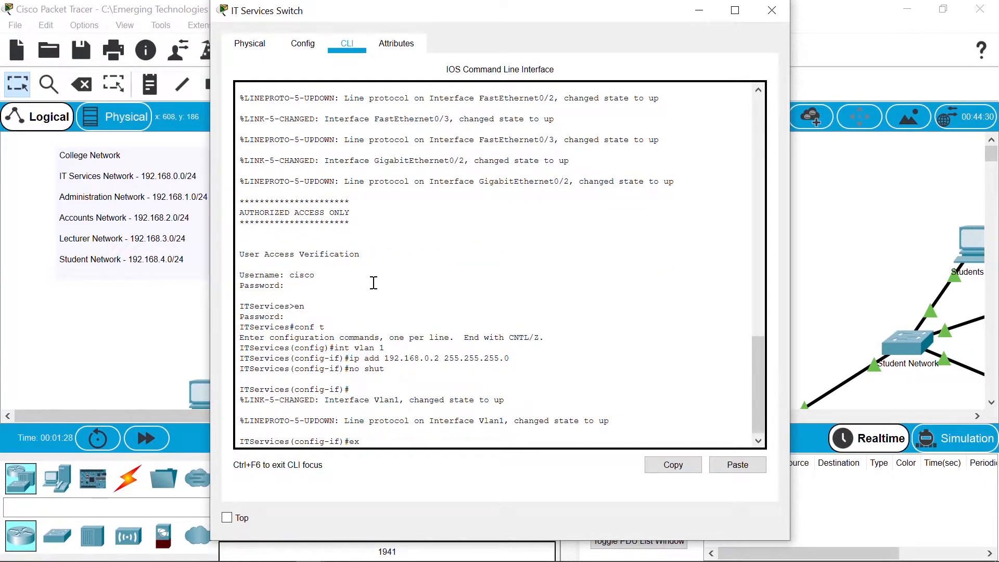
{"action": "key", "text": "Return"}
Step: Set the switch's default gateway to 192.168.0.1
{"action": "type", "text": "ip defau"}
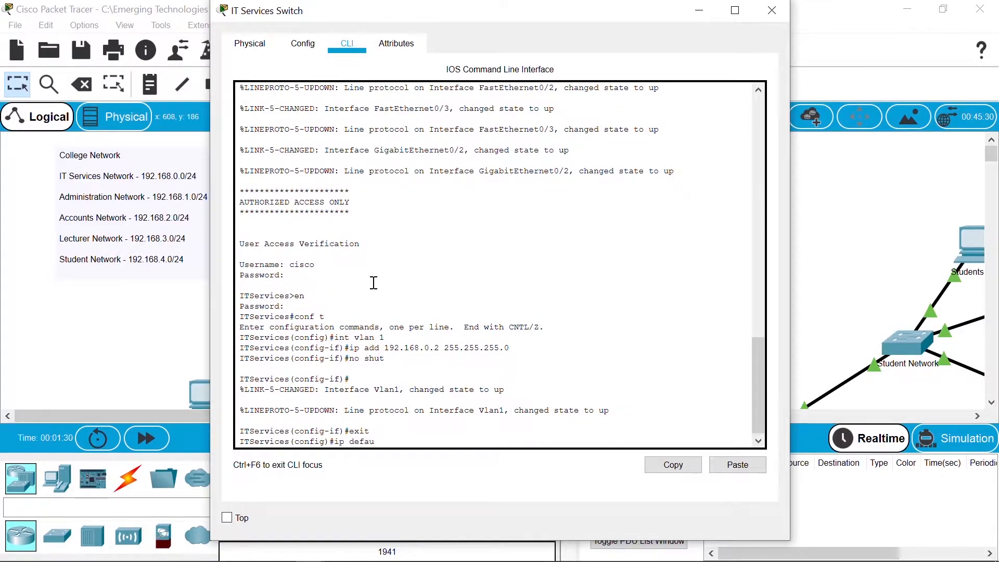
{"action": "type", "text": "lt-h"}
{"action": "key", "text": "BackSpace"}
{"action": "type", "text": "g"}
{"action": "key", "text": "Tab"}
{"action": "type", "text": "192.168.0.1"}
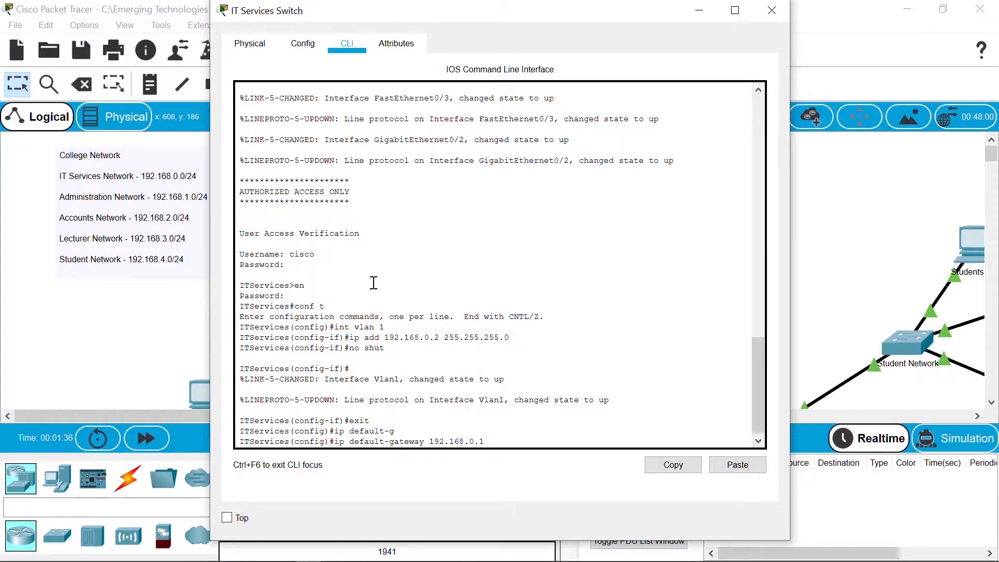
{"action": "key", "text": "Return"}
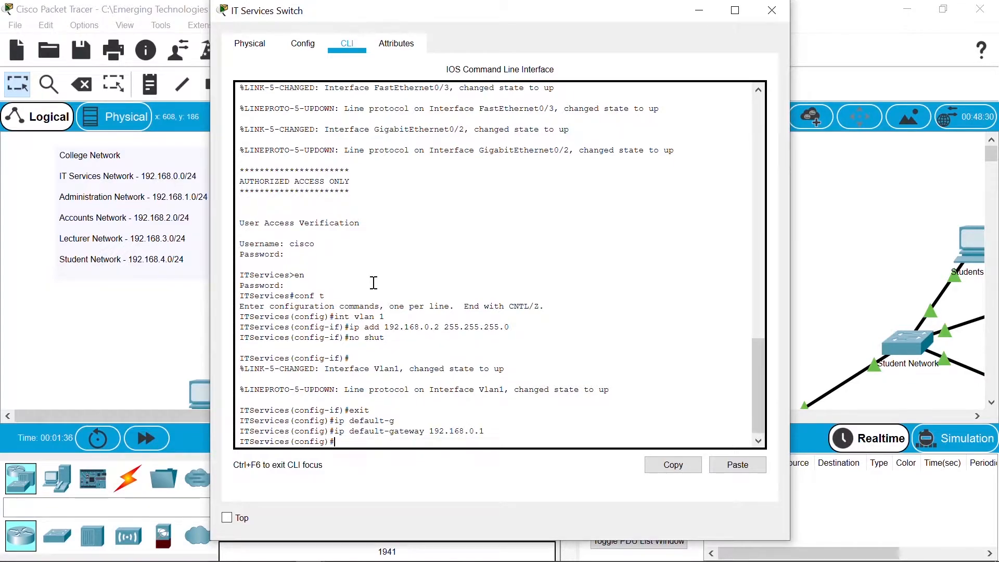
Step: Save the switch configuration with copy run start and close its window
{"action": "key", "text": "ctrl+z"}
{"action": "key", "text": "Return"}
{"action": "type", "text": "co"}
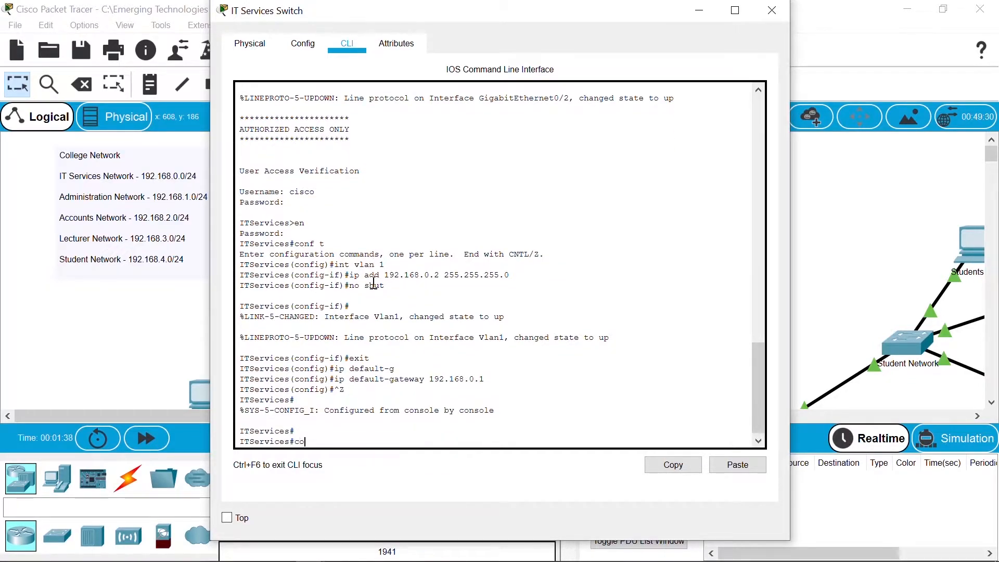
{"action": "type", "text": "py run start"}
{"action": "key", "text": "Return"}
{"action": "key", "text": "Return"}
{"action": "key", "text": "Return"}
{"action": "key", "text": "Return"}
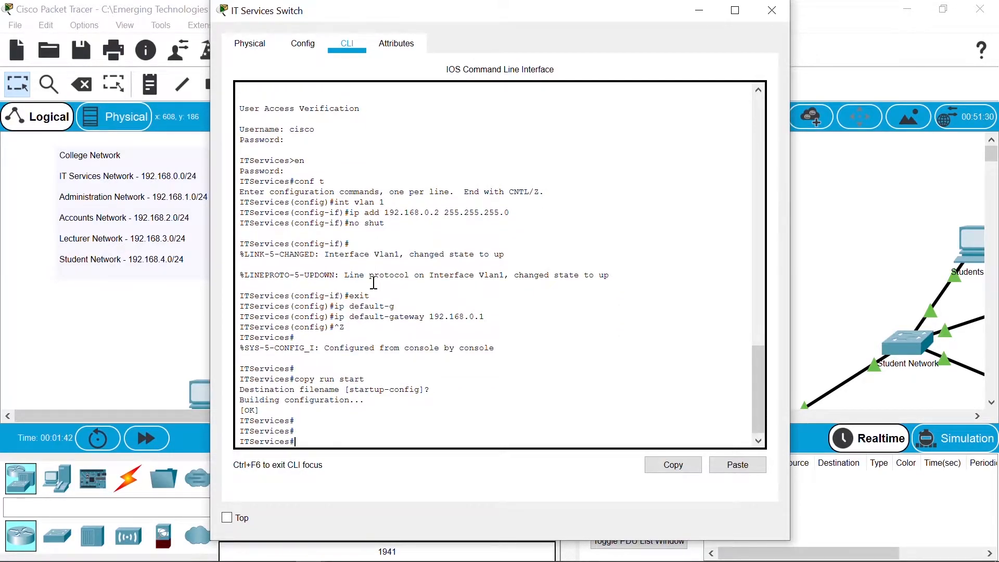
{"action": "left_click", "coordinate": [827, 210]}
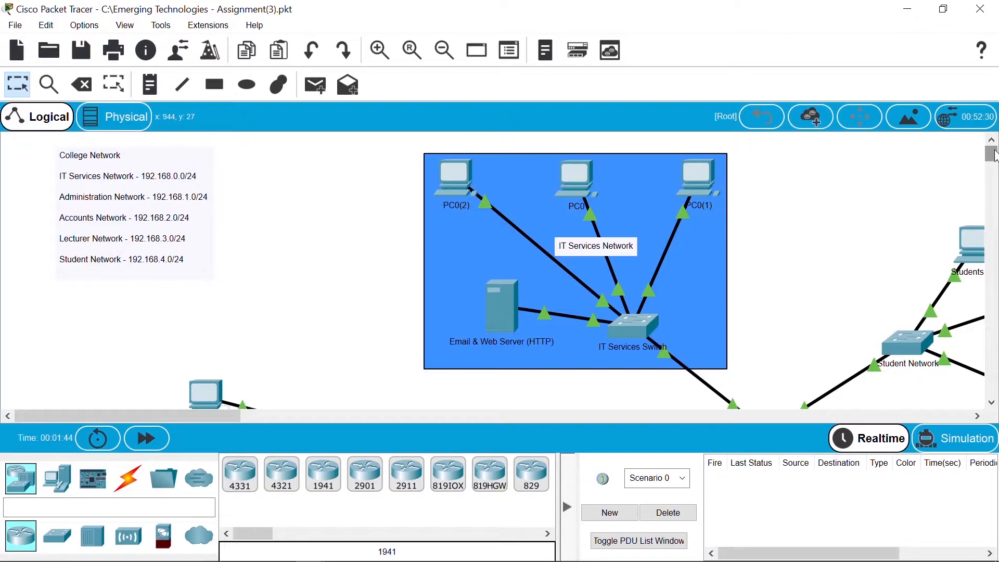
Step: Log into the Administration Network switch CLI, enable with the password, and enter global configuration
{"action": "scroll", "coordinate": [995, 156], "scroll_direction": "down", "scroll_amount": 4}
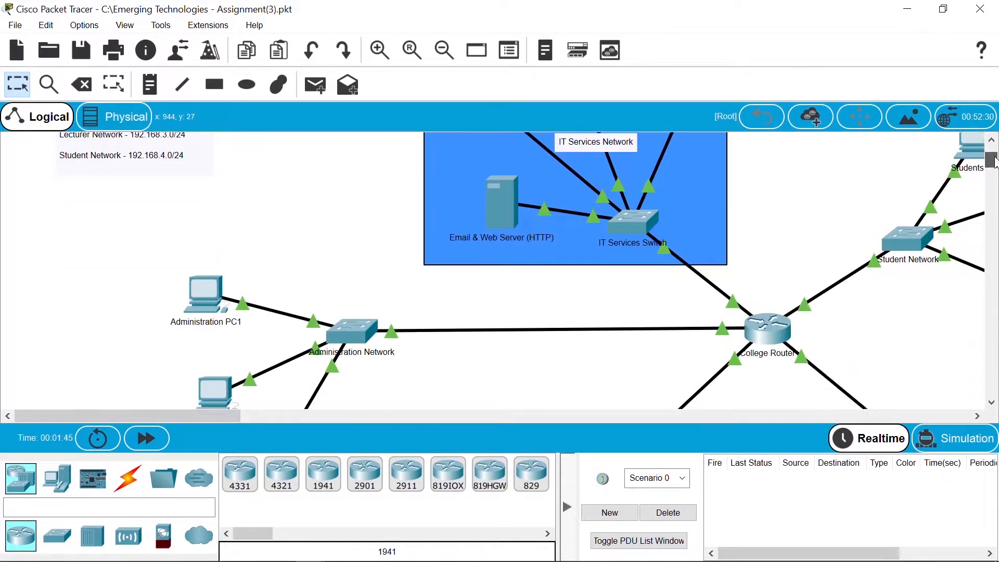
{"action": "left_click", "coordinate": [349, 314]}
{"action": "left_click", "coordinate": [348, 46]}
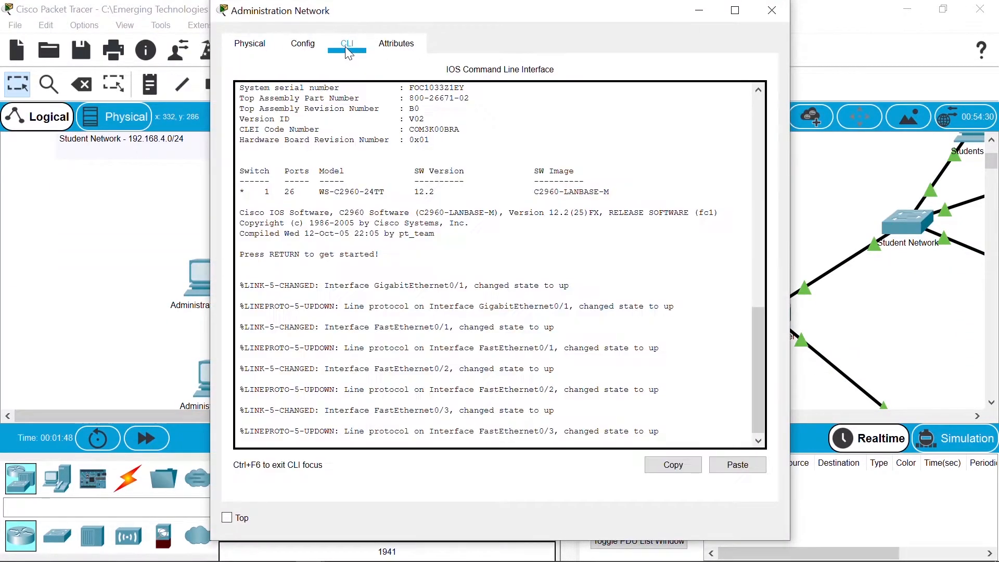
{"action": "key", "text": "Return"}
{"action": "type", "text": "cisc"}
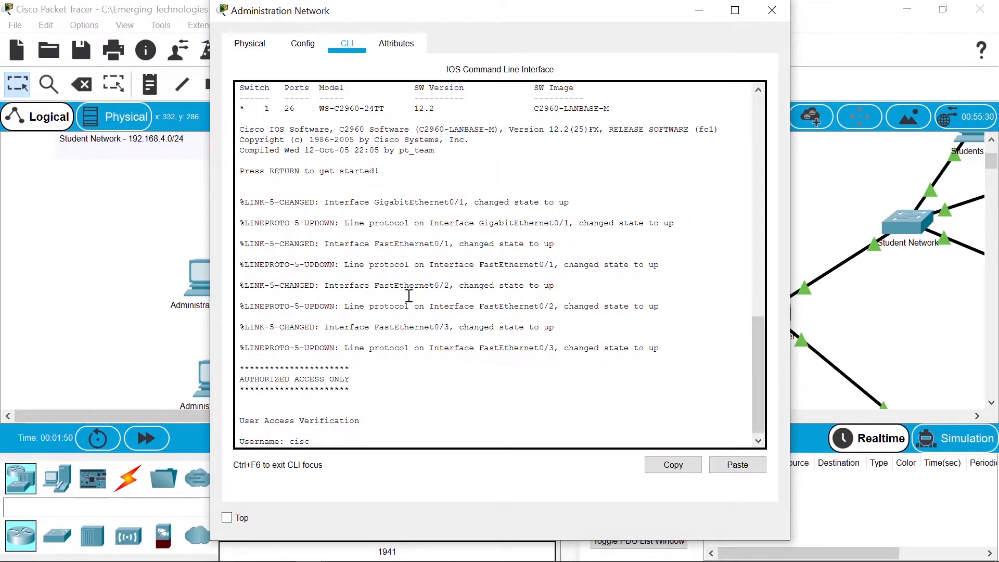
{"action": "type", "text": "o"}
{"action": "key", "text": "Return"}
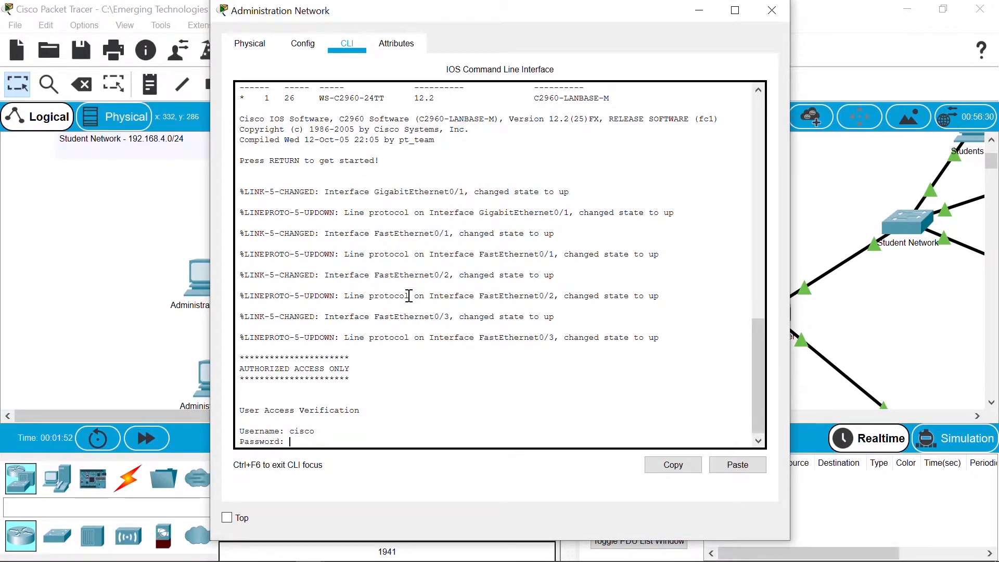
{"action": "type", "text": "cisco"}
{"action": "key", "text": "Return"}
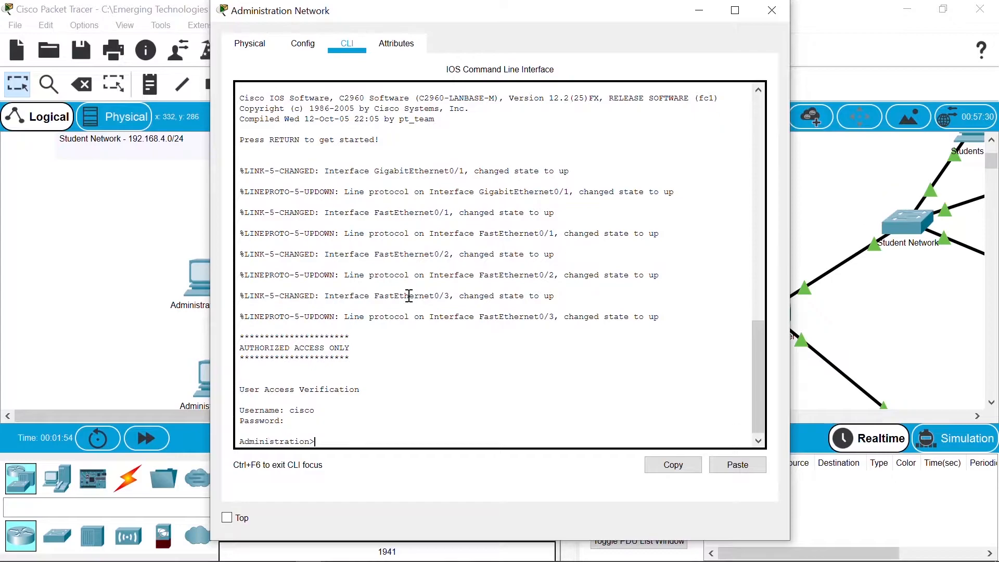
{"action": "type", "text": "en"}
{"action": "key", "text": "Return"}
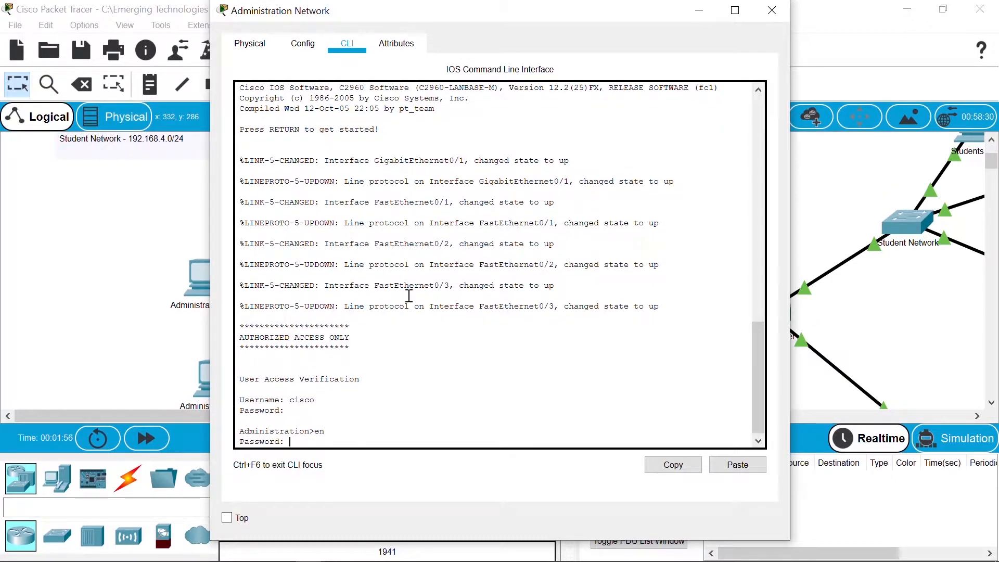
{"action": "type", "text": "cisco"}
{"action": "key", "text": "Return"}
{"action": "type", "text": "conf t"}
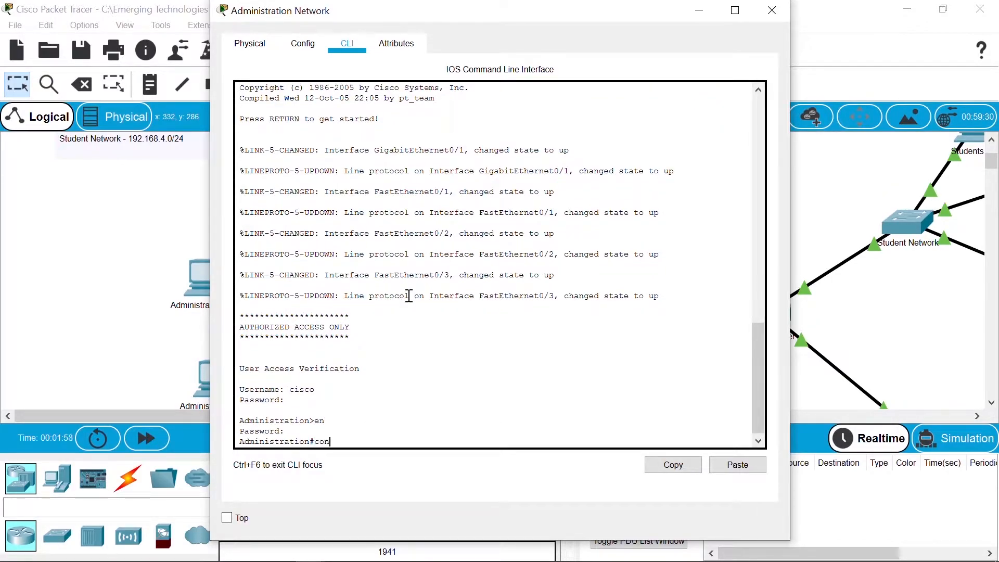
{"action": "key", "text": "Return"}
Step: Give the switch's VLAN 1 interface 192.168.1.2/24 and bring it up
{"action": "type", "text": "int vlan 1"}
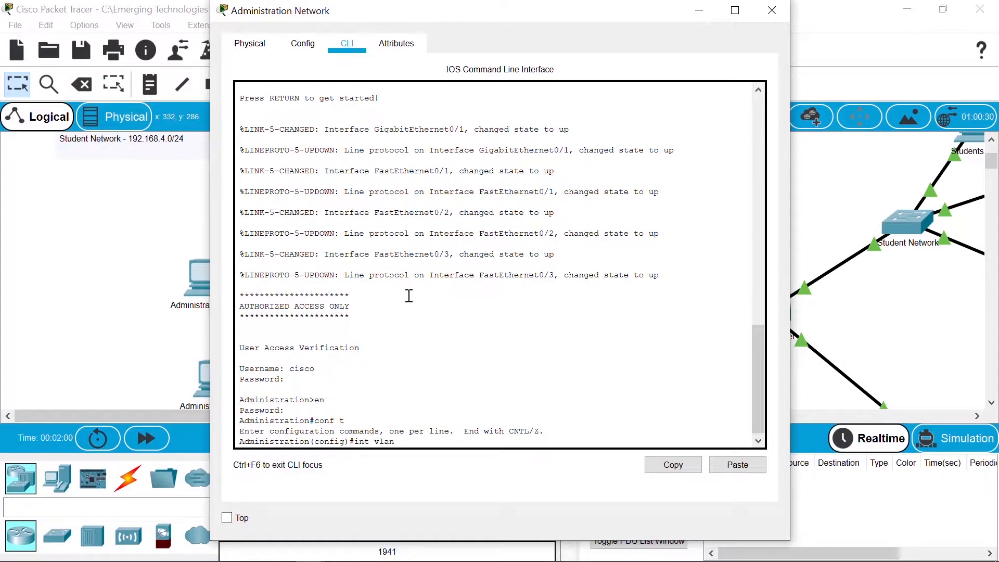
{"action": "key", "text": "Return"}
{"action": "type", "text": "ip add 192.168.1.2 255.255.255.0"}
{"action": "key", "text": "Return"}
{"action": "type", "text": "no shu"}
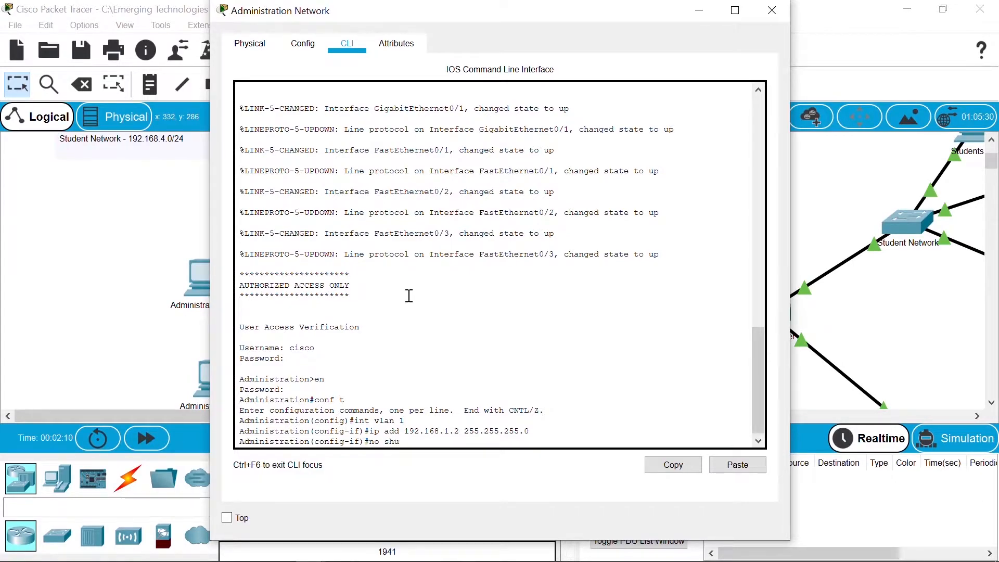
{"action": "type", "text": "t"}
{"action": "key", "text": "Return"}
{"action": "key", "text": "Return"}
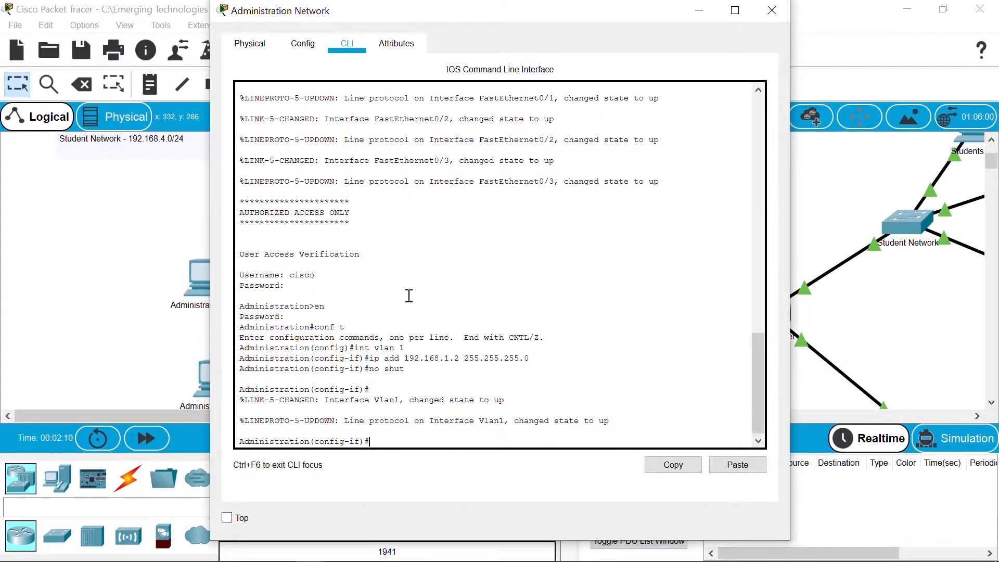
{"action": "key", "text": "Return"}
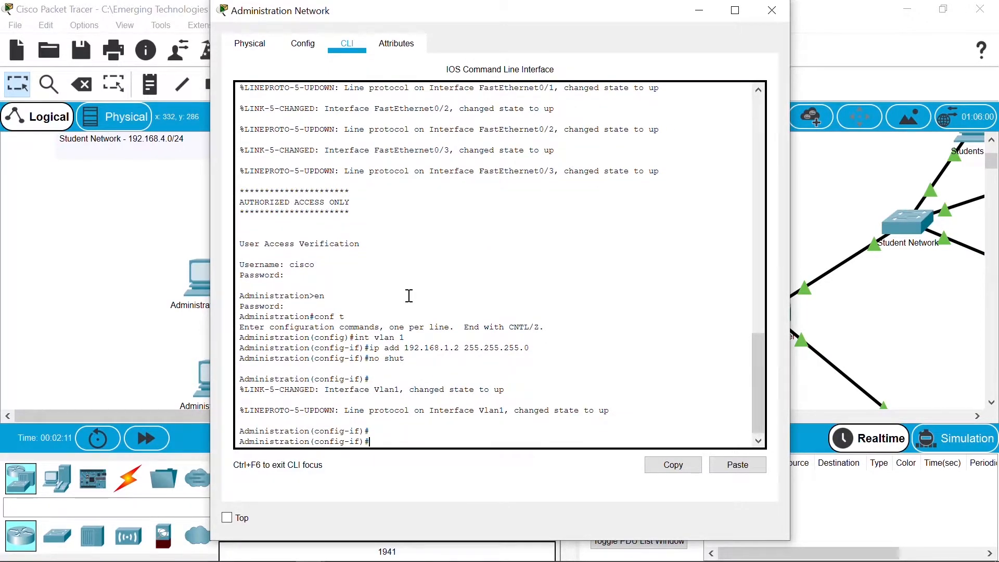
Step: Exit interface mode and set the Administration switch's default gateway to 192.168.1.1
{"action": "type", "text": "exit"}
{"action": "key", "text": "Return"}
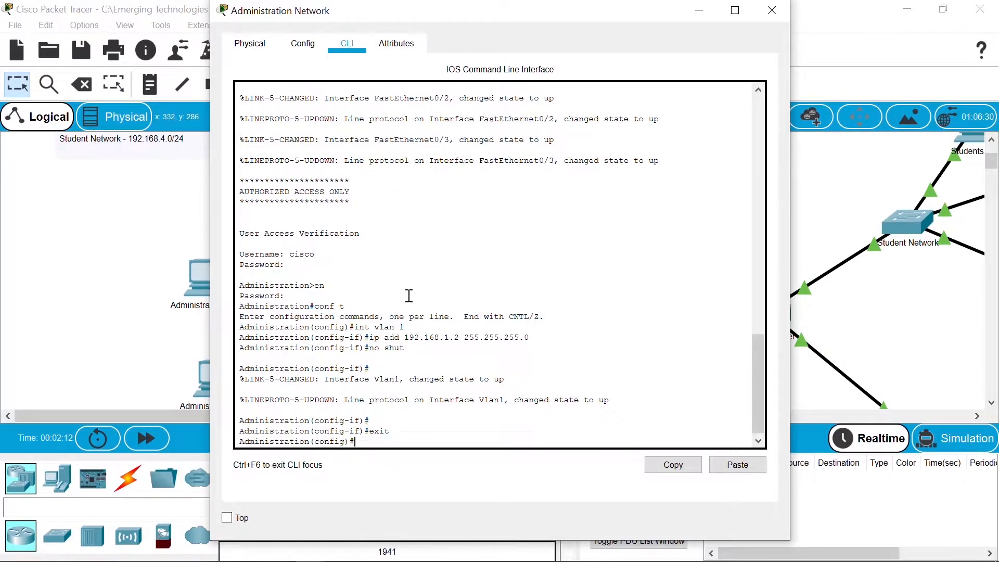
{"action": "type", "text": "ip defa"}
{"action": "key", "text": "Tab"}
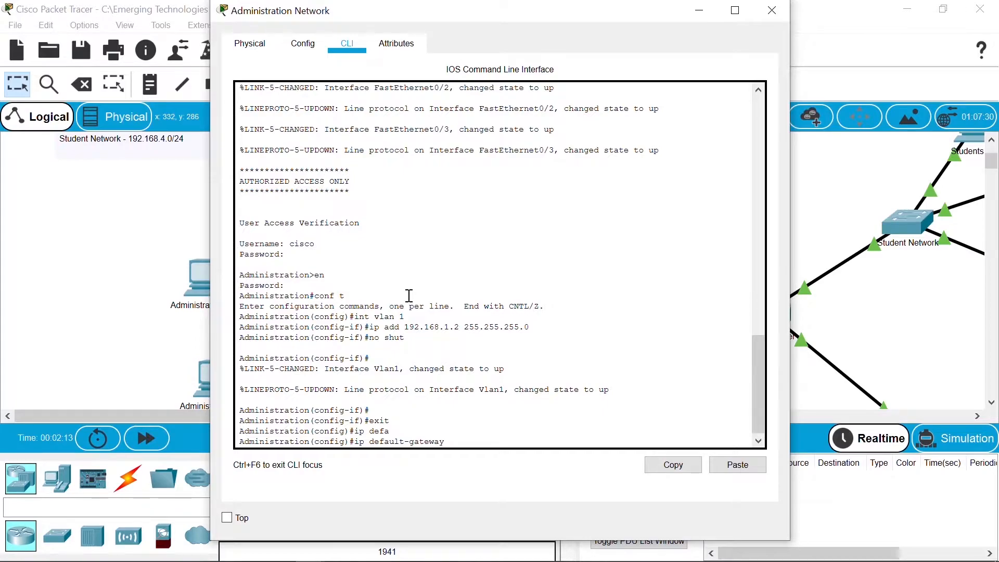
{"action": "type", "text": "1"}
{"action": "type", "text": "92.168."}
{"action": "type", "text": "1.1"}
{"action": "key", "text": "Return"}
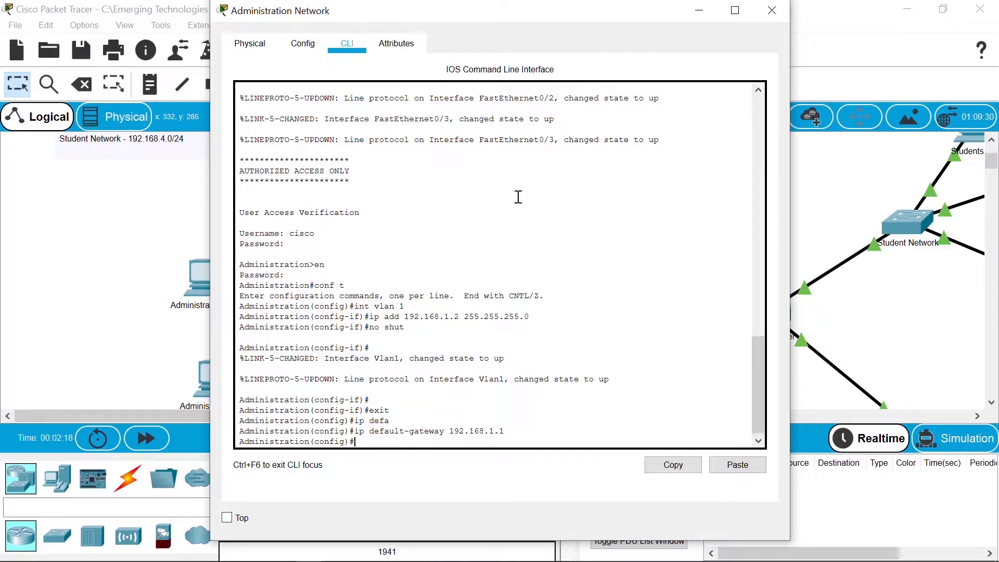
Step: Save the Administration switch's running config to startup-config with copy run start
{"action": "key", "text": "ctrl+z"}
{"action": "key", "text": "Return"}
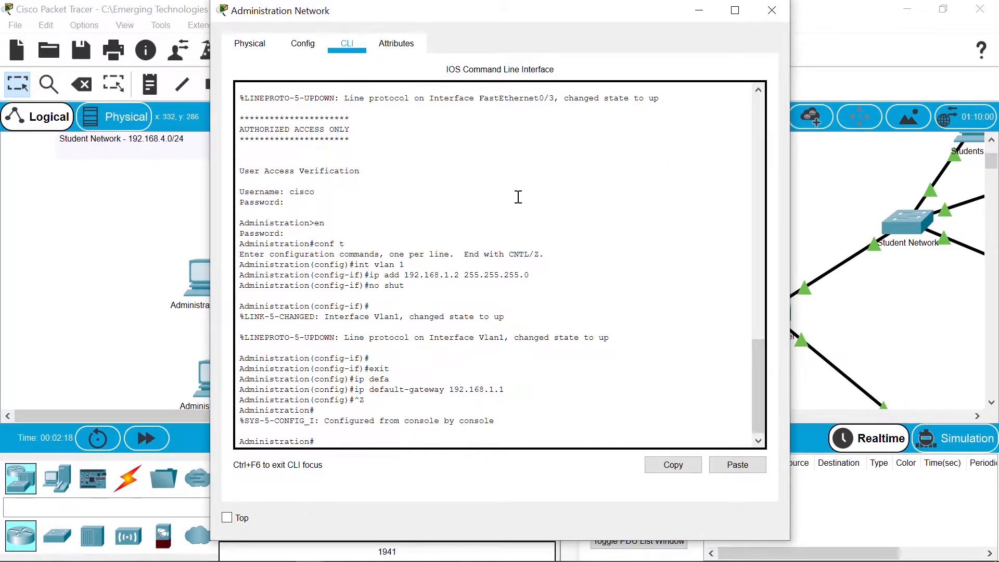
{"action": "key", "text": "Return"}
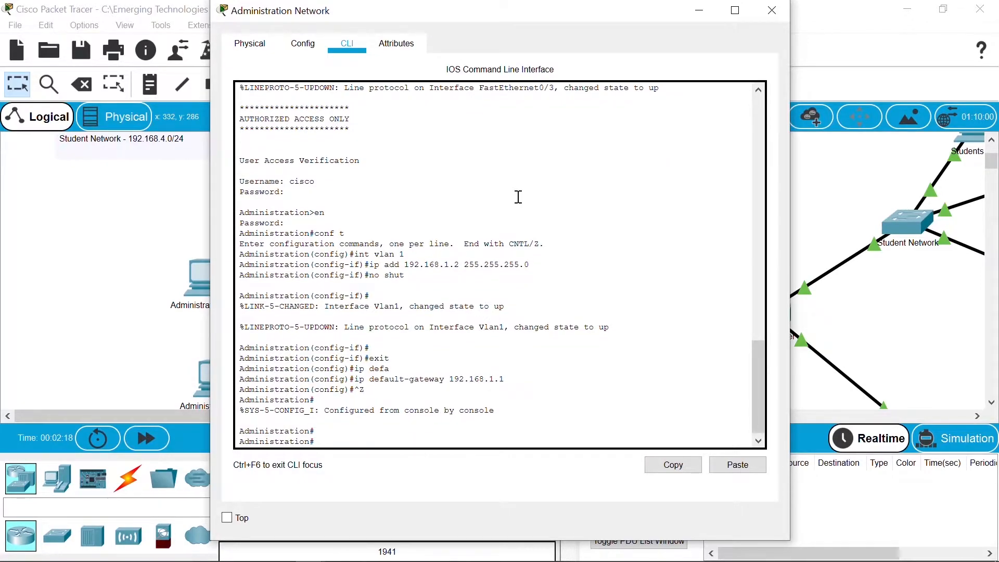
{"action": "type", "text": "copy run s"}
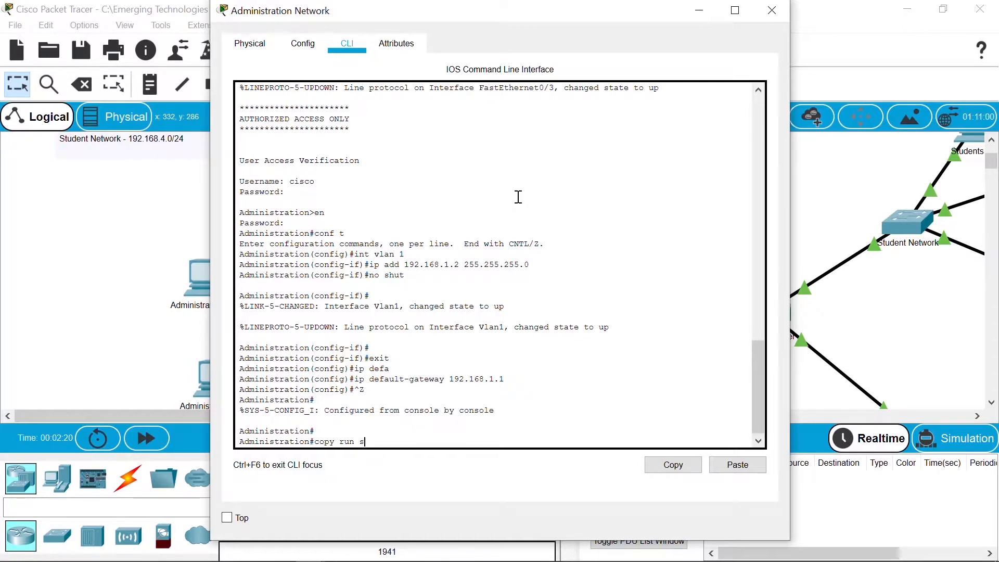
{"action": "type", "text": "tart"}
{"action": "key", "text": "Return"}
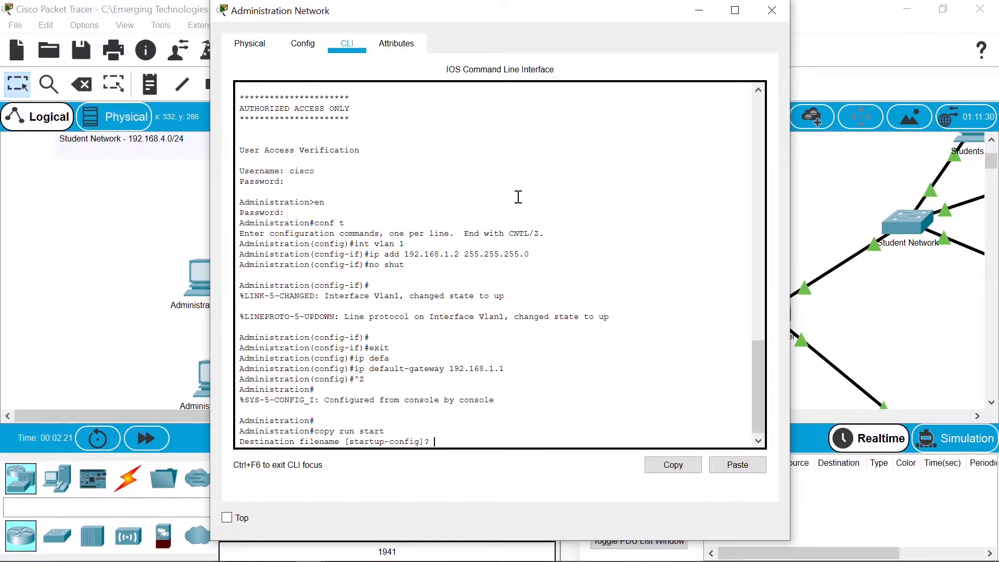
{"action": "key", "text": "Return"}
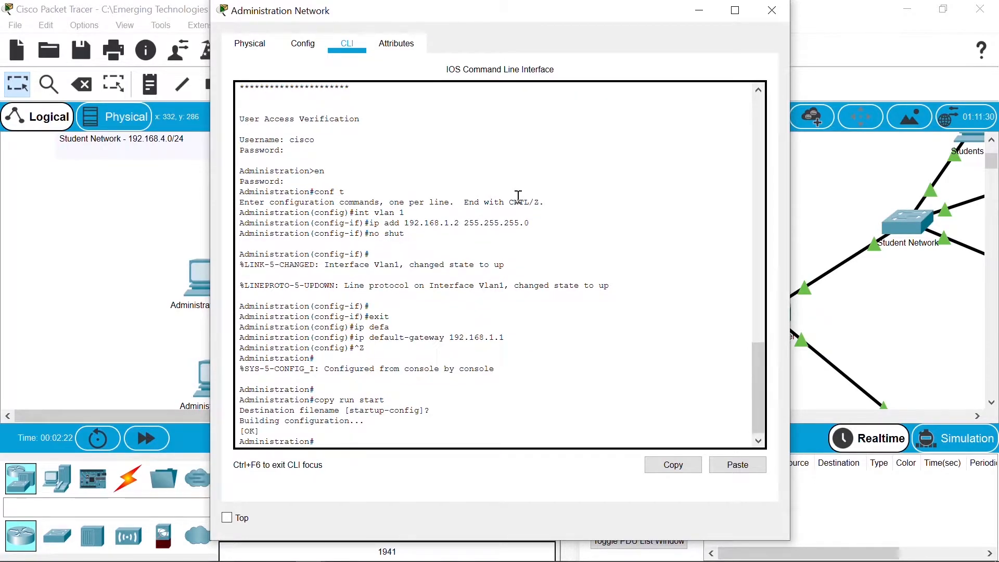
{"action": "key", "text": "Return"}
{"action": "key", "text": "Return"}
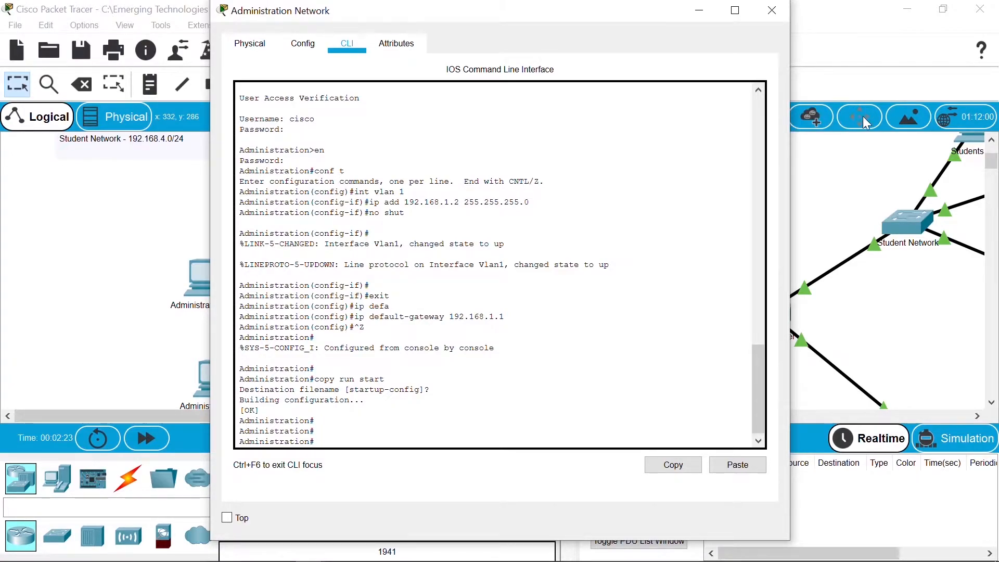
Step: Open the Accounts Network switch's CLI, log in and enter privileged mode
{"action": "left_click", "coordinate": [839, 186]}
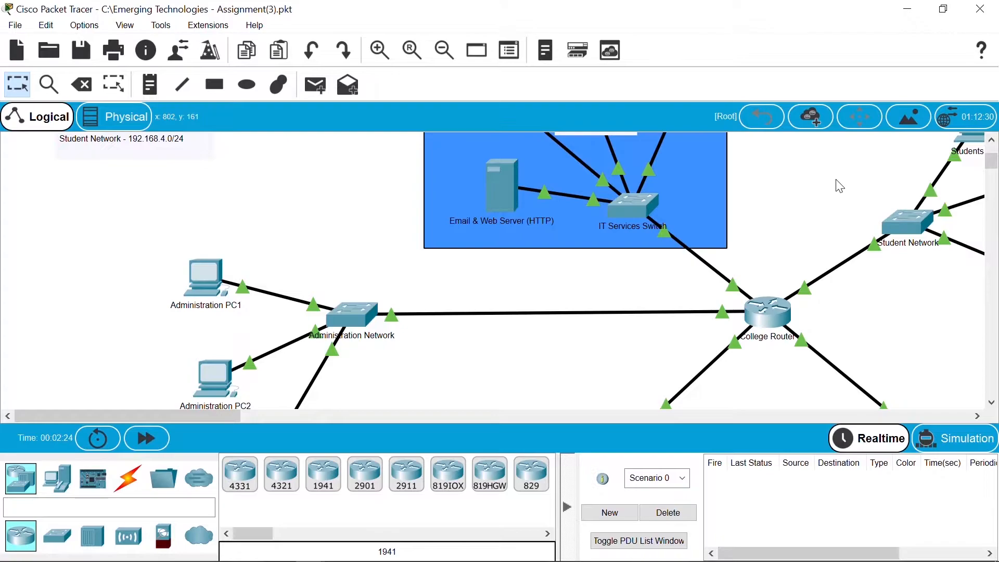
{"action": "scroll", "coordinate": [992, 161], "scroll_direction": "up", "scroll_amount": 3}
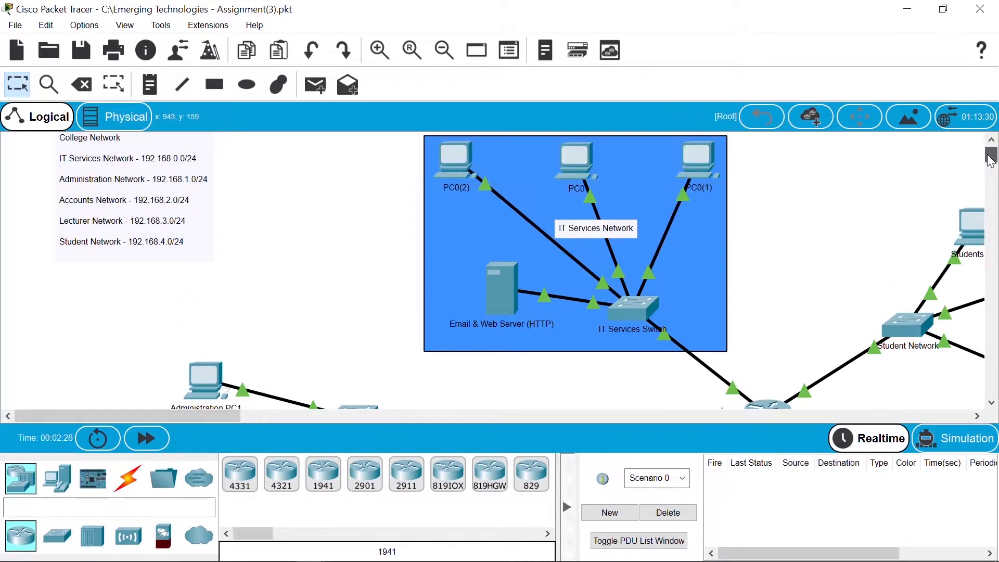
{"action": "scroll", "coordinate": [900, 210], "scroll_direction": "down", "scroll_amount": 8}
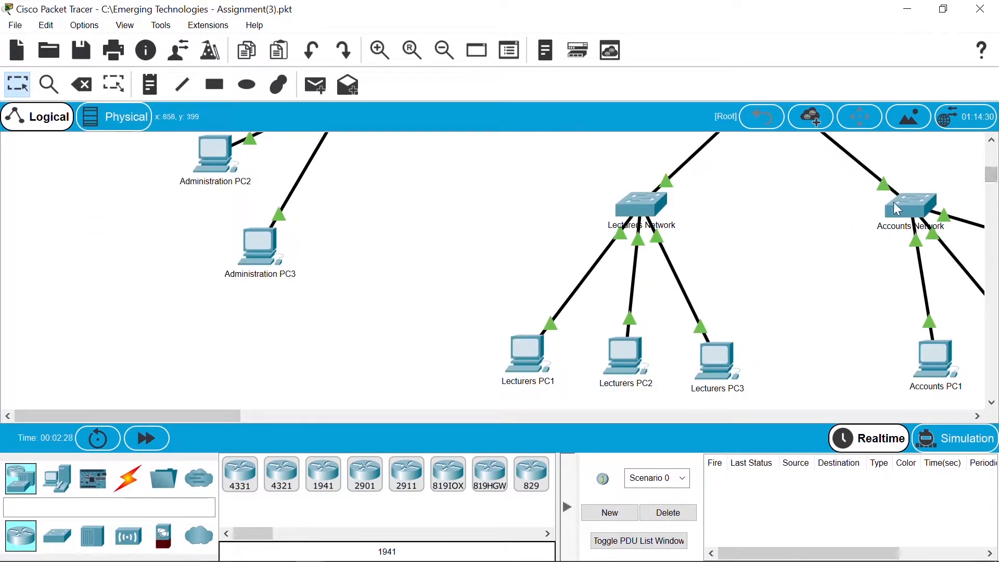
{"action": "left_click", "coordinate": [899, 210]}
{"action": "left_click", "coordinate": [344, 46]}
{"action": "key", "text": "Return"}
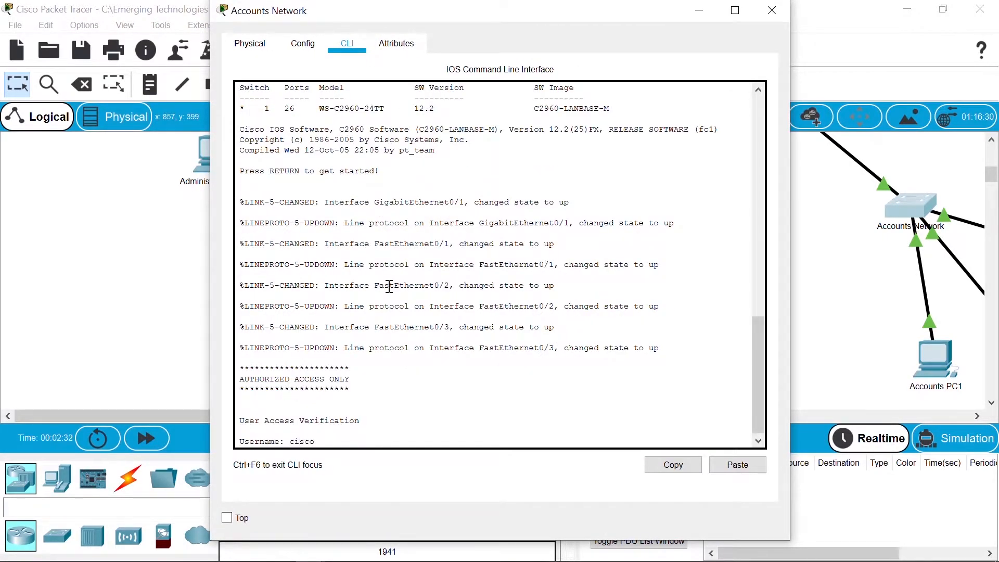
{"action": "key", "text": "Return"}
{"action": "key", "text": "Return"}
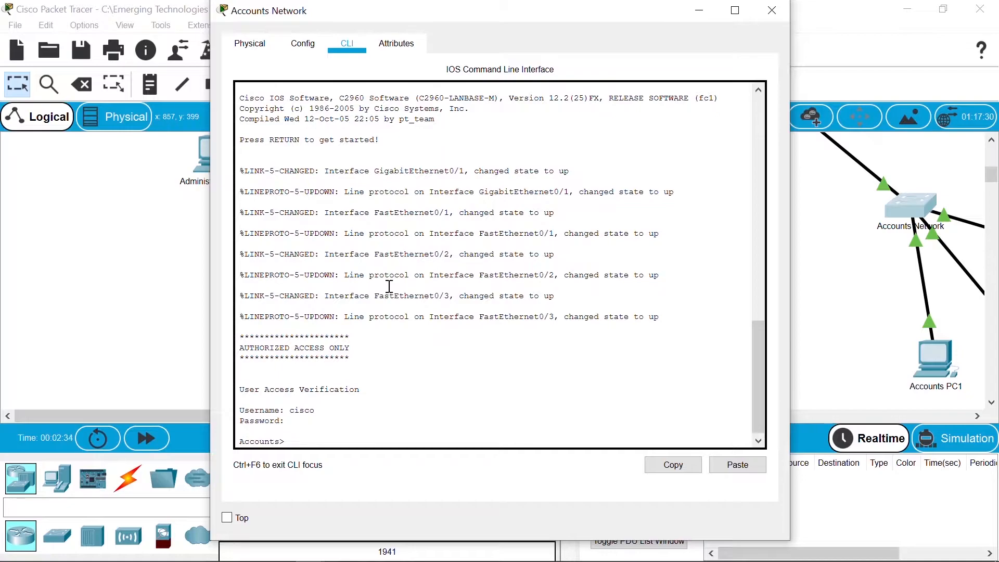
{"action": "type", "text": "en"}
{"action": "key", "text": "Return"}
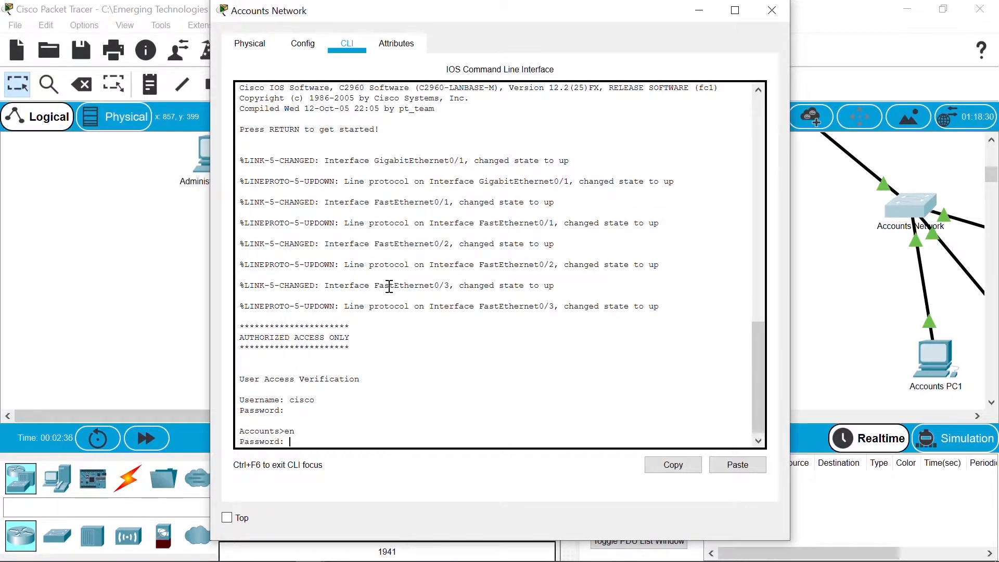
{"action": "key", "text": "Return"}
Step: Give VLAN 1 the address 192.168.2.2 255.255.255.0 and bring it up with no shut
{"action": "type", "text": "conf"}
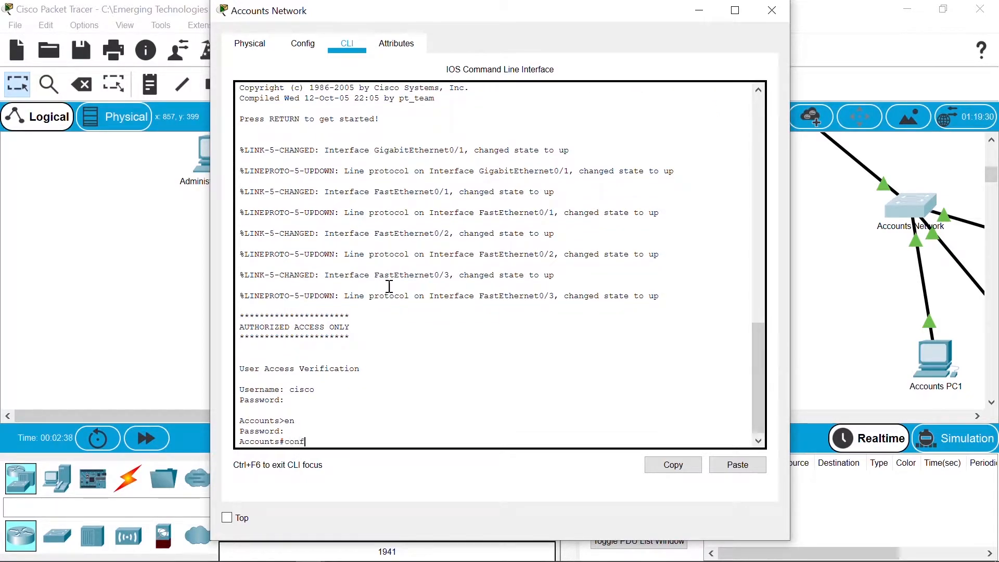
{"action": "type", "text": " t"}
{"action": "key", "text": "Return"}
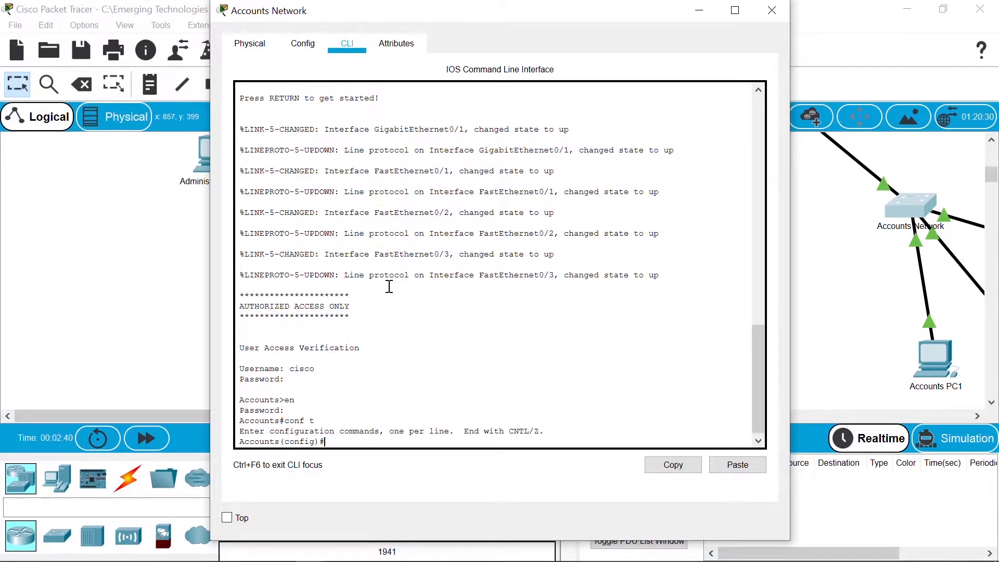
{"action": "type", "text": "int vlan 1"}
{"action": "key", "text": "Return"}
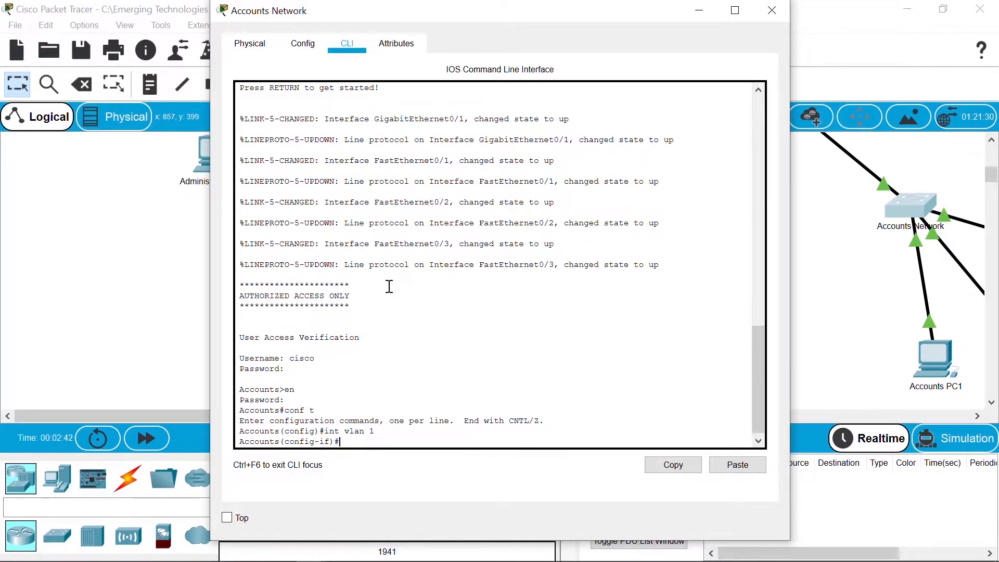
{"action": "type", "text": "ip add 1"}
{"action": "type", "text": "5.25"}
{"action": "key", "text": "BackSpace"}
{"action": "key", "text": "BackSpace"}
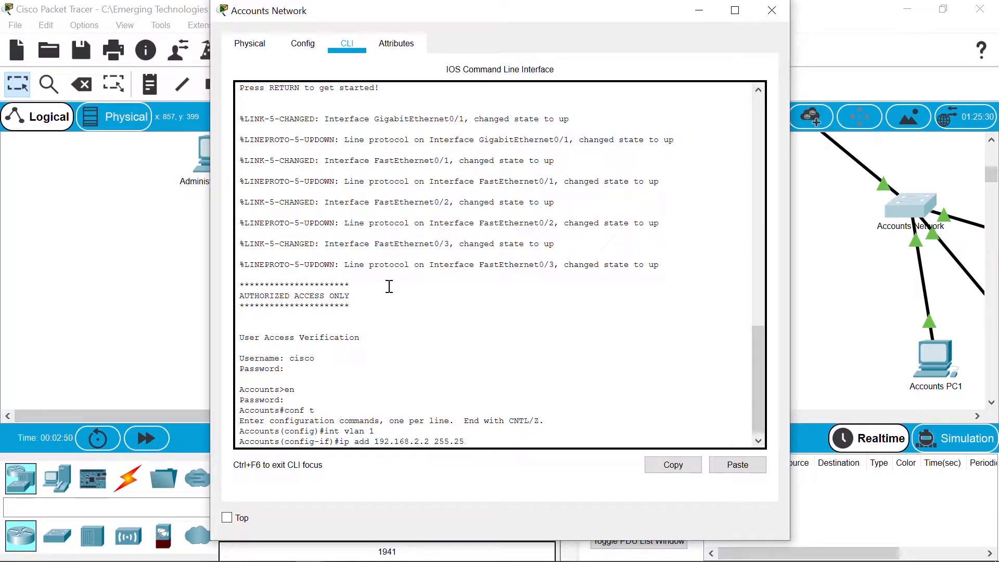
{"action": "type", "text": "5.255.0"}
{"action": "key", "text": "Return"}
{"action": "type", "text": "no shut"}
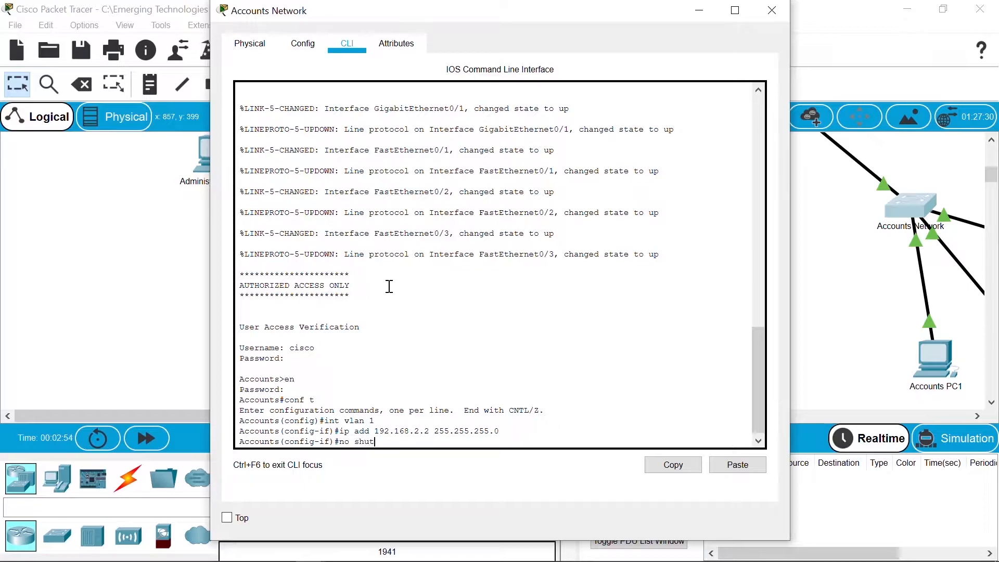
{"action": "key", "text": "Return"}
{"action": "key", "text": "Return"}
{"action": "key", "text": "Return"}
{"action": "type", "text": "exit"}
Step: Set default gateway 192.168.2.1 and save the running config to startup-config
{"action": "key", "text": "Return"}
{"action": "type", "text": "ip def"}
{"action": "key", "text": "Tab"}
{"action": "type", "text": "192.168.2.1"}
{"action": "key", "text": "Return"}
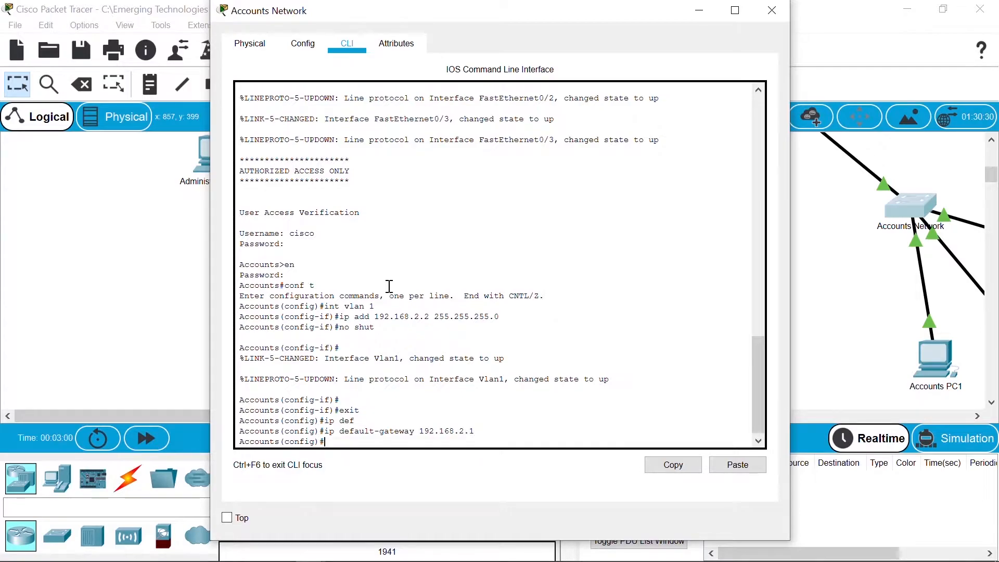
{"action": "key", "text": "ctrl+z"}
{"action": "key", "text": "Return"}
{"action": "type", "text": "copy"}
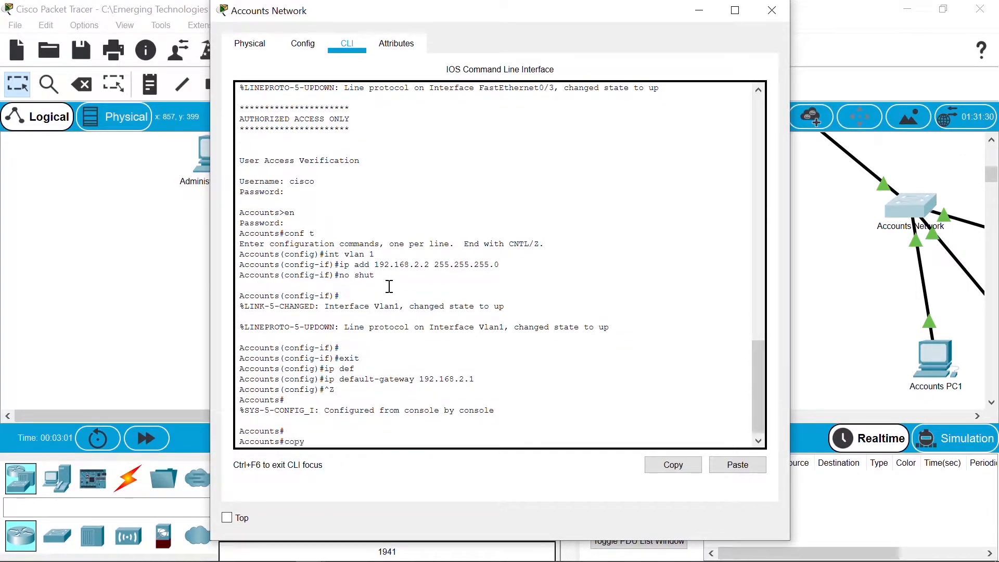
{"action": "type", "text": " run start"}
{"action": "key", "text": "Return"}
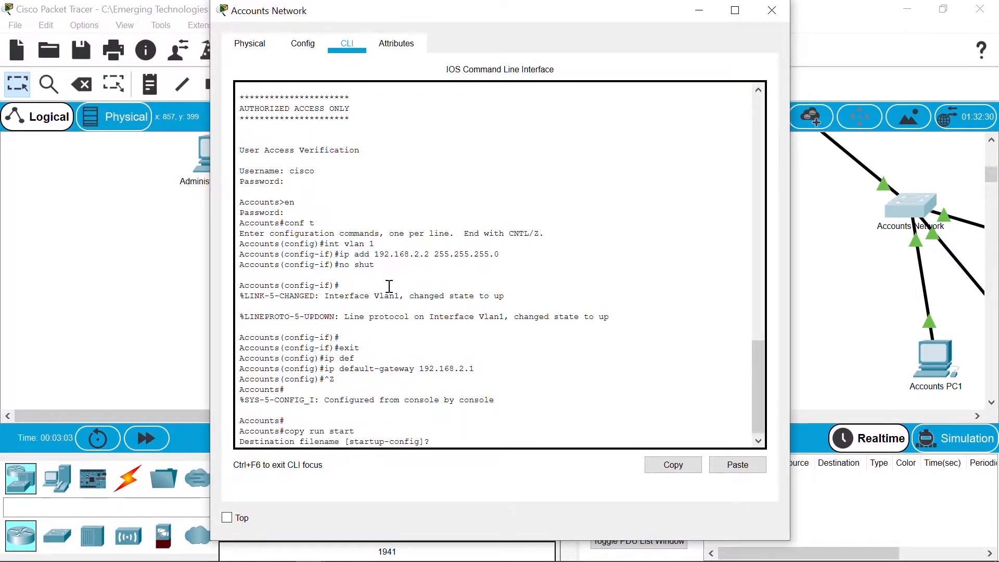
{"action": "key", "text": "Return"}
{"action": "key", "text": "Return"}
{"action": "key", "text": "Return"}
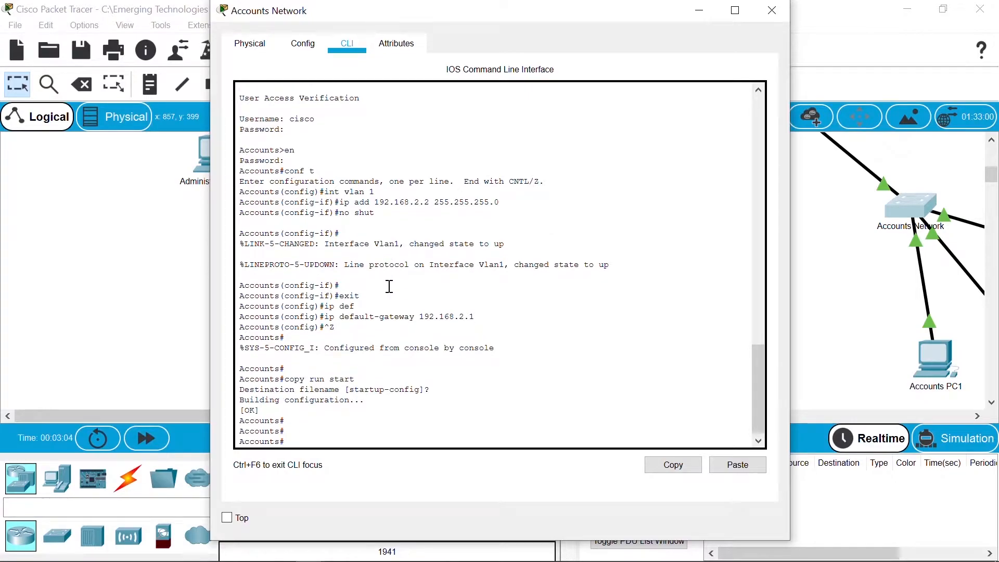
{"action": "left_click", "coordinate": [865, 261]}
Step: Open the Lecturers Network switch's CLI, log in and enter privileged mode
{"action": "left_click", "coordinate": [647, 198]}
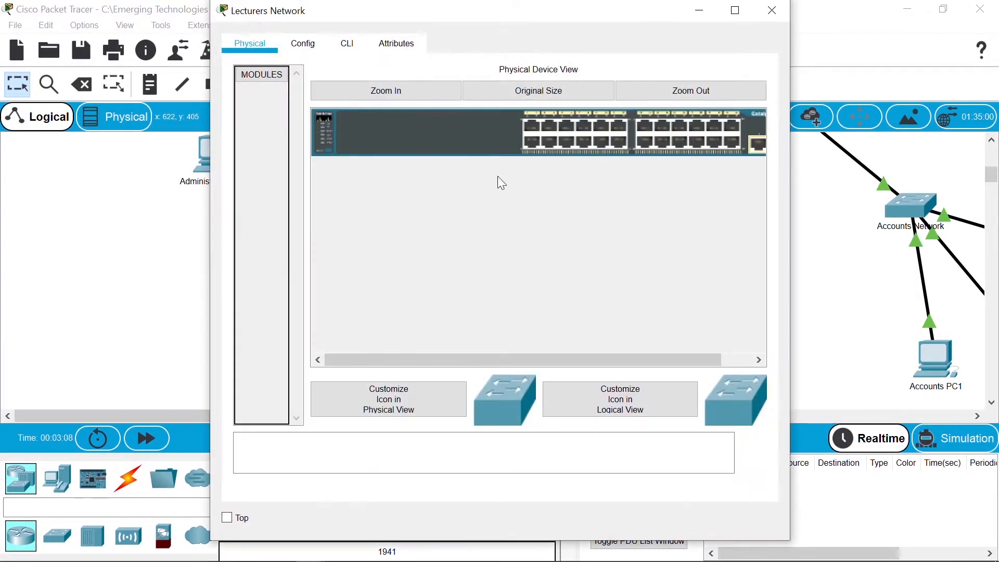
{"action": "left_click", "coordinate": [347, 44]}
{"action": "key", "text": "Return"}
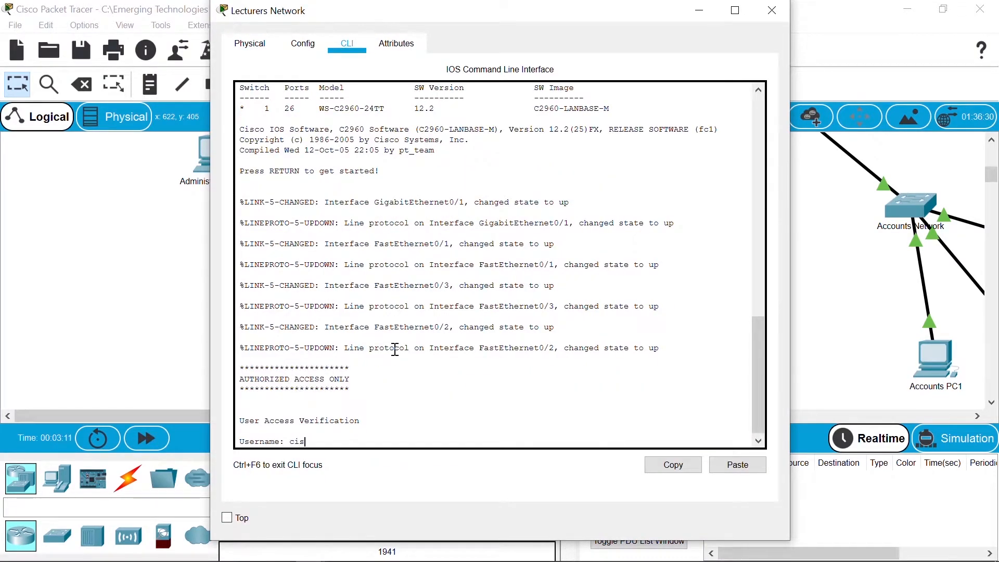
{"action": "type", "text": "cisco"}
{"action": "key", "text": "Return"}
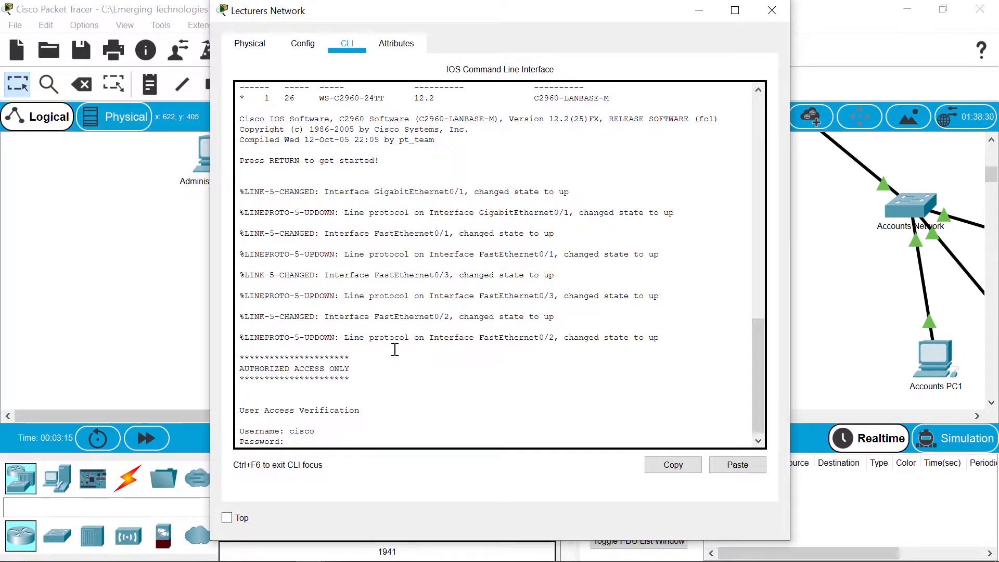
{"action": "key", "text": "Return"}
{"action": "type", "text": "en"}
{"action": "key", "text": "Return"}
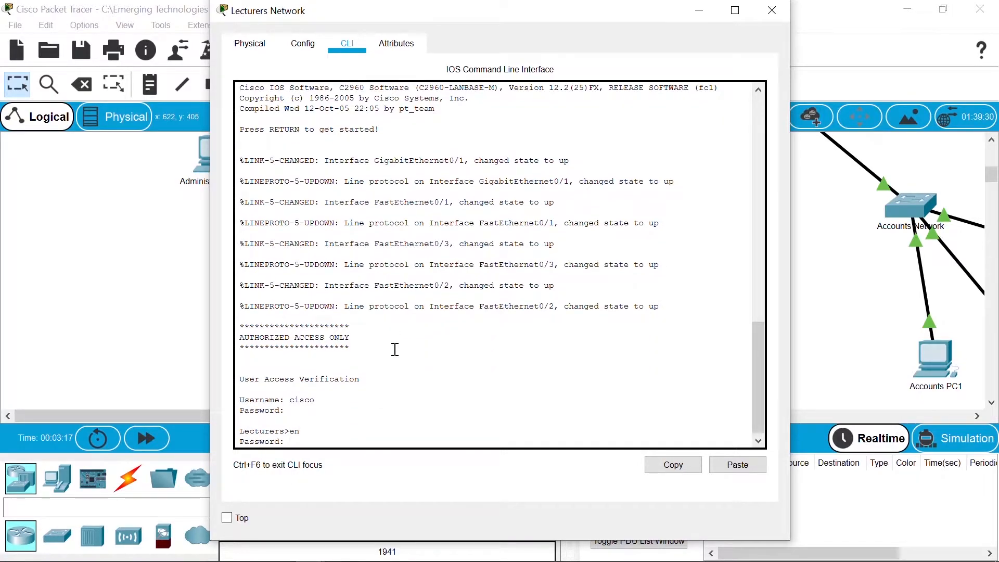
{"action": "key", "text": "Return"}
Step: Give VLAN 1 the address 192.168.3.2 255.255.255.0 and bring it up with no shut
{"action": "type", "text": "conf t"}
{"action": "key", "text": "Return"}
{"action": "type", "text": "int vlan 1"}
{"action": "key", "text": "Return"}
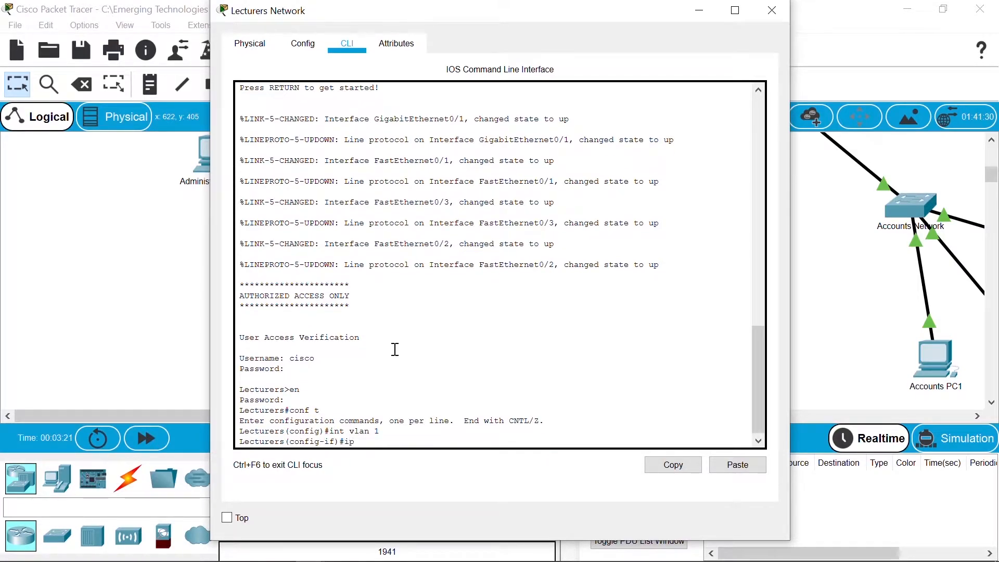
{"action": "type", "text": "ip add 192.168.3."}
{"action": "key", "text": "Return"}
{"action": "type", "text": "no shut"}
{"action": "key", "text": "Return"}
{"action": "key", "text": "Return"}
{"action": "type", "text": "exit"}
{"action": "key", "text": "Return"}
{"action": "key", "text": "Return"}
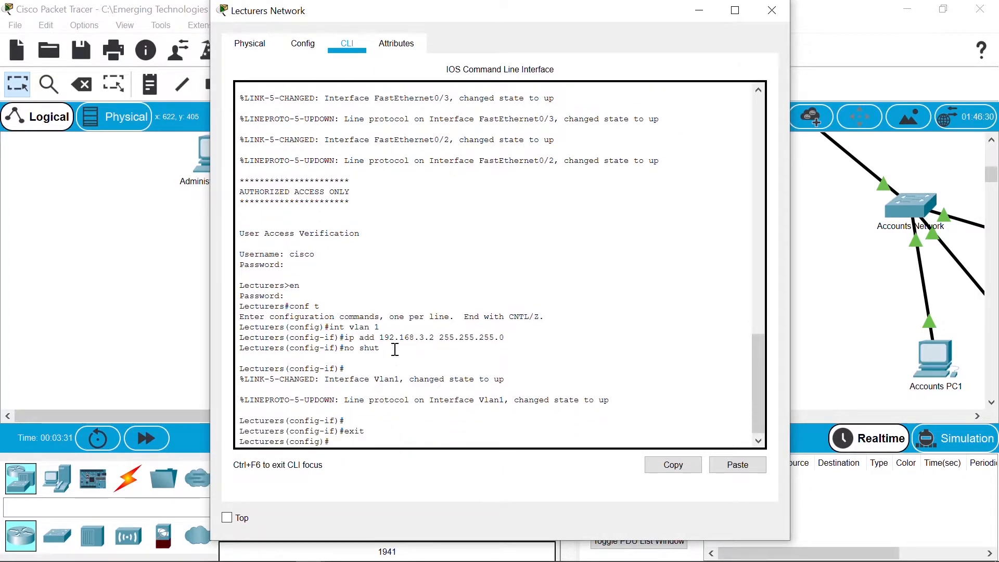
Step: Set default gateway 192.168.3.1 and save the running config to startup-config
{"action": "type", "text": "ip def"}
{"action": "key", "text": "Tab"}
{"action": "type", "text": "192.15"}
{"action": "key", "text": "BackSpace"}
{"action": "type", "text": "68.3"}
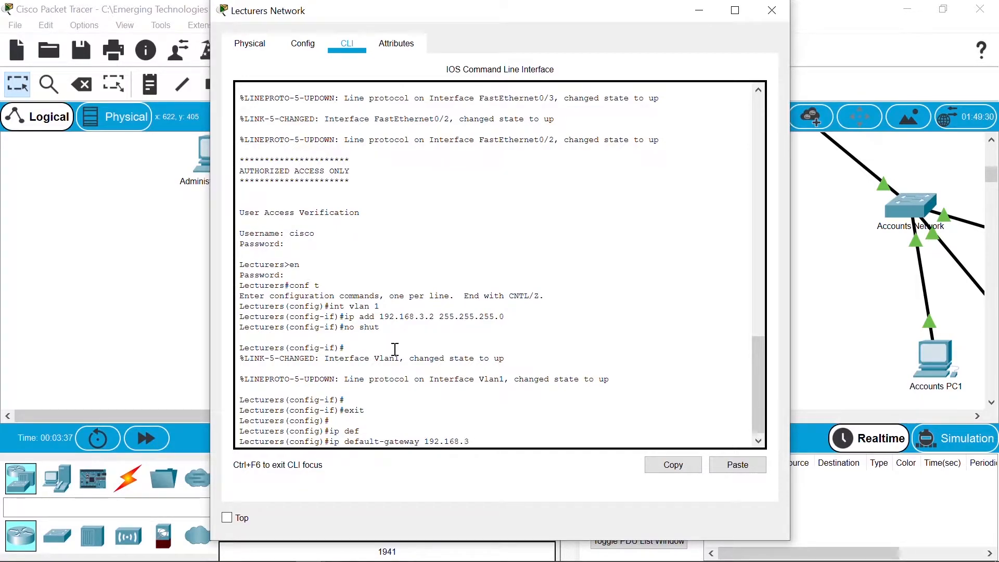
{"action": "key", "text": "Return"}
{"action": "key", "text": "Return"}
{"action": "key", "text": "ctrl+z"}
{"action": "key", "text": "Return"}
{"action": "type", "text": "cturers#c"}
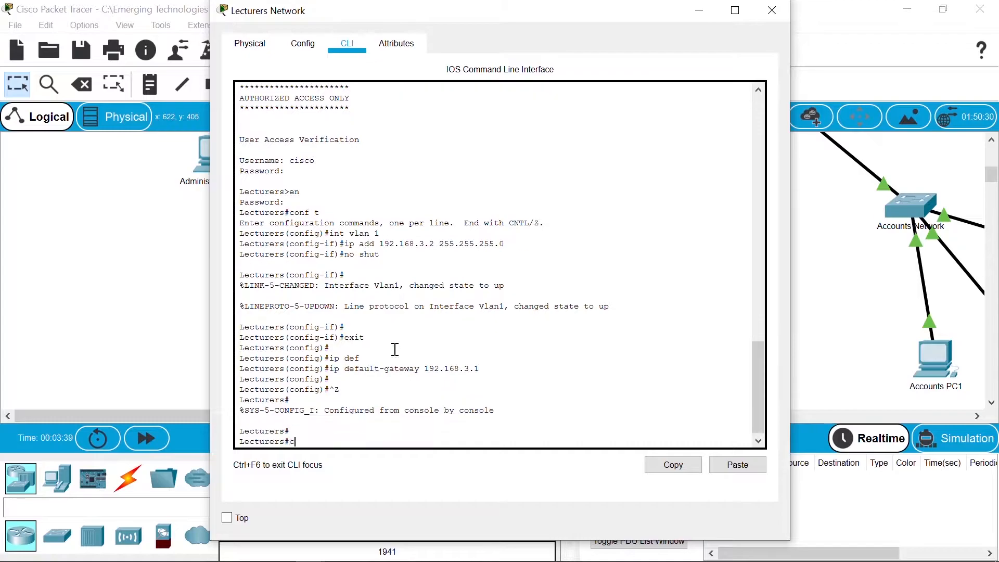
{"action": "type", "text": "opy run start"}
{"action": "key", "text": "Return"}
{"action": "key", "text": "Return"}
{"action": "key", "text": "Return"}
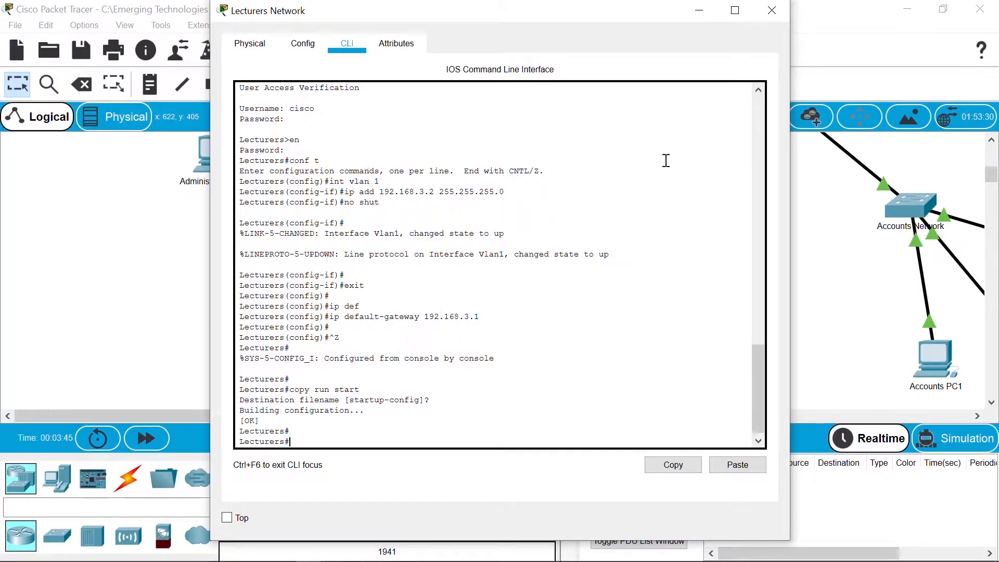
Step: Open the Student Network switch's CLI, log in and enter privileged mode
{"action": "left_click", "coordinate": [768, 15]}
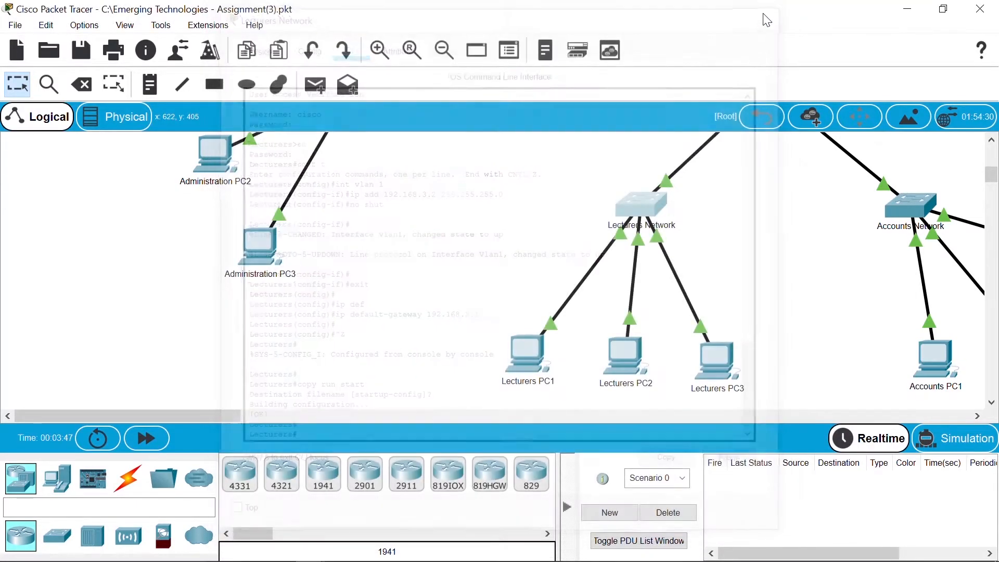
{"action": "left_click_drag", "start_coordinate": [993, 175], "coordinate": [994, 159]}
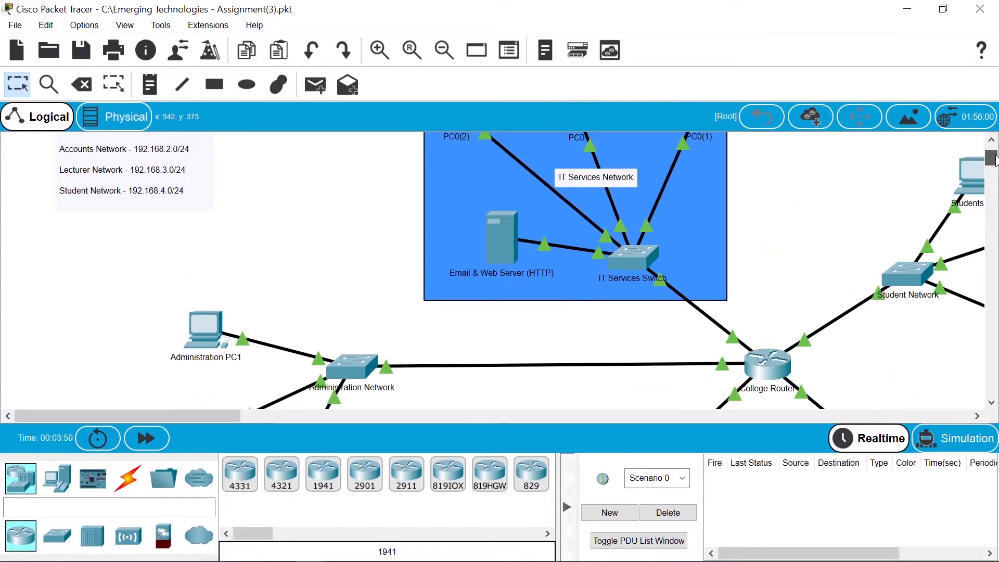
{"action": "left_click", "coordinate": [908, 286]}
{"action": "left_click", "coordinate": [347, 44]}
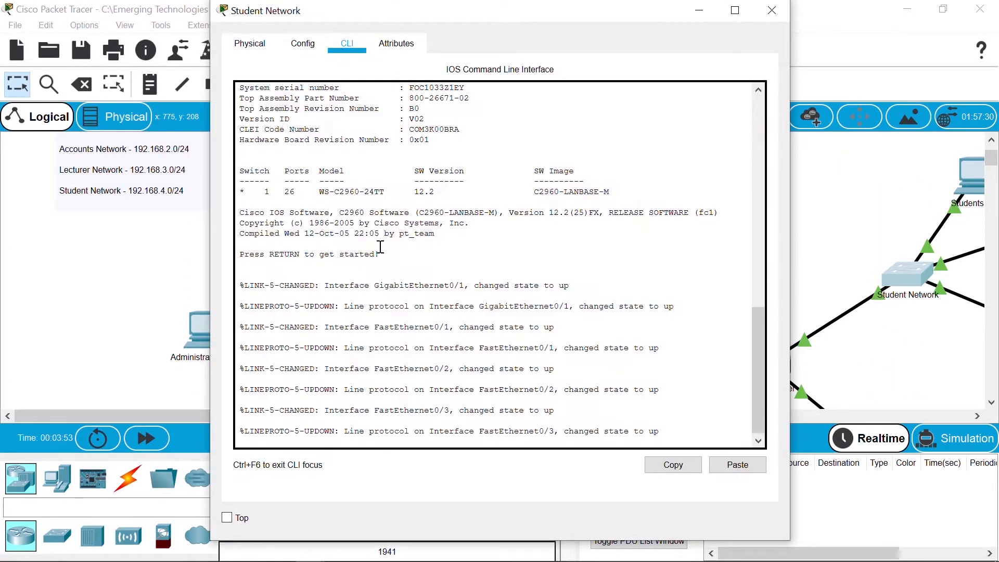
{"action": "key", "text": "Return"}
{"action": "type", "text": "cisco"}
{"action": "key", "text": "Return"}
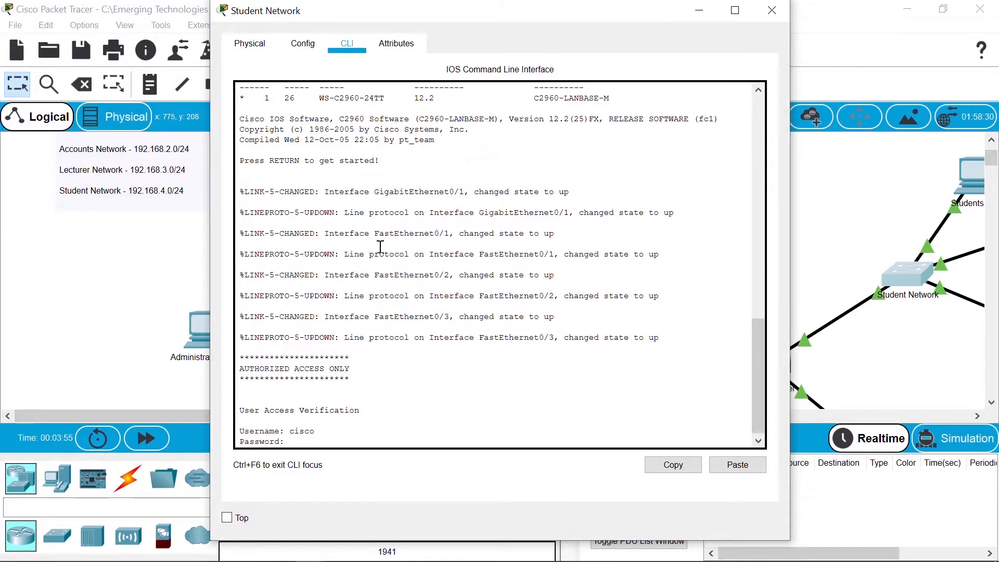
{"action": "key", "text": "Return"}
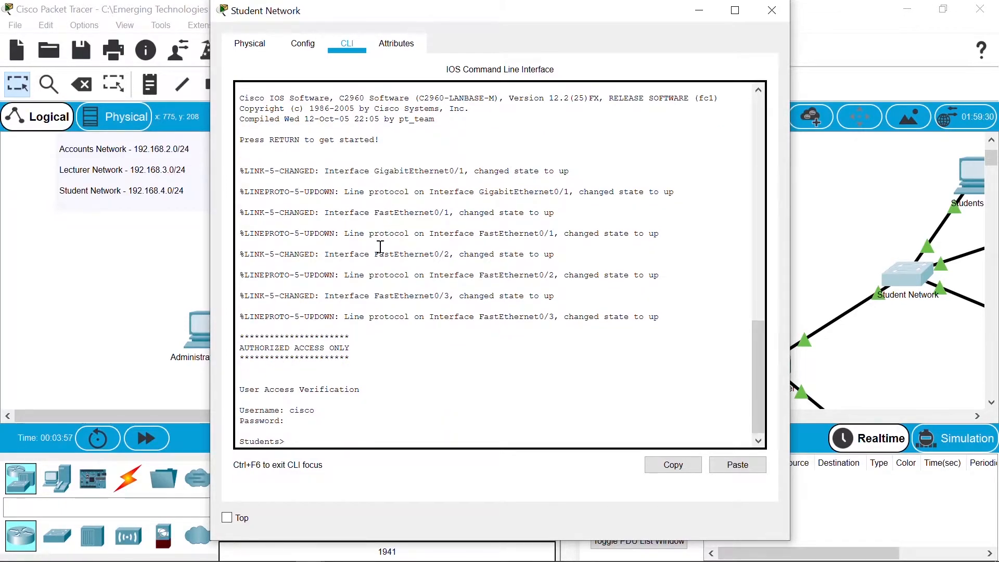
{"action": "type", "text": "en"}
{"action": "key", "text": "Return"}
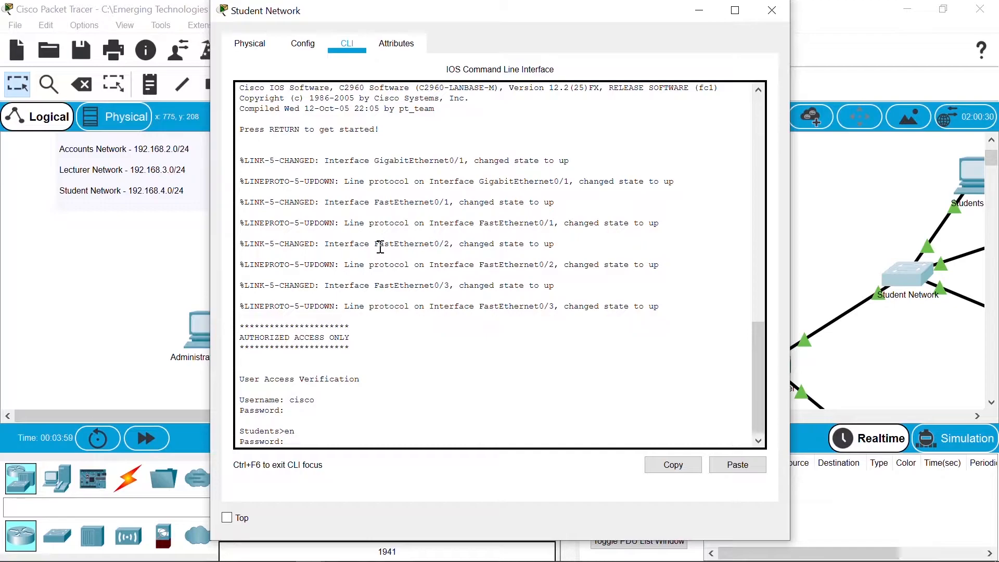
{"action": "key", "text": "Return"}
Step: Give VLAN 1 the address 192.168.4.2 255.255.255.0 and bring it up with no shut
{"action": "type", "text": "conf t"}
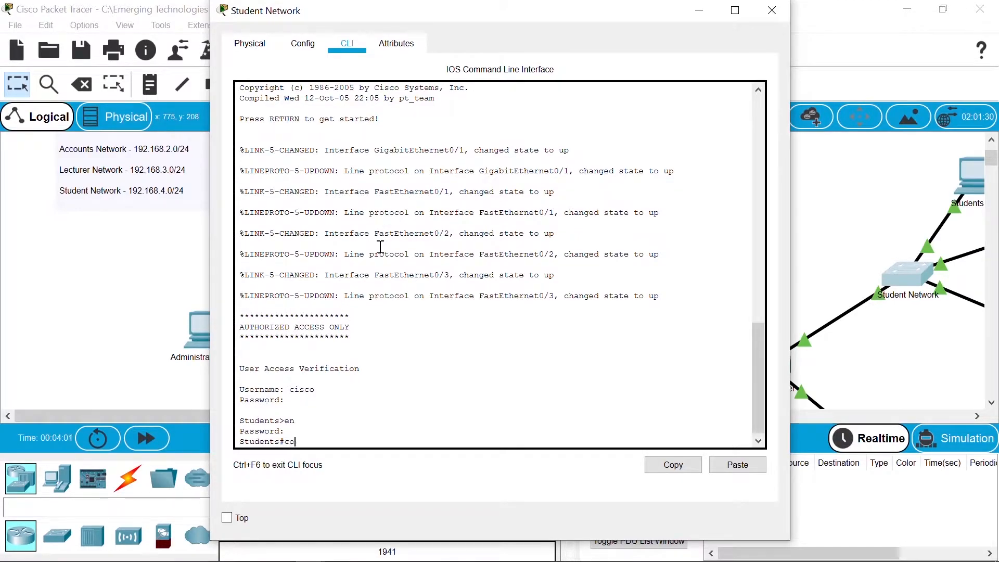
{"action": "key", "text": "Return"}
{"action": "type", "text": "int vlan 1"}
{"action": "key", "text": "Return"}
{"action": "type", "text": "ip add 192"}
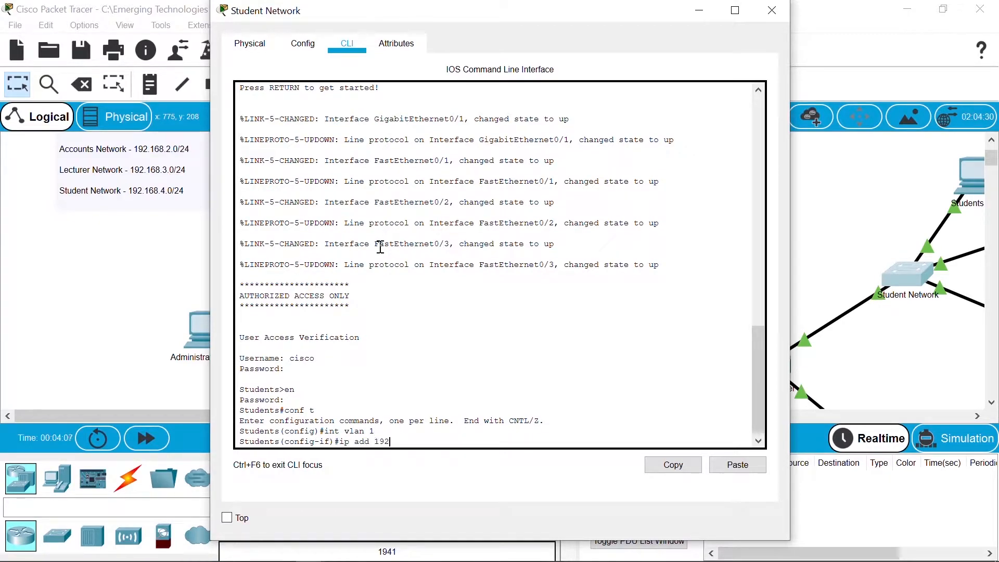
{"action": "type", "text": ".168.4.2 255.255.255.0"}
{"action": "key", "text": "Return"}
{"action": "type", "text": "no shut"}
{"action": "key", "text": "Return"}
{"action": "key", "text": "Return"}
{"action": "type", "text": "e"}
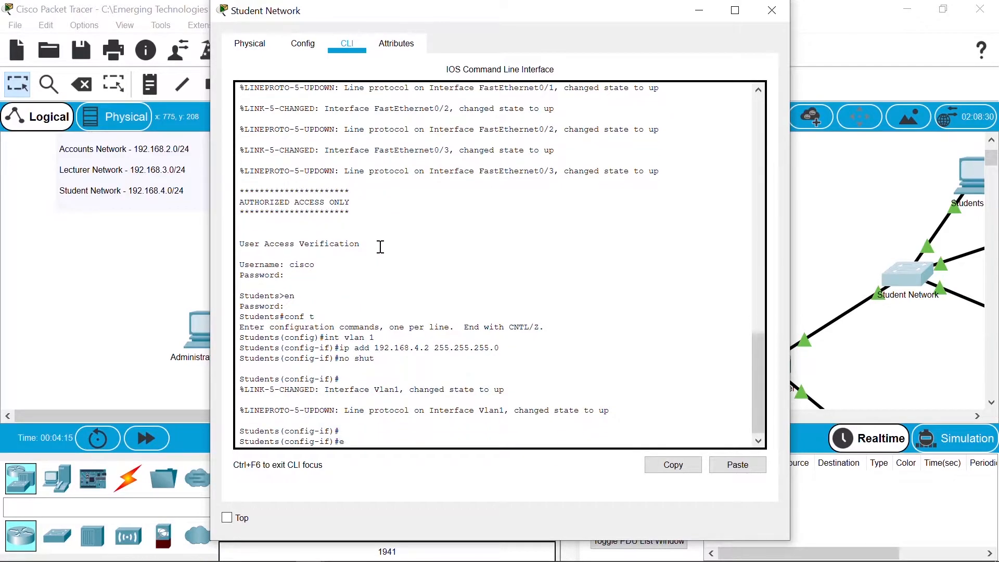
{"action": "type", "text": "xit"}
{"action": "key", "text": "Return"}
Step: Set default gateway 192.168.4.1 and save the running config to startup-config
{"action": "type", "text": "ip def"}
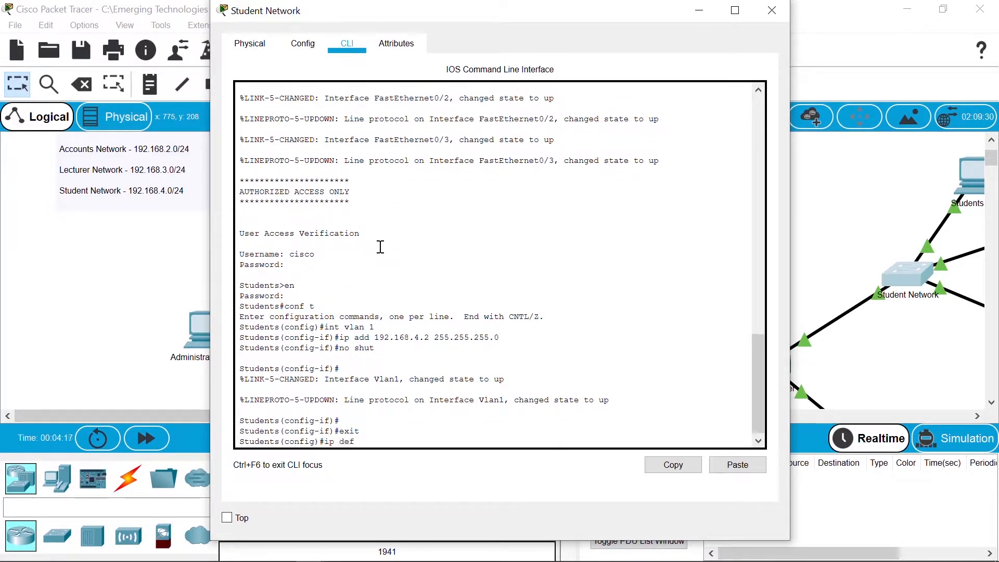
{"action": "key", "text": "Tab"}
{"action": "type", "text": "192.168.4.1"}
{"action": "key", "text": "Return"}
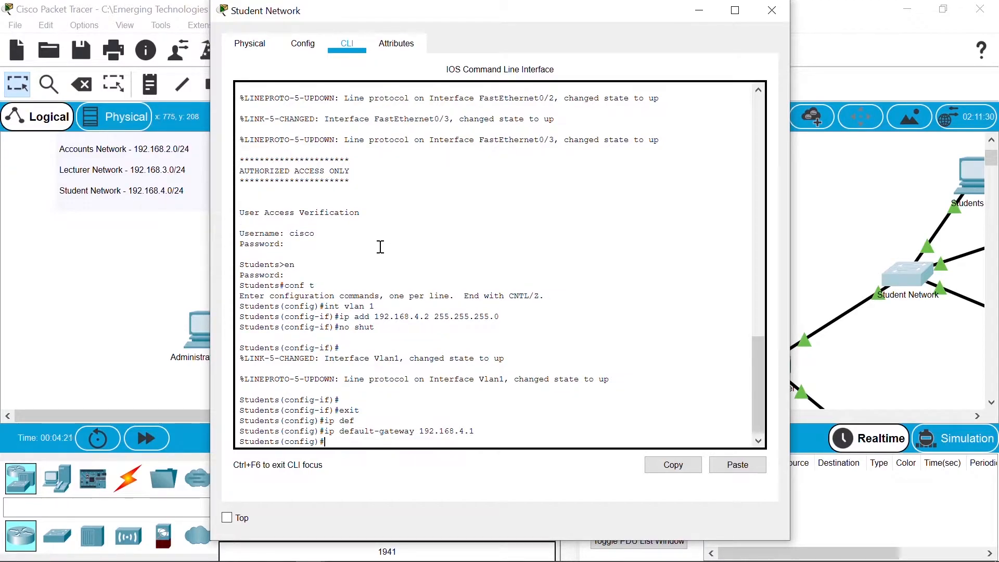
{"action": "key", "text": "Return"}
{"action": "key", "text": "Return"}
{"action": "key", "text": "ctrl+z"}
{"action": "key", "text": "Return"}
{"action": "type", "text": "copy ru"}
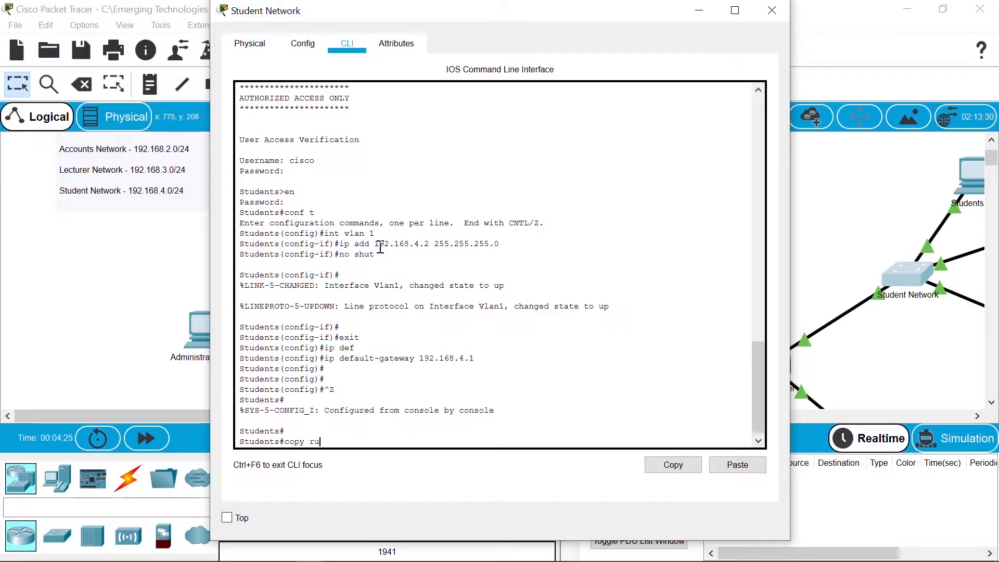
{"action": "type", "text": "n start"}
{"action": "key", "text": "Return"}
{"action": "key", "text": "Return"}
{"action": "key", "text": "Return"}
{"action": "key", "text": "Return"}
{"action": "key", "text": "Return"}
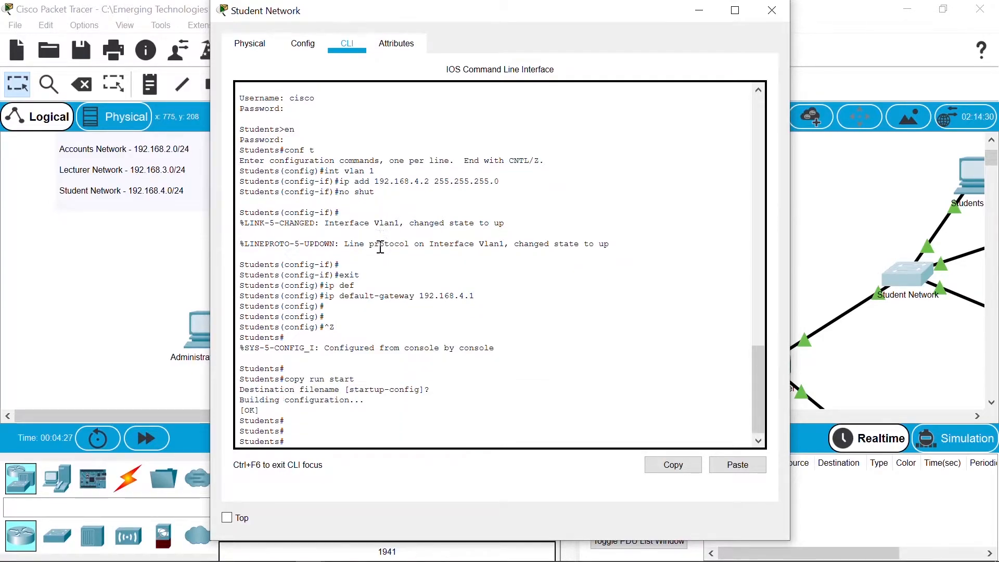
Step: Give Administration PC1 IP 192.168.1.10, mask 255.255.255.0, gateway 192.168.1.1
{"action": "left_click", "coordinate": [774, 11]}
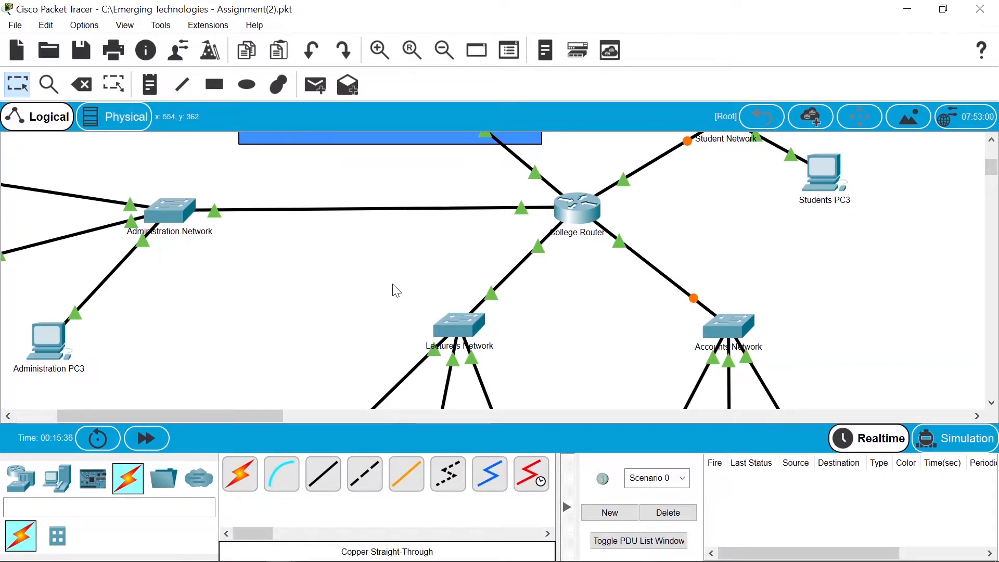
{"action": "left_click_drag", "start_coordinate": [252, 417], "coordinate": [195, 417]}
{"action": "left_click", "coordinate": [137, 170]}
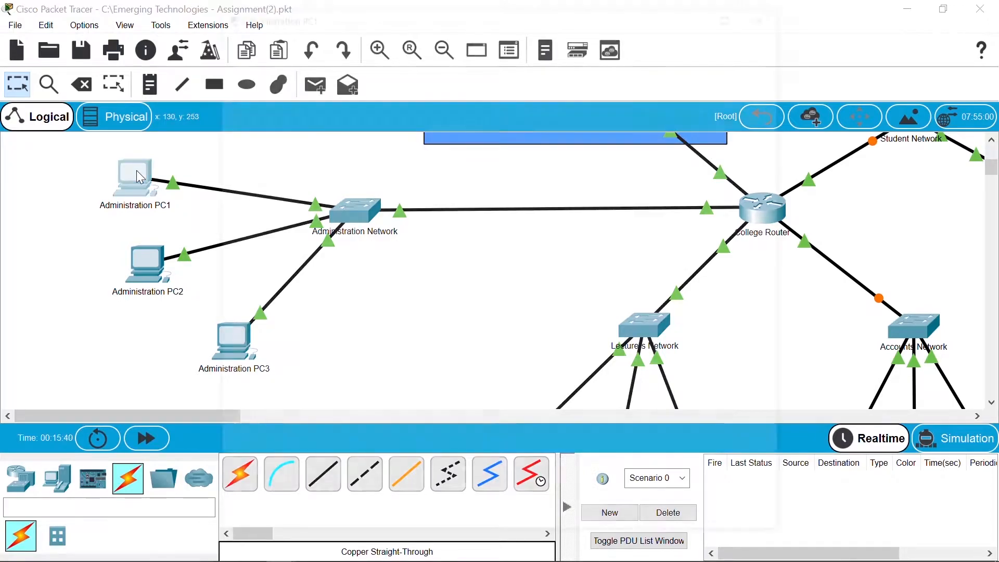
{"action": "left_click", "coordinate": [363, 46]}
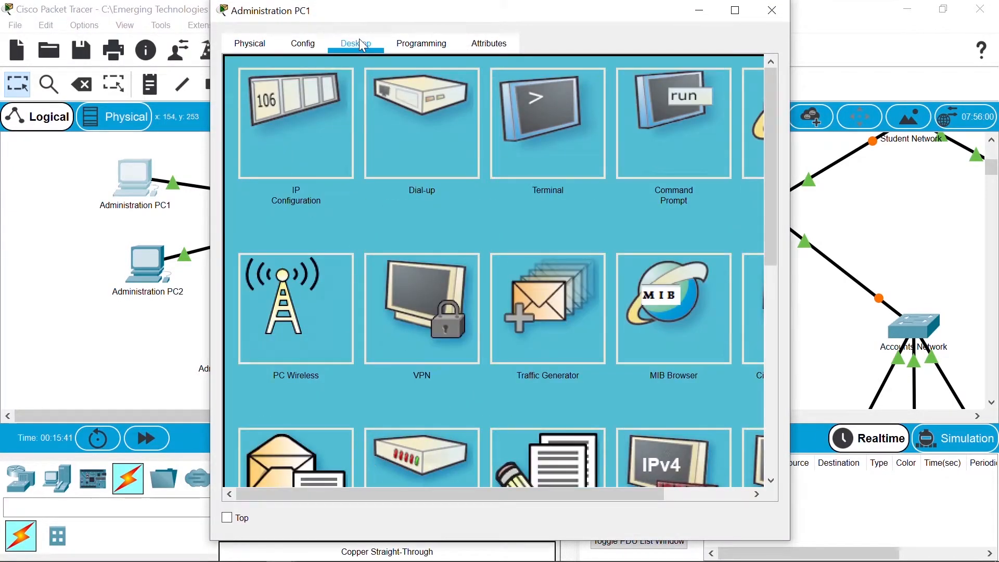
{"action": "left_click", "coordinate": [309, 128]}
{"action": "left_click", "coordinate": [431, 174]}
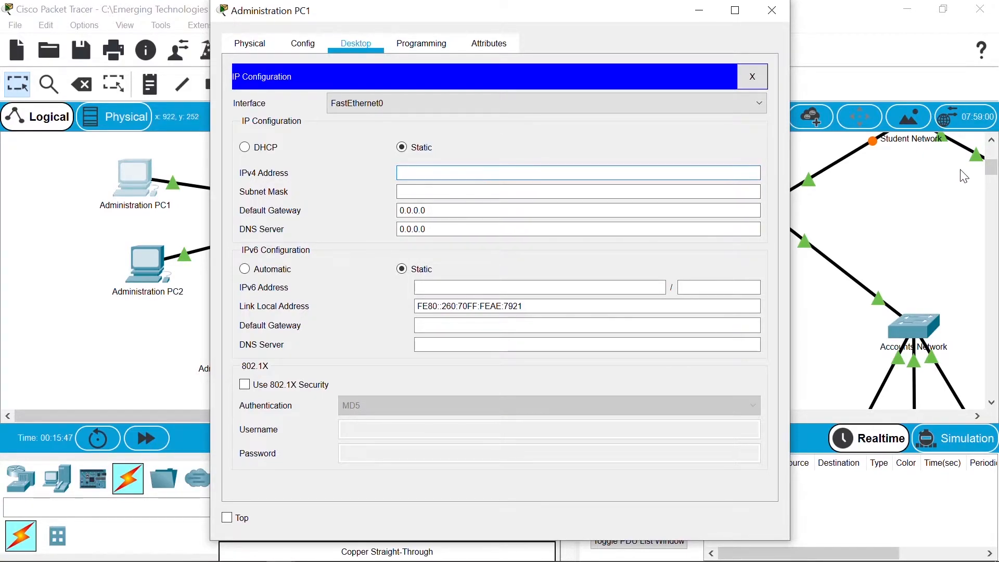
{"action": "mouse_move", "coordinate": [991, 172]}
{"action": "left_mouse_down"}
{"action": "mouse_move", "coordinate": [991, 152]}
{"action": "mouse_move", "coordinate": [987, 165]}
{"action": "left_mouse_up"}
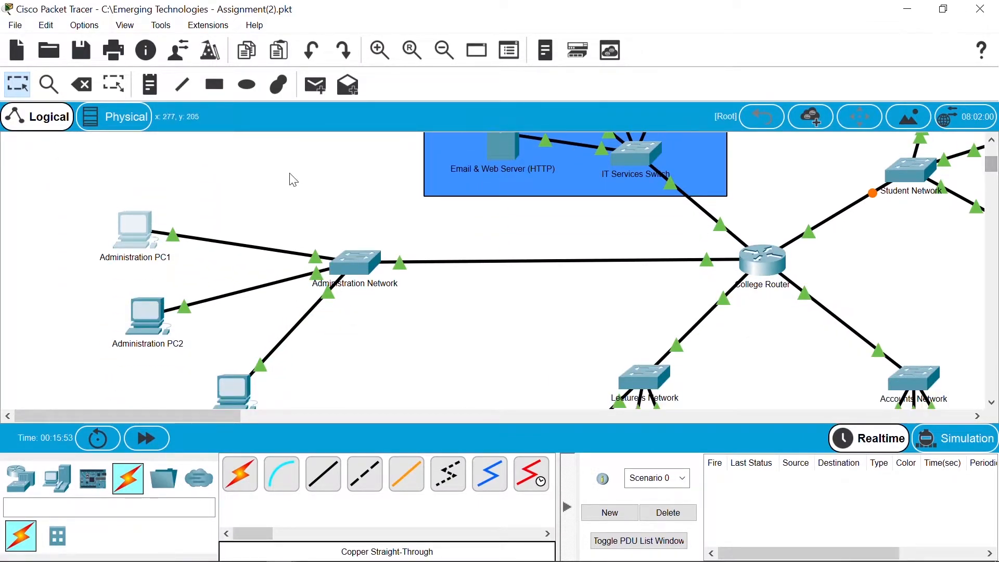
{"action": "left_click", "coordinate": [133, 230]}
{"action": "left_click", "coordinate": [450, 169]}
{"action": "type", "text": "192.168.1.10"}
{"action": "key", "text": "Tab"}
{"action": "key", "text": "Tab"}
{"action": "type", "text": "192.16"}
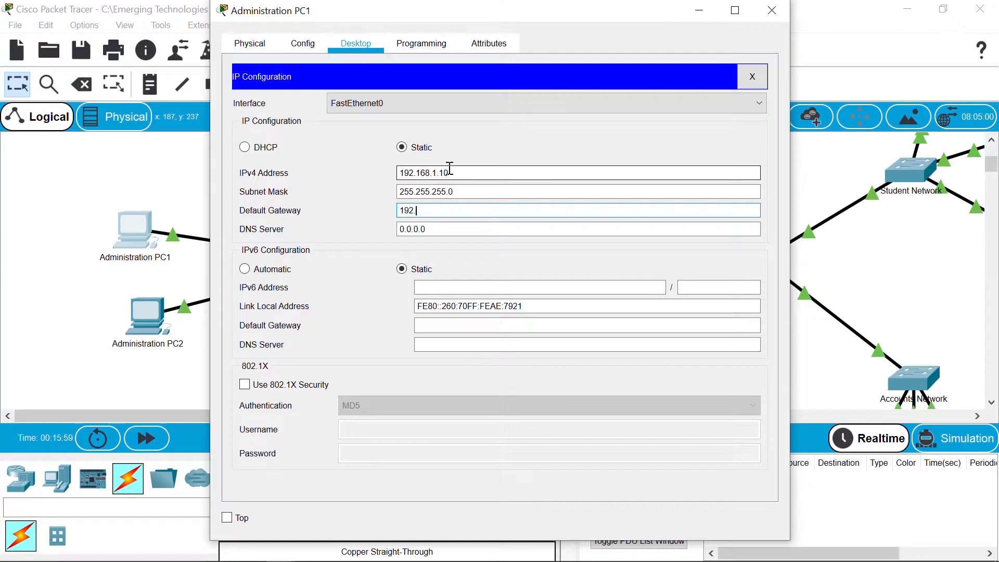
{"action": "type", "text": "8.1.1"}
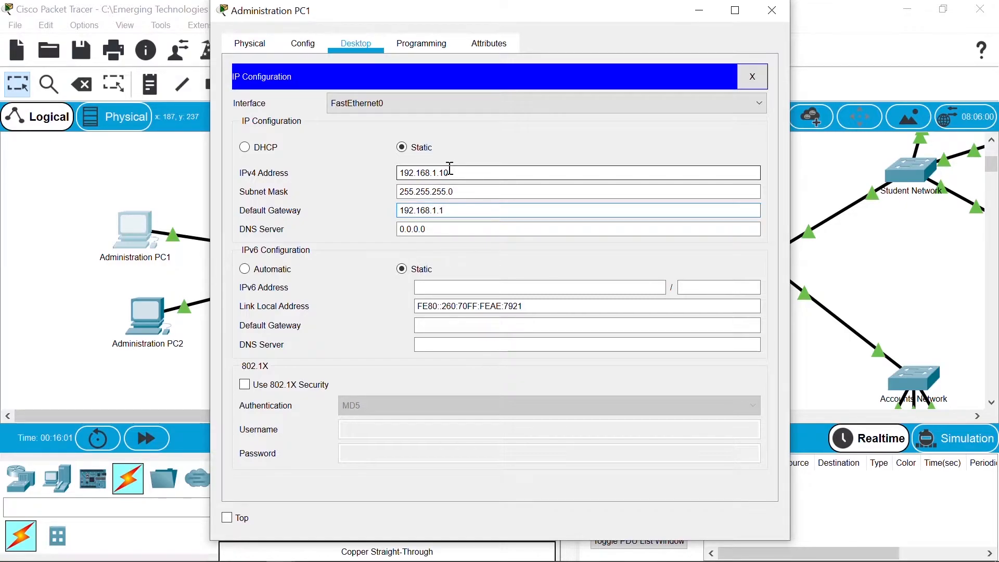
{"action": "left_click", "coordinate": [773, 10]}
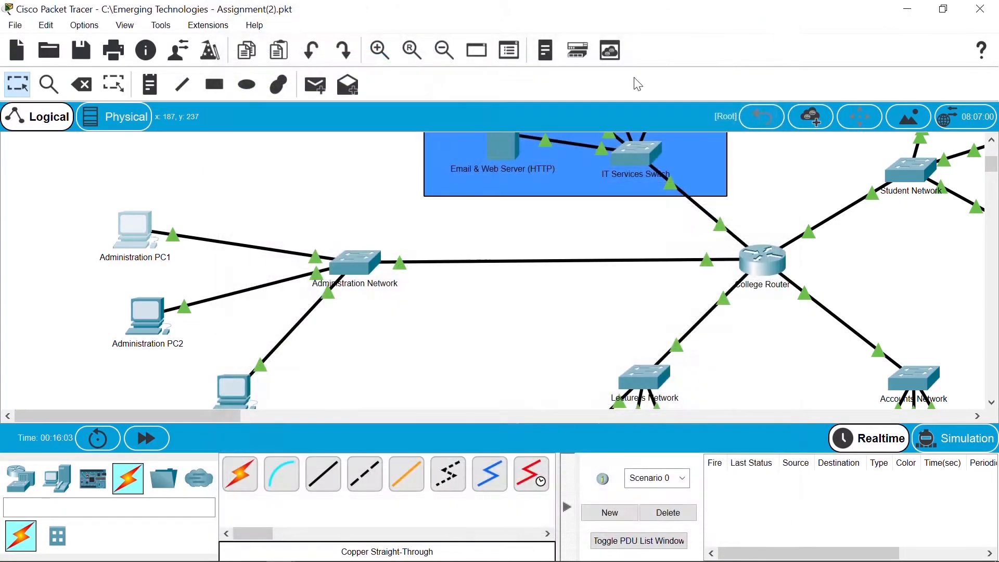
Step: Give Administration PC2 IP 192.168.1.20, mask 255.255.255.0, gateway 192.168.1.1
{"action": "left_click", "coordinate": [131, 315]}
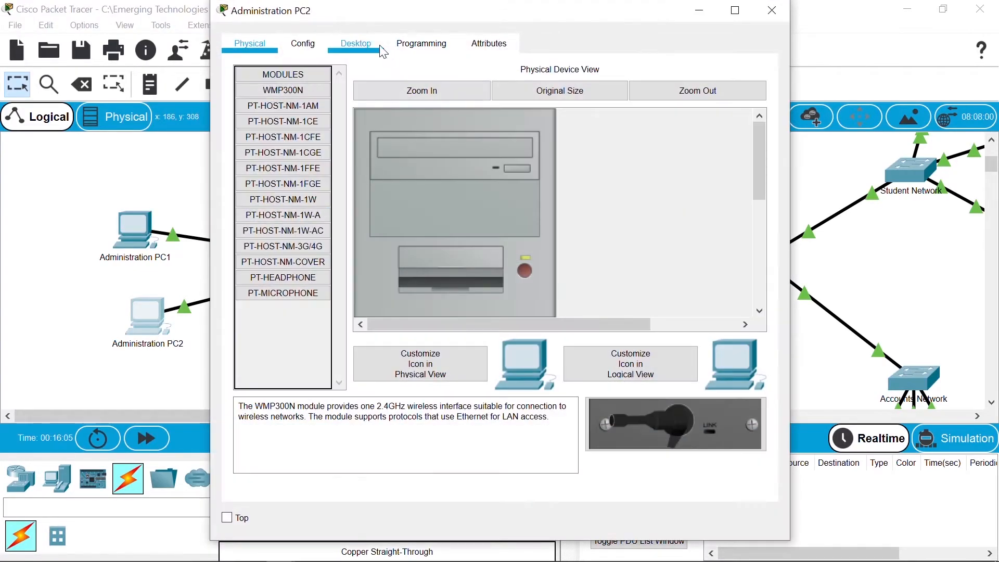
{"action": "left_click", "coordinate": [356, 42]}
{"action": "left_click", "coordinate": [319, 131]}
{"action": "left_click", "coordinate": [415, 174]}
{"action": "type", "text": "192.168.1.20"}
{"action": "key", "text": "Tab"}
{"action": "key", "text": "Tab"}
{"action": "type", "text": "192.168.1.1"}
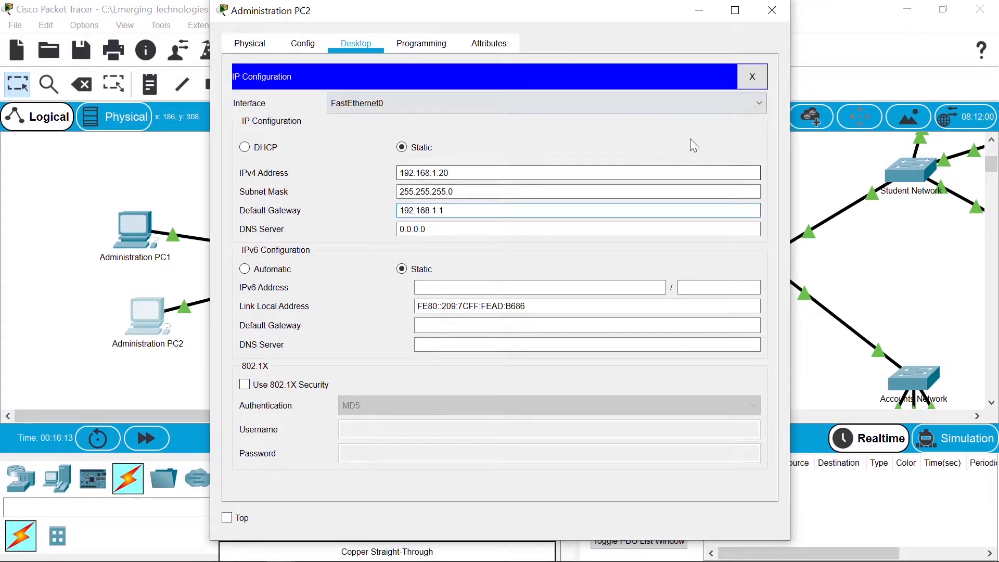
{"action": "left_click", "coordinate": [772, 11]}
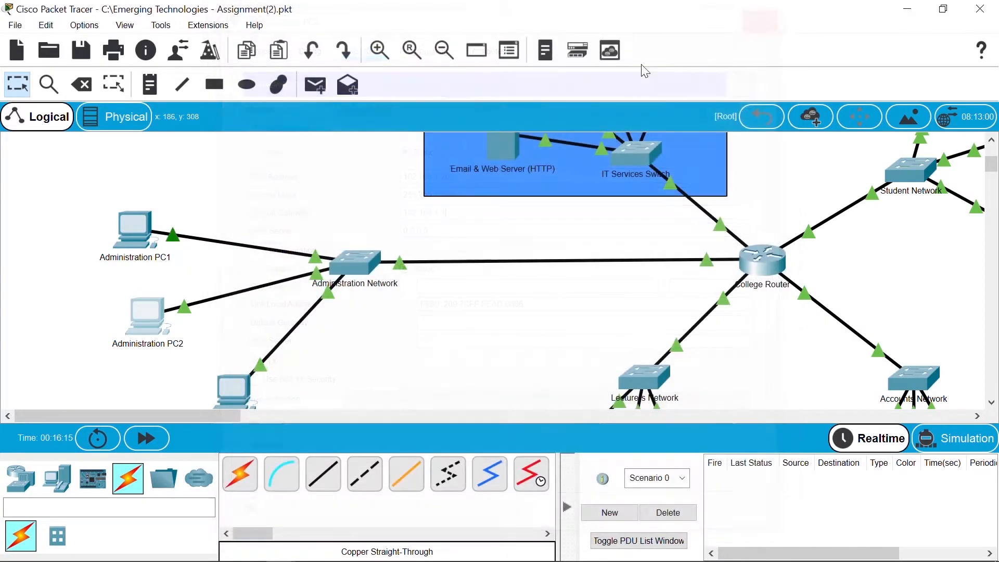
Step: Give Administration PC3 IP 192.168.1.30, mask 255.255.255.0, gateway 192.168.1.1
{"action": "left_click", "coordinate": [232, 393]}
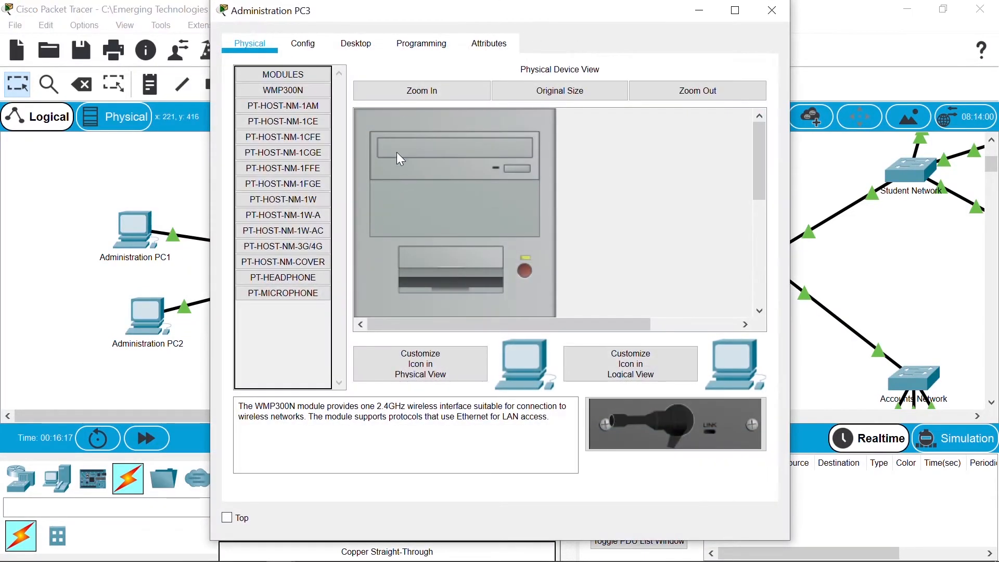
{"action": "left_click", "coordinate": [364, 48]}
{"action": "left_click", "coordinate": [341, 152]}
{"action": "left_click", "coordinate": [437, 171]}
{"action": "type", "text": "192.168.1.30"}
{"action": "key", "text": "Tab"}
{"action": "key", "text": "Tab"}
{"action": "type", "text": "19"}
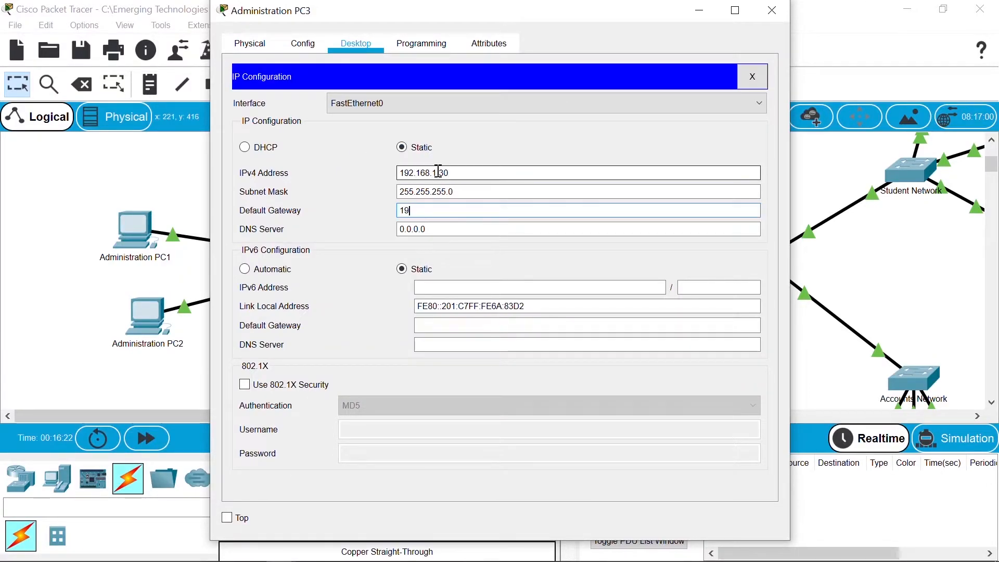
{"action": "type", "text": "2.168.1.1"}
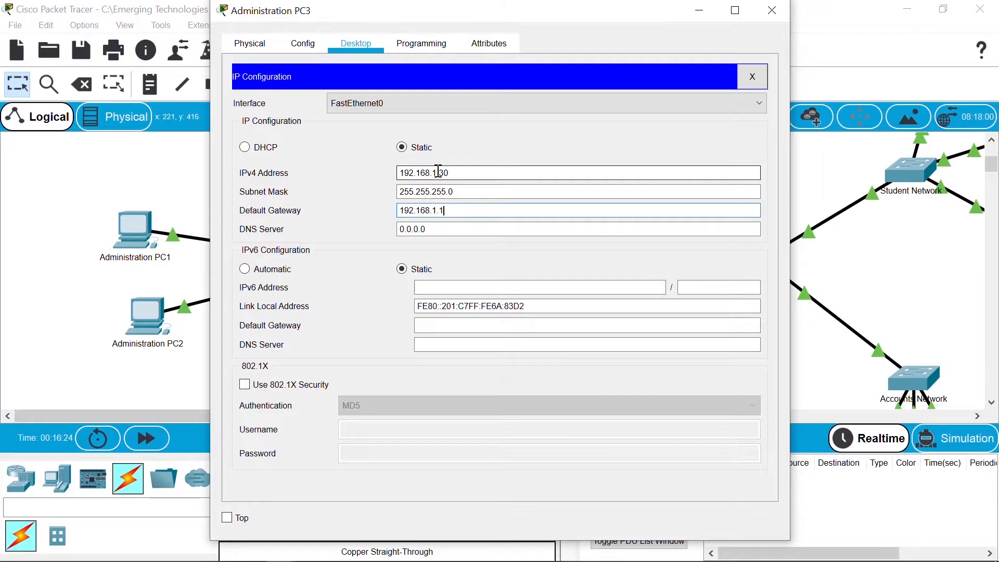
Step: Give Lecturers PC1 static IP 192.168.3.10, mask 255.255.255.0, gateway 192.168.3.1
{"action": "left_click", "coordinate": [769, 13]}
{"action": "left_click_drag", "start_coordinate": [992, 177], "coordinate": [992, 167]}
{"action": "left_click_drag", "start_coordinate": [991, 170], "coordinate": [991, 182]}
{"action": "left_click", "coordinate": [509, 347]}
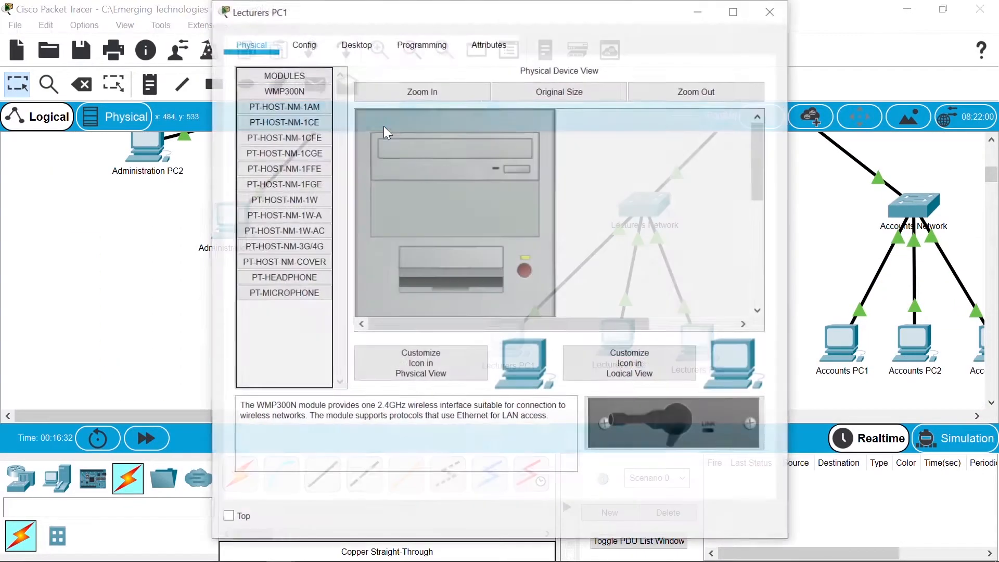
{"action": "left_click", "coordinate": [356, 44]}
{"action": "left_click", "coordinate": [325, 123]}
{"action": "left_click", "coordinate": [445, 174]}
{"action": "type", "text": "192.168.3.10"}
{"action": "key", "text": "Tab"}
{"action": "key", "text": "Tab"}
{"action": "type", "text": "192.168"}
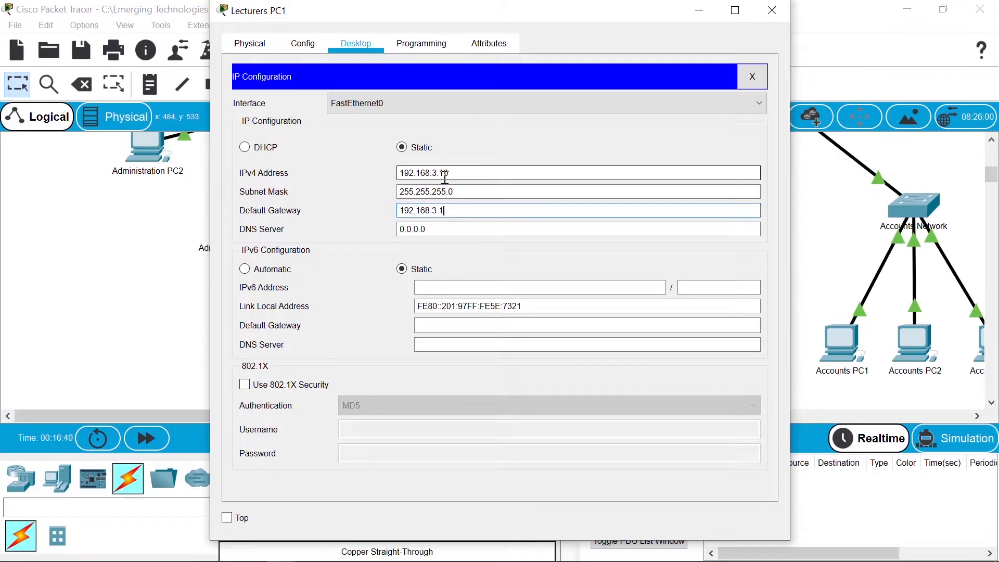
{"action": "left_click", "coordinate": [771, 14]}
Step: Give Lecturers PC2 static IP 192.168.3.20 with gateway 192.168.3.1
{"action": "left_click", "coordinate": [618, 335]}
{"action": "left_click", "coordinate": [356, 44]}
{"action": "left_click", "coordinate": [324, 152]}
{"action": "left_click", "coordinate": [424, 178]}
{"action": "type", "text": "192.168.3.20"}
{"action": "key", "text": "Tab"}
{"action": "key", "text": "Tab"}
{"action": "type", "text": "192.1"}
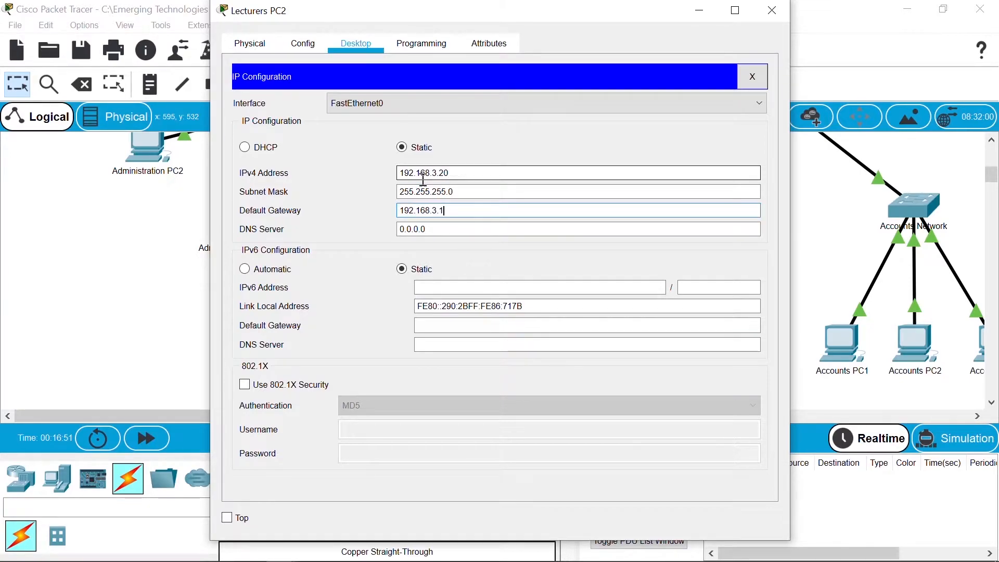
{"action": "left_click", "coordinate": [772, 11]}
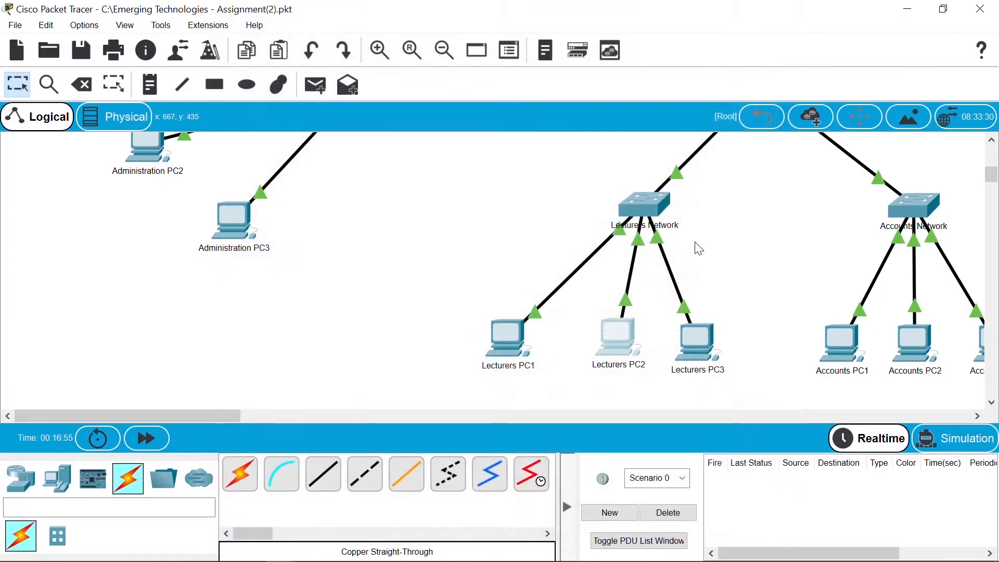
Step: Give Lecturers PC3 static IP 192.168.3.30 with gateway 192.168.3.1
{"action": "left_click", "coordinate": [701, 340]}
{"action": "left_click", "coordinate": [357, 43]}
{"action": "left_click", "coordinate": [320, 127]}
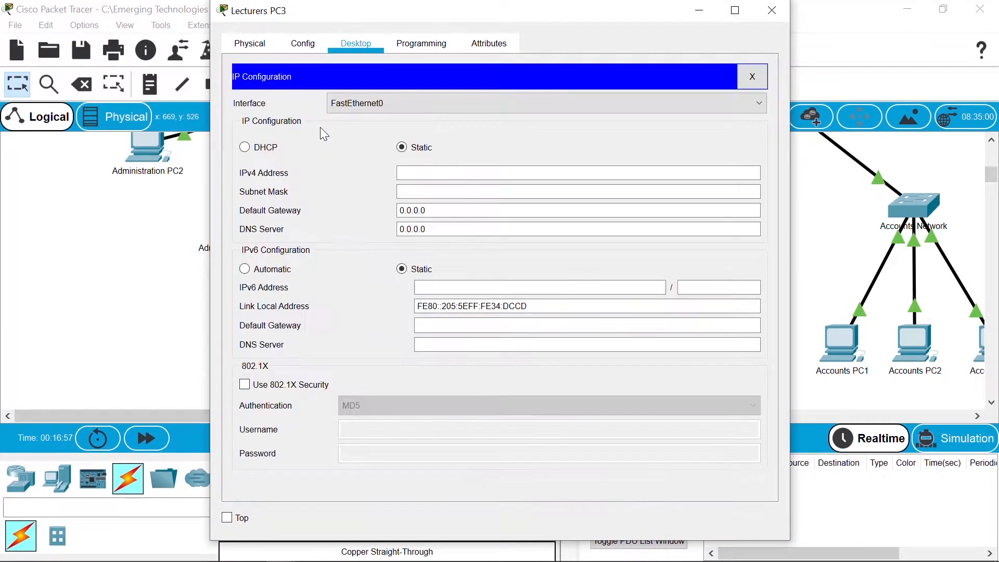
{"action": "left_click", "coordinate": [447, 172]}
{"action": "type", "text": "192.168.3.30"}
{"action": "key", "text": "Tab"}
{"action": "key", "text": "Tab"}
{"action": "type", "text": "19"}
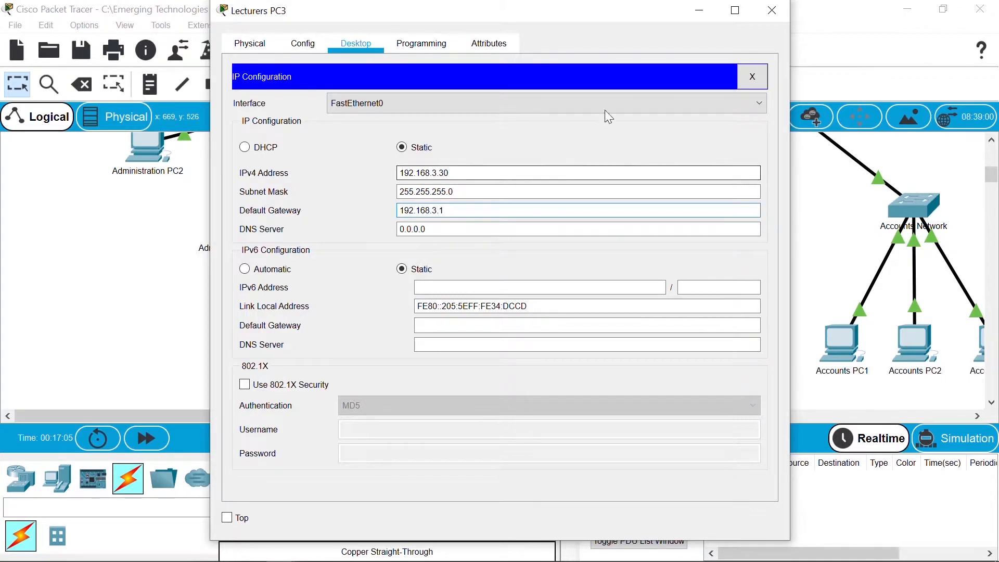
{"action": "left_click", "coordinate": [772, 10]}
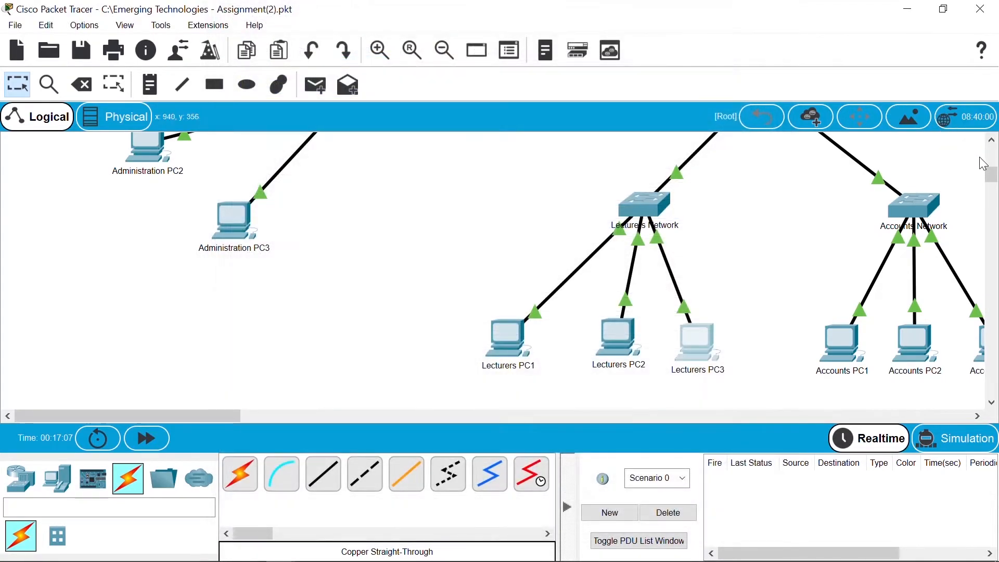
Step: Give Accounts PC1 static IP 192.168.2.10, mask 255.255.255.0, gateway 192.168.2.1
{"action": "mouse_move", "coordinate": [991, 176]}
{"action": "left_mouse_down"}
{"action": "mouse_move", "coordinate": [992, 161]}
{"action": "mouse_move", "coordinate": [992, 176]}
{"action": "left_mouse_up"}
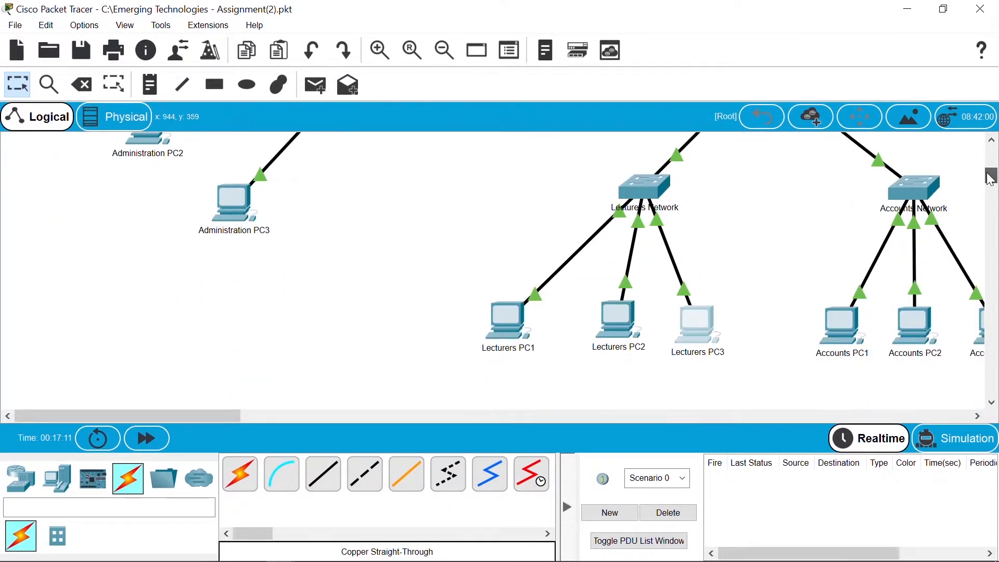
{"action": "left_click_drag", "start_coordinate": [204, 415], "coordinate": [296, 416]}
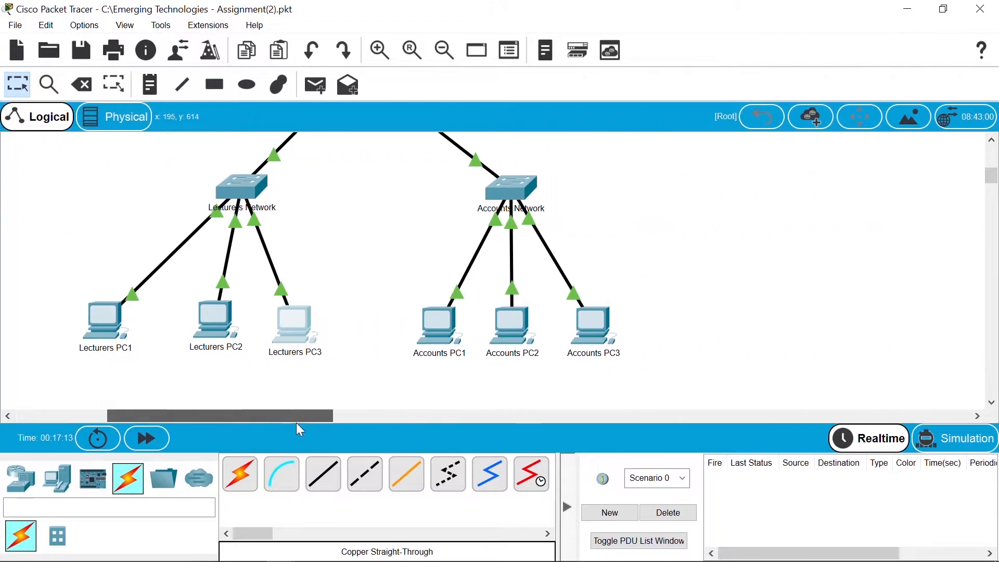
{"action": "left_click", "coordinate": [425, 339]}
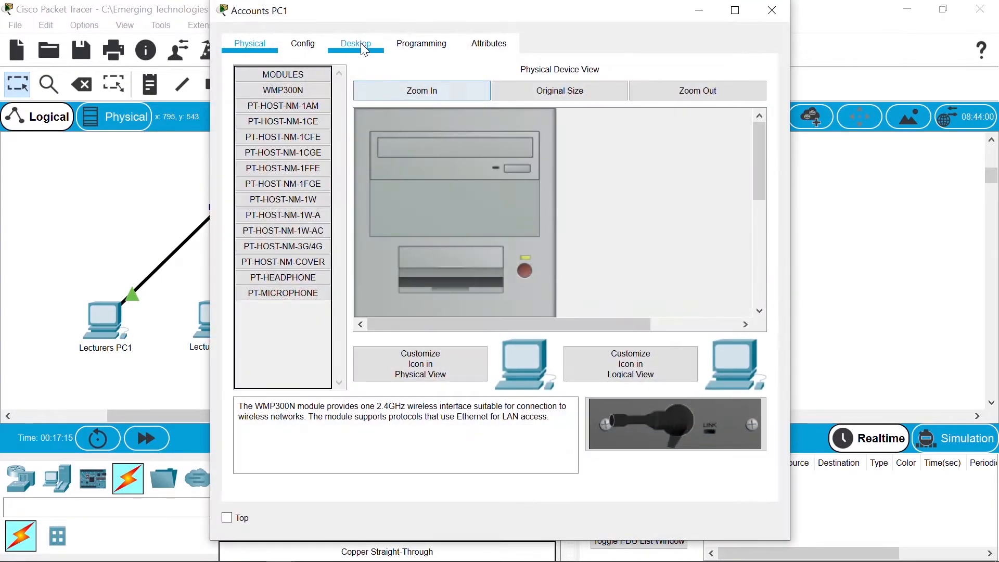
{"action": "left_click", "coordinate": [362, 44]}
{"action": "left_click", "coordinate": [320, 105]}
{"action": "left_click", "coordinate": [448, 174]}
{"action": "type", "text": "192.168.2.10"}
{"action": "key", "text": "Tab"}
{"action": "key", "text": "Tab"}
{"action": "type", "text": "192.168"}
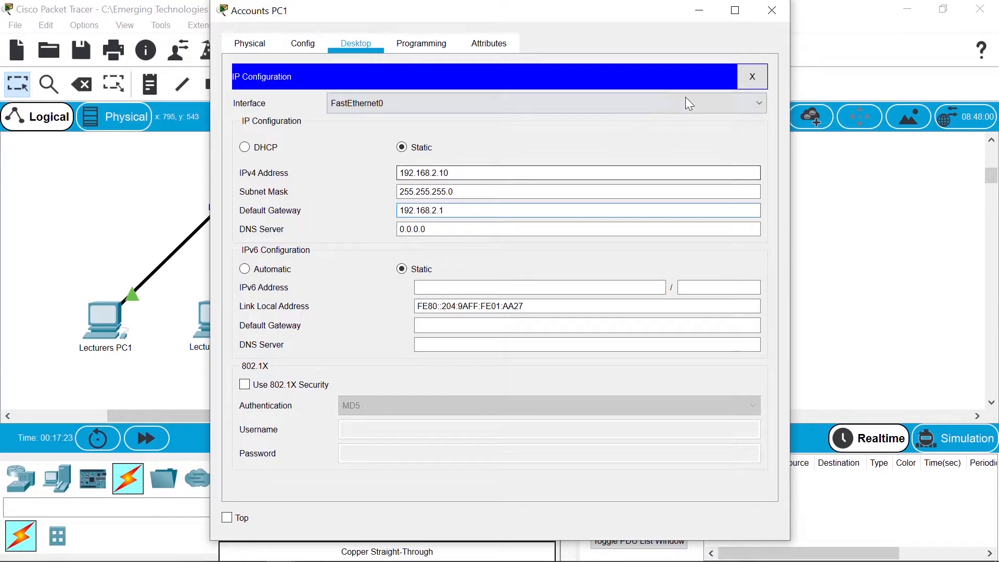
{"action": "left_click", "coordinate": [772, 11]}
Step: Give Accounts PC2 static IP 192.168.2.20 with gateway 192.168.2.1
{"action": "left_click", "coordinate": [523, 331]}
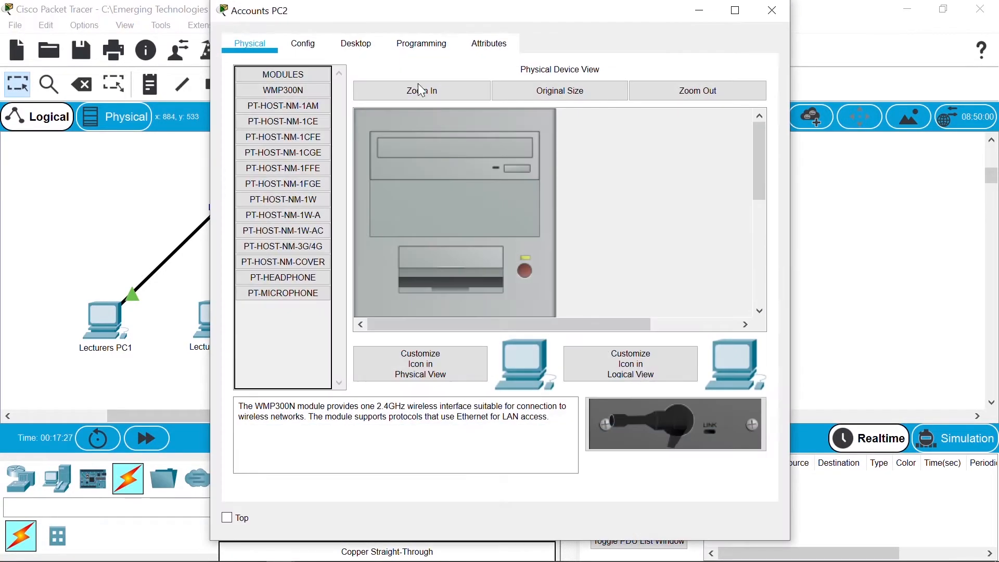
{"action": "left_click", "coordinate": [357, 43]}
{"action": "left_click", "coordinate": [311, 127]}
{"action": "left_click", "coordinate": [403, 173]}
{"action": "type", "text": "192.168.2.20"}
{"action": "key", "text": "Tab"}
{"action": "key", "text": "Tab"}
{"action": "type", "text": "192.168.2"}
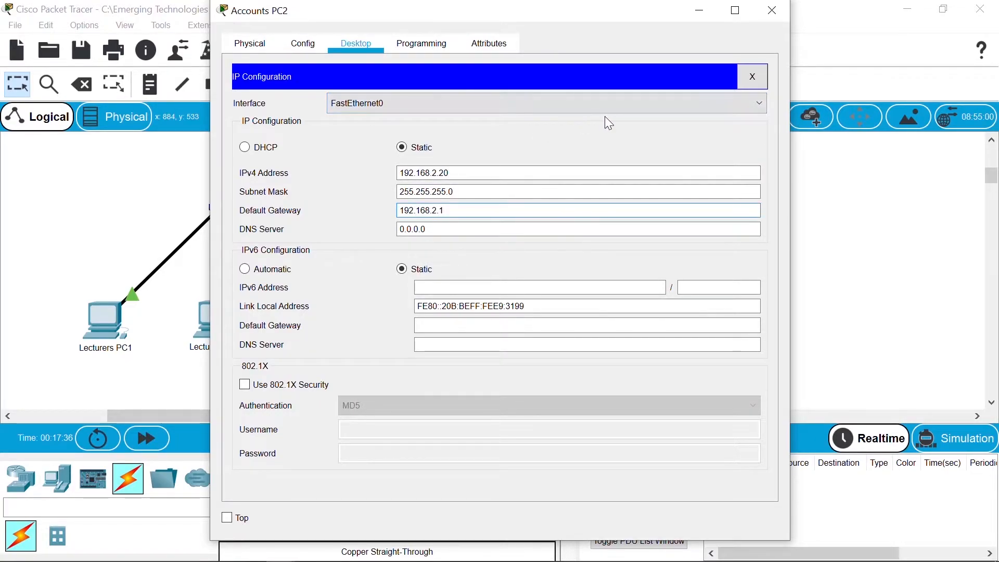
{"action": "left_click", "coordinate": [774, 12]}
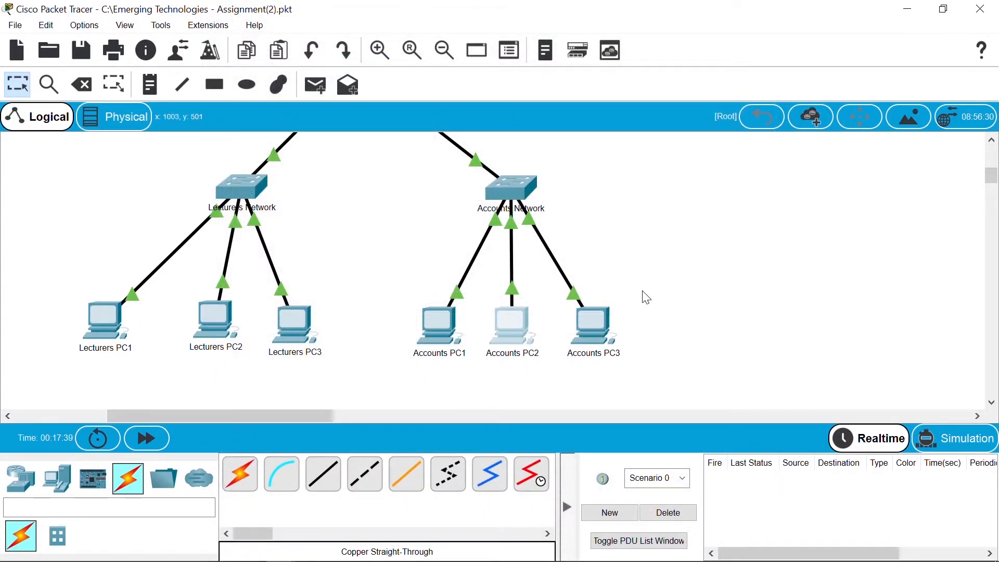
Step: Give Accounts PC3 static IP 192.168.2.30 with gateway 192.168.2.1
{"action": "left_click", "coordinate": [597, 324]}
{"action": "left_click", "coordinate": [357, 46]}
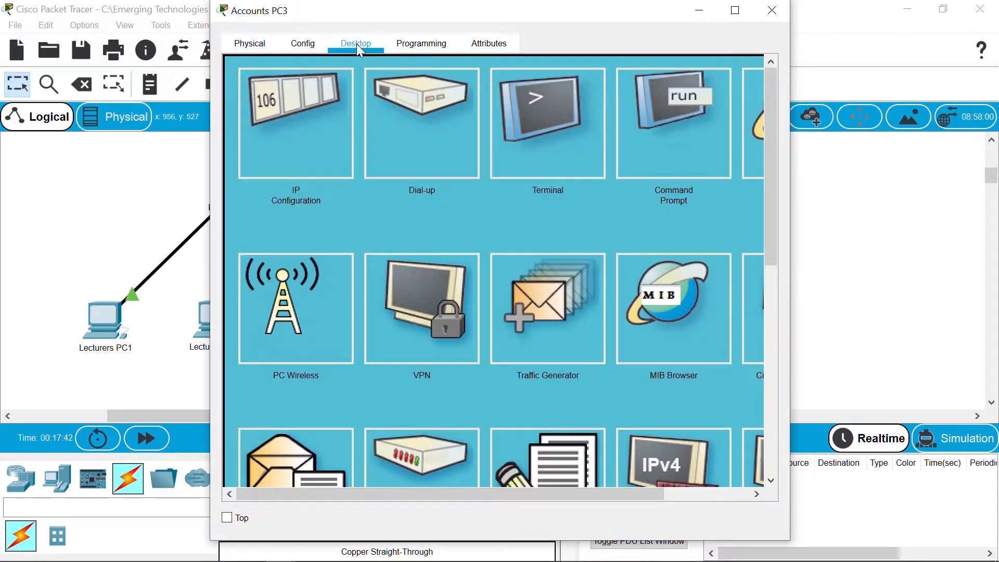
{"action": "left_click", "coordinate": [318, 107]}
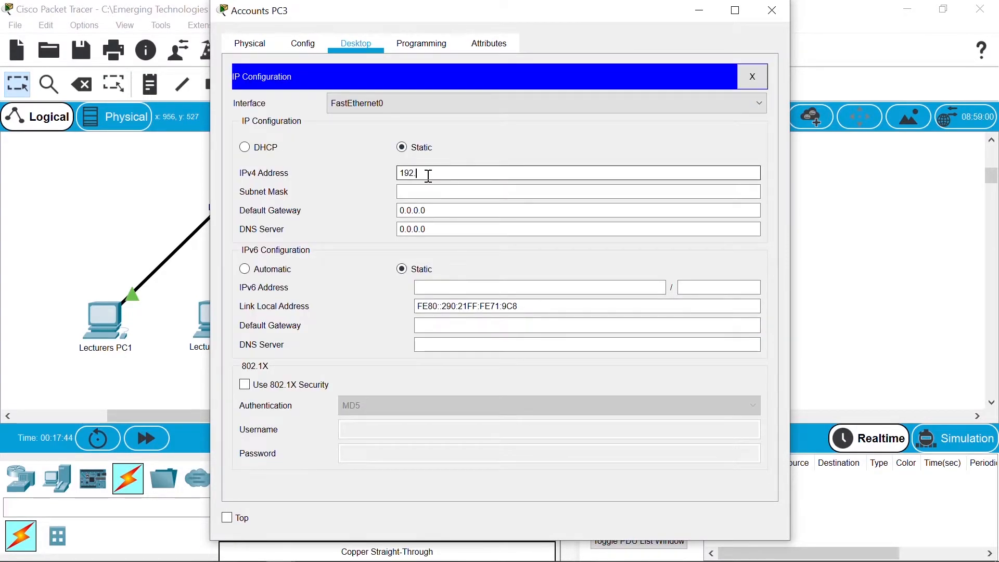
{"action": "type", "text": "0"}
{"action": "key", "text": "Tab"}
{"action": "key", "text": "Tab"}
{"action": "type", "text": "192.168"}
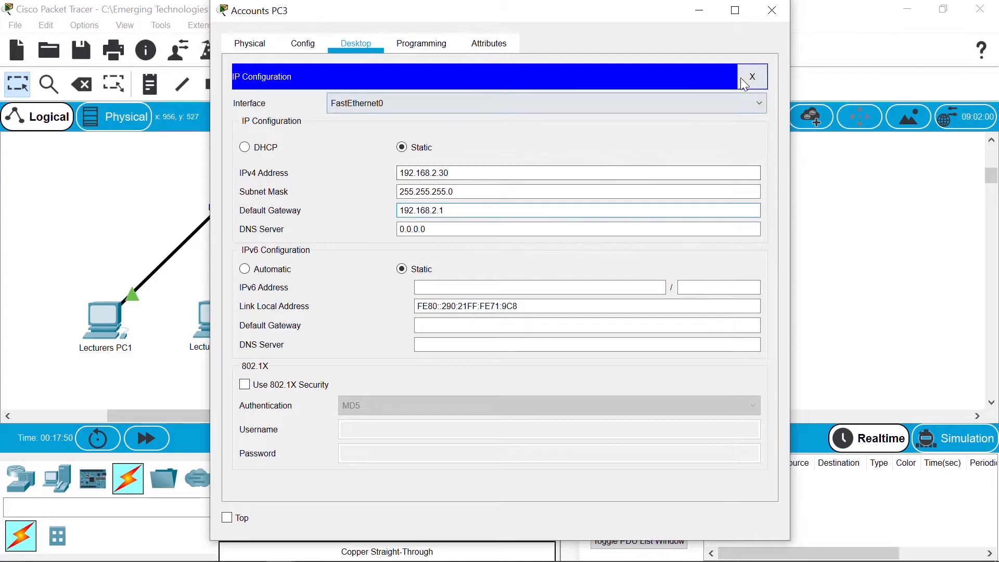
{"action": "left_click", "coordinate": [768, 17]}
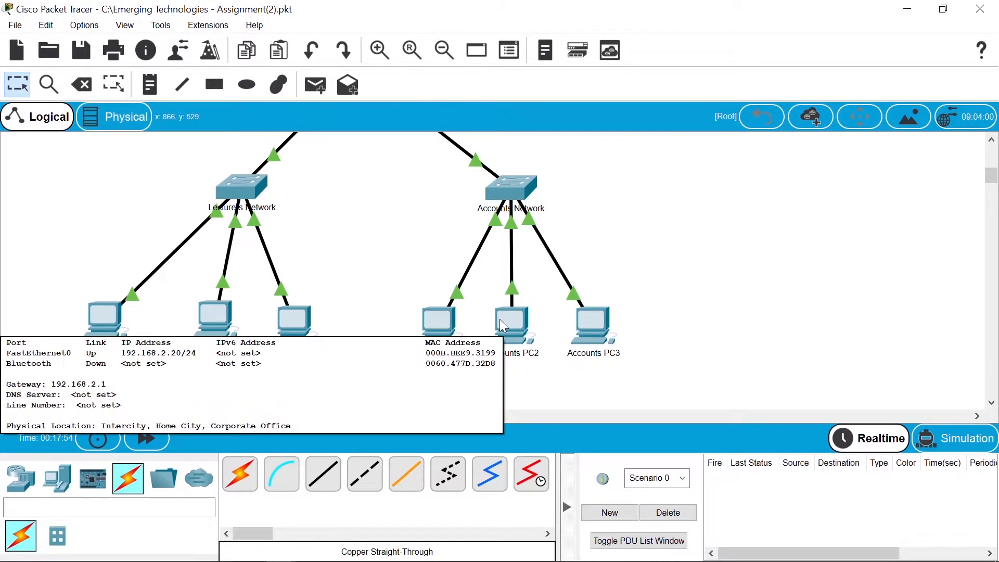
{"action": "mouse_move", "coordinate": [425, 330]}
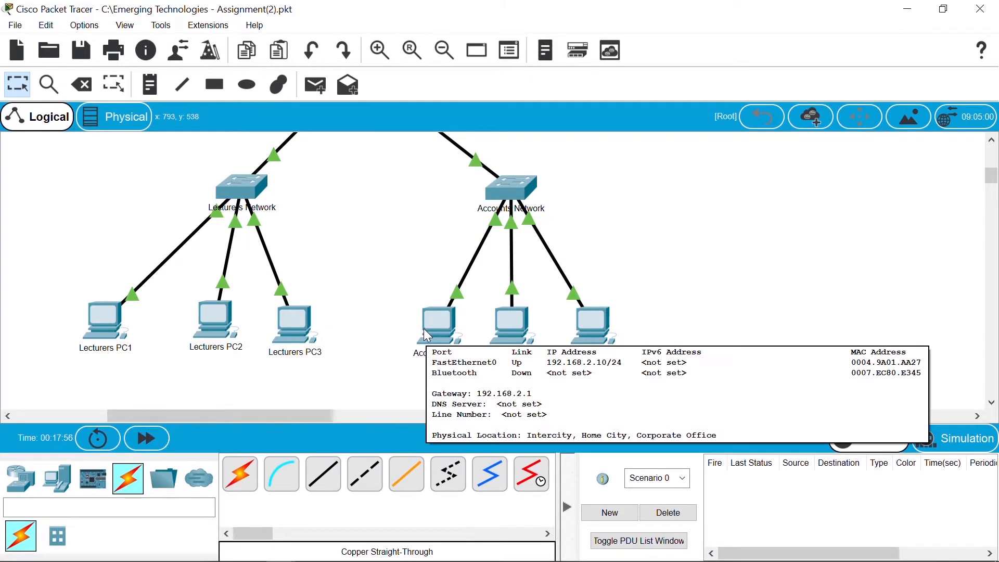
Step: Fill in Students PC1's subnet mask and default gateway 192.168.4.1
{"action": "left_click_drag", "start_coordinate": [994, 171], "coordinate": [994, 154]}
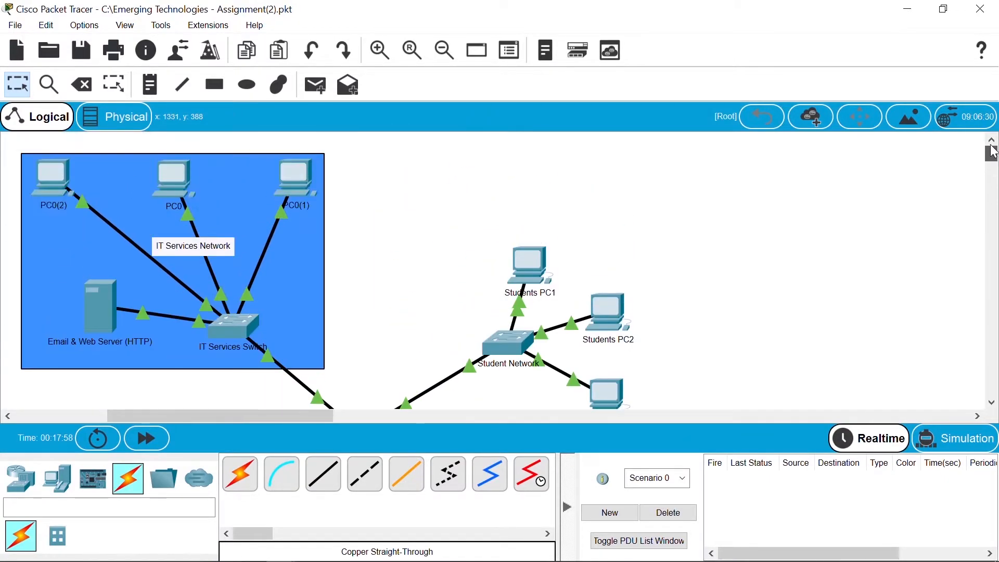
{"action": "left_click", "coordinate": [537, 281]}
{"action": "left_click", "coordinate": [357, 43]}
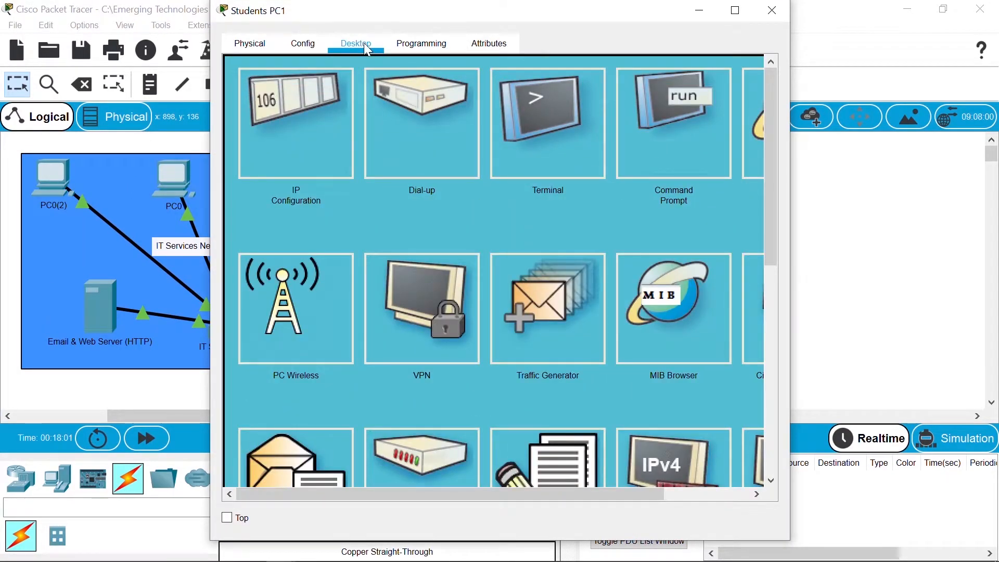
{"action": "left_click", "coordinate": [292, 158]}
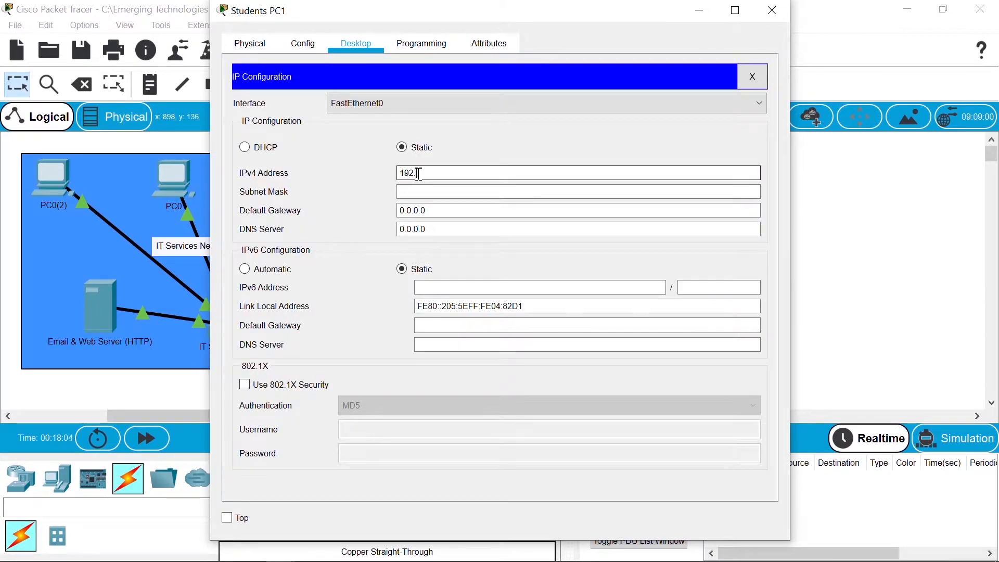
{"action": "key", "text": "Tab"}
{"action": "key", "text": "Tab"}
{"action": "type", "text": "192.16"}
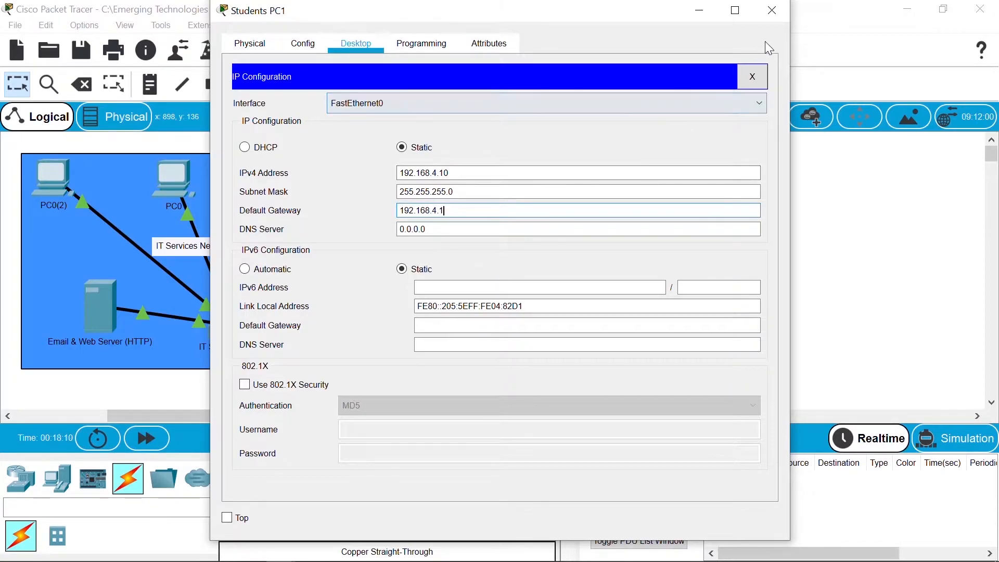
{"action": "left_click", "coordinate": [771, 10]}
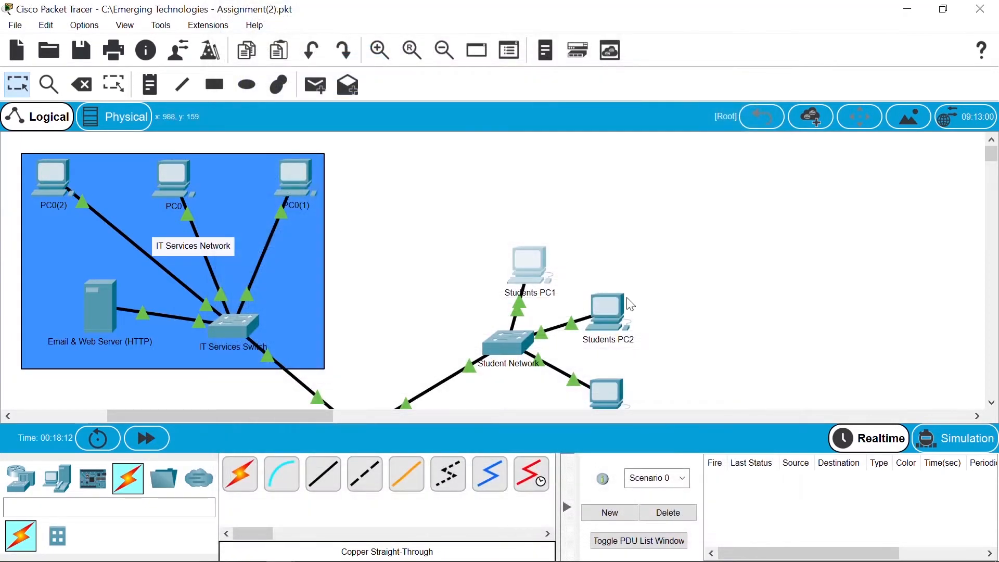
Step: Give Students PC2 static IP 192.168.4.20 with gateway 192.168.4.1
{"action": "left_click", "coordinate": [587, 301]}
{"action": "left_click", "coordinate": [365, 43]}
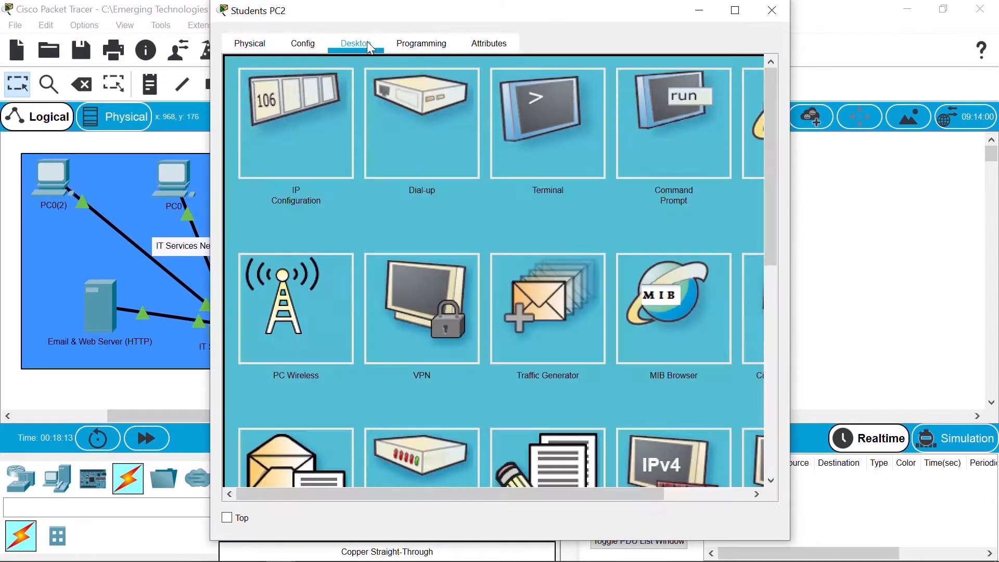
{"action": "left_click", "coordinate": [301, 147]}
{"action": "left_click", "coordinate": [424, 172]}
{"action": "type", "text": "192.168.4.20"}
{"action": "key", "text": "Tab"}
{"action": "key", "text": "Tab"}
{"action": "type", "text": "192.168.4.1"}
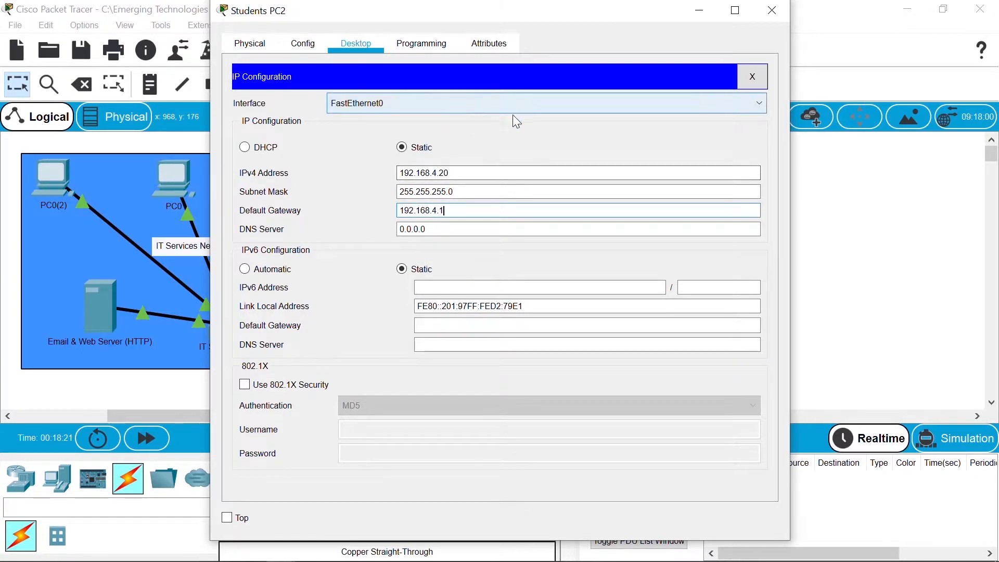
{"action": "left_click", "coordinate": [772, 11]}
Step: Give Students PC3 static IP 192.168.4.30 with gateway 192.168.4.1
{"action": "left_click", "coordinate": [598, 392]}
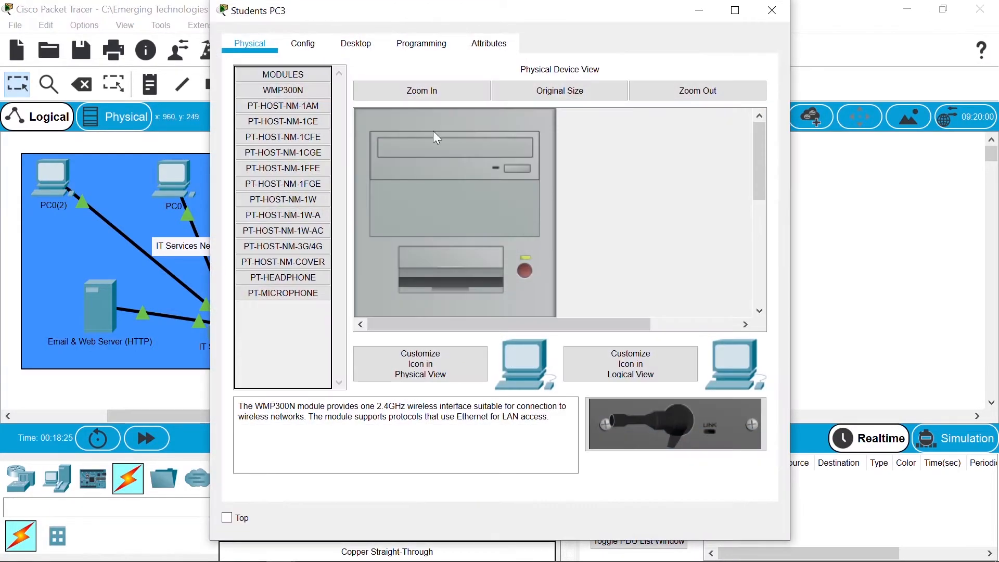
{"action": "left_click", "coordinate": [357, 43]}
{"action": "left_click", "coordinate": [338, 126]}
{"action": "left_click", "coordinate": [422, 172]}
{"action": "type", "text": "192.168.4.30"}
{"action": "key", "text": "Tab"}
{"action": "key", "text": "Tab"}
{"action": "type", "text": "192.168"}
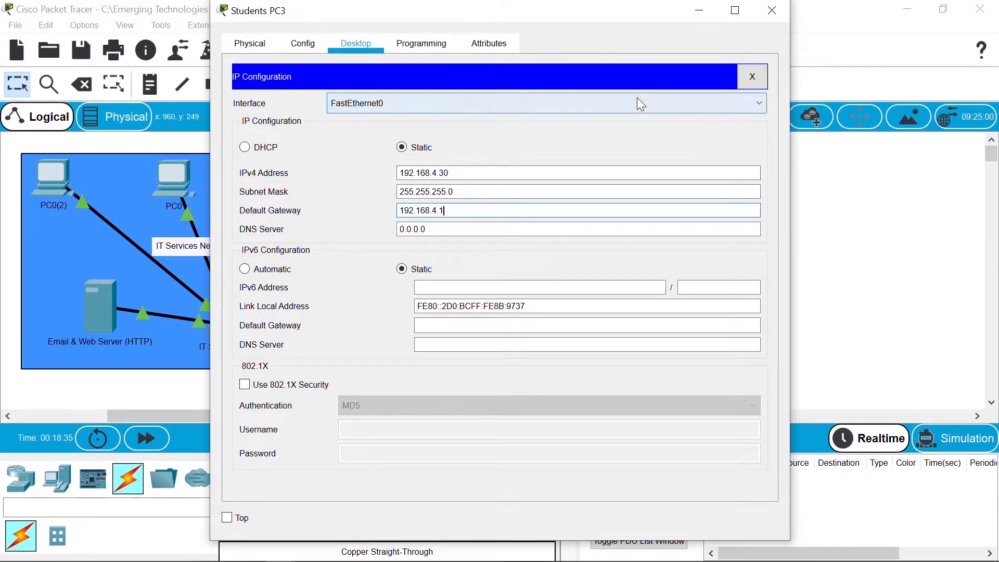
{"action": "left_click", "coordinate": [772, 10]}
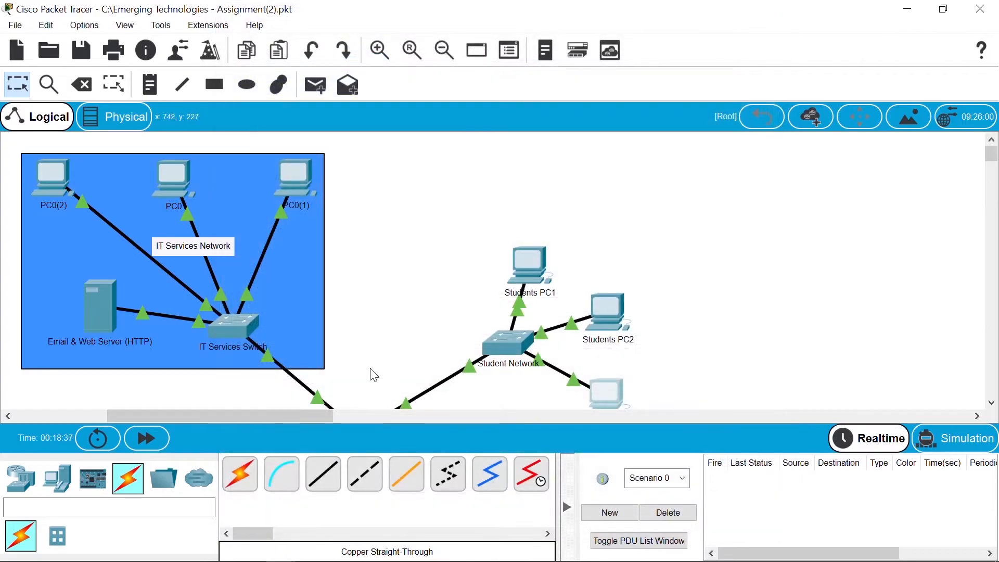
Step: Give PC0 static IP 192.168.0.10, mask 255.255.255.0, gateway 192.168.0.1
{"action": "left_click_drag", "start_coordinate": [307, 416], "coordinate": [270, 418]}
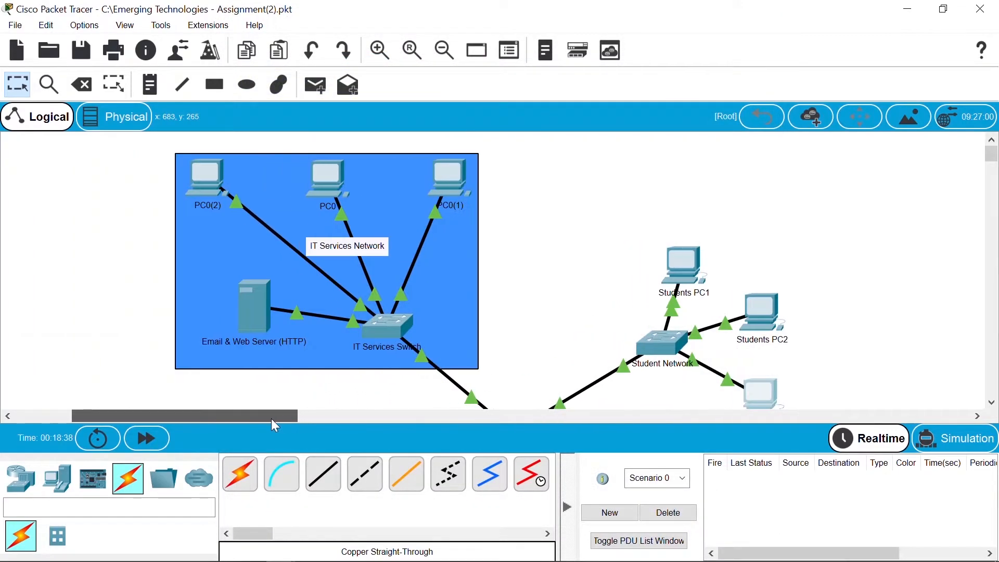
{"action": "left_click", "coordinate": [330, 180]}
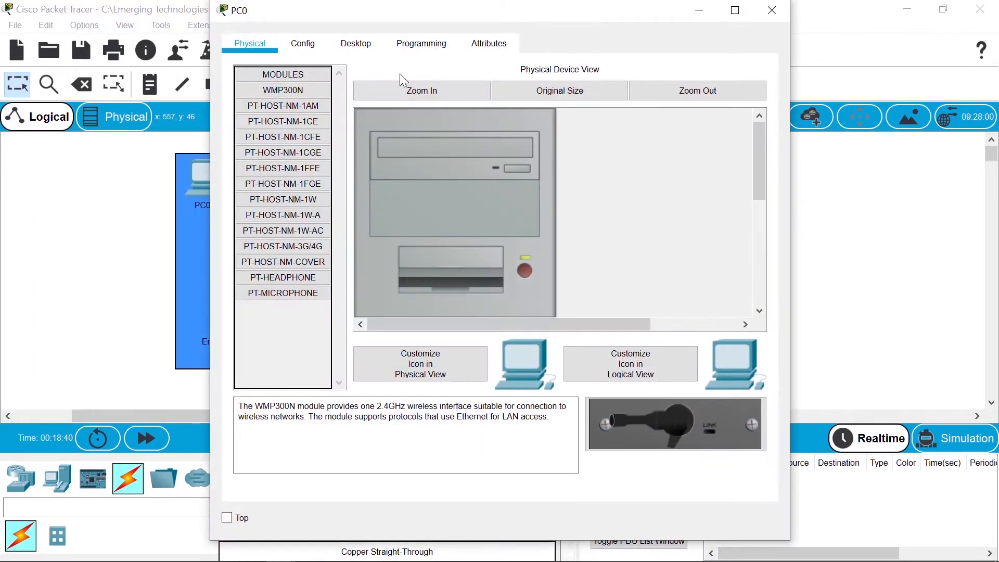
{"action": "left_click", "coordinate": [368, 42]}
{"action": "left_click", "coordinate": [309, 157]}
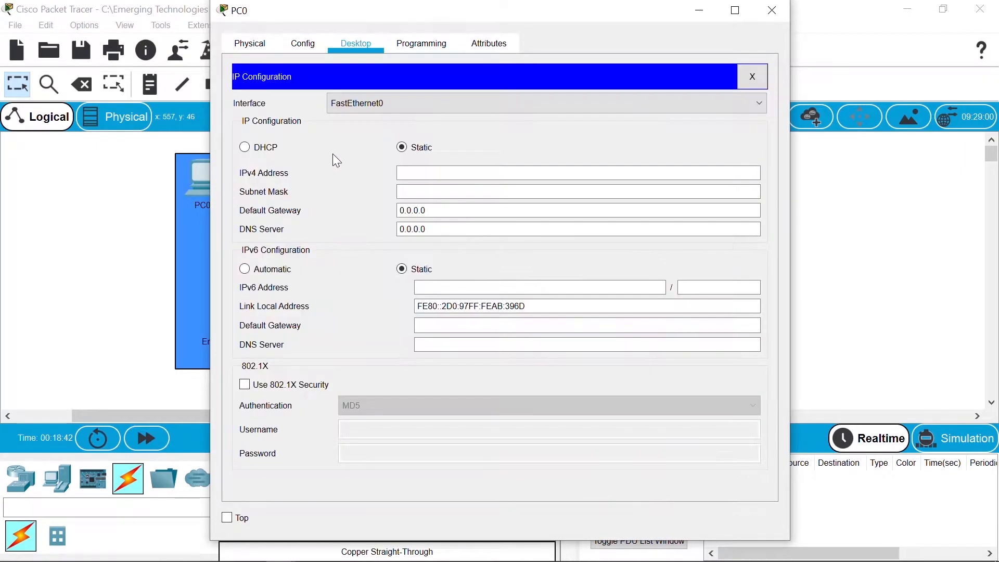
{"action": "left_click", "coordinate": [420, 176]}
{"action": "type", "text": "192.16"}
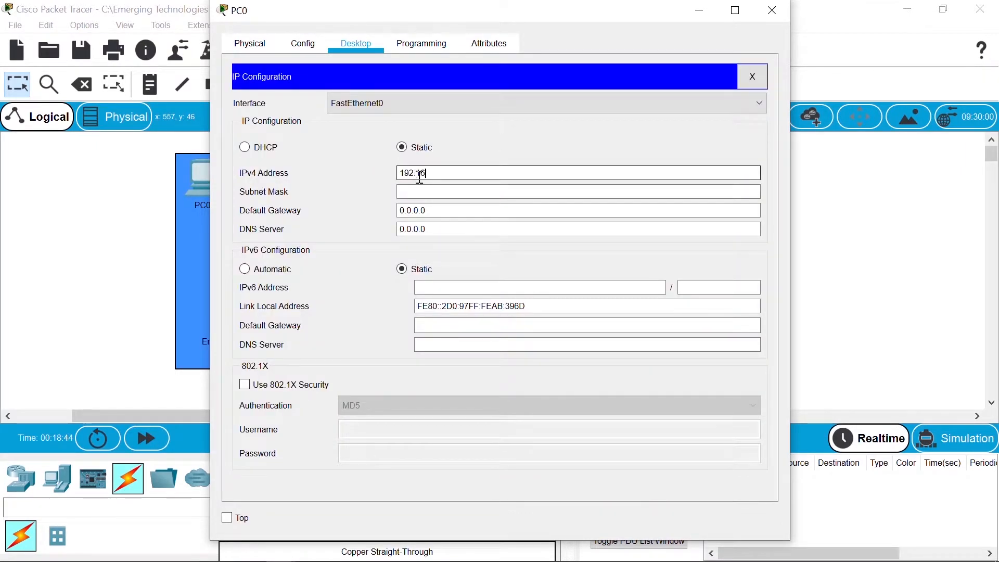
{"action": "type", "text": "8.0.10"}
{"action": "key", "text": "Tab"}
{"action": "key", "text": "Tab"}
{"action": "type", "text": "19"}
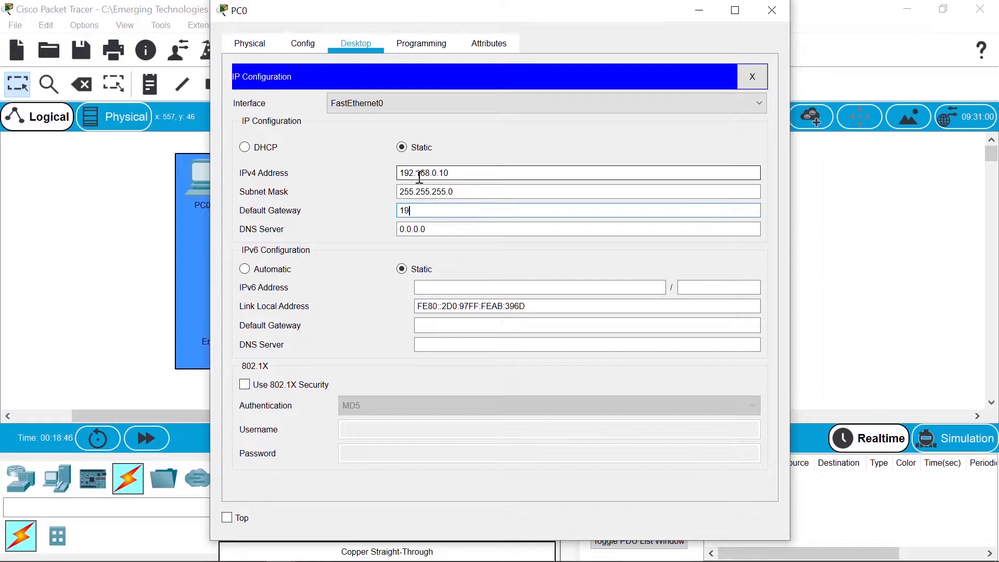
{"action": "type", "text": "2.168.0.1"}
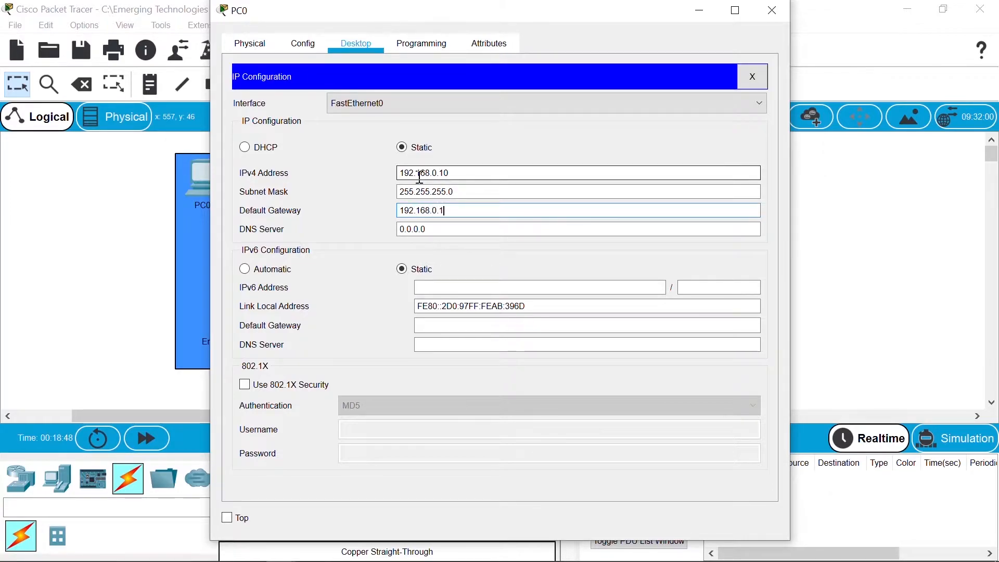
{"action": "left_click", "coordinate": [772, 11]}
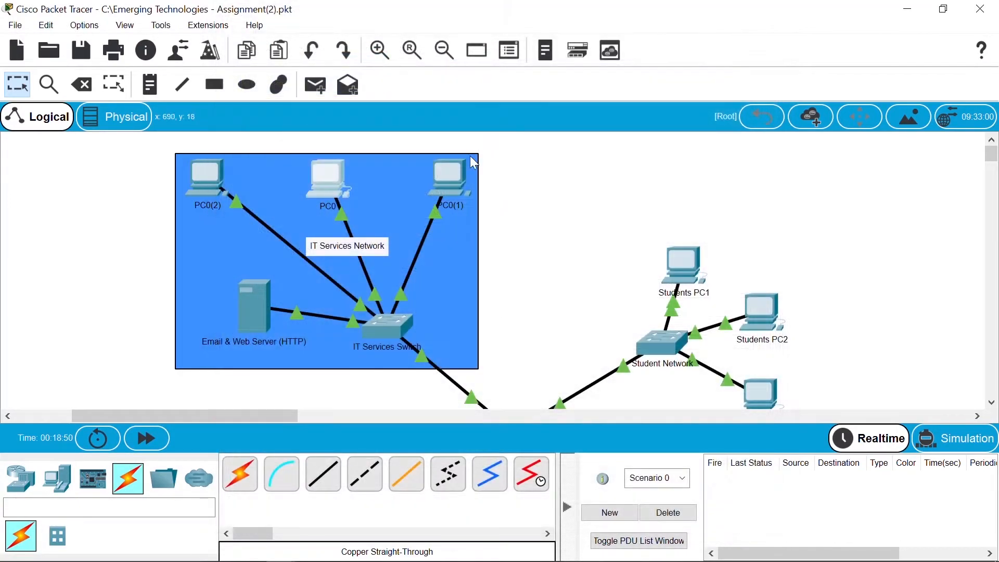
Step: Give PC0(1) static IP 192.168.0.20 with gateway 192.168.0.1
{"action": "left_click", "coordinate": [451, 177]}
{"action": "left_click", "coordinate": [366, 43]}
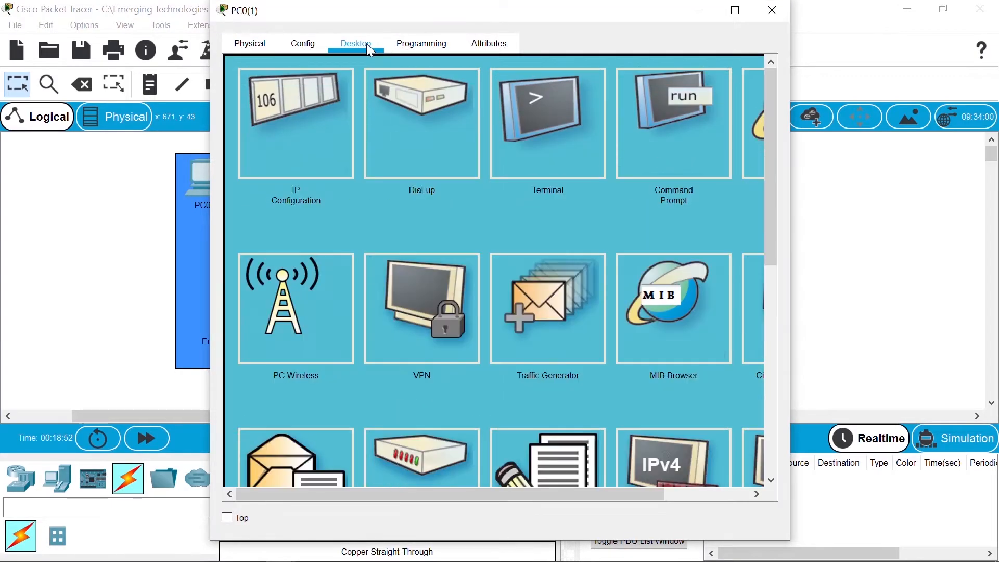
{"action": "left_click", "coordinate": [314, 141]}
{"action": "left_click", "coordinate": [435, 168]}
{"action": "type", "text": "192.168.02"}
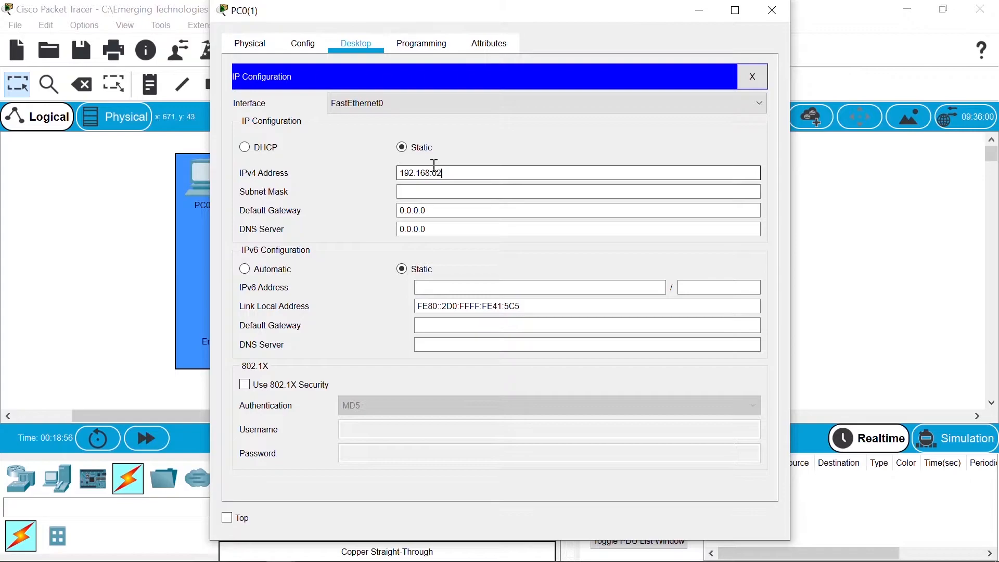
{"action": "type", "text": ".20"}
{"action": "key", "text": "Tab"}
{"action": "key", "text": "Tab"}
{"action": "type", "text": "1"}
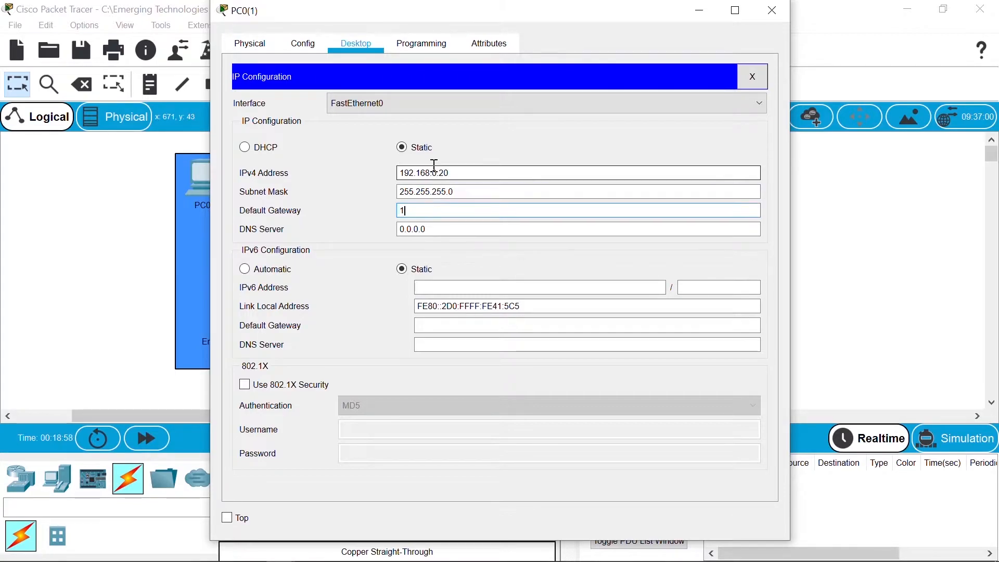
{"action": "type", "text": "92.168.0.1"}
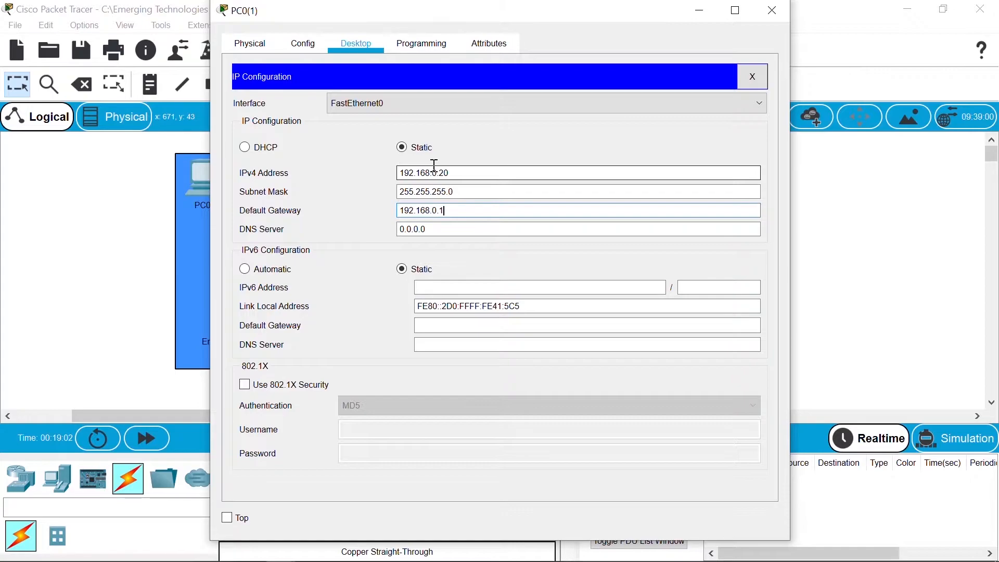
{"action": "left_click", "coordinate": [769, 20]}
Step: Give PC0(2) static IP 192.168.0.30 with gateway 192.168.0.1
{"action": "left_click", "coordinate": [211, 186]}
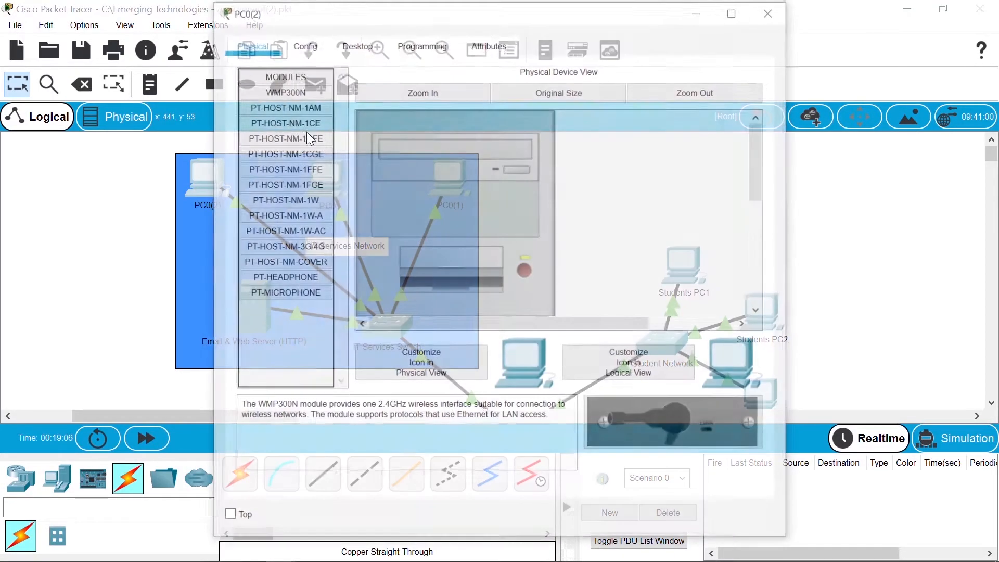
{"action": "left_click", "coordinate": [352, 49]}
{"action": "left_click", "coordinate": [314, 123]}
{"action": "left_click", "coordinate": [416, 170]}
{"action": "type", "text": "192.16"}
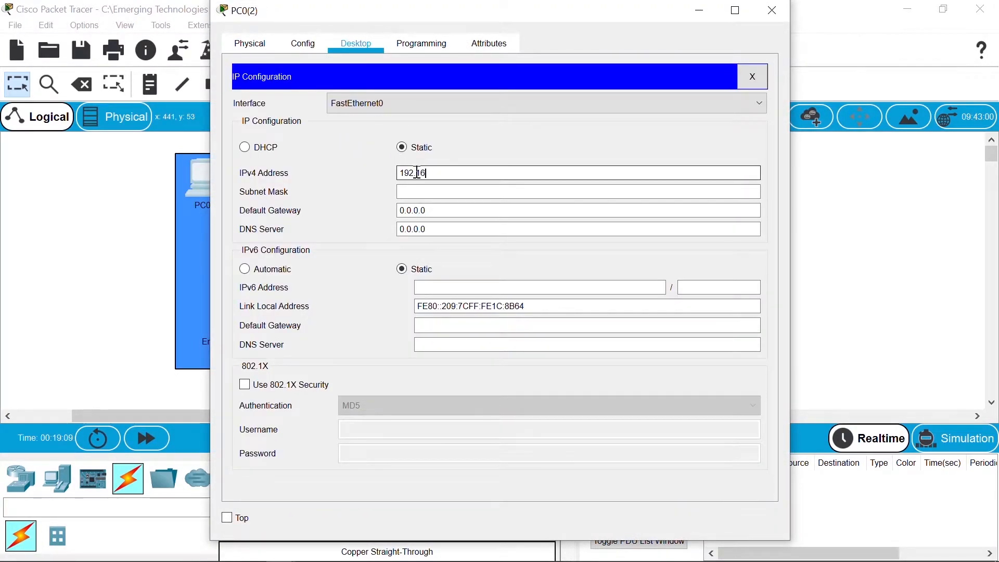
{"action": "type", "text": "8.0.30"}
{"action": "key", "text": "Tab"}
{"action": "key", "text": "Tab"}
{"action": "type", "text": "192"}
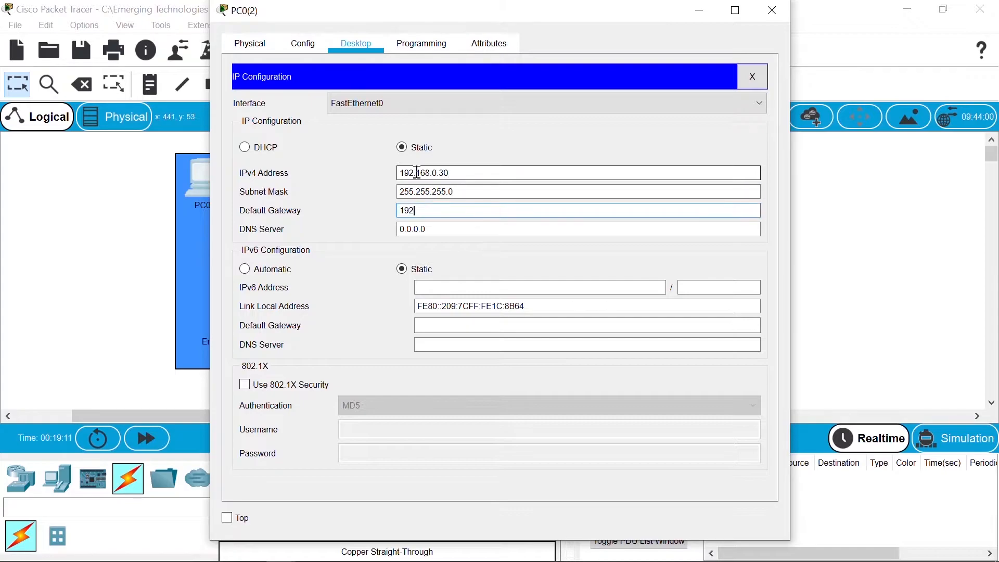
{"action": "type", "text": ".168.0.1"}
{"action": "left_click", "coordinate": [772, 11]}
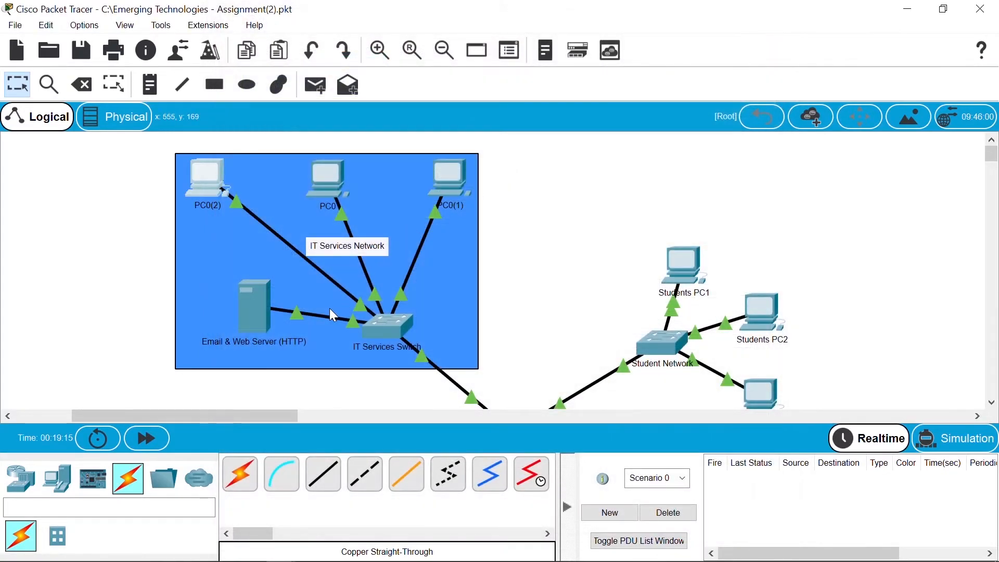
Step: Give the Email & Web Server IP 192.168.0.5, mask 255.255.255.0, gateway 192.168.0.1
{"action": "left_click", "coordinate": [258, 306]}
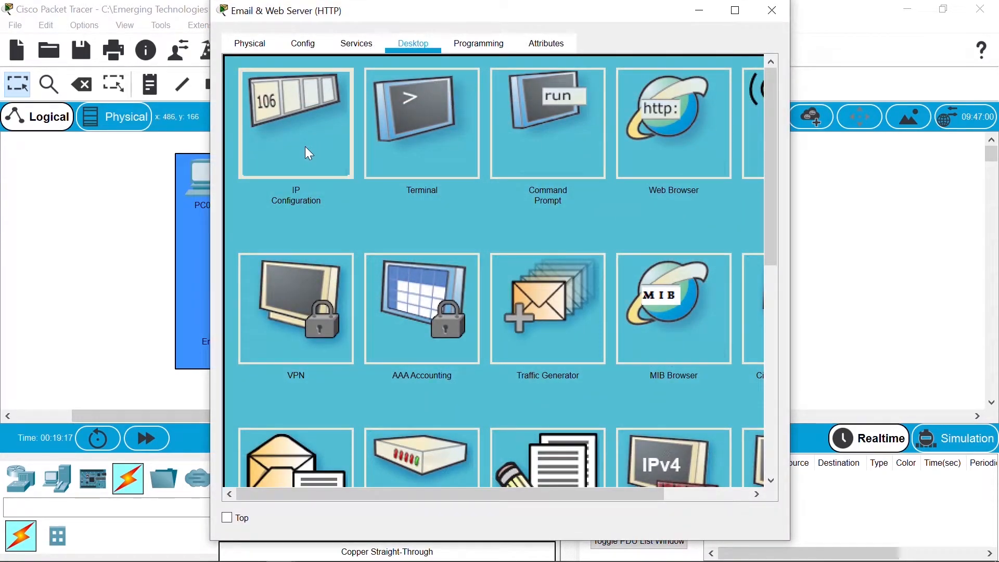
{"action": "left_click", "coordinate": [307, 151]}
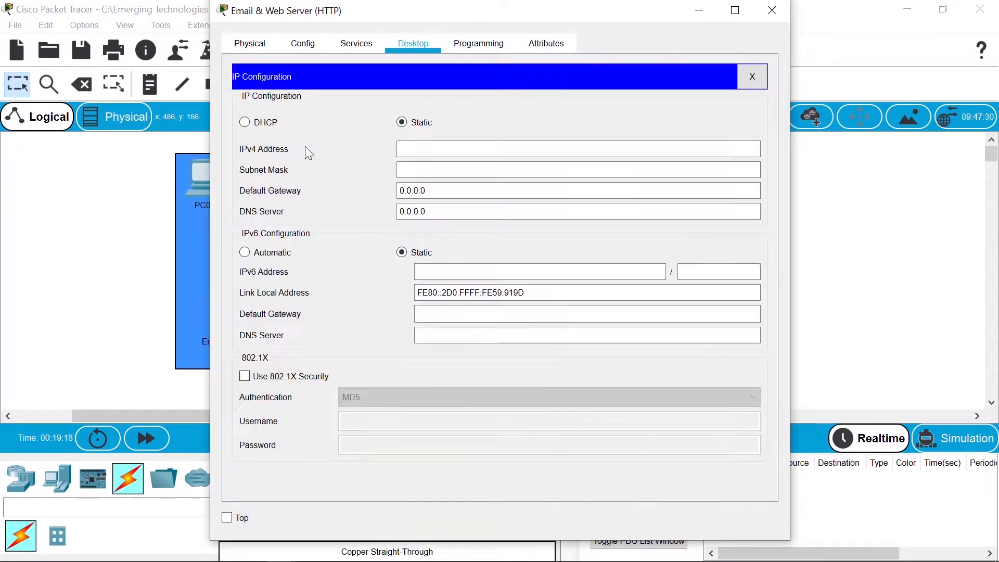
{"action": "left_click", "coordinate": [434, 154]}
{"action": "type", "text": "192.1"}
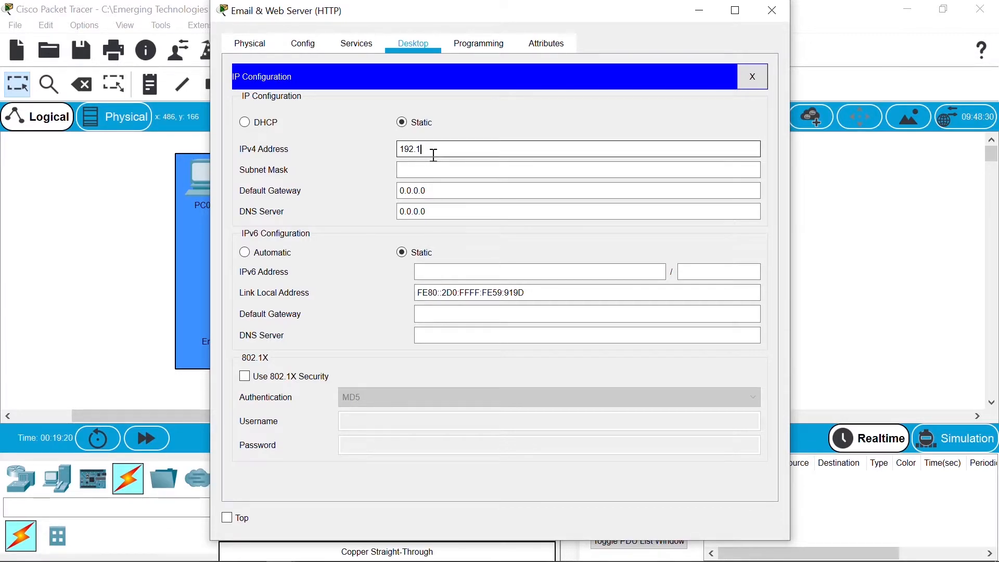
{"action": "type", "text": "68.0.5"}
{"action": "key", "text": "Tab"}
{"action": "key", "text": "Tab"}
{"action": "type", "text": "1"}
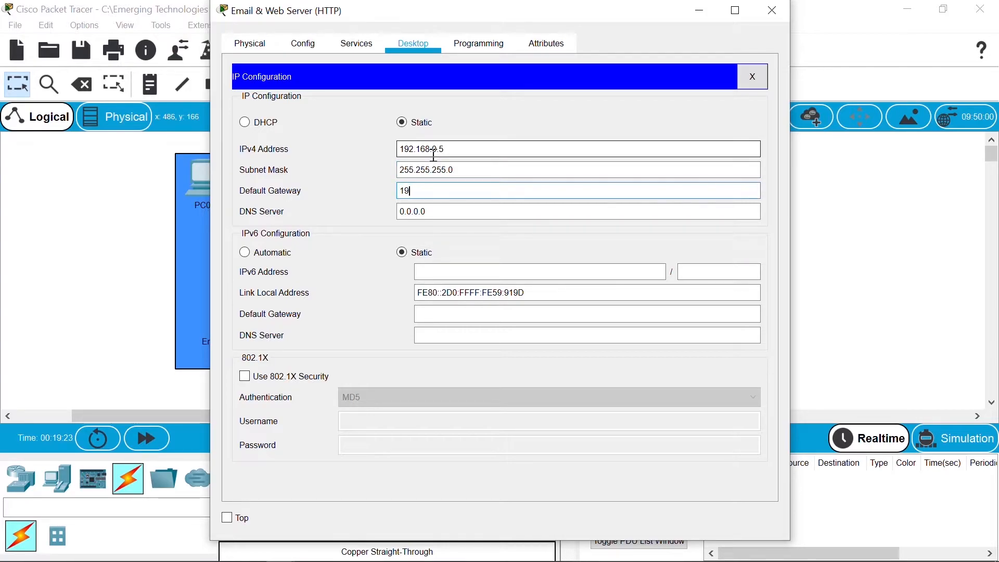
{"action": "type", "text": "92.168.0.1"}
{"action": "left_click", "coordinate": [777, 17]}
{"action": "left_click_drag", "start_coordinate": [285, 415], "coordinate": [208, 424]}
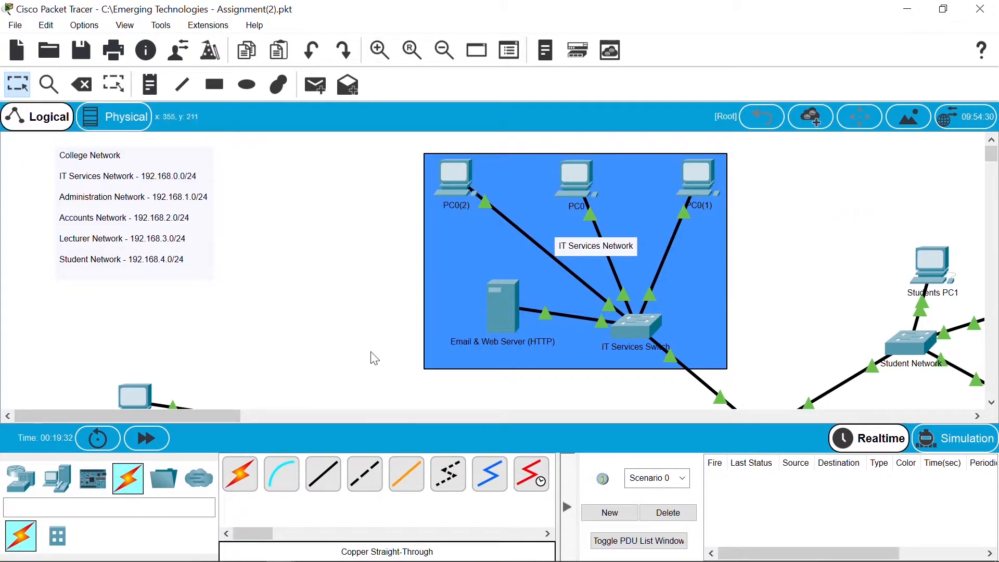
{"action": "left_click_drag", "start_coordinate": [228, 419], "coordinate": [251, 423]}
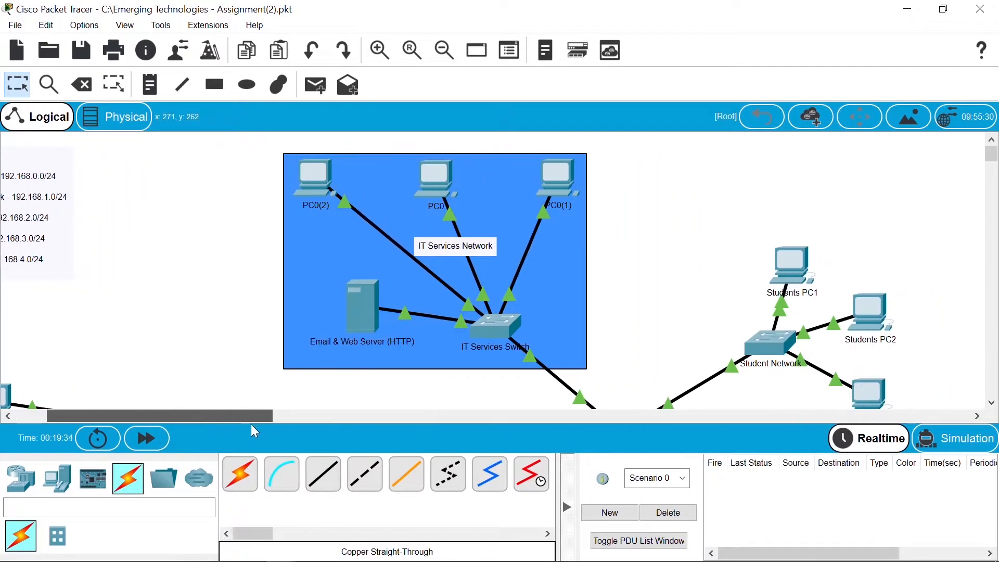
Step: Delete the default welcome text and quick links from the server's HTTP index.html
{"action": "double_click", "coordinate": [364, 311]}
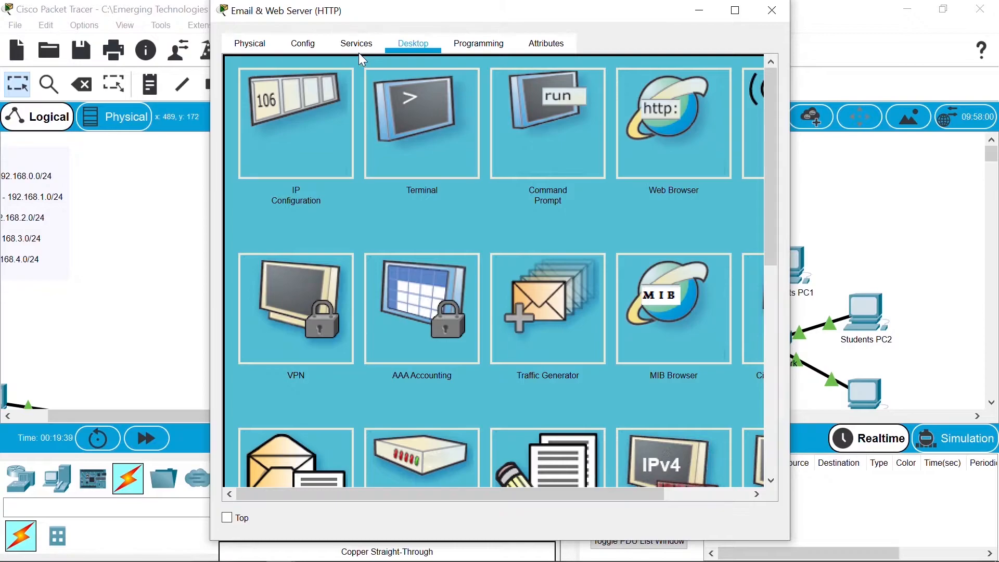
{"action": "left_click", "coordinate": [348, 44]}
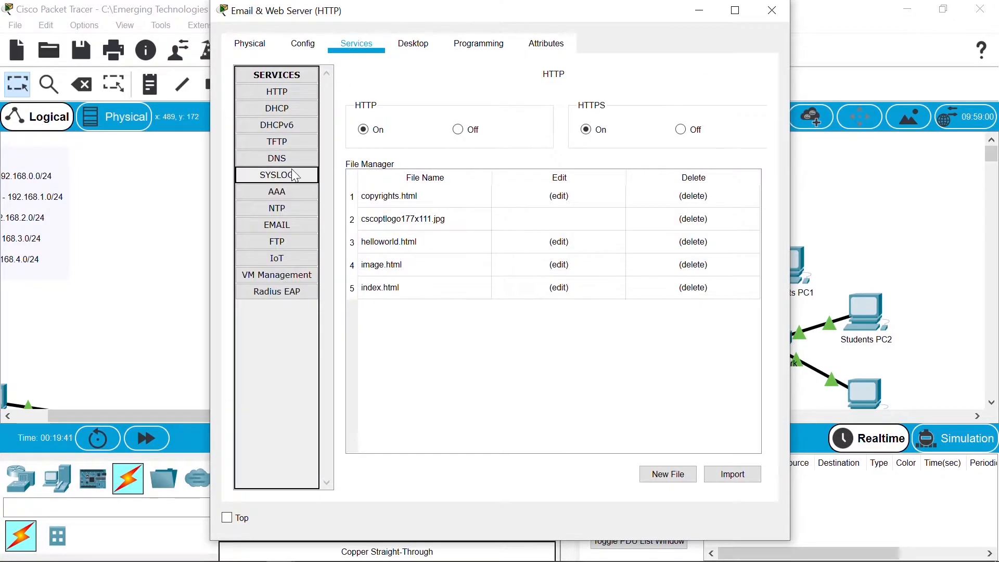
{"action": "left_click", "coordinate": [300, 94]}
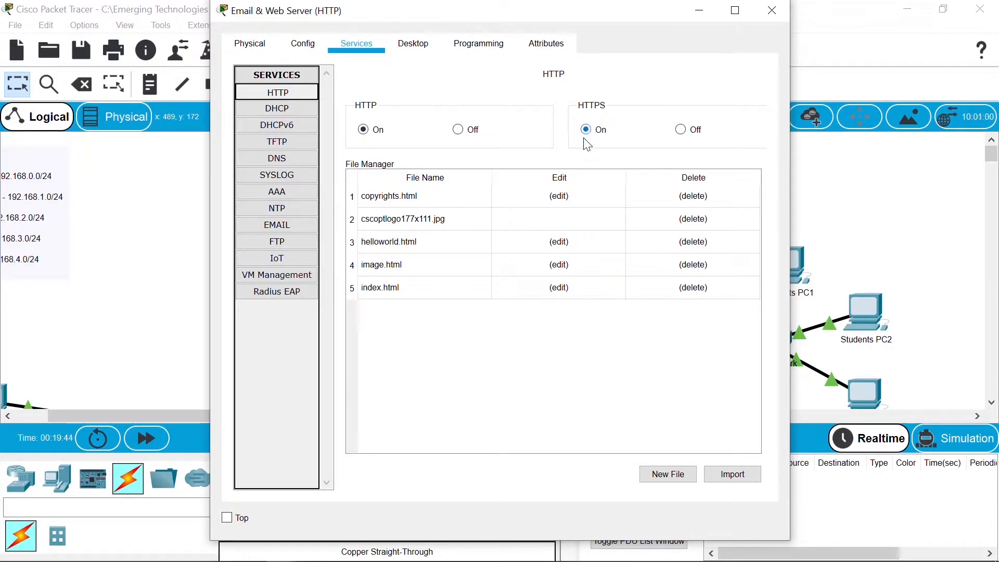
{"action": "left_click", "coordinate": [558, 289]}
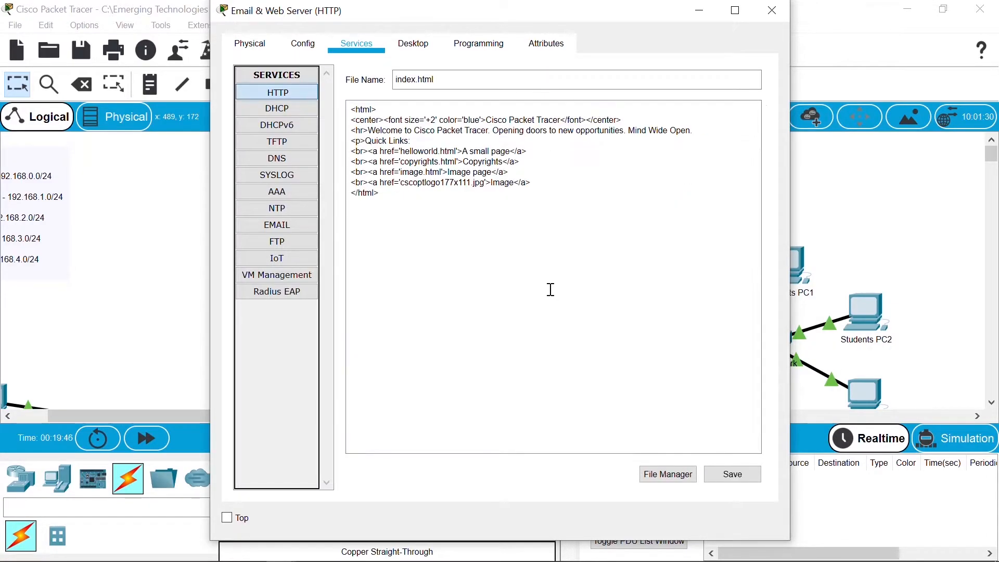
{"action": "left_click", "coordinate": [538, 183]}
{"action": "left_click_drag", "start_coordinate": [528, 182], "coordinate": [352, 131]}
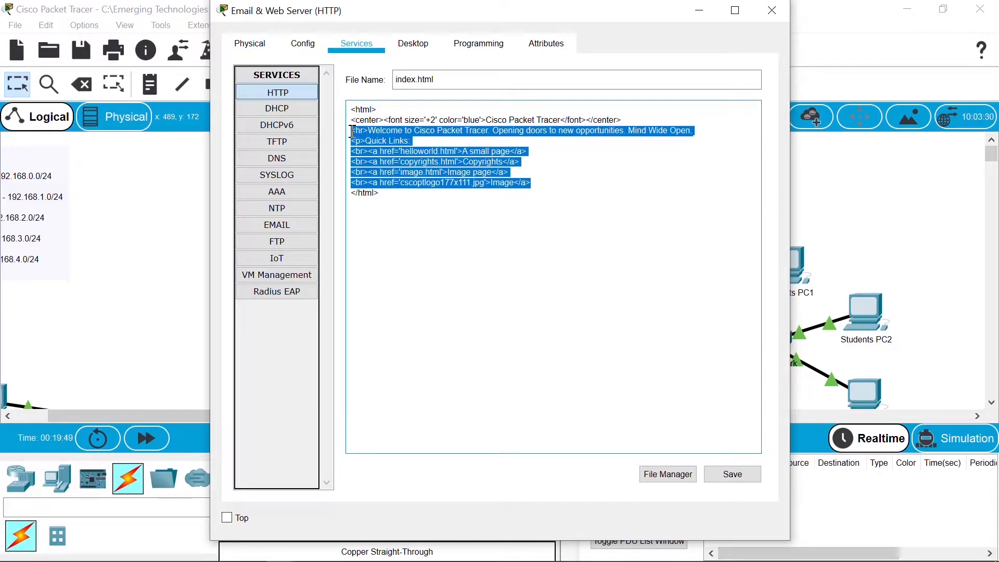
{"action": "key", "text": "BackSpace"}
{"action": "key", "text": "BackSpace"}
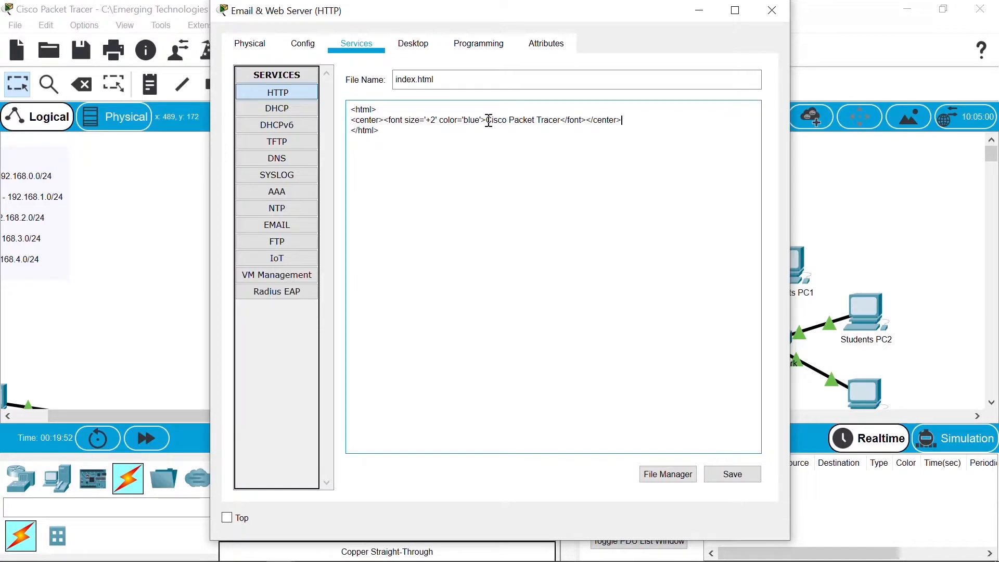
Step: Change the heading to 'NDC Campus' and save, overwriting the existing index.html
{"action": "left_click_drag", "start_coordinate": [490, 121], "coordinate": [560, 124]}
{"action": "key", "text": "BackSpace"}
{"action": "type", "text": "NDC C"}
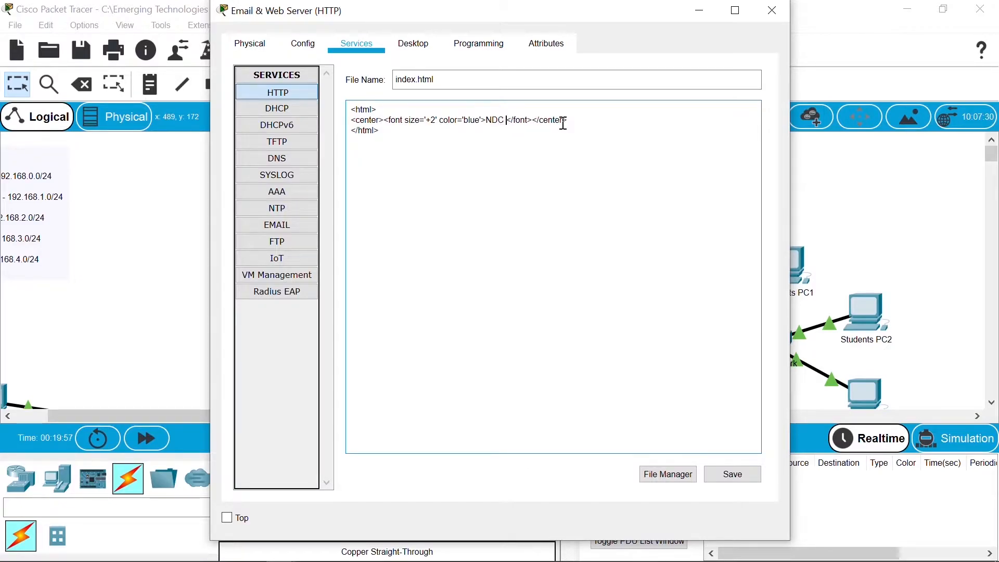
{"action": "type", "text": "ampus"}
{"action": "left_click", "coordinate": [729, 476]}
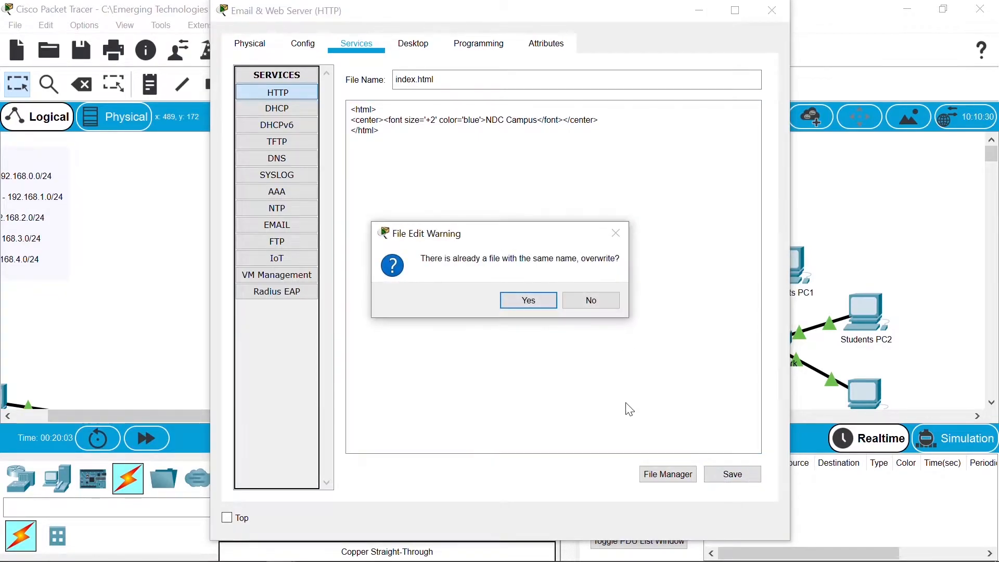
{"action": "left_click", "coordinate": [527, 303]}
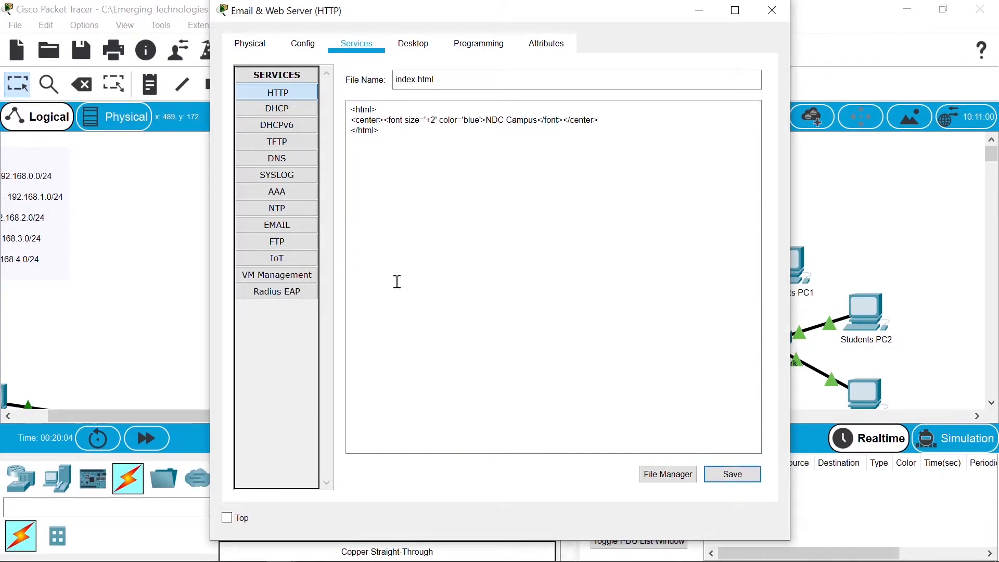
Step: Set the Email & Web Server's mail domain to ndc.edu
{"action": "left_click", "coordinate": [279, 225]}
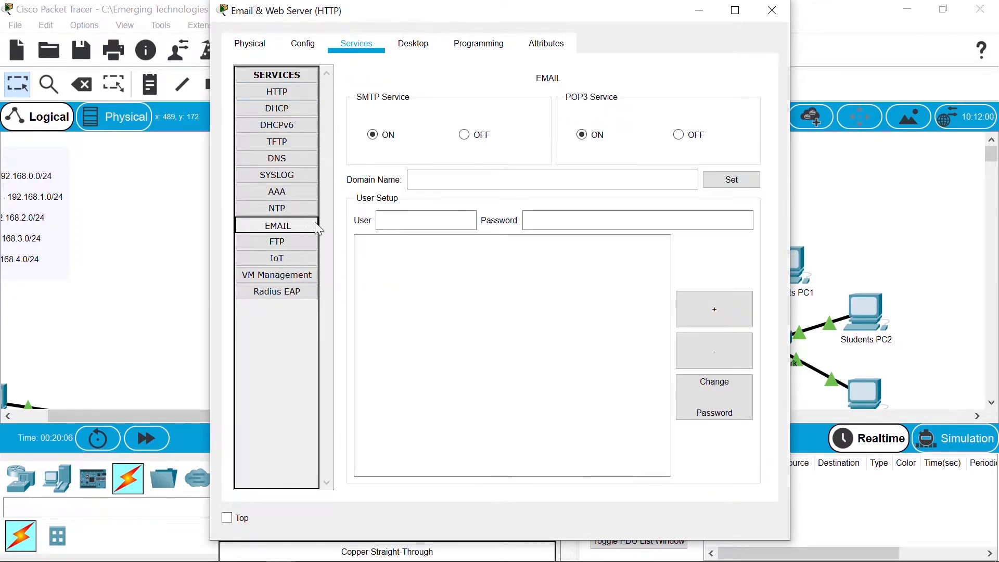
{"action": "left_click", "coordinate": [450, 180]}
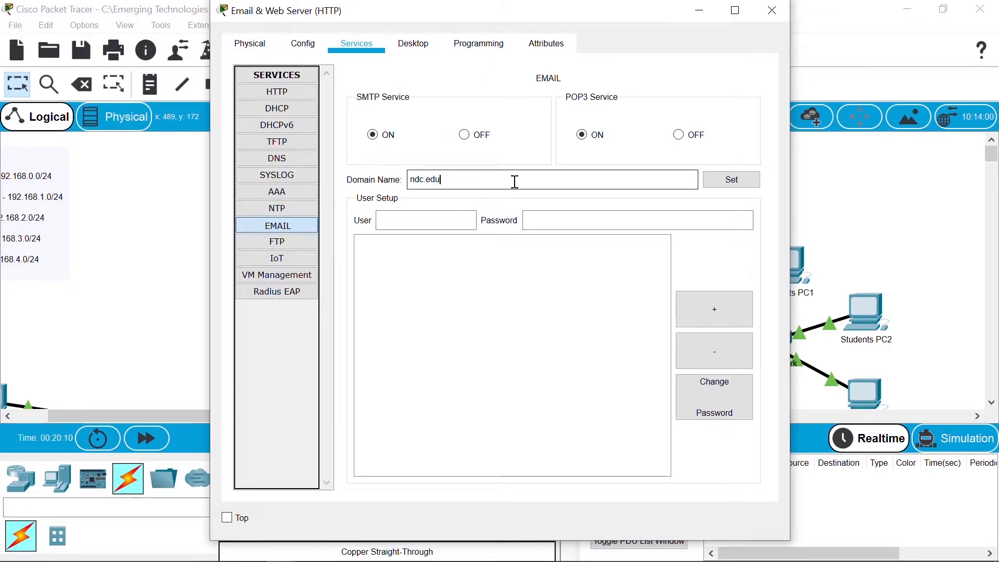
{"action": "left_click", "coordinate": [724, 185]}
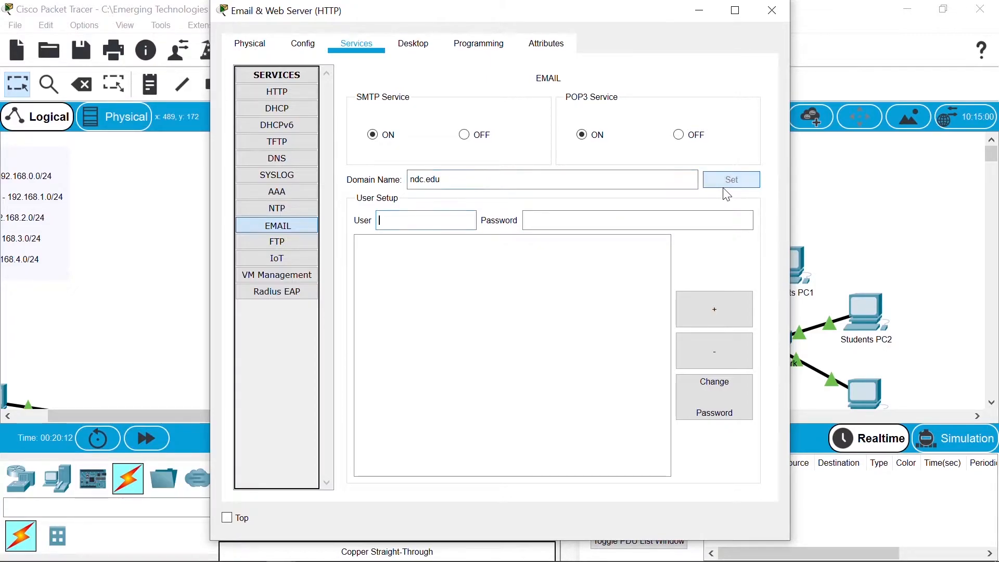
Step: Add mail users Administration_User1, Administration_User2 and Administration_User3 with their password
{"action": "type", "text": "Administration_User1"}
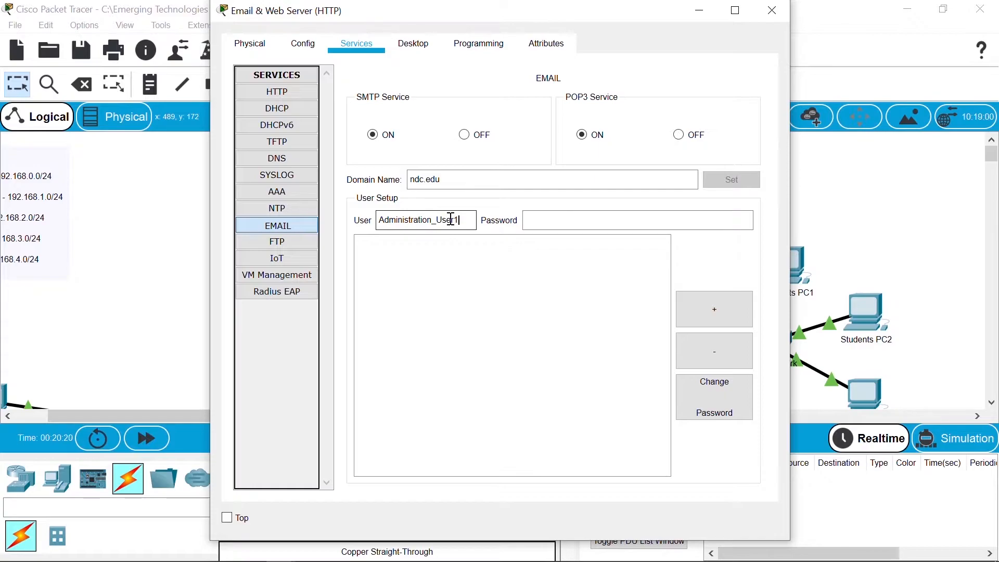
{"action": "key", "text": "Tab"}
{"action": "type", "text": "p"}
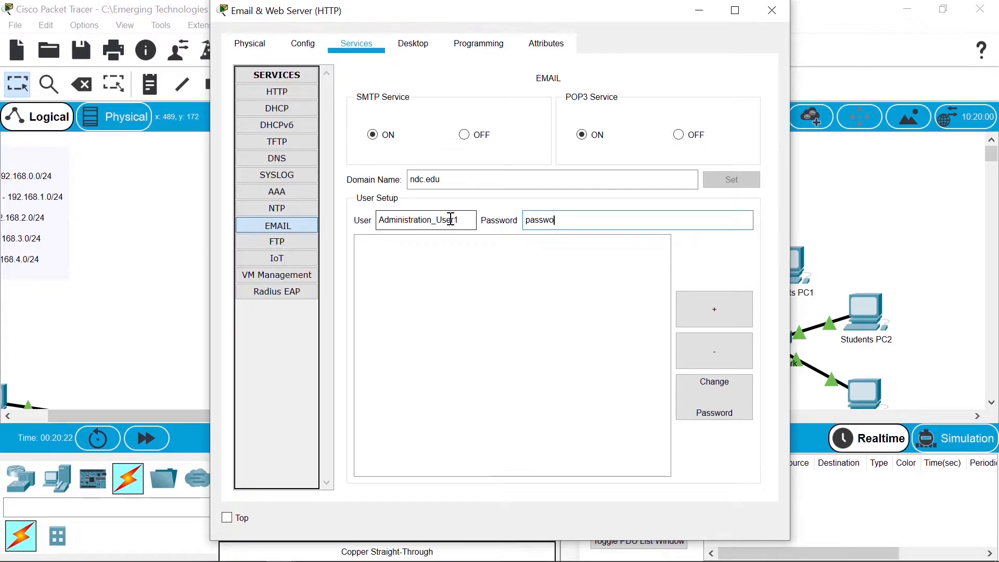
{"action": "left_click", "coordinate": [693, 315]}
{"action": "left_click", "coordinate": [399, 242]}
{"action": "left_click", "coordinate": [475, 220]}
{"action": "key", "text": "BackSpace"}
{"action": "type", "text": "2"}
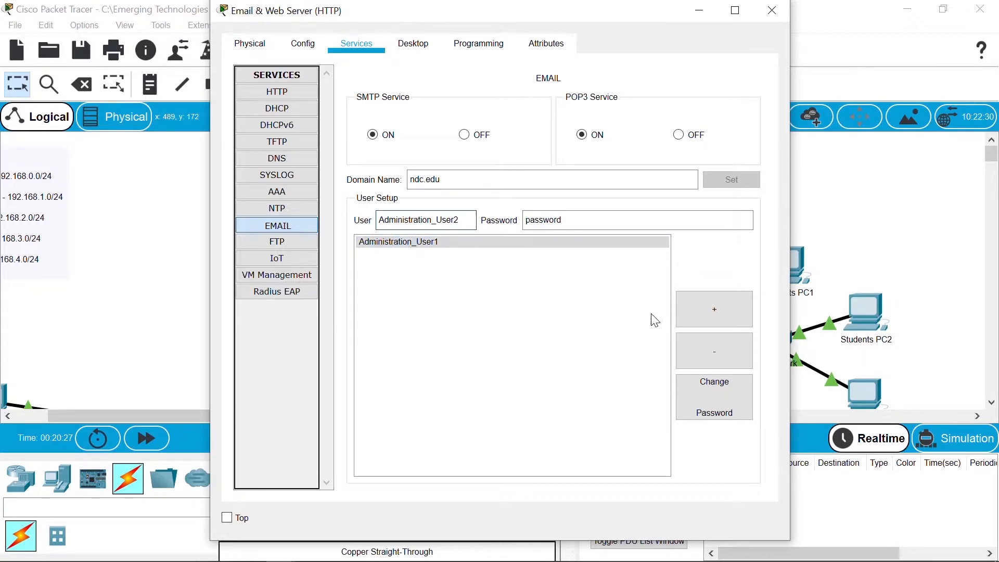
{"action": "left_click", "coordinate": [699, 322]}
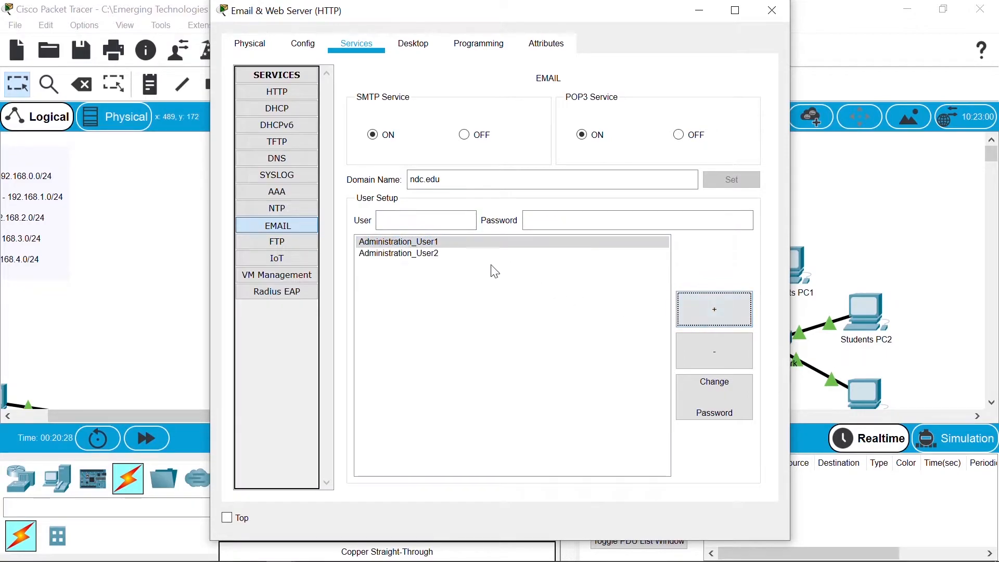
{"action": "left_click", "coordinate": [464, 254]}
{"action": "left_click", "coordinate": [462, 223]}
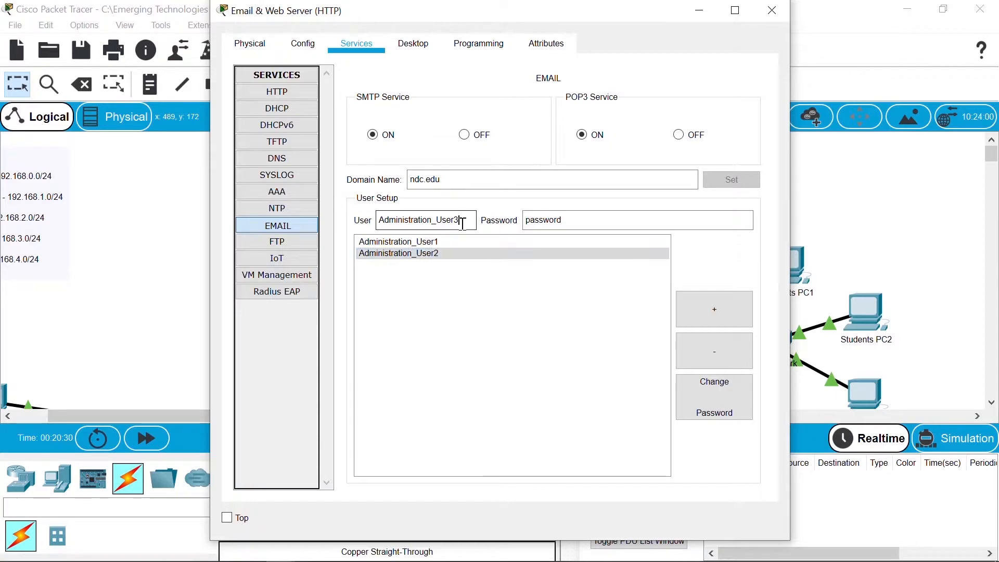
{"action": "left_click", "coordinate": [708, 308]}
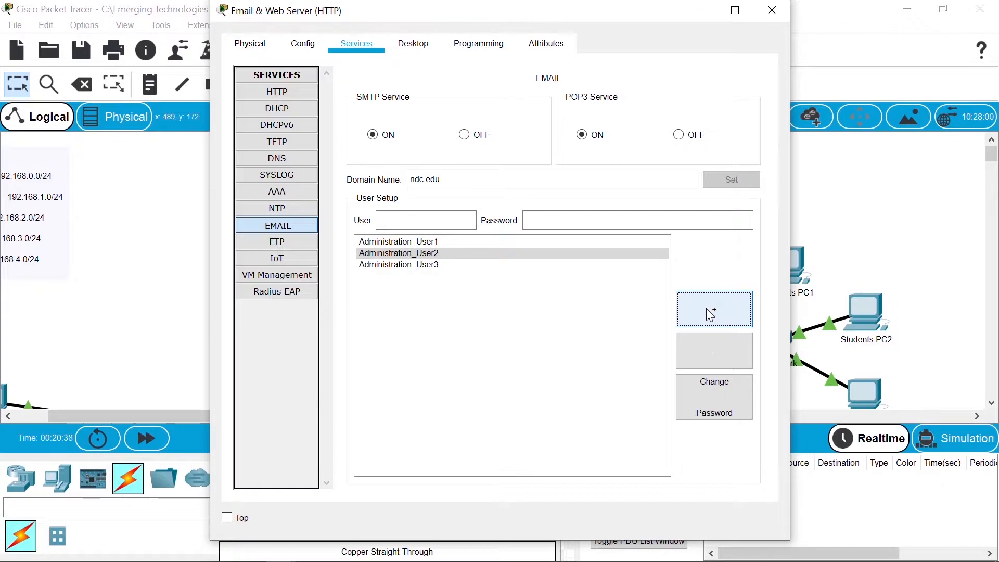
Step: Add mail users Lecturers_User1, Lecturers_User2 and Lecturers_User3 with the same password
{"action": "left_click", "coordinate": [435, 242]}
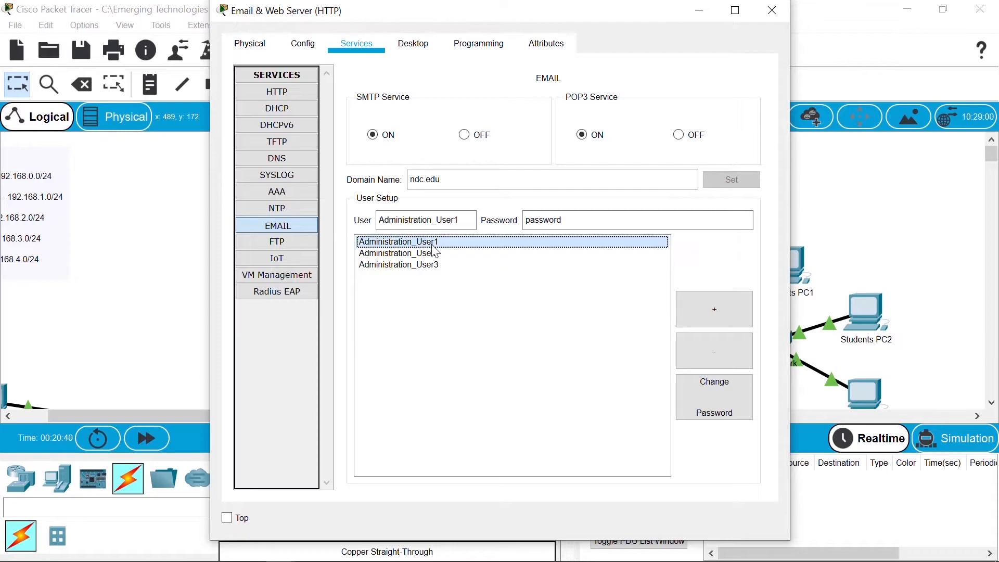
{"action": "left_click_drag", "start_coordinate": [432, 224], "coordinate": [380, 223]}
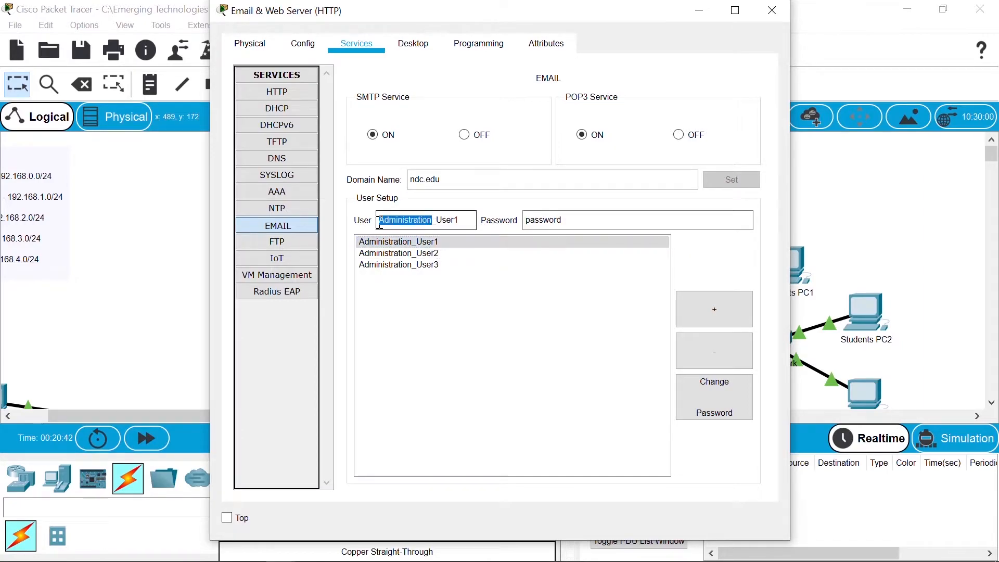
{"action": "type", "text": "Lecture"}
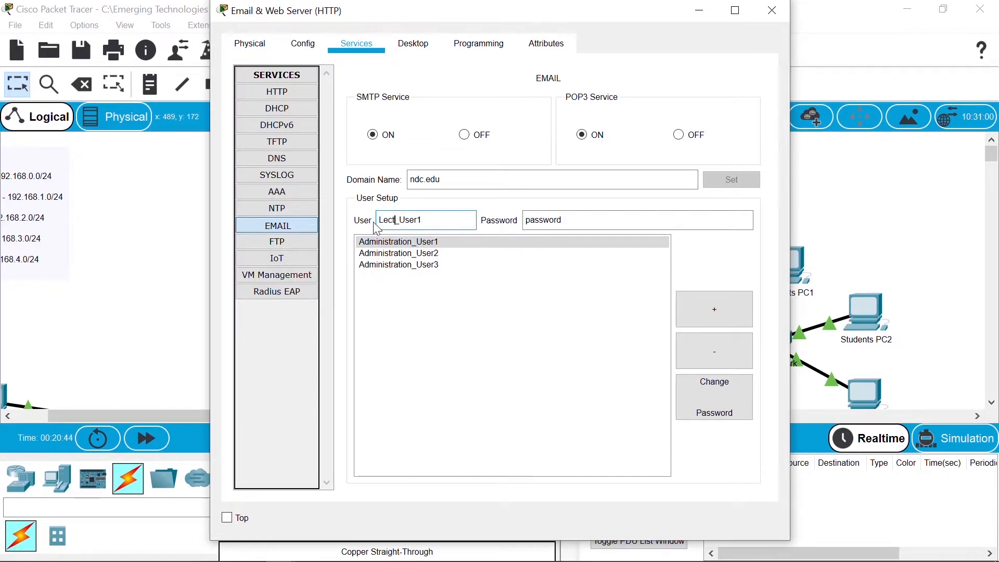
{"action": "type", "text": "rs"}
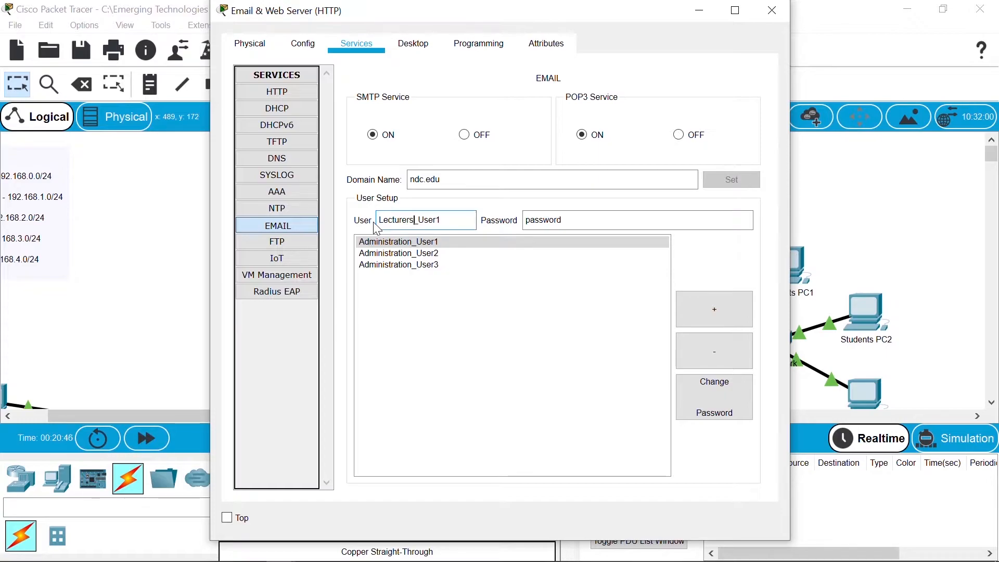
{"action": "left_click", "coordinate": [717, 308]}
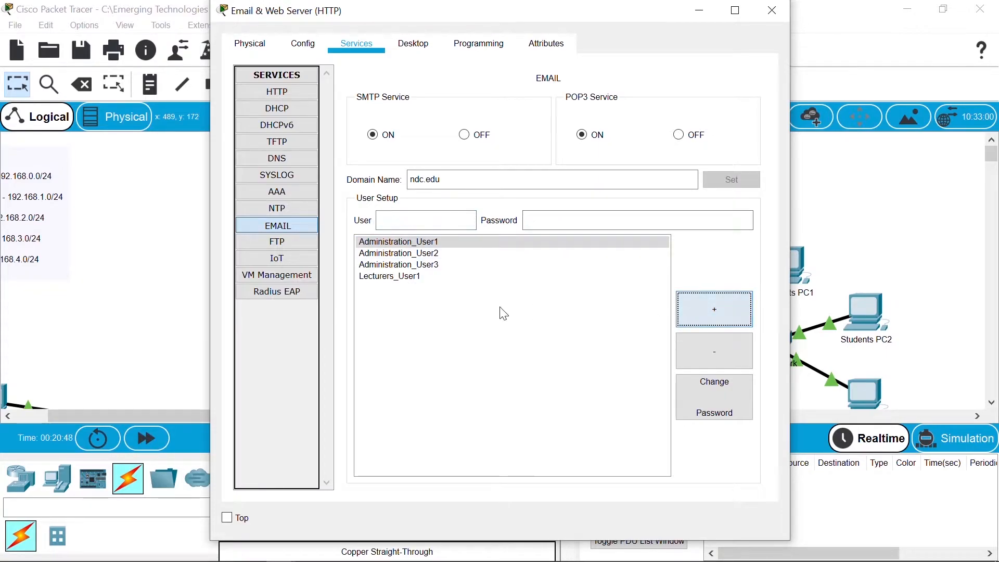
{"action": "left_click", "coordinate": [408, 279]}
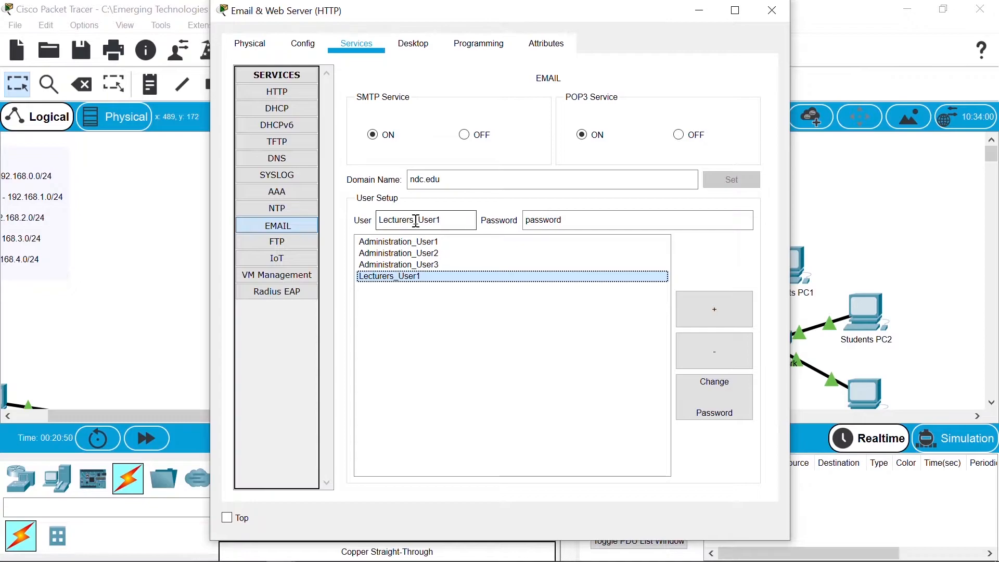
{"action": "left_click", "coordinate": [448, 219]}
{"action": "type", "text": "2"}
{"action": "left_click", "coordinate": [699, 316]}
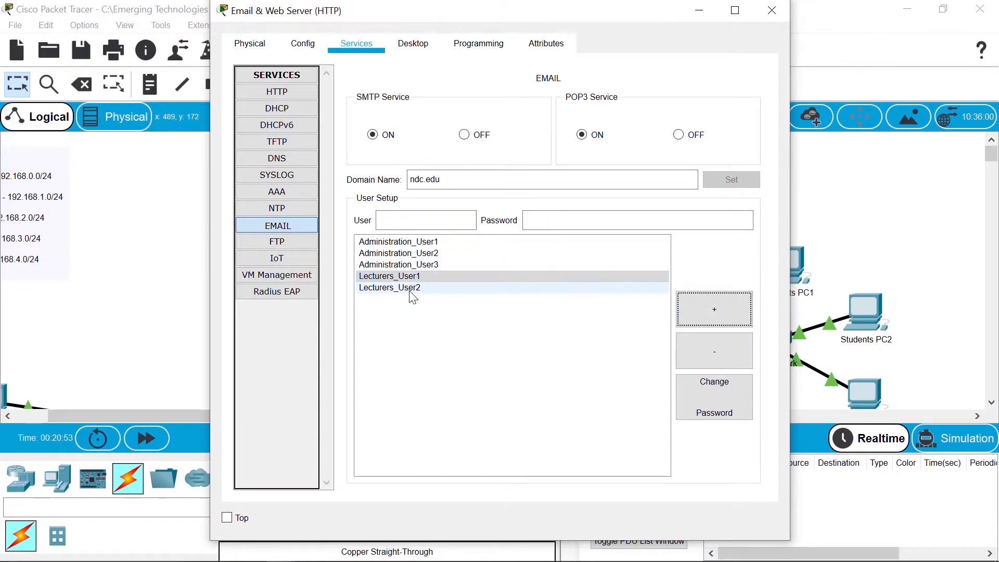
{"action": "left_click", "coordinate": [410, 292]}
{"action": "left_click", "coordinate": [452, 222]}
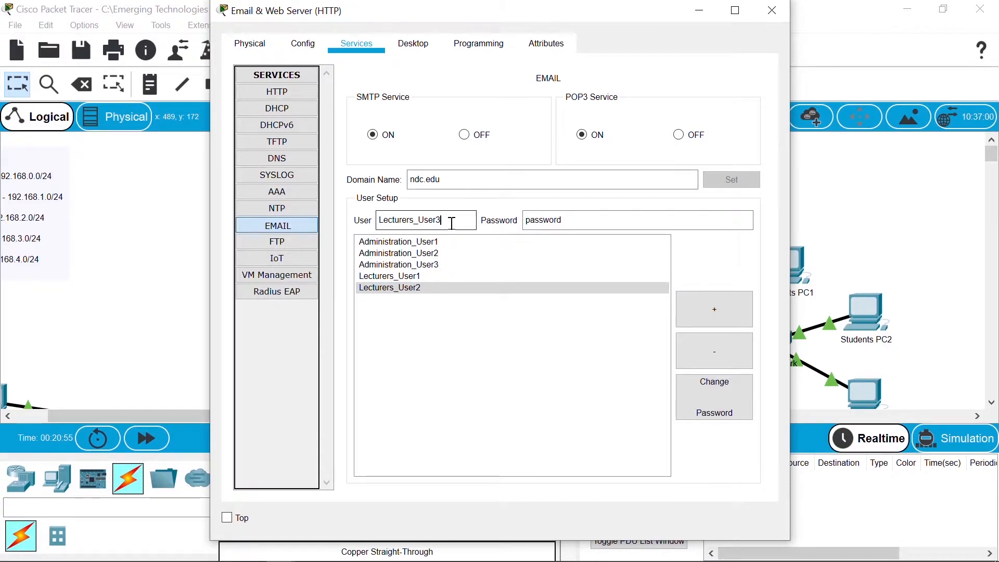
{"action": "left_click", "coordinate": [713, 311]}
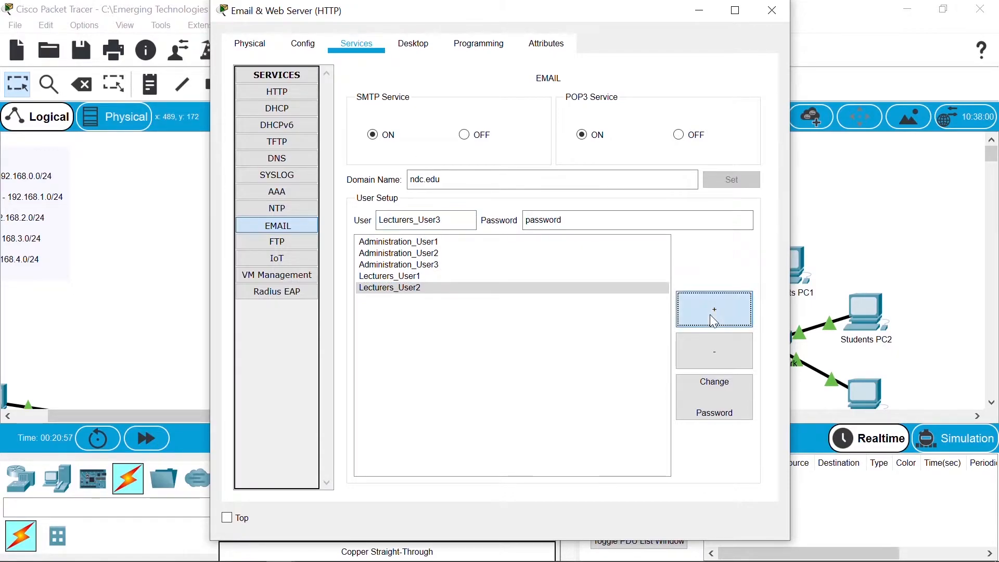
Step: Add mail users Accounts_User1, Accounts_User2 and Accounts_User3 with the same password
{"action": "left_click", "coordinate": [418, 280]}
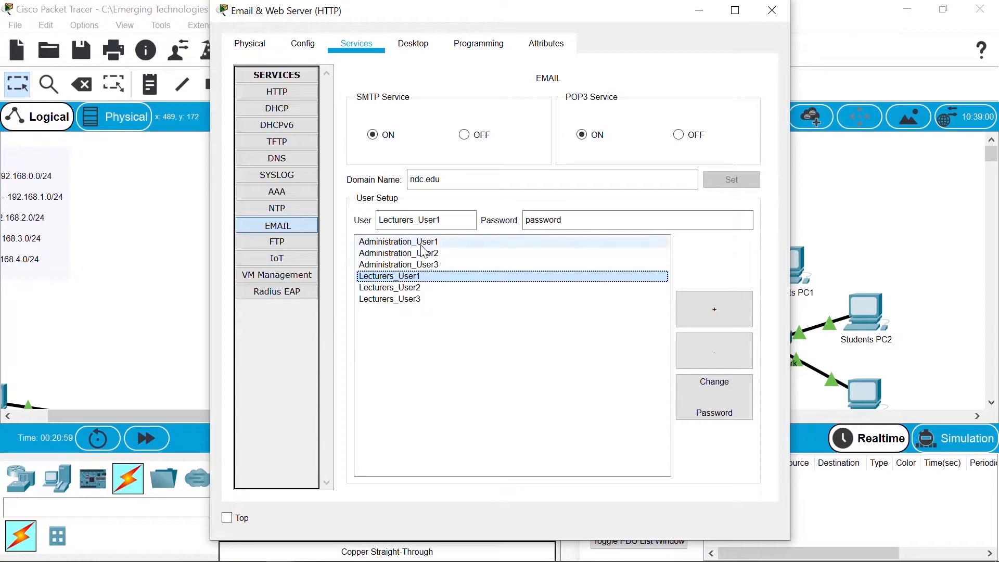
{"action": "left_click_drag", "start_coordinate": [414, 219], "coordinate": [355, 219]}
{"action": "type", "text": "Accounts"}
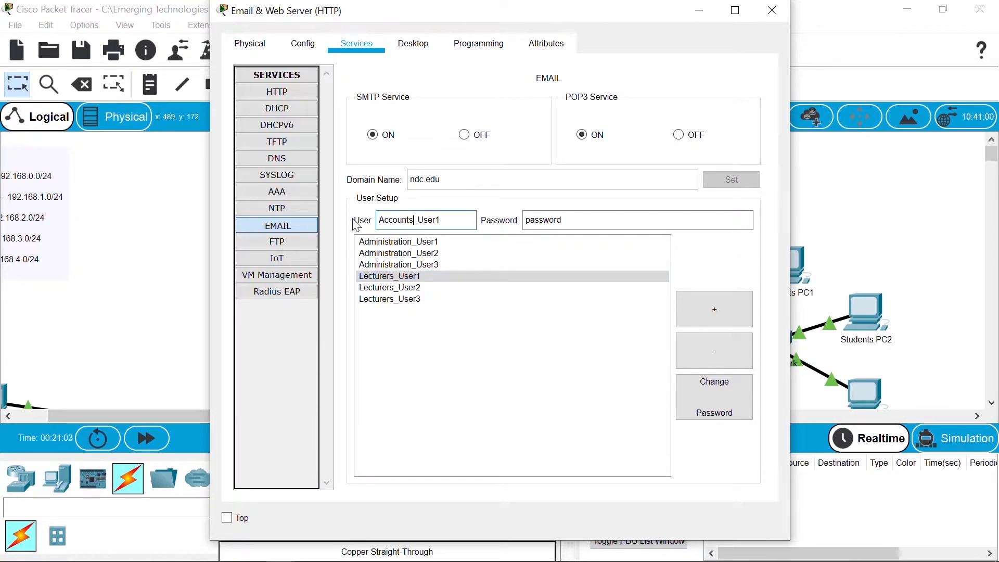
{"action": "left_click", "coordinate": [694, 308]}
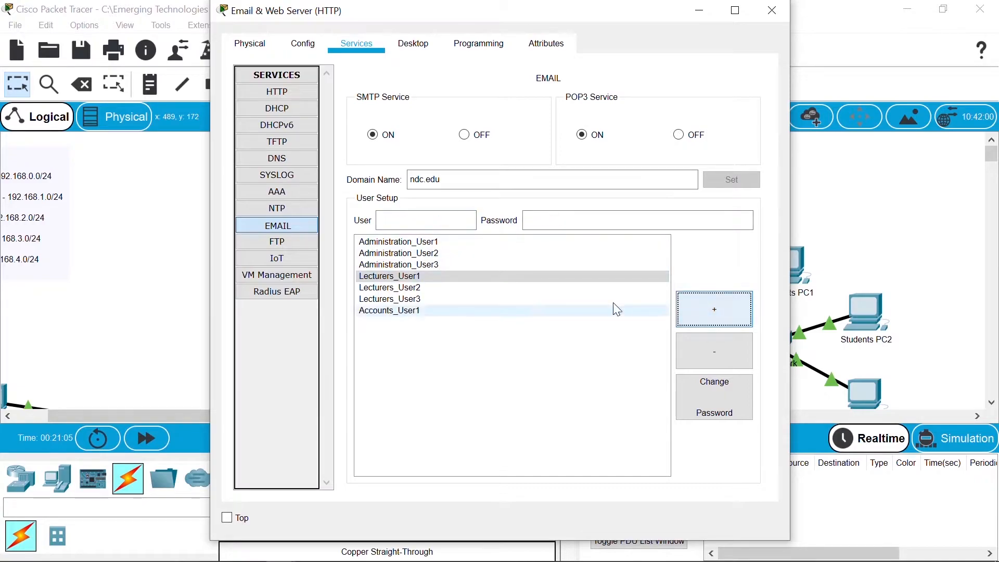
{"action": "left_click", "coordinate": [420, 311]}
{"action": "left_click", "coordinate": [460, 218]}
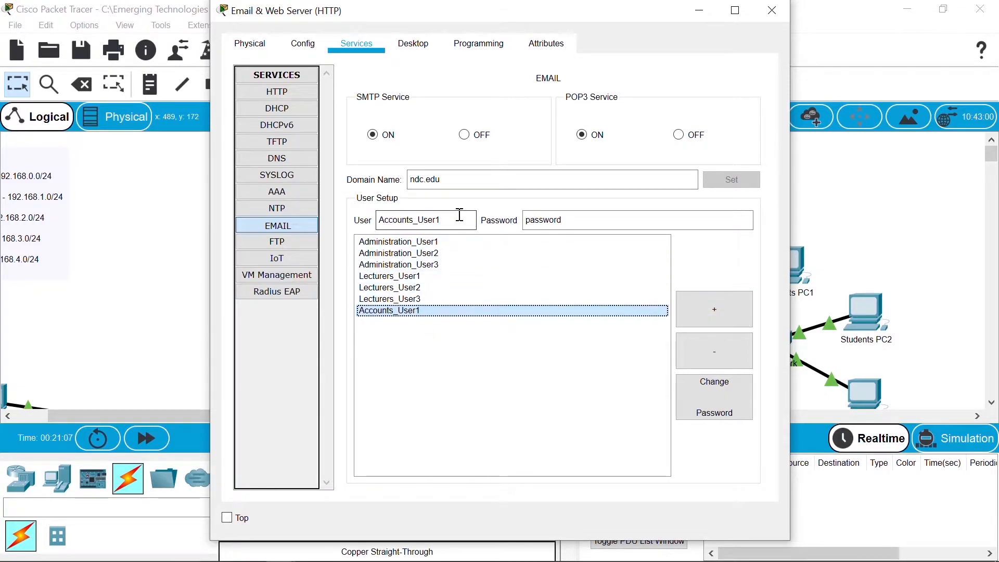
{"action": "type", "text": "2"}
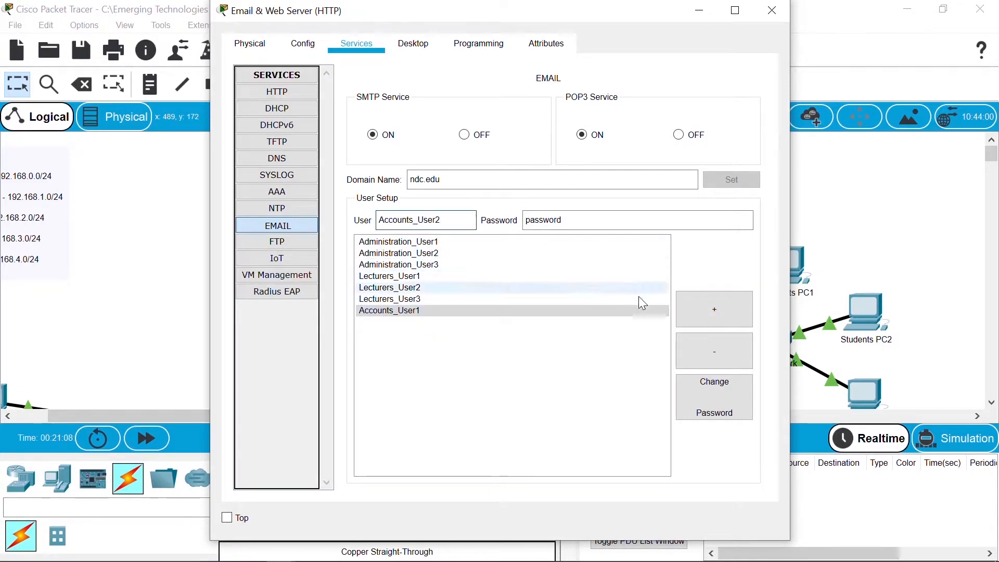
{"action": "left_click", "coordinate": [715, 311]}
{"action": "left_click", "coordinate": [432, 321]}
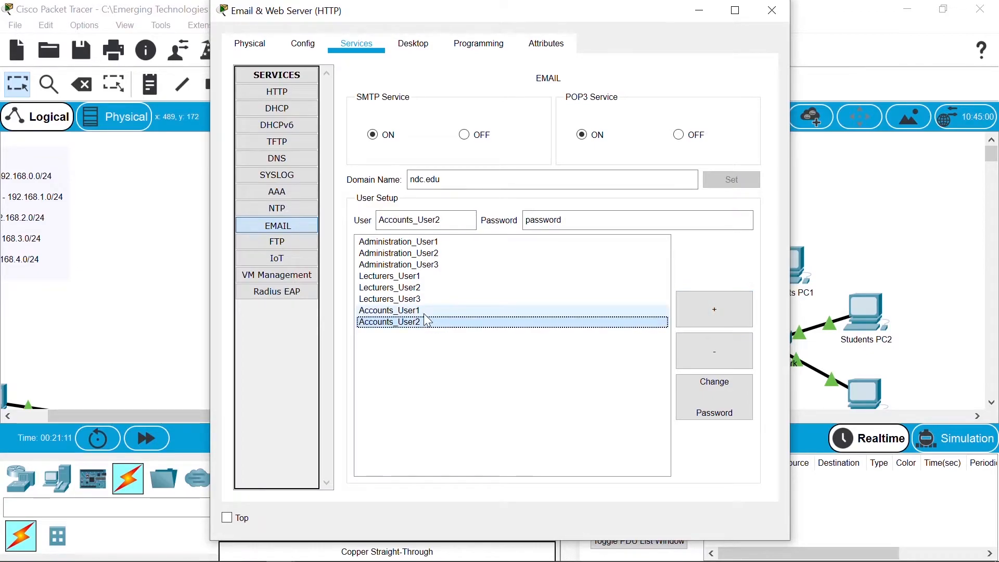
{"action": "left_click", "coordinate": [419, 312]}
{"action": "left_click", "coordinate": [460, 219]}
{"action": "type", "text": "3"}
{"action": "left_click", "coordinate": [715, 310]}
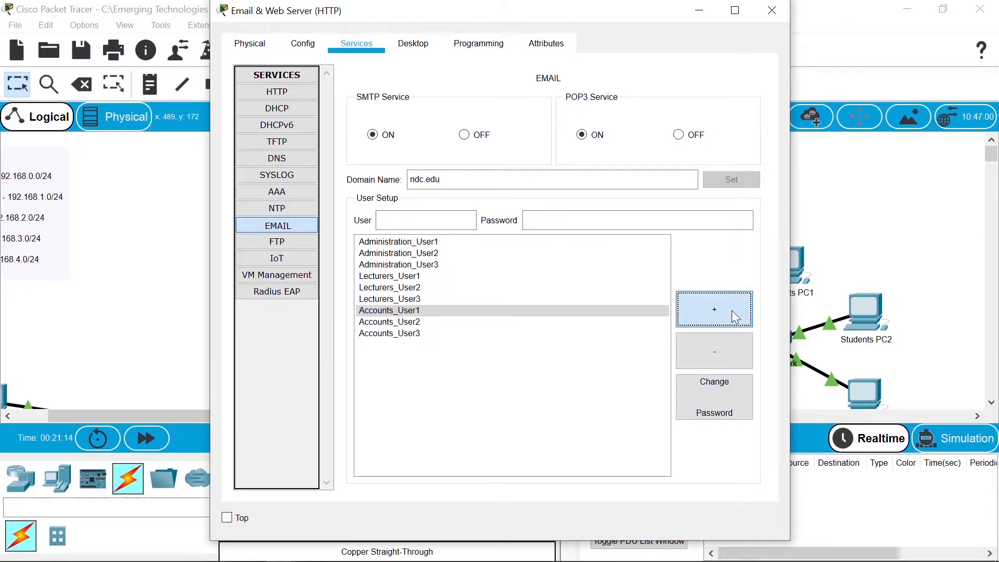
Step: Add mail users Students_User1, Students_User2 and Students_User3 with the same password
{"action": "left_click", "coordinate": [457, 311]}
{"action": "left_click", "coordinate": [444, 322]}
{"action": "left_click", "coordinate": [442, 311]}
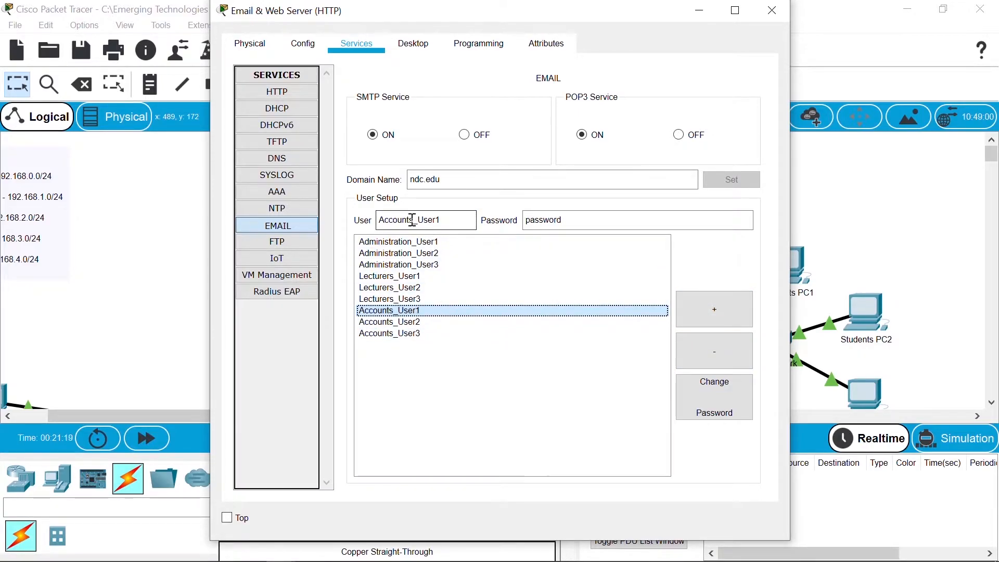
{"action": "left_click_drag", "start_coordinate": [415, 220], "coordinate": [373, 220]}
{"action": "type", "text": "Studen"}
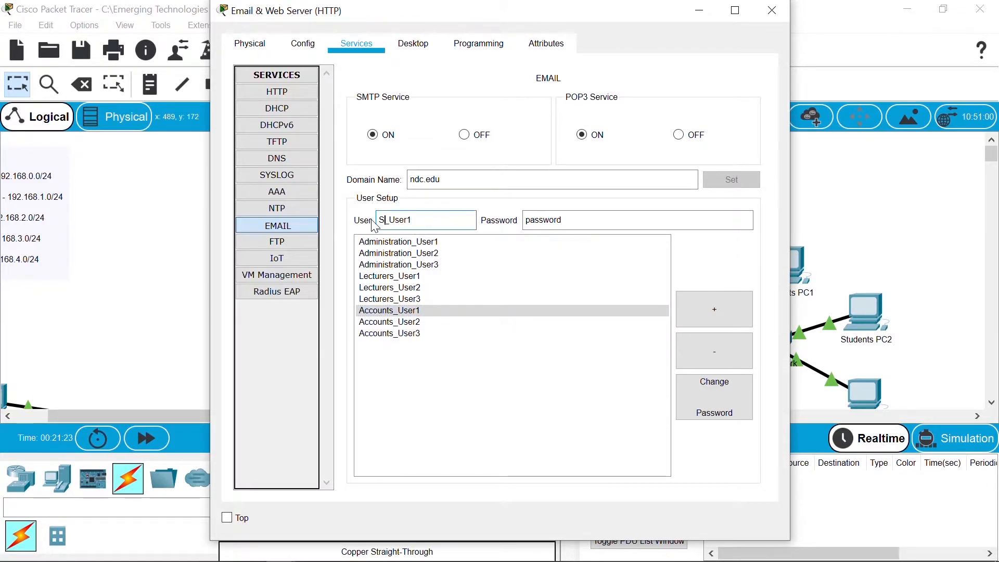
{"action": "type", "text": "ts"}
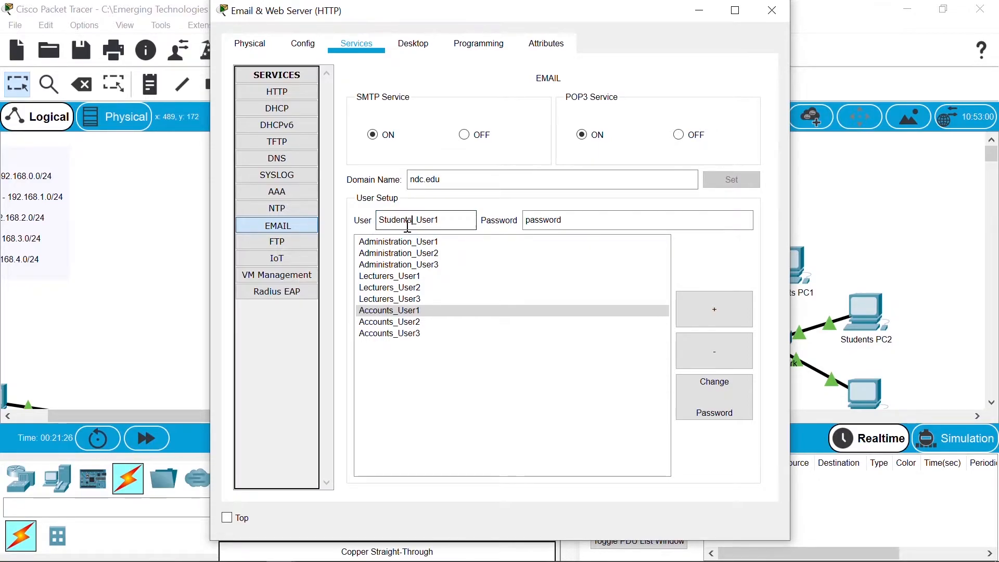
{"action": "left_click", "coordinate": [717, 308]}
{"action": "left_click", "coordinate": [438, 346]}
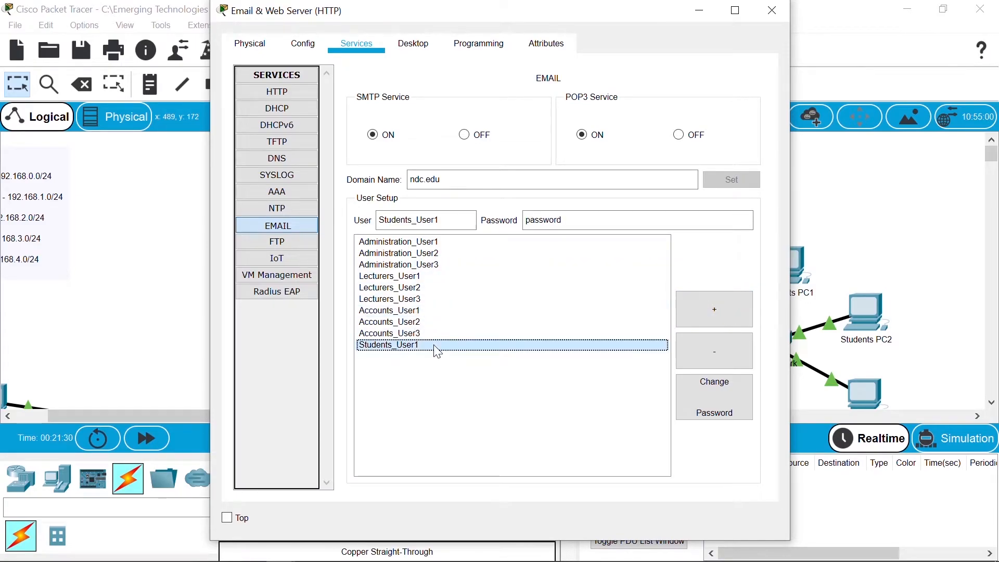
{"action": "left_click", "coordinate": [457, 218]}
{"action": "key", "text": "BackSpace"}
{"action": "type", "text": "2"}
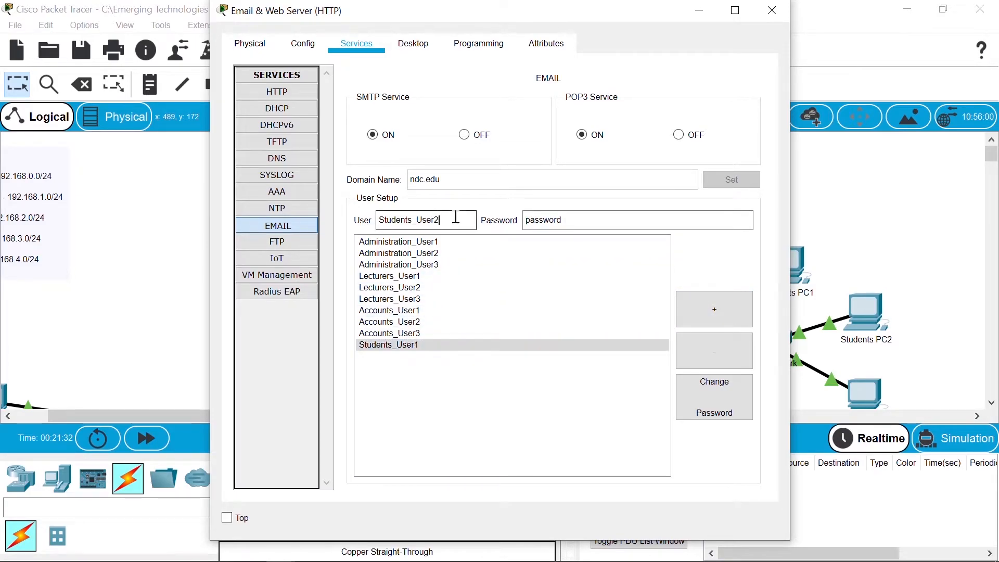
{"action": "left_click", "coordinate": [716, 307]}
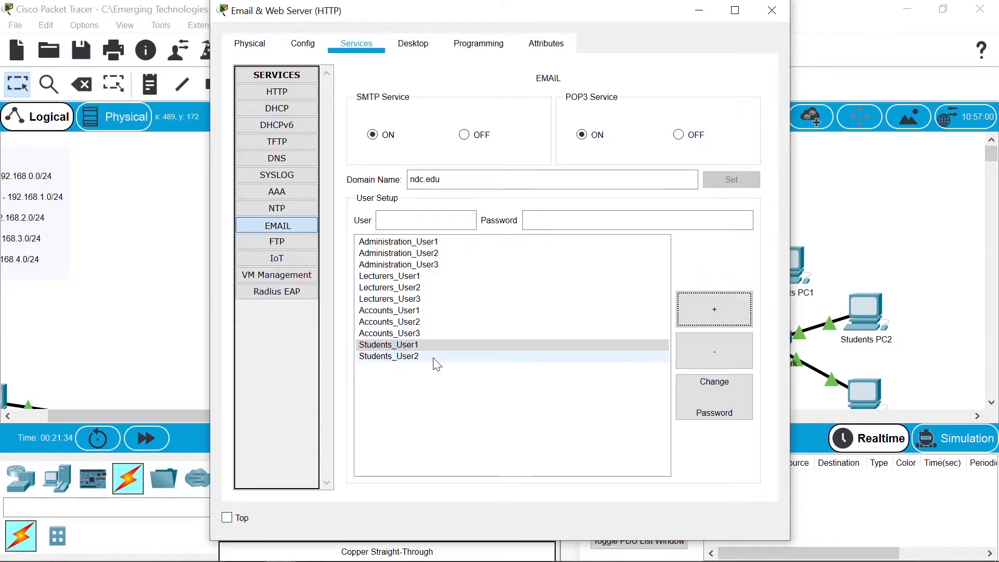
{"action": "left_click", "coordinate": [436, 357]}
{"action": "left_click", "coordinate": [444, 221]}
{"action": "type", "text": "3"}
{"action": "left_click", "coordinate": [713, 319]}
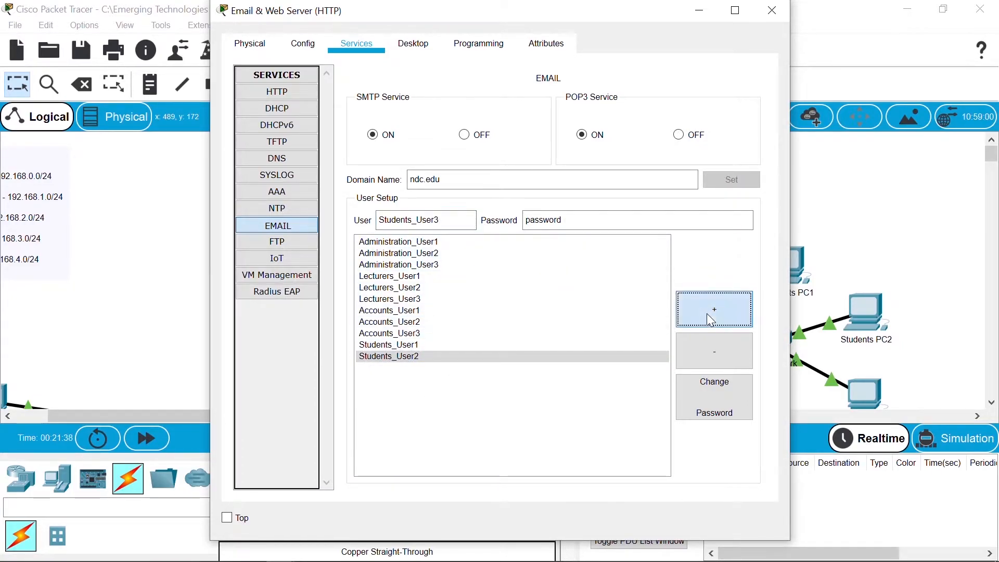
{"action": "left_click", "coordinate": [406, 346]}
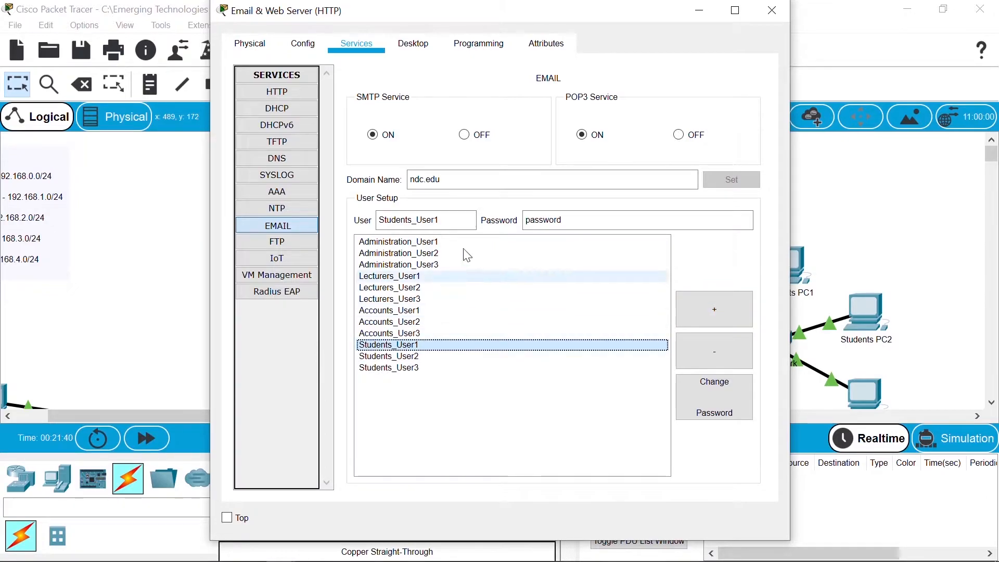
Step: Add ITServices_User1, ITServices_User2 and ITServices_User3 as mail users, then nudge the server window
{"action": "double_click", "coordinate": [412, 219]}
{"action": "type", "text": "ITService"}
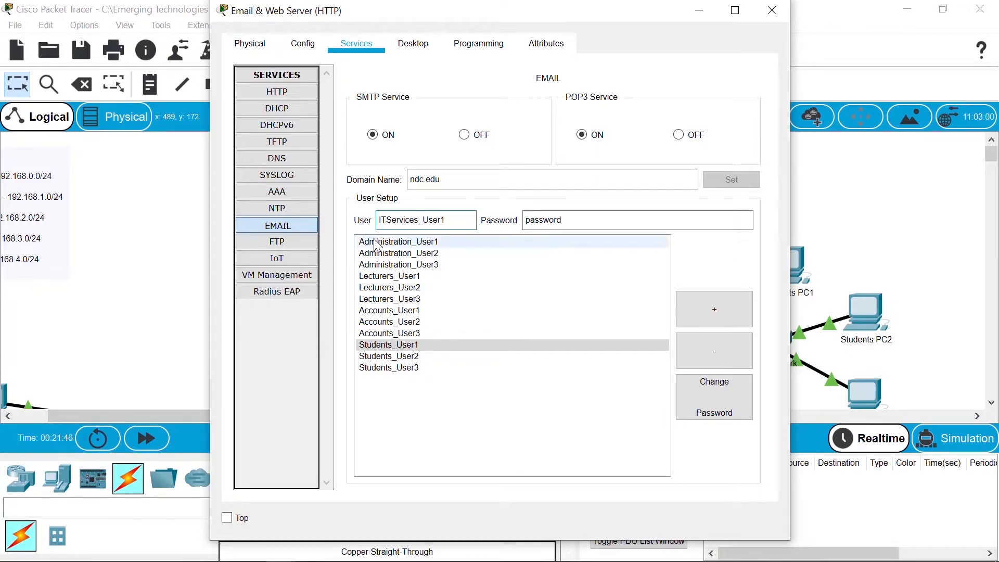
{"action": "left_click", "coordinate": [701, 304]}
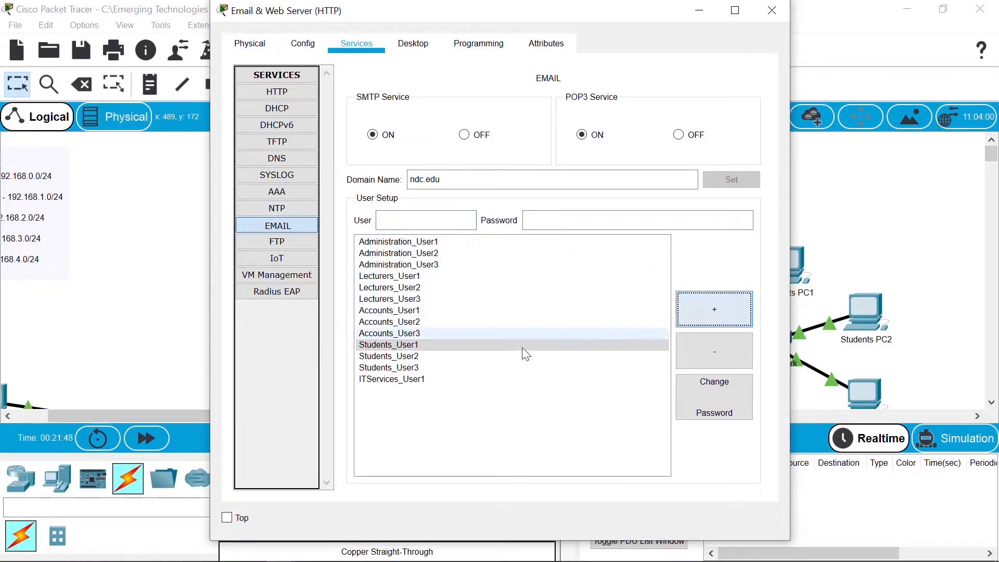
{"action": "left_click", "coordinate": [458, 380]}
{"action": "left_click", "coordinate": [456, 225]}
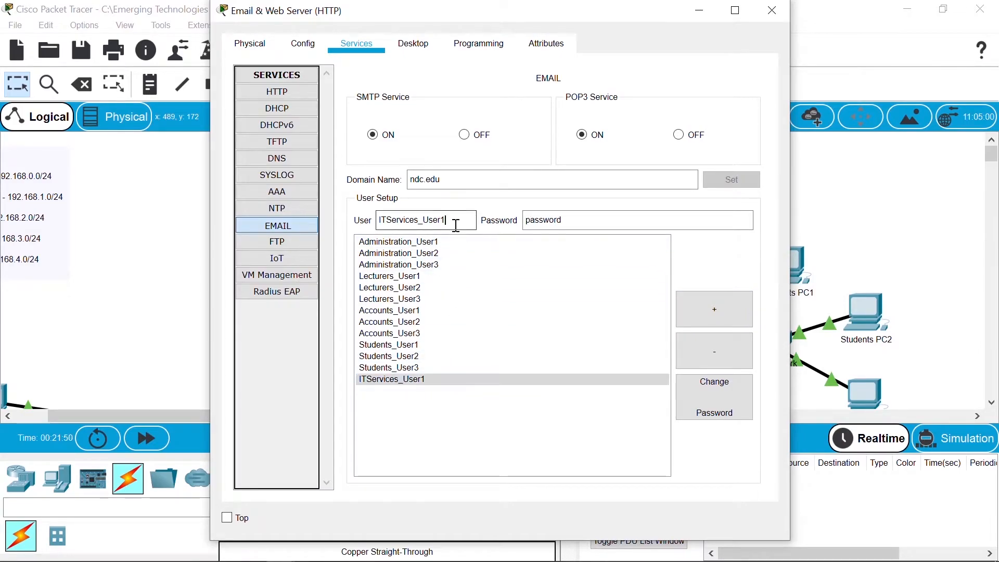
{"action": "type", "text": "2"}
{"action": "left_click", "coordinate": [705, 307]}
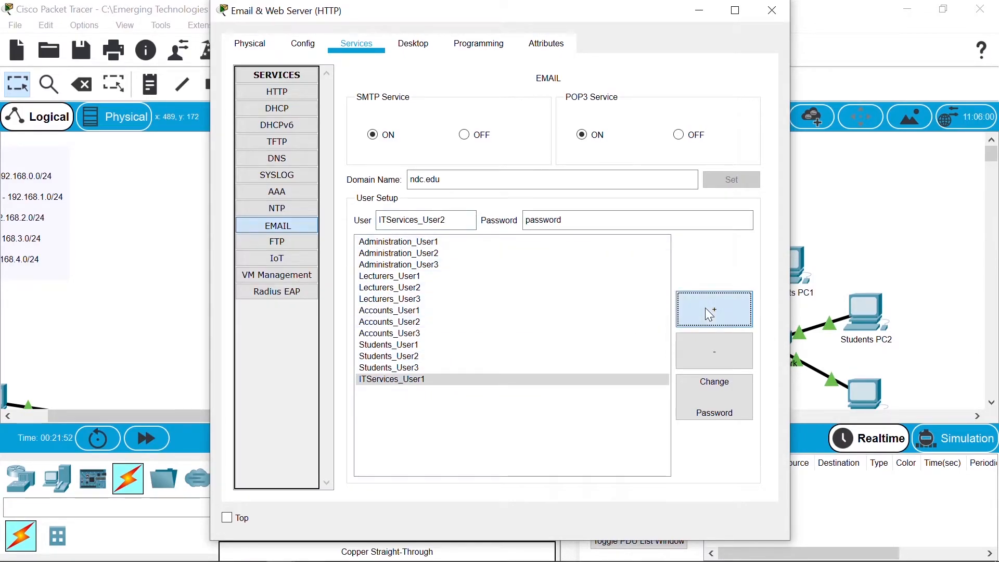
{"action": "left_click", "coordinate": [439, 391]}
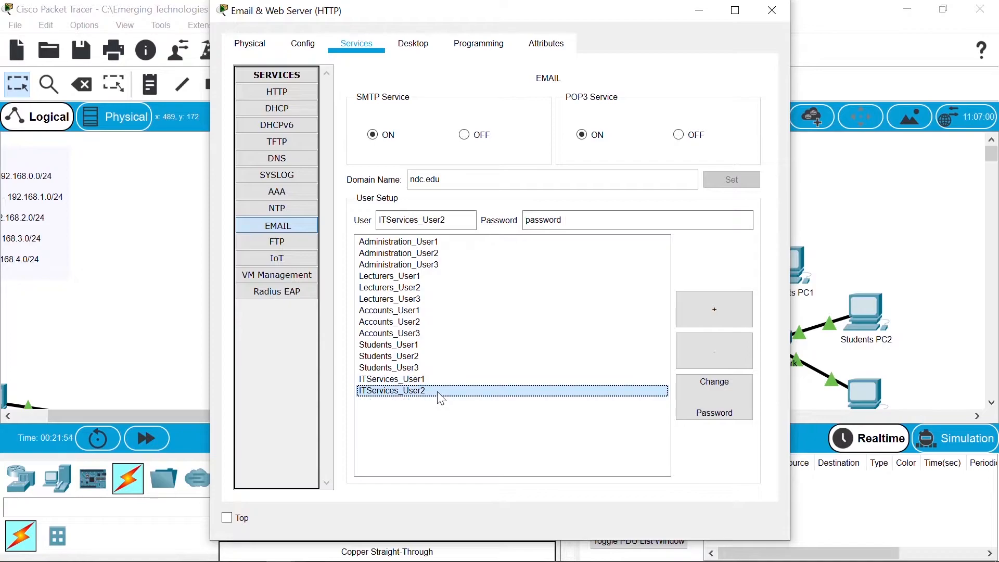
{"action": "left_click", "coordinate": [468, 218]}
{"action": "key", "text": "BackSpace"}
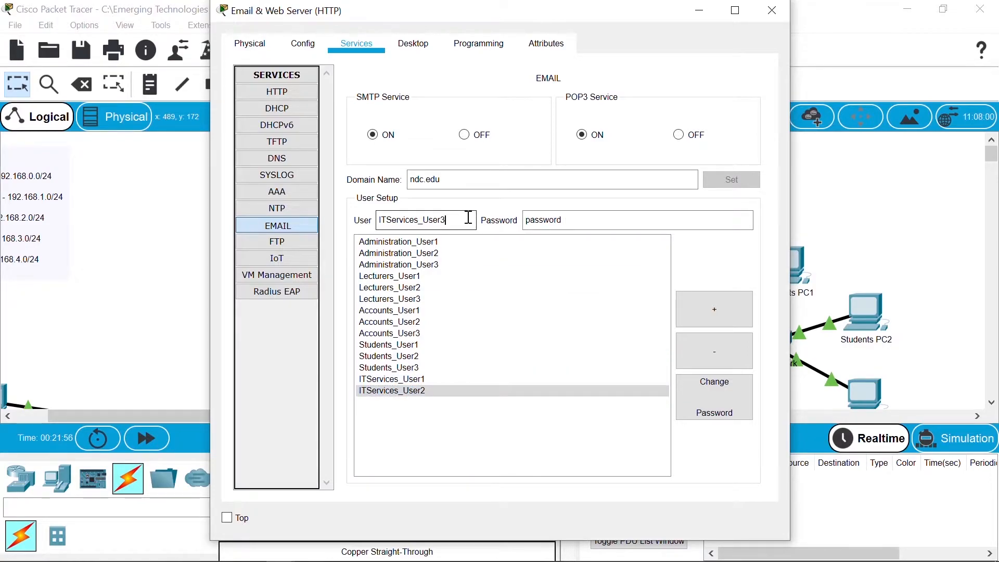
{"action": "left_click", "coordinate": [708, 303]}
{"action": "left_click", "coordinate": [495, 433]}
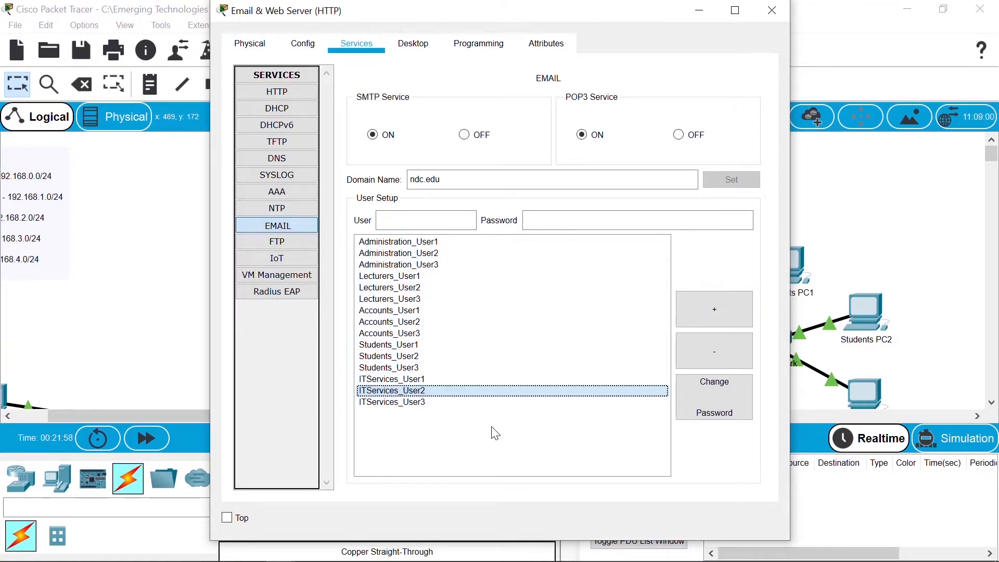
{"action": "left_click", "coordinate": [440, 403]}
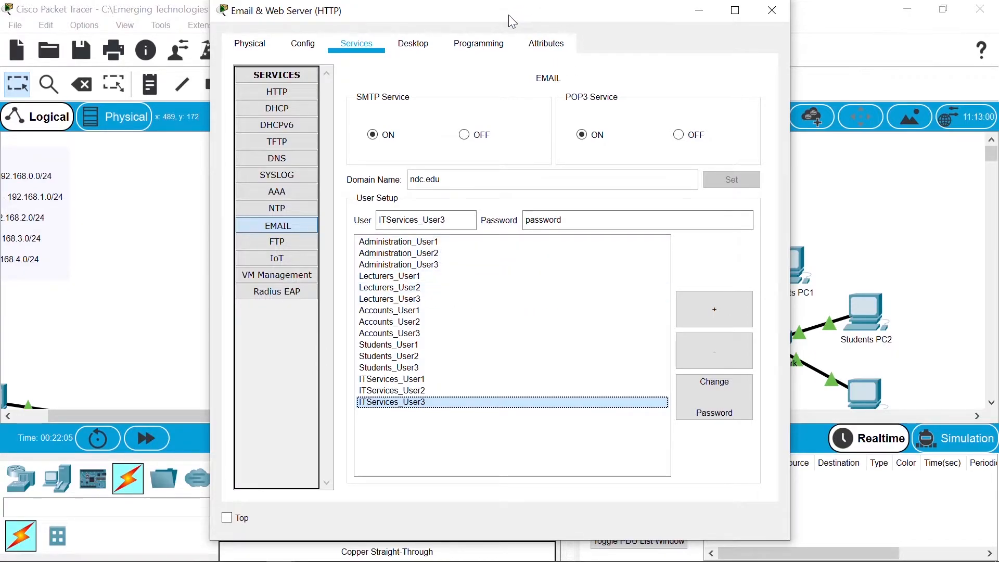
{"action": "left_click_drag", "start_coordinate": [513, 21], "coordinate": [497, 53]}
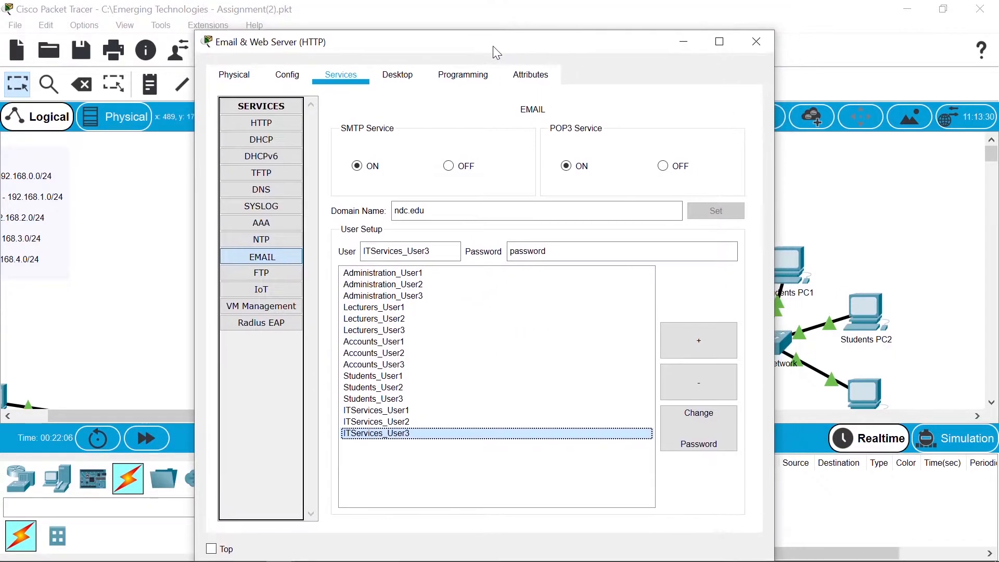
Step: Close the server window and open Administration PC1 in a wider, taller window
{"action": "left_click", "coordinate": [766, 49]}
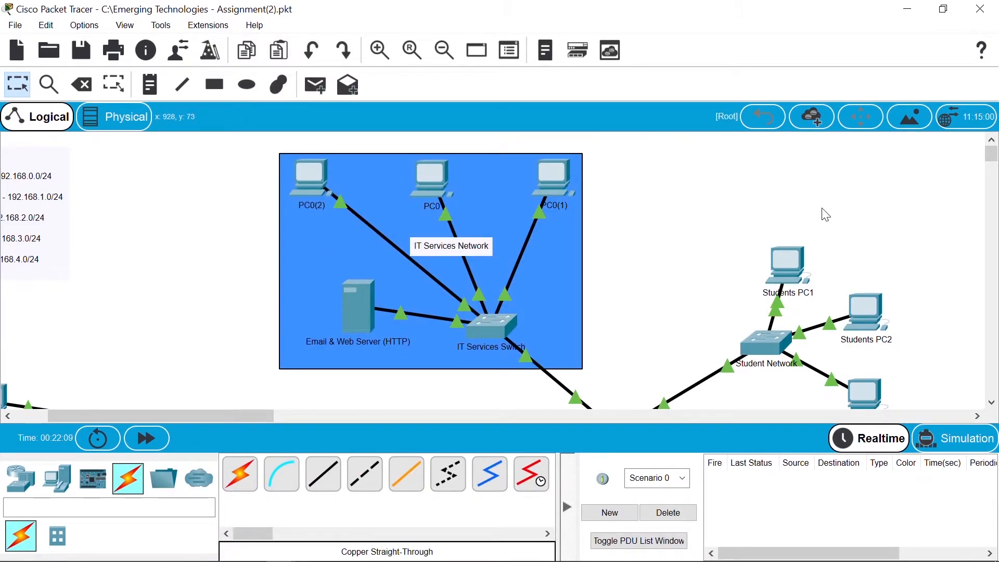
{"action": "scroll", "coordinate": [167, 389], "scroll_direction": "down", "scroll_amount": 5}
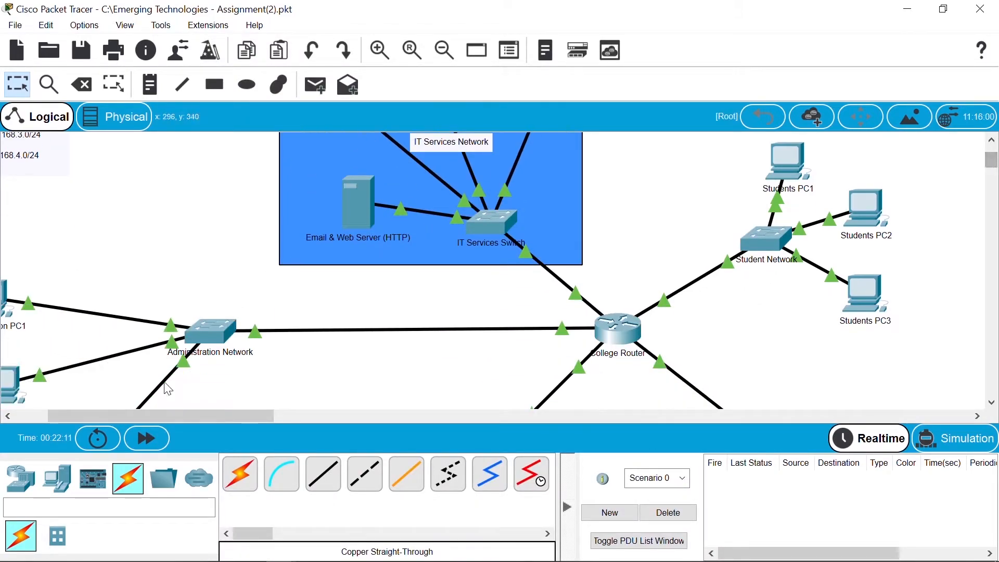
{"action": "left_click_drag", "start_coordinate": [115, 419], "coordinate": [83, 419]}
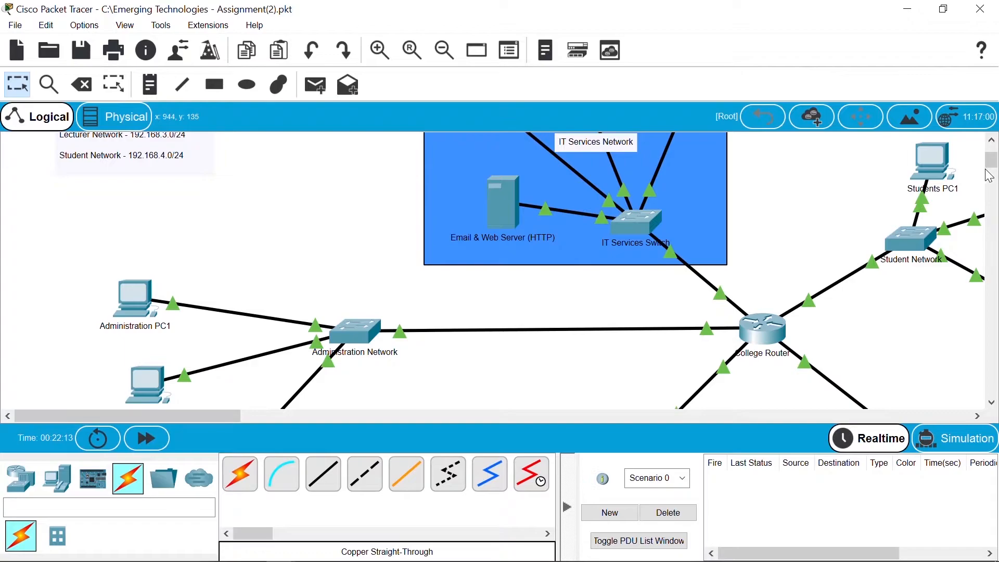
{"action": "left_click_drag", "start_coordinate": [992, 167], "coordinate": [995, 174]}
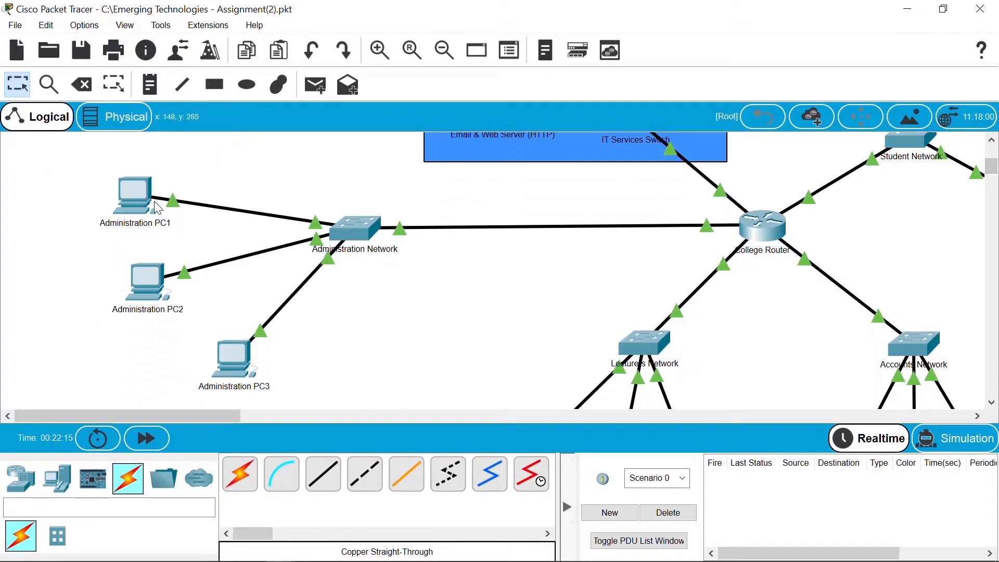
{"action": "left_click", "coordinate": [125, 201]}
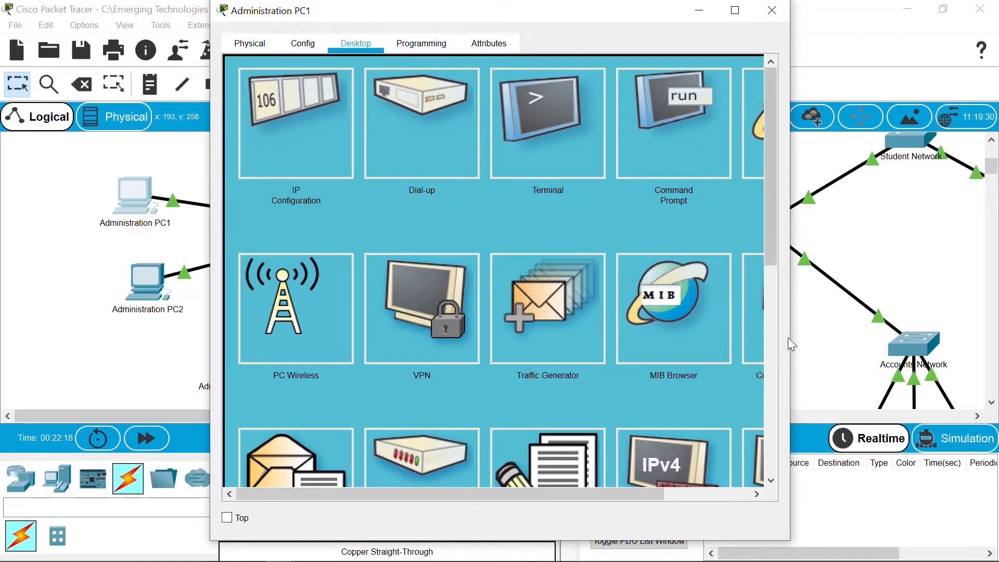
{"action": "left_click_drag", "start_coordinate": [792, 341], "coordinate": [913, 339]}
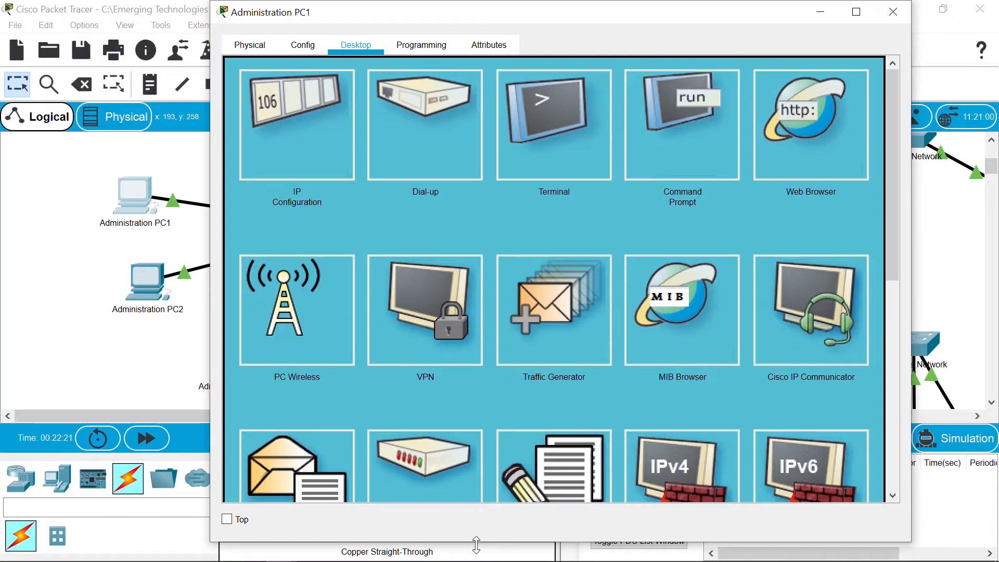
{"action": "left_click_drag", "start_coordinate": [477, 545], "coordinate": [474, 561]}
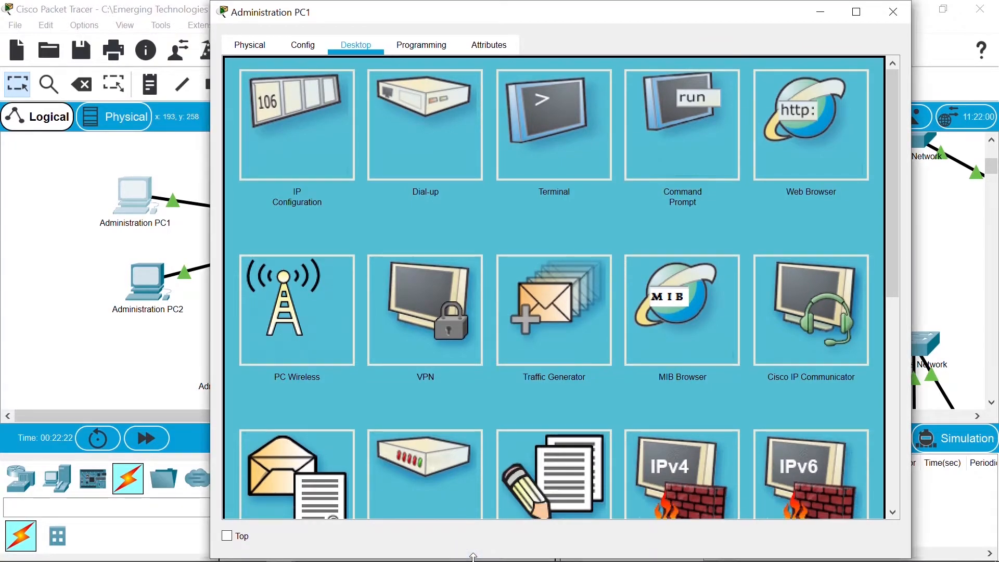
Step: Configure the PC's Email client with a display name, the Administration user's address, and 192.168.0.5 servers
{"action": "left_click", "coordinate": [315, 483]}
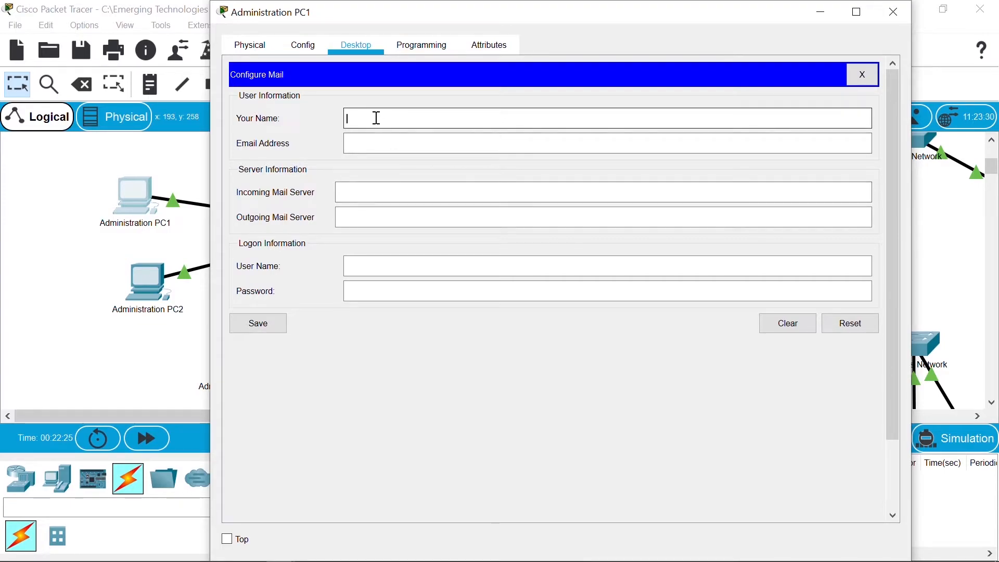
{"action": "type", "text": "T"}
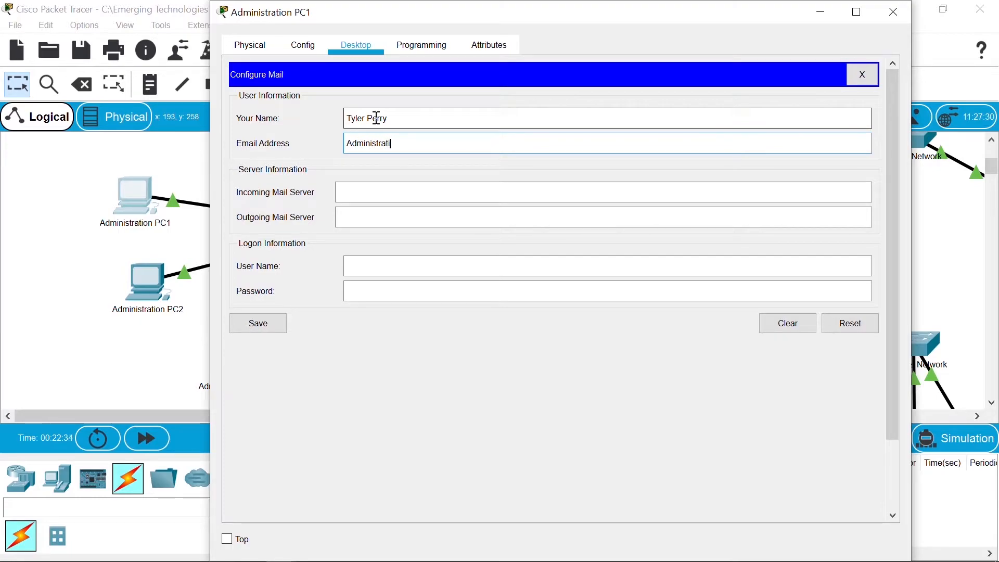
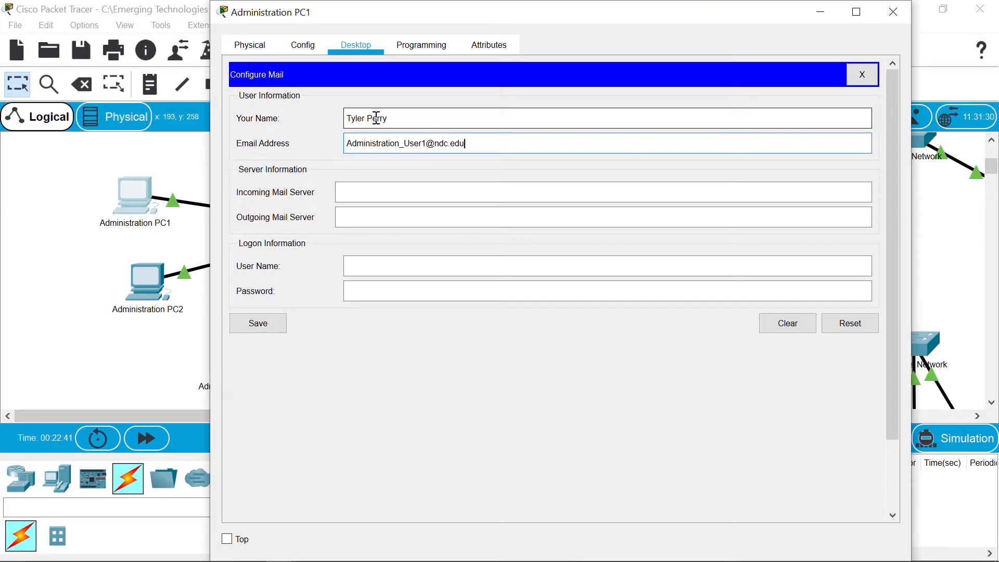
{"action": "key", "text": "Tab"}
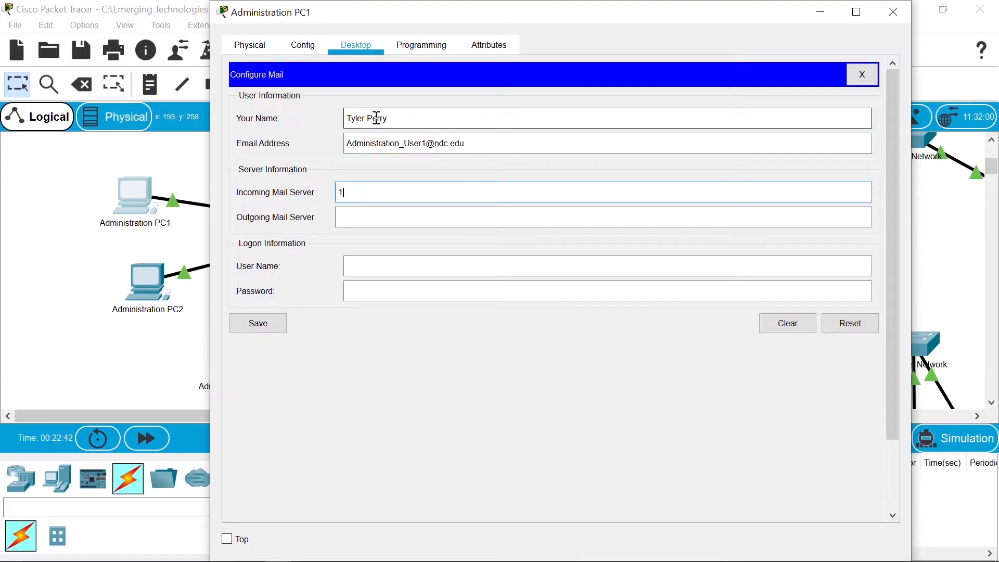
{"action": "type", "text": "192.168.0.5"}
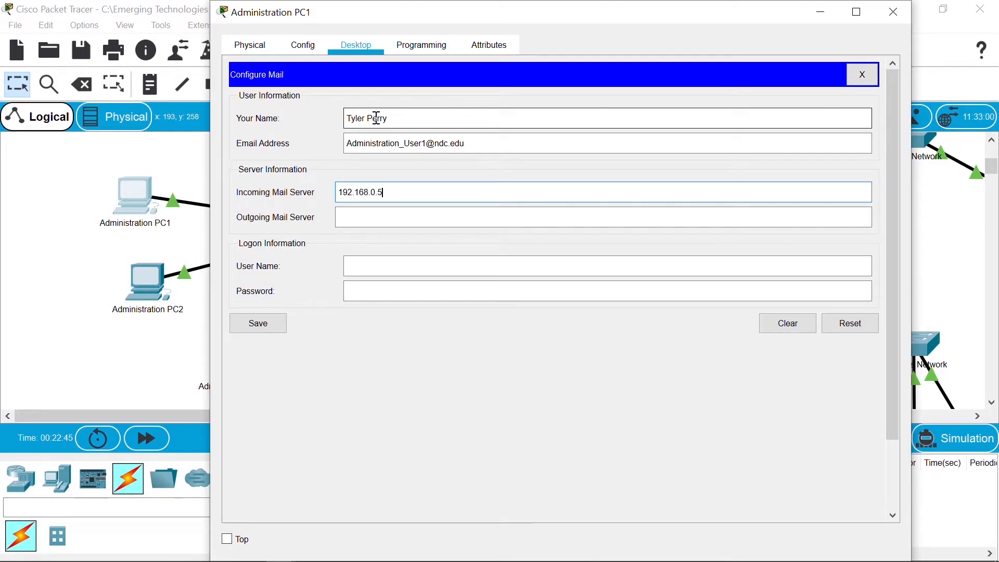
{"action": "key", "text": "Tab"}
{"action": "type", "text": "192"}
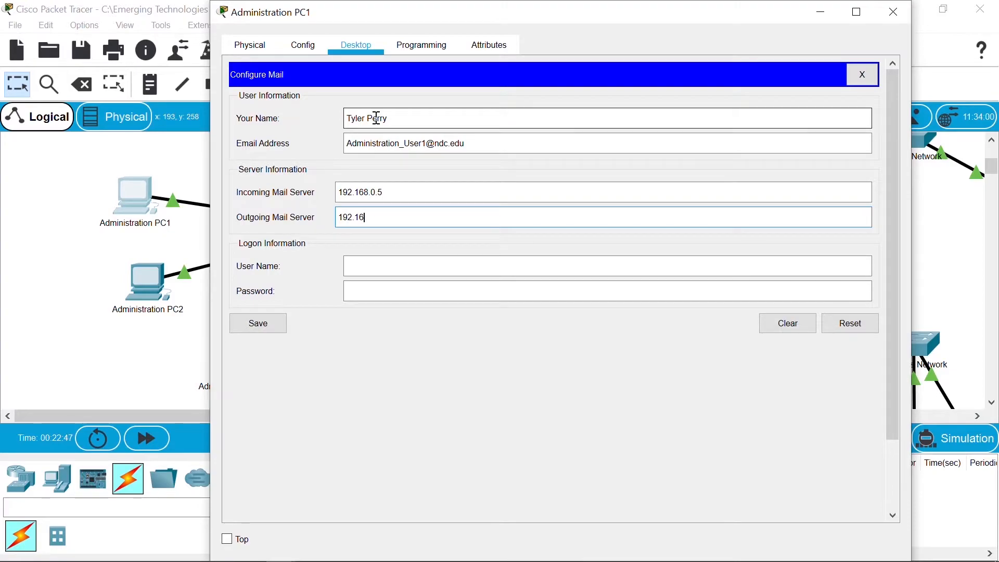
{"action": "type", "text": ".168.0.5"}
{"action": "key", "text": "Tab"}
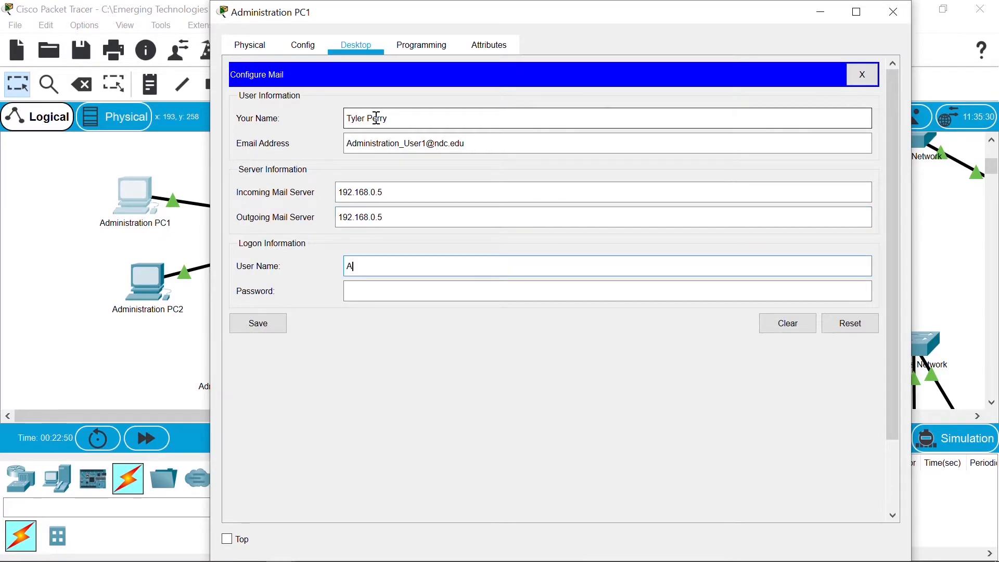
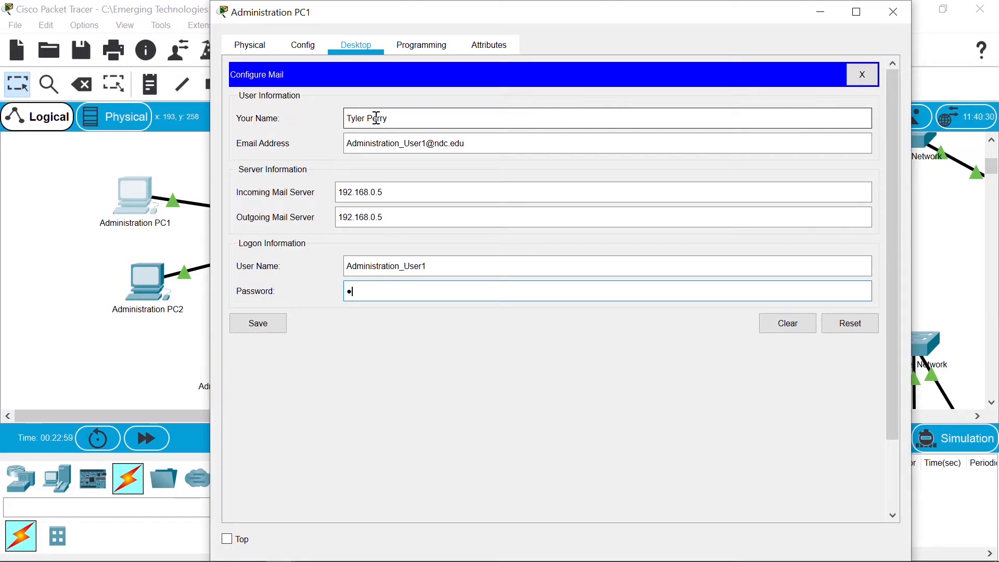
Step: Finish the mail password and save Administration PC1's mail account settings
{"action": "type", "text": "c"}
{"action": "left_click", "coordinate": [259, 327]}
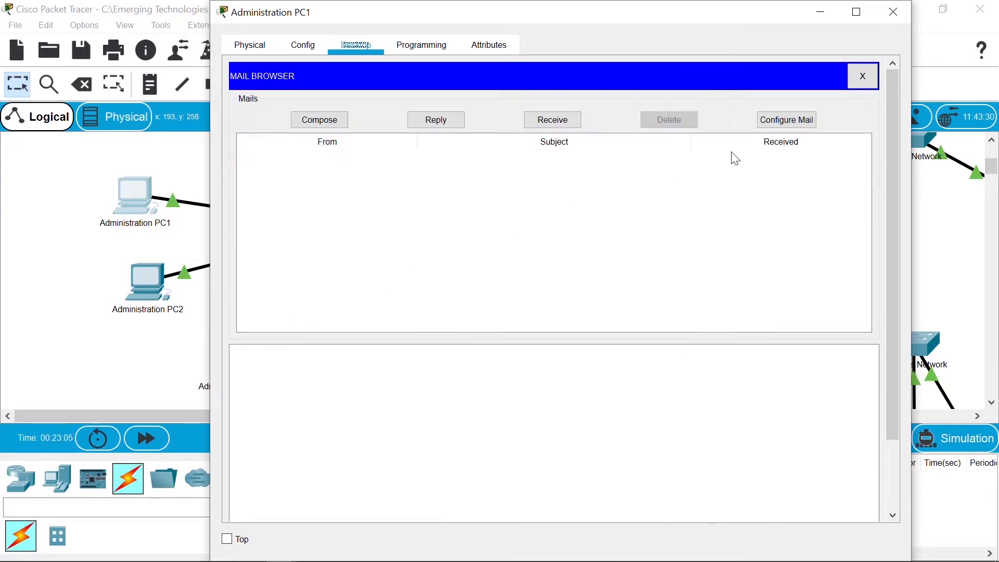
Step: Switch to Administration PC2's Email setup and enter a display name and the second Administration user's address
{"action": "left_click", "coordinate": [896, 13]}
{"action": "left_click", "coordinate": [141, 287]}
{"action": "left_click", "coordinate": [282, 461]}
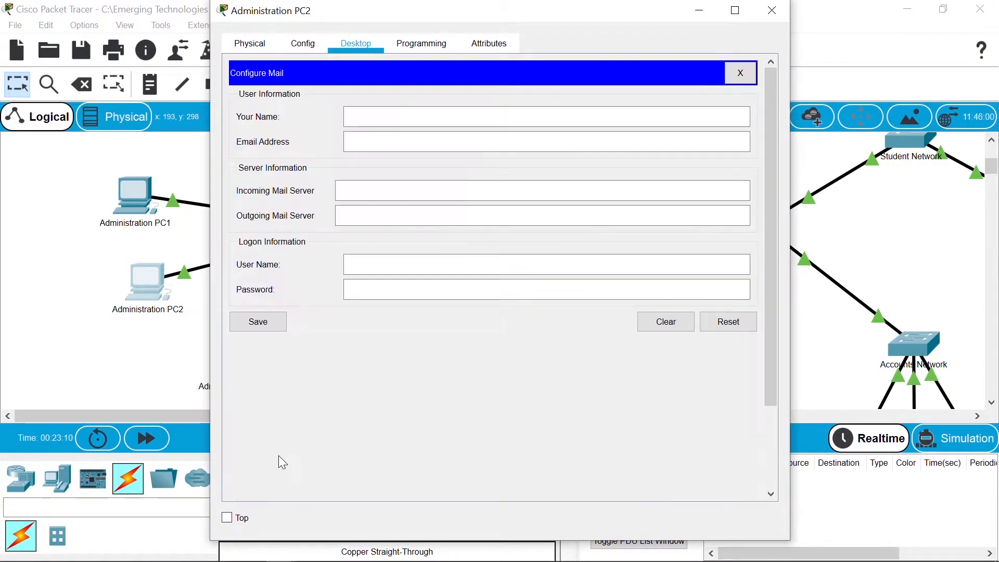
{"action": "left_click", "coordinate": [376, 108]}
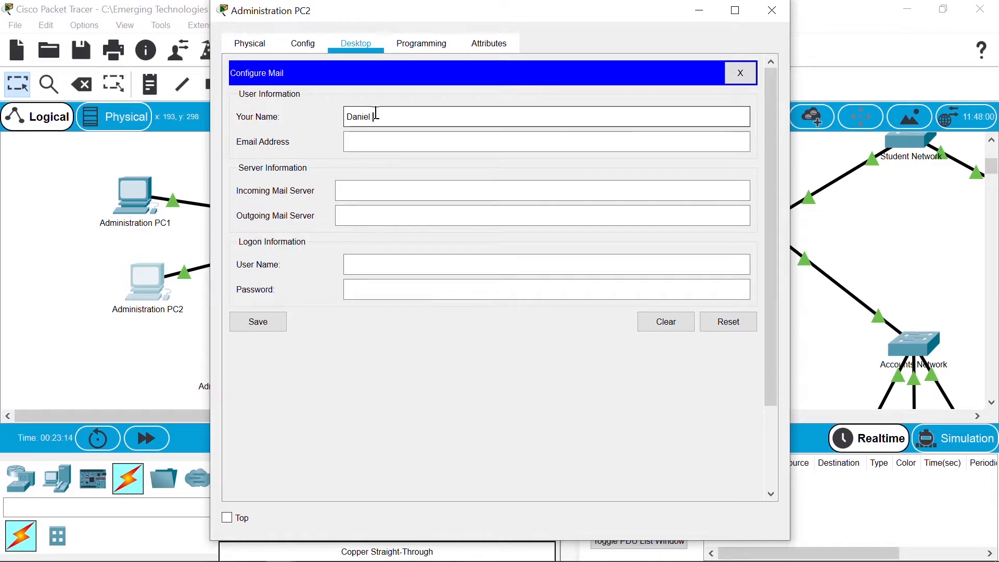
{"action": "key", "text": "Tab"}
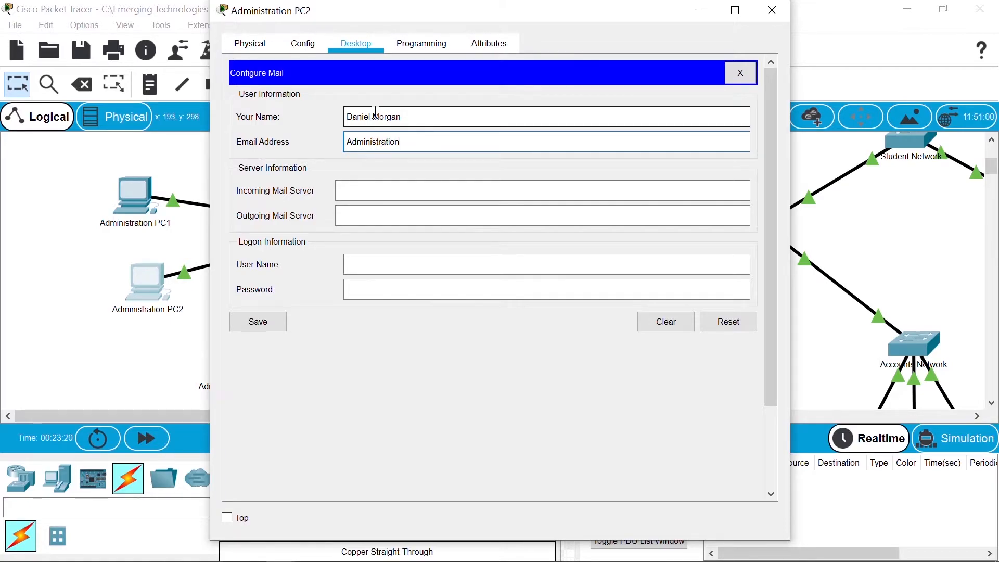
Step: Set both mail servers to 192.168.0.5, enter the user name and password, save, and close PC2
{"action": "key", "text": "Tab"}
{"action": "type", "text": "192.168.0.5"}
{"action": "key", "text": "Tab"}
{"action": "type", "text": "192.168.0."}
{"action": "key", "text": "Tab"}
{"action": "type", "text": "Adminu"}
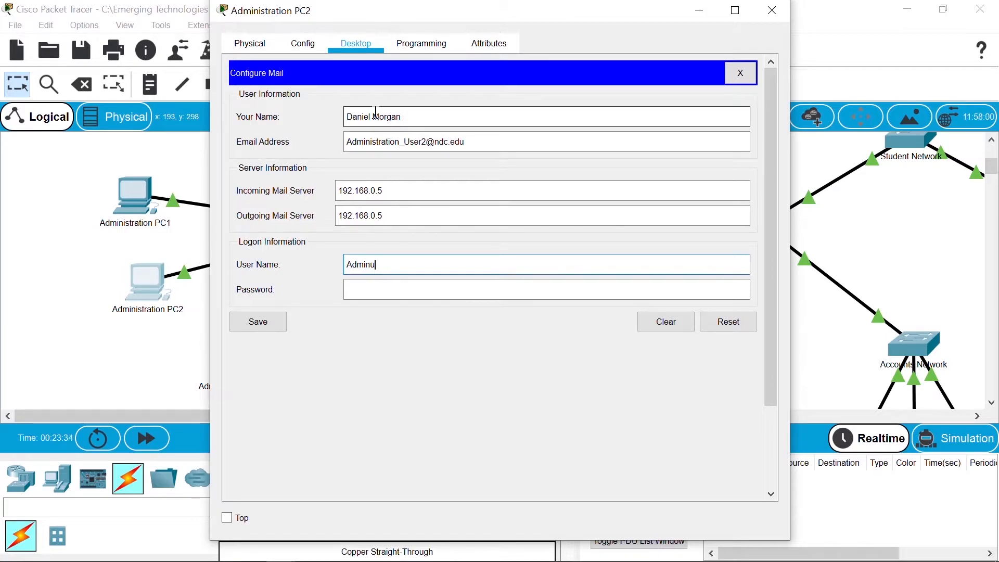
{"action": "key", "text": "BackSpace"}
{"action": "type", "text": "i"}
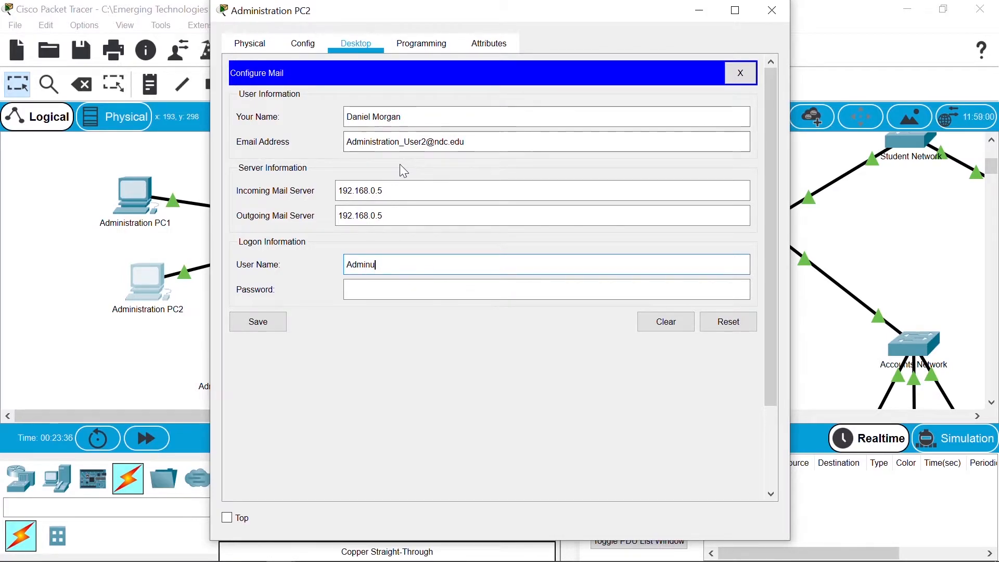
{"action": "type", "text": "stra"}
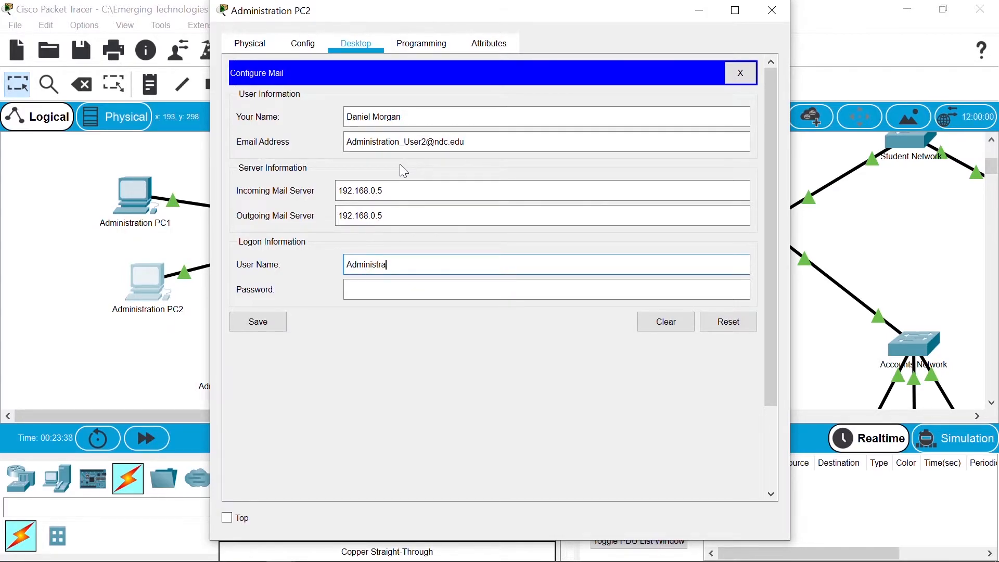
{"action": "type", "text": "tion_"}
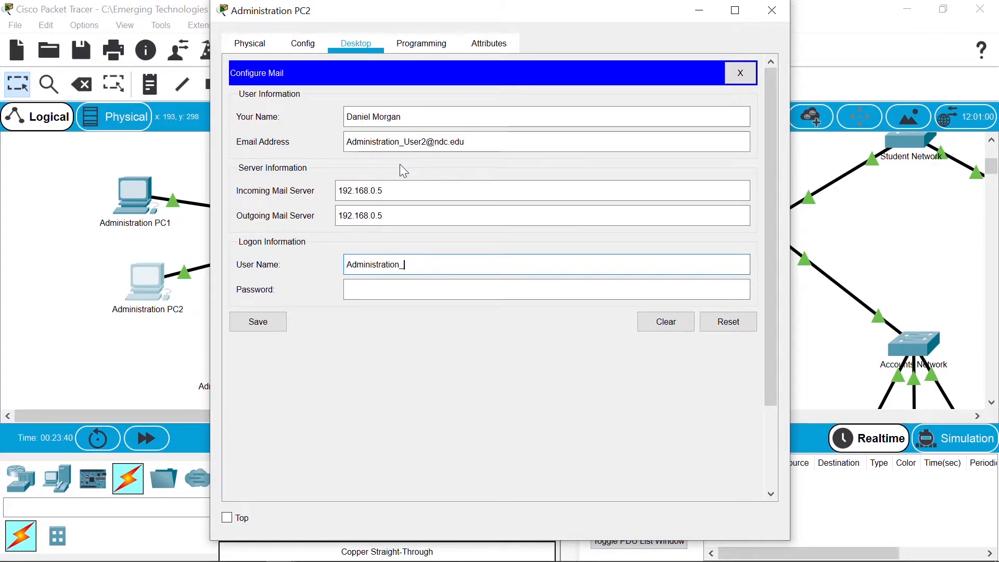
{"action": "type", "text": "User2"}
{"action": "key", "text": "Tab"}
{"action": "type", "text": "cisc"}
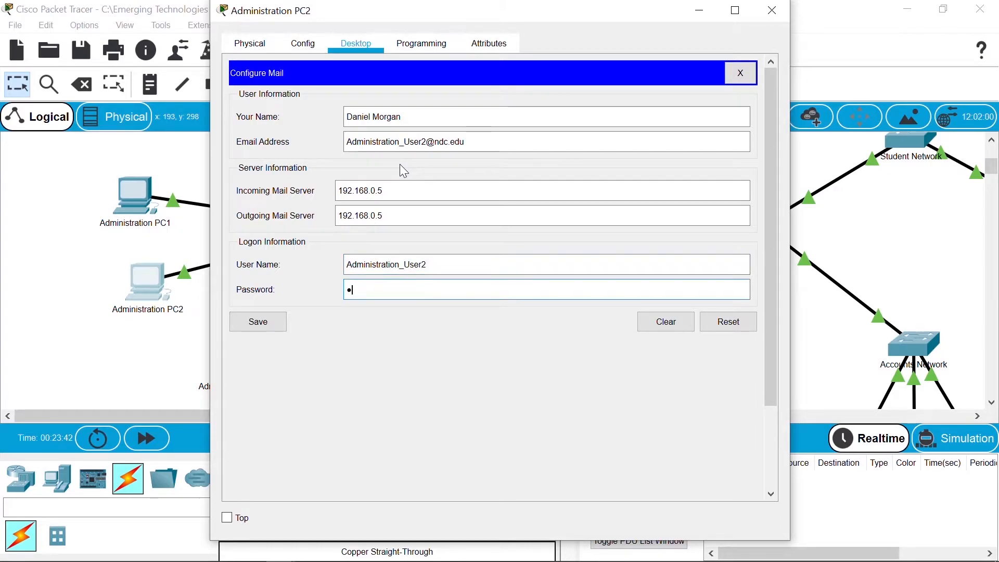
{"action": "type", "text": "o1234"}
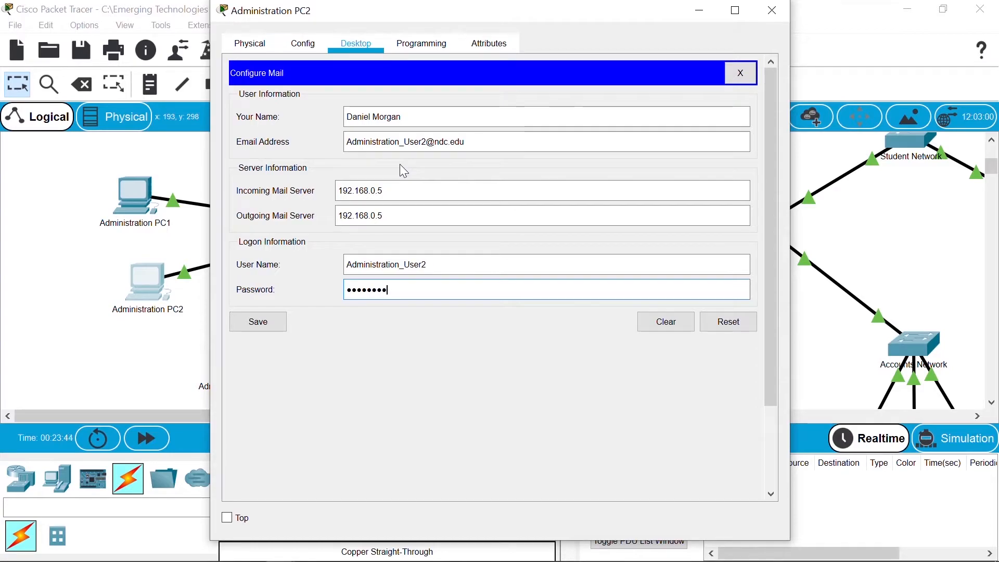
{"action": "type", "text": "44444444444444"}
{"action": "key", "text": "BackSpace"}
{"action": "key", "text": "BackSpace"}
{"action": "key", "text": "BackSpace"}
{"action": "key", "text": "BackSpace"}
{"action": "key", "text": "BackSpace"}
{"action": "key", "text": "BackSpace"}
{"action": "key", "text": "BackSpace"}
{"action": "key", "text": "BackSpace"}
{"action": "key", "text": "BackSpace"}
{"action": "key", "text": "BackSpace"}
{"action": "key", "text": "BackSpace"}
{"action": "key", "text": "BackSpace"}
{"action": "key", "text": "BackSpace"}
{"action": "key", "text": "BackSpace"}
{"action": "key", "text": "BackSpace"}
{"action": "key", "text": "BackSpace"}
{"action": "key", "text": "BackSpace"}
{"action": "key", "text": "BackSpace"}
{"action": "key", "text": "BackSpace"}
{"action": "key", "text": "BackSpace"}
{"action": "key", "text": "BackSpace"}
{"action": "key", "text": "BackSpace"}
{"action": "type", "text": "1234"}
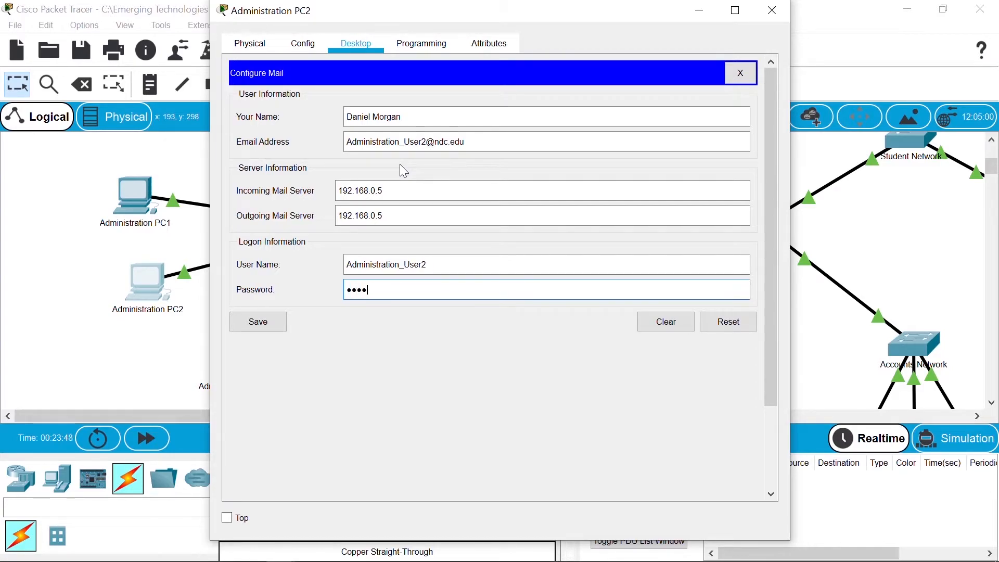
{"action": "type", "text": "5678"}
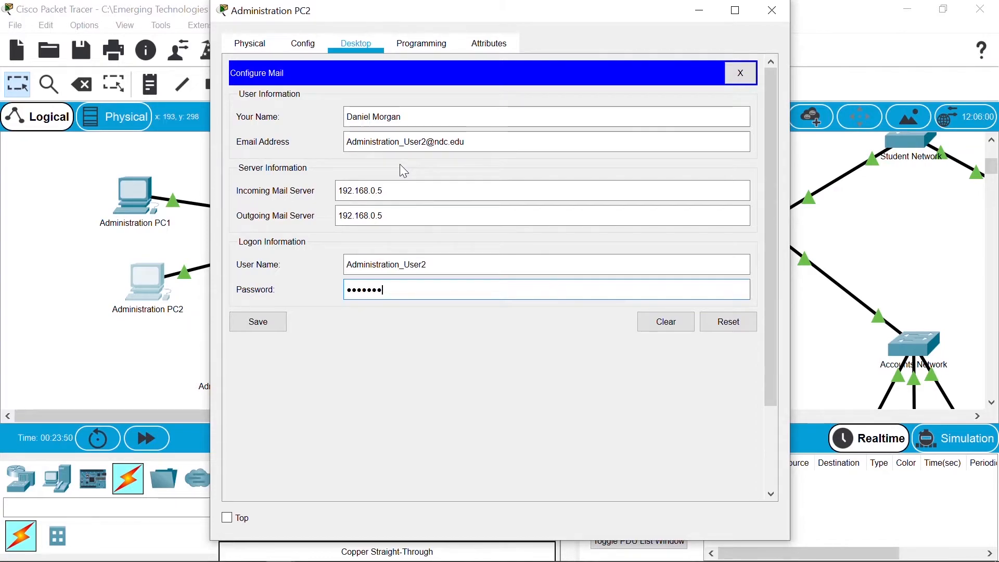
{"action": "left_click", "coordinate": [257, 326]}
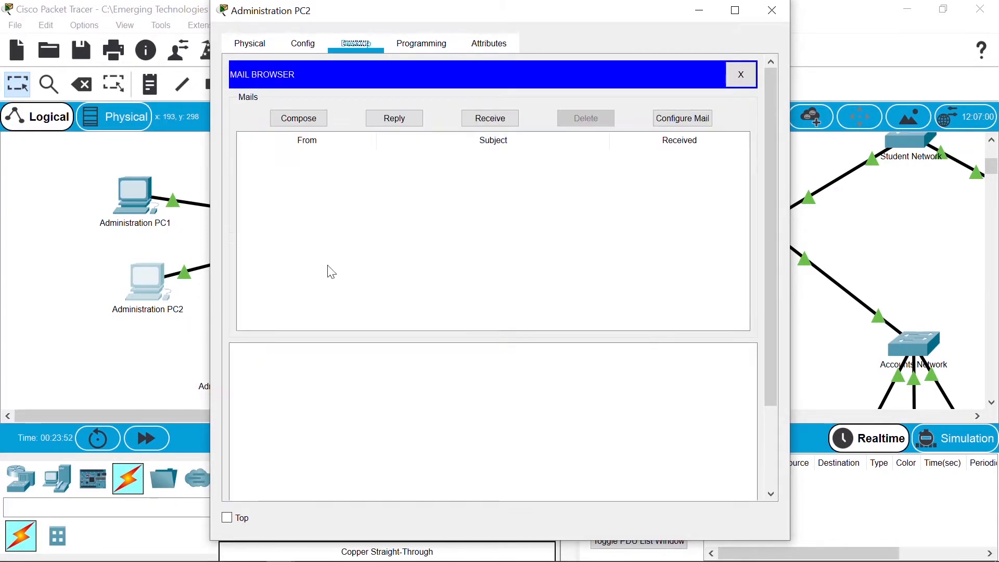
{"action": "left_click", "coordinate": [773, 10]}
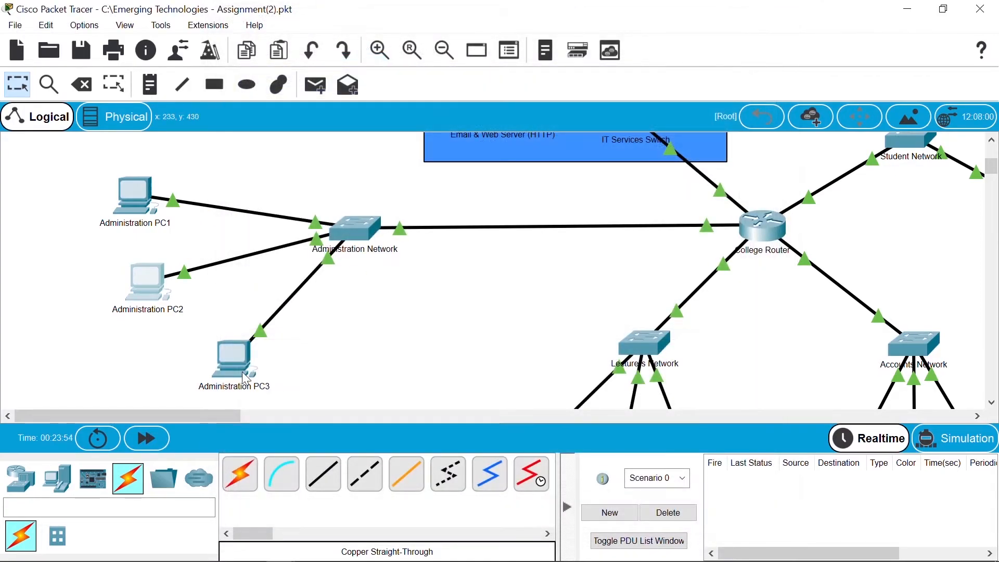
Step: Open Administration PC3's Email setup and enter a display name and the third Administration user's address
{"action": "left_click", "coordinate": [233, 368]}
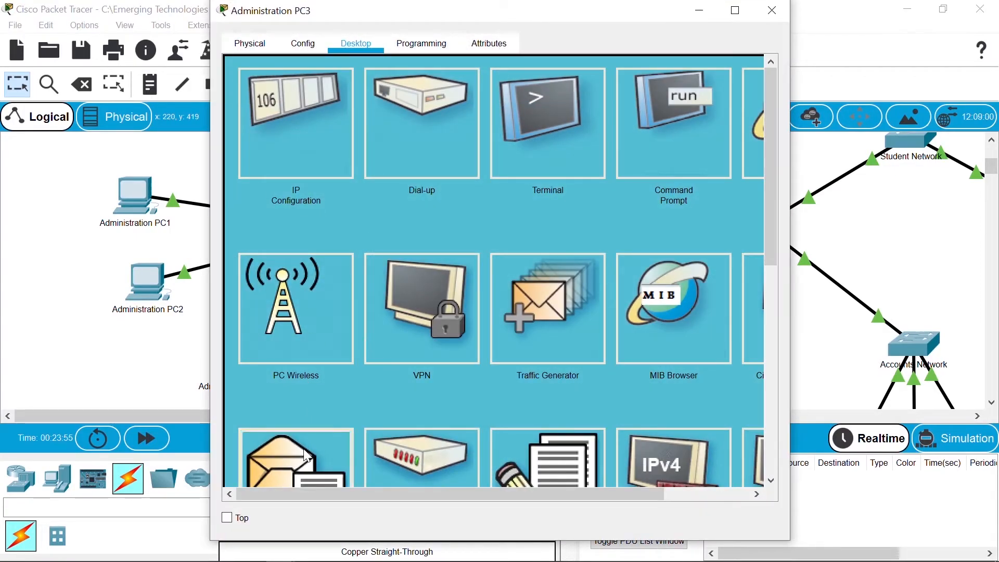
{"action": "left_click", "coordinate": [308, 456]}
{"action": "left_click", "coordinate": [382, 115]}
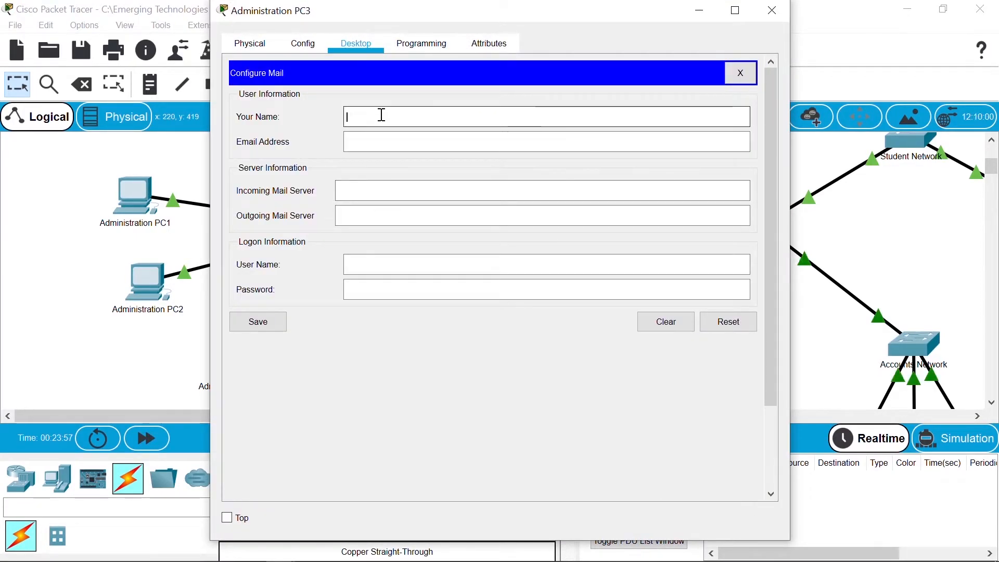
{"action": "type", "text": "S"}
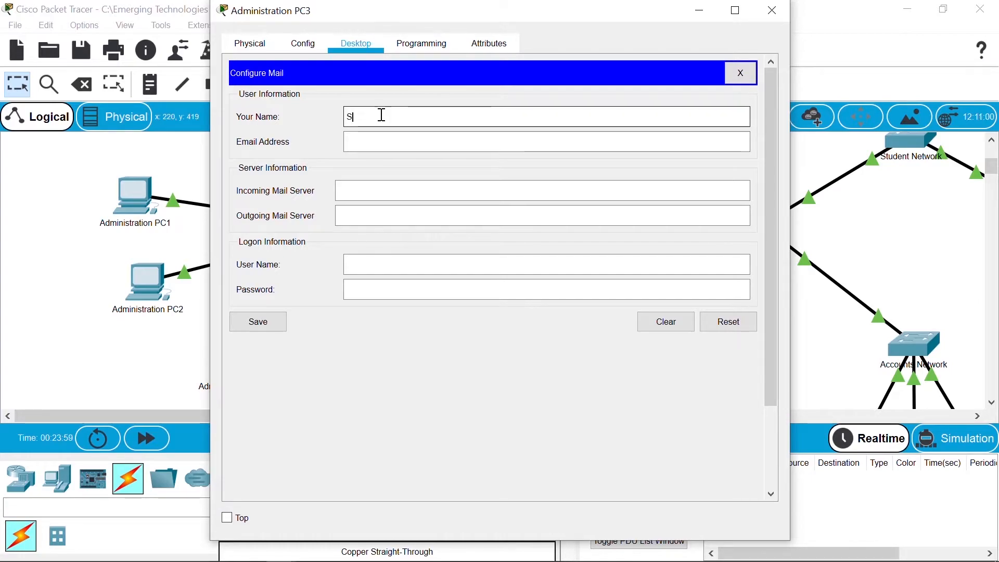
{"action": "type", "text": "haron Stone"}
{"action": "key", "text": "Tab"}
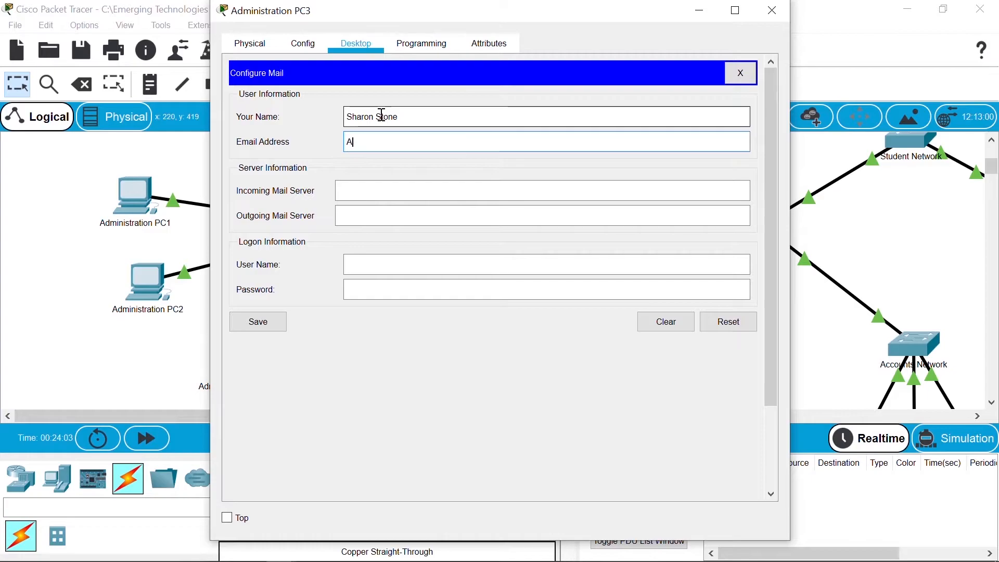
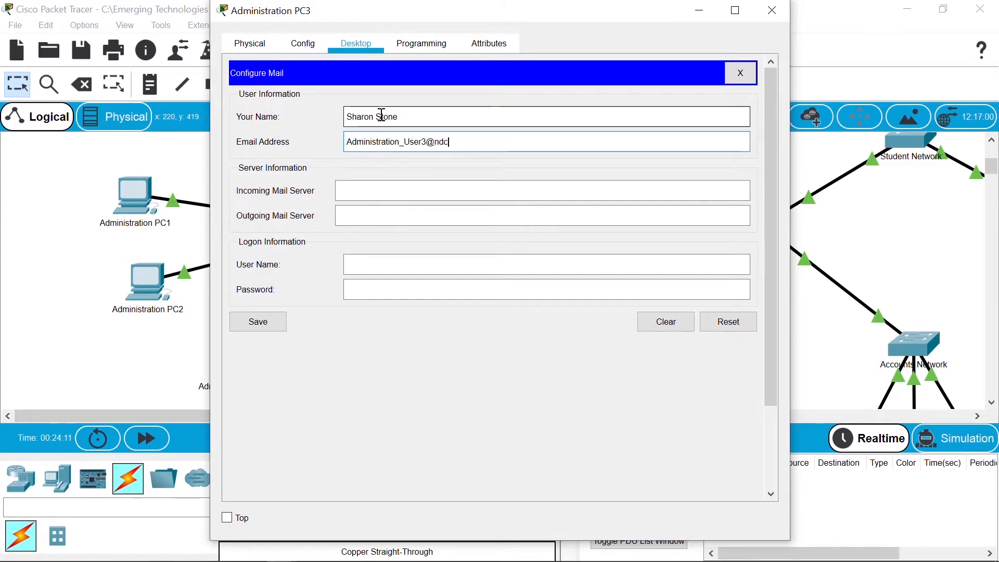
Step: Set incoming and outgoing servers to 192.168.0.5, add user name and password, save, and close PC3
{"action": "key", "text": "Tab"}
{"action": "type", "text": "192.16"}
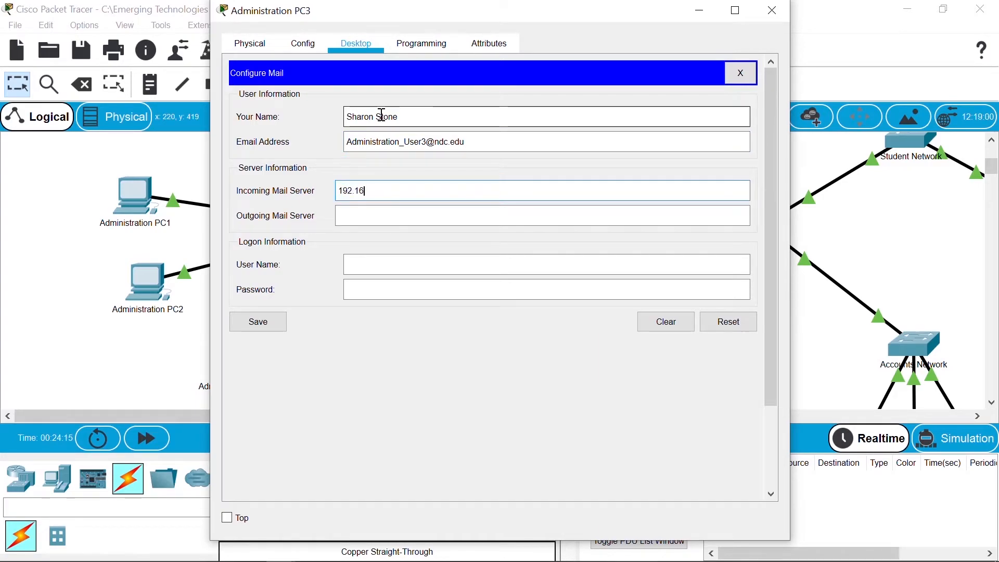
{"action": "type", "text": "8.0.5"}
{"action": "key", "text": "Tab"}
{"action": "type", "text": "192.168"}
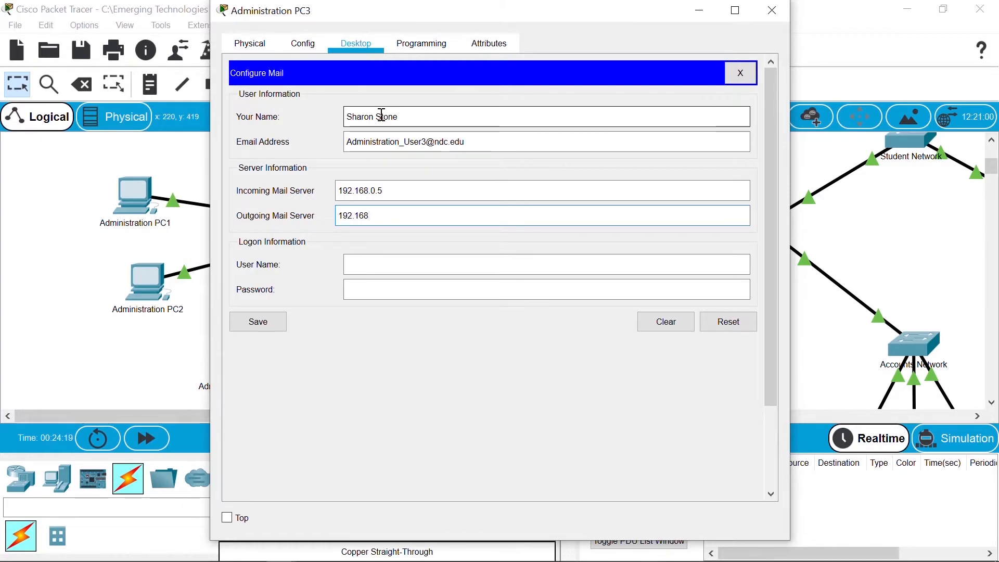
{"action": "type", "text": ".0.5"}
{"action": "key", "text": "Tab"}
{"action": "type", "text": "Admin"}
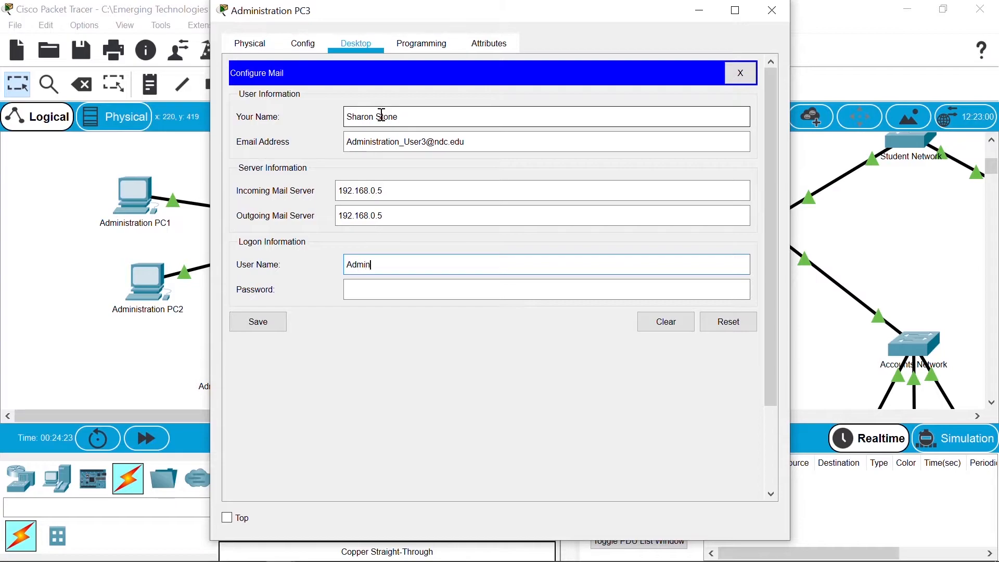
{"action": "type", "text": "istrat"}
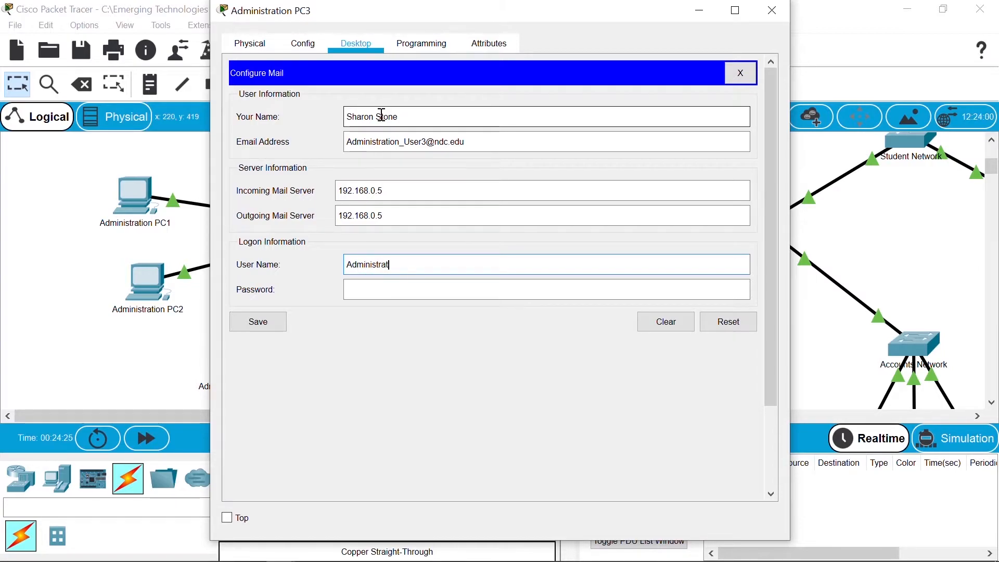
{"action": "type", "text": "ion_User3"}
{"action": "key", "text": "Tab"}
{"action": "type", "text": "cisco123"}
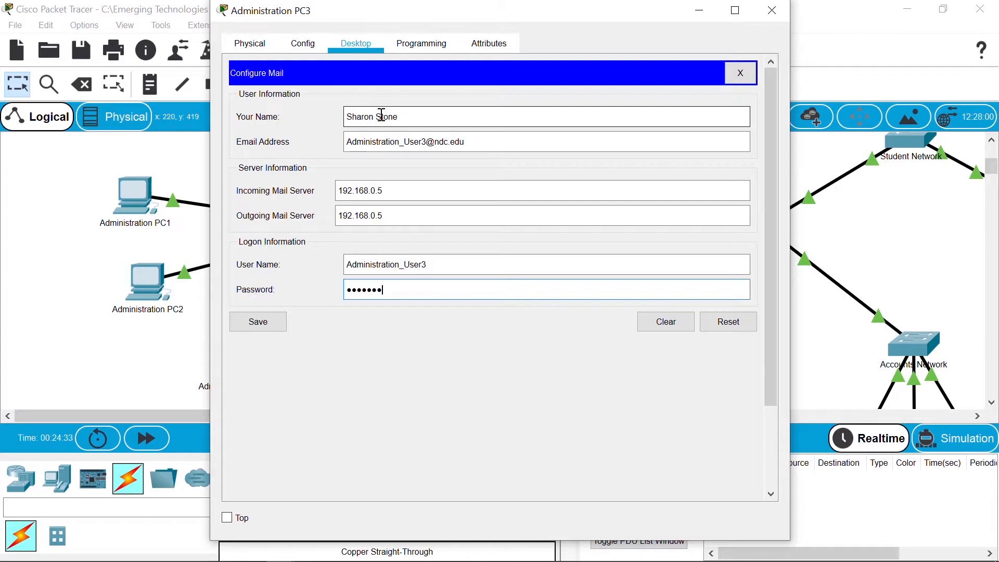
{"action": "left_click", "coordinate": [271, 321]}
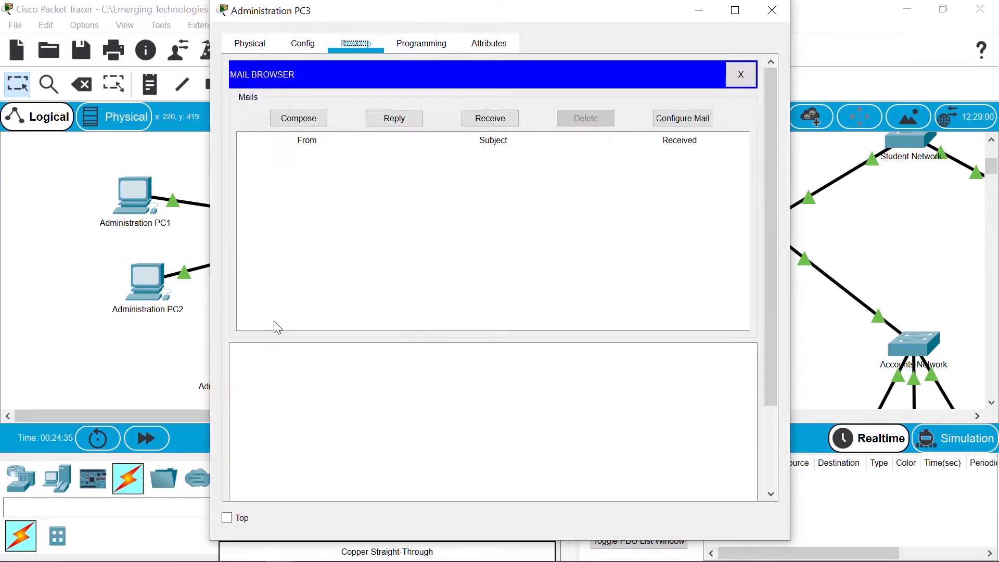
{"action": "left_click", "coordinate": [771, 16]}
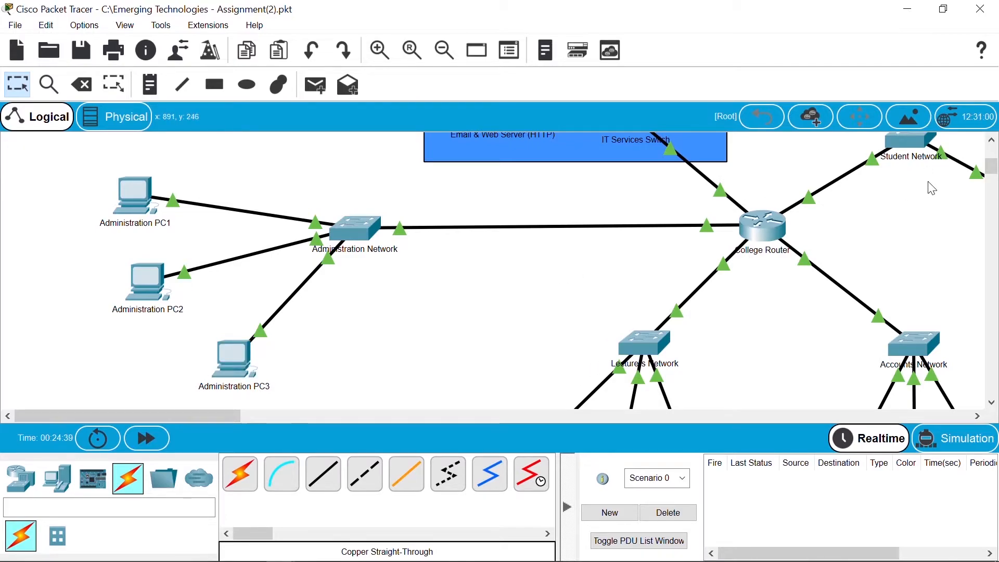
Step: Open Lecturers PC1's Email setup and enter a display name and the first Lecturers user's address
{"action": "scroll", "coordinate": [992, 169], "scroll_direction": "down", "scroll_amount": 2}
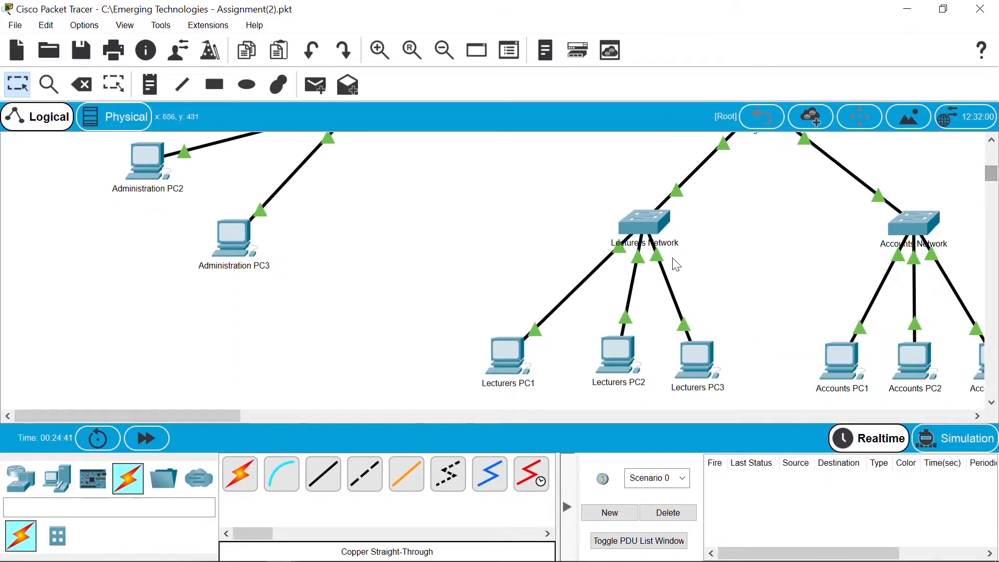
{"action": "left_click", "coordinate": [506, 356]}
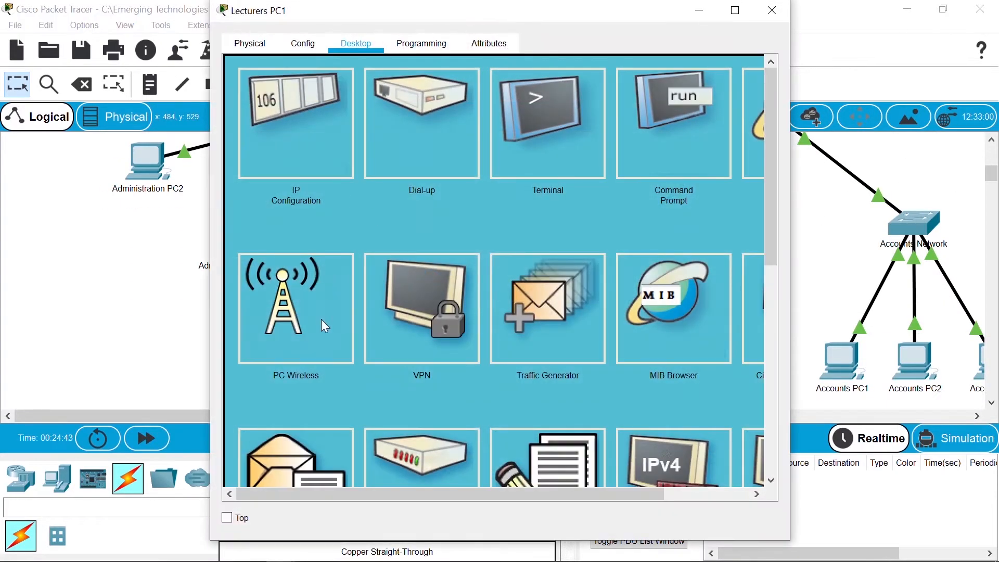
{"action": "left_click", "coordinate": [289, 472]}
{"action": "left_click", "coordinate": [431, 121]}
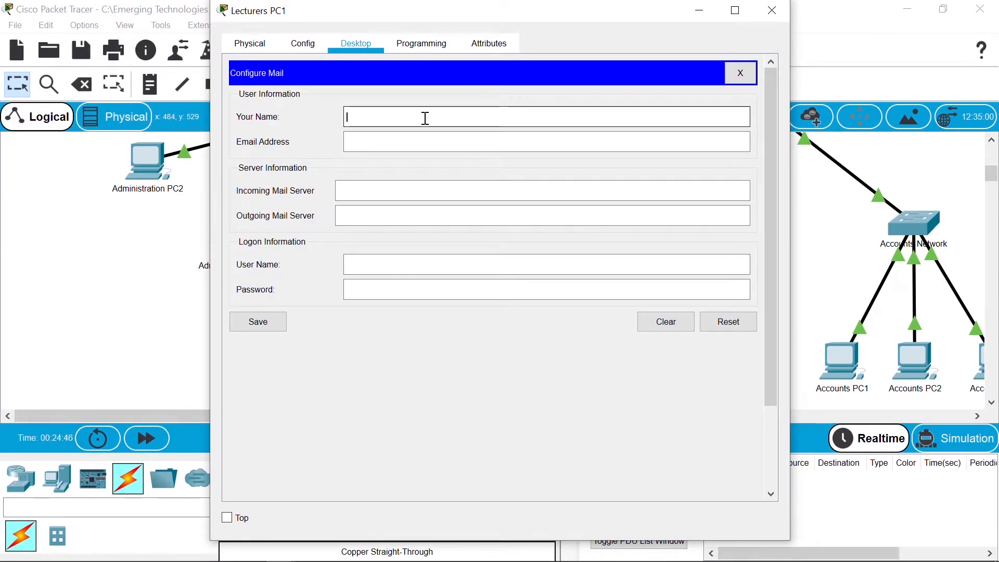
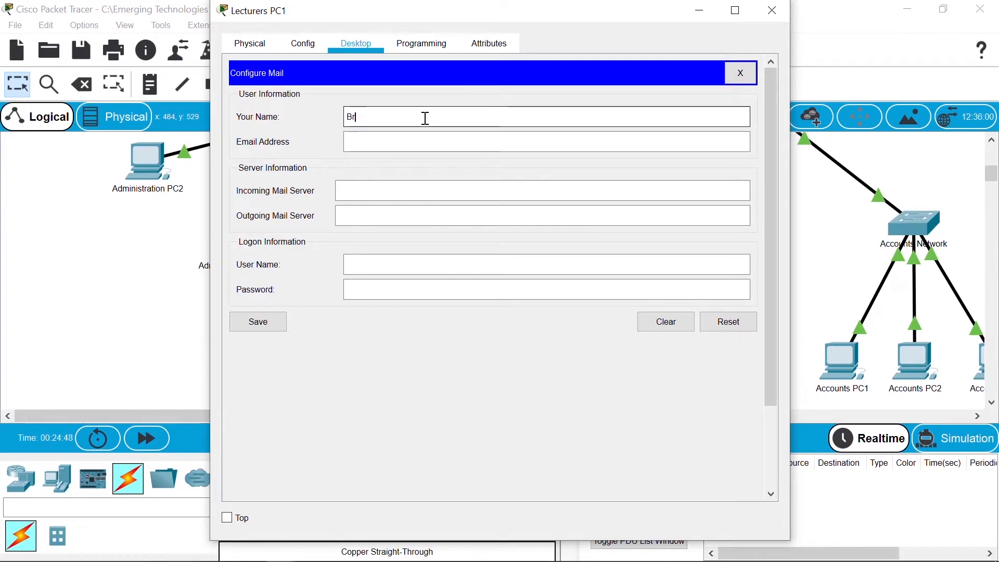
{"action": "key", "text": "Tab"}
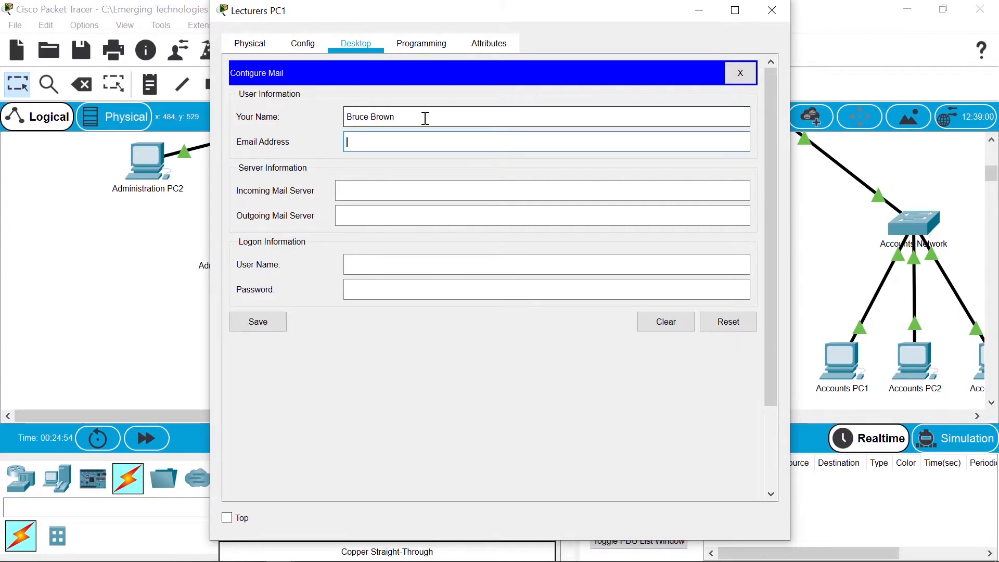
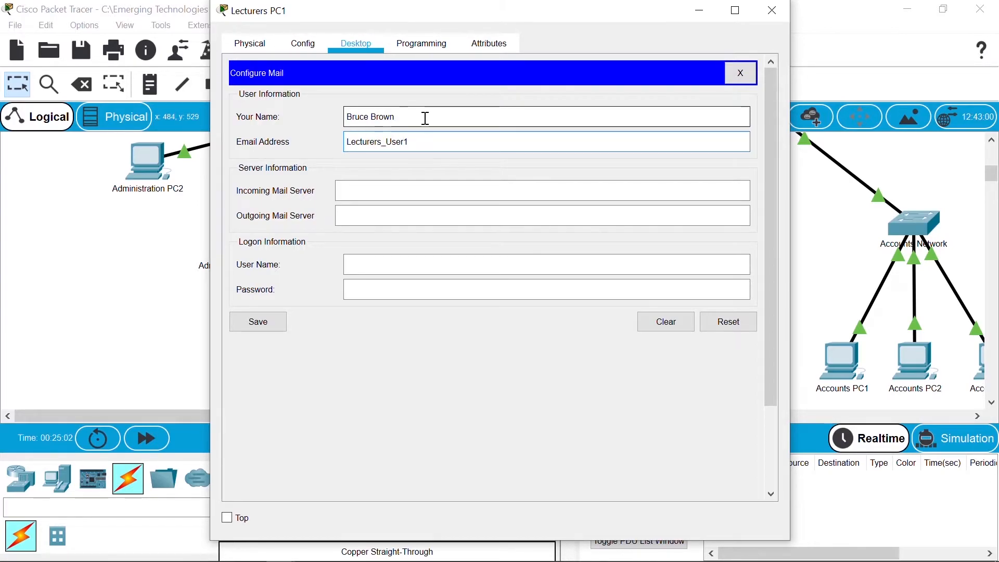
Step: Set both servers to 192.168.0.5, correct the logon to the Lecturers user, add password, save, close
{"action": "key", "text": "Tab"}
{"action": "type", "text": "192.168.0.5"}
{"action": "key", "text": "Tab"}
{"action": "type", "text": "192.16"}
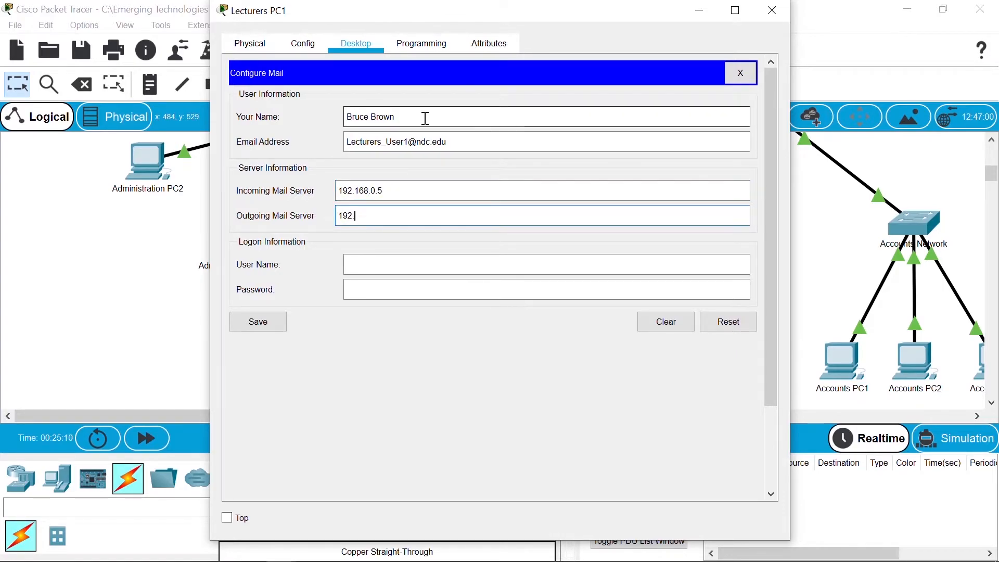
{"action": "type", "text": "8.0.5"}
{"action": "key", "text": "Tab"}
{"action": "type", "text": "Admi"}
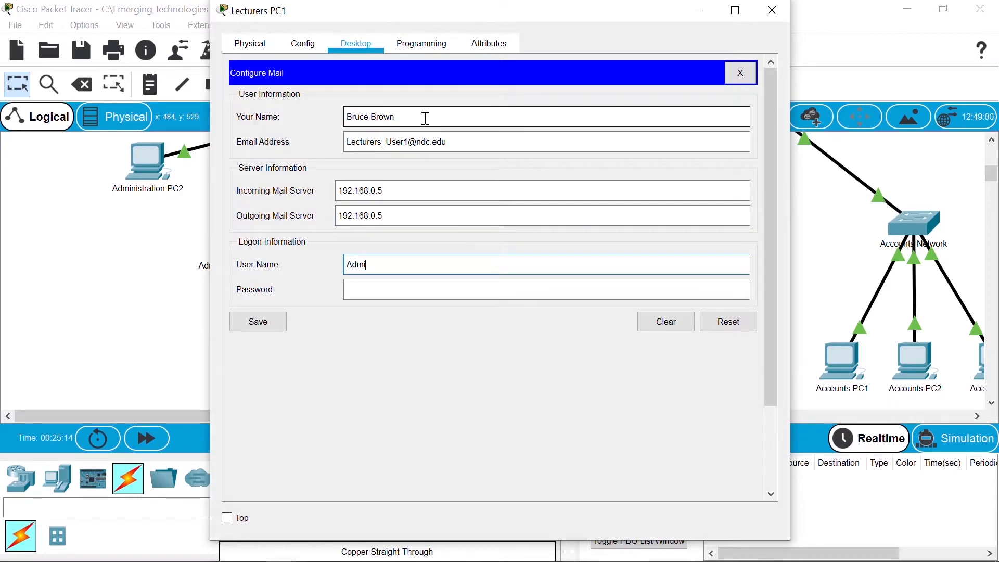
{"action": "type", "text": "nistration"}
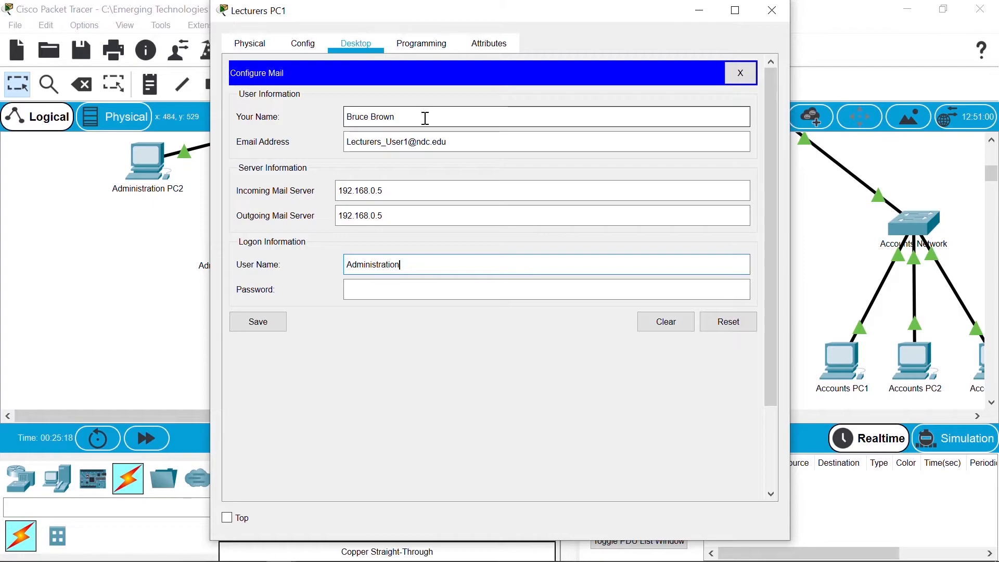
{"action": "key", "text": "BackSpace"}
{"action": "key", "text": "BackSpace"}
{"action": "key", "text": "BackSpace"}
{"action": "key", "text": "BackSpace"}
{"action": "key", "text": "BackSpace"}
{"action": "key", "text": "BackSpace"}
{"action": "key", "text": "BackSpace"}
{"action": "key", "text": "BackSpace"}
{"action": "key", "text": "BackSpace"}
{"action": "key", "text": "BackSpace"}
{"action": "key", "text": "BackSpace"}
{"action": "key", "text": "BackSpace"}
{"action": "key", "text": "BackSpace"}
{"action": "type", "text": "Lecturers"}
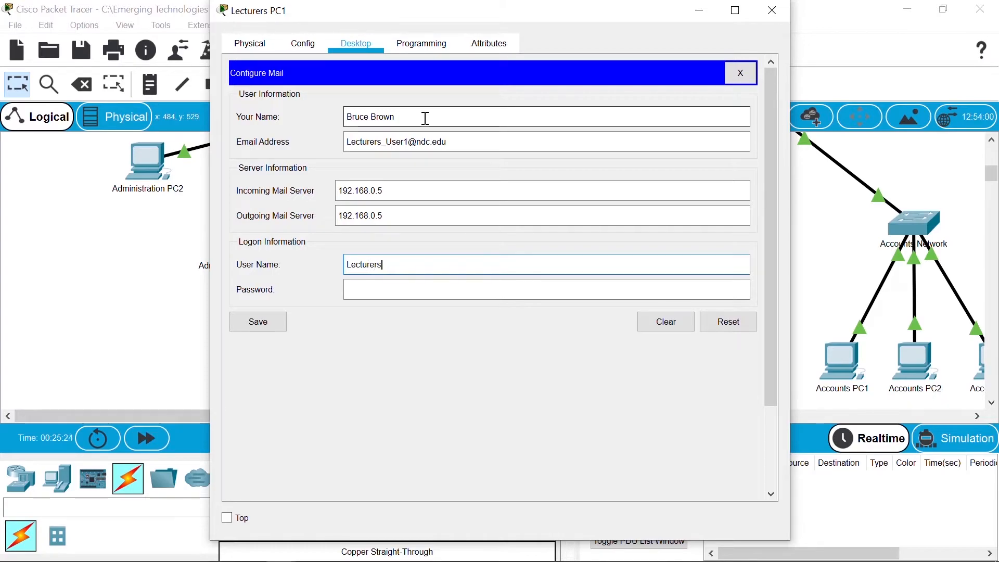
{"action": "type", "text": "_User1"}
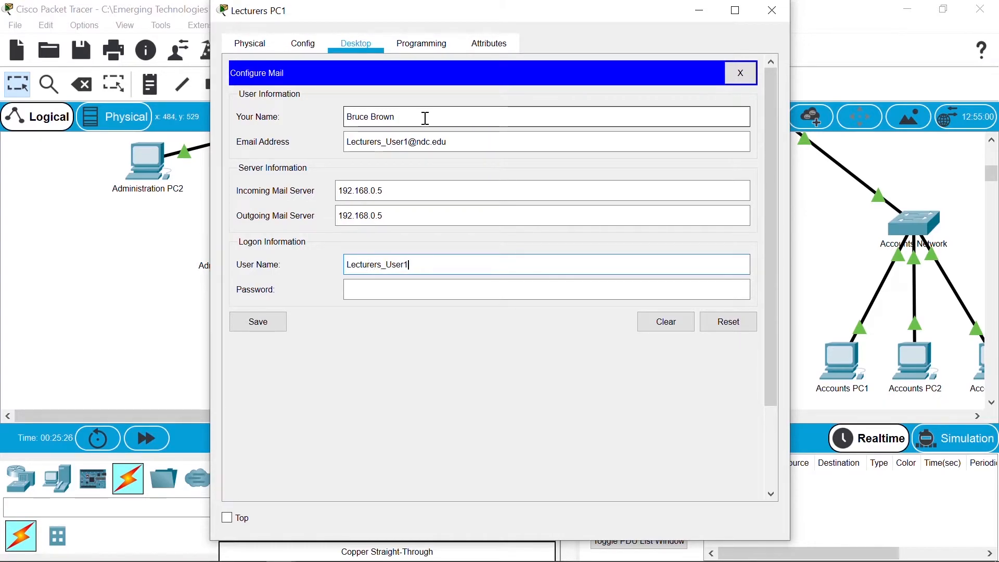
{"action": "key", "text": "Tab"}
{"action": "type", "text": "cisco123"}
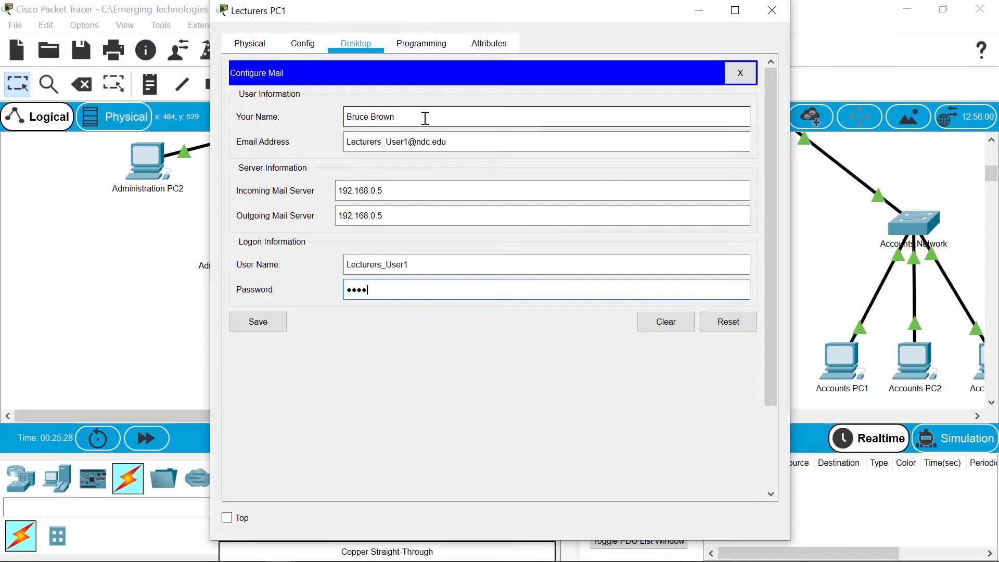
{"action": "left_click", "coordinate": [259, 322]}
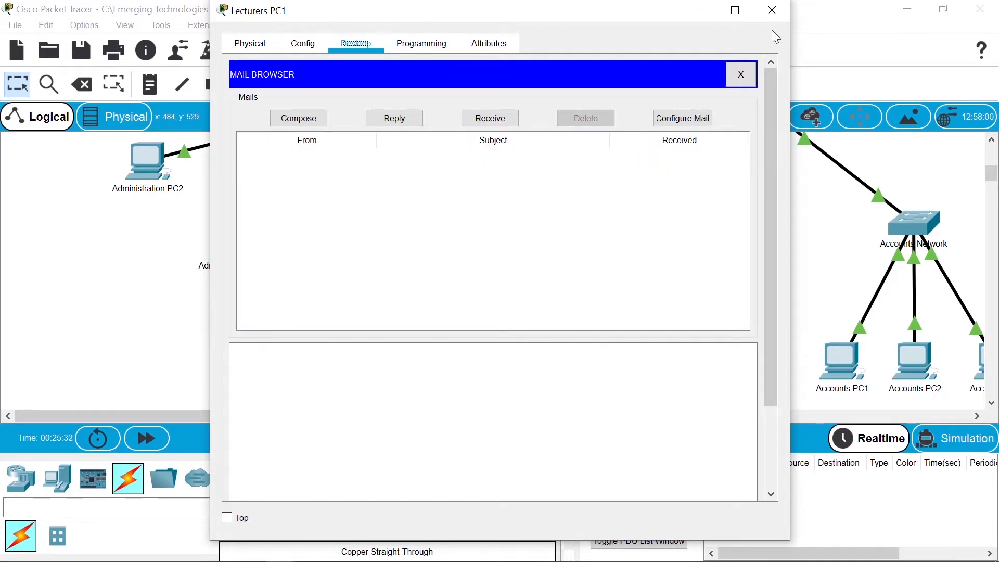
{"action": "left_click", "coordinate": [768, 15]}
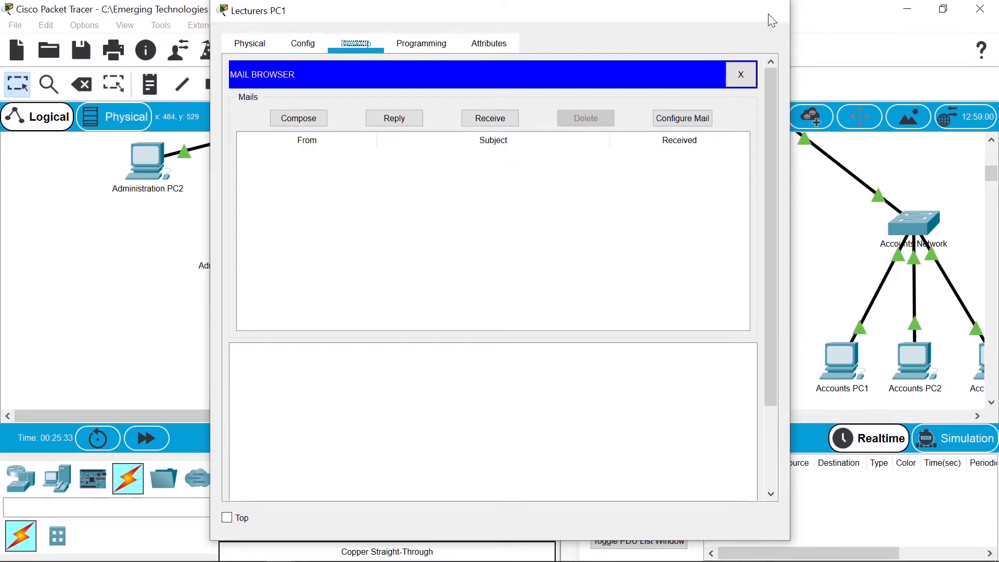
Step: On Lecturers PC2, check IP Configuration, then enter a display name and the second Lecturers user's address
{"action": "left_click", "coordinate": [618, 359]}
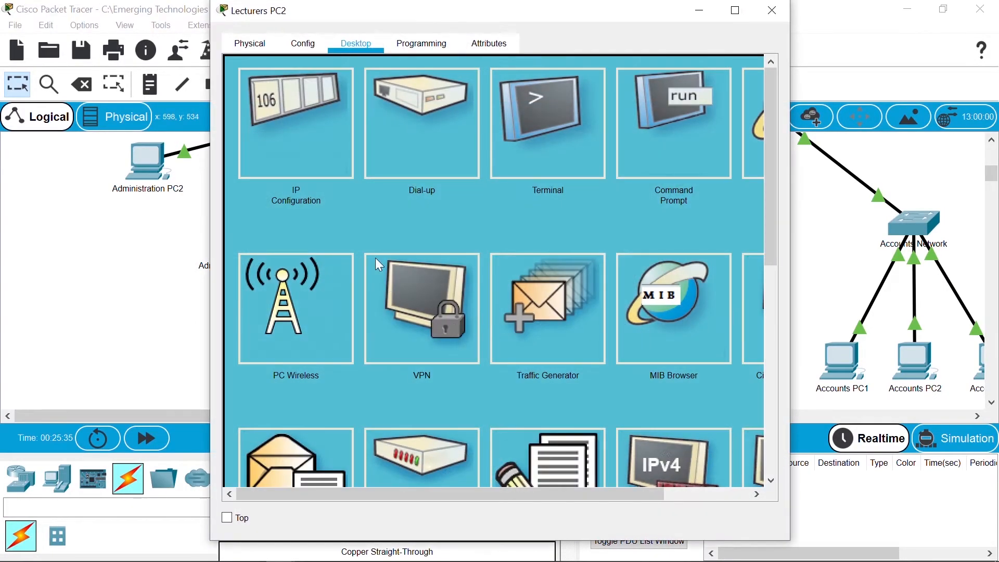
{"action": "left_click", "coordinate": [310, 158]}
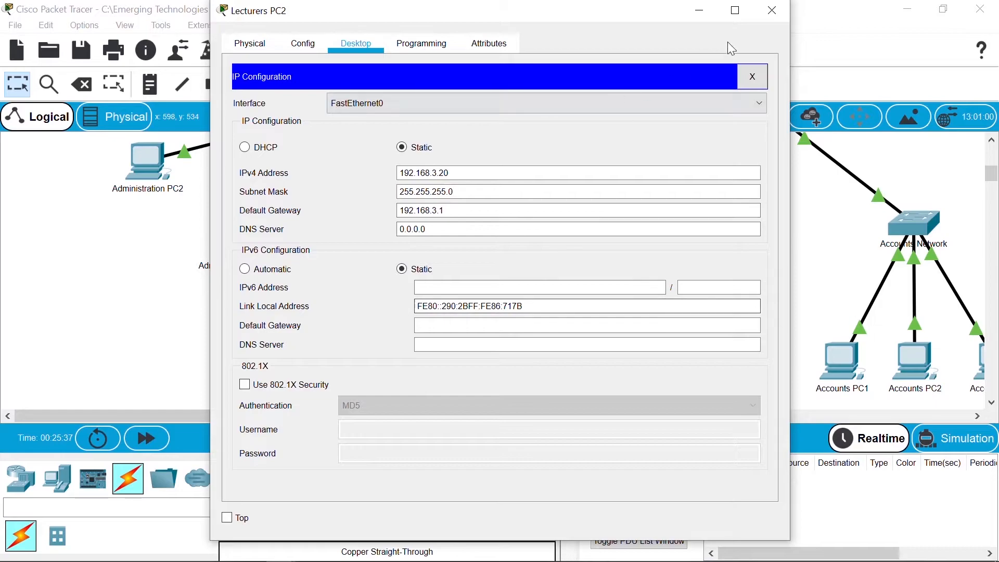
{"action": "left_click", "coordinate": [755, 84]}
{"action": "left_click", "coordinate": [308, 435]}
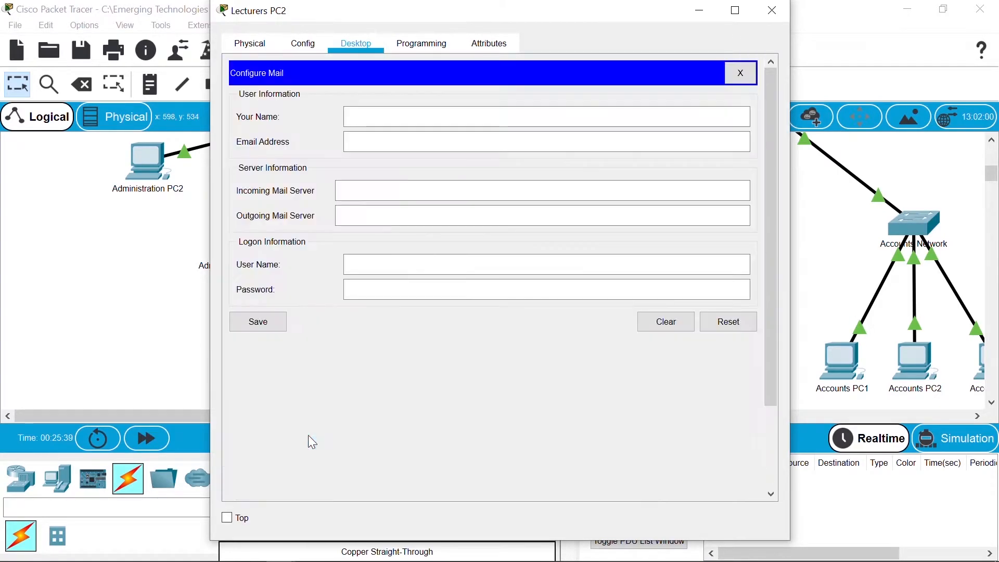
{"action": "left_click", "coordinate": [381, 115]}
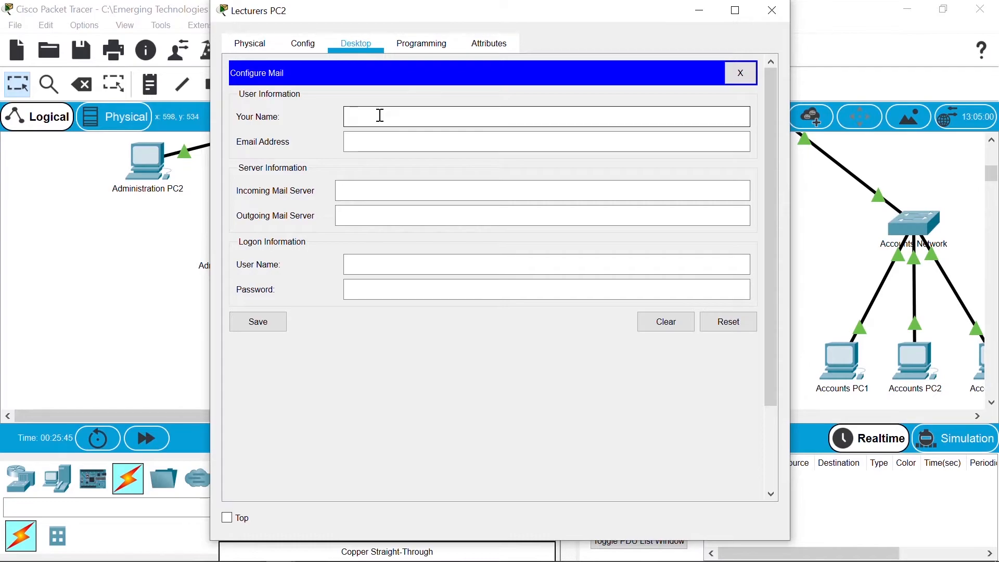
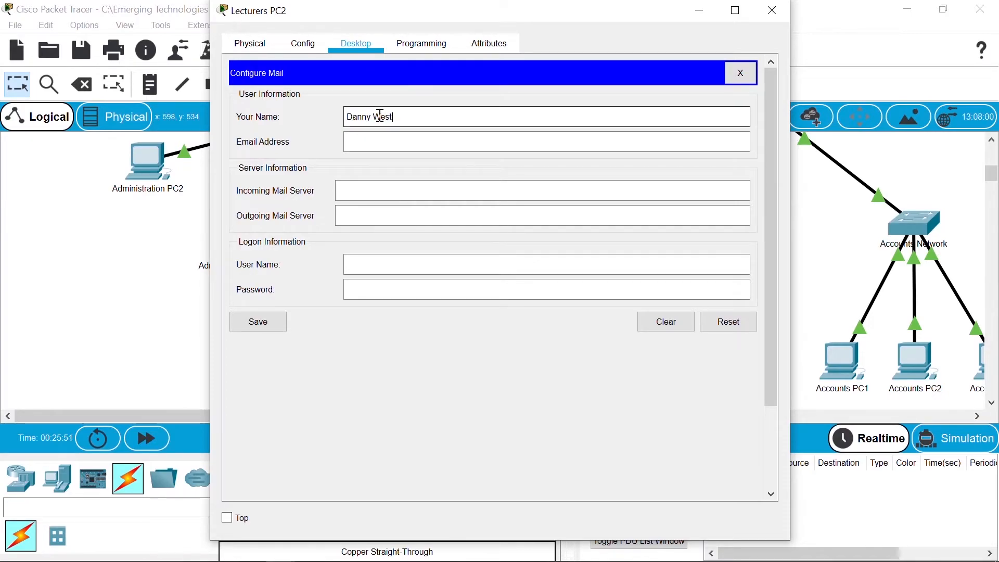
{"action": "key", "text": "Tab"}
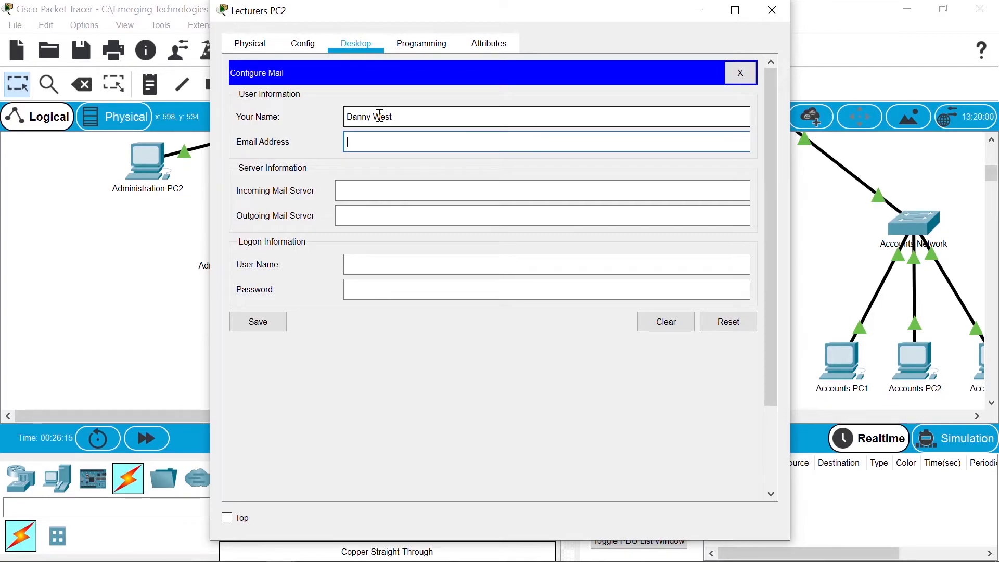
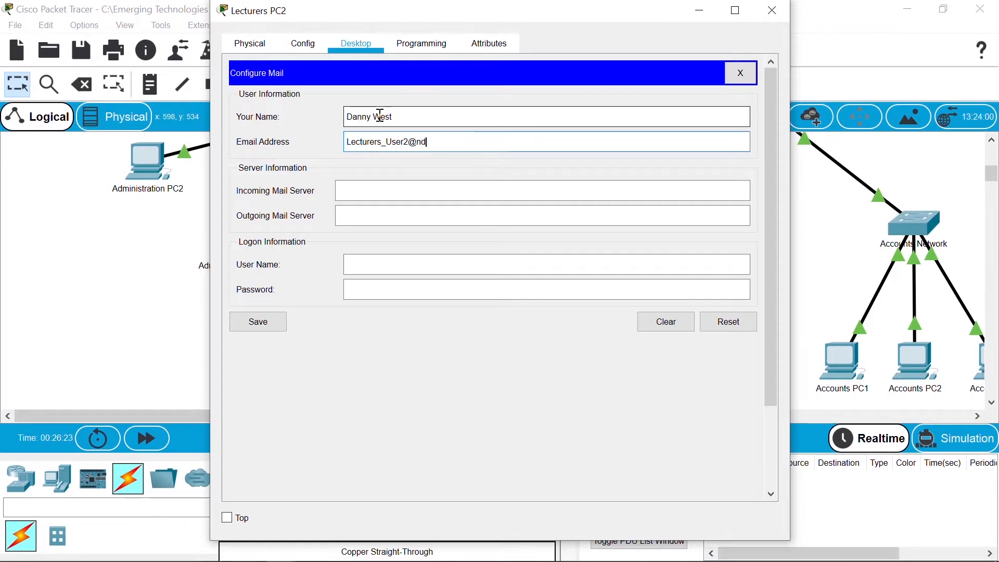
Step: Set both mail servers to 192.168.0.5, enter the logon user name and password, and save
{"action": "key", "text": "Tab"}
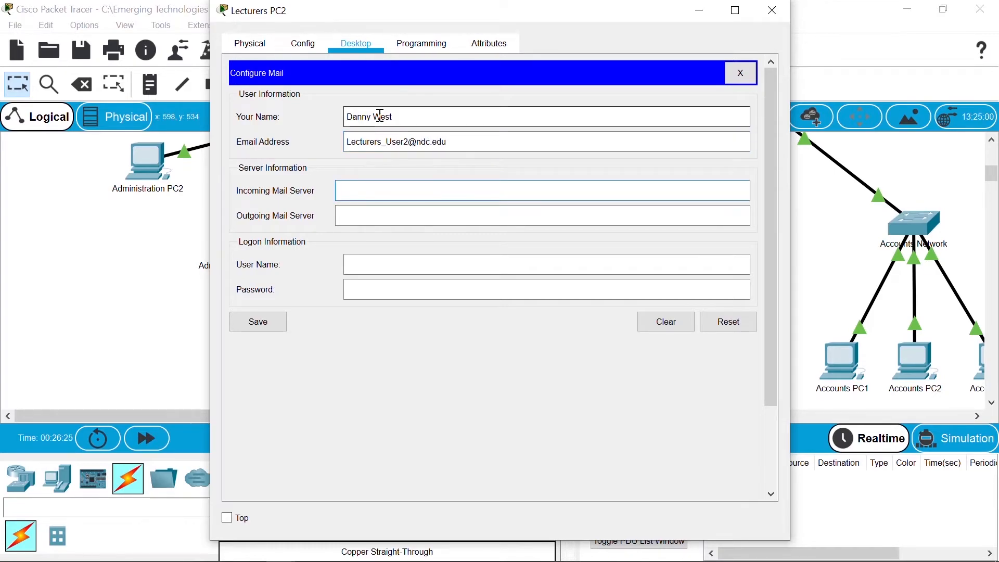
{"action": "type", "text": "192.168"}
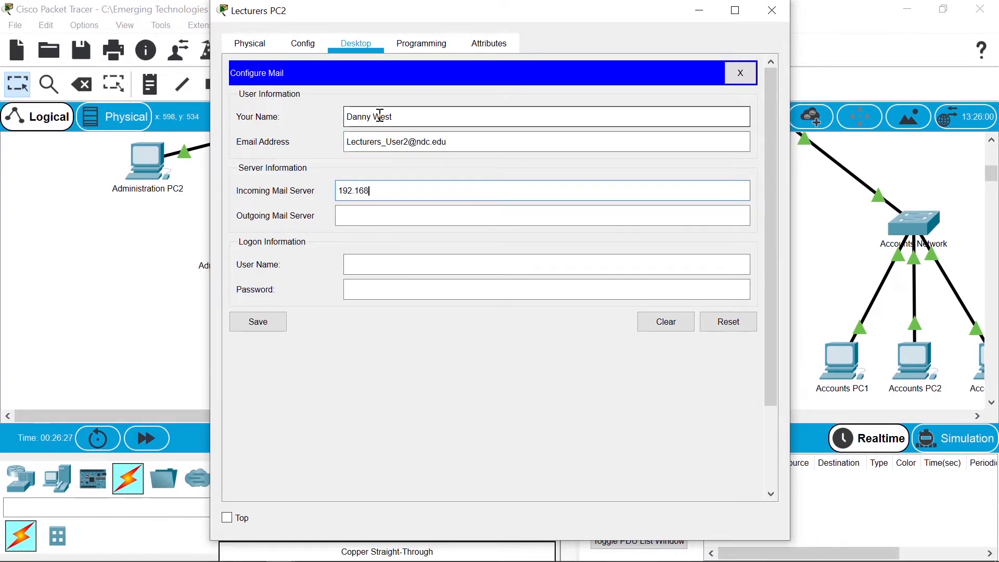
{"action": "type", "text": ".0.5"}
{"action": "key", "text": "Tab"}
{"action": "type", "text": "192.168"}
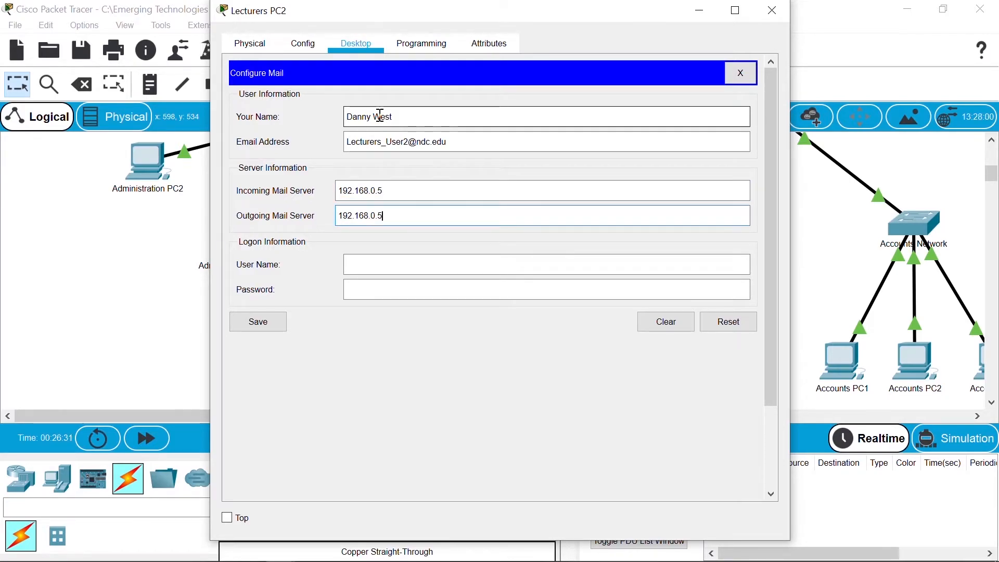
{"action": "key", "text": "Tab"}
{"action": "type", "text": "Lecturers_User2"}
{"action": "key", "text": "Tab"}
{"action": "type", "text": "●●●●●●●●"}
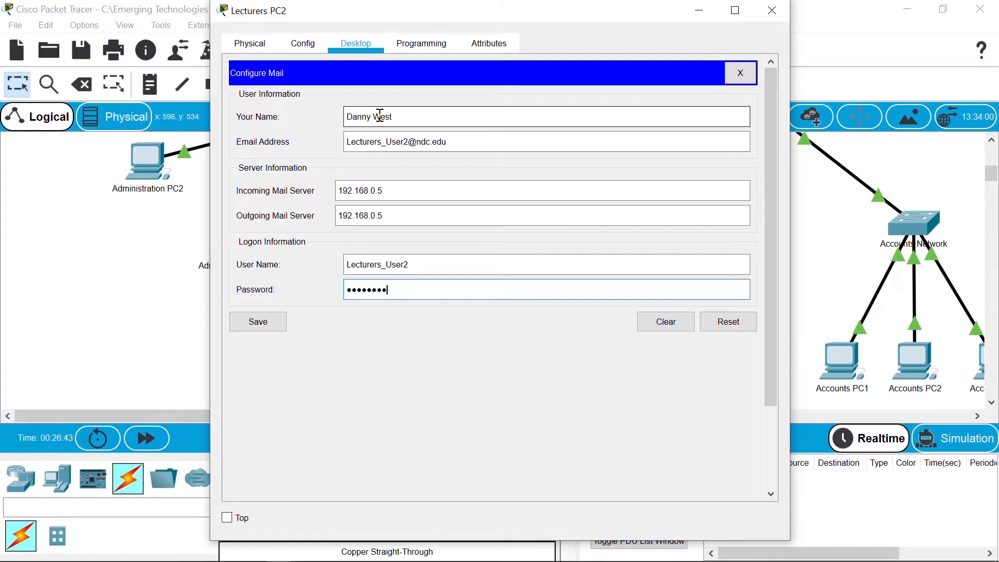
{"action": "left_click", "coordinate": [266, 322]}
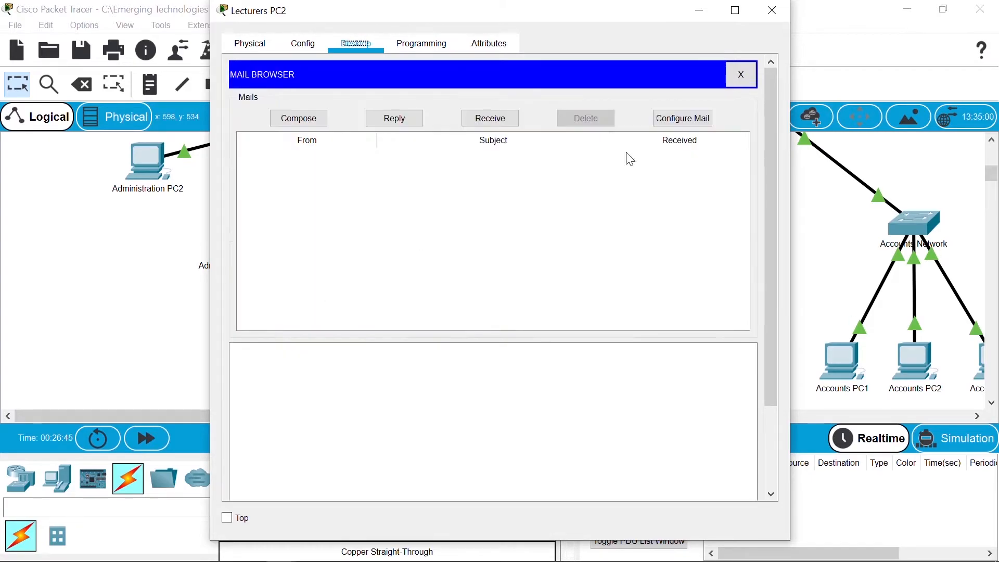
Step: Switch to Lecturers PC3's Email setup and enter a display name and the third Lecturers user's address
{"action": "left_click", "coordinate": [772, 11]}
{"action": "left_click", "coordinate": [690, 359]}
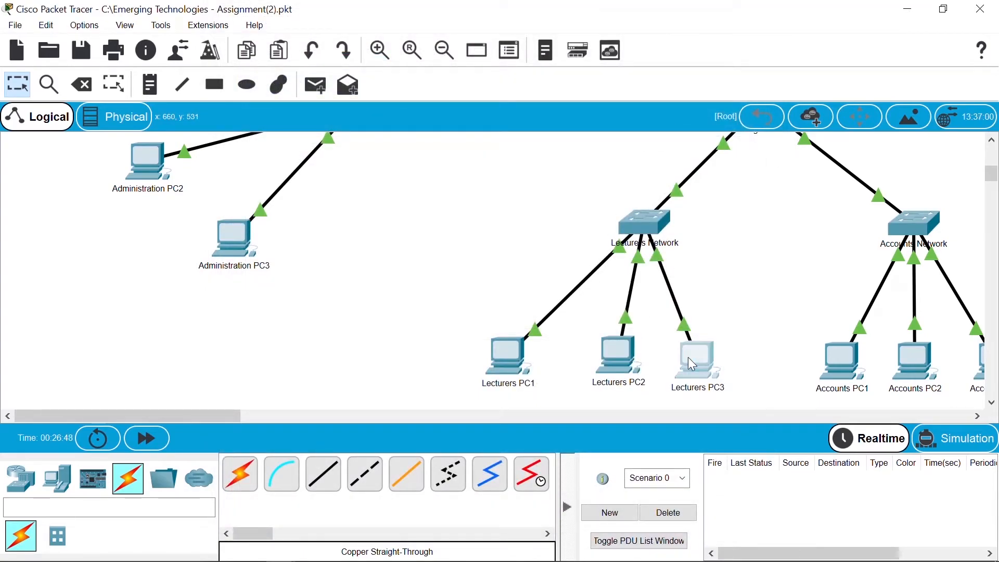
{"action": "left_click", "coordinate": [327, 440]}
{"action": "left_click", "coordinate": [382, 116]}
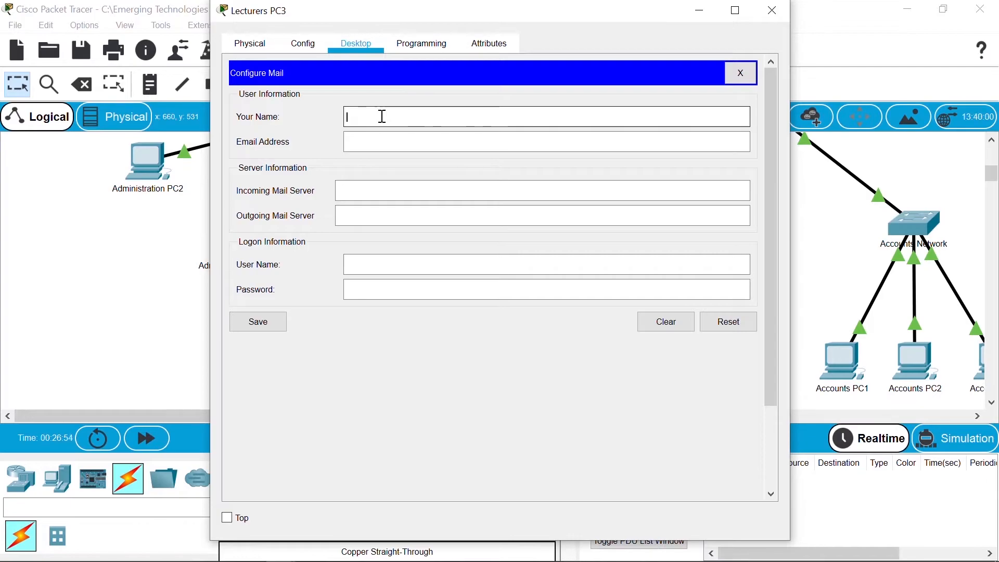
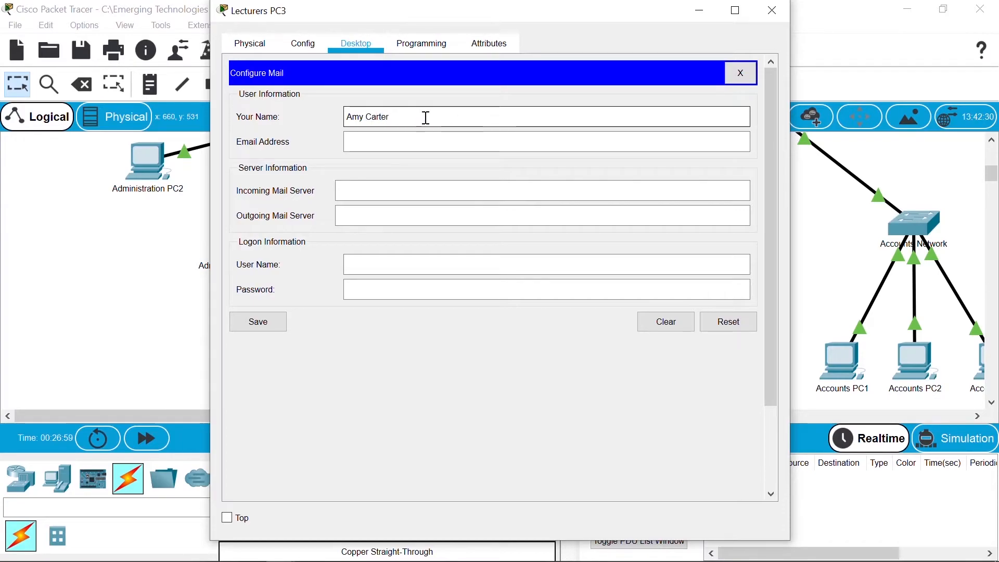
{"action": "key", "text": "Tab"}
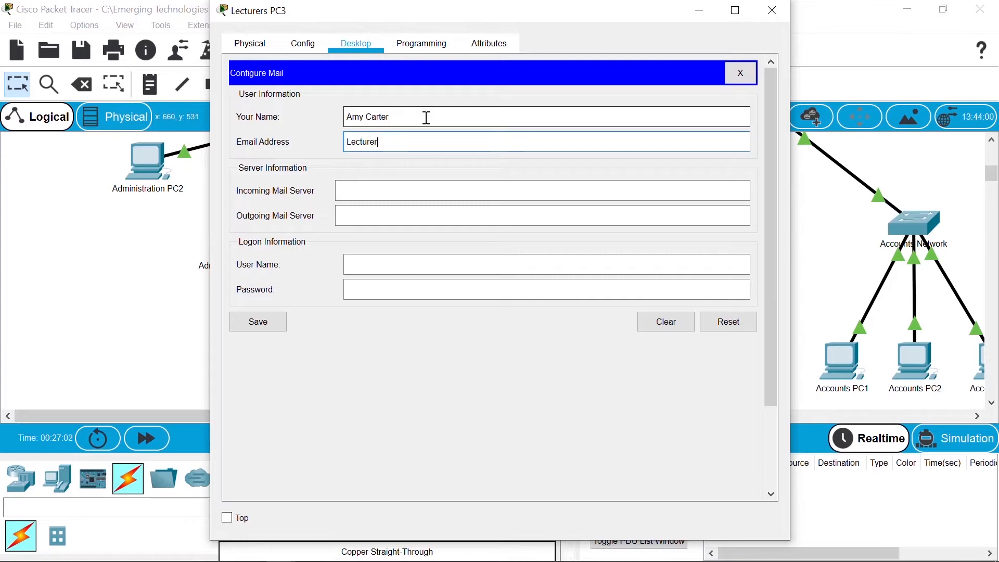
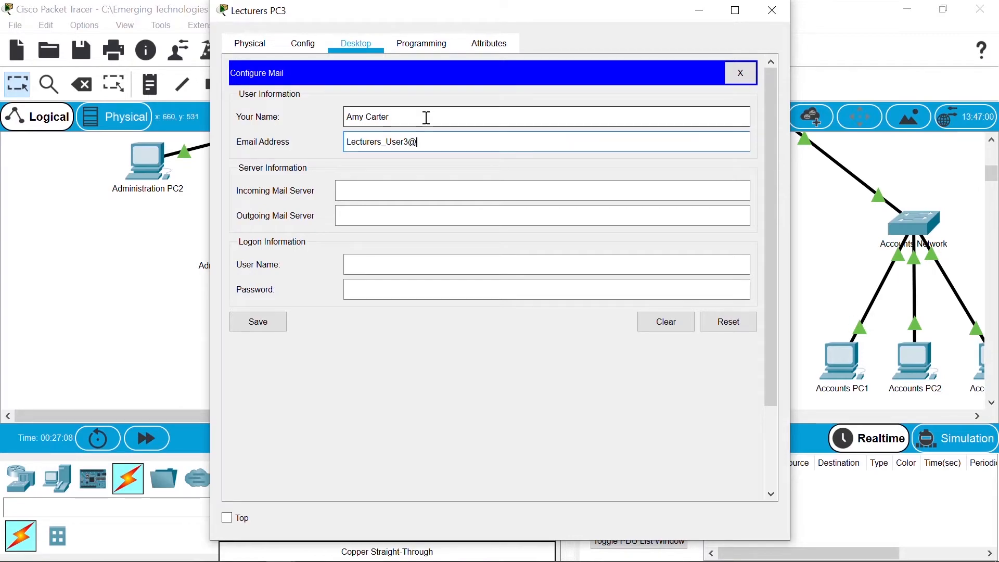
Step: Set both mail servers to 192.168.0.5, enter user name and password, save, and close PC3
{"action": "key", "text": "Tab"}
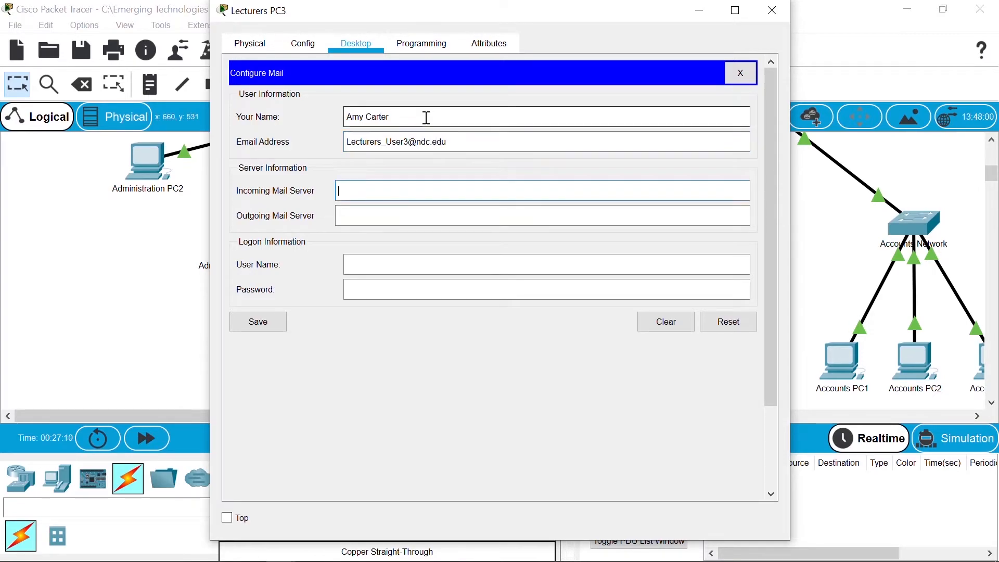
{"action": "type", "text": "192.168"}
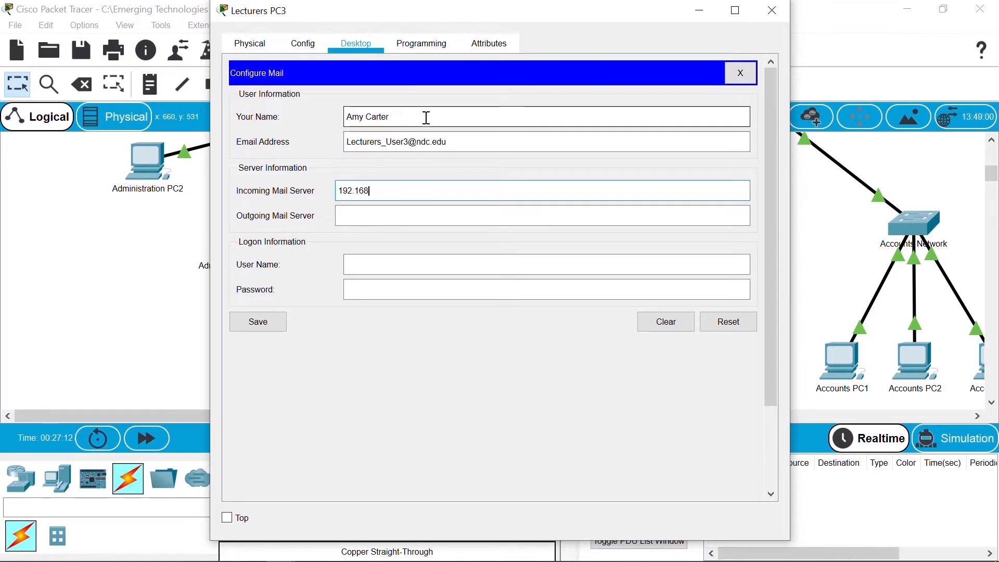
{"action": "type", "text": ".0.5"}
{"action": "type", "text": "192.168"}
{"action": "type", "text": ".0.5"}
{"action": "key", "text": "Tab"}
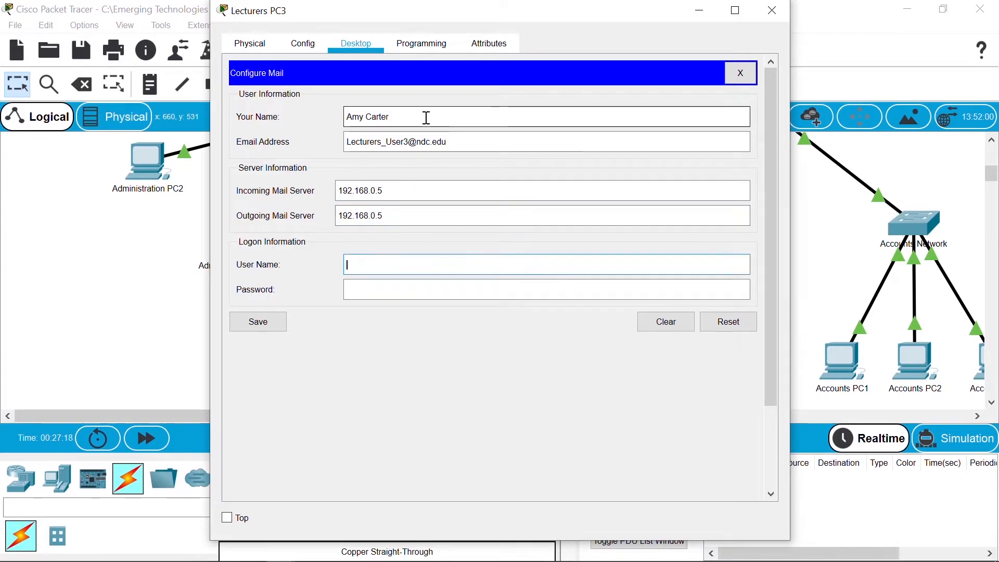
{"action": "type", "text": "Lectu"}
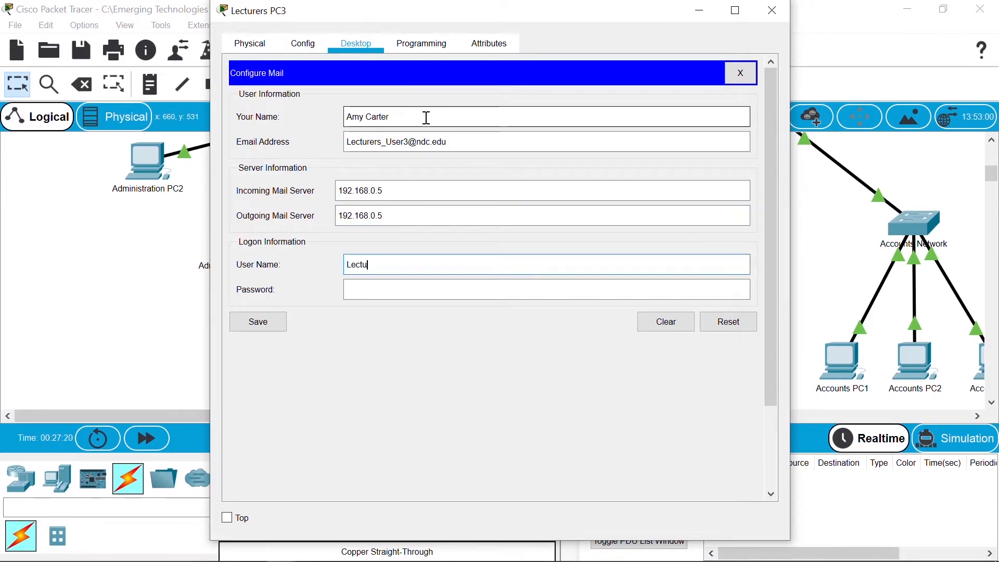
{"action": "type", "text": "rers_User3"}
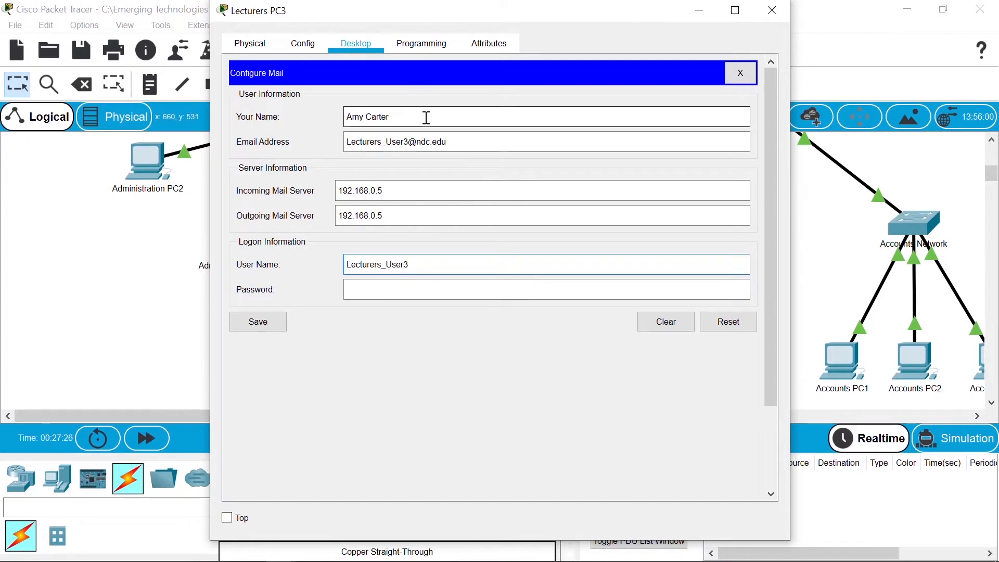
{"action": "key", "text": "Tab"}
{"action": "type", "text": "••••••••"}
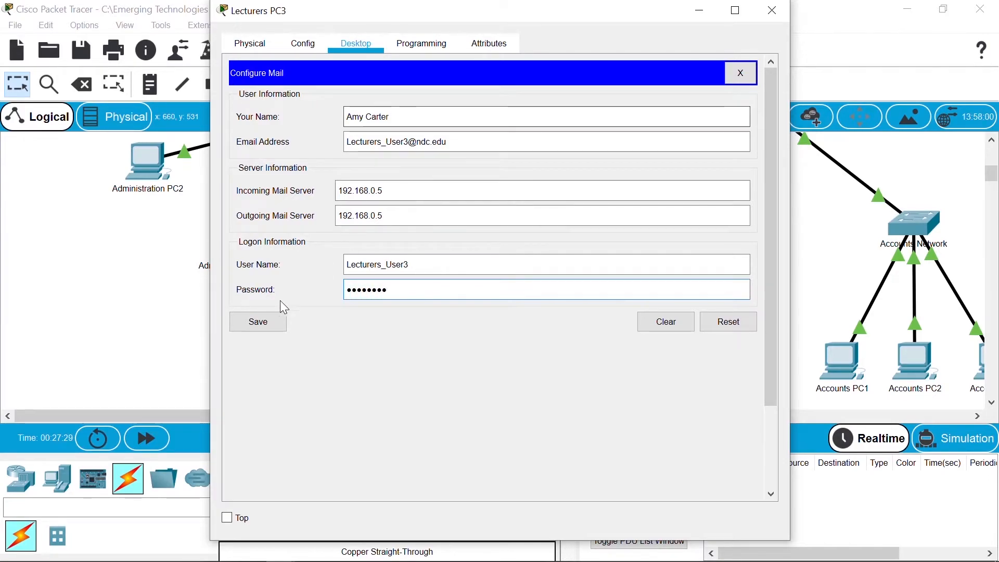
{"action": "left_click", "coordinate": [274, 323]}
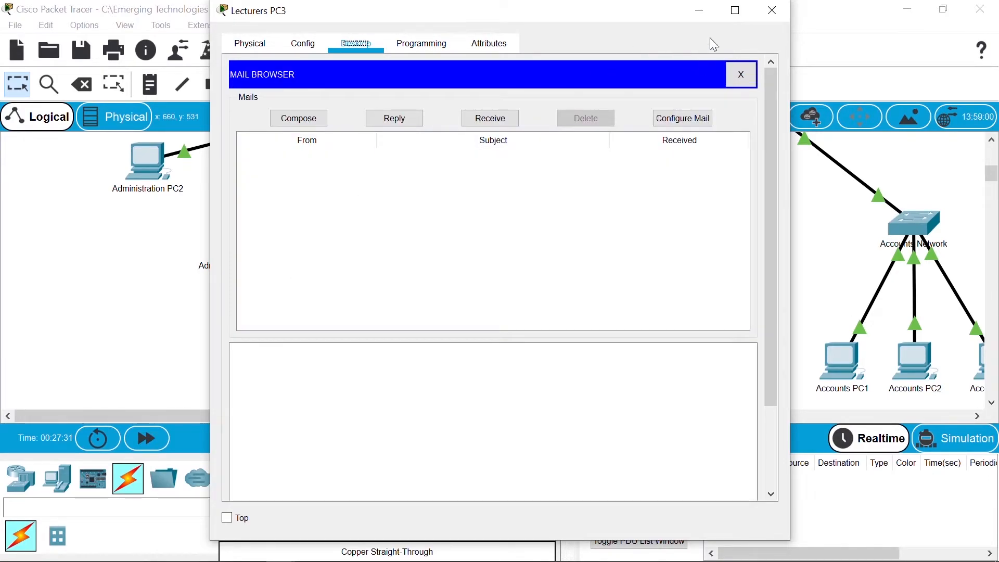
{"action": "left_click", "coordinate": [771, 15]}
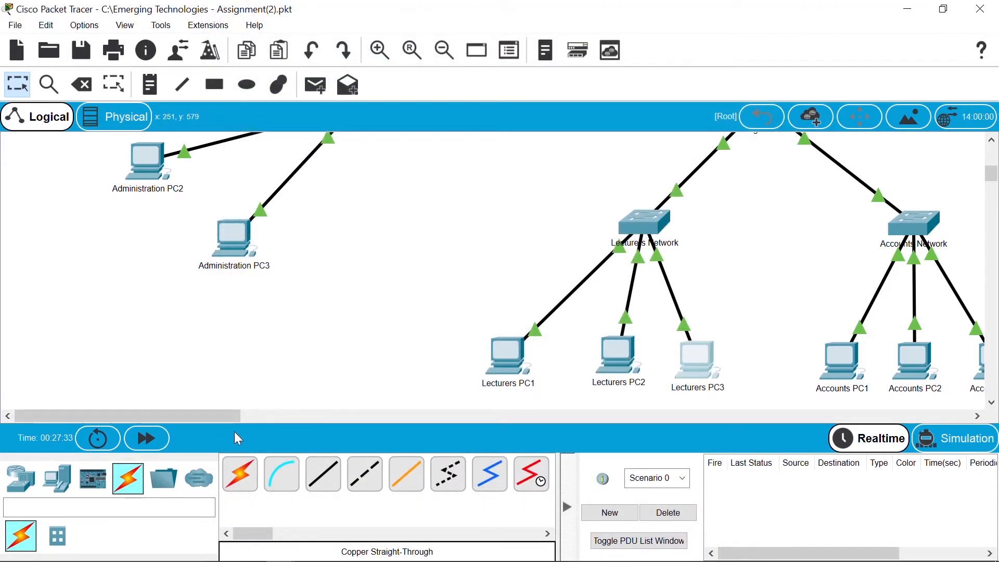
Step: Open Accounts PC1's Email setup and enter a display name and the first Accounts user's address
{"action": "left_click_drag", "start_coordinate": [215, 420], "coordinate": [291, 417]}
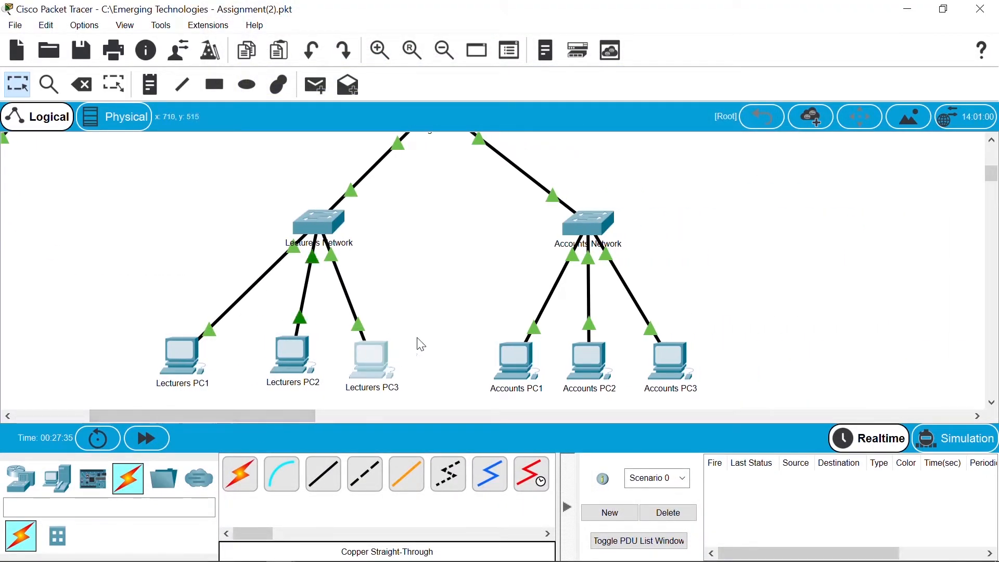
{"action": "left_click", "coordinate": [506, 357]}
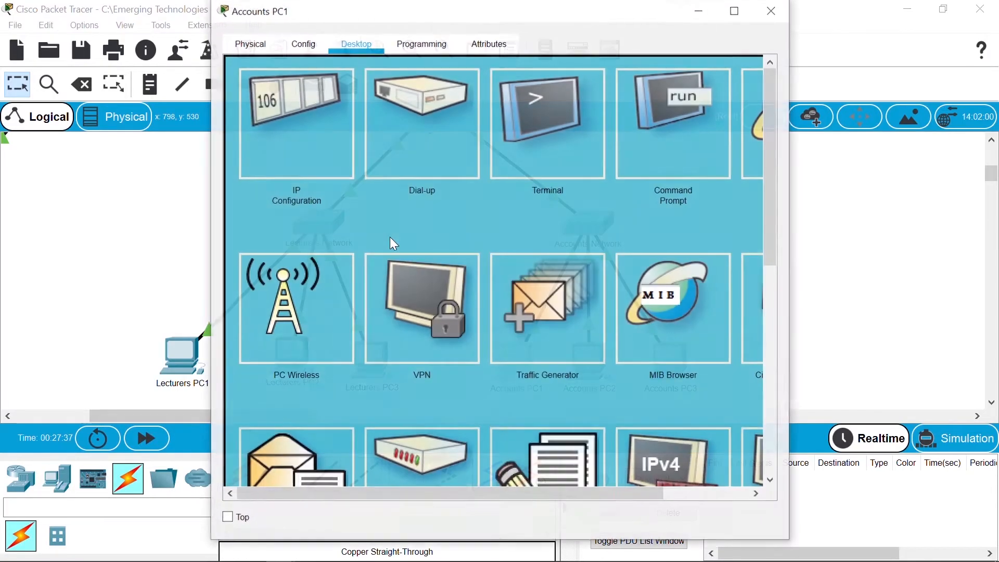
{"action": "left_click", "coordinate": [326, 455]}
{"action": "left_click", "coordinate": [370, 118]}
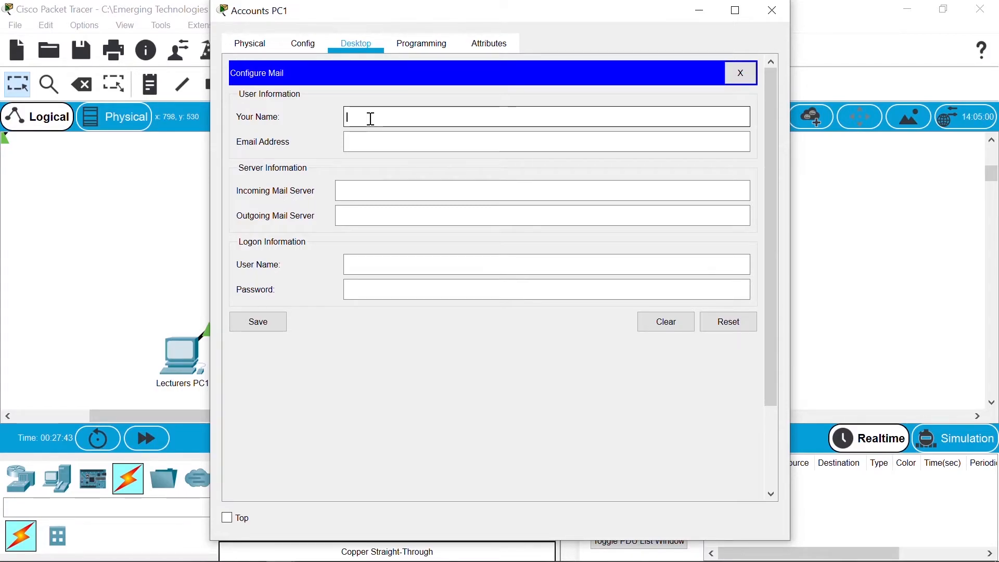
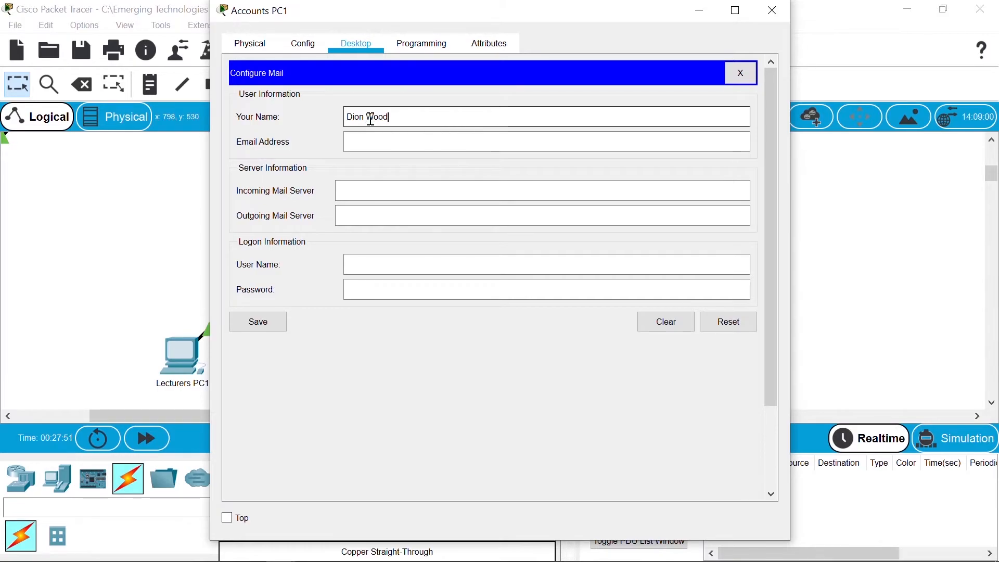
{"action": "key", "text": "Tab"}
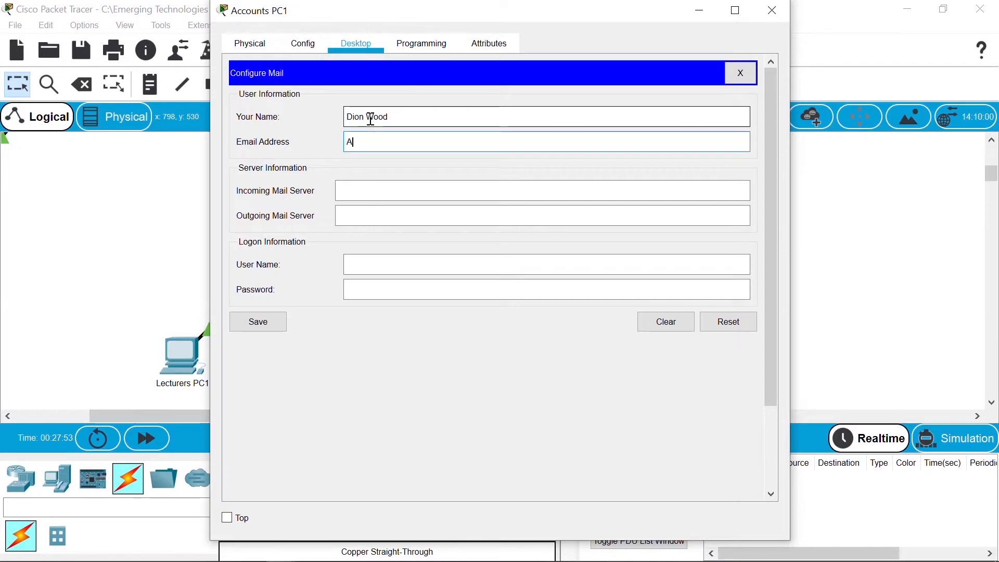
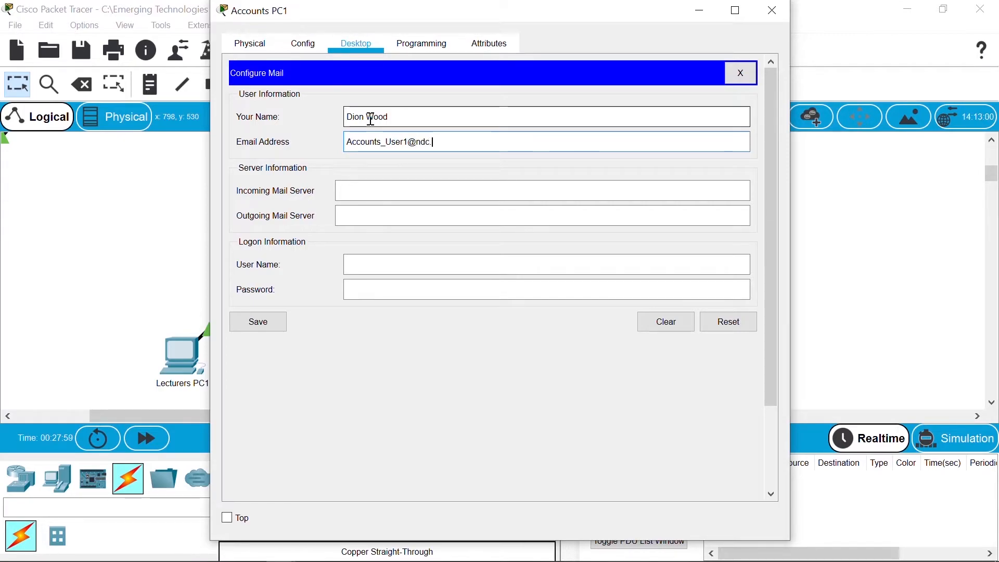
Step: Set both mail servers to 192.168.0.5, enter user name and password, save, and close PC1
{"action": "key", "text": "Tab"}
{"action": "type", "text": "192.168"}
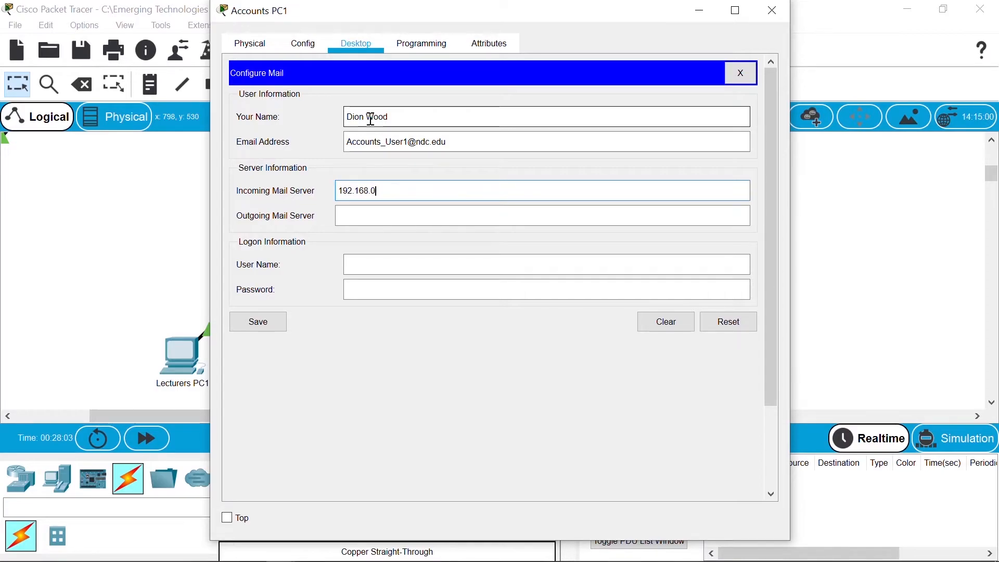
{"action": "key", "text": "Tab"}
{"action": "type", "text": "192.1"}
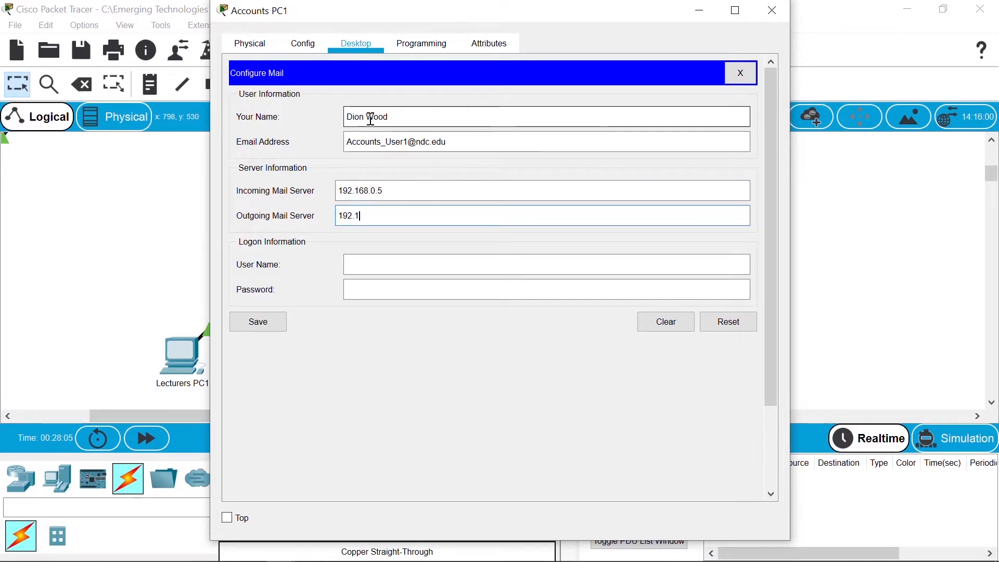
{"action": "type", "text": "68.0.5"}
{"action": "key", "text": "Tab"}
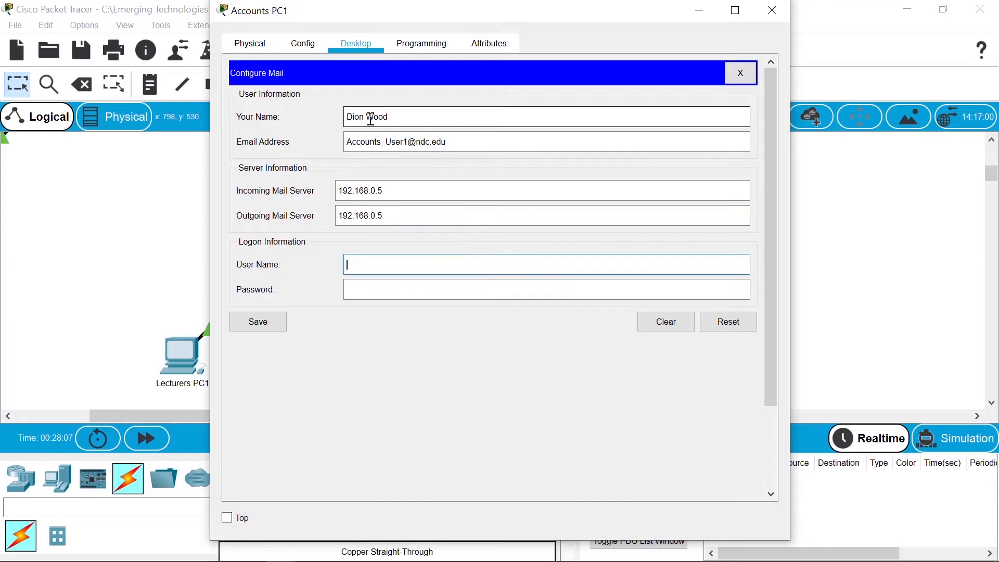
{"action": "type", "text": "Accounts_User1"}
{"action": "key", "text": "Tab"}
{"action": "type", "text": "•••••••"}
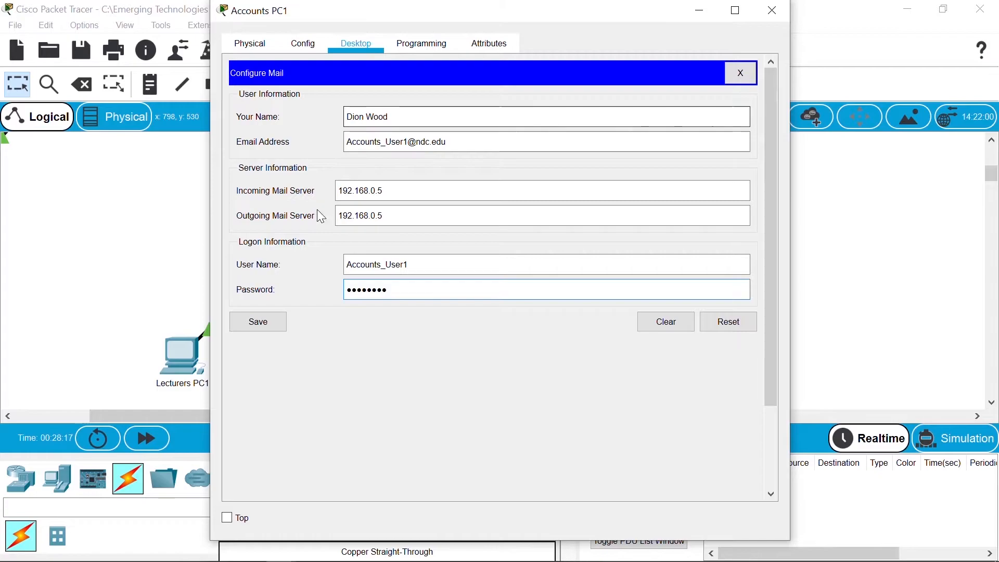
{"action": "left_click", "coordinate": [273, 329]}
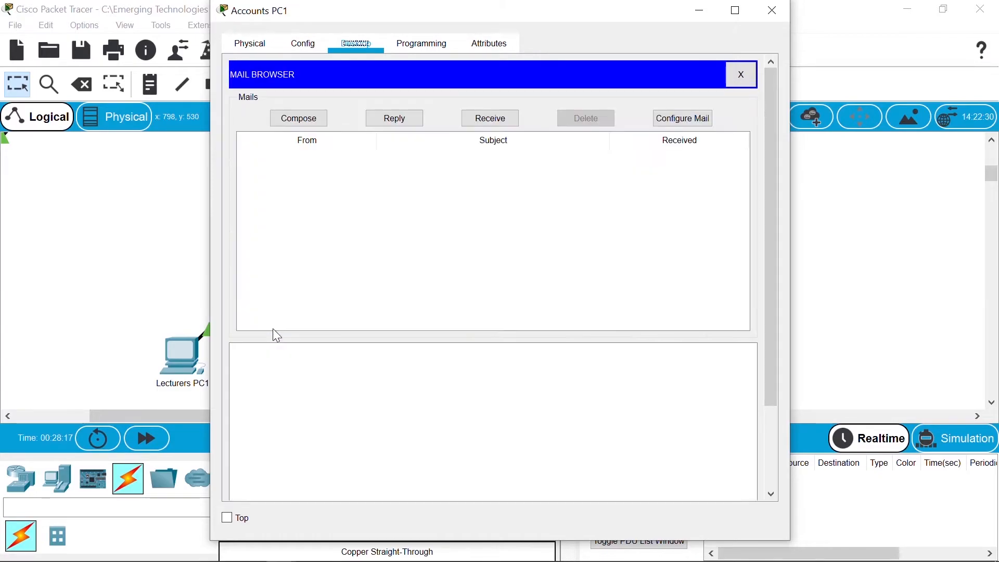
{"action": "left_click", "coordinate": [767, 27]}
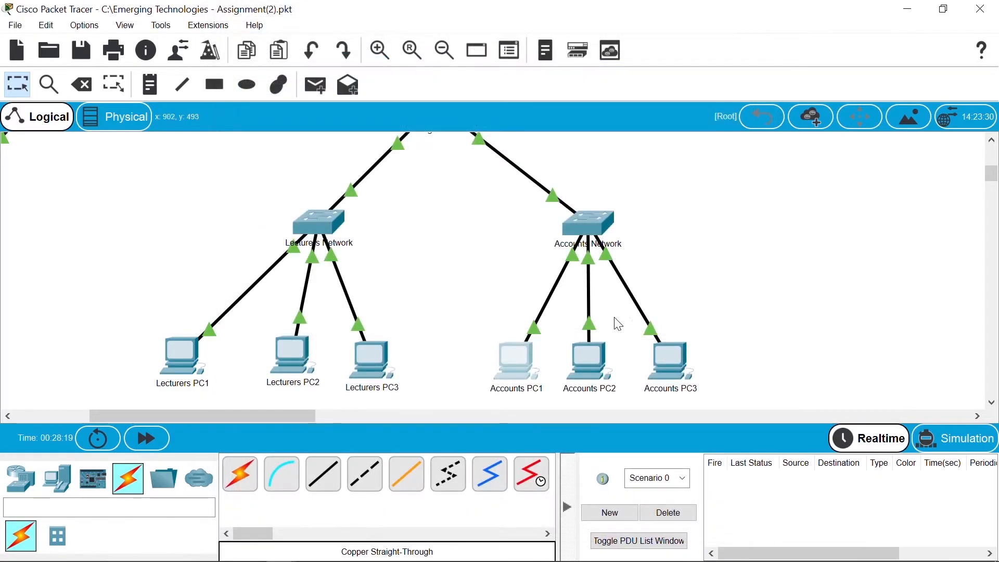
Step: Open Accounts PC2's Email setup and enter the second Accounts user's e-mail address
{"action": "left_click", "coordinate": [590, 372]}
{"action": "left_click", "coordinate": [328, 459]}
{"action": "left_click", "coordinate": [399, 111]}
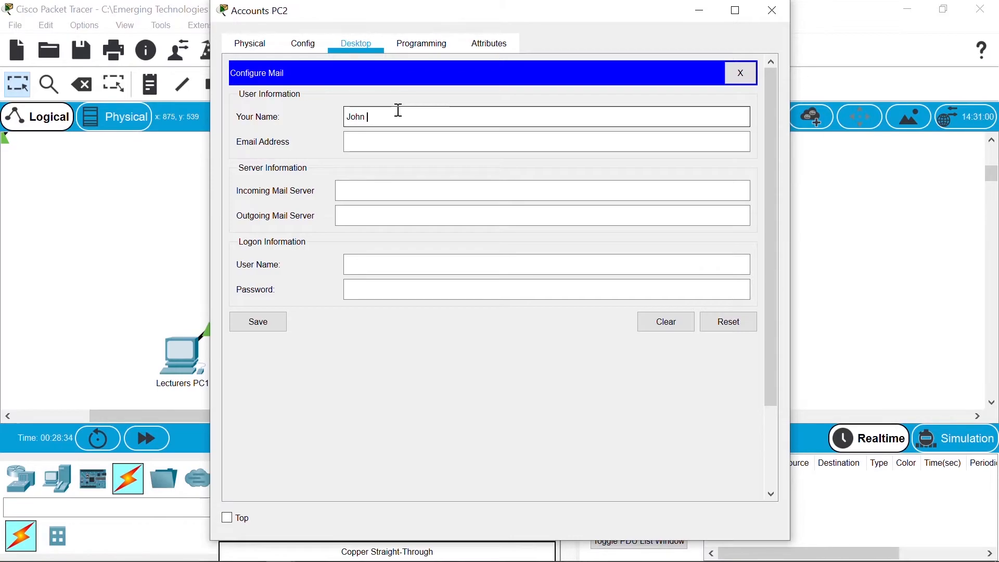
{"action": "key", "text": "Tab"}
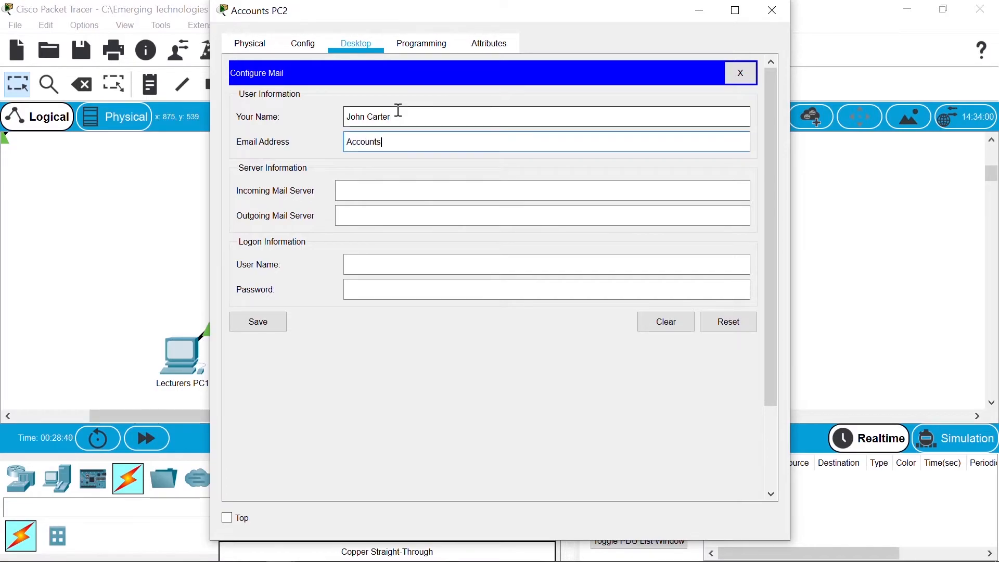
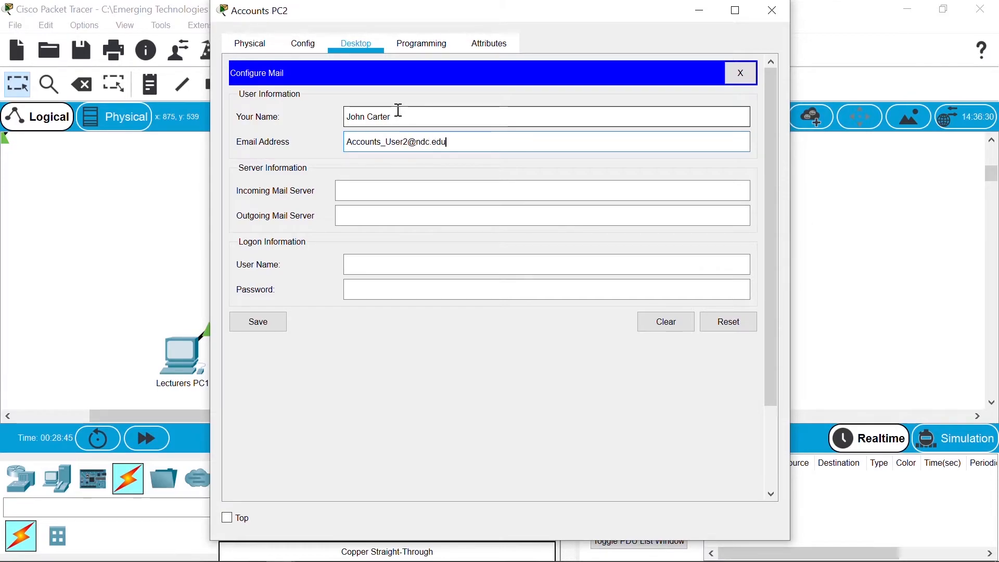
Step: Set both mail servers to 192.168.0.5, enter user name and password, save, and close PC2
{"action": "key", "text": "Tab"}
{"action": "type", "text": "192.168.0.5"}
{"action": "key", "text": "Tab"}
{"action": "type", "text": "192.168"}
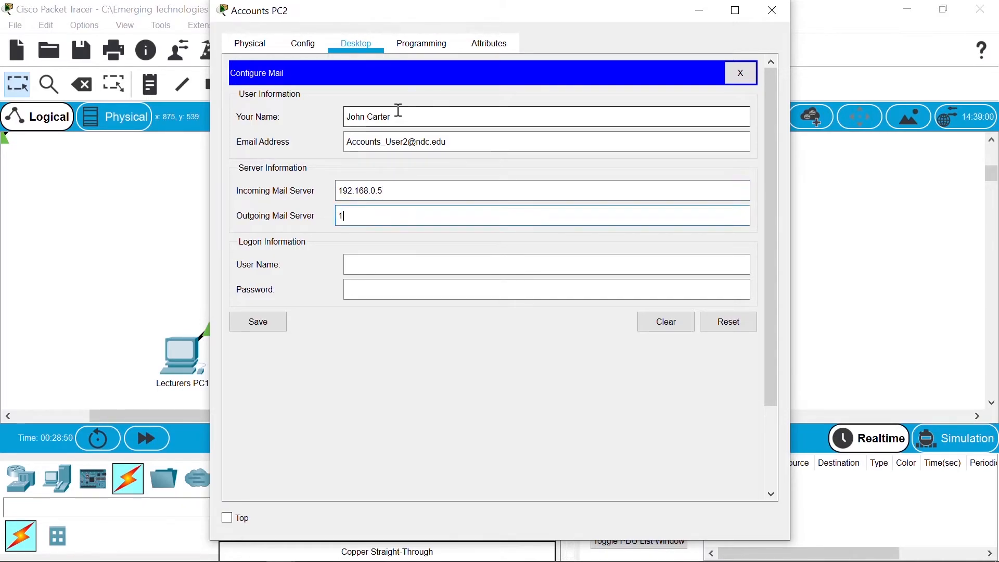
{"action": "type", "text": ".0.5"}
{"action": "key", "text": "Tab"}
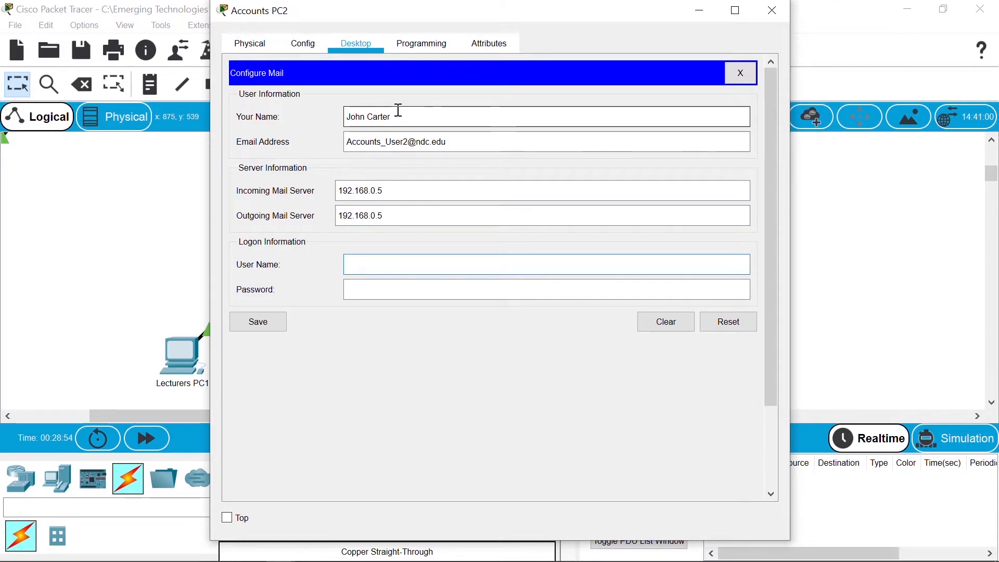
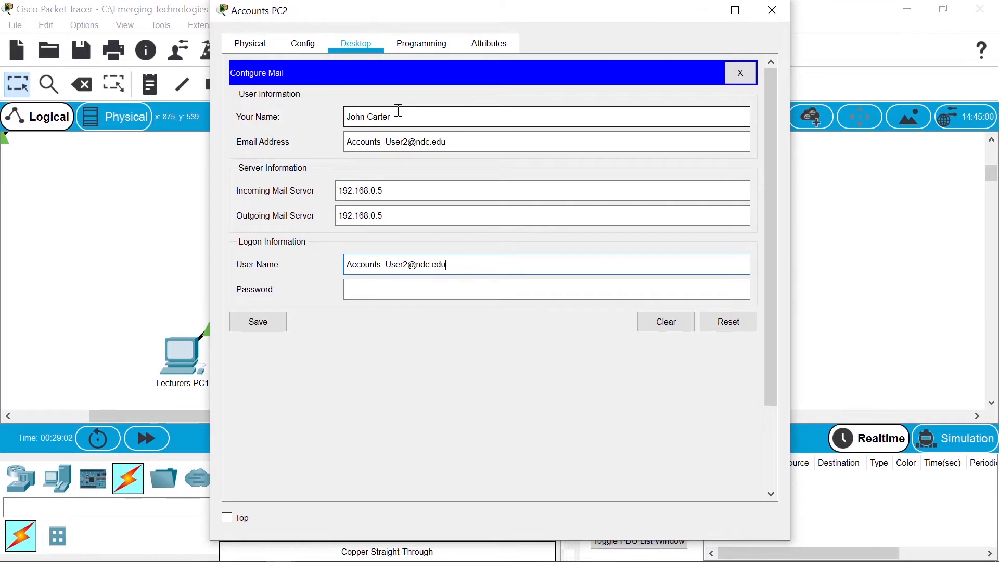
{"action": "key", "text": "Tab"}
{"action": "type", "text": "••••••••"}
{"action": "left_click", "coordinate": [276, 321]}
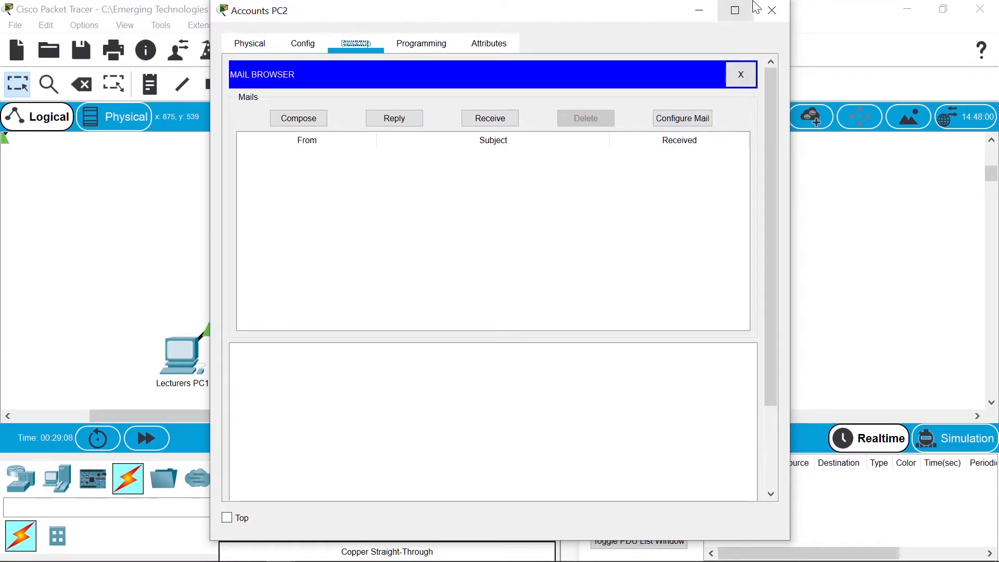
{"action": "left_click", "coordinate": [773, 21]}
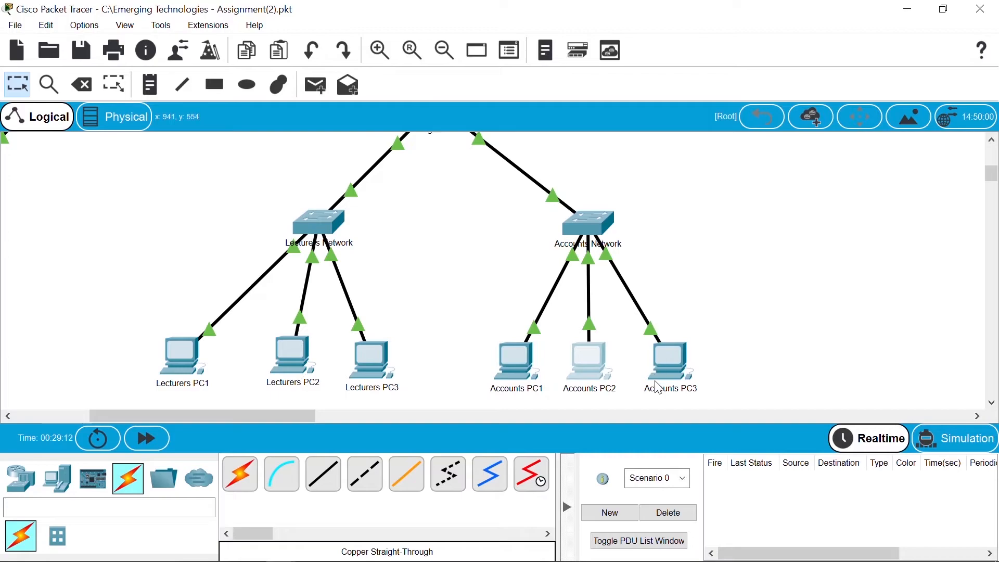
Step: Open Accounts PC3's Email setup and enter a display name and the third Accounts user's address
{"action": "left_click", "coordinate": [677, 360]}
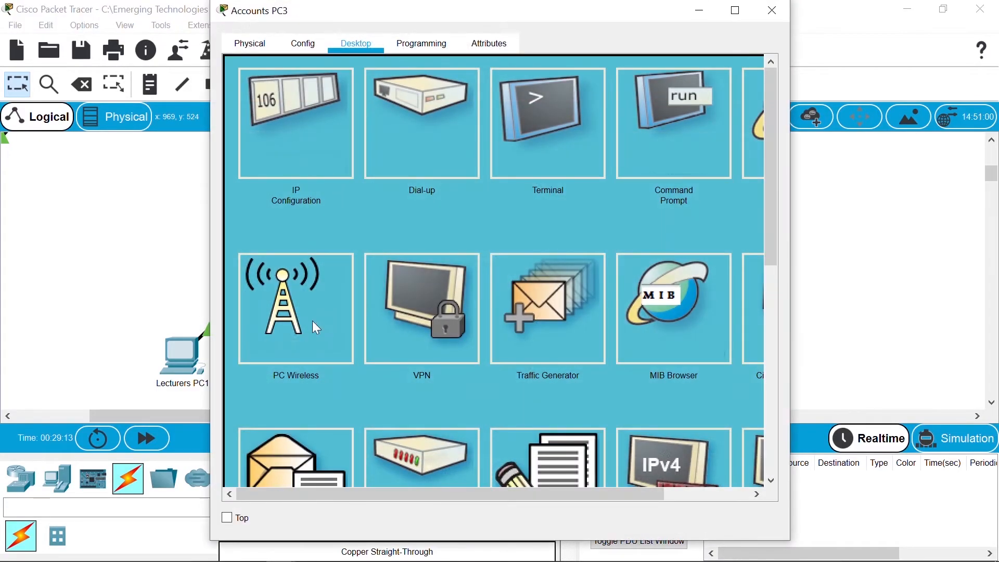
{"action": "left_click", "coordinate": [333, 459]}
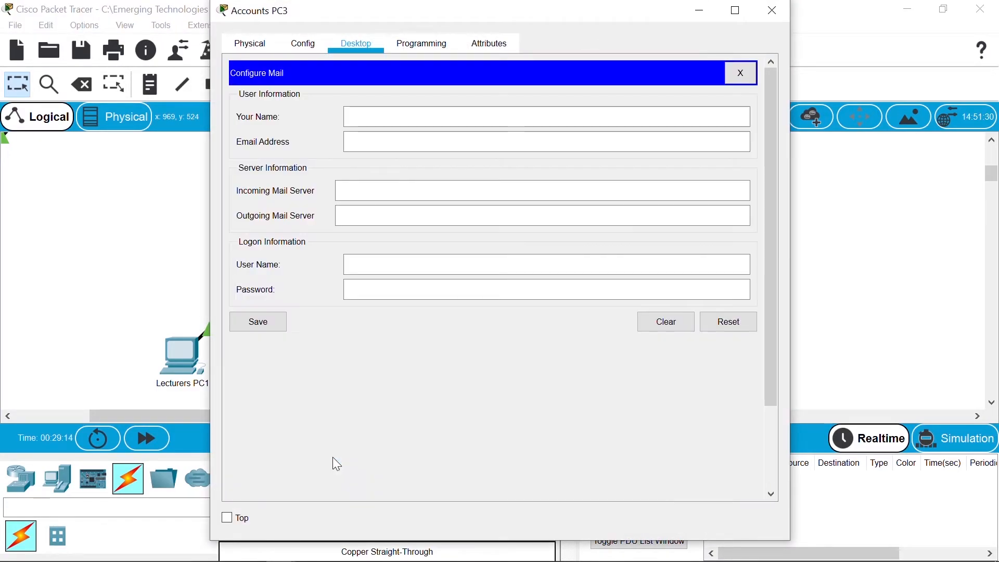
{"action": "left_click", "coordinate": [404, 118]}
{"action": "key", "text": "Tab"}
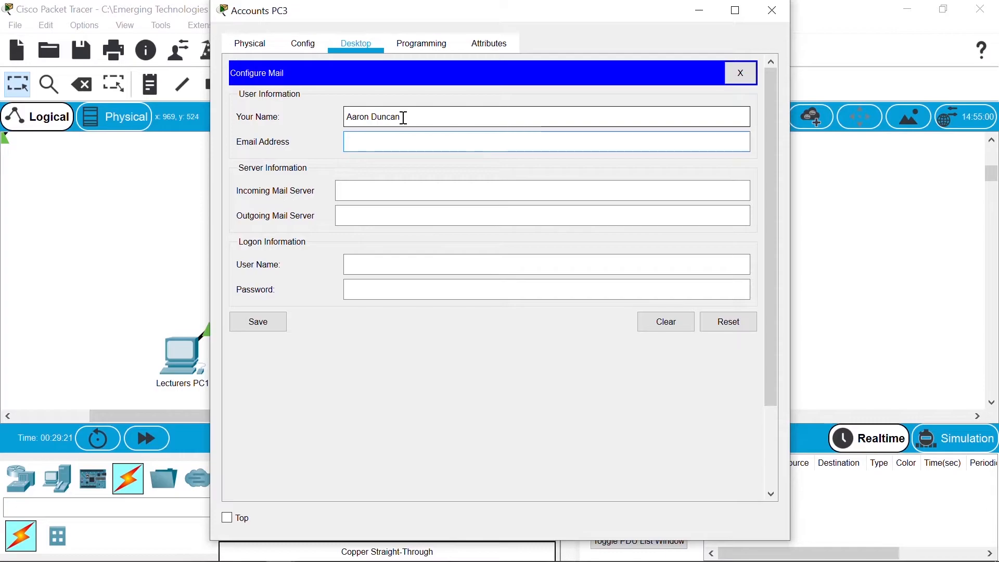
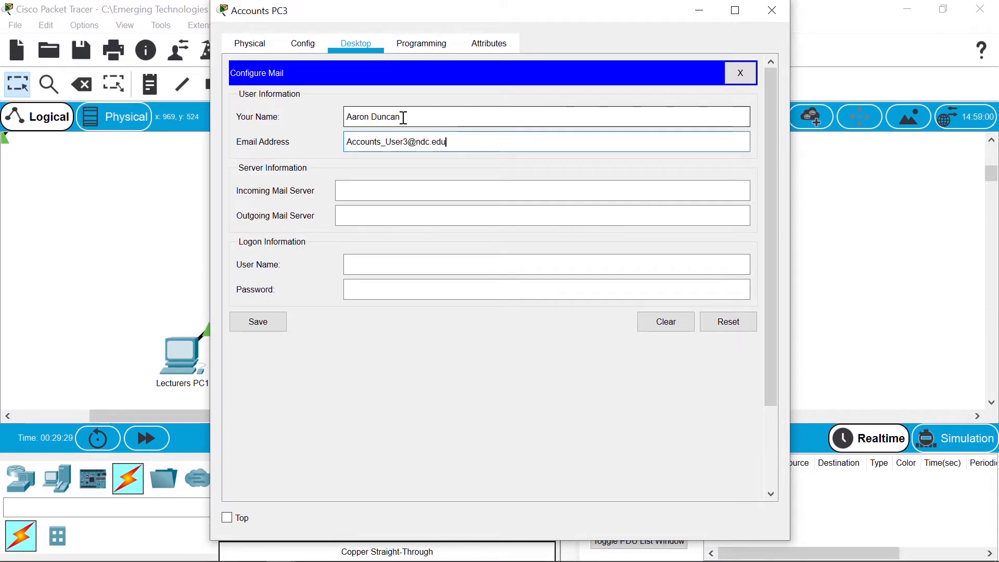
Step: Set both mail servers to 192.168.0.5, enter the logon user name and password, and save
{"action": "key", "text": "Tab"}
{"action": "type", "text": "19"}
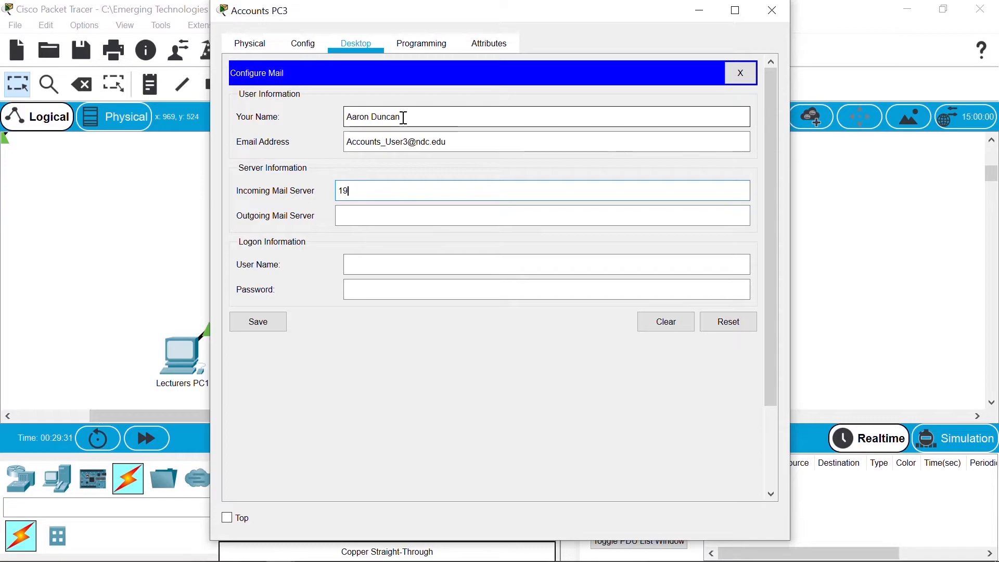
{"action": "type", "text": "2.168.0.5"}
{"action": "key", "text": "Tab"}
{"action": "type", "text": "192.168.0.5"}
{"action": "key", "text": "Tab"}
{"action": "type", "text": "Accout"}
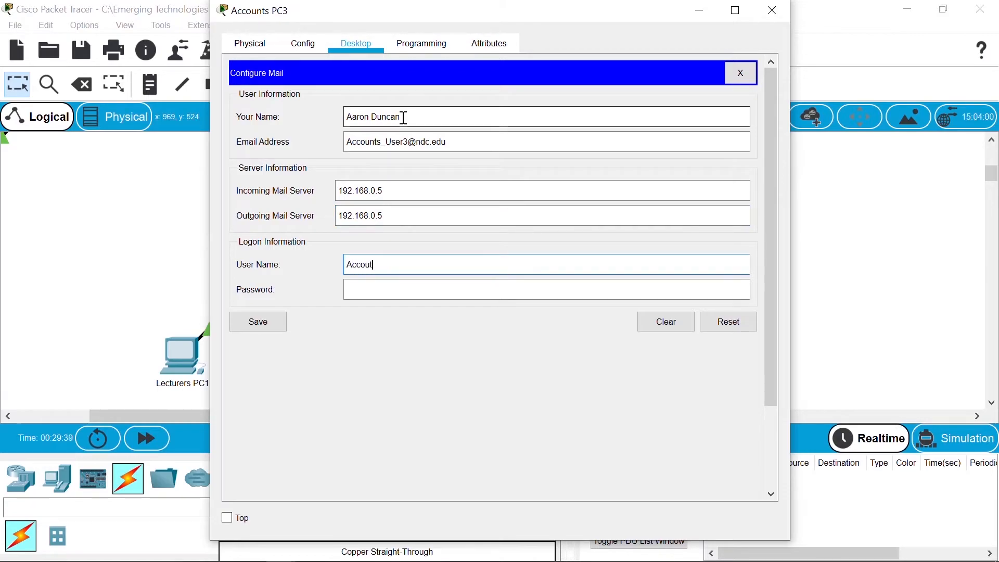
{"action": "type", "text": "ts_User3"}
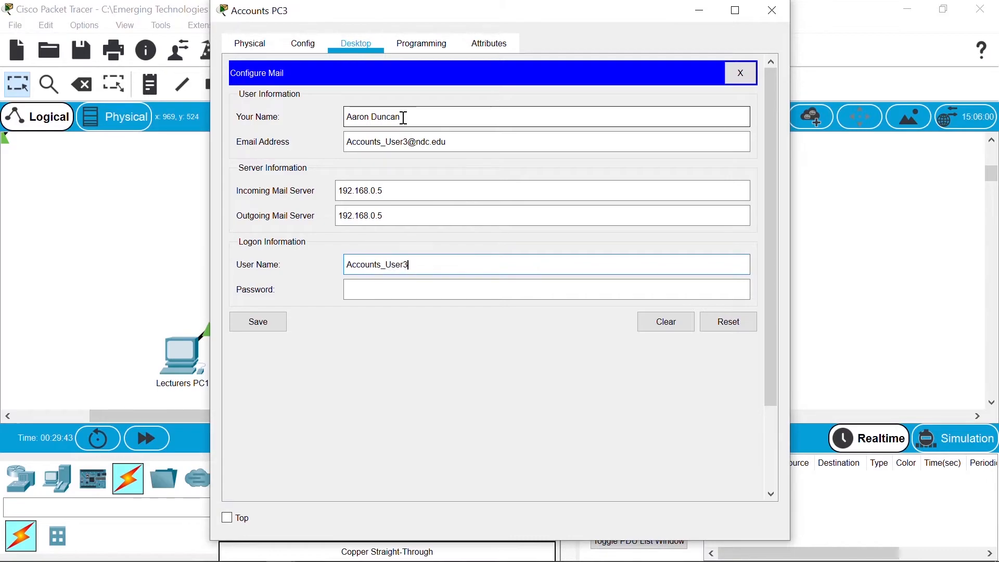
{"action": "key", "text": "Tab"}
{"action": "type", "text": "••••"}
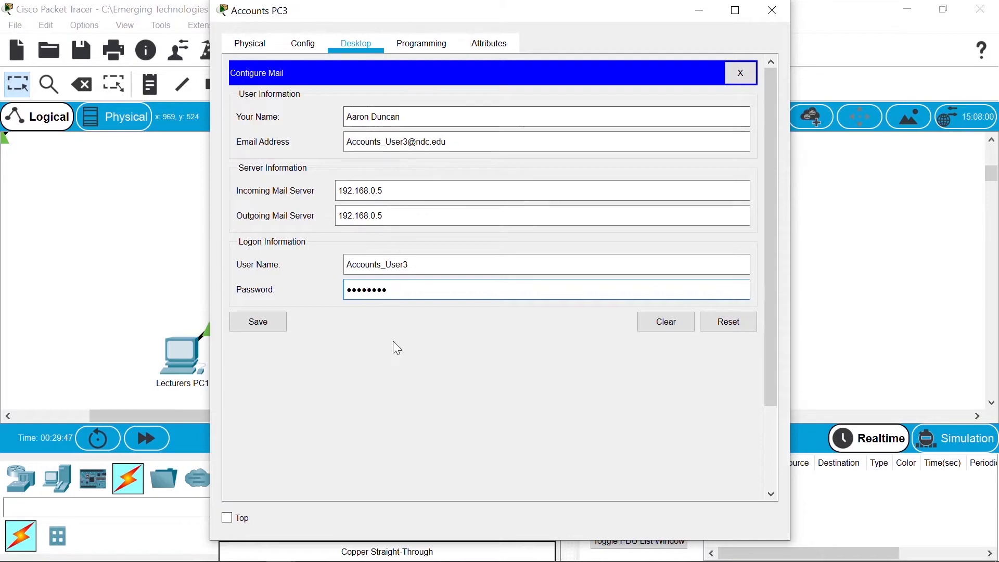
{"action": "left_click", "coordinate": [277, 321]}
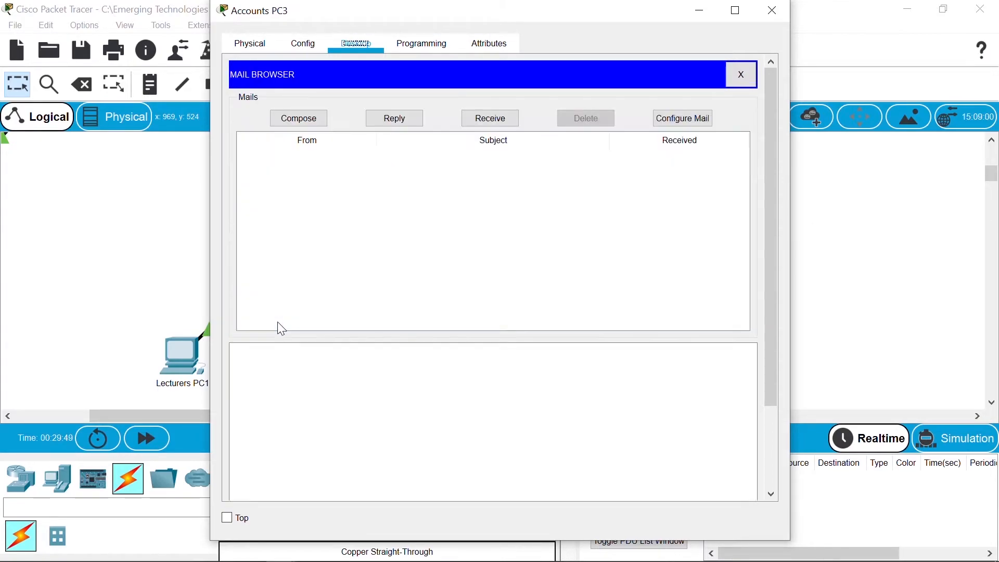
Step: Close Accounts PC3, then open the Email client on Students PC1
{"action": "left_click", "coordinate": [772, 11]}
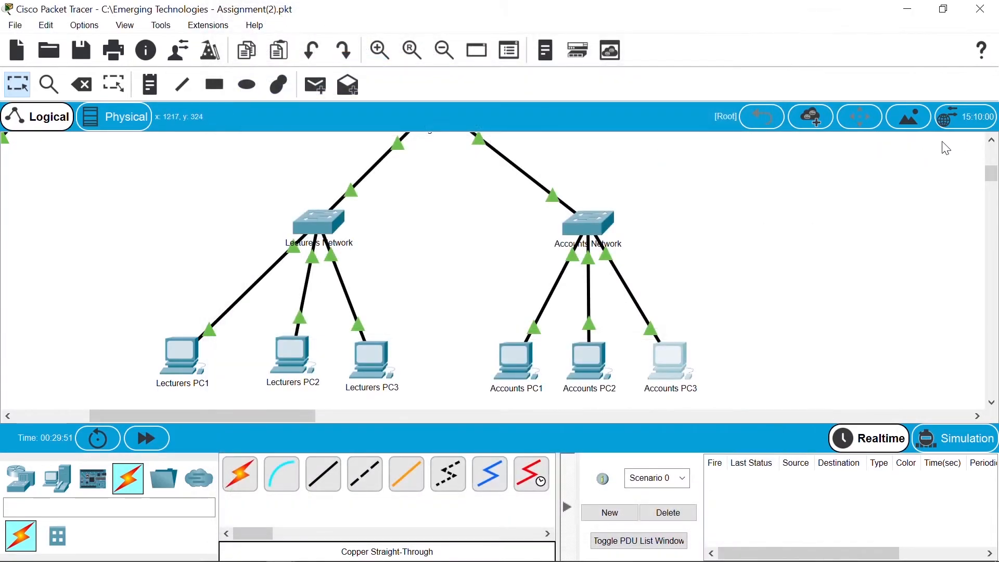
{"action": "left_click_drag", "start_coordinate": [994, 174], "coordinate": [993, 157]}
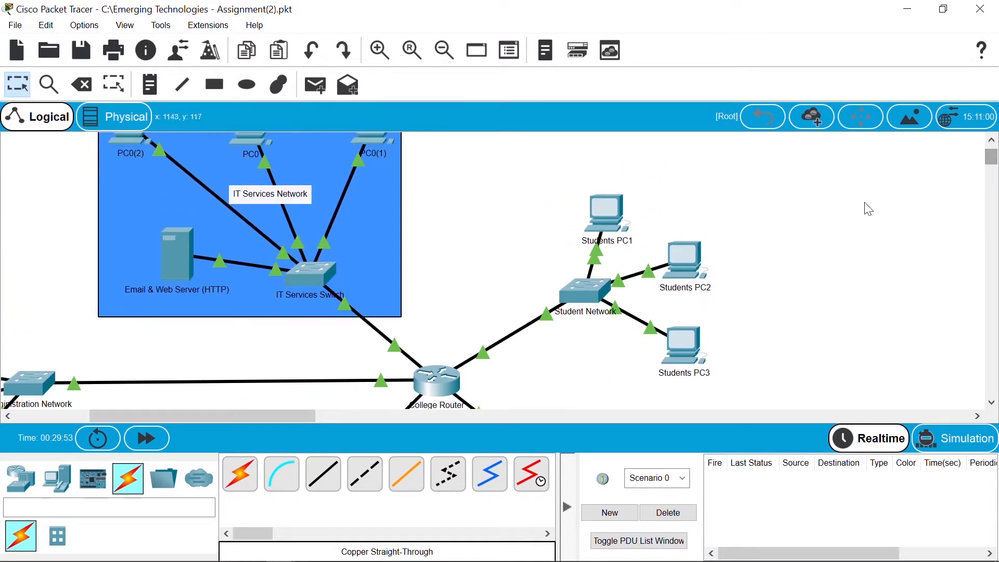
{"action": "left_click", "coordinate": [592, 224]}
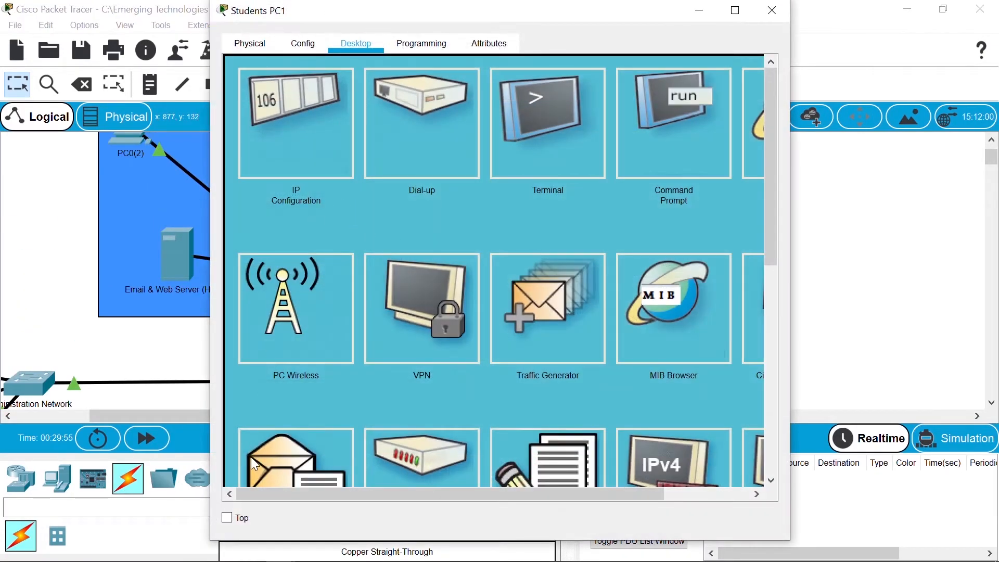
{"action": "left_click", "coordinate": [294, 458]}
Step: Enter the user's display name and e-mail address, with 192.168.0.5 as incoming and outgoing server
{"action": "left_click", "coordinate": [397, 115]}
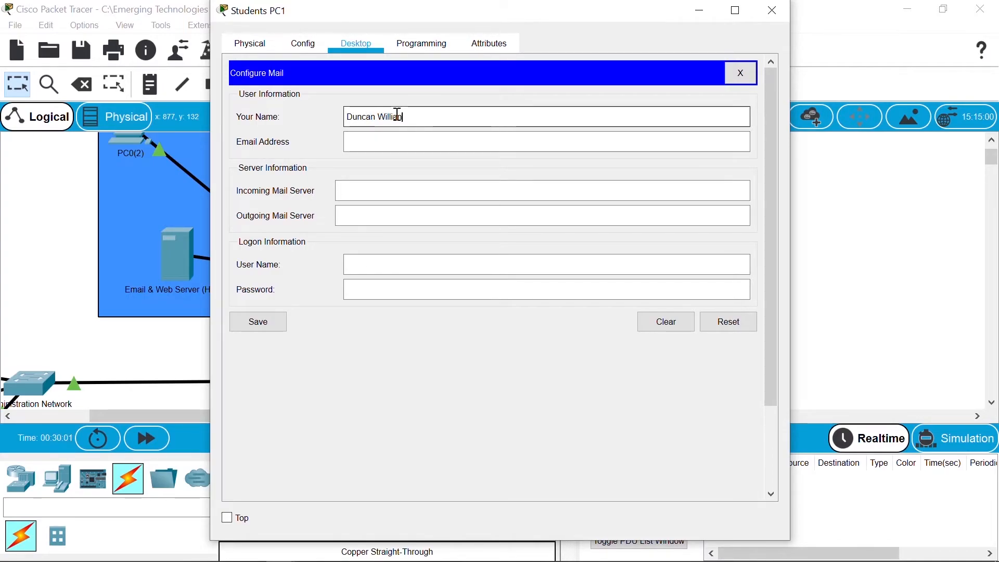
{"action": "key", "text": "Tab"}
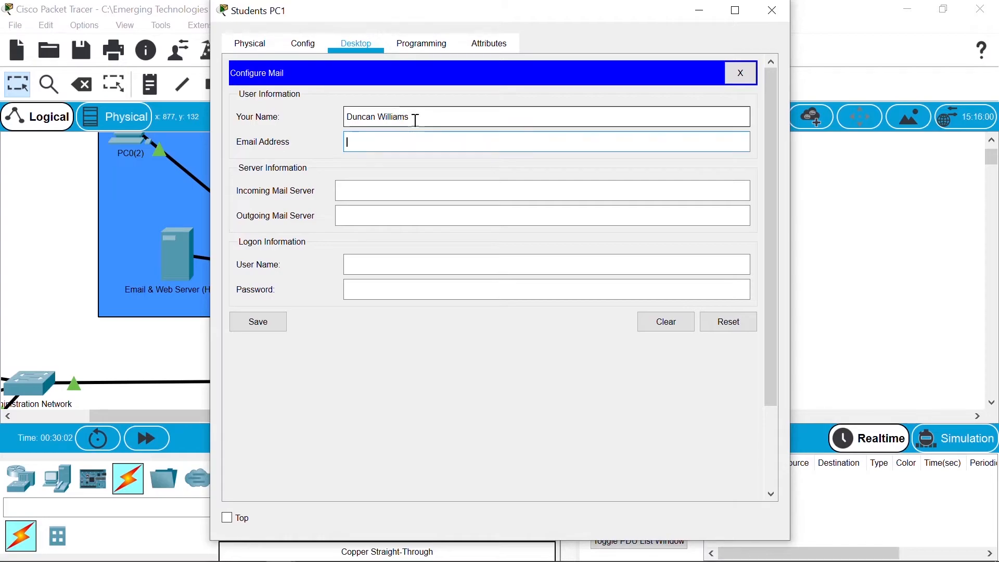
{"action": "key", "text": "Tab"}
{"action": "type", "text": "192.168.0.5"}
{"action": "key", "text": "Tab"}
{"action": "type", "text": "192.168.0.5"}
{"action": "key", "text": "Tab"}
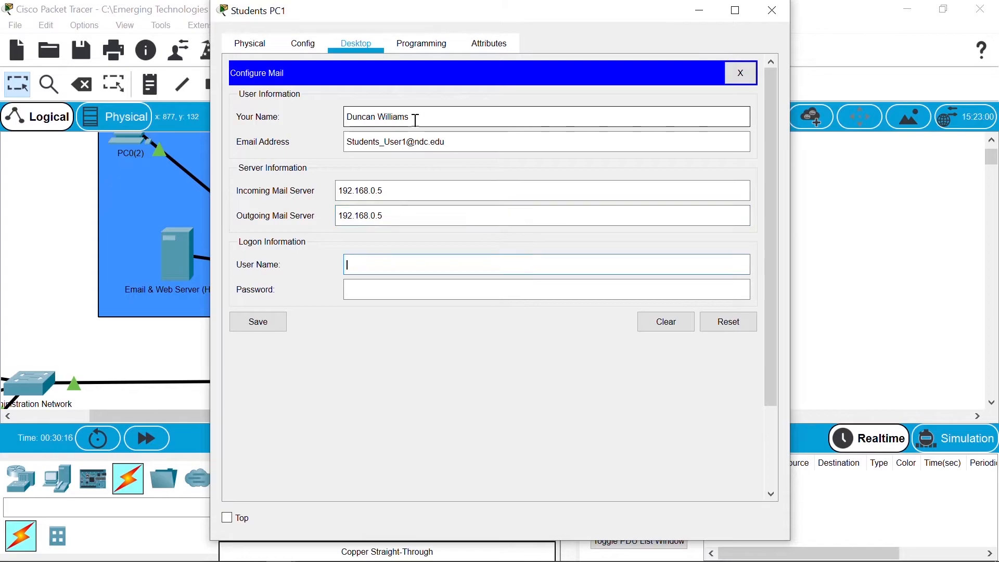
Step: Enter the logon user name and password, save the mail account, and close Students PC1
{"action": "type", "text": "Accounts"}
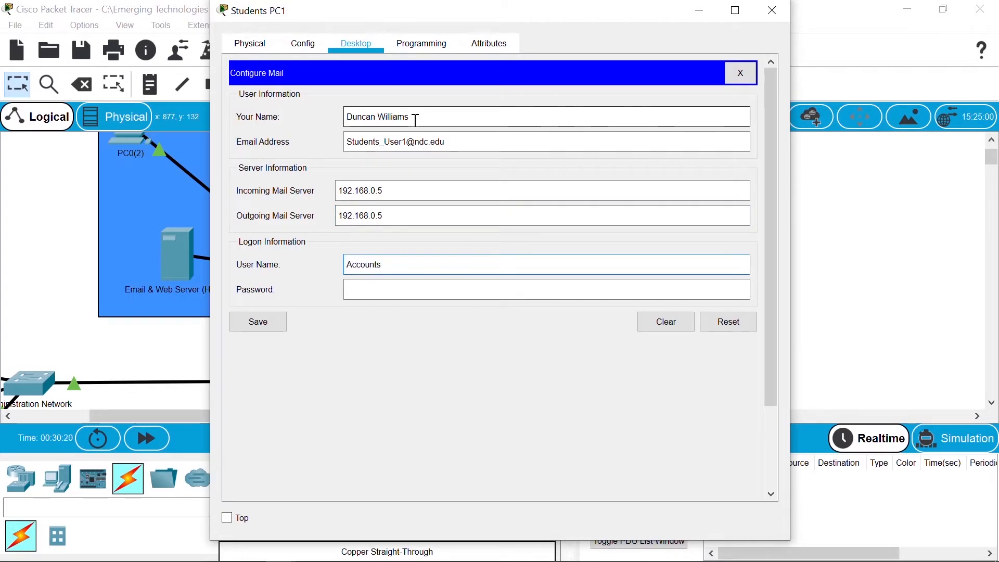
{"action": "key", "text": "BackSpace"}
{"action": "key", "text": "BackSpace"}
{"action": "key", "text": "BackSpace"}
{"action": "key", "text": "BackSpace"}
{"action": "key", "text": "BackSpace"}
{"action": "key", "text": "BackSpace"}
{"action": "key", "text": "BackSpace"}
{"action": "type", "text": "Stude"}
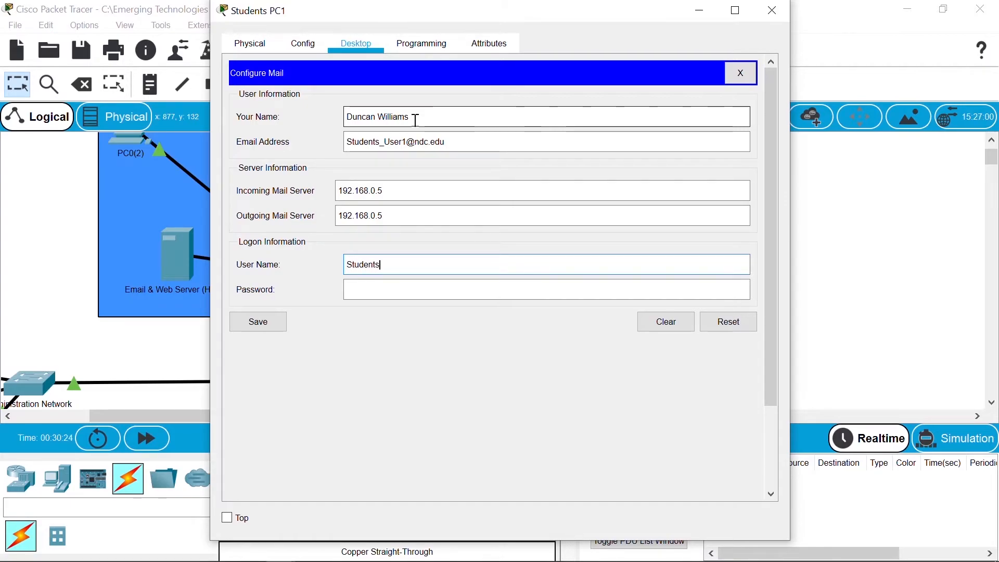
{"action": "type", "text": "nts_User1"}
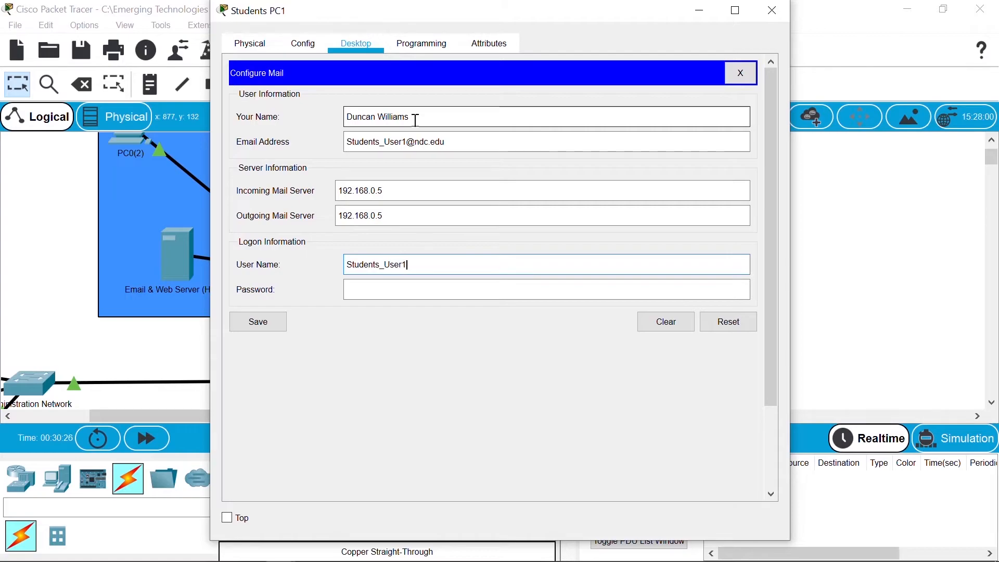
{"action": "key", "text": "Tab"}
{"action": "type", "text": "••••••••"}
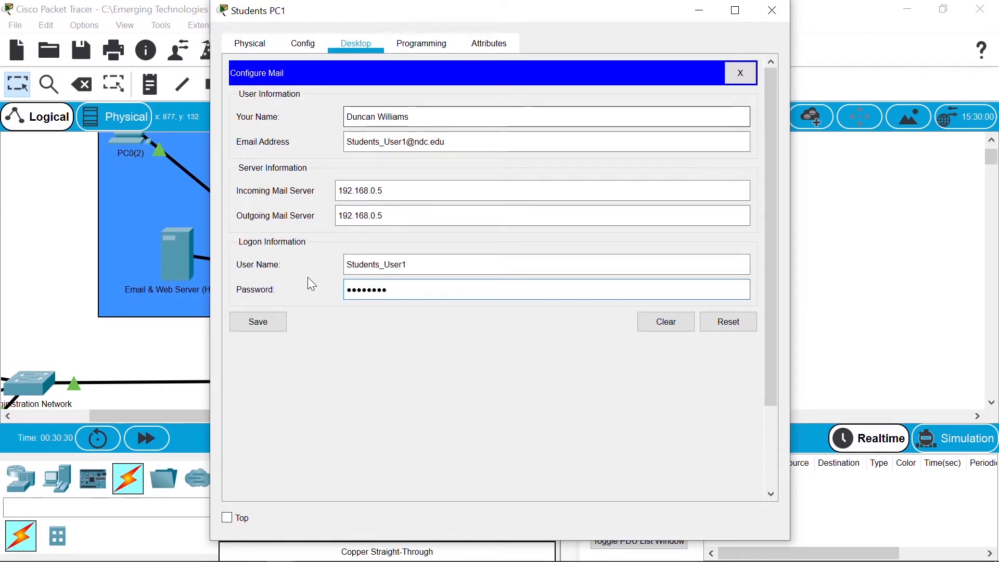
{"action": "left_click", "coordinate": [273, 322]}
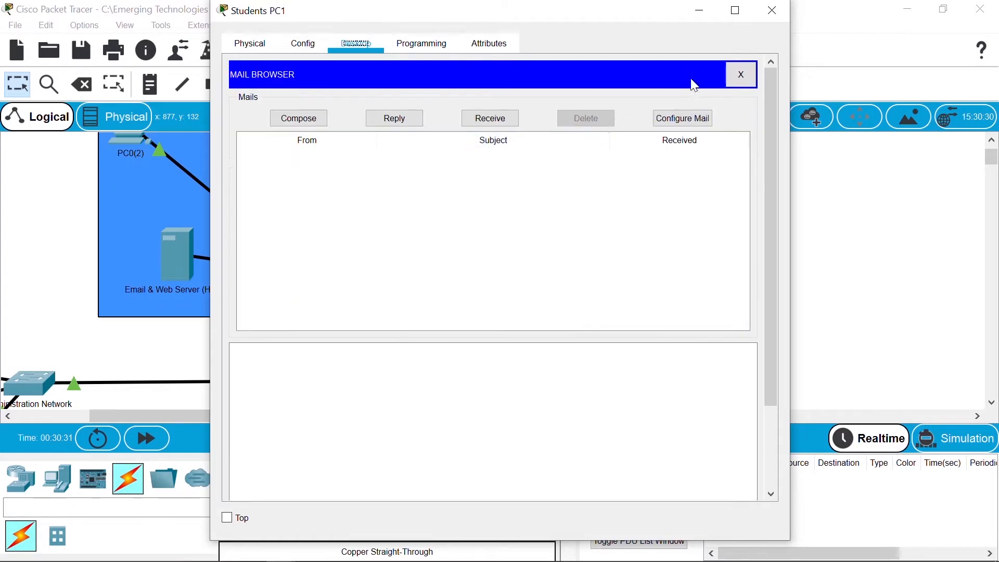
{"action": "left_click", "coordinate": [772, 10]}
Step: Open Students PC2's Email client and enter the user's name, e-mail address and 192.168.0.5 servers
{"action": "left_click", "coordinate": [681, 272]}
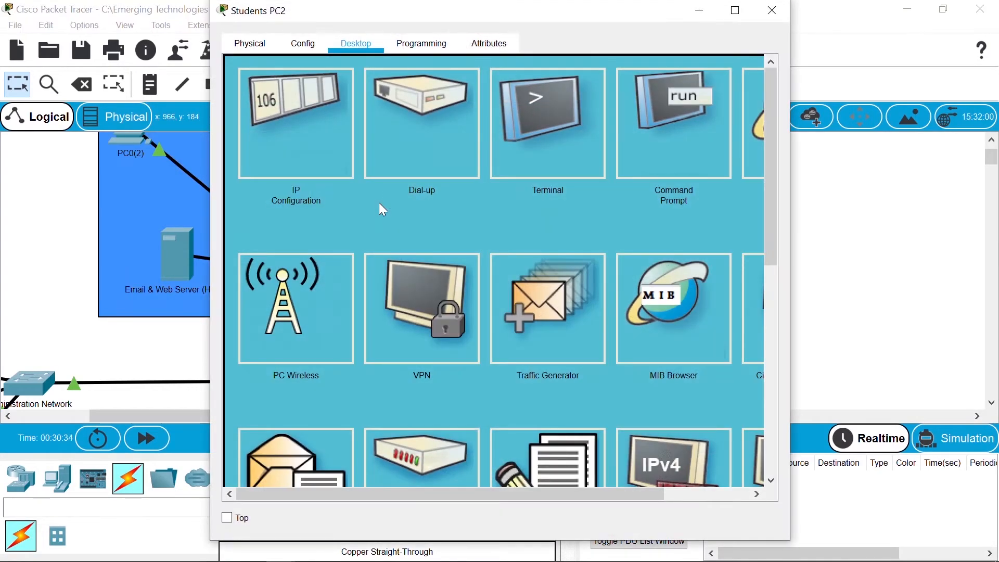
{"action": "left_click", "coordinate": [304, 451]}
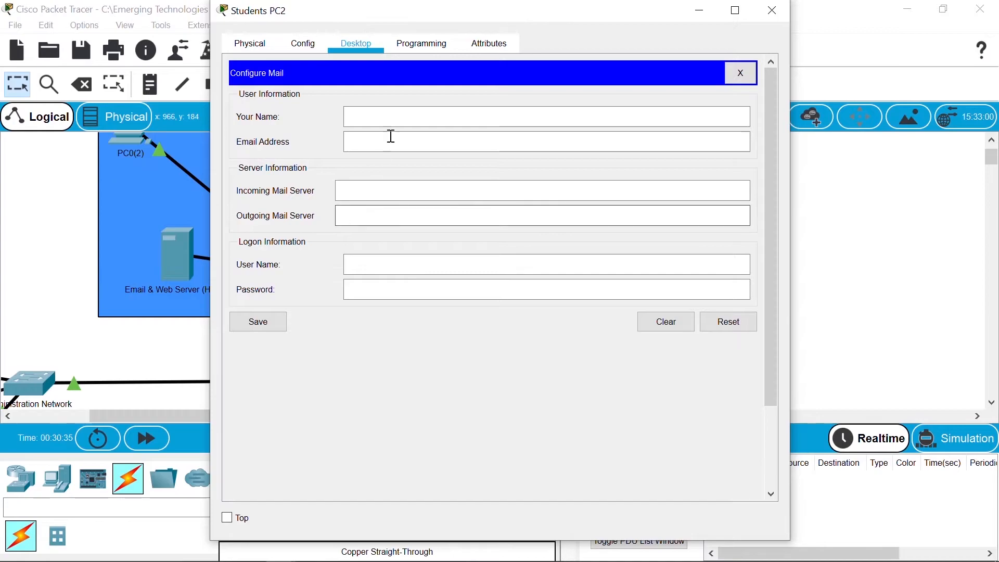
{"action": "left_click", "coordinate": [388, 120]}
{"action": "type", "text": "Joel "}
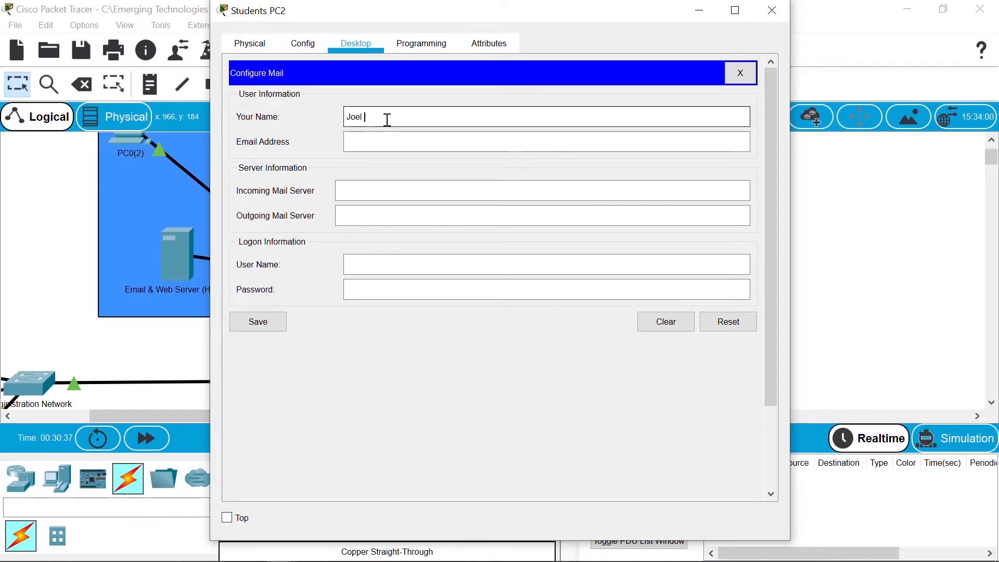
{"action": "type", "text": "Osteen"}
{"action": "key", "text": "Tab"}
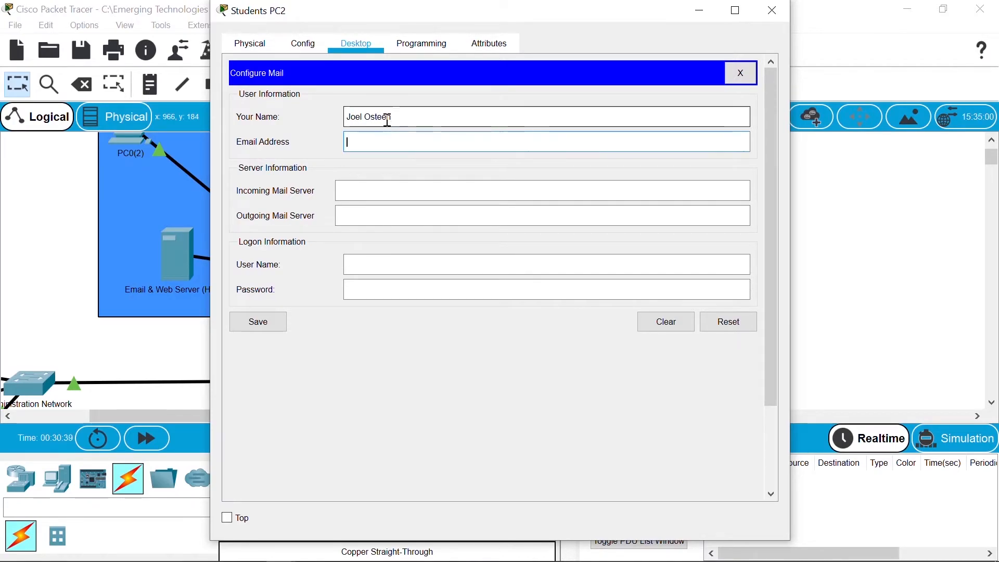
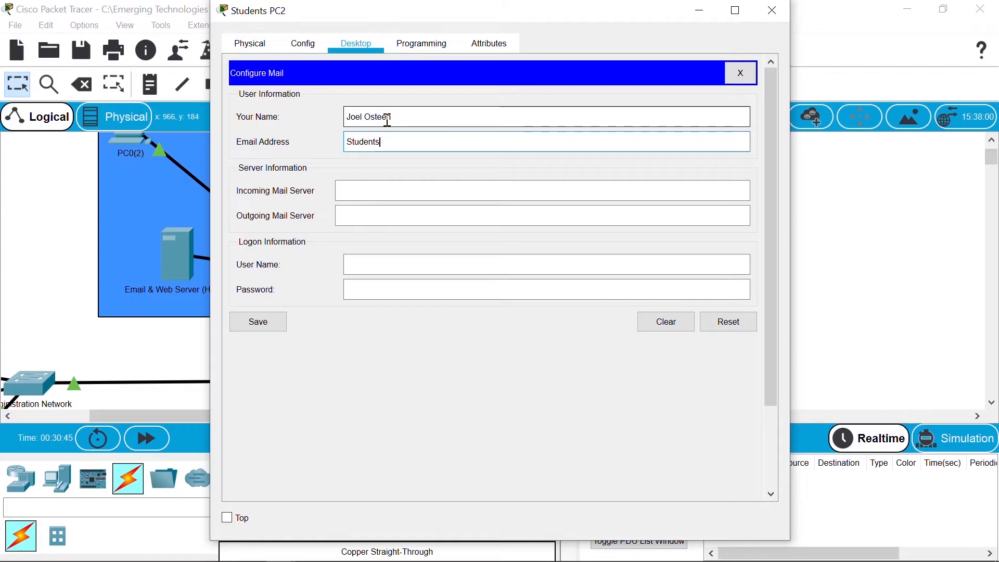
{"action": "key", "text": "Tab"}
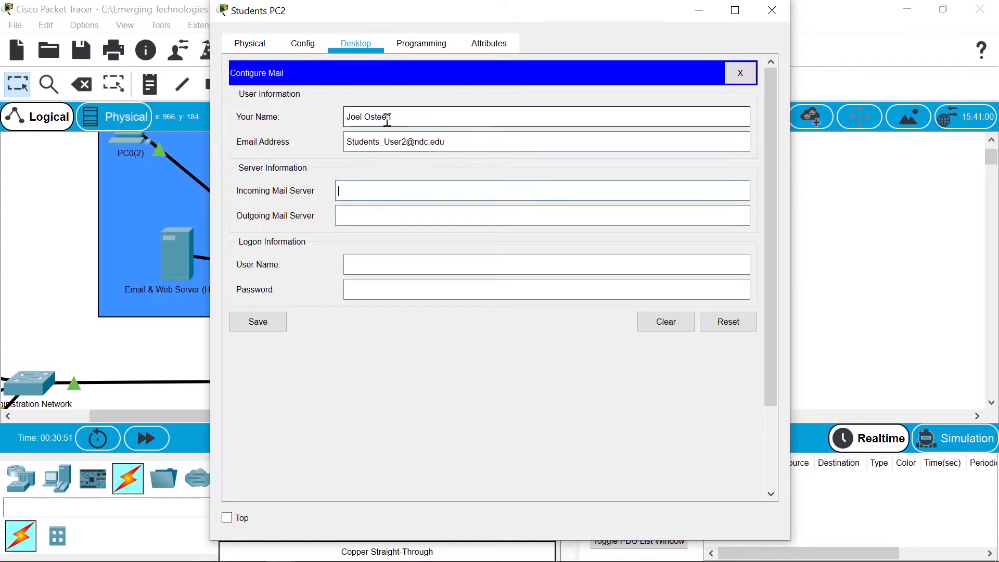
{"action": "type", "text": "192.168.0"}
{"action": "key", "text": "Tab"}
{"action": "type", "text": "192.168.0.5"}
Step: Enter the logon user name and password, save, and close Students PC2's window
{"action": "key", "text": "Tab"}
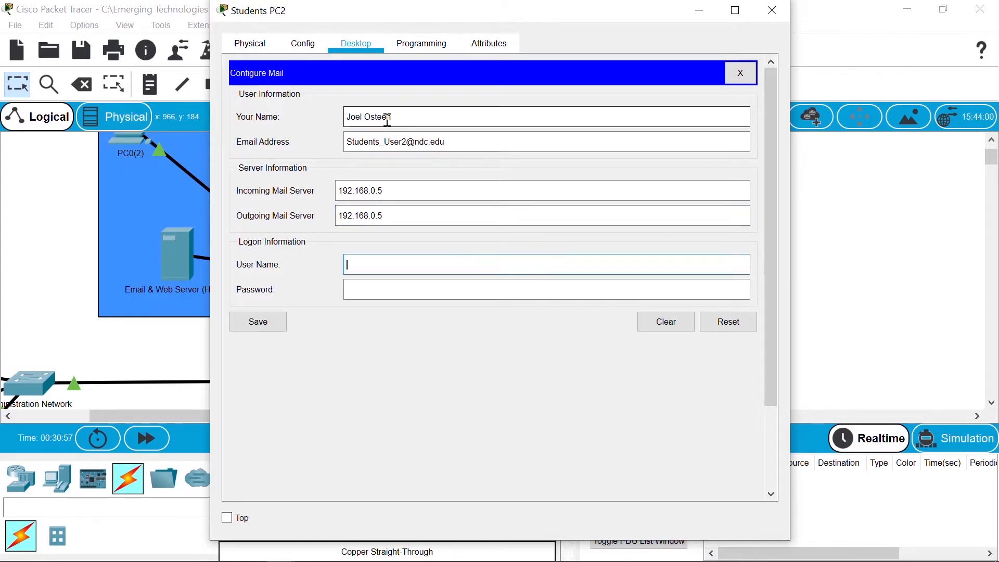
{"action": "type", "text": "Studen"}
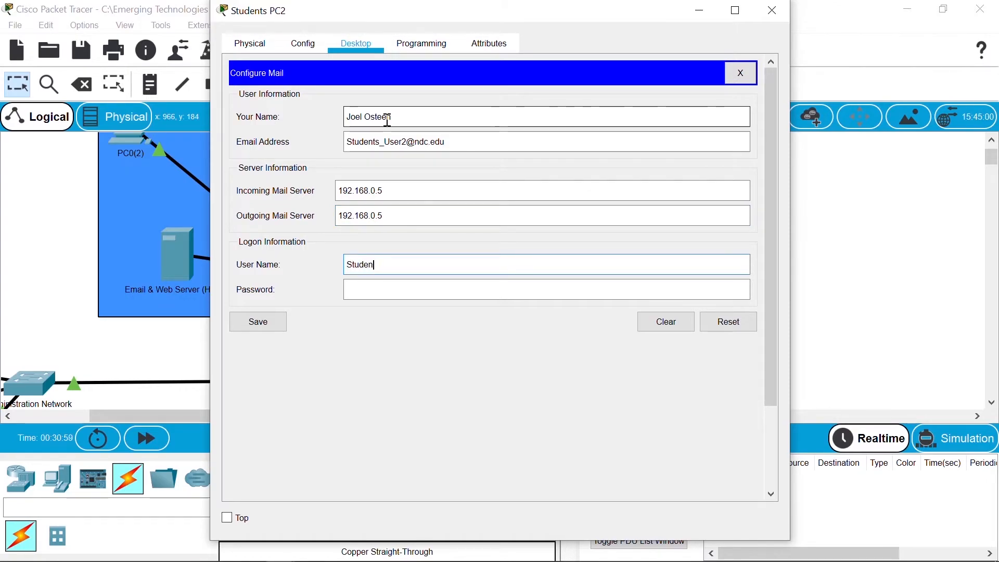
{"action": "type", "text": "ts_User2"}
{"action": "key", "text": "Tab"}
{"action": "type", "text": "••••••••"}
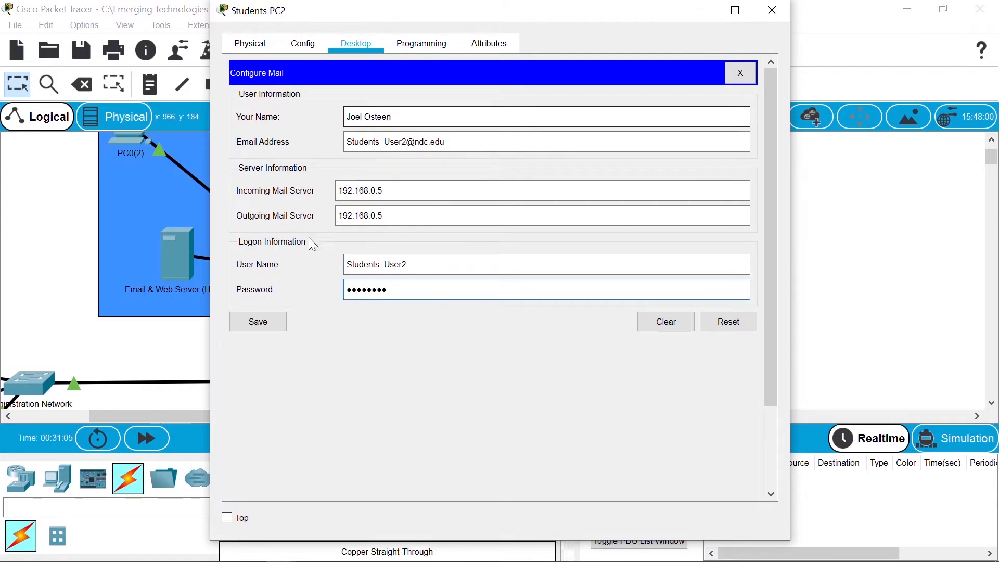
{"action": "left_click", "coordinate": [260, 323]}
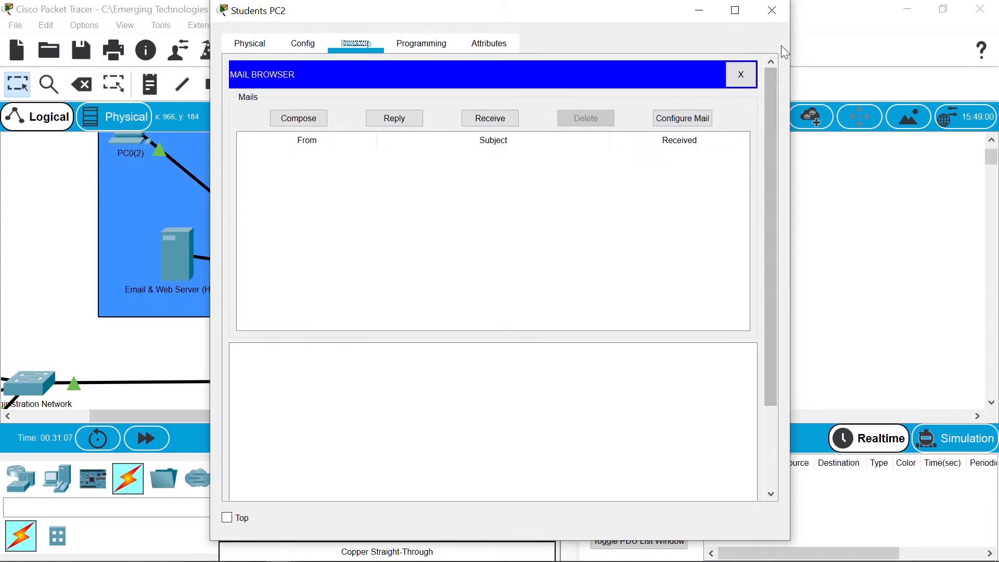
{"action": "left_click", "coordinate": [774, 15]}
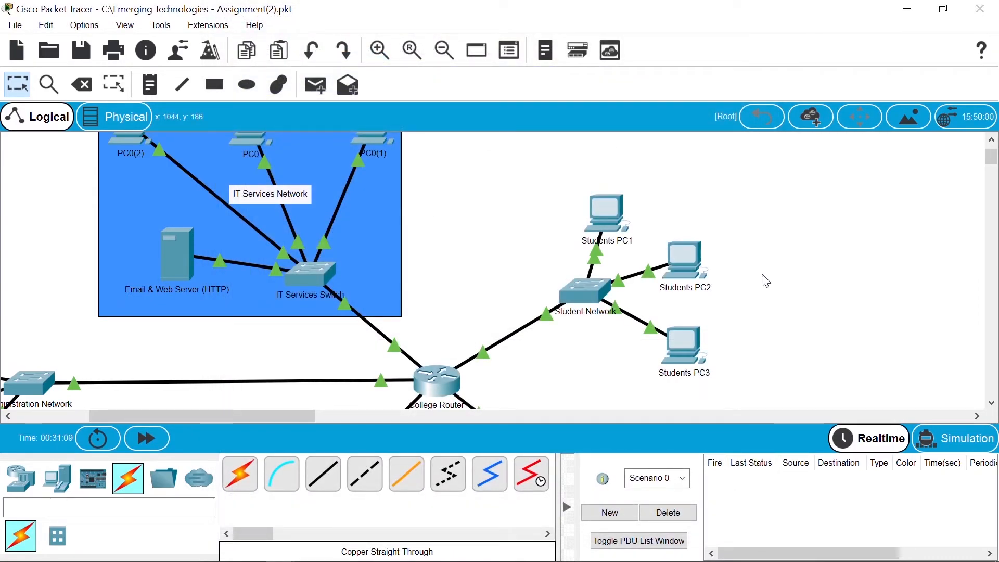
Step: Open Students PC3's Email client and enter the user's name, e-mail address and incoming server
{"action": "left_click", "coordinate": [666, 357]}
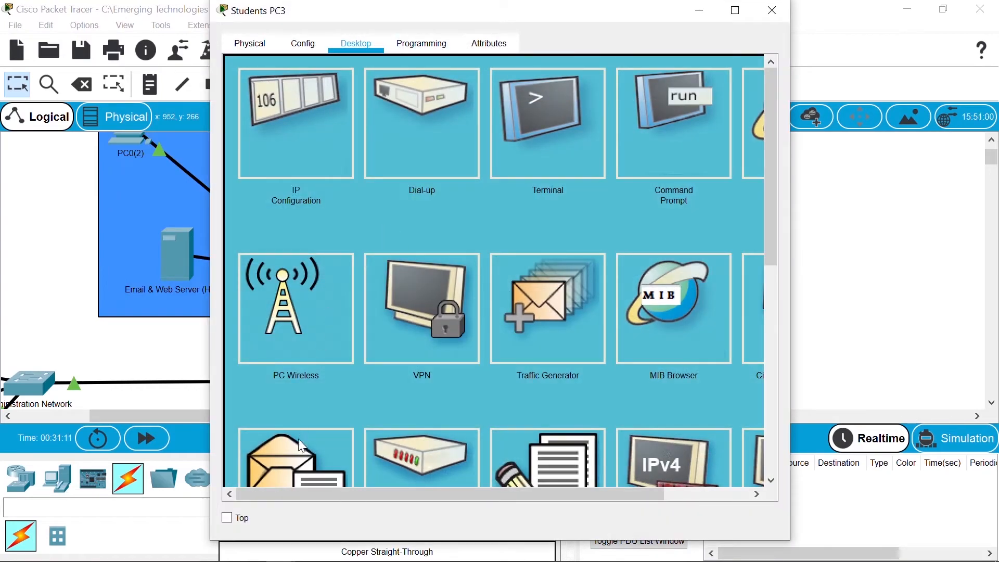
{"action": "left_click", "coordinate": [302, 459]}
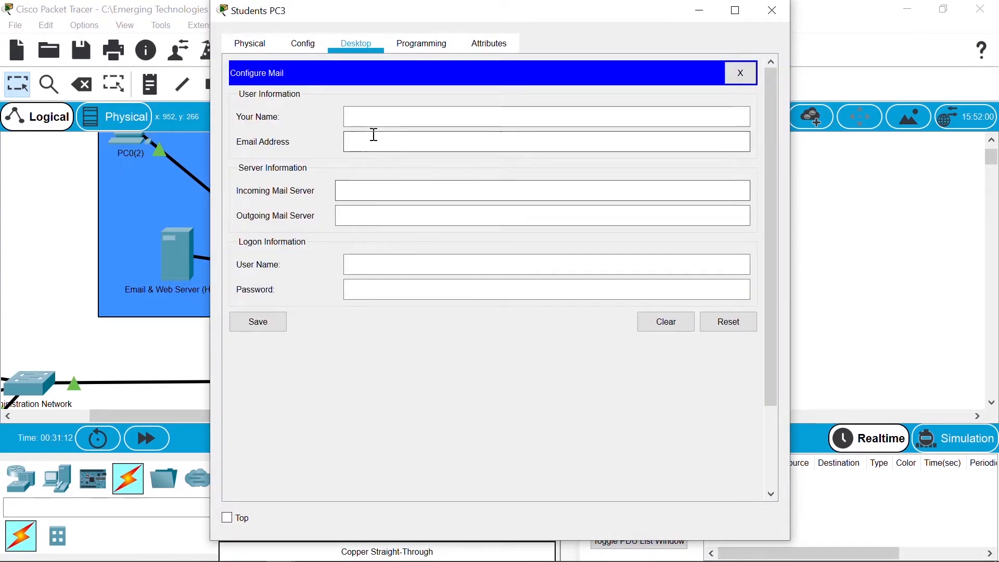
{"action": "left_click", "coordinate": [368, 121]}
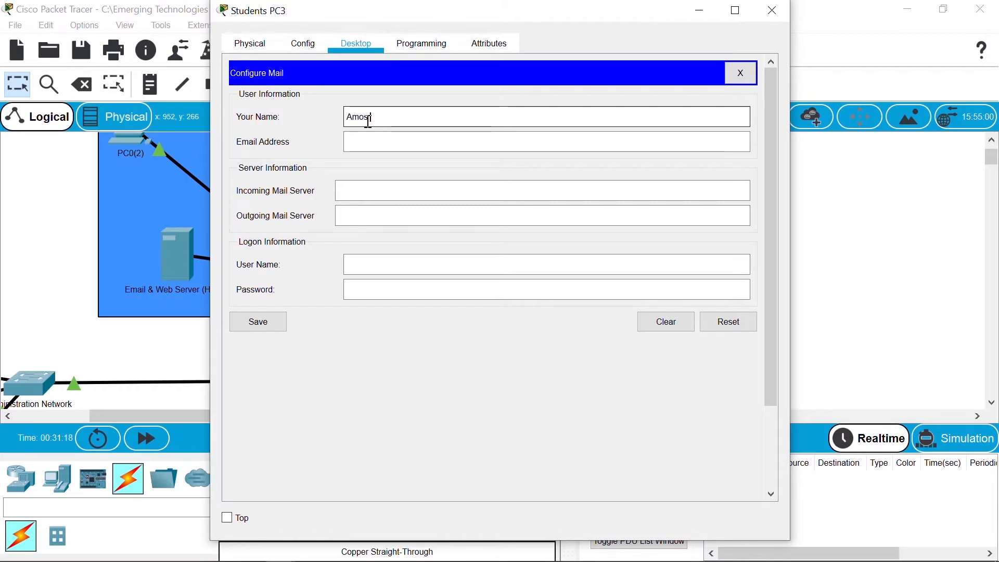
{"action": "type", "text": "diah"}
{"action": "key", "text": "Tab"}
{"action": "type", "text": "Students"}
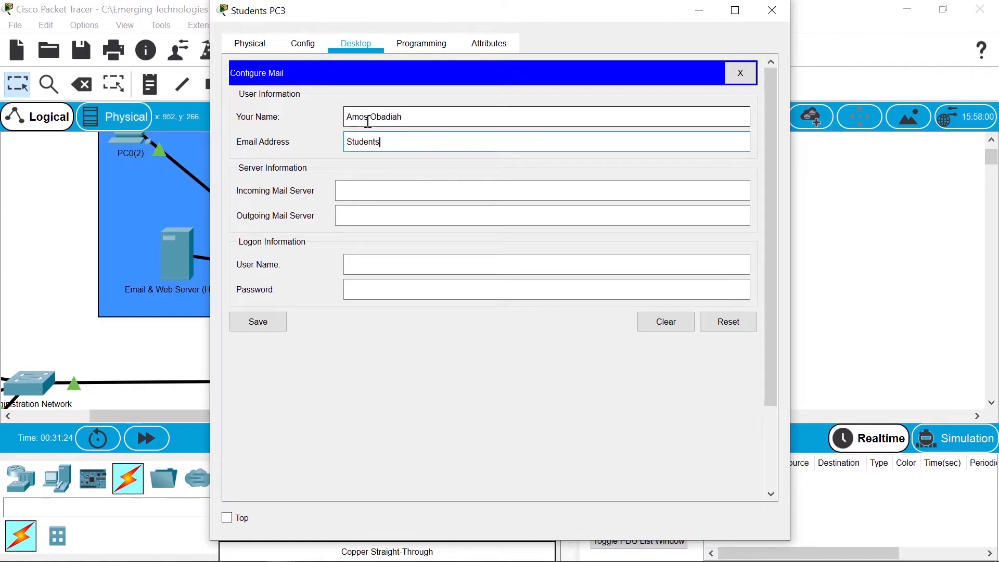
{"action": "type", "text": "_User3#"}
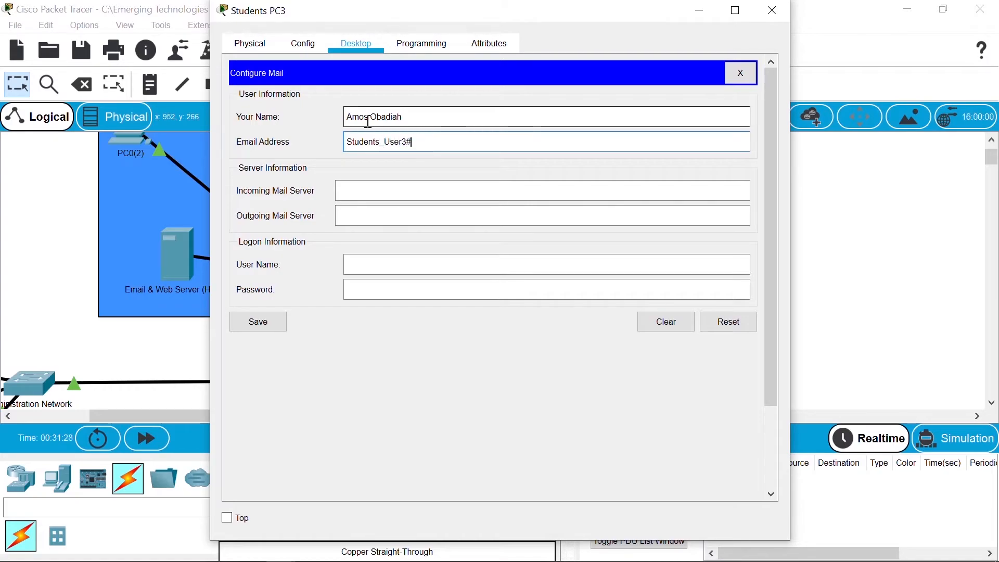
{"action": "type", "text": "ndc.edu"}
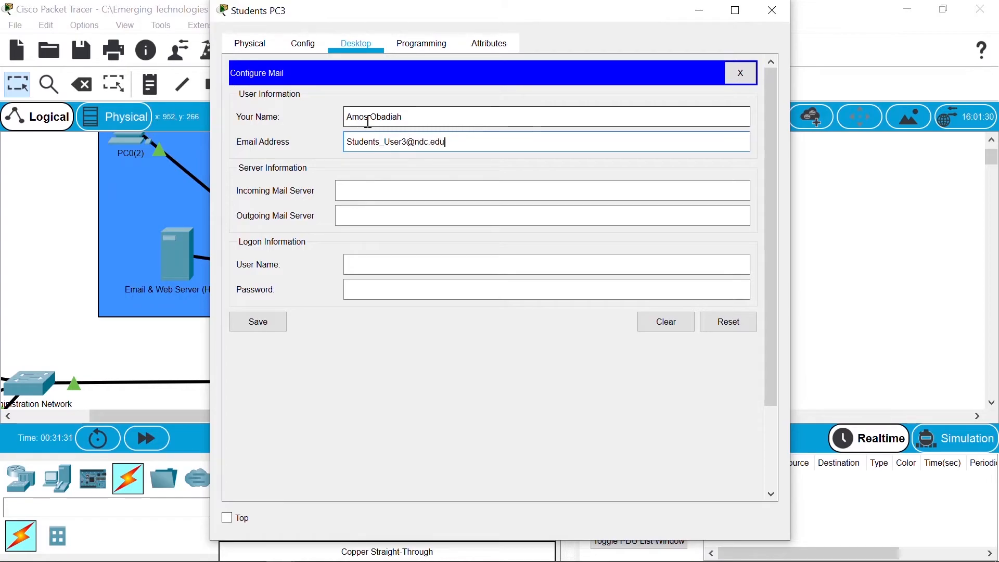
{"action": "key", "text": "Tab"}
{"action": "type", "text": "2"}
{"action": "type", "text": "92"}
{"action": "type", "text": ".168.0.5"}
Step: Set the outgoing server to 192.168.0.5, enter login and password, save, and close the window
{"action": "key", "text": "Tab"}
{"action": "type", "text": "192.1"}
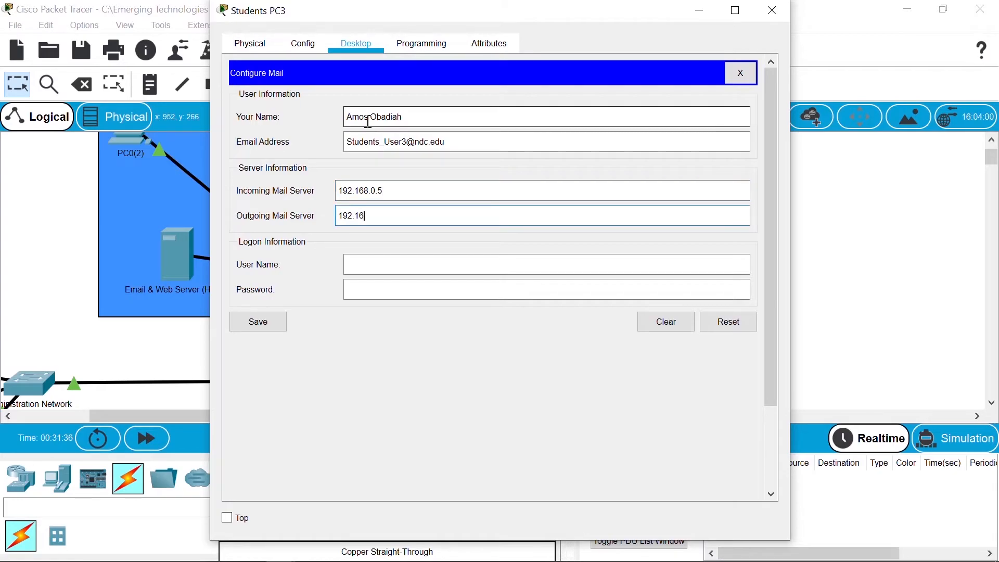
{"action": "type", "text": "68.0.5"}
{"action": "key", "text": "Tab"}
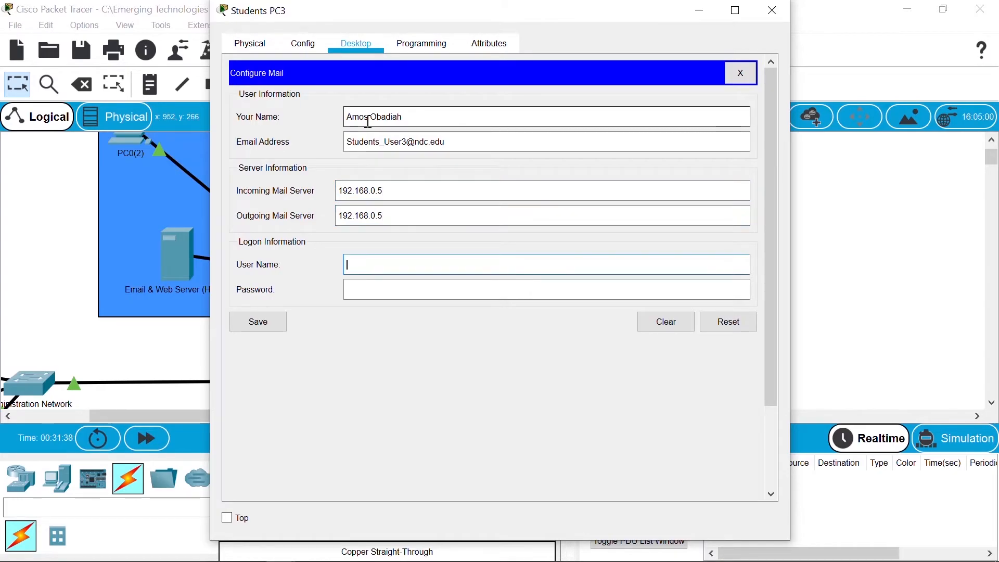
{"action": "type", "text": "Students_Use"}
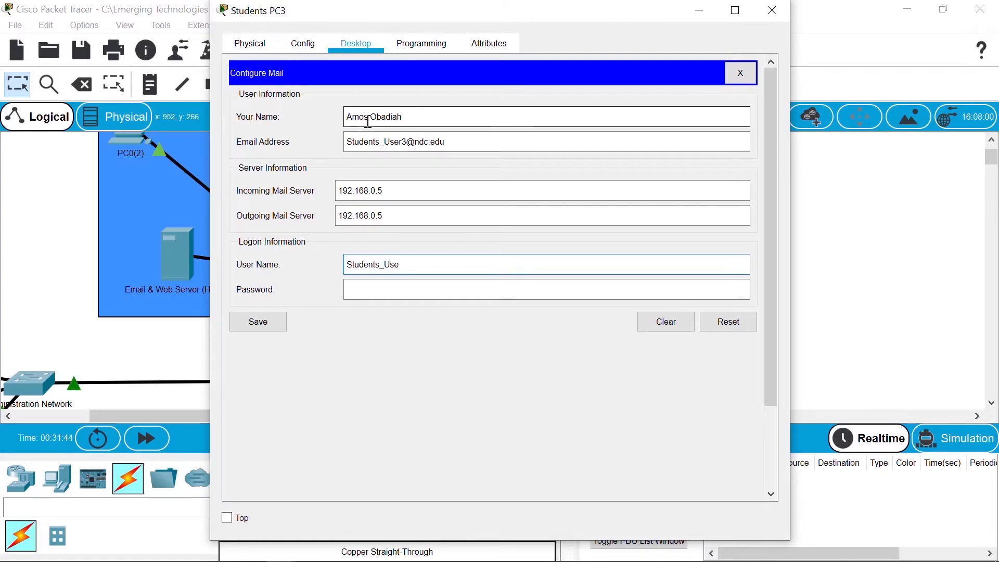
{"action": "type", "text": "r3"}
{"action": "key", "text": "Tab"}
{"action": "type", "text": "●●●●●●●●"}
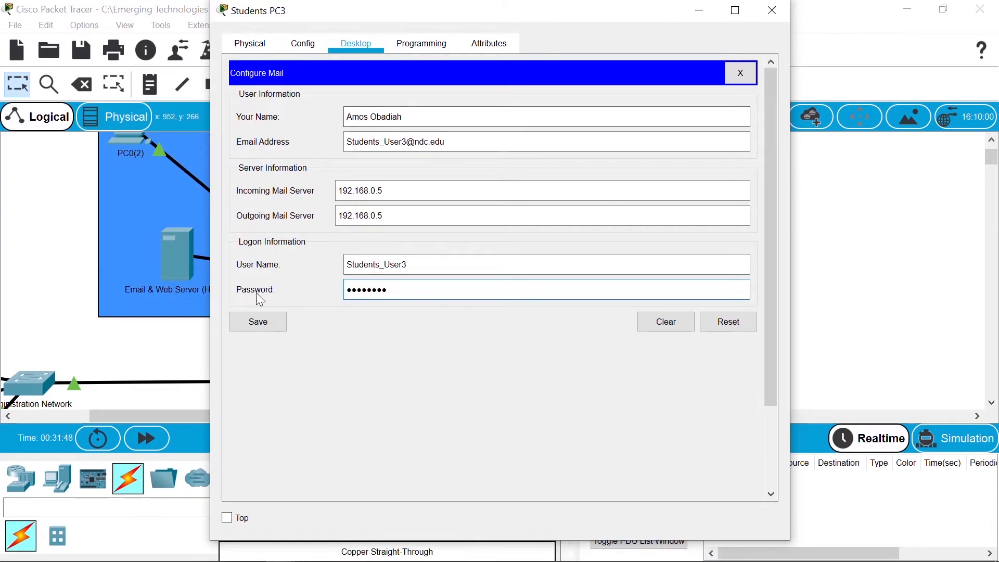
{"action": "left_click", "coordinate": [258, 322]}
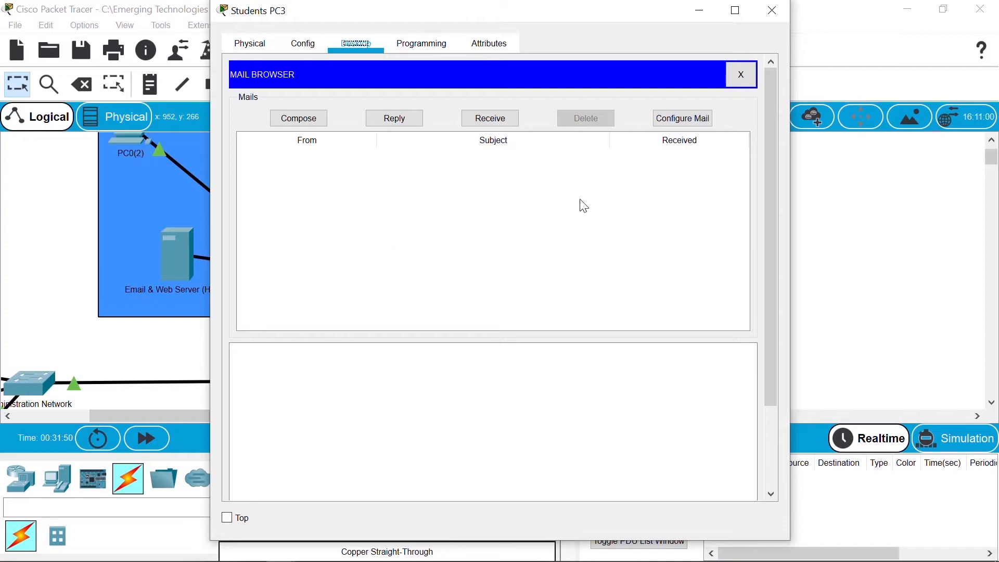
{"action": "left_click", "coordinate": [770, 23]}
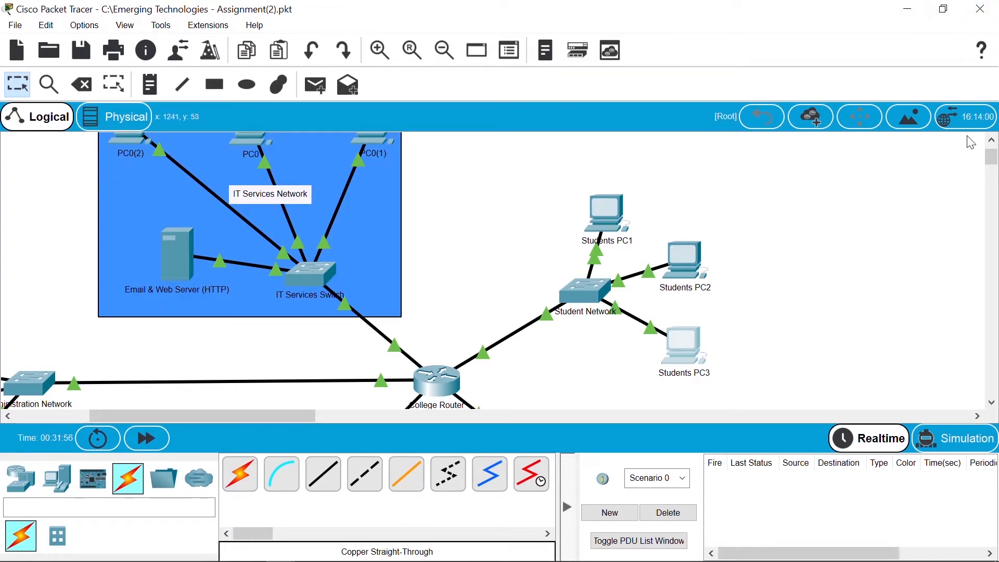
Step: Open PC0's Email setup, enter the user's display name, start the e-mail address, then return to the topology
{"action": "left_click_drag", "start_coordinate": [993, 160], "coordinate": [993, 157]}
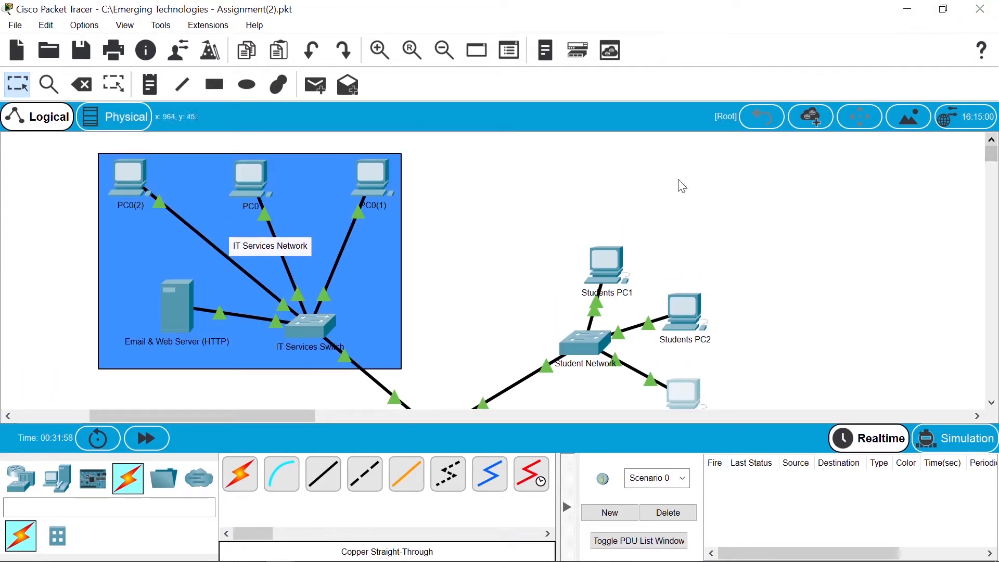
{"action": "left_click", "coordinate": [257, 180]}
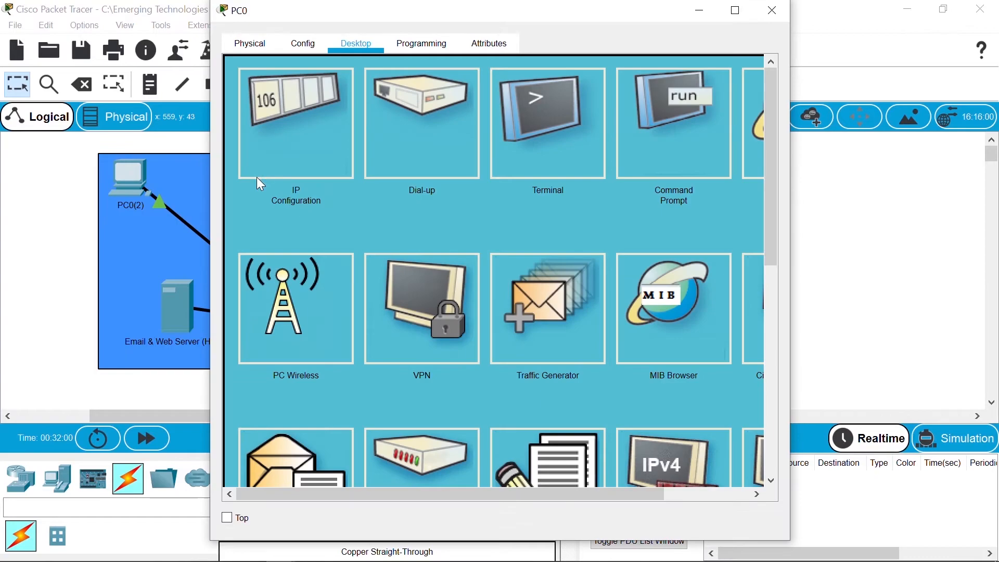
{"action": "left_click", "coordinate": [305, 467]}
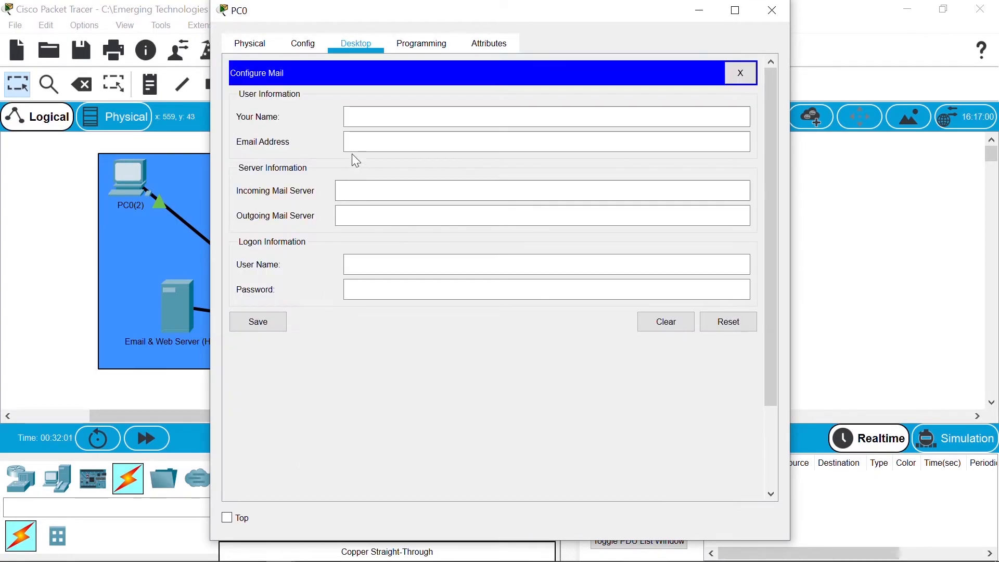
{"action": "left_click", "coordinate": [365, 123]}
{"action": "key", "text": "Tab"}
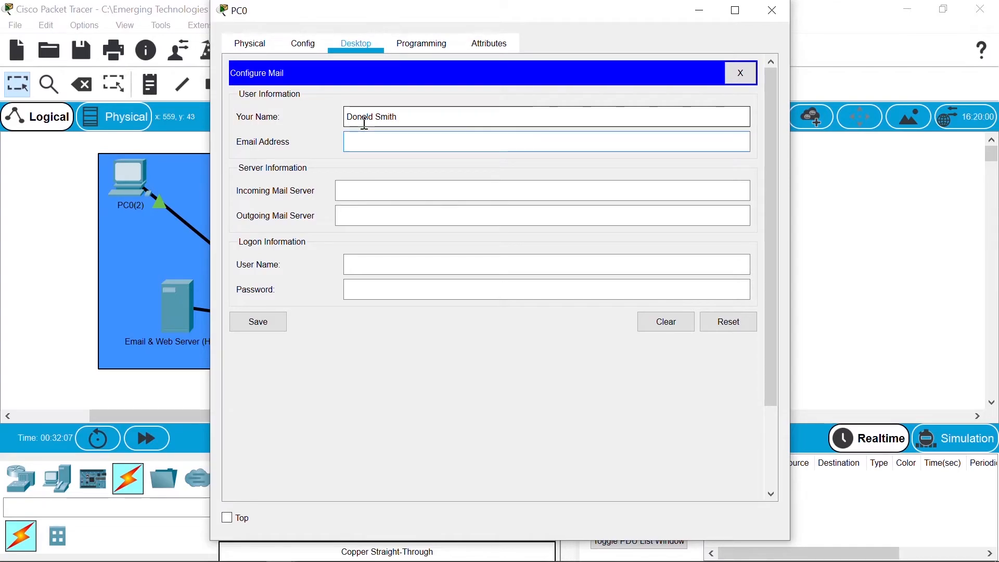
{"action": "type", "text": "IT"}
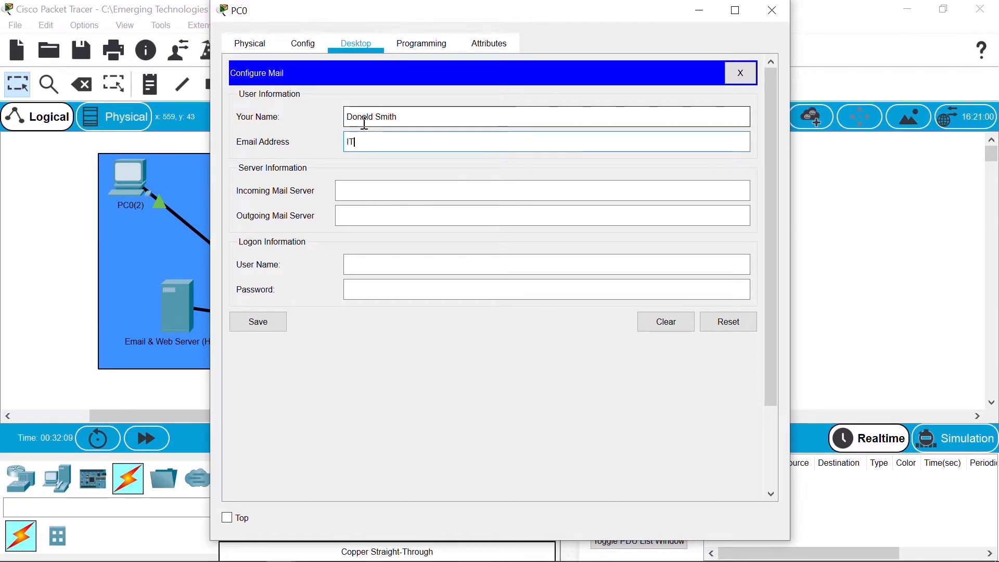
{"action": "type", "text": "Services"}
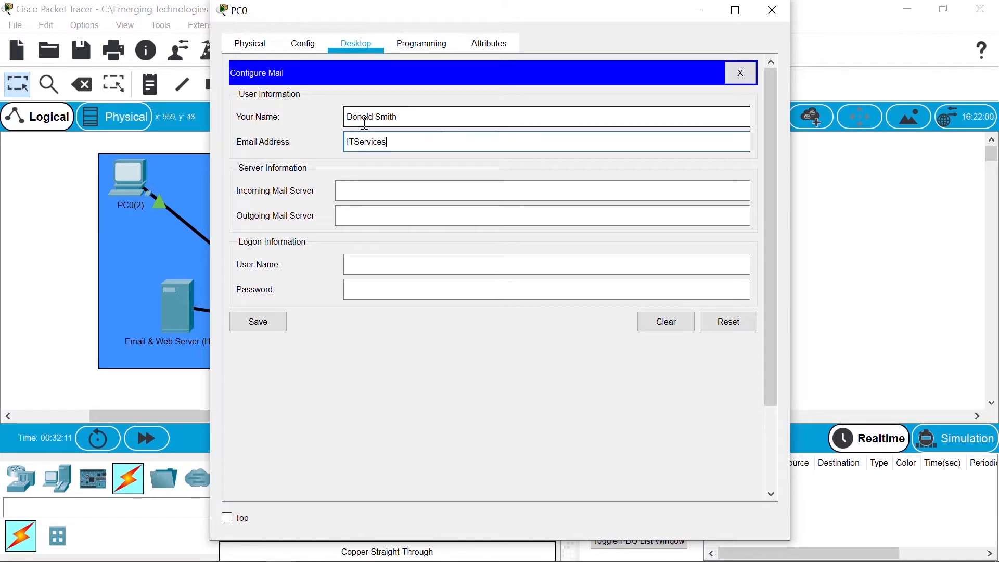
{"action": "type", "text": "ser1"}
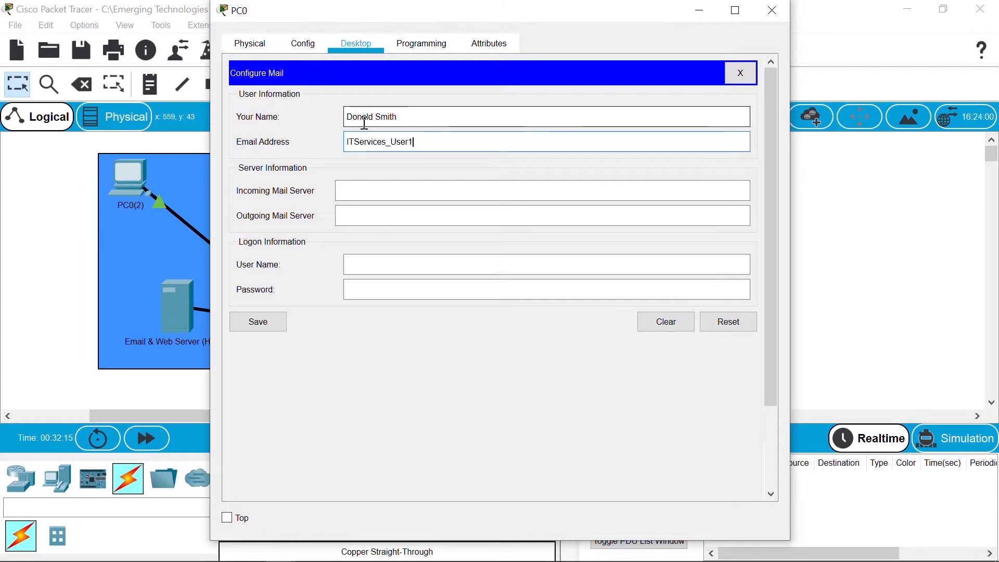
{"action": "left_click", "coordinate": [30, 268]}
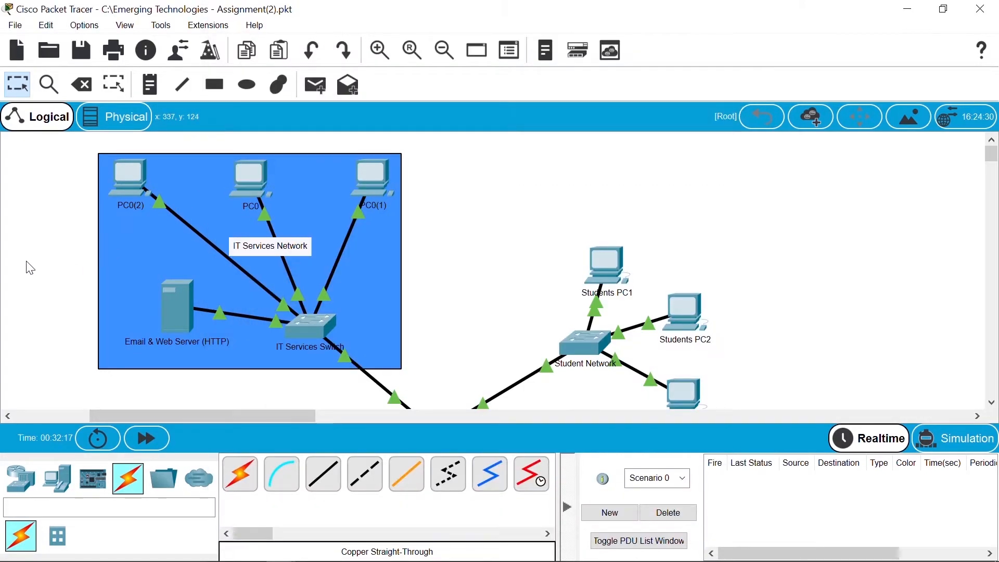
{"action": "left_click", "coordinate": [184, 304]}
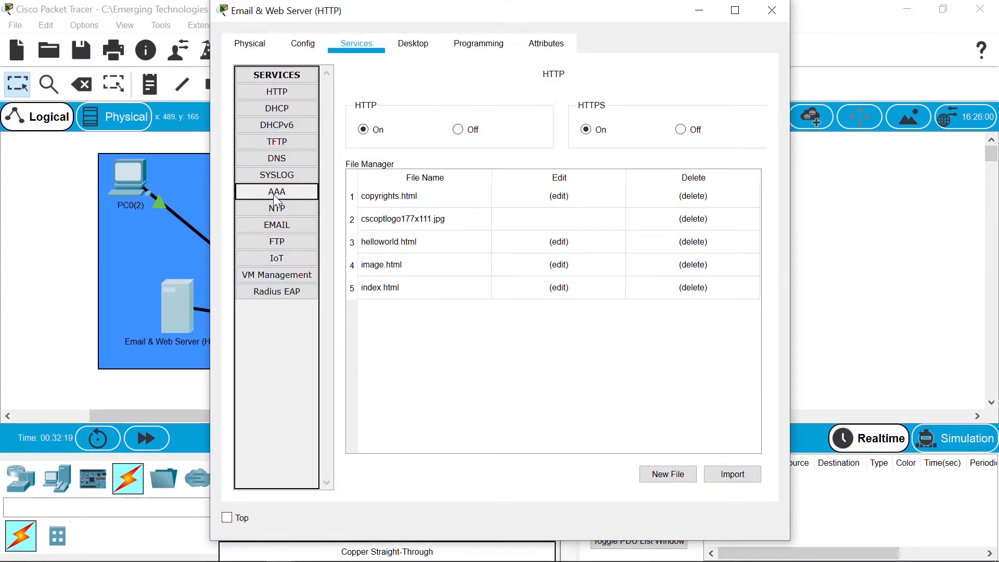
{"action": "left_click", "coordinate": [288, 224]}
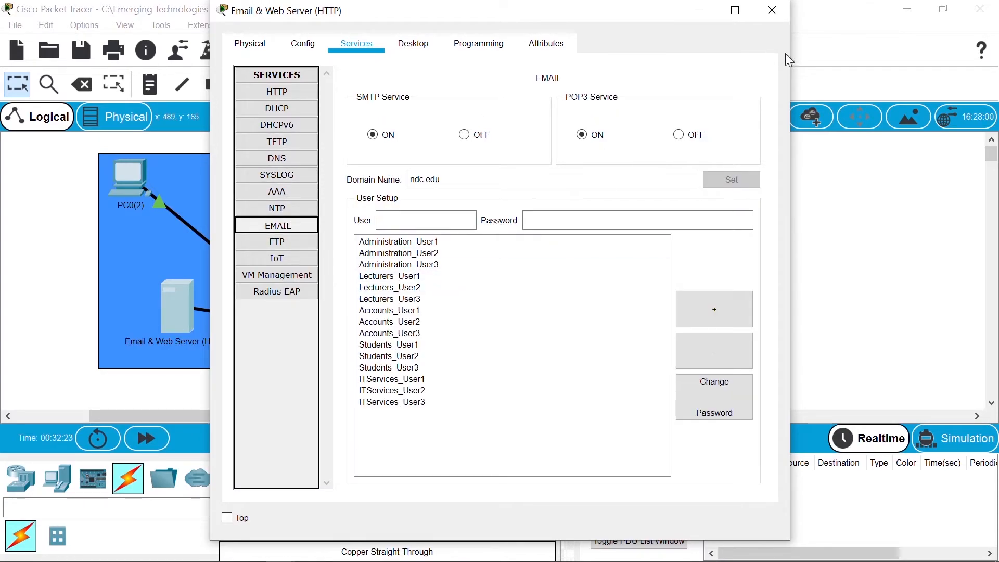
{"action": "left_click", "coordinate": [779, 14]}
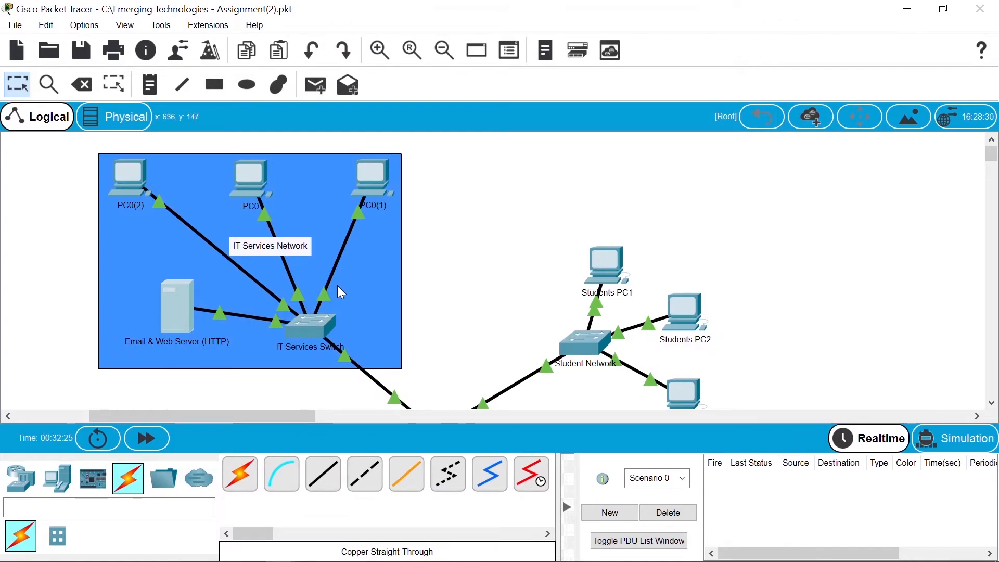
{"action": "left_click", "coordinate": [251, 184]}
{"action": "left_click", "coordinate": [426, 134]}
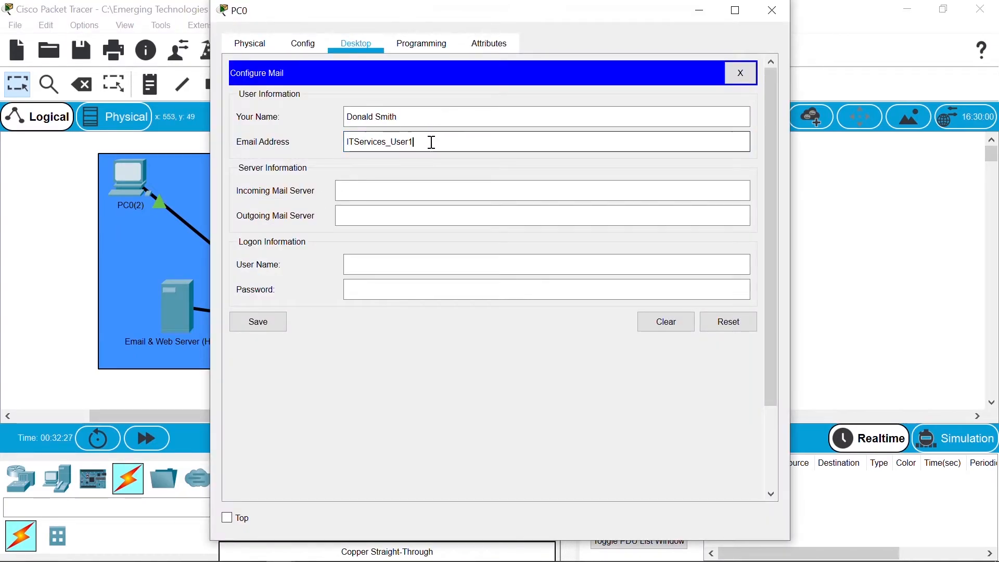
{"action": "type", "text": "@ndc.edu"}
{"action": "key", "text": "Tab"}
{"action": "type", "text": "192.1"}
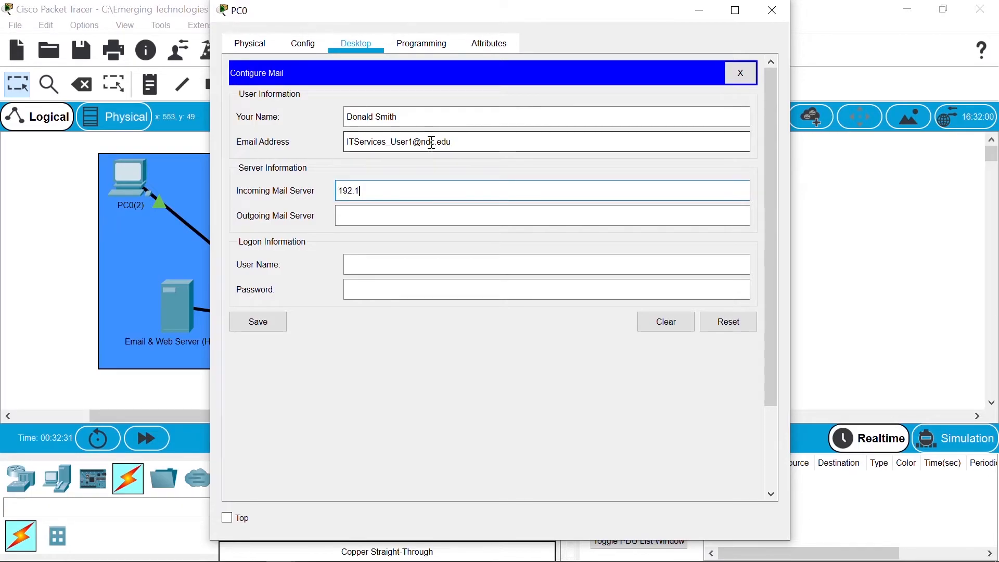
{"action": "type", "text": "68.0.5"}
{"action": "key", "text": "Tab"}
{"action": "type", "text": "19"}
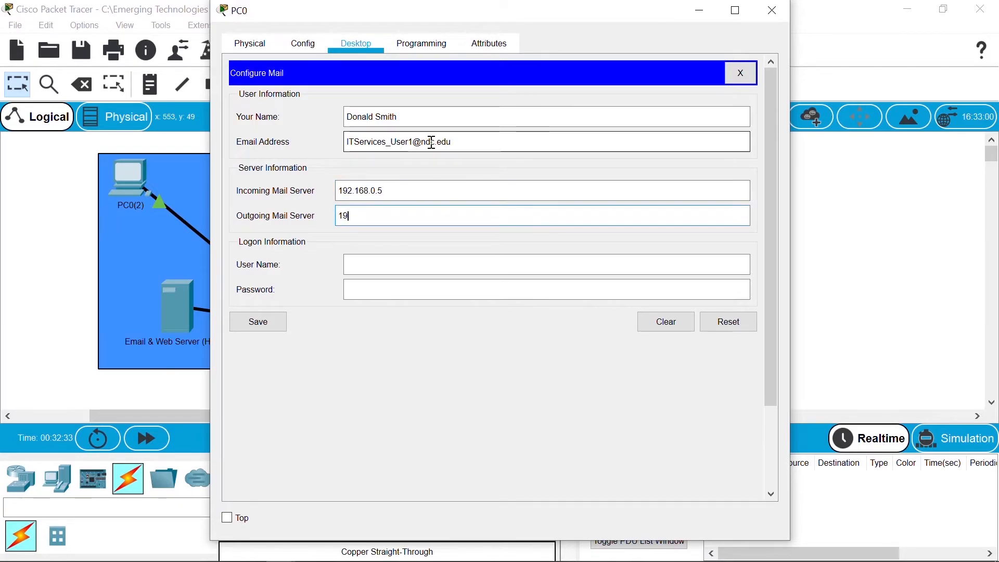
{"action": "type", "text": "2.168.0.5"}
Step: Enter PC0's logon user name and password and save the mail account
{"action": "key", "text": "Tab"}
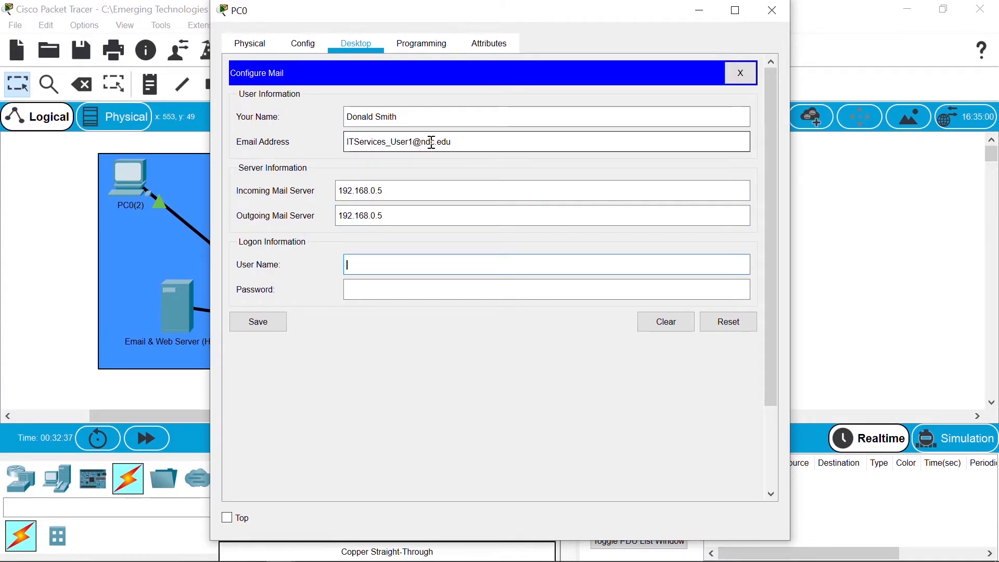
{"action": "type", "text": "it"}
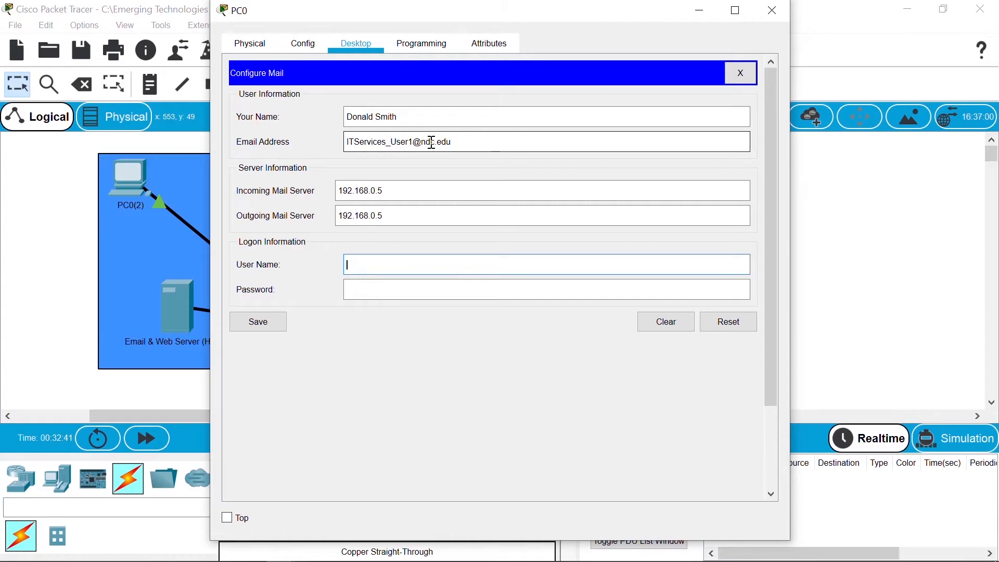
{"action": "type", "text": "Services_"}
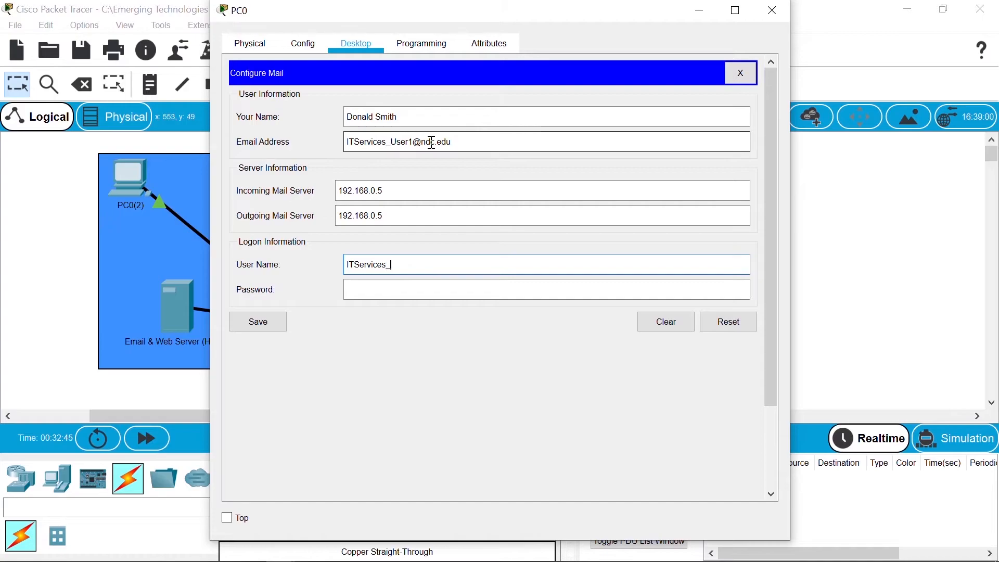
{"action": "type", "text": "User"}
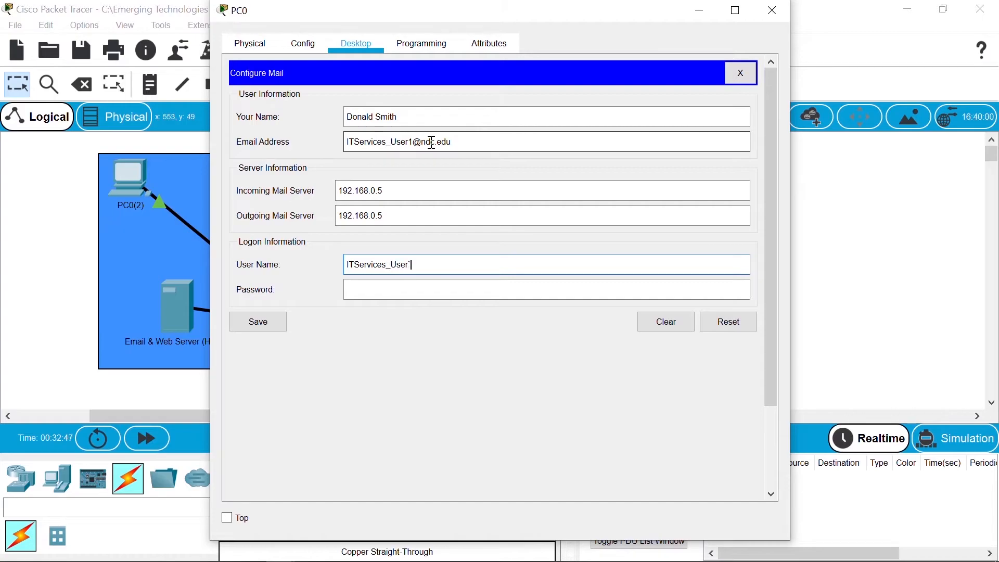
{"action": "type", "text": "1"}
{"action": "key", "text": "Tab"}
{"action": "type", "text": "●●●●●●●●"}
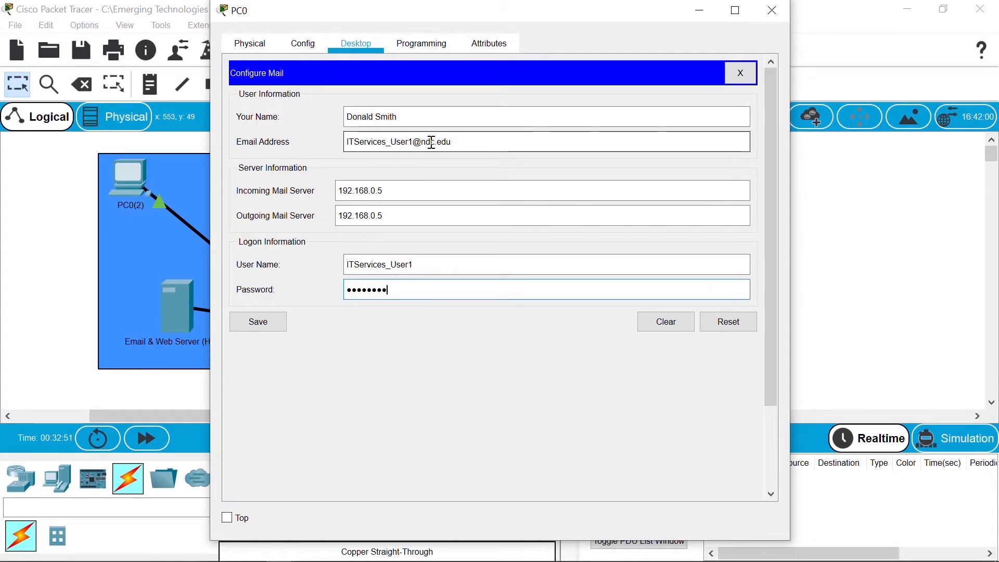
{"action": "left_click", "coordinate": [265, 328]}
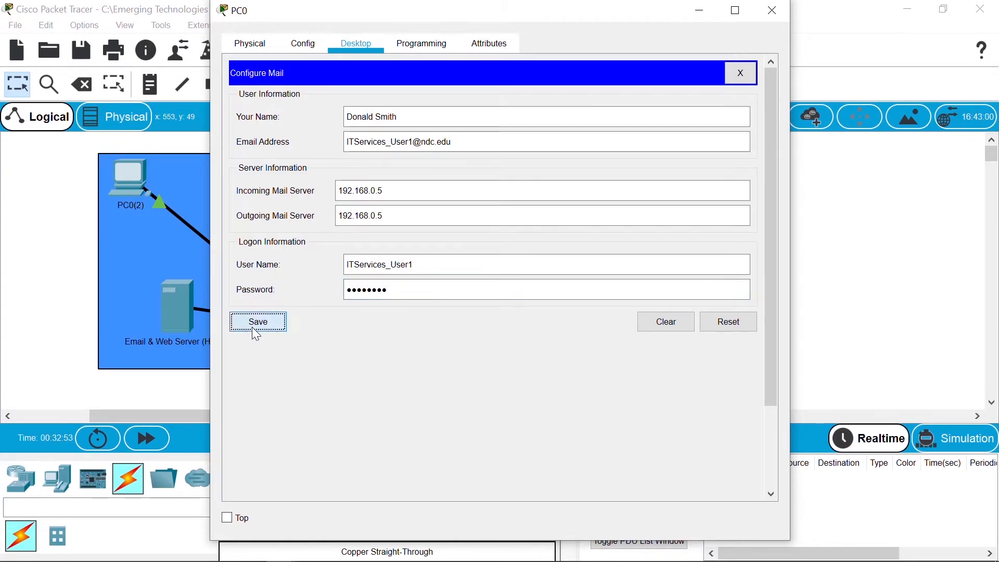
Step: Close PC0, open PC0(1)'s Email setup, and enter the user's name and e-mail address
{"action": "left_click", "coordinate": [774, 21]}
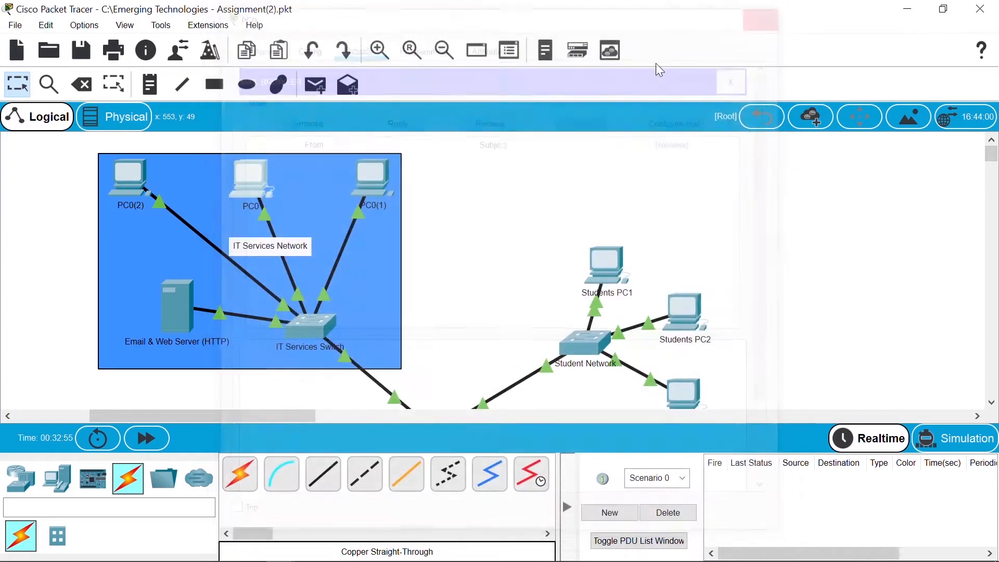
{"action": "left_click", "coordinate": [371, 183]}
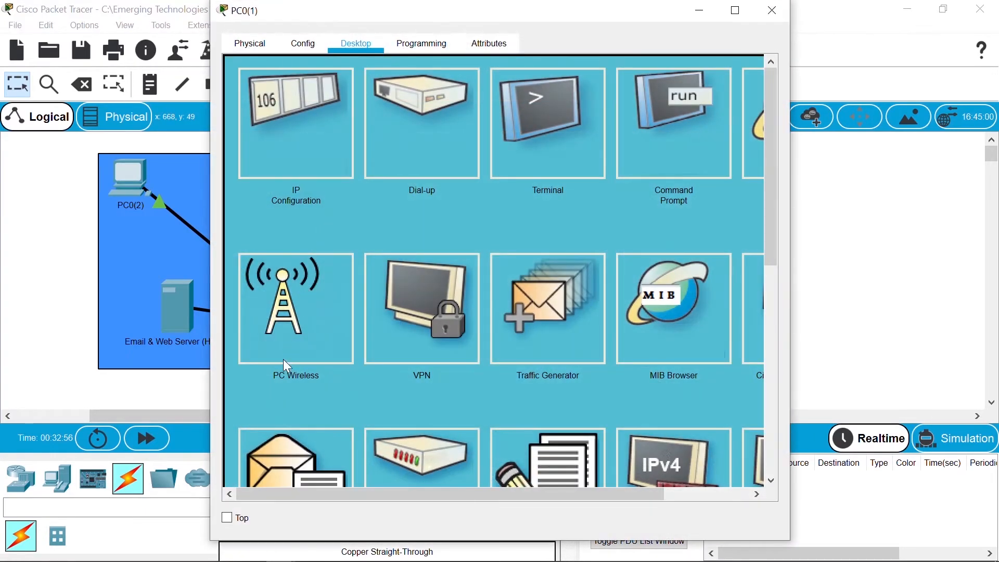
{"action": "left_click", "coordinate": [290, 433]}
{"action": "left_click", "coordinate": [400, 114]}
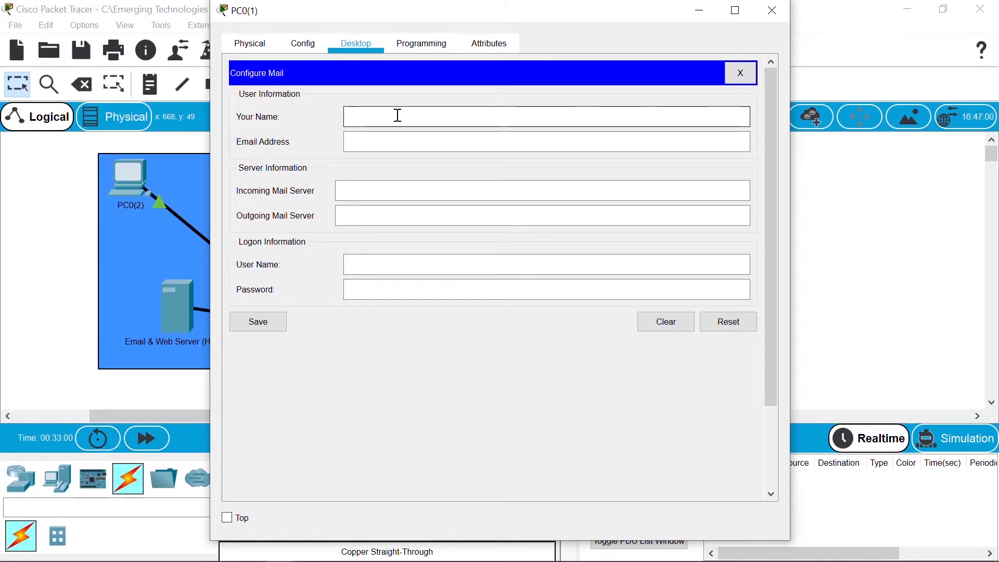
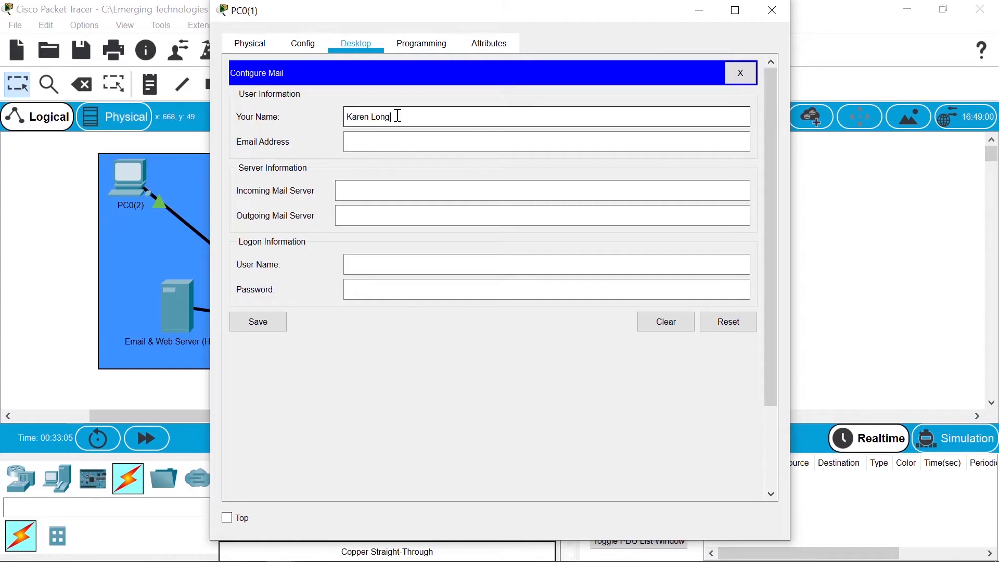
{"action": "key", "text": "Tab"}
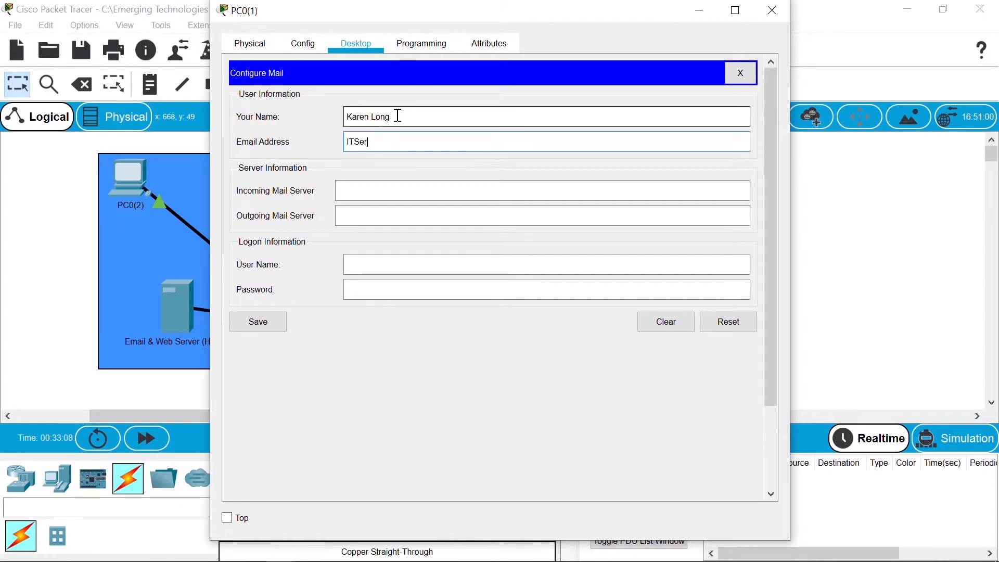
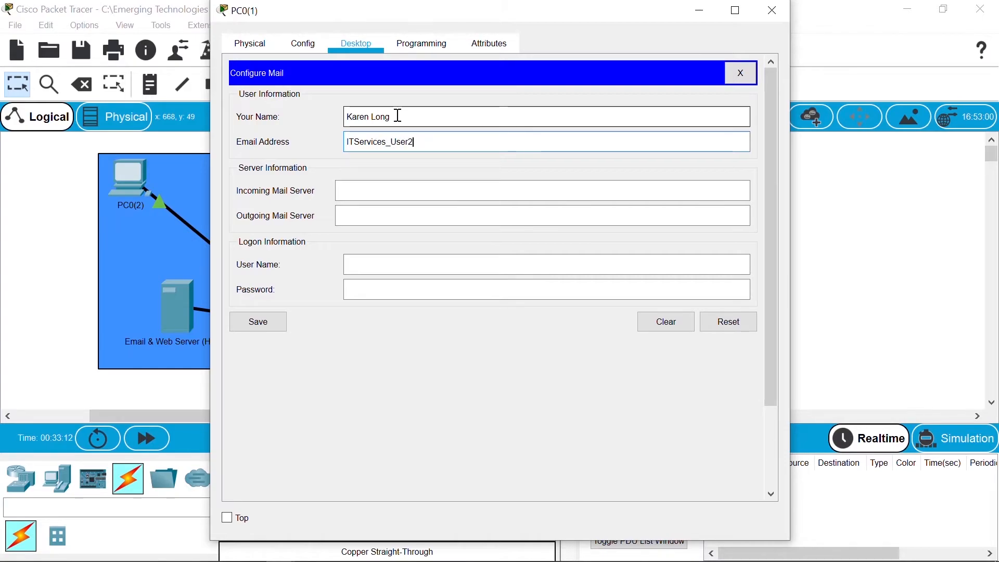
Step: Set both mail servers to 192.168.0.5, enter the logon name and password, and save
{"action": "key", "text": "Tab"}
{"action": "type", "text": "192"}
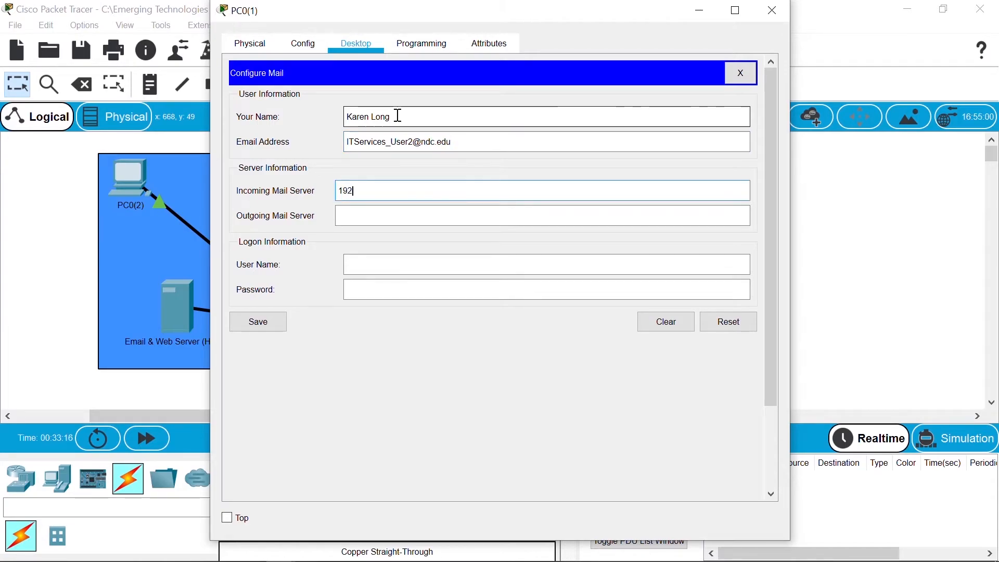
{"action": "type", "text": ".168.0.5"}
{"action": "key", "text": "Tab"}
{"action": "type", "text": "192.168.0.5"}
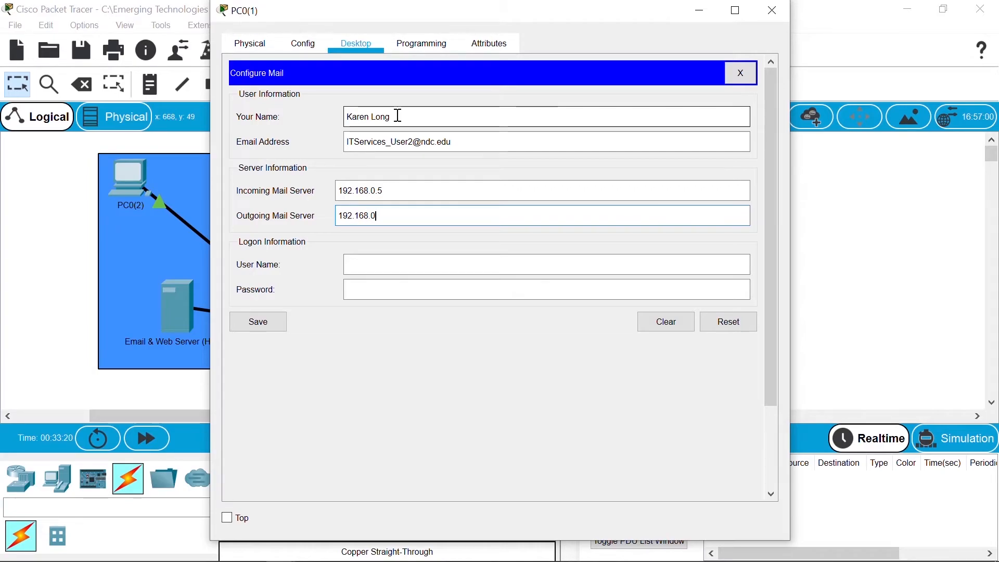
{"action": "key", "text": "Tab"}
{"action": "type", "text": "ITS"}
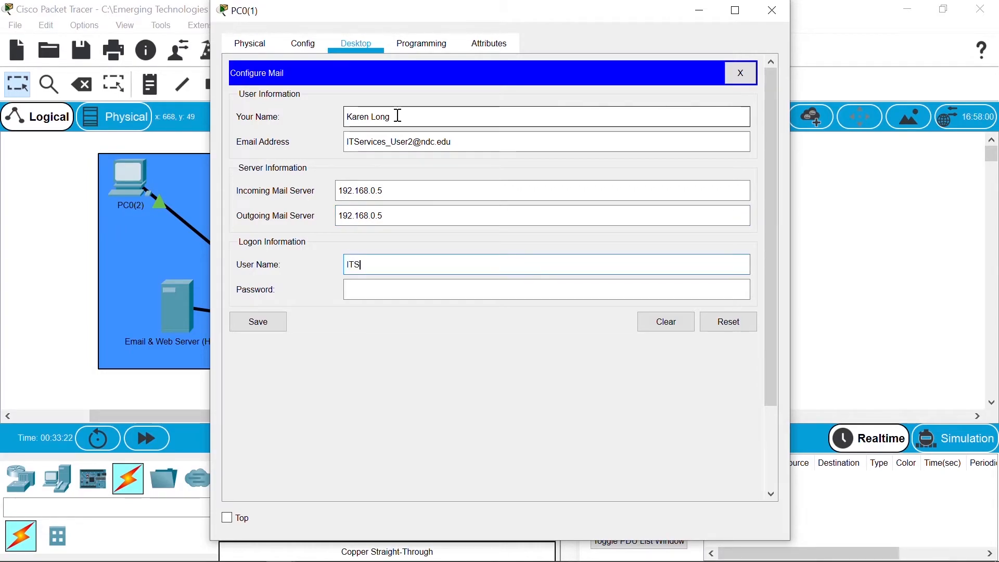
{"action": "type", "text": "ervices"}
{"action": "key", "text": "Tab"}
{"action": "type", "text": "cisco"}
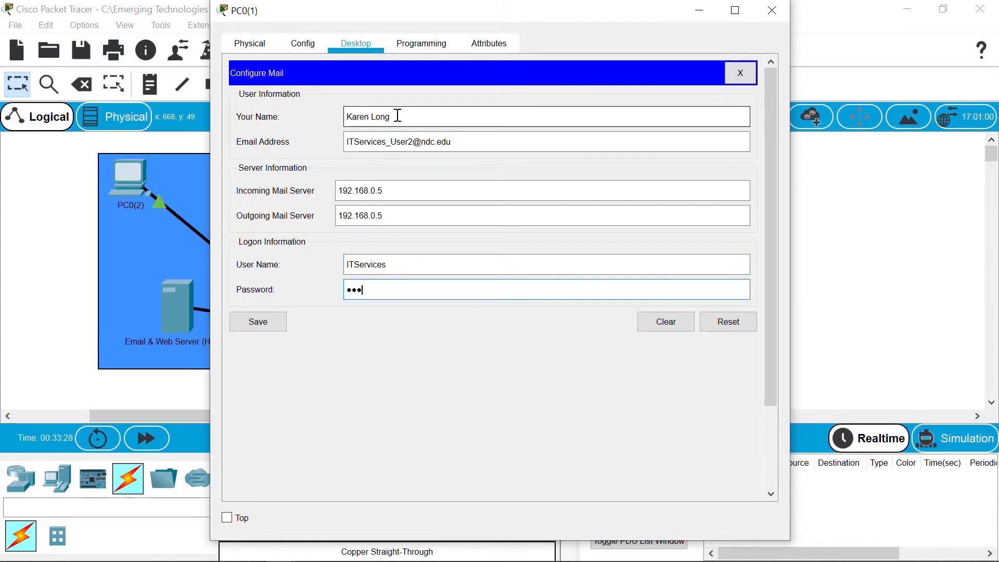
{"action": "key", "text": "BackSpace"}
{"action": "key", "text": "BackSpace"}
{"action": "key", "text": "BackSpace"}
{"action": "key", "text": "BackSpace"}
{"action": "key", "text": "BackSpace"}
{"action": "type", "text": "cisco12"}
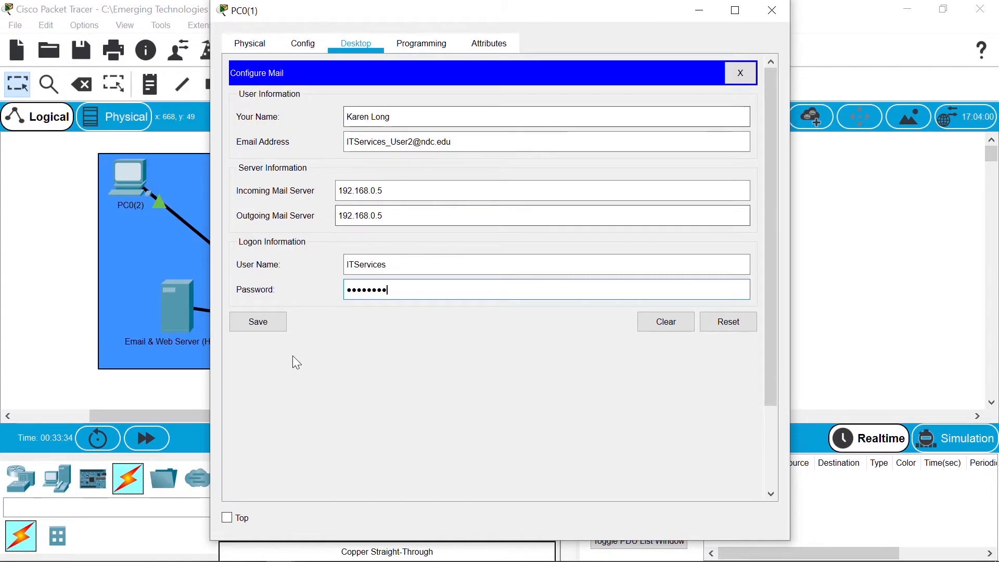
{"action": "left_click", "coordinate": [257, 326]}
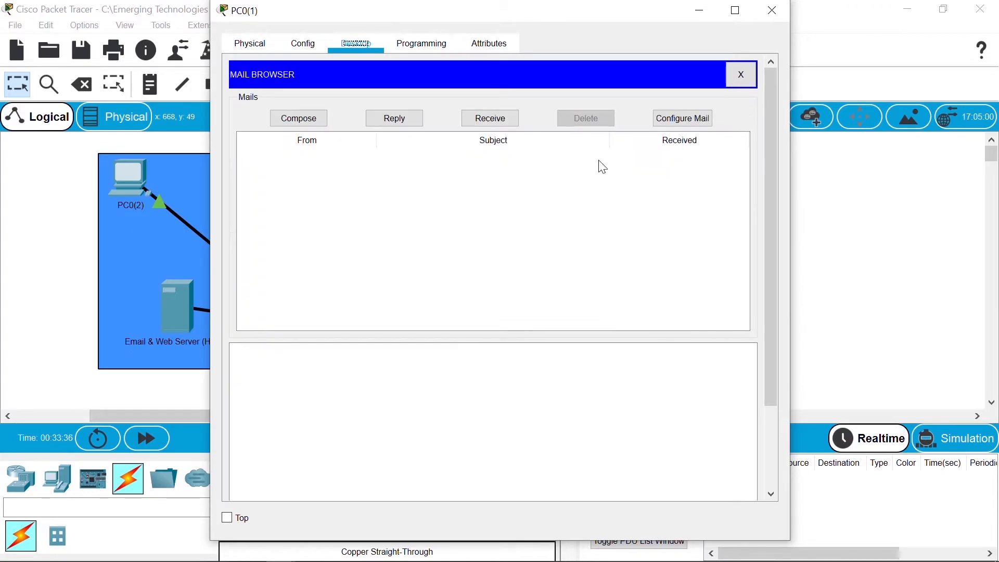
Step: Open PC0(2)'s Email setup and enter the user's name and e-mail address
{"action": "left_click", "coordinate": [774, 11]}
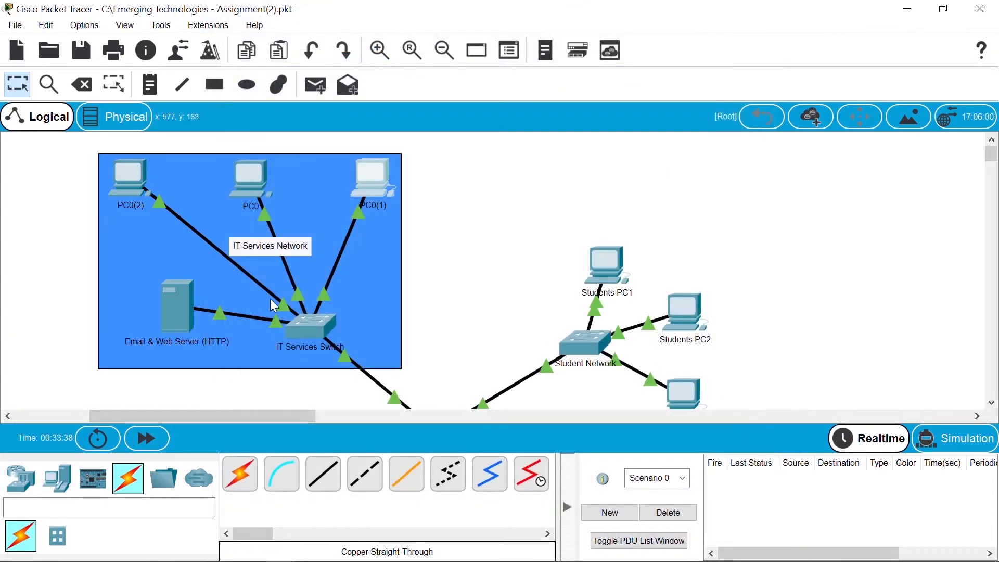
{"action": "left_click", "coordinate": [138, 171]}
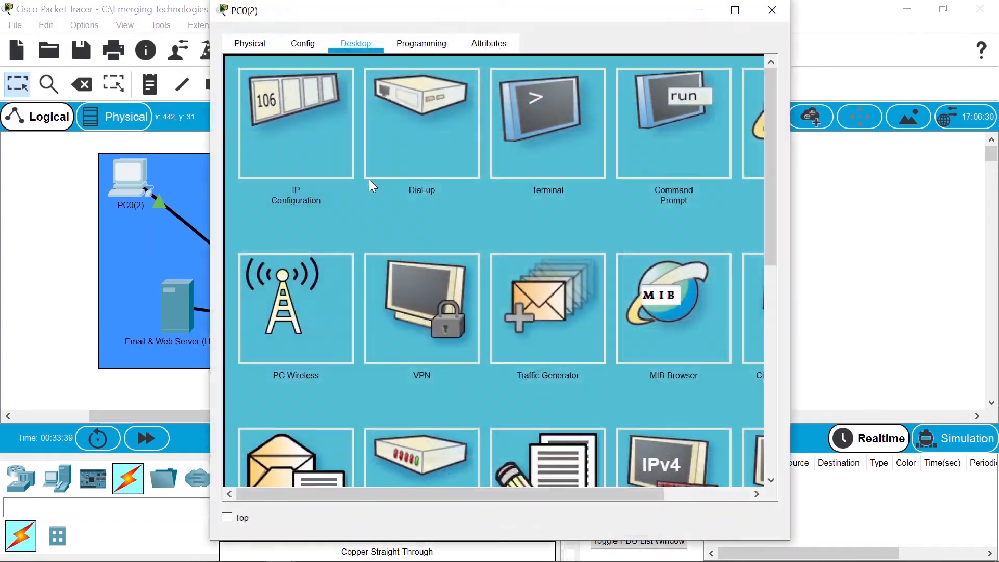
{"action": "left_click", "coordinate": [293, 452]}
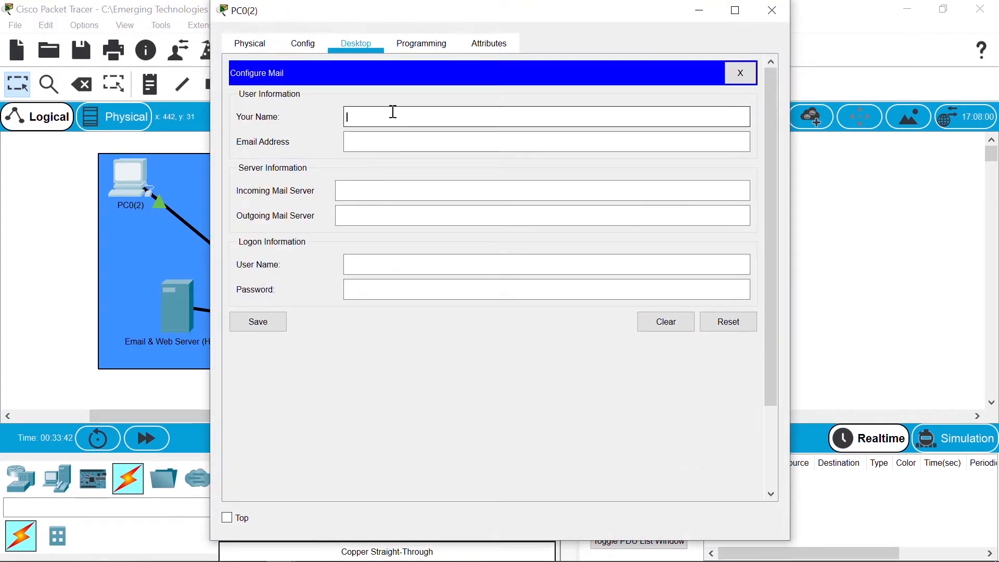
{"action": "type", "text": "Anthony Joshua"}
{"action": "key", "text": "Tab"}
{"action": "type", "text": "ITServi"}
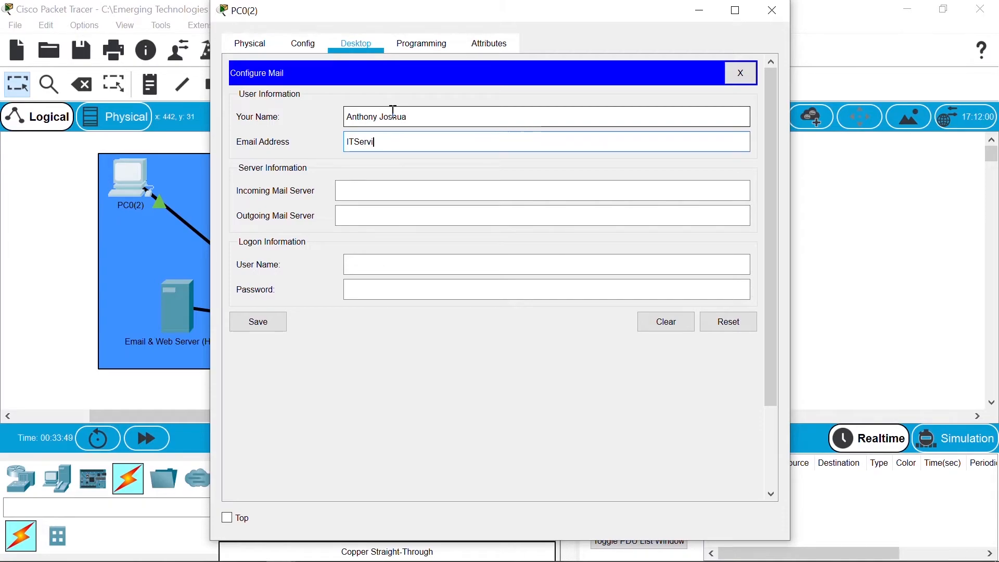
{"action": "type", "text": "ces"}
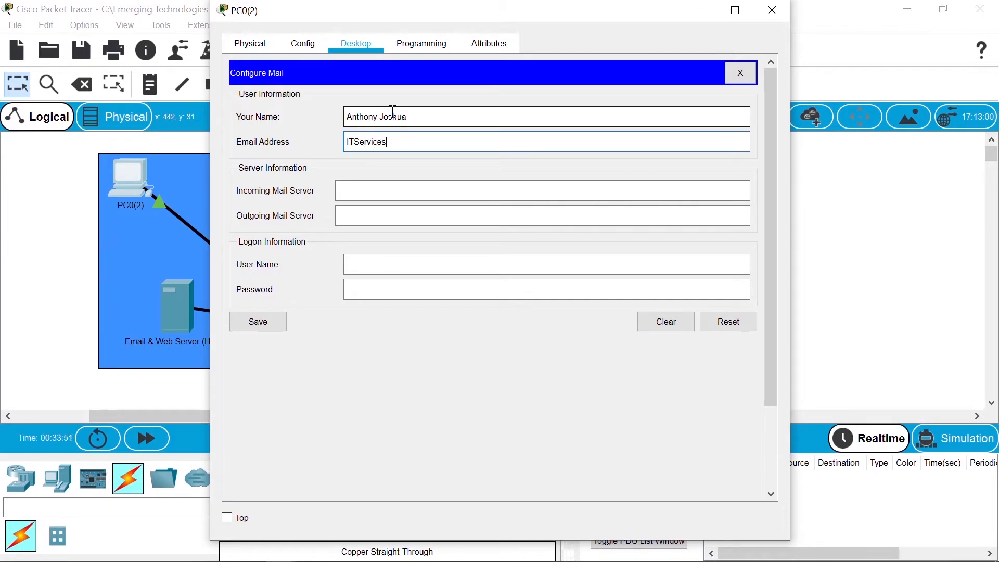
{"action": "type", "text": "_User3"}
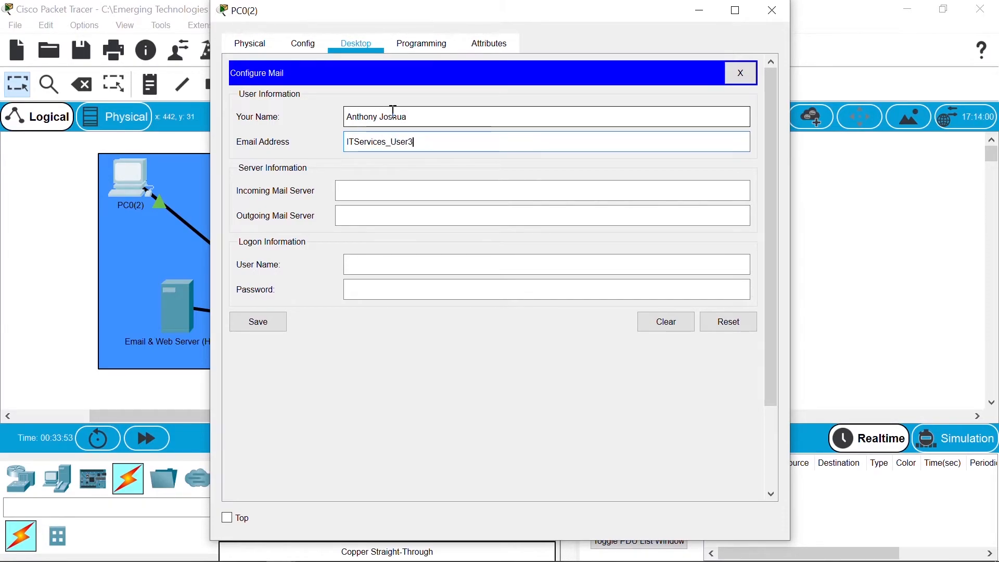
{"action": "type", "text": "_ndc.edu"}
Step: Set both mail servers to 192.168.0.5, enter the logon name and password, and try saving
{"action": "key", "text": "Tab"}
{"action": "type", "text": "192"}
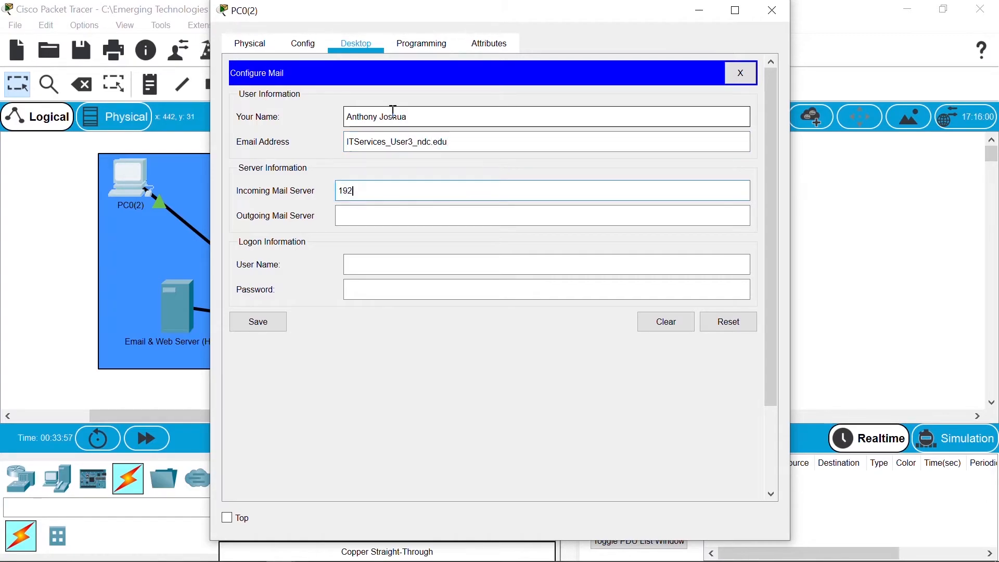
{"action": "type", "text": ".168.0.5"}
{"action": "key", "text": "Tab"}
{"action": "type", "text": "192.168.0.5"}
{"action": "key", "text": "Tab"}
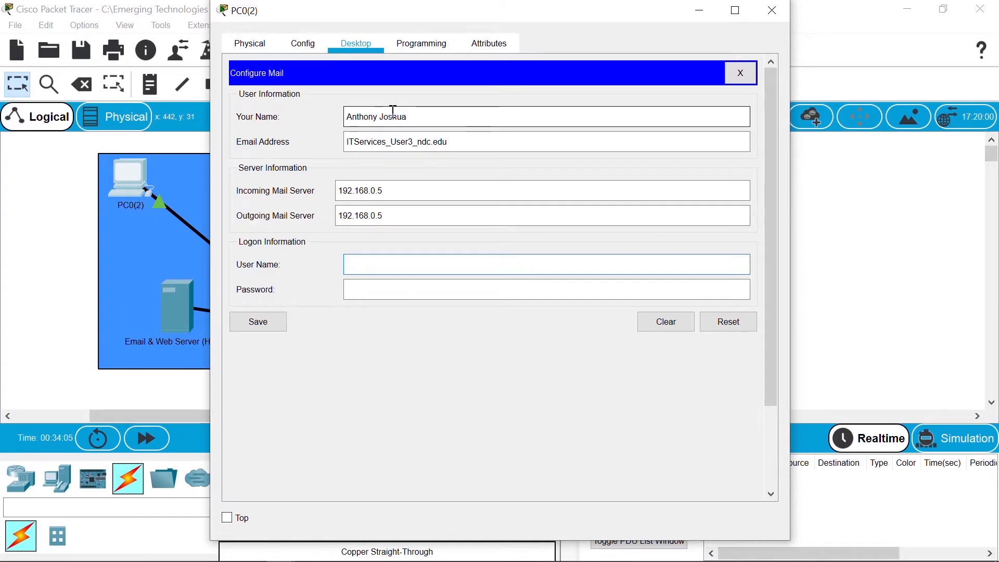
{"action": "type", "text": "IT"}
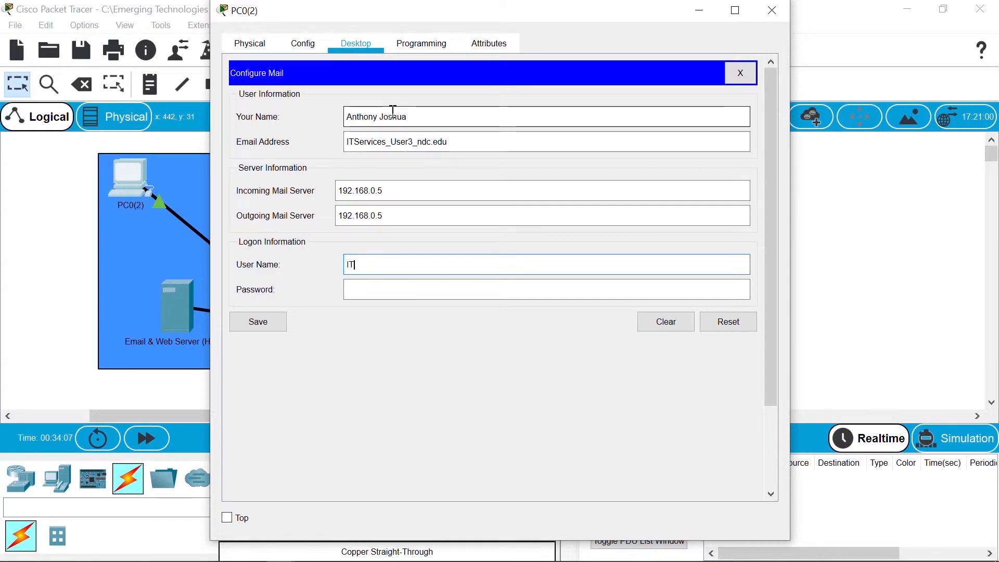
{"action": "type", "text": "S"}
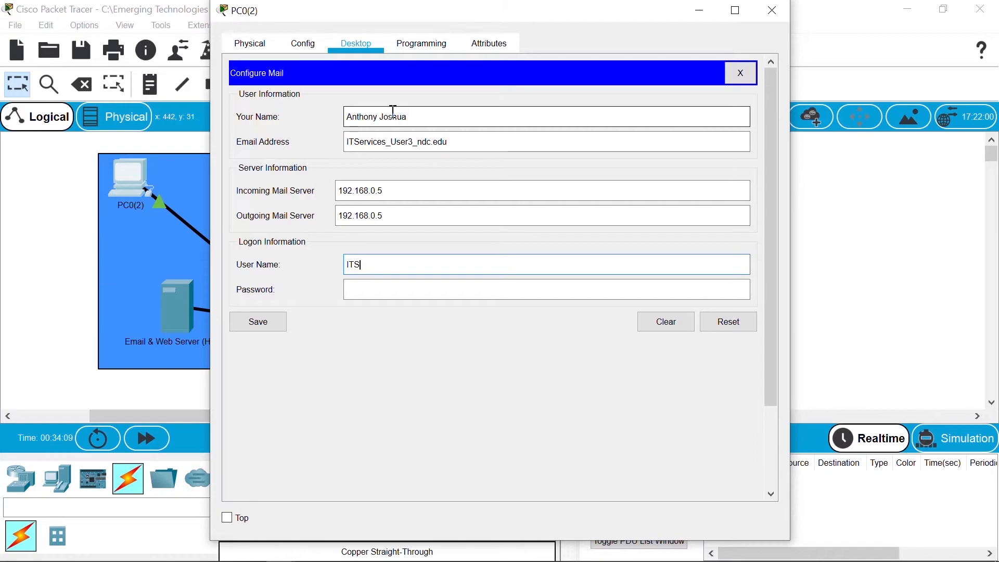
{"action": "type", "text": "ervices"}
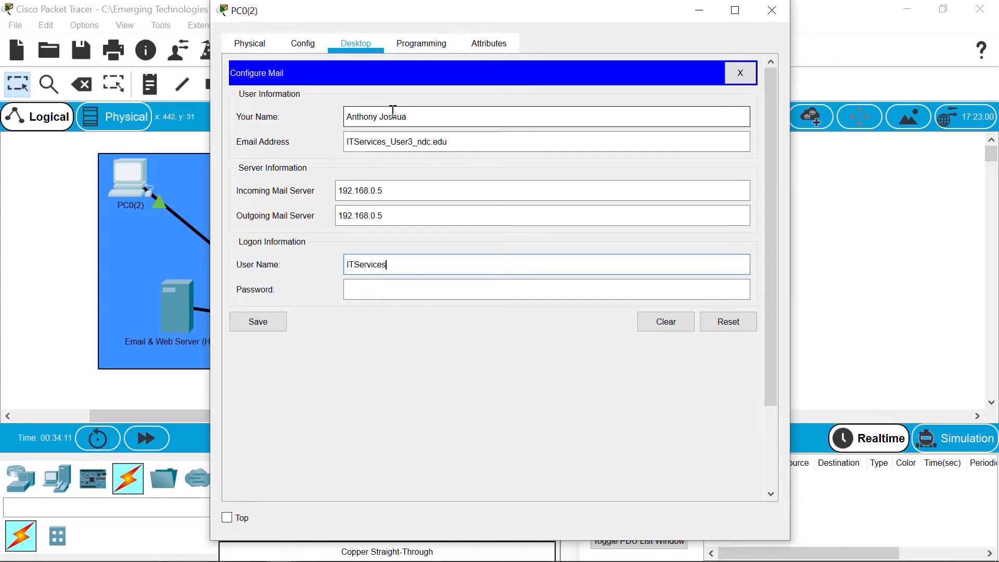
{"action": "type", "text": "_U"}
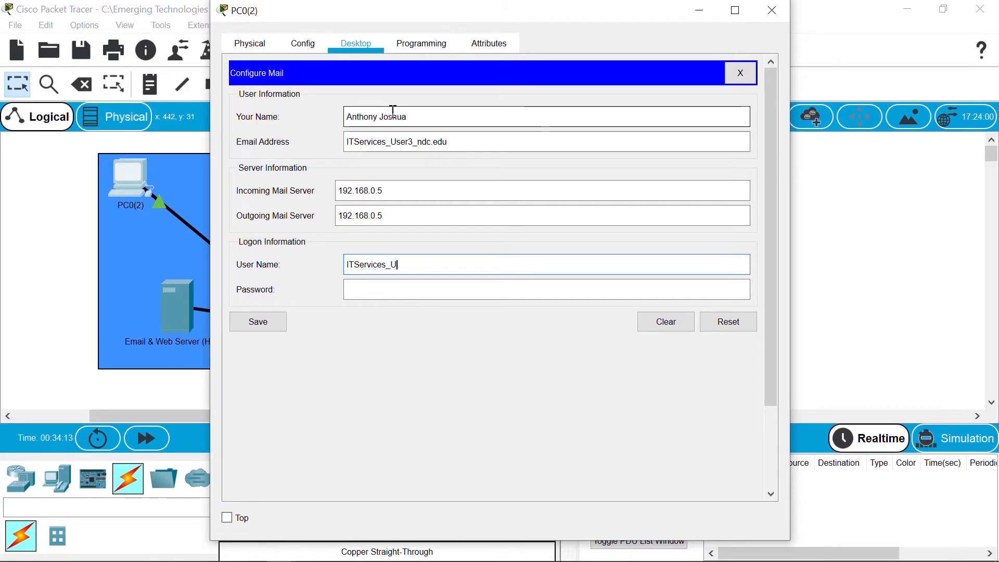
{"action": "type", "text": "ser3"}
{"action": "key", "text": "Tab"}
{"action": "type", "text": "cisco123"}
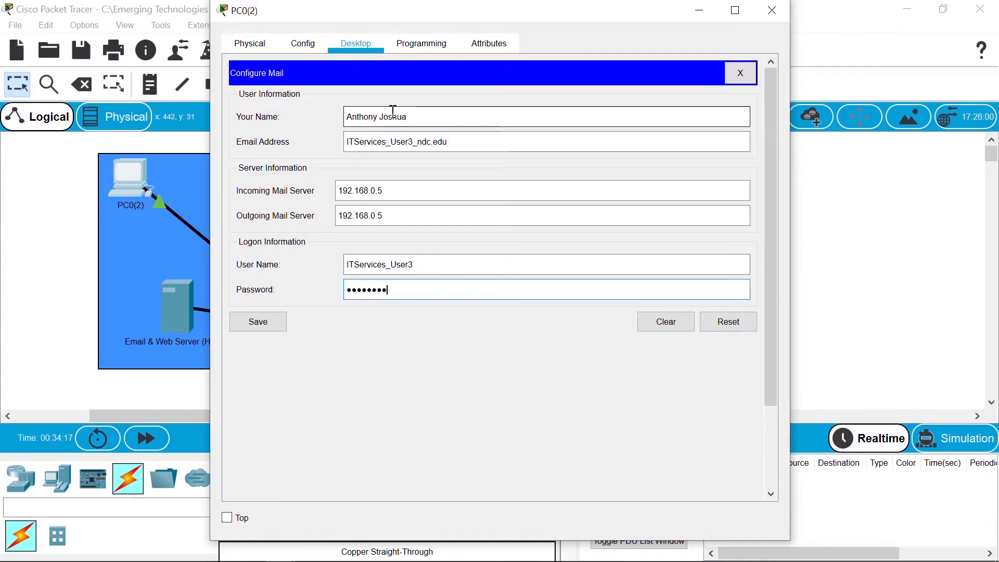
{"action": "left_click", "coordinate": [252, 329]}
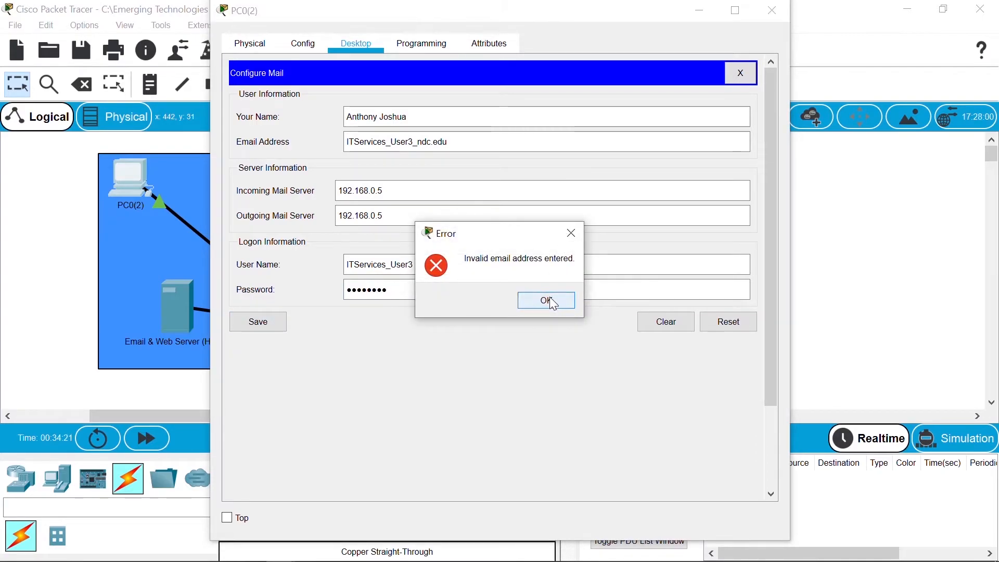
Step: Fix the invalid address by replacing the underscore before ndc.edu with @, save, and close PC0(2)
{"action": "left_click", "coordinate": [548, 302]}
{"action": "left_click", "coordinate": [466, 144]}
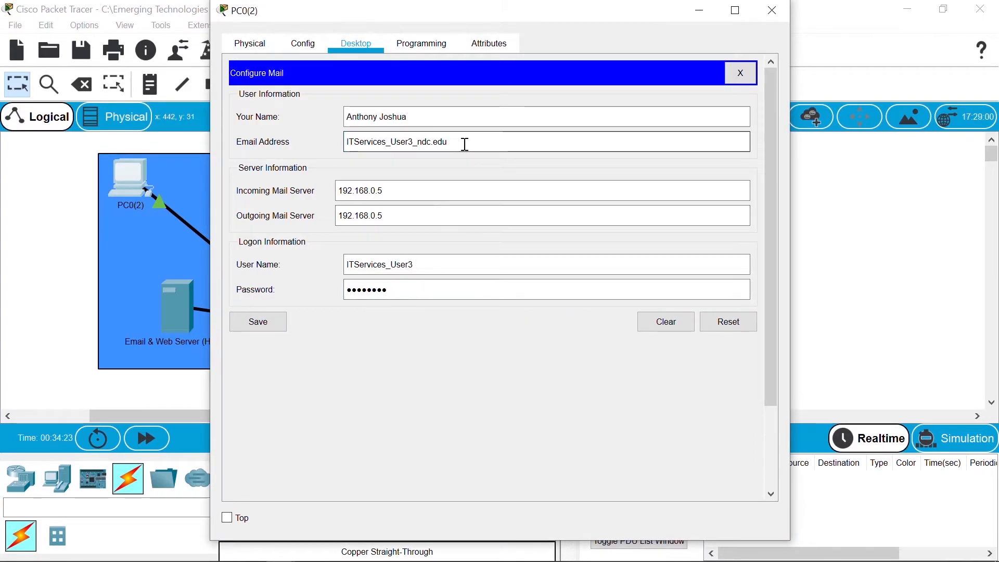
{"action": "key", "text": "Left"}
{"action": "key", "text": "Left"}
{"action": "key", "text": "Left"}
{"action": "key", "text": "Left"}
{"action": "key", "text": "Left"}
{"action": "key", "text": "Left"}
{"action": "key", "text": "BackSpace"}
{"action": "type", "text": "@"}
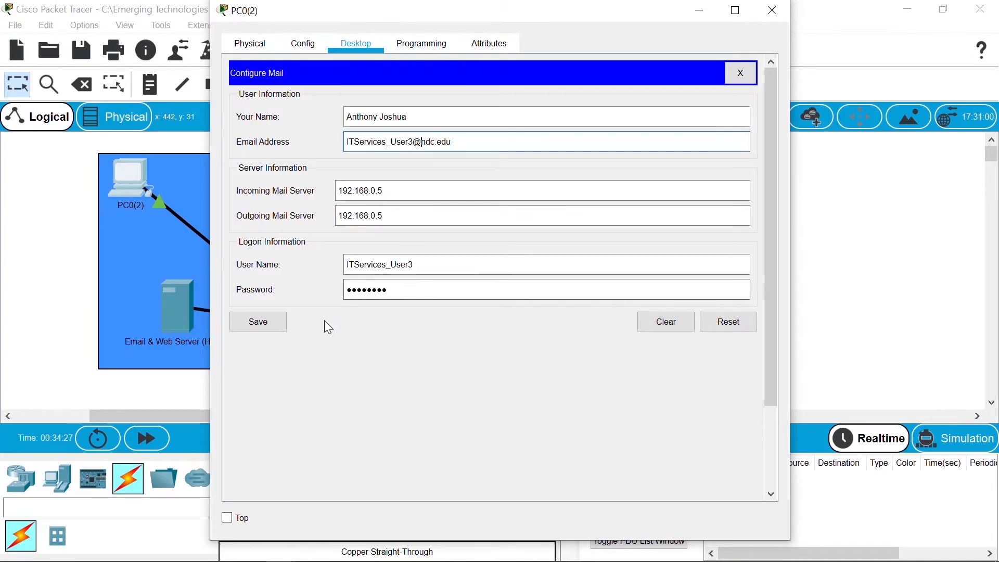
{"action": "left_click", "coordinate": [268, 324]}
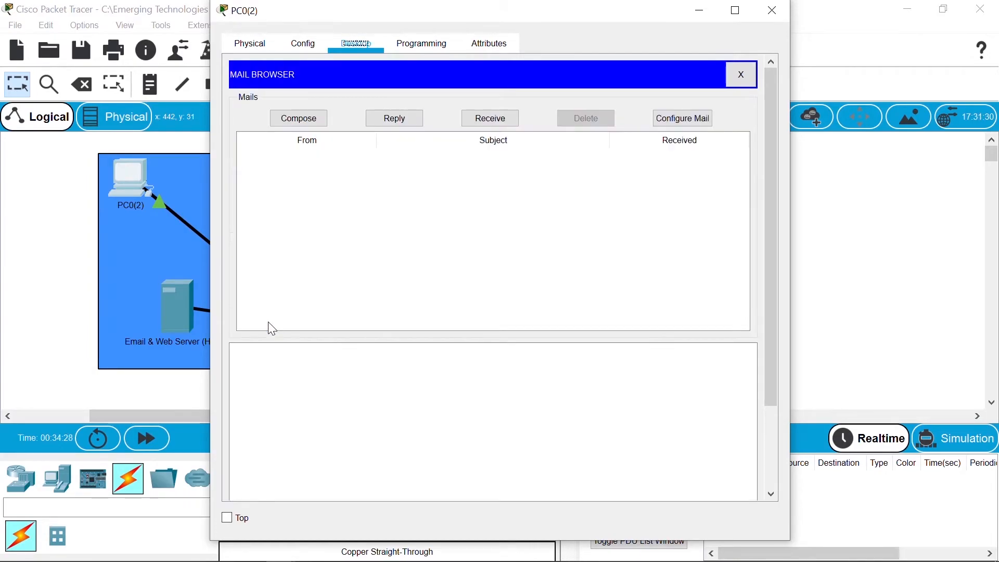
{"action": "left_click", "coordinate": [781, 18]}
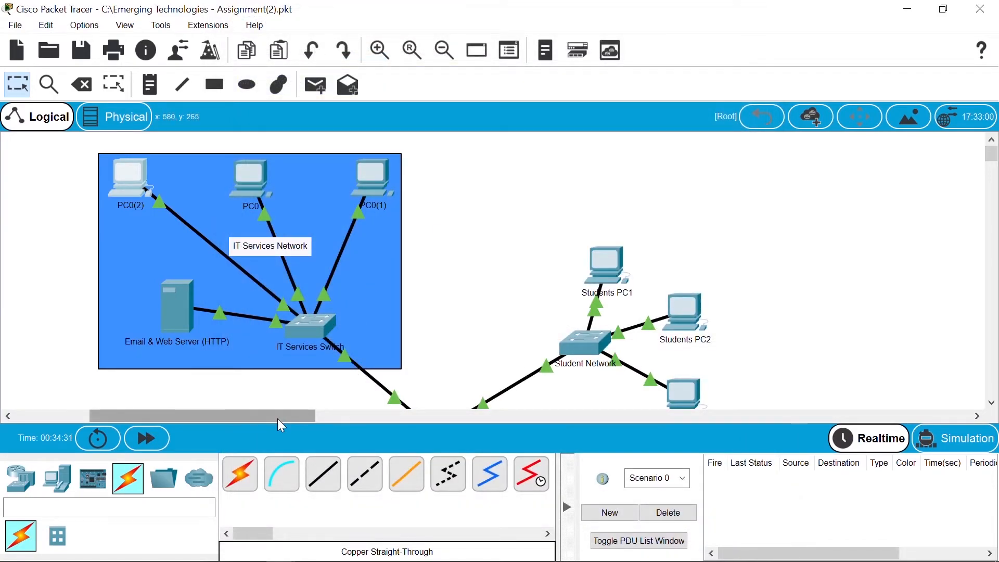
Step: Scroll to the Administration network and open Administration PC1's desktop applications
{"action": "left_click_drag", "start_coordinate": [276, 415], "coordinate": [203, 415]}
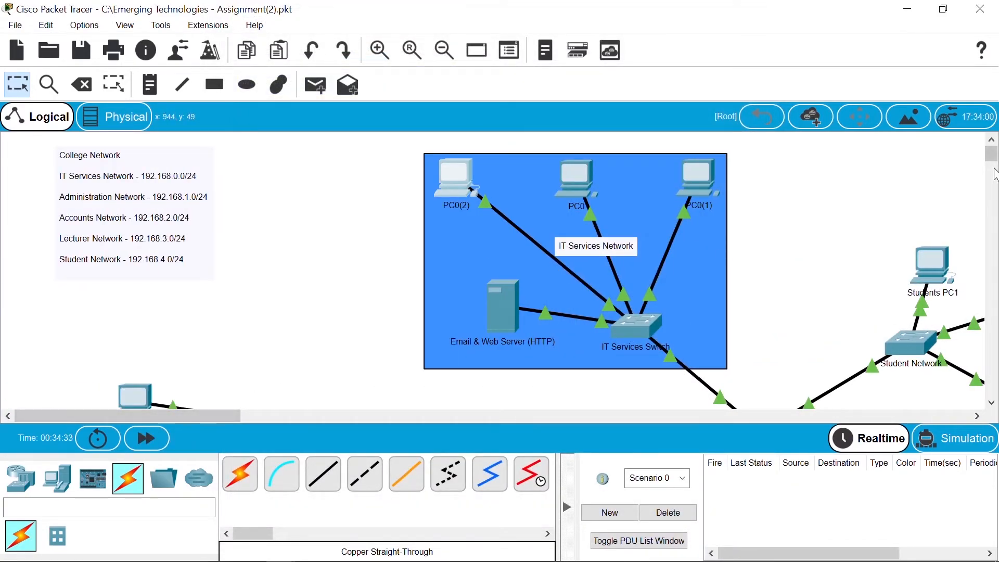
{"action": "left_click_drag", "start_coordinate": [993, 156], "coordinate": [994, 172]}
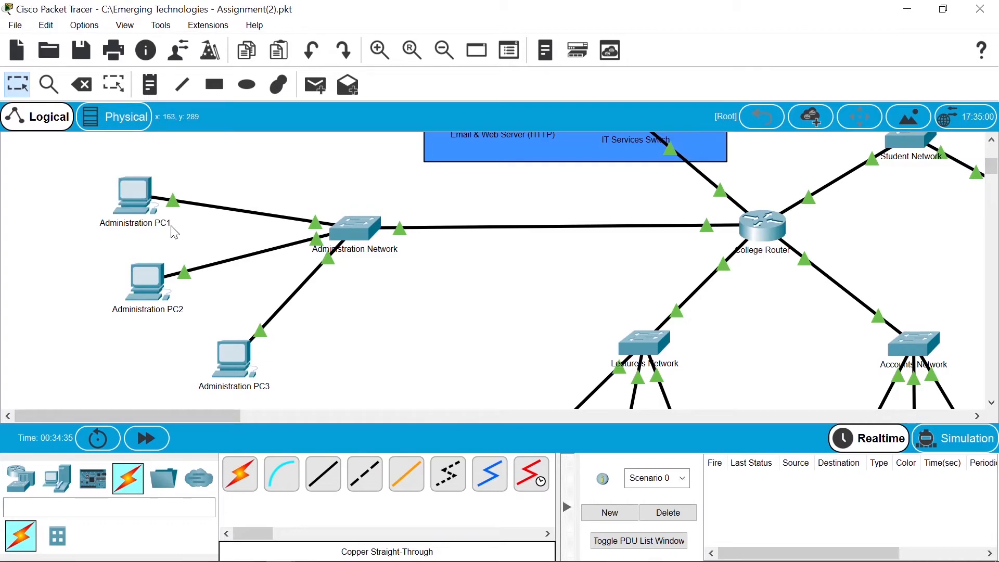
{"action": "left_click", "coordinate": [147, 196]}
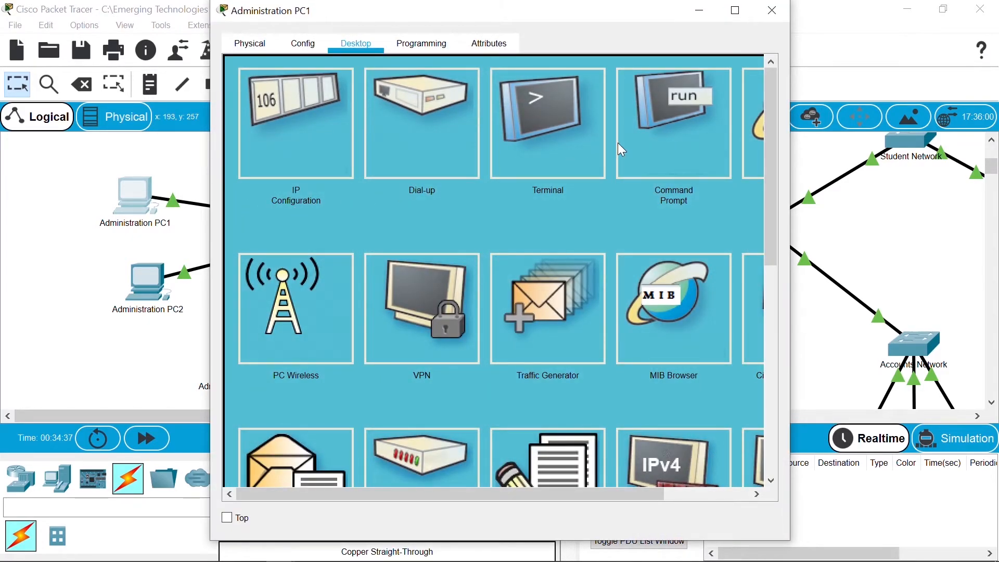
{"action": "left_click", "coordinate": [665, 154]}
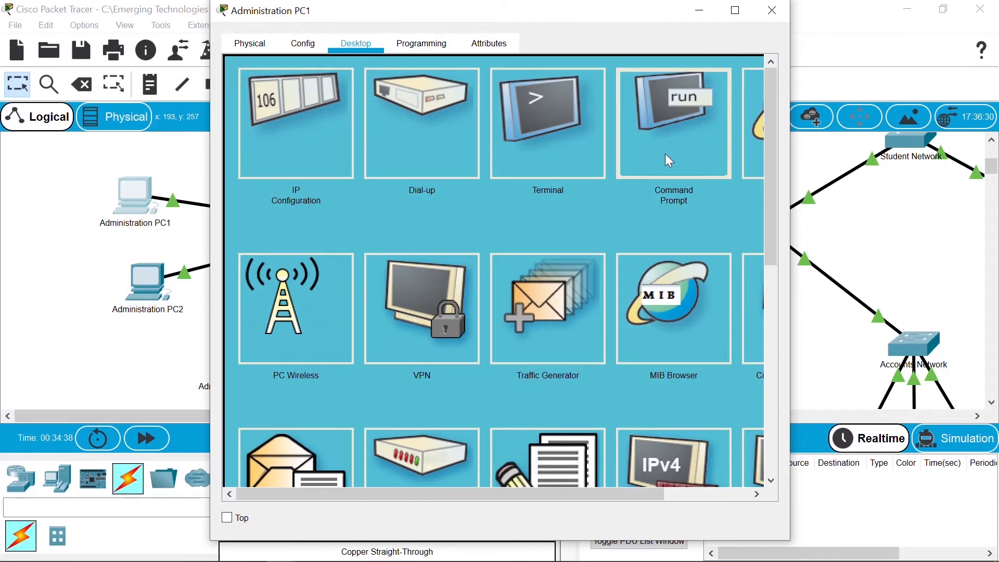
Step: Open Administration PC1's Command Prompt, type 'ping', and widen the window
{"action": "left_click", "coordinate": [665, 155]}
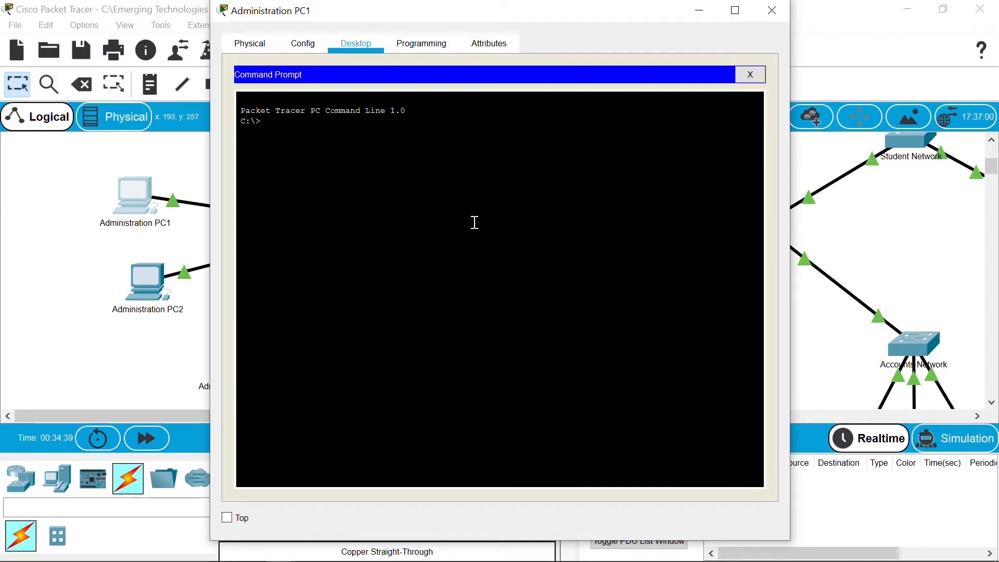
{"action": "type", "text": "ping"}
{"action": "left_click_drag", "start_coordinate": [795, 276], "coordinate": [932, 272]}
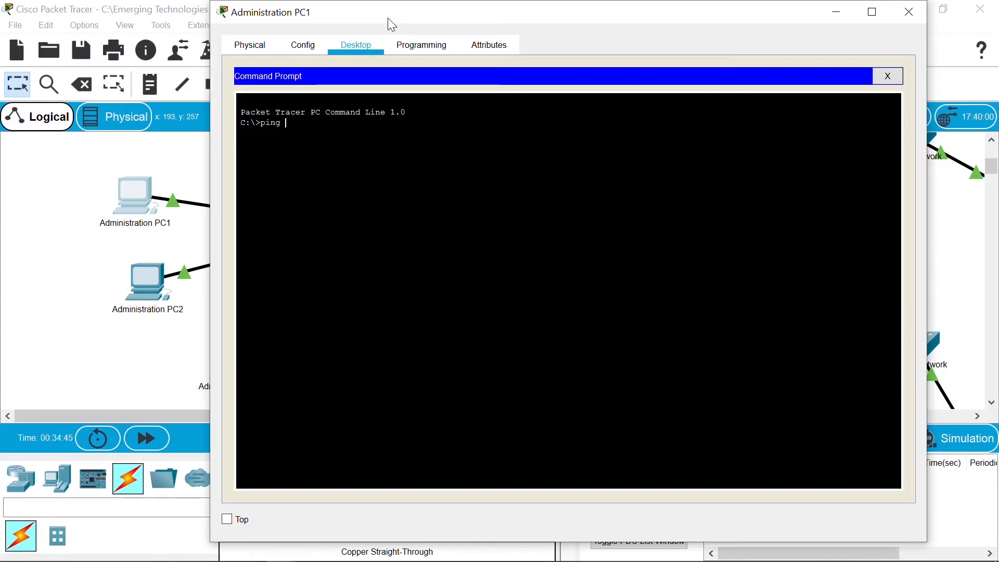
Step: From Administration PC1, ping IT Services hosts 192.168.0.10, .20, .30 and the server 192.168.0.5
{"action": "left_click_drag", "start_coordinate": [392, 24], "coordinate": [342, 39]}
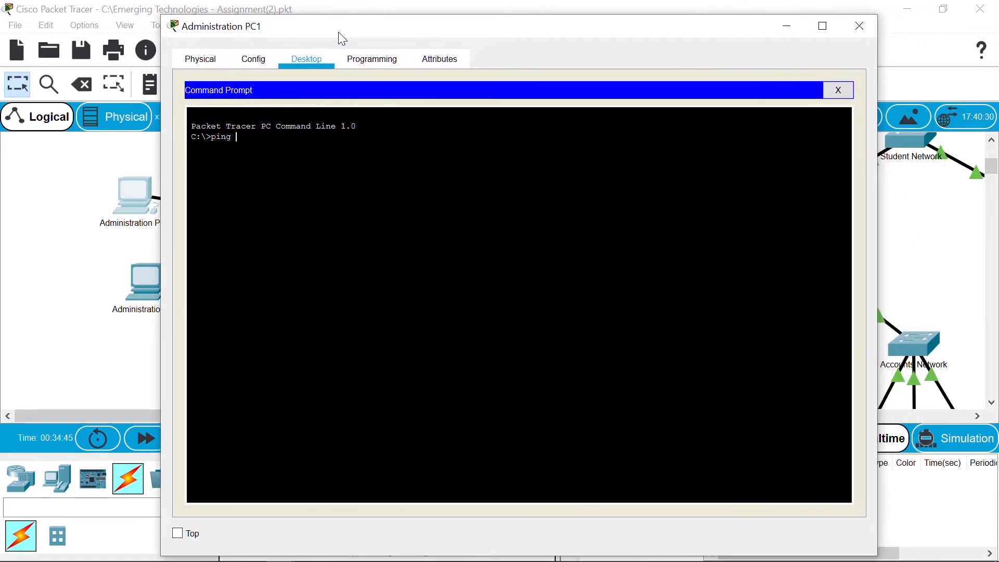
{"action": "type", "text": "192.168.0.10"}
{"action": "key", "text": "Return"}
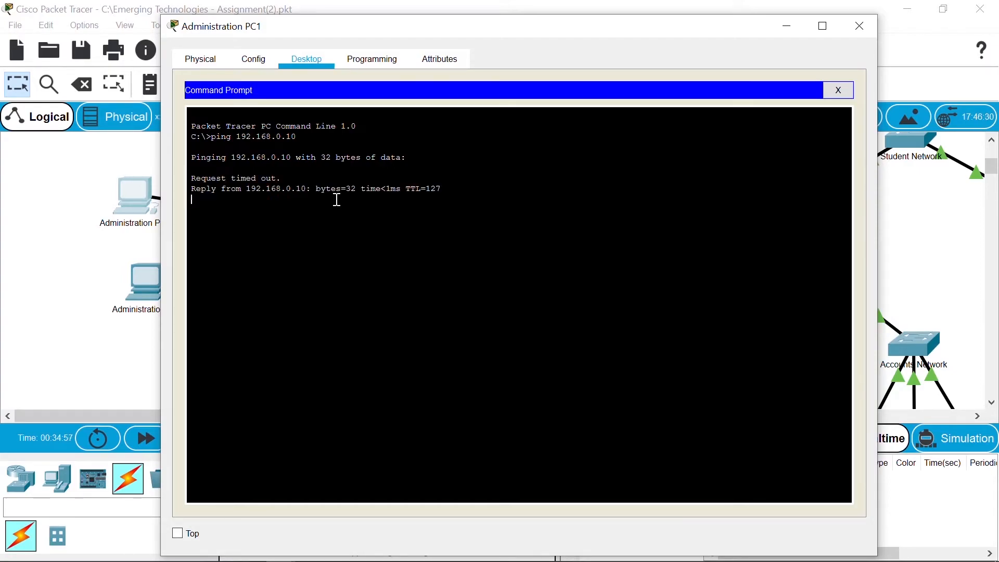
{"action": "key", "text": "Up"}
{"action": "key", "text": "BackSpace"}
{"action": "key", "text": "BackSpace"}
{"action": "type", "text": "20"}
{"action": "key", "text": "Return"}
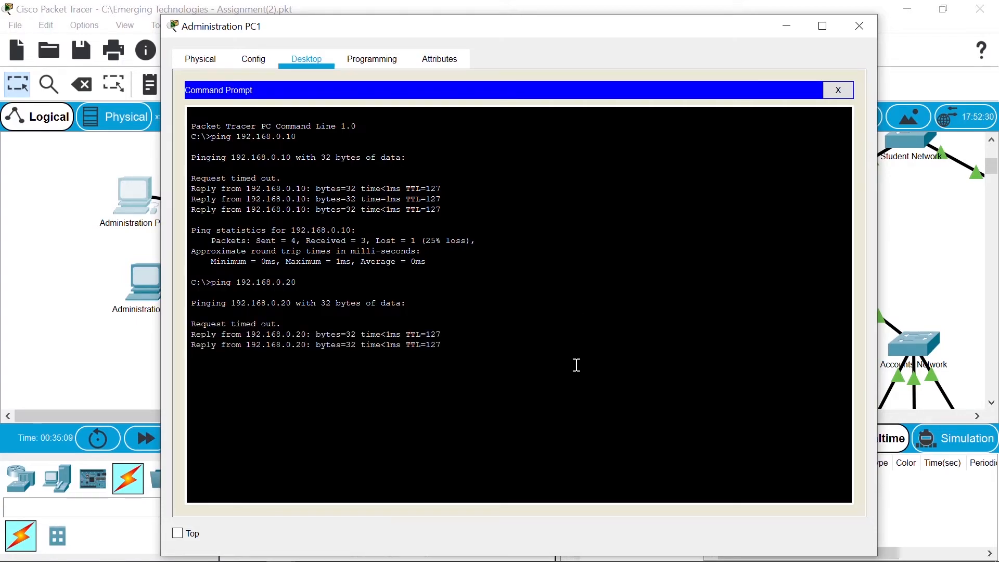
{"action": "key", "text": "Up"}
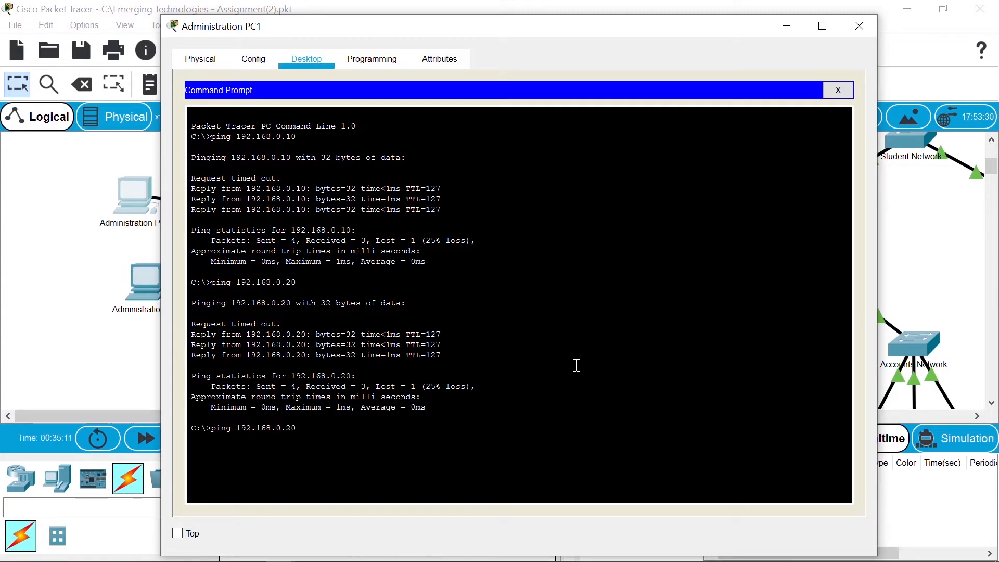
{"action": "key", "text": "BackSpace"}
{"action": "type", "text": "3"}
{"action": "key", "text": "Return"}
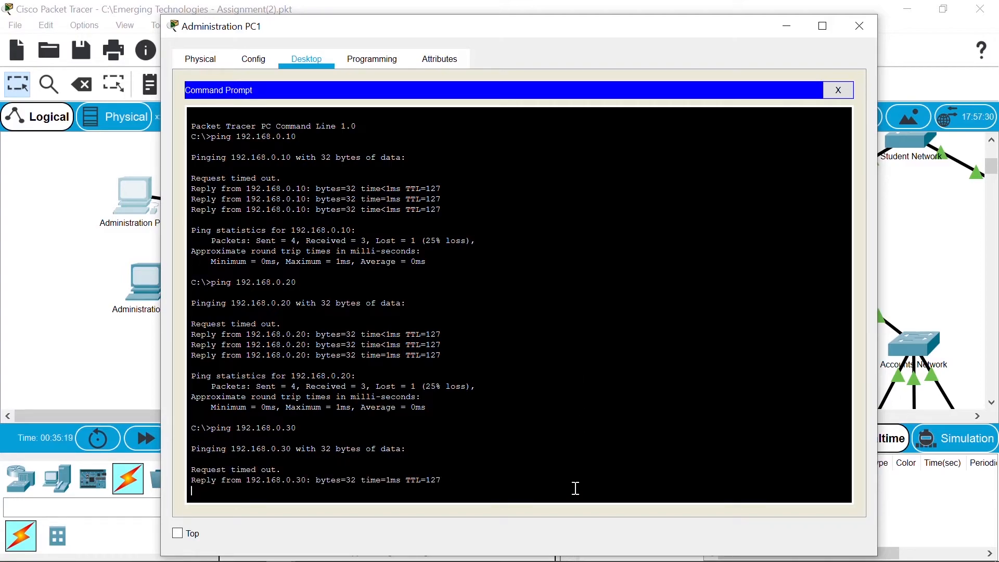
{"action": "key", "text": "Up"}
{"action": "key", "text": "BackSpace"}
{"action": "key", "text": "BackSpace"}
{"action": "type", "text": "5"}
{"action": "key", "text": "Return"}
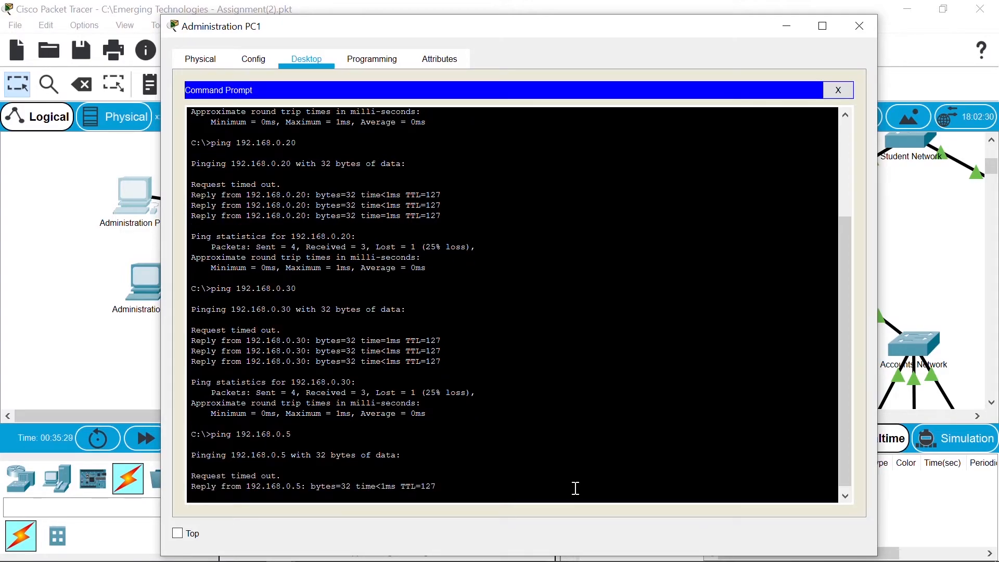
Step: Ping the Accounts hosts 192.168.2.10, 192.168.2.20 and 192.168.2.30
{"action": "key", "text": "Up"}
{"action": "key", "text": "BackSpace"}
{"action": "type", "text": "10"}
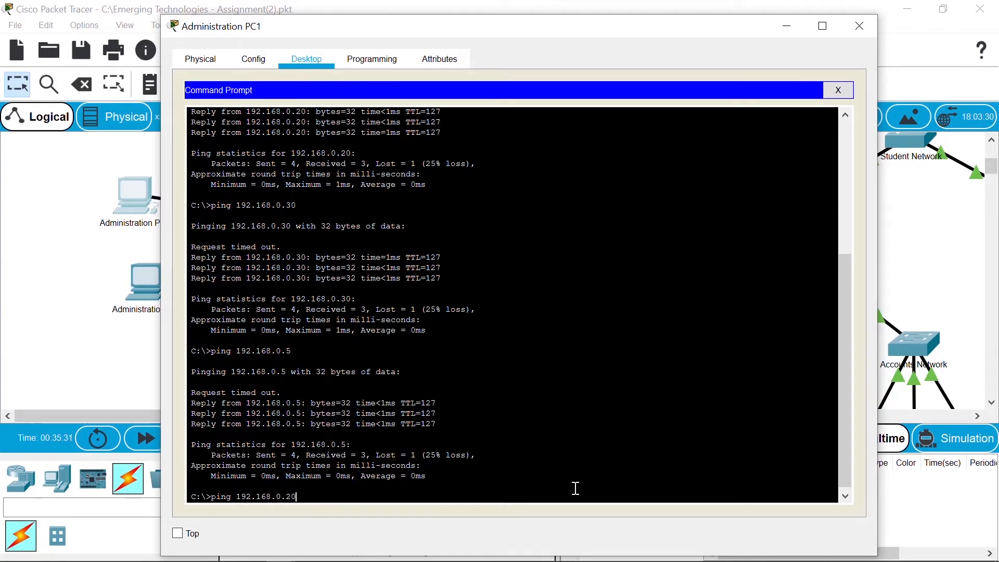
{"action": "key", "text": "Left"}
{"action": "key", "text": "Left"}
{"action": "key", "text": "Left"}
{"action": "key", "text": "BackSpace"}
{"action": "type", "text": "2"}
{"action": "key", "text": "Return"}
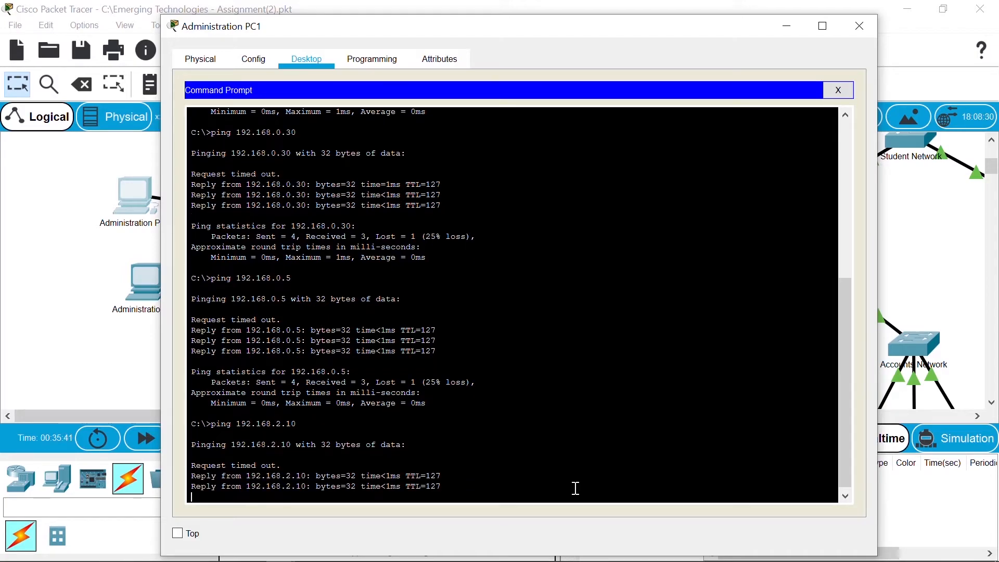
{"action": "key", "text": "Up"}
{"action": "key", "text": "BackSpace"}
{"action": "key", "text": "BackSpace"}
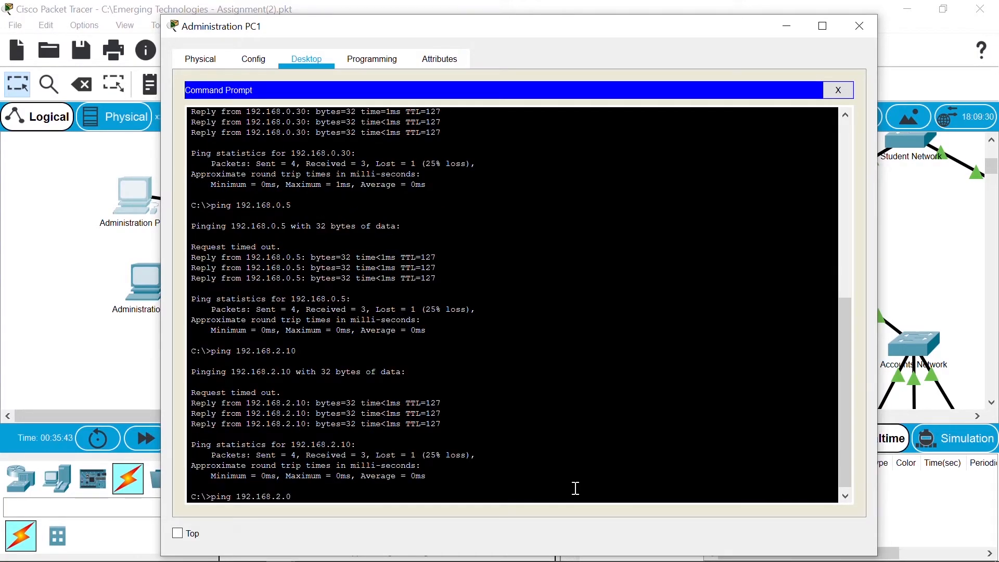
{"action": "type", "text": "20"}
{"action": "key", "text": "Return"}
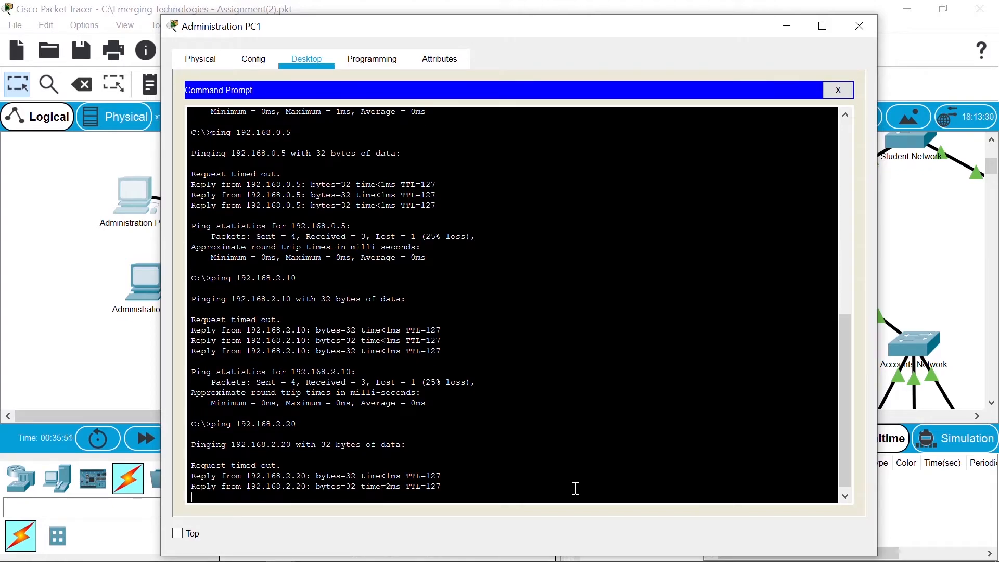
{"action": "key", "text": "Up"}
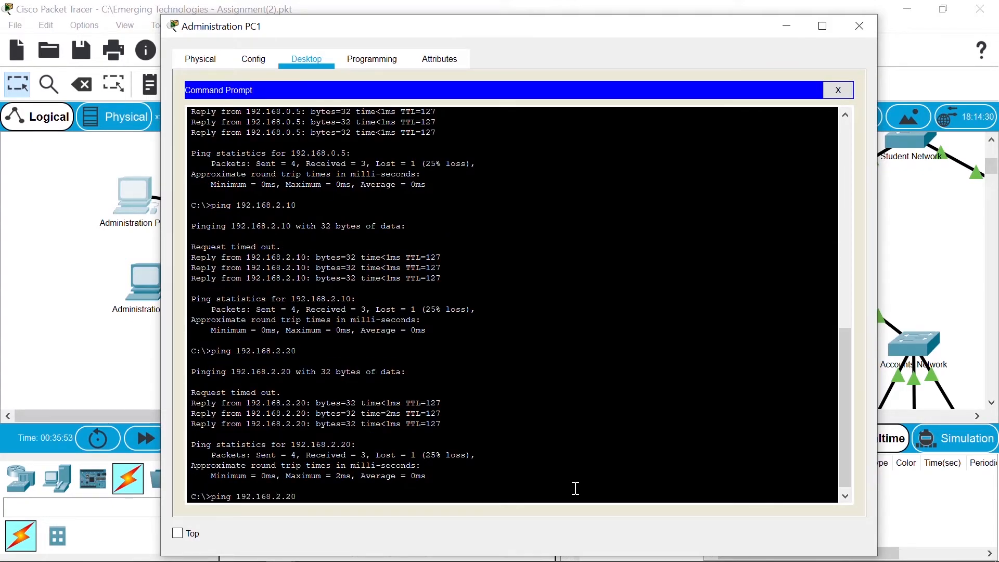
{"action": "key", "text": "BackSpace"}
{"action": "key", "text": "BackSpace"}
{"action": "type", "text": "30"}
{"action": "key", "text": "Return"}
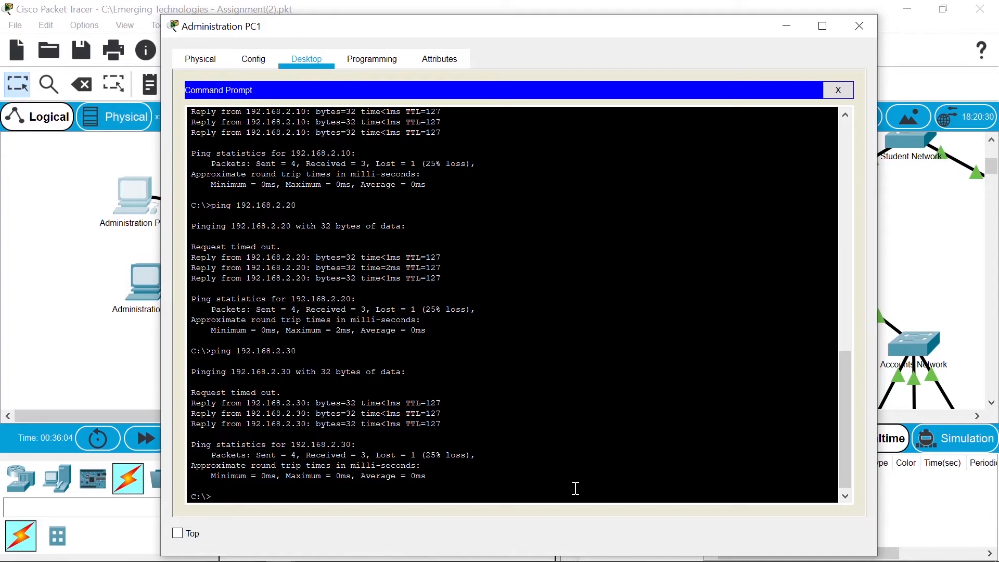
Step: Ping the Lecturer host 192.168.3.10
{"action": "key", "text": "Up"}
{"action": "key", "text": "Left"}
{"action": "key", "text": "Left"}
{"action": "key", "text": "Left"}
{"action": "key", "text": "BackSpace"}
{"action": "type", "text": "3"}
{"action": "key", "text": "BackSpace"}
{"action": "type", "text": "1"}
{"action": "key", "text": "Return"}
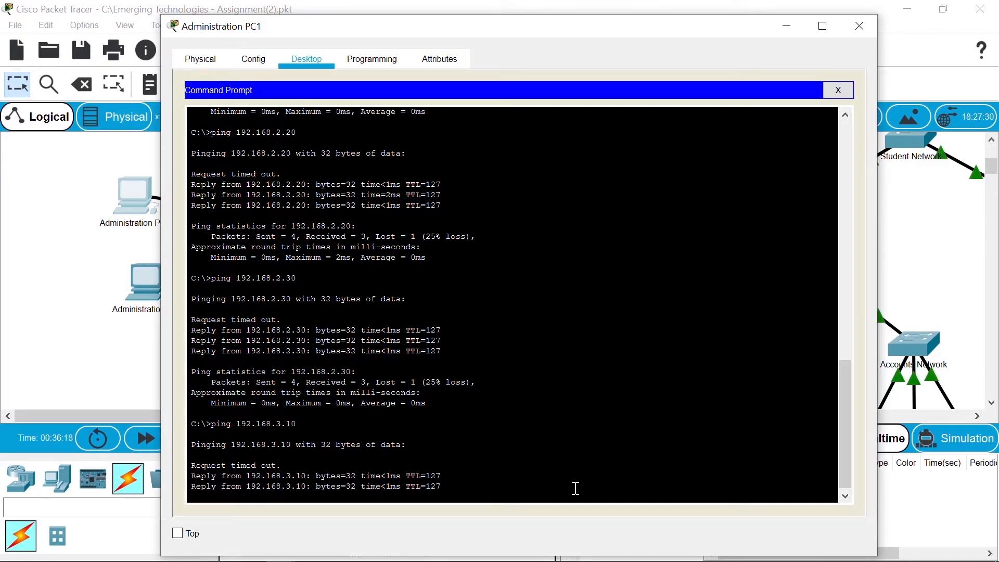
Step: Ping the Lecturer hosts 192.168.3.30 and 192.168.3.20
{"action": "key", "text": "Up"}
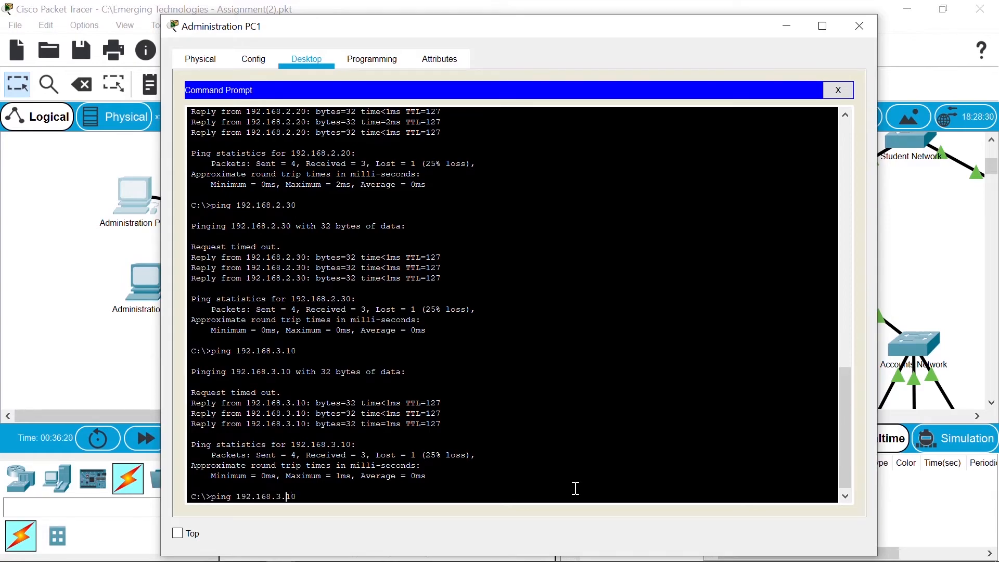
{"action": "key", "text": "BackSpace"}
{"action": "type", "text": "3"}
{"action": "key", "text": "Return"}
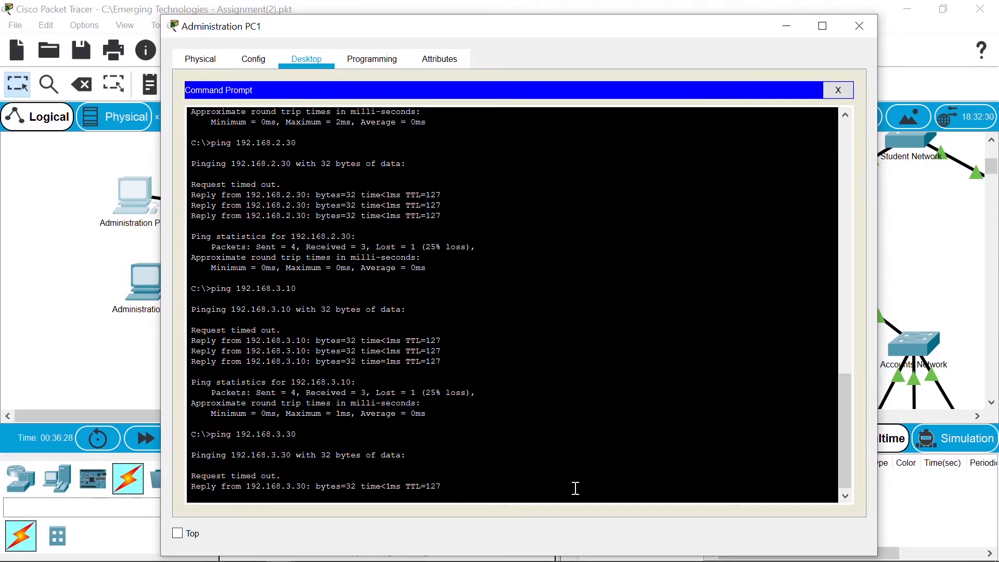
{"action": "key", "text": "Up"}
{"action": "key", "text": "BackSpace"}
{"action": "key", "text": "BackSpace"}
{"action": "type", "text": "20"}
{"action": "key", "text": "Return"}
Step: Ping Student hosts 192.168.4.10, 4.20 and 4.30, then return to the topology
{"action": "key", "text": "Up"}
{"action": "key", "text": "BackSpace"}
{"action": "key", "text": "BackSpace"}
{"action": "key", "text": "BackSpace"}
{"action": "key", "text": "BackSpace"}
{"action": "type", "text": "4.10"}
{"action": "key", "text": "Return"}
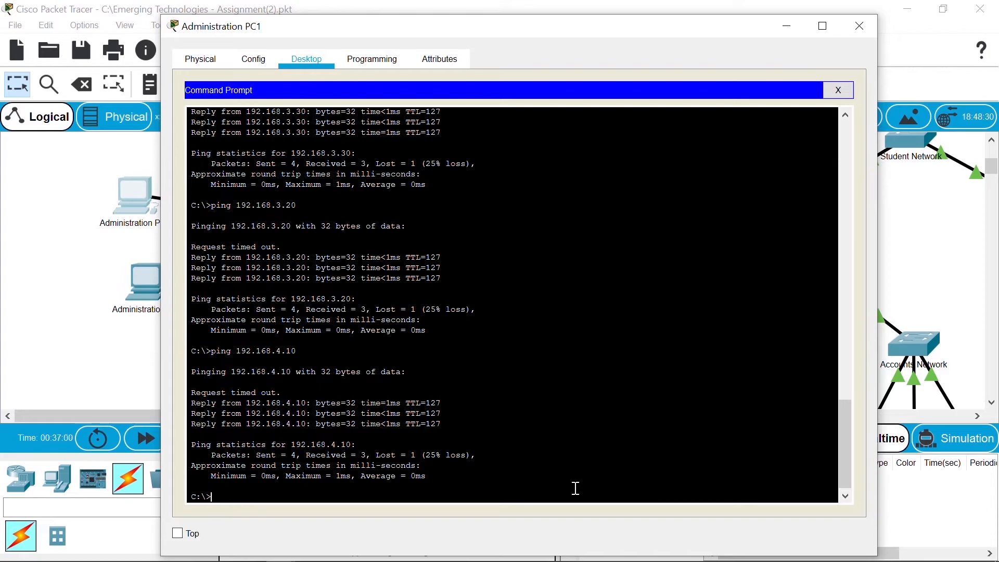
{"action": "key", "text": "Up"}
{"action": "key", "text": "BackSpace"}
{"action": "key", "text": "BackSpace"}
{"action": "type", "text": "20"}
{"action": "key", "text": "Return"}
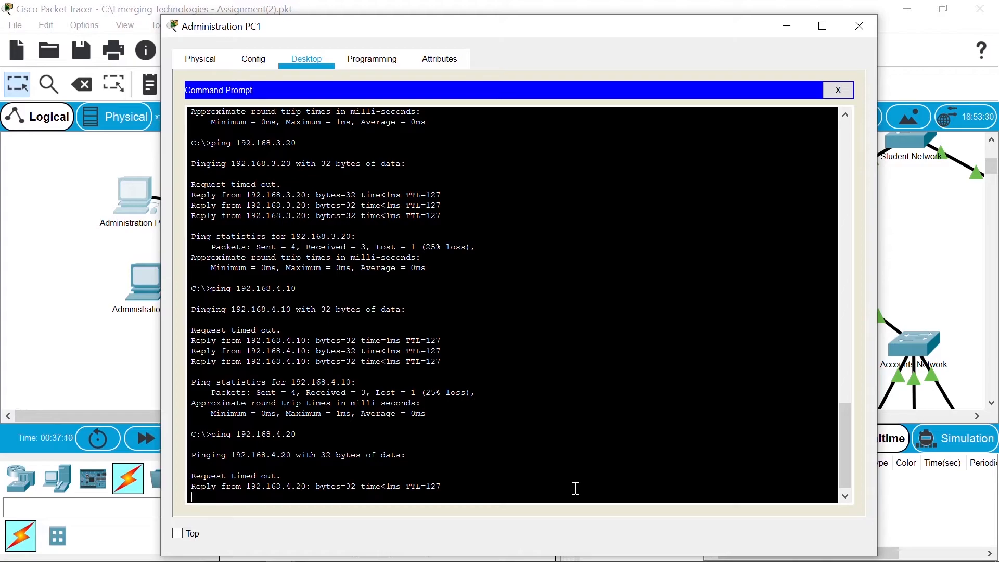
{"action": "type", "text": "ping 192.168.4.30"}
{"action": "key", "text": "Return"}
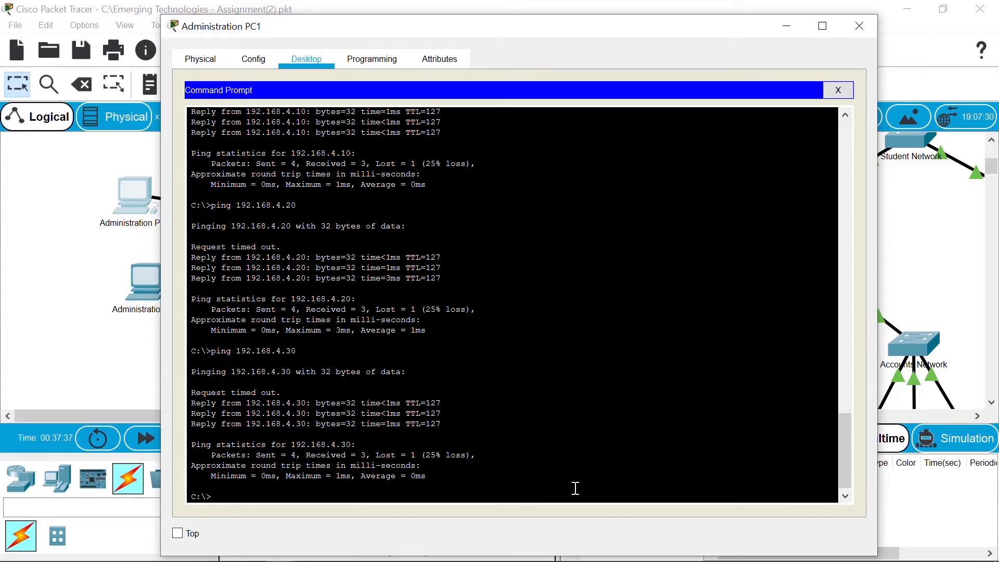
{"action": "left_click", "coordinate": [88, 371]}
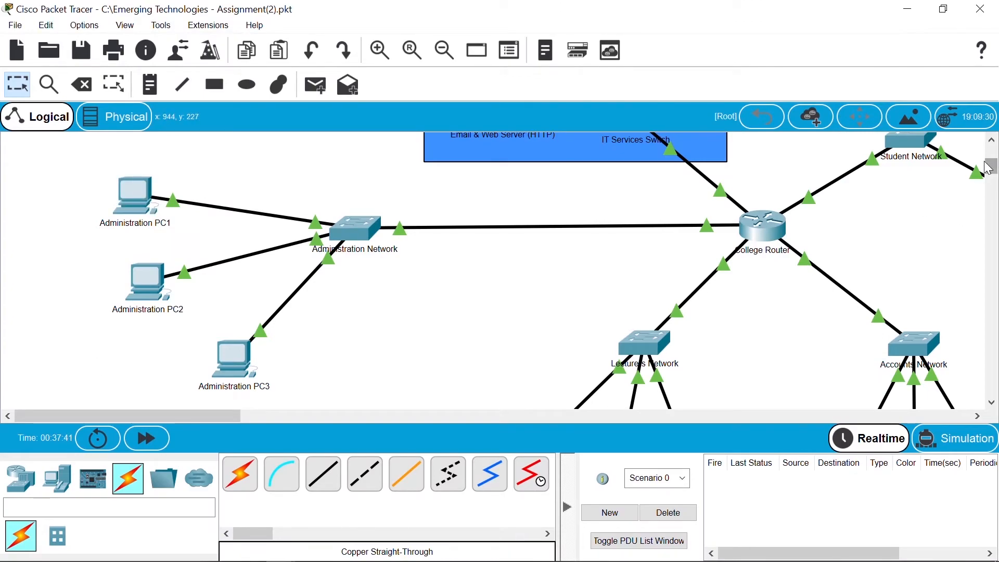
Step: Open Lecturers PC1's command prompt and ping 192.168.0.10
{"action": "left_click_drag", "start_coordinate": [990, 164], "coordinate": [993, 181]}
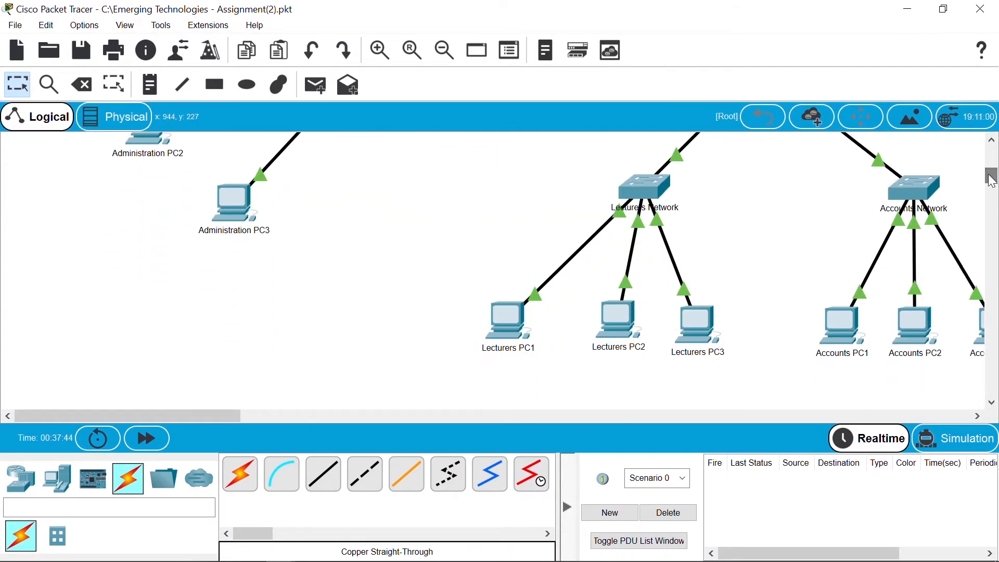
{"action": "left_click", "coordinate": [511, 317]}
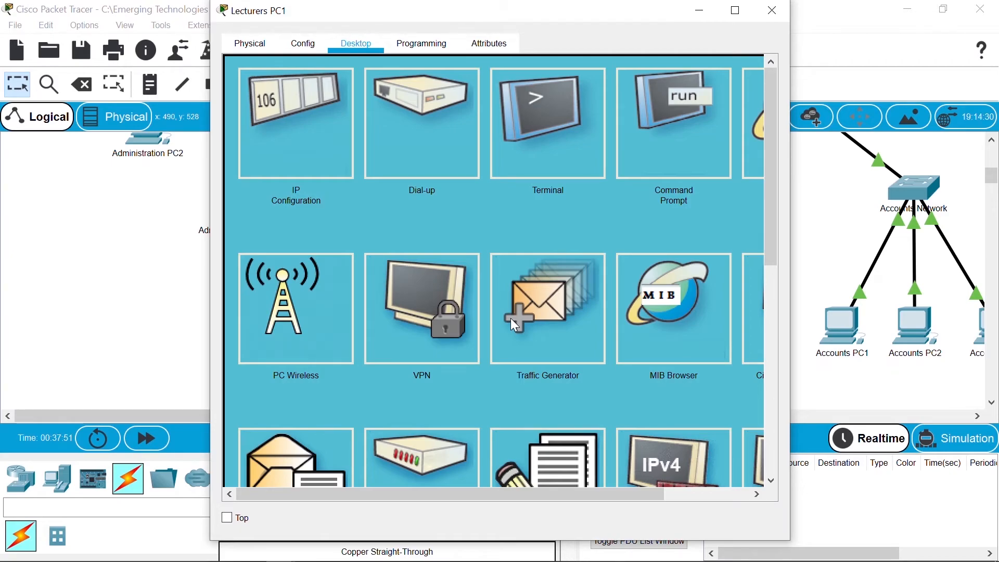
{"action": "left_click", "coordinate": [696, 140]}
{"action": "type", "text": "ping 192.168.0.10"}
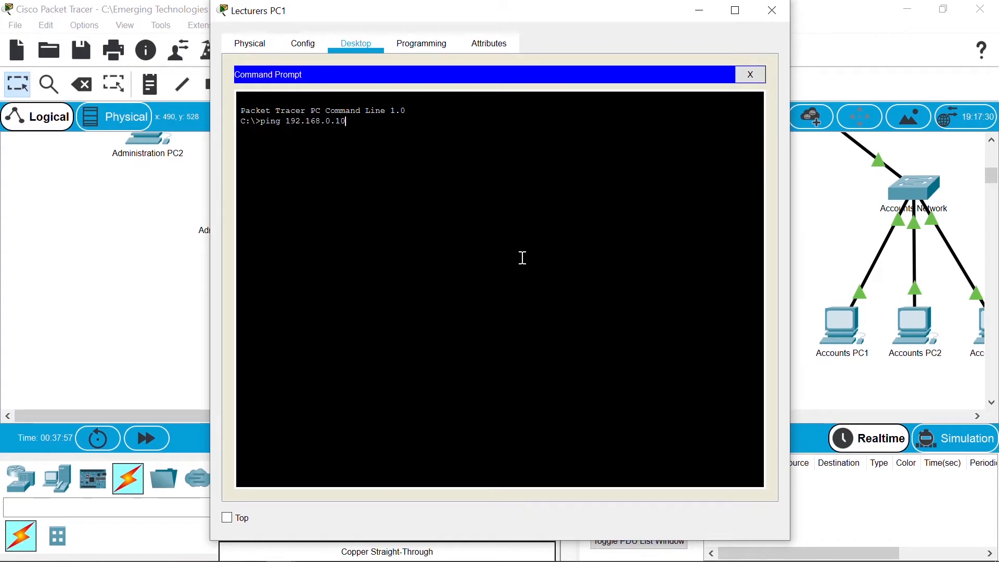
{"action": "key", "text": "Return"}
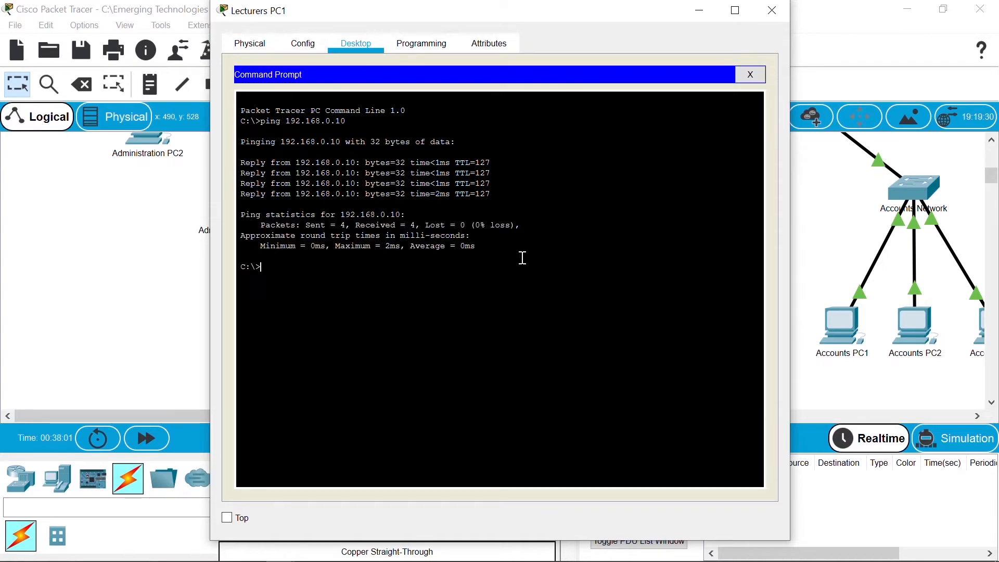
Step: Ping 192.168.0.20, 192.168.0.30 and the server 192.168.0.5
{"action": "key", "text": "Up"}
{"action": "key", "text": "BackSpace"}
{"action": "key", "text": "BackSpace"}
{"action": "type", "text": "20"}
{"action": "key", "text": "Return"}
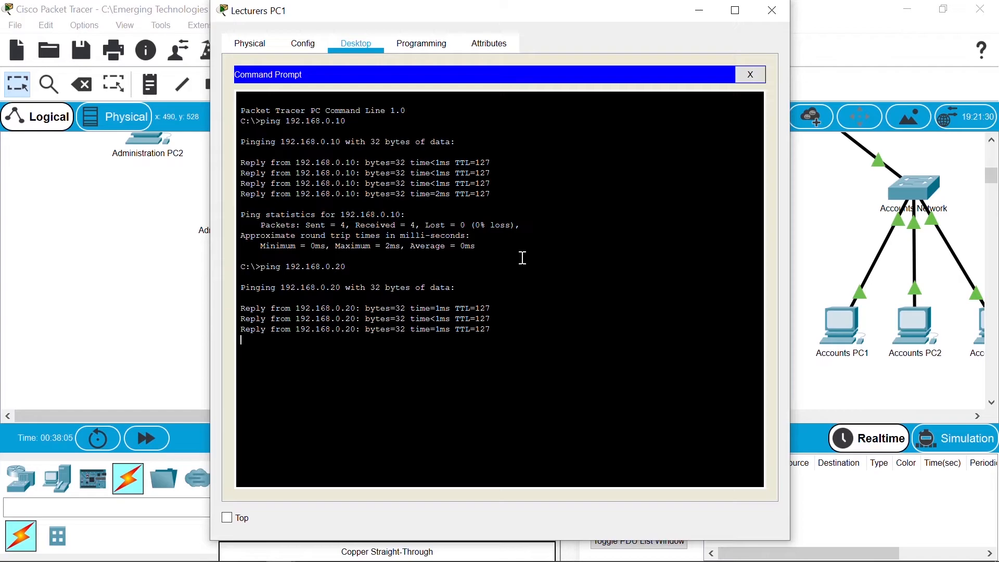
{"action": "key", "text": "Up"}
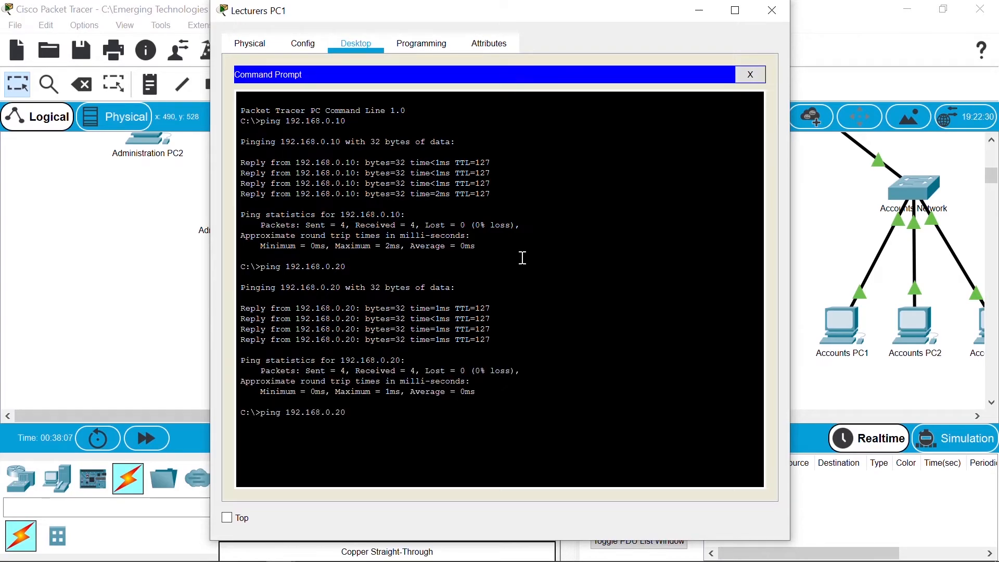
{"action": "key", "text": "BackSpace"}
{"action": "key", "text": "BackSpace"}
{"action": "type", "text": "30"}
{"action": "key", "text": "Return"}
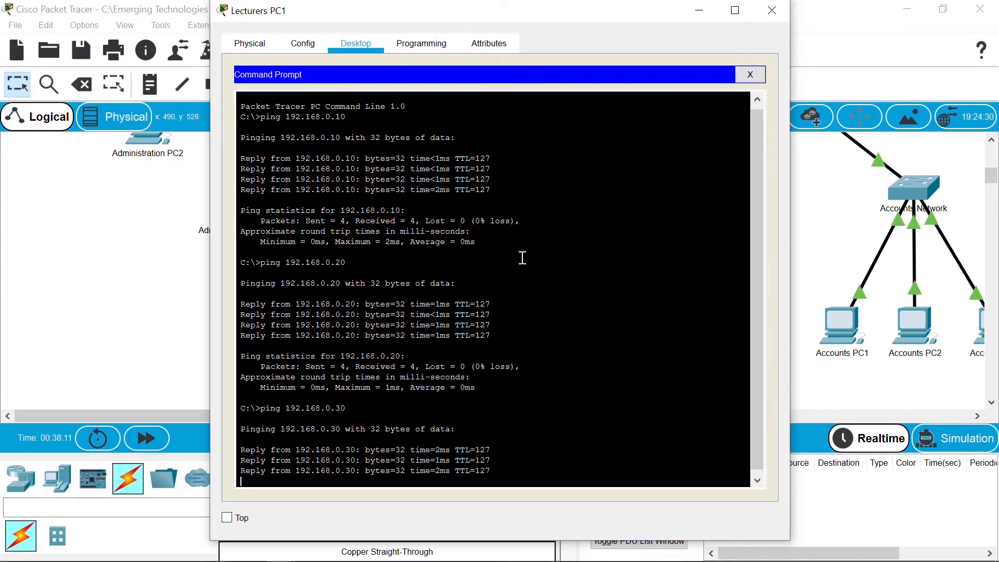
{"action": "key", "text": "Up"}
{"action": "key", "text": "BackSpace"}
{"action": "key", "text": "BackSpace"}
{"action": "type", "text": "5"}
{"action": "key", "text": "Return"}
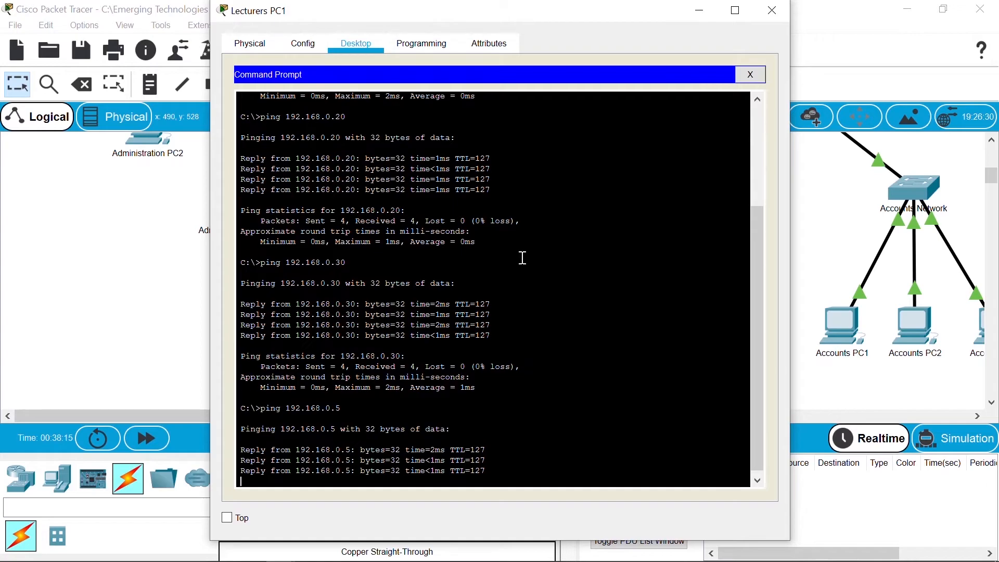
Step: Ping the IT host 192.168.1.10
{"action": "type", "text": "ping 192.168.0.30"}
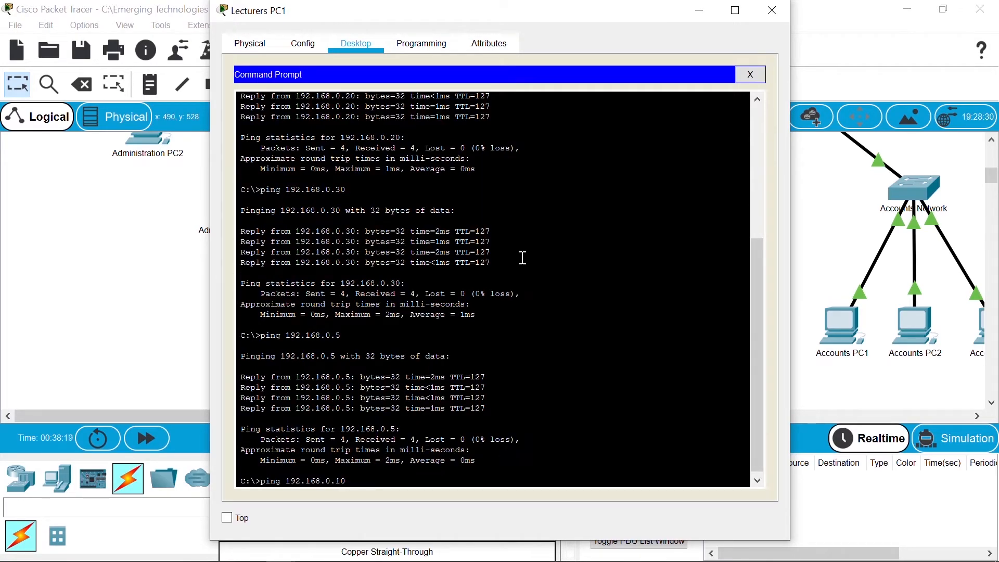
{"action": "key", "text": "Left"}
{"action": "key", "text": "Left"}
{"action": "key", "text": "Left"}
{"action": "key", "text": "BackSpace"}
{"action": "type", "text": "1"}
{"action": "key", "text": "Return"}
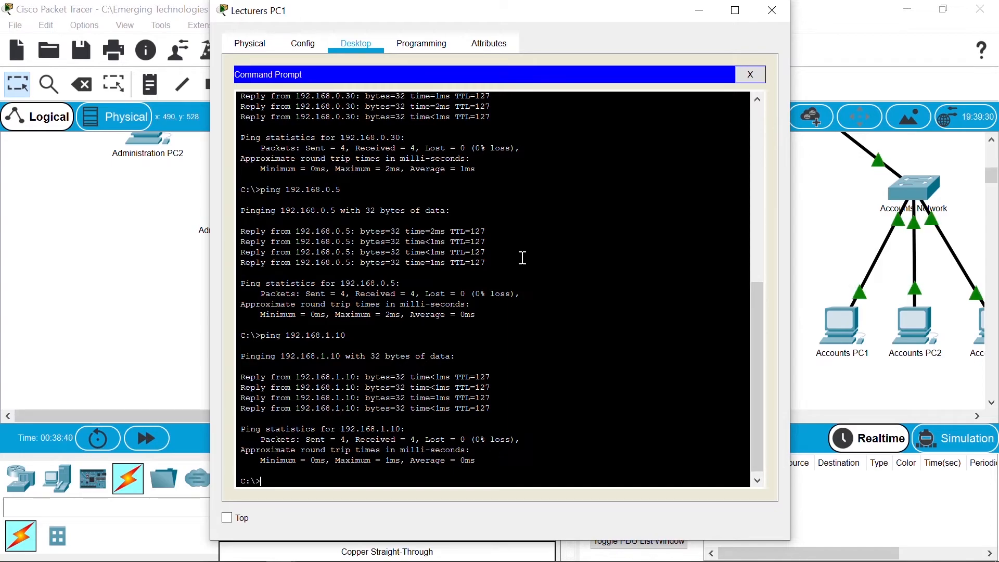
Step: Ping 192.168.1.20 and 192.168.1.30 from Lecturers PC1
{"action": "key", "text": "Up"}
{"action": "key", "text": "Left"}
{"action": "key", "text": "Left"}
{"action": "key", "text": "BackSpace"}
{"action": "type", "text": "2"}
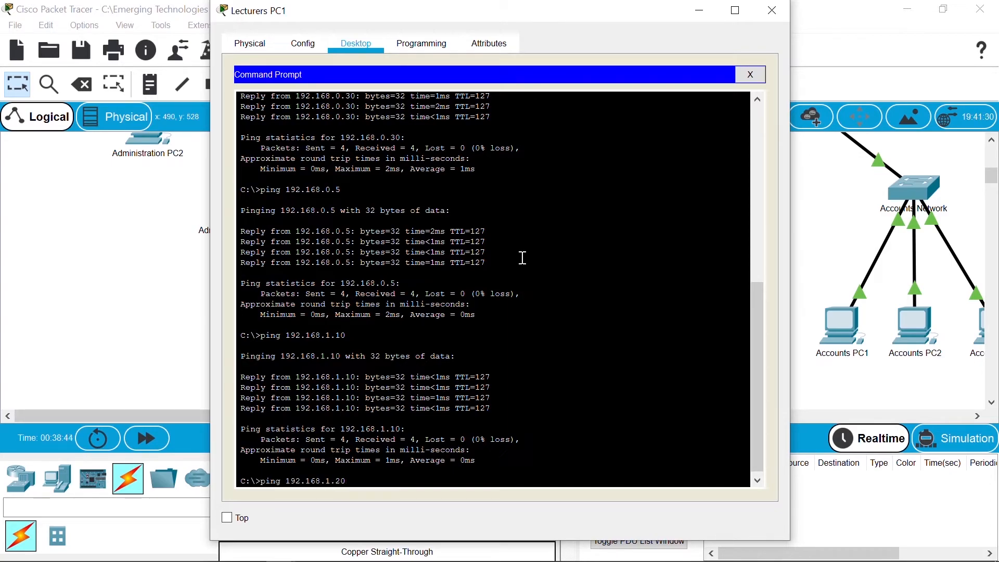
{"action": "key", "text": "Return"}
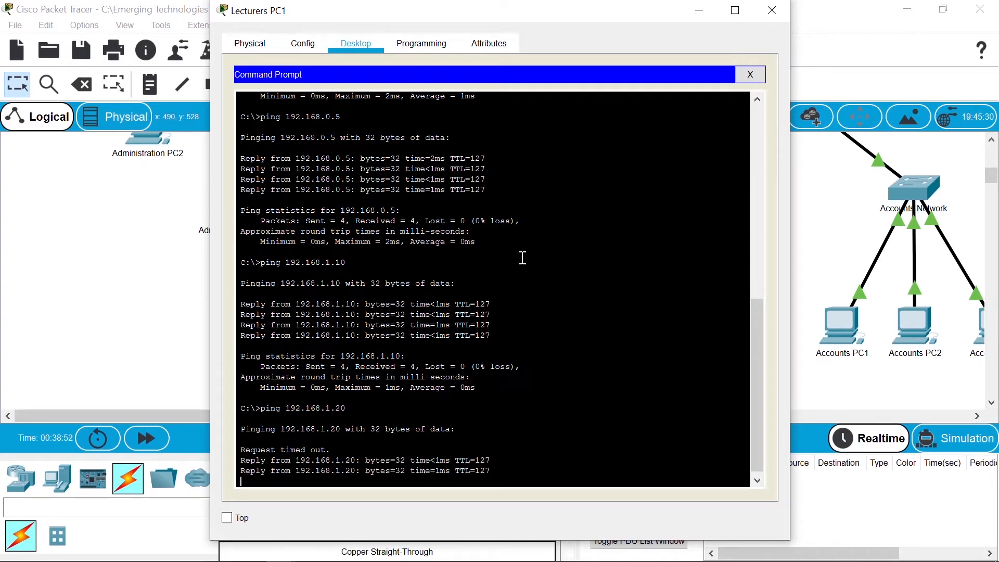
{"action": "key", "text": "Up"}
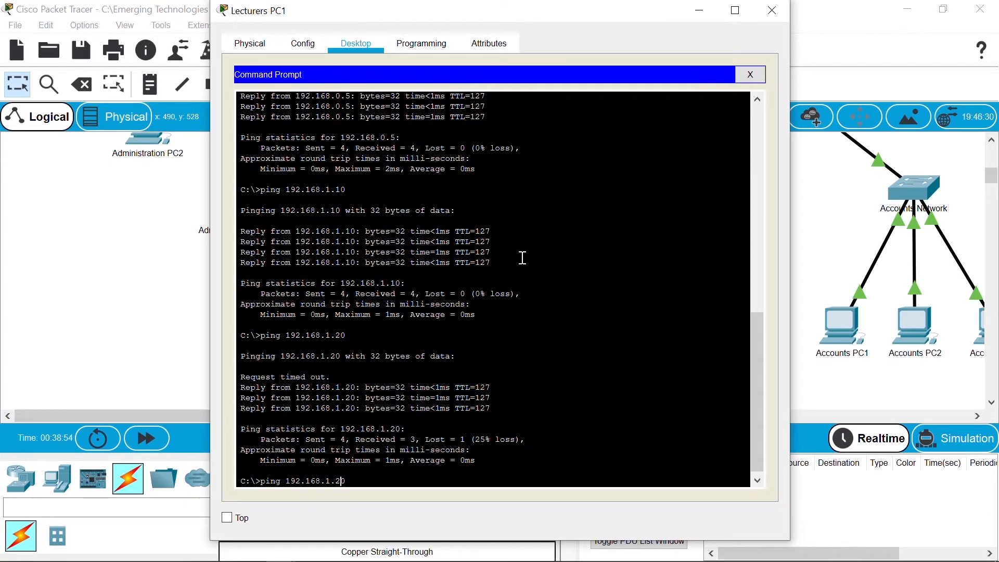
{"action": "key", "text": "BackSpace"}
{"action": "key", "text": "BackSpace"}
{"action": "type", "text": "30"}
{"action": "key", "text": "Return"}
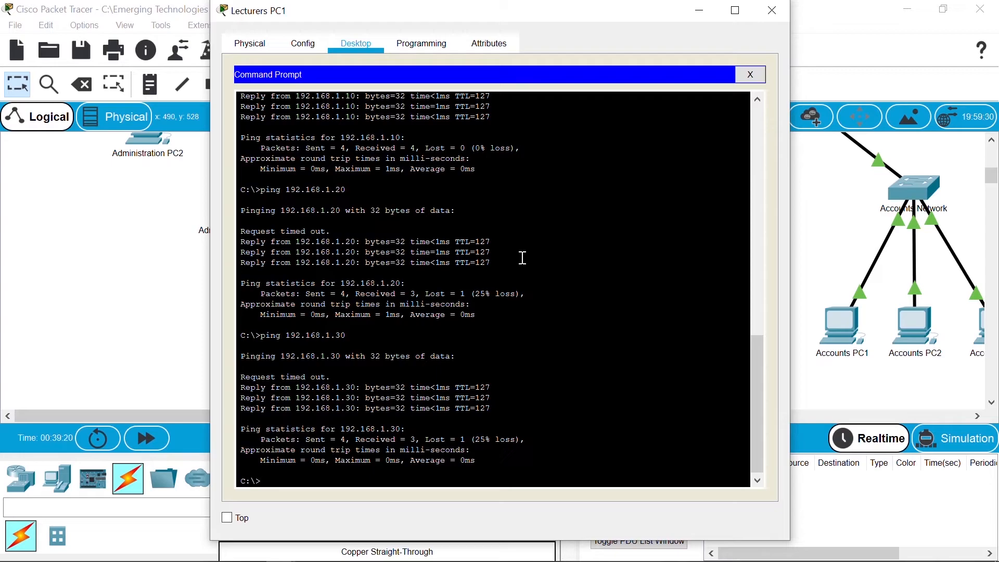
Step: Ping Accounts hosts 192.168.2.10, 2.20 and 2.30, then bring the topology forward
{"action": "key", "text": "Up"}
{"action": "key", "text": "Left"}
{"action": "key", "text": "Left"}
{"action": "key", "text": "Left"}
{"action": "key", "text": "BackSpace"}
{"action": "type", "text": "2"}
{"action": "key", "text": "BackSpace"}
{"action": "type", "text": "1"}
{"action": "key", "text": "Return"}
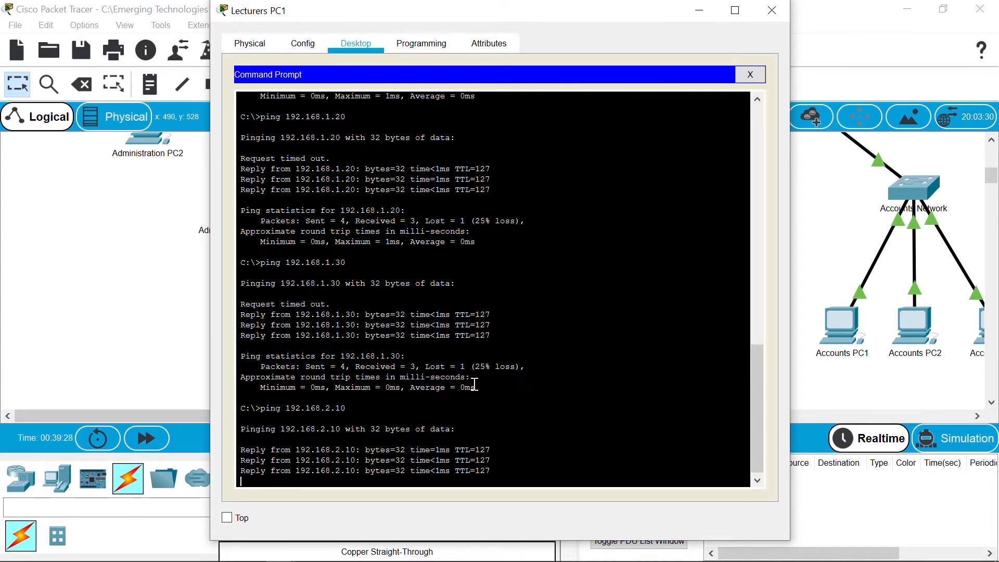
{"action": "key", "text": "Up"}
{"action": "key", "text": "Left"}
{"action": "key", "text": "BackSpace"}
{"action": "type", "text": "2"}
{"action": "key", "text": "Return"}
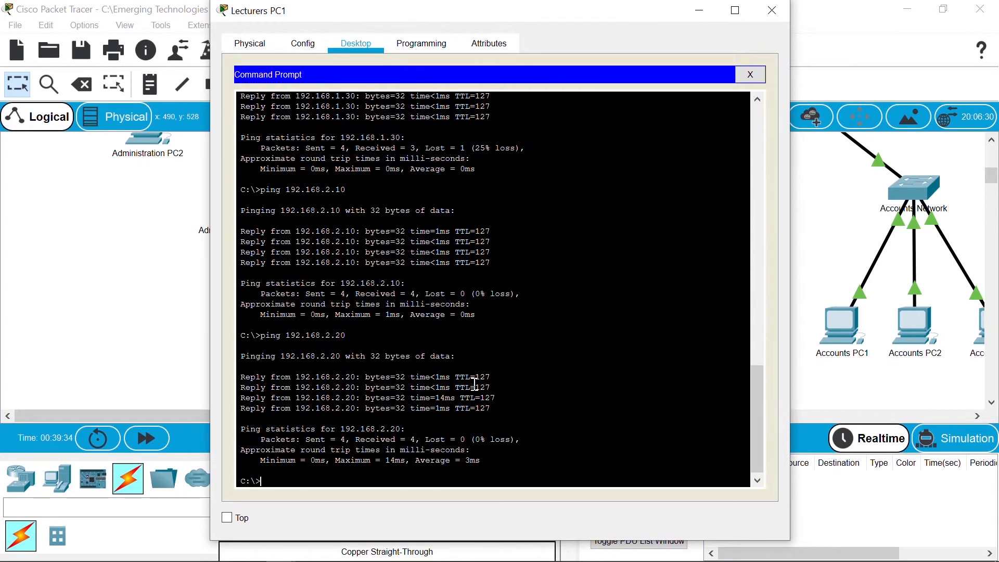
{"action": "key", "text": "Up"}
{"action": "key", "text": "BackSpace"}
{"action": "type", "text": "3"}
{"action": "key", "text": "Return"}
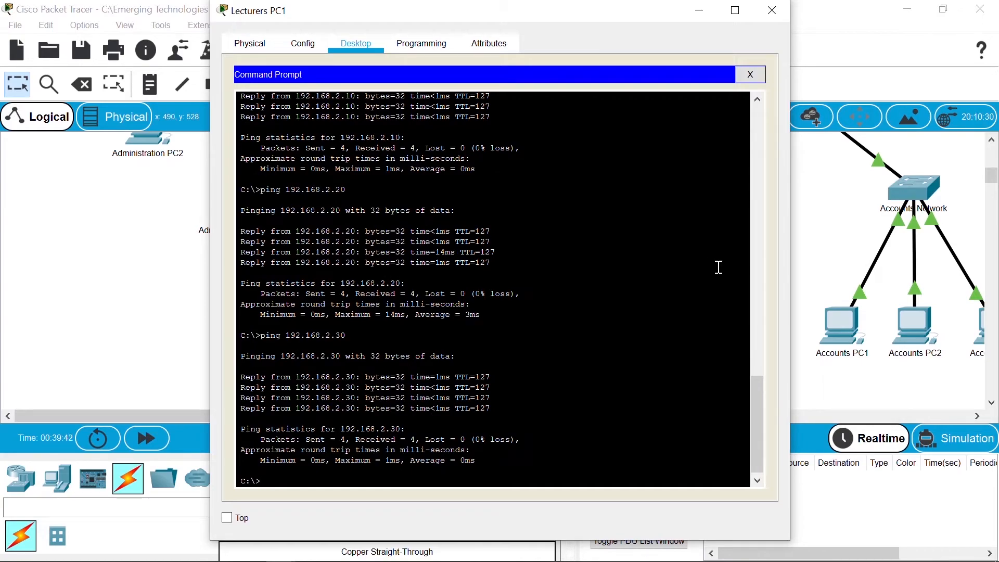
{"action": "left_click", "coordinate": [807, 252]}
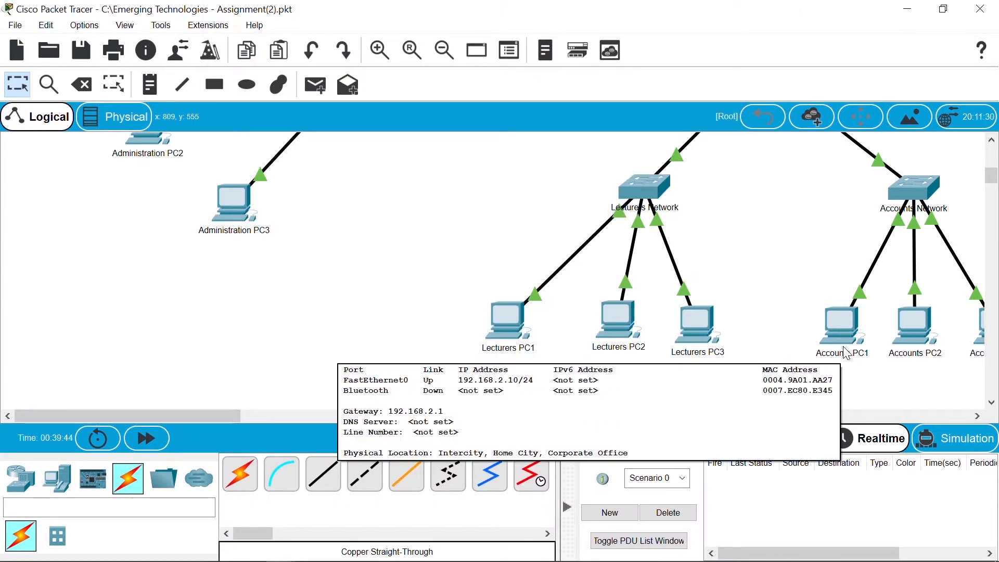
Step: Reopen Lecturers PC1's command prompt and ping 192.168.4.10
{"action": "left_click", "coordinate": [502, 327]}
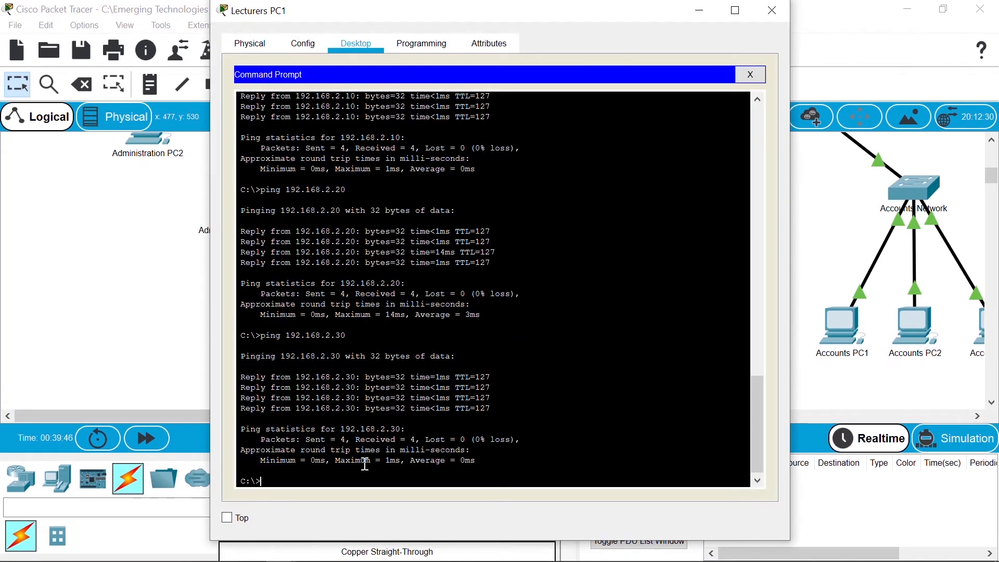
{"action": "key", "text": "Up"}
{"action": "key", "text": "Up"}
{"action": "key", "text": "BackSpace"}
{"action": "key", "text": "BackSpace"}
{"action": "type", "text": "10"}
{"action": "key", "text": "Left"}
{"action": "key", "text": "Left"}
{"action": "key", "text": "Left"}
{"action": "key", "text": "BackSpace"}
{"action": "type", "text": "4"}
{"action": "key", "text": "Return"}
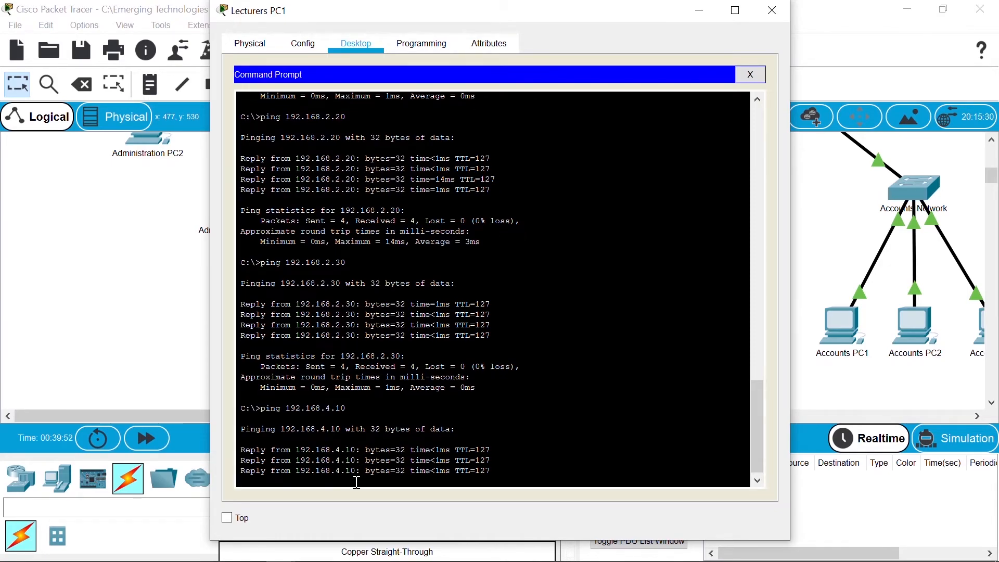
Step: Ping 192.168.4.20 and 192.168.4.30, then return to the topology canvas
{"action": "key", "text": "Up"}
{"action": "key", "text": "BackSpace"}
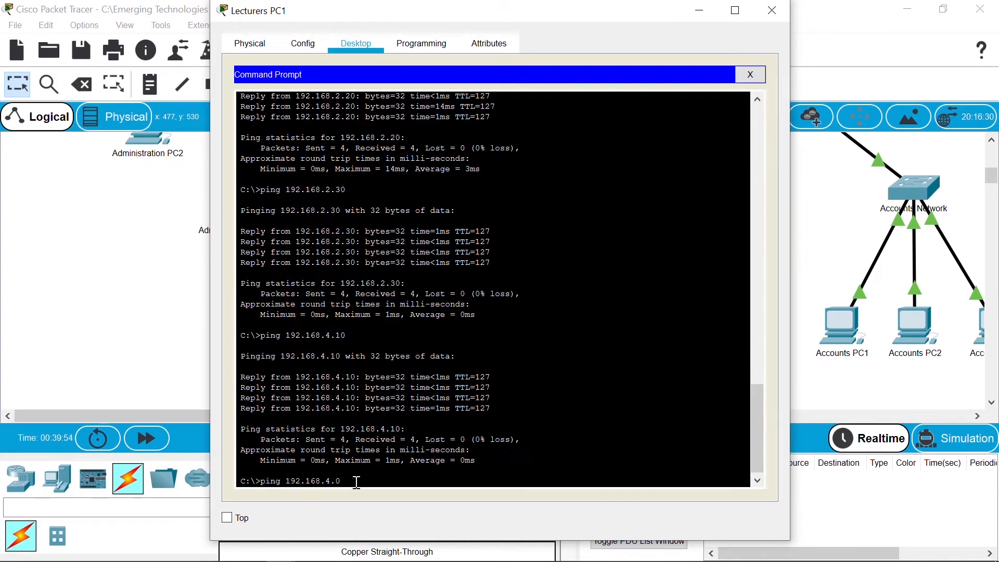
{"action": "type", "text": "2"}
{"action": "key", "text": "Return"}
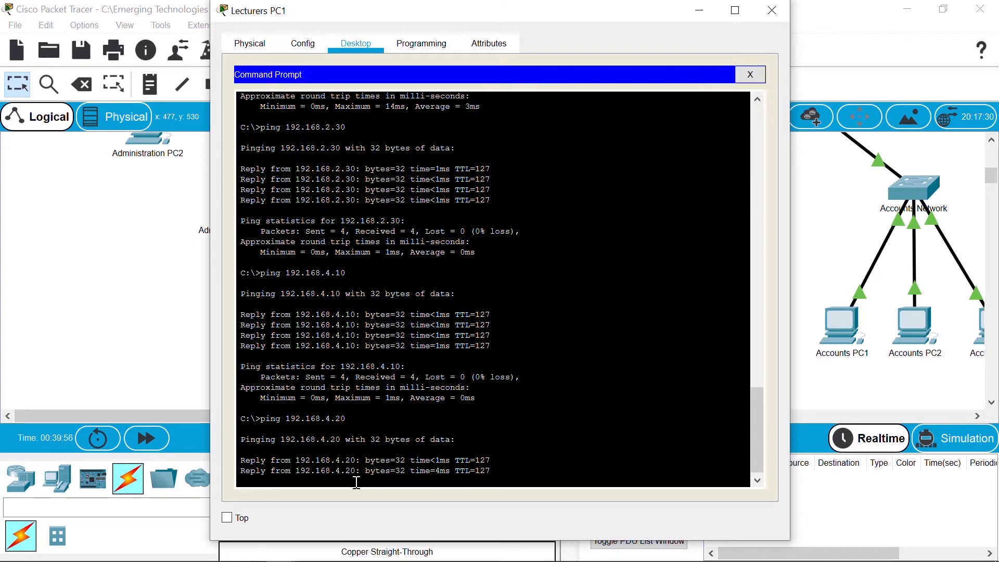
{"action": "key", "text": "Up"}
{"action": "key", "text": "BackSpace"}
{"action": "key", "text": "BackSpace"}
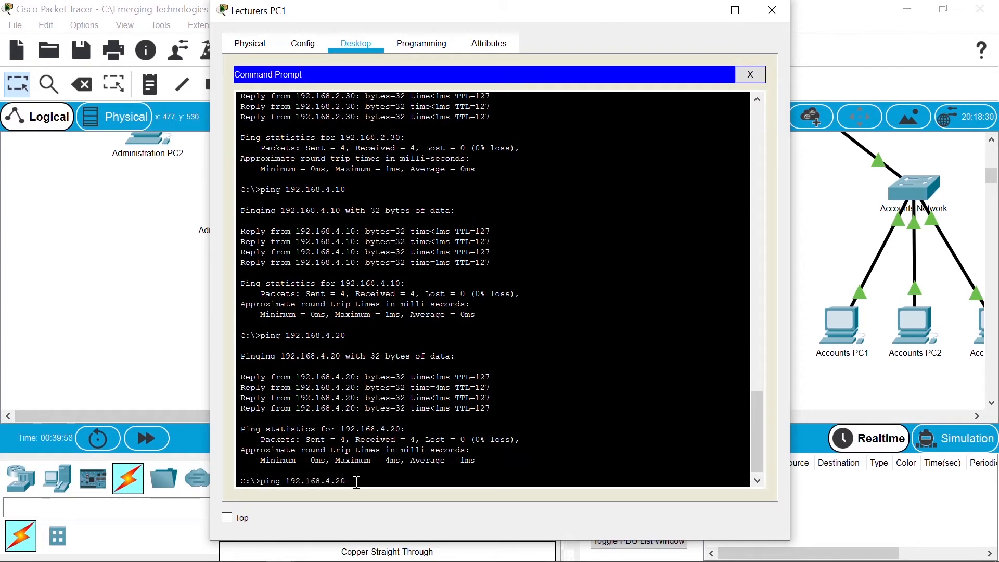
{"action": "type", "text": "30"}
{"action": "key", "text": "Return"}
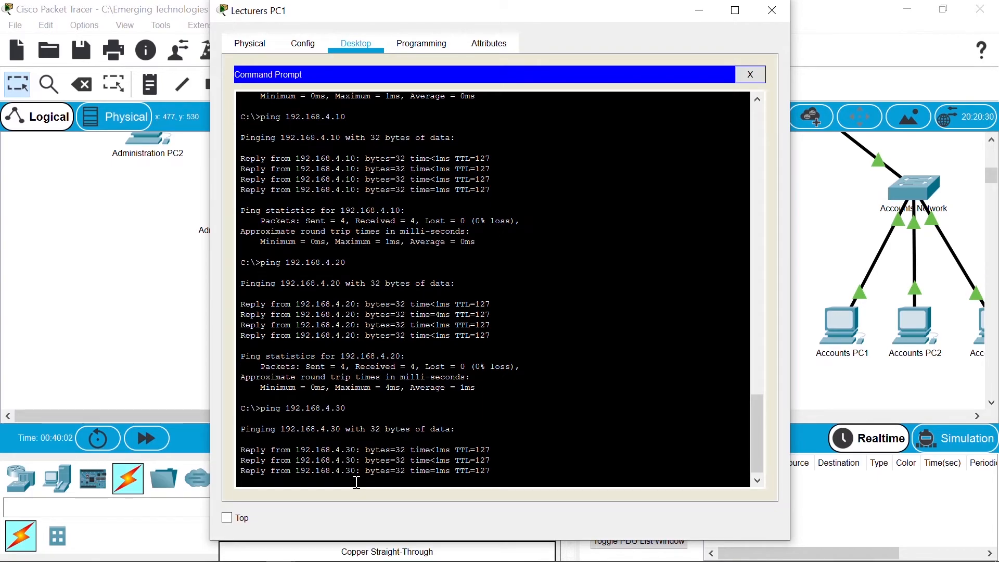
{"action": "left_click", "coordinate": [162, 318]}
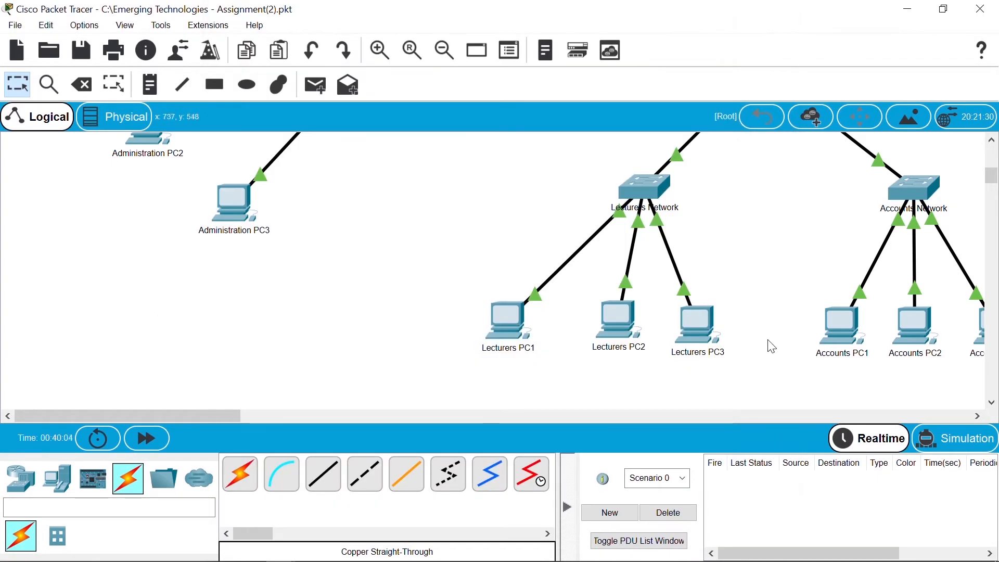
Step: From Accounts PC1's command prompt, ping the IT Services host 192.168.0.10
{"action": "left_click", "coordinate": [836, 332]}
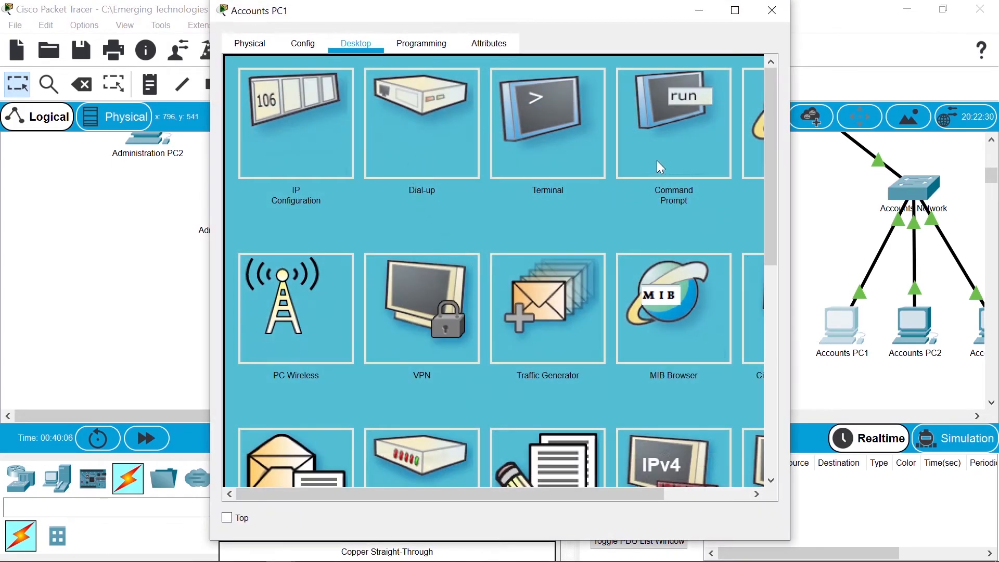
{"action": "left_click", "coordinate": [669, 151]}
{"action": "type", "text": "ping 192.168"}
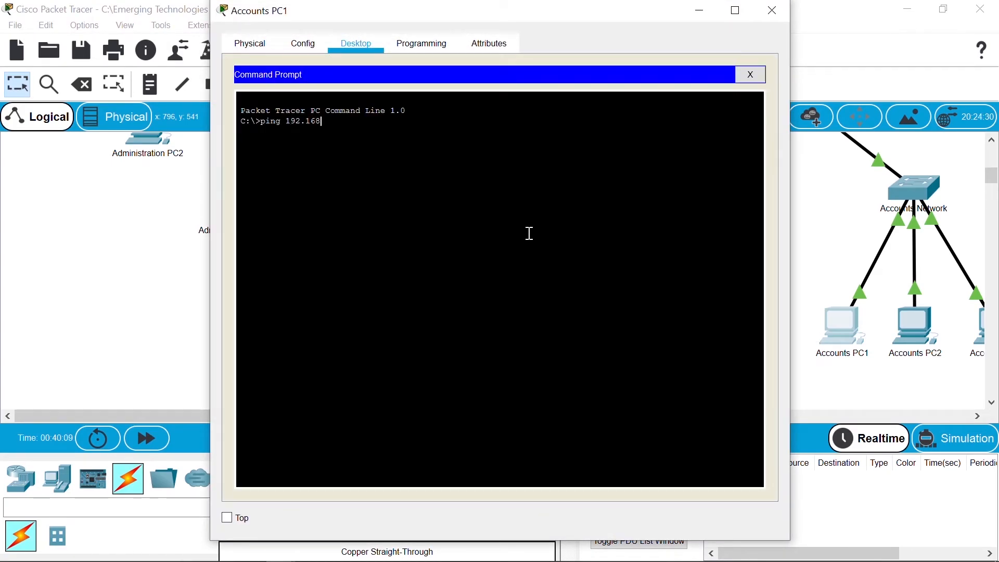
{"action": "type", "text": ".0.10"}
{"action": "key", "text": "Return"}
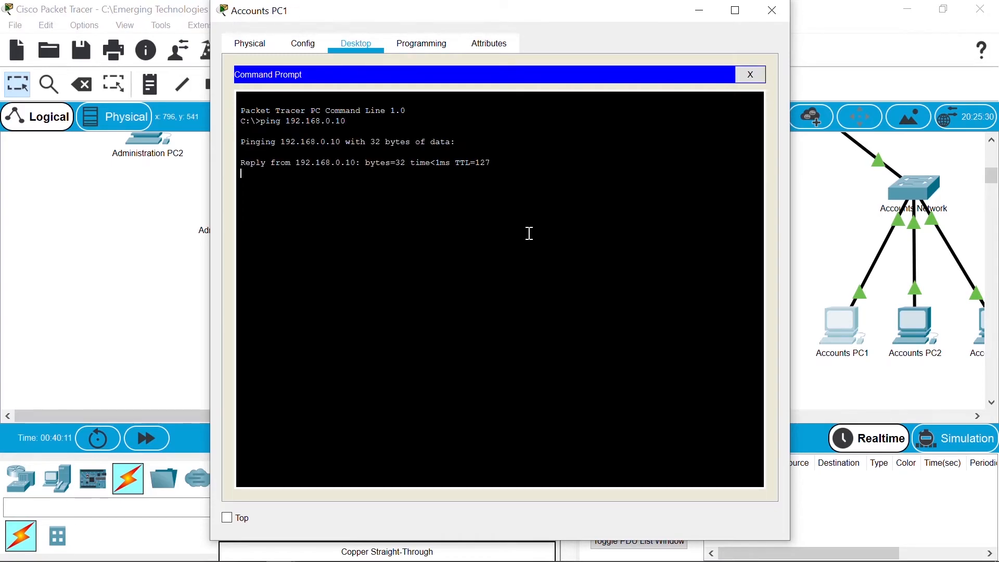
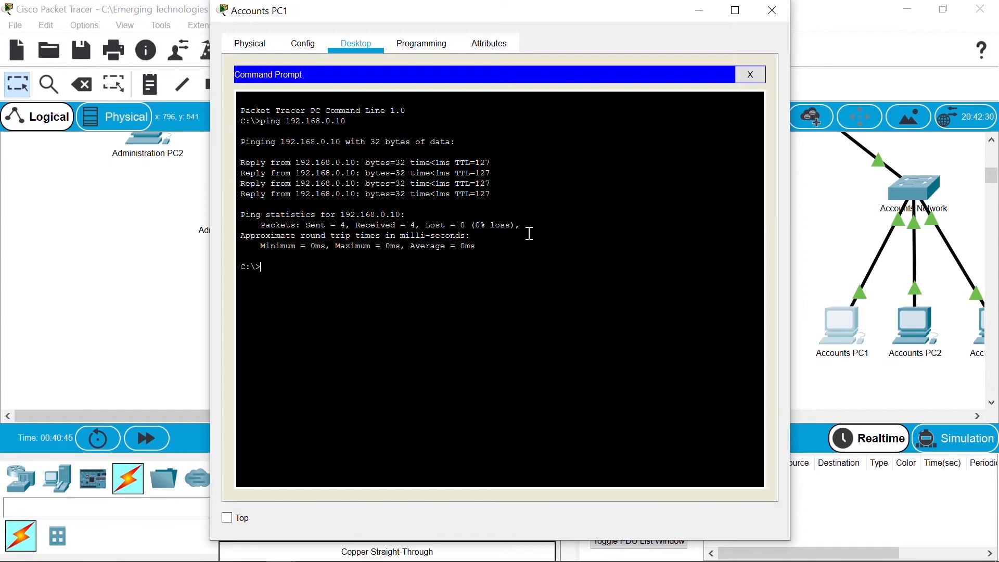
Step: From Accounts PC1, ping 192.168.0.20, 192.168.0.30 and the server 192.168.0.5
{"action": "key", "text": "Up"}
{"action": "key", "text": "BackSpace"}
{"action": "key", "text": "BackSpace"}
{"action": "type", "text": "20"}
{"action": "key", "text": "Return"}
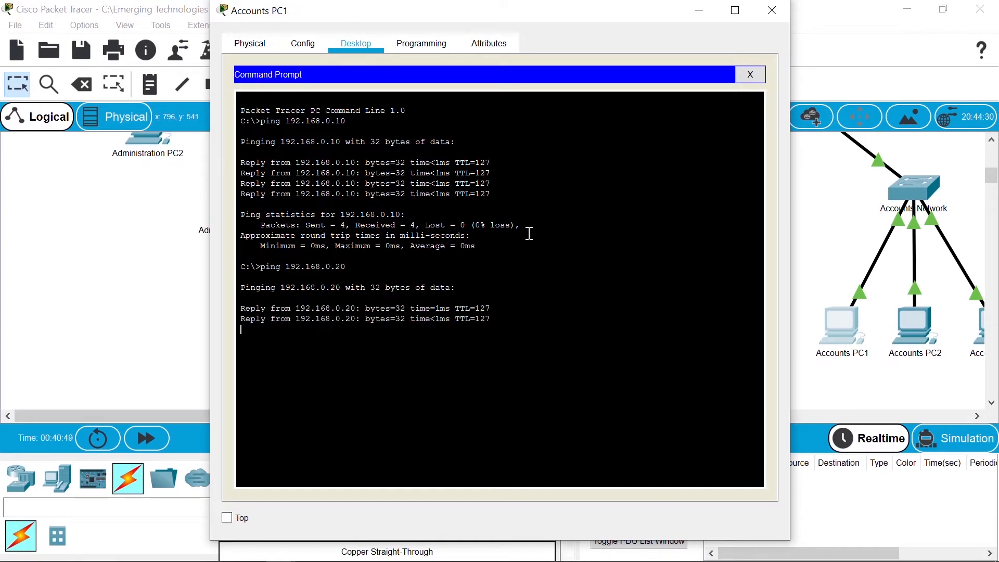
{"action": "key", "text": "Up"}
{"action": "key", "text": "BackSpace"}
{"action": "key", "text": "BackSpace"}
{"action": "type", "text": "30"}
{"action": "key", "text": "Return"}
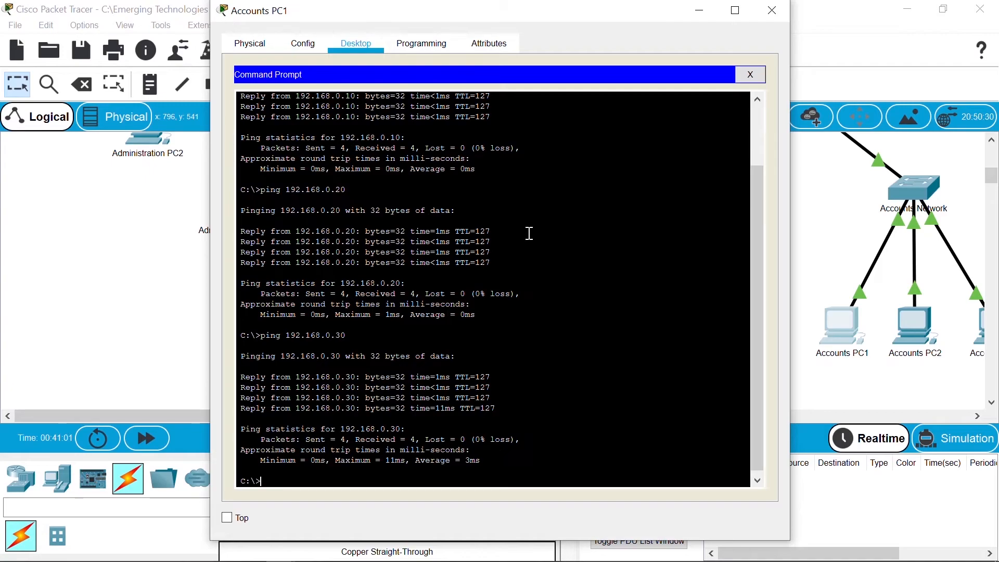
{"action": "type", "text": "ping 192.168.0.5"}
{"action": "key", "text": "Return"}
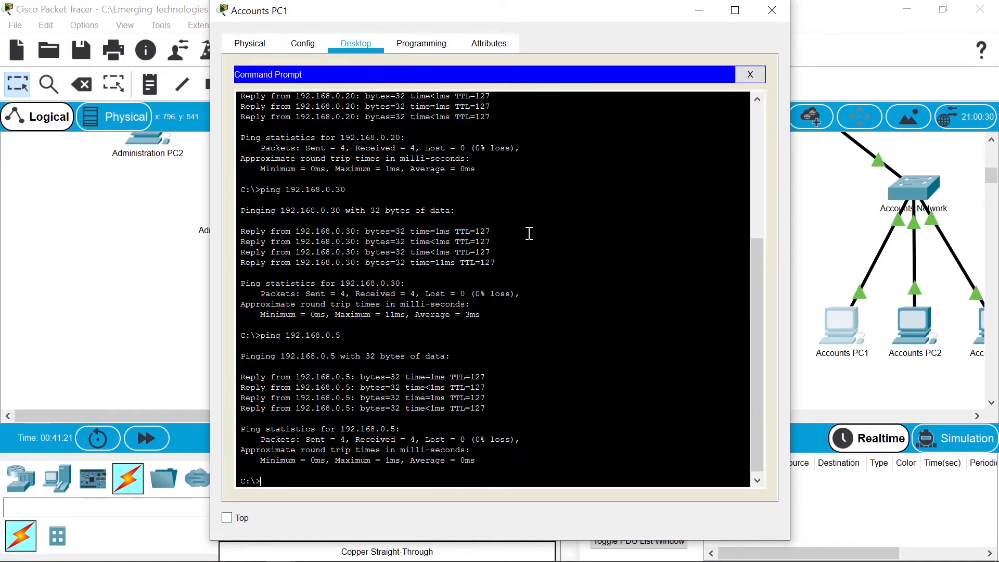
Step: Ping the 192.168.1 hosts 192.168.1.10, .20 and .30
{"action": "type", "text": "ping 192.168.0.20"}
{"action": "key", "text": "BackSpace"}
{"action": "key", "text": "BackSpace"}
{"action": "type", "text": "10"}
{"action": "key", "text": "BackSpace"}
{"action": "key", "text": "BackSpace"}
{"action": "key", "text": "BackSpace"}
{"action": "key", "text": "BackSpace"}
{"action": "type", "text": "1.10"}
{"action": "key", "text": "Return"}
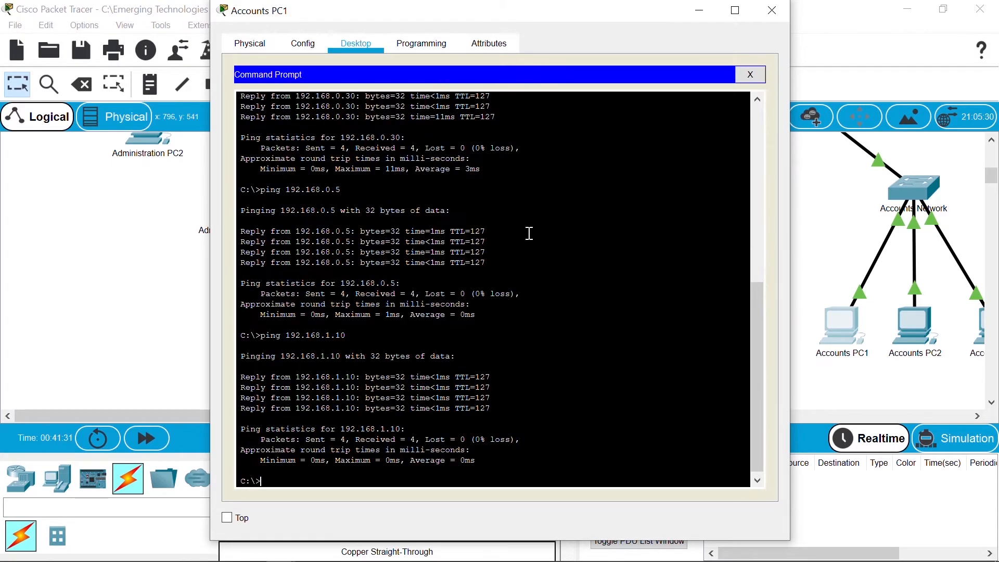
{"action": "key", "text": "Up"}
{"action": "key", "text": "BackSpace"}
{"action": "key", "text": "BackSpace"}
{"action": "type", "text": "20"}
{"action": "key", "text": "Return"}
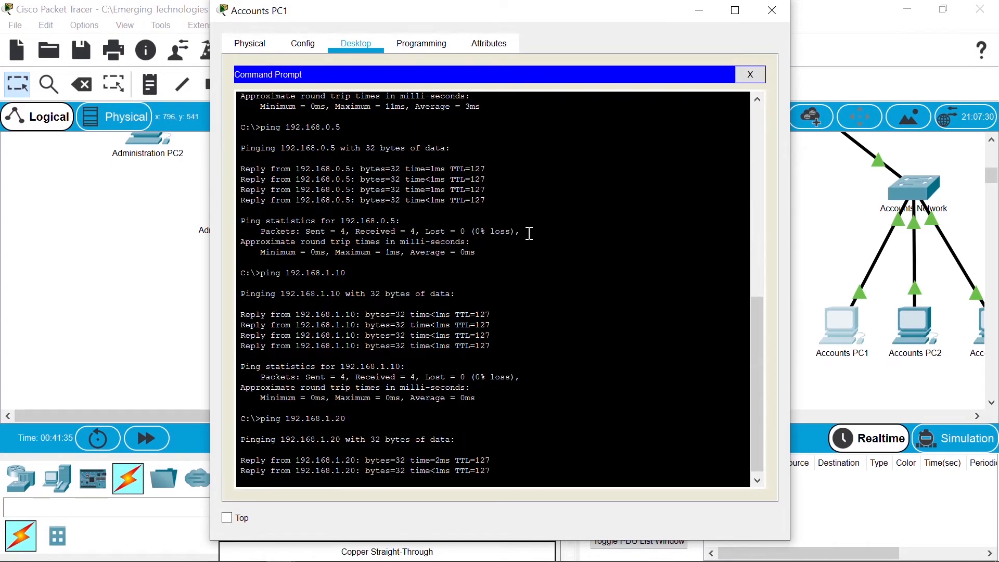
{"action": "key", "text": "Up"}
{"action": "key", "text": "BackSpace"}
{"action": "key", "text": "BackSpace"}
{"action": "type", "text": "30"}
{"action": "key", "text": "Return"}
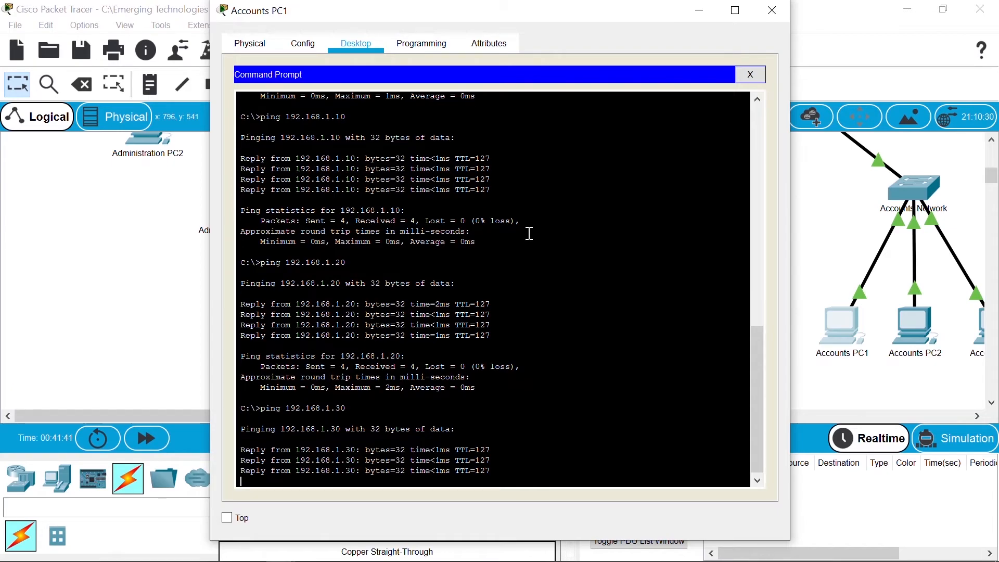
Step: Ping the 192.168.3 hosts 192.168.3.10, .20 and .30
{"action": "key", "text": "Up"}
{"action": "key", "text": "Up"}
{"action": "key", "text": "Up"}
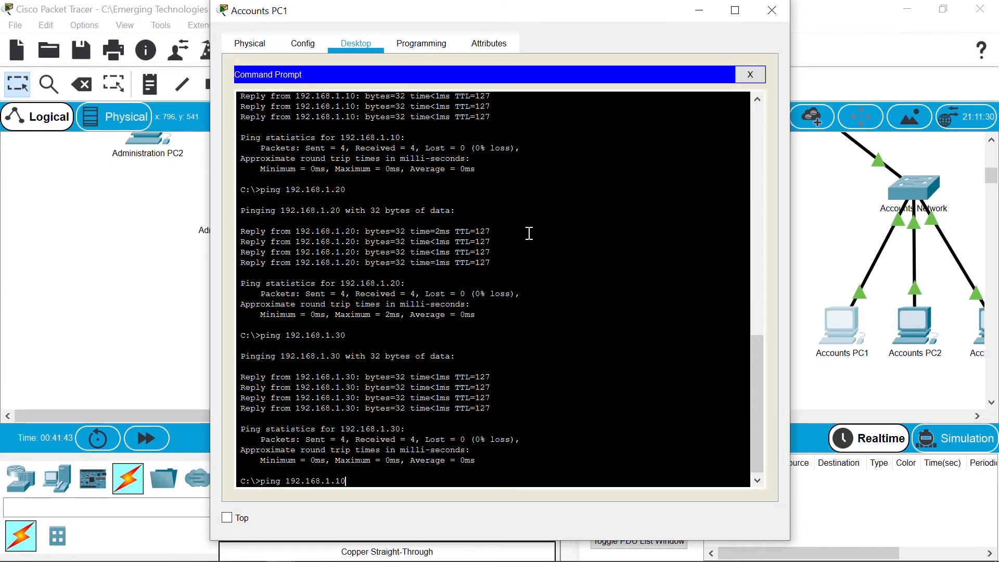
{"action": "key", "text": "Left"}
{"action": "key", "text": "Left"}
{"action": "key", "text": "BackSpace"}
{"action": "type", "text": "3"}
{"action": "key", "text": "Return"}
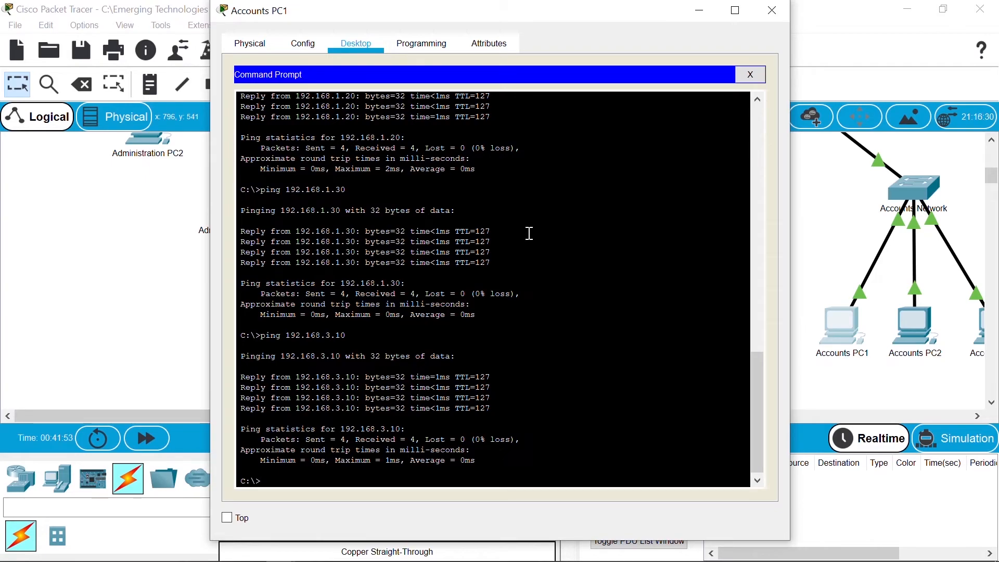
{"action": "key", "text": "Up"}
{"action": "key", "text": "Left"}
{"action": "key", "text": "BackSpace"}
{"action": "type", "text": "2"}
{"action": "key", "text": "Return"}
{"action": "type", "text": "ping 192.168.3.30"}
{"action": "key", "text": "Return"}
Step: Ping the 192.168.4 hosts 192.168.4.10, .20 and .30 with 0% loss
{"action": "key", "text": "Up"}
{"action": "key", "text": "Up"}
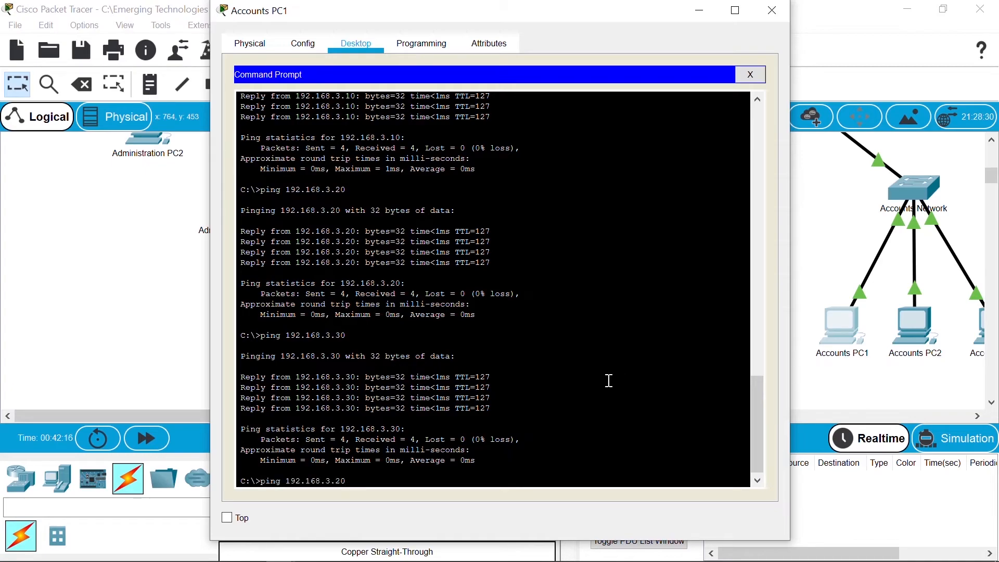
{"action": "key", "text": "BackSpace"}
{"action": "key", "text": "BackSpace"}
{"action": "key", "text": "BackSpace"}
{"action": "key", "text": "BackSpace"}
{"action": "type", "text": "4.10"}
{"action": "key", "text": "Return"}
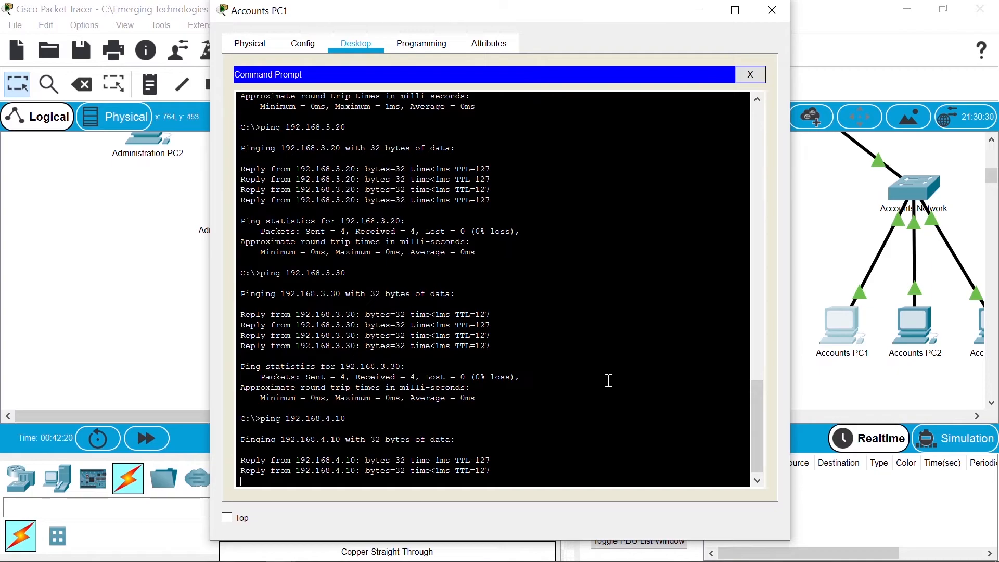
{"action": "key", "text": "Up"}
{"action": "key", "text": "BackSpace"}
{"action": "key", "text": "BackSpace"}
{"action": "type", "text": "20"}
{"action": "key", "text": "Return"}
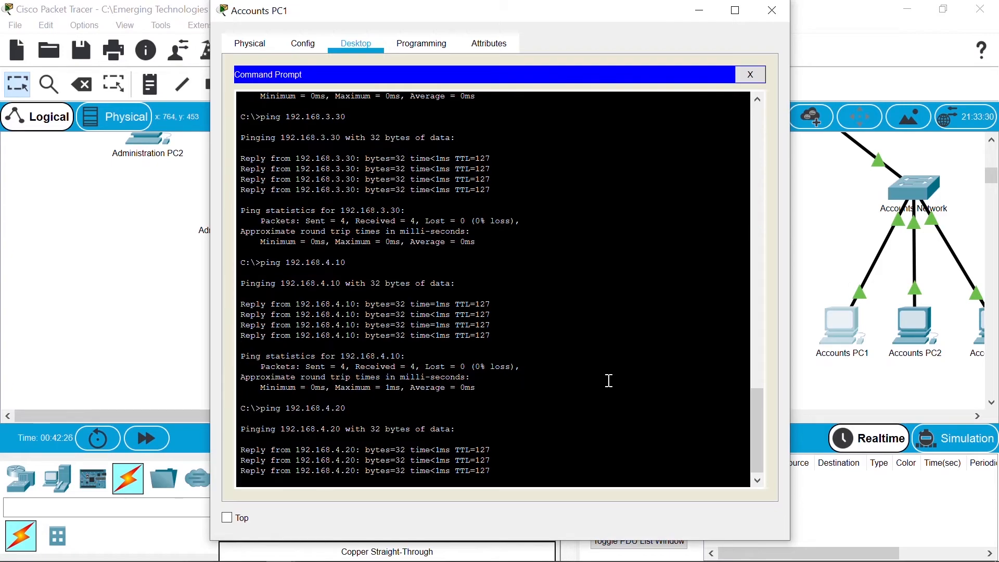
{"action": "key", "text": "Up"}
{"action": "key", "text": "BackSpace"}
{"action": "key", "text": "BackSpace"}
{"action": "type", "text": "30"}
{"action": "key", "text": "Return"}
Step: Return to the topology and open Students PC1
{"action": "left_click", "coordinate": [838, 256]}
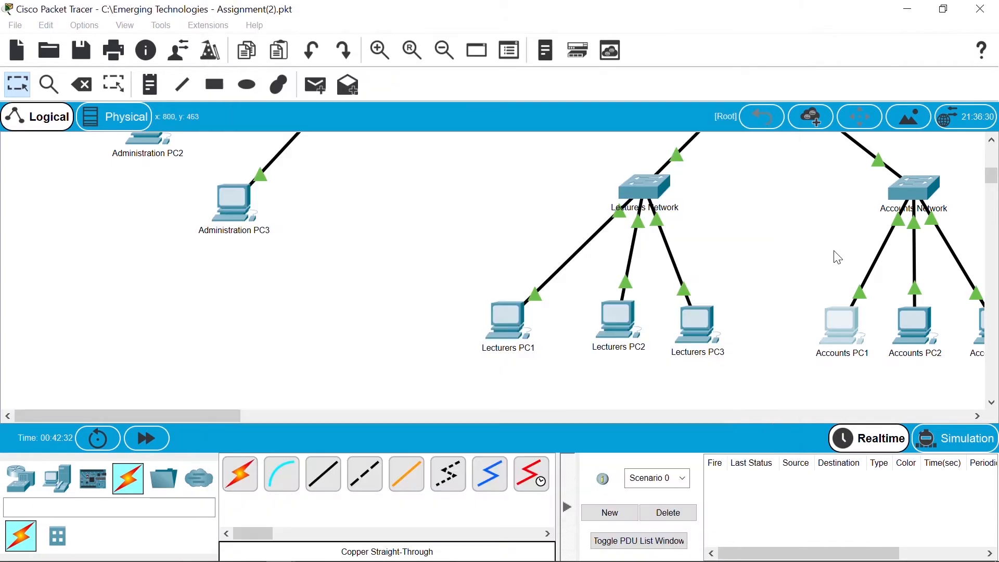
{"action": "left_click_drag", "start_coordinate": [210, 420], "coordinate": [247, 420]}
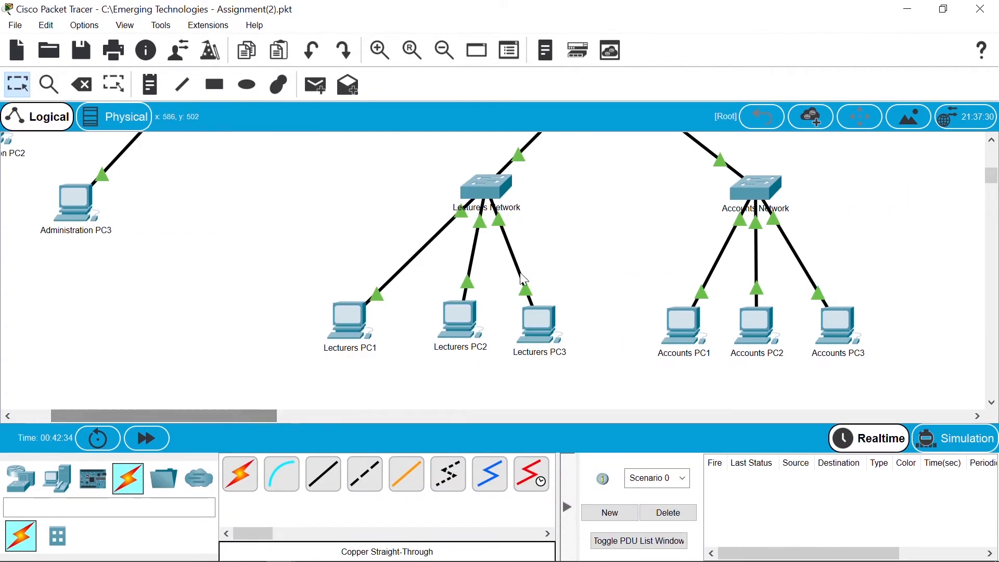
{"action": "scroll", "coordinate": [993, 179], "scroll_direction": "up", "scroll_amount": 2}
{"action": "scroll", "coordinate": [993, 180], "scroll_direction": "up", "scroll_amount": 3}
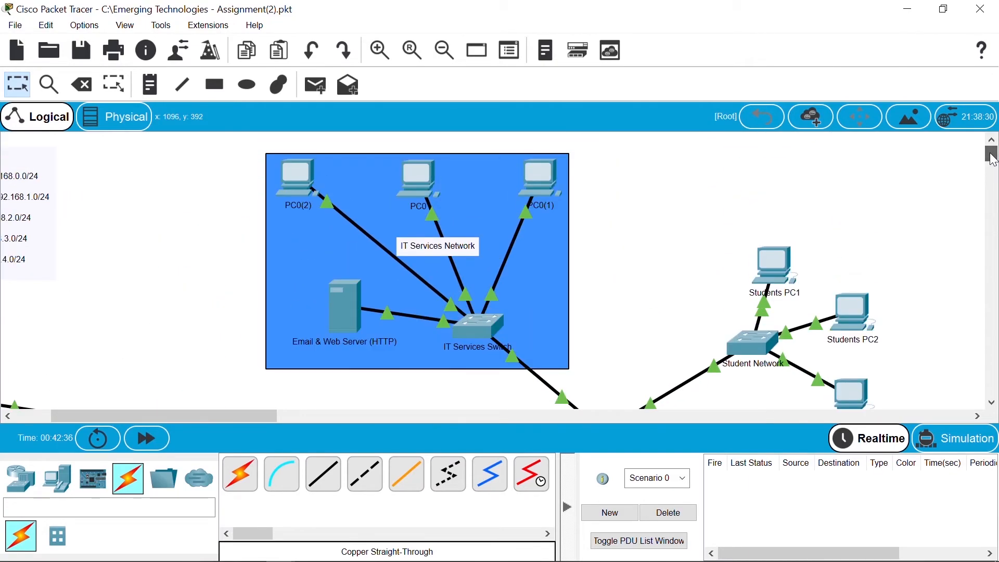
{"action": "left_click", "coordinate": [772, 265]}
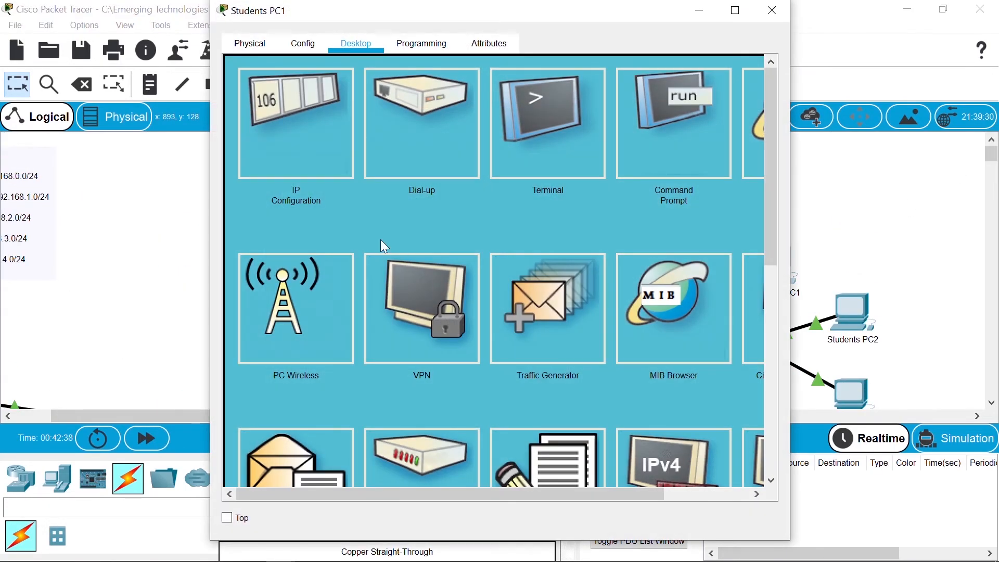
Step: In Students PC1's command prompt, ping 192.168.1.10, .20 and .30
{"action": "left_click", "coordinate": [692, 126]}
{"action": "type", "text": "ping 192.168.0.10"}
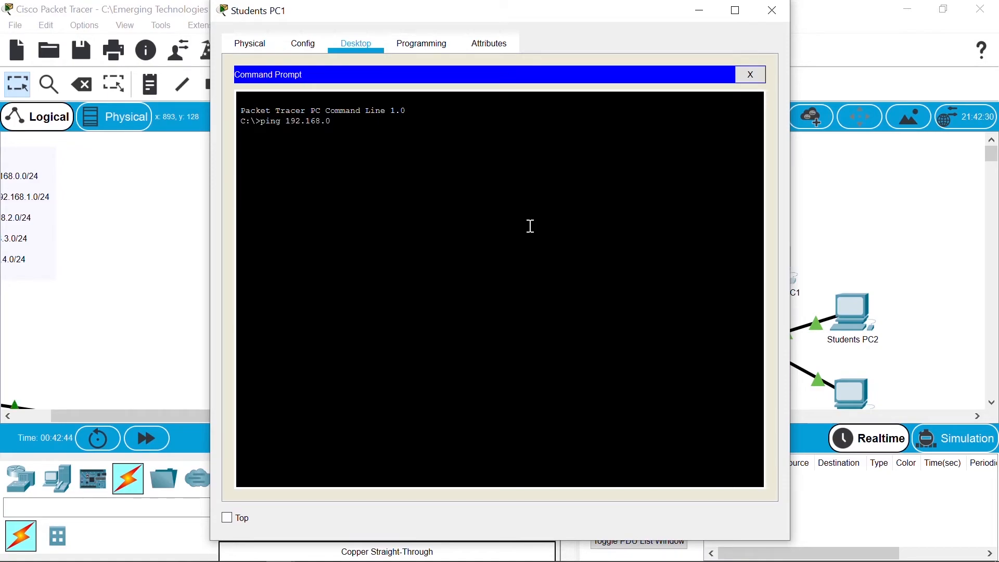
{"action": "key", "text": "BackSpace"}
{"action": "key", "text": "BackSpace"}
{"action": "key", "text": "BackSpace"}
{"action": "key", "text": "BackSpace"}
{"action": "type", "text": "1.10"}
{"action": "key", "text": "Return"}
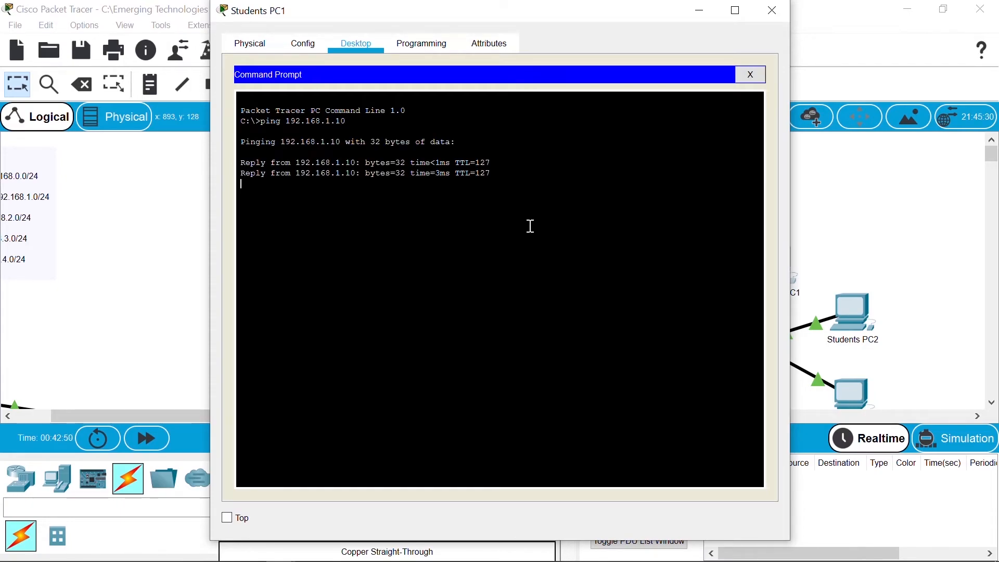
{"action": "key", "text": "Up"}
{"action": "key", "text": "BackSpace"}
{"action": "key", "text": "BackSpace"}
{"action": "type", "text": "20"}
{"action": "key", "text": "Return"}
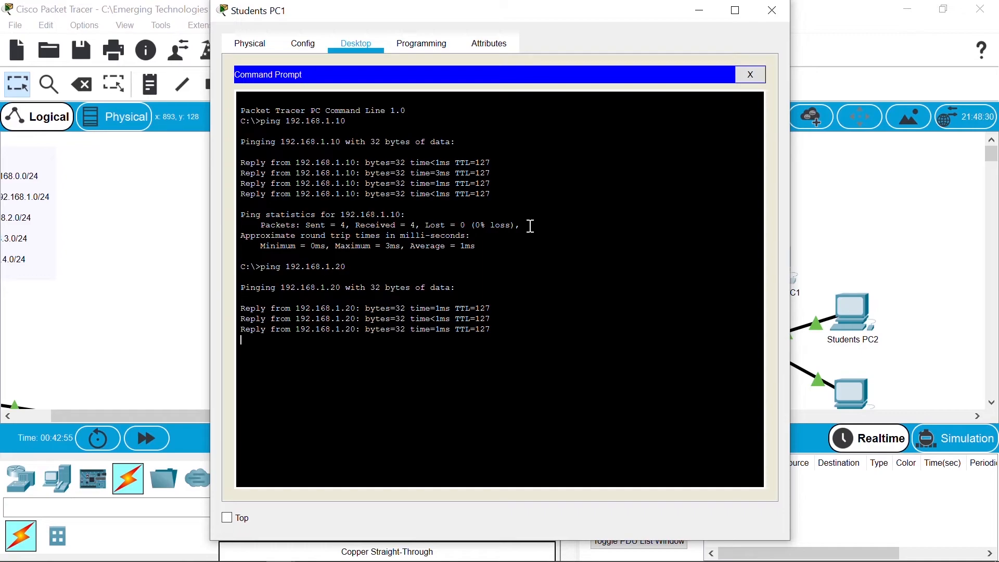
{"action": "key", "text": "Up"}
{"action": "key", "text": "BackSpace"}
{"action": "key", "text": "BackSpace"}
{"action": "type", "text": "30"}
{"action": "key", "text": "Return"}
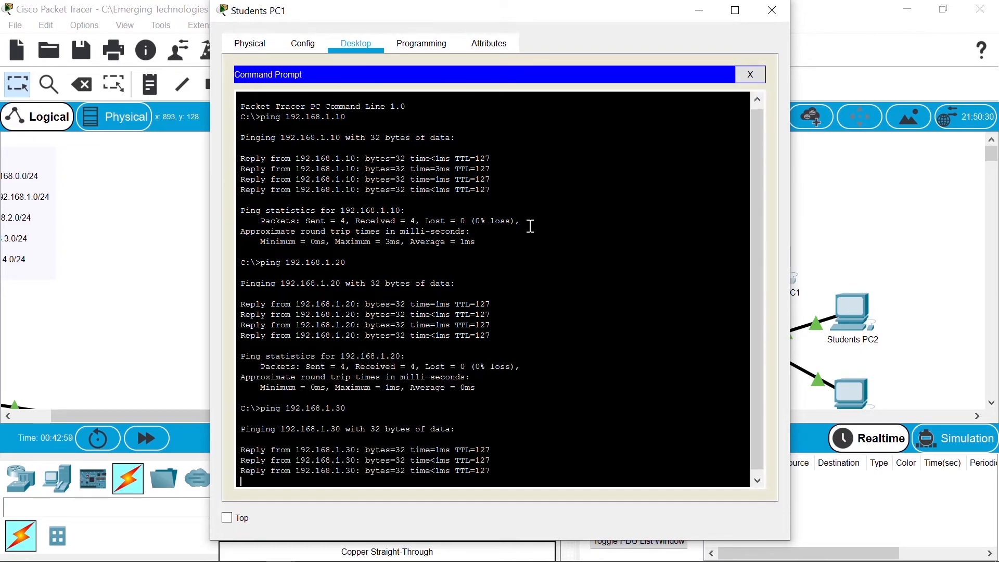
Step: Ping the 192.168.2 hosts 192.168.2.10, .20 and .30
{"action": "key", "text": "Up"}
{"action": "key", "text": "Up"}
{"action": "key", "text": "Up"}
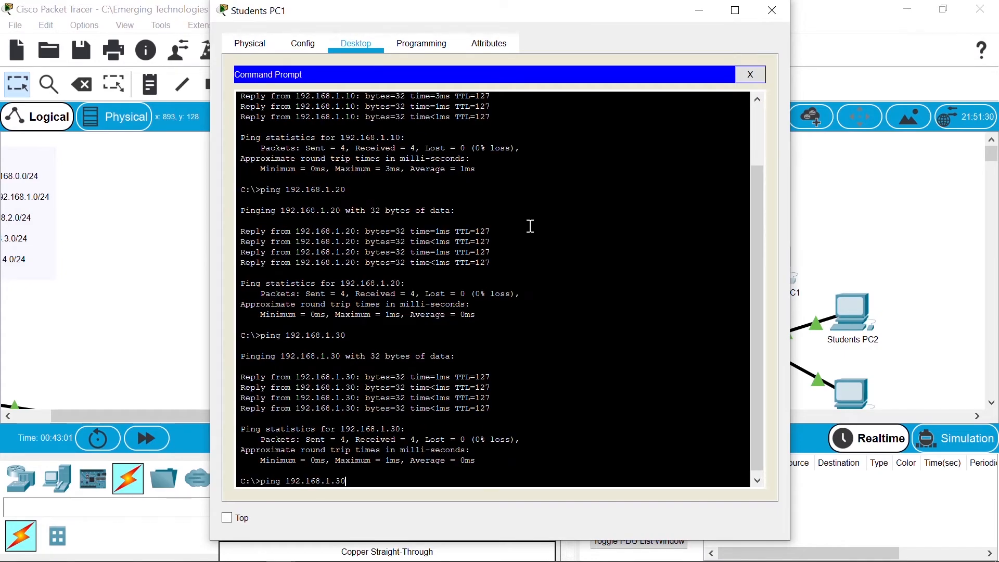
{"action": "key", "text": "BackSpace"}
{"action": "key", "text": "BackSpace"}
{"action": "key", "text": "BackSpace"}
{"action": "key", "text": "BackSpace"}
{"action": "type", "text": "2.10"}
{"action": "key", "text": "Return"}
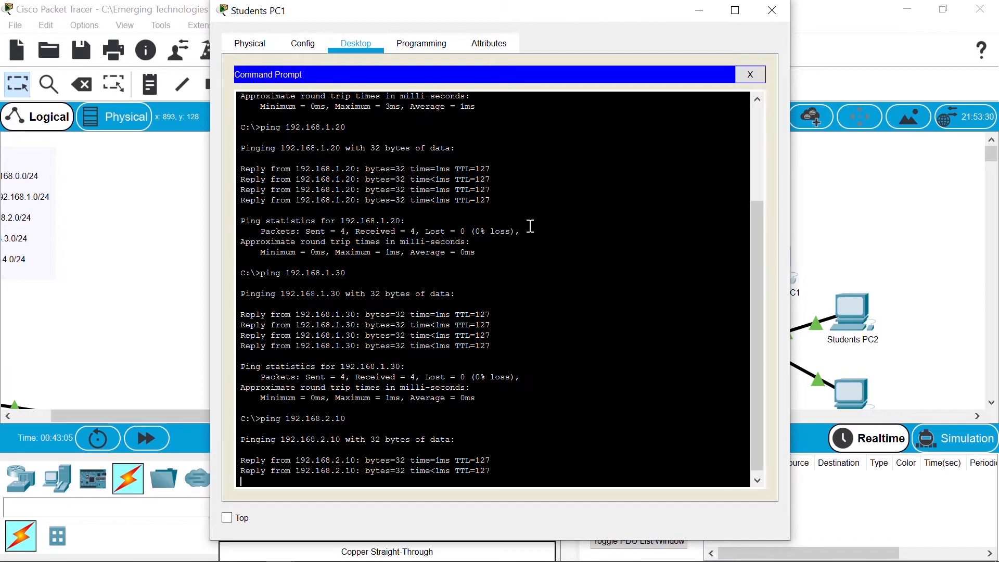
{"action": "key", "text": "Up"}
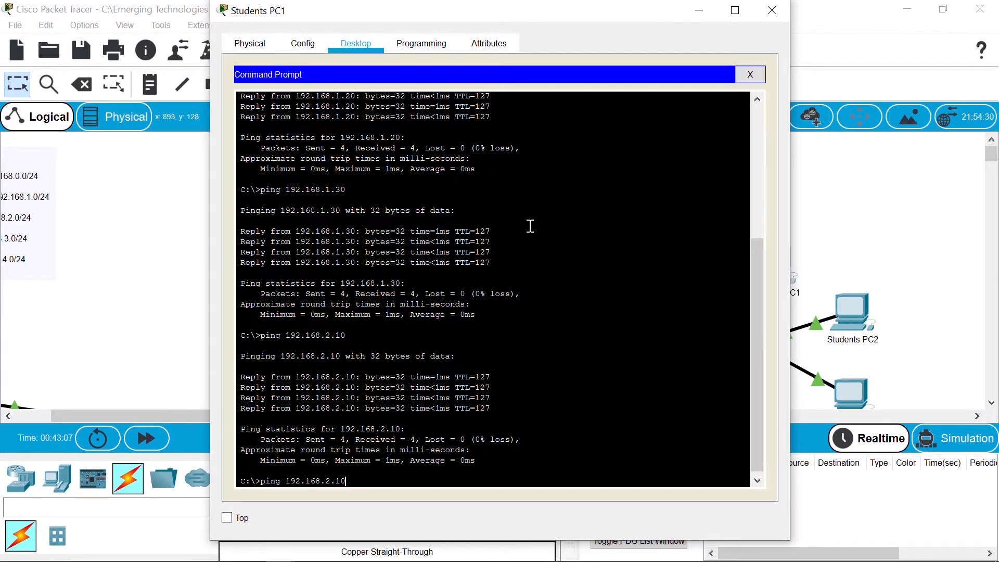
{"action": "key", "text": "BackSpace"}
{"action": "key", "text": "BackSpace"}
{"action": "type", "text": "20"}
{"action": "key", "text": "Return"}
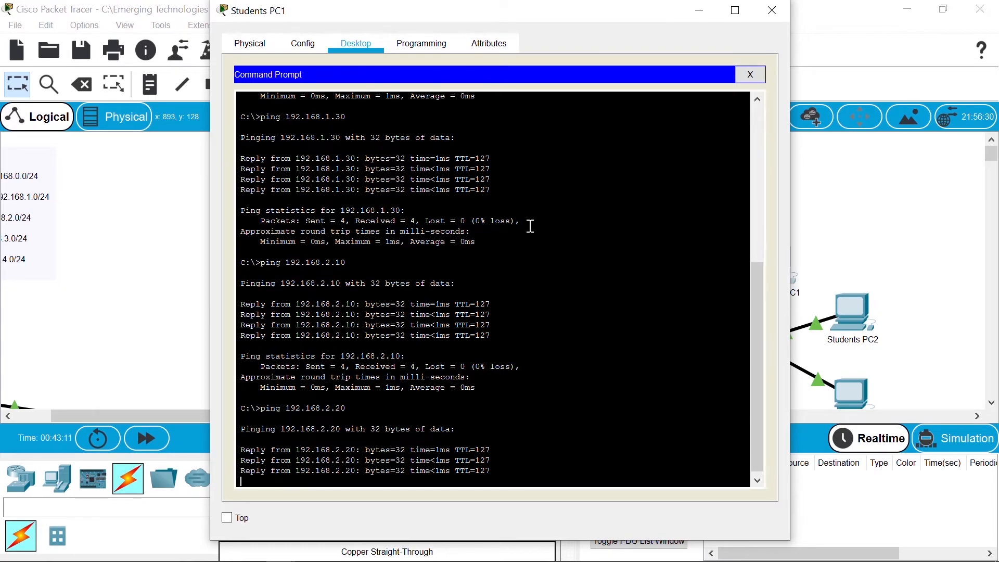
{"action": "key", "text": "Up"}
{"action": "key", "text": "Left"}
{"action": "key", "text": "Return"}
Step: Ping the 192.168.3 hosts, including 192.168.3.20 and 192.168.3.30
{"action": "key", "text": "Up"}
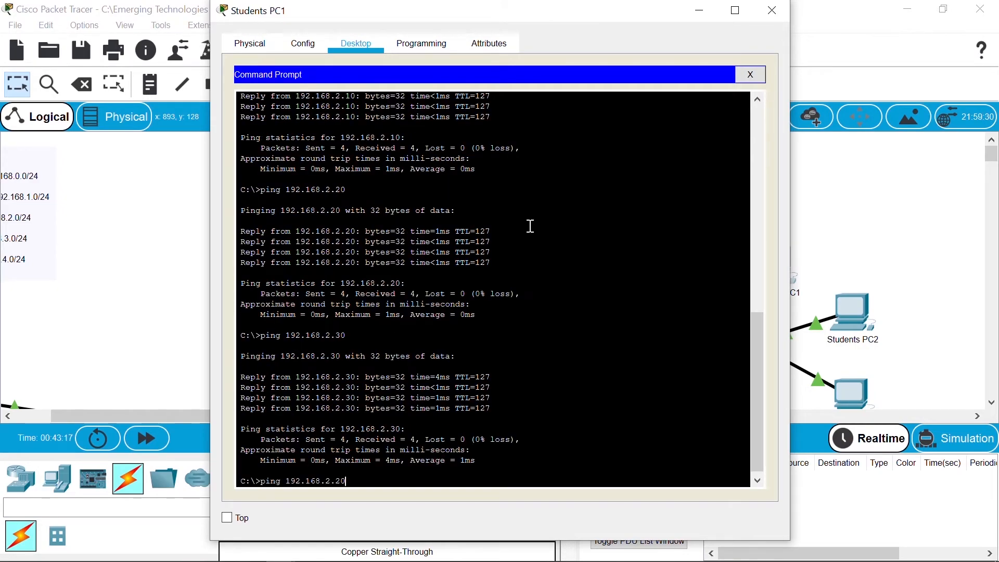
{"action": "key", "text": "BackSpace"}
{"action": "type", "text": "3"}
{"action": "key", "text": "Return"}
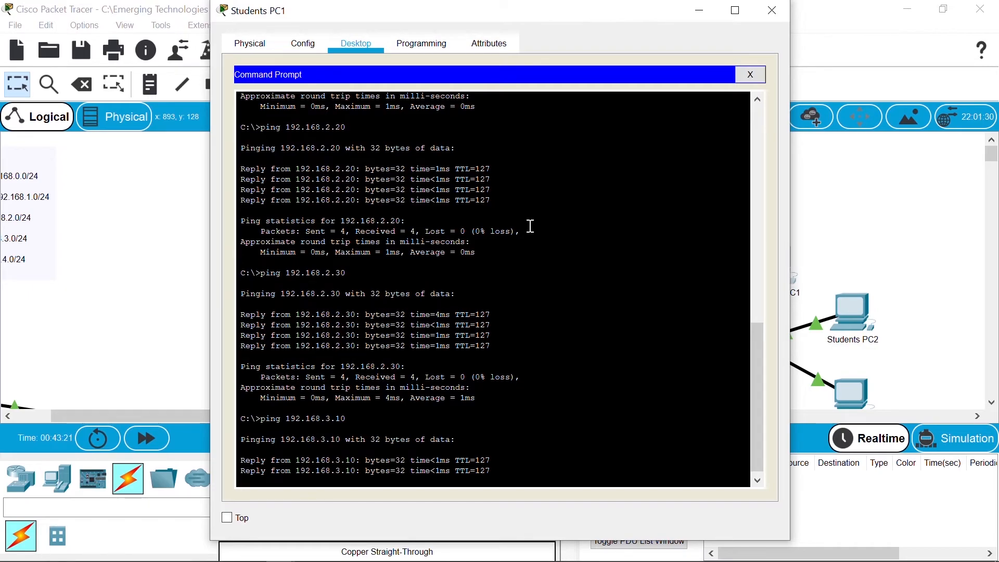
{"action": "key", "text": "Up"}
{"action": "key", "text": "BackSpace"}
{"action": "key", "text": "BackSpace"}
{"action": "type", "text": "20"}
{"action": "key", "text": "Return"}
{"action": "key", "text": "Up"}
{"action": "key", "text": "Return"}
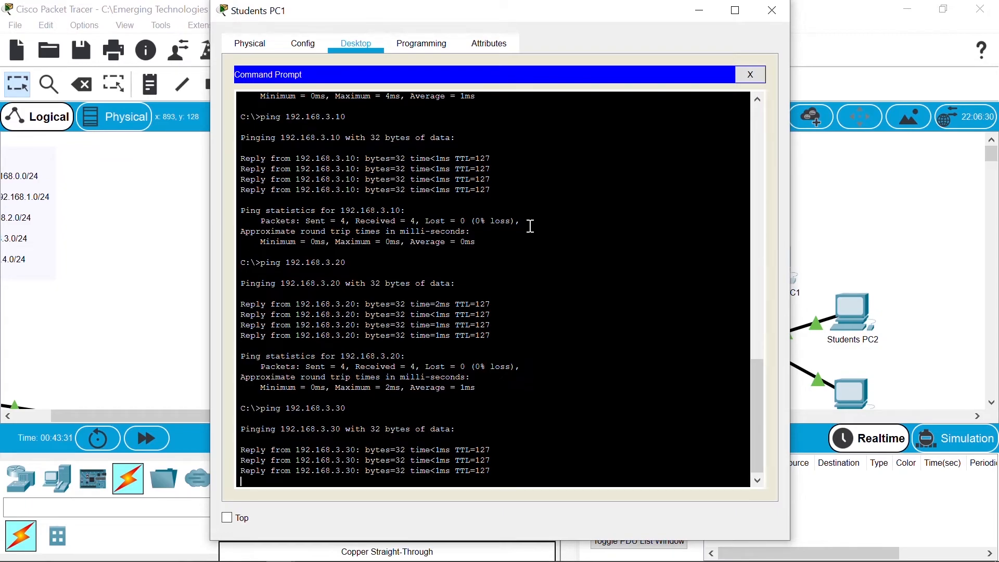
Step: Ping 192.168.4.10 from Students PC1
{"action": "key", "text": "Up"}
{"action": "key", "text": "Left"}
{"action": "key", "text": "BackSpace"}
{"action": "type", "text": "4"}
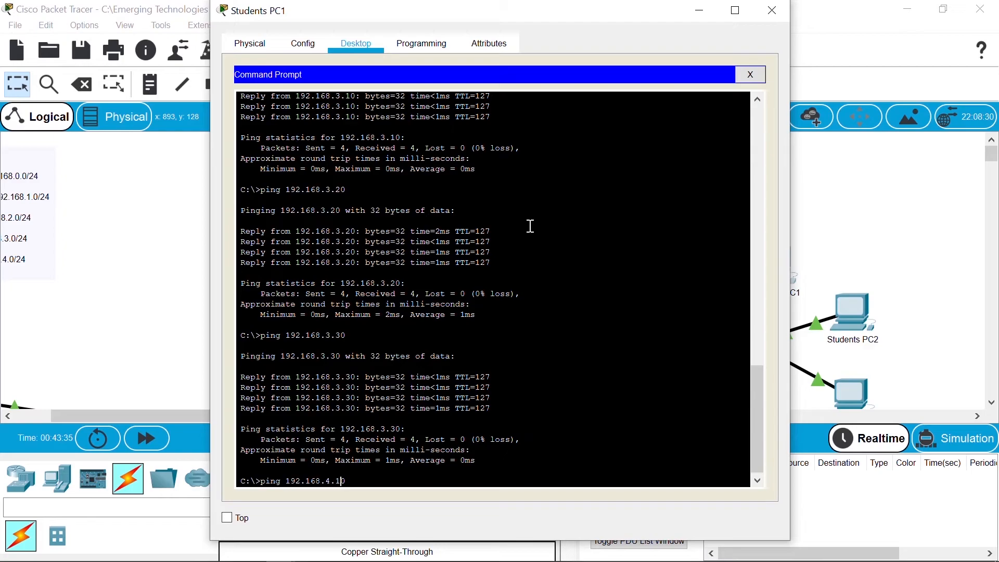
{"action": "key", "text": "Right"}
{"action": "key", "text": "Right"}
{"action": "key", "text": "BackSpace"}
{"action": "type", "text": "1"}
{"action": "key", "text": "Return"}
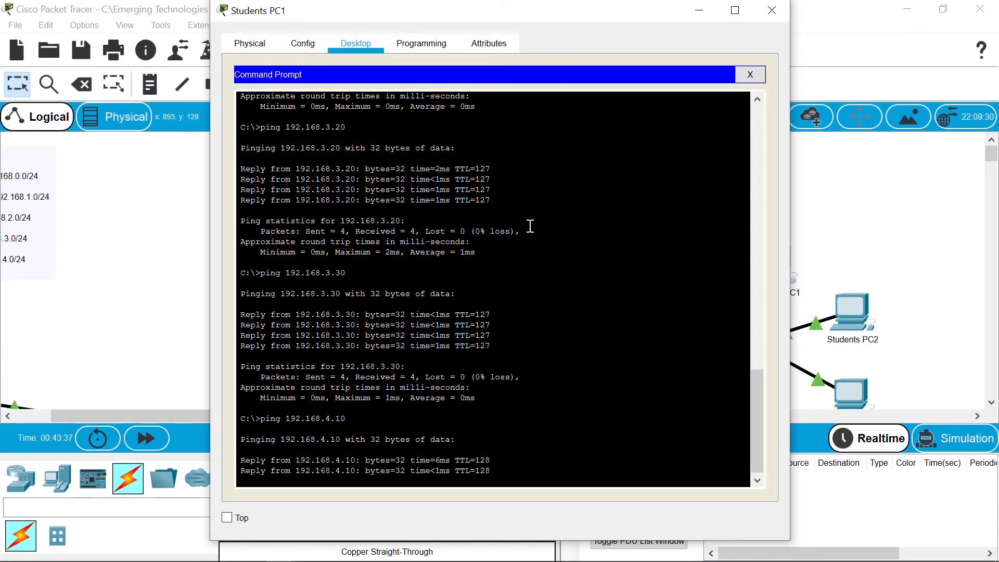
Step: Ping 192.168.4.20 and 192.168.4.30
{"action": "key", "text": "Up"}
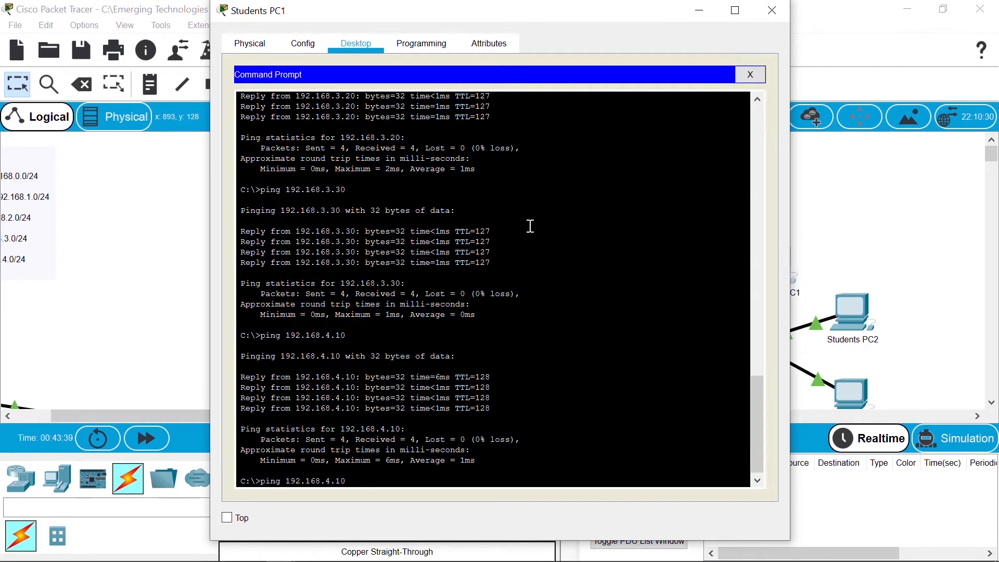
{"action": "key", "text": "Left"}
{"action": "key", "text": "BackSpace"}
{"action": "type", "text": "2"}
{"action": "key", "text": "Return"}
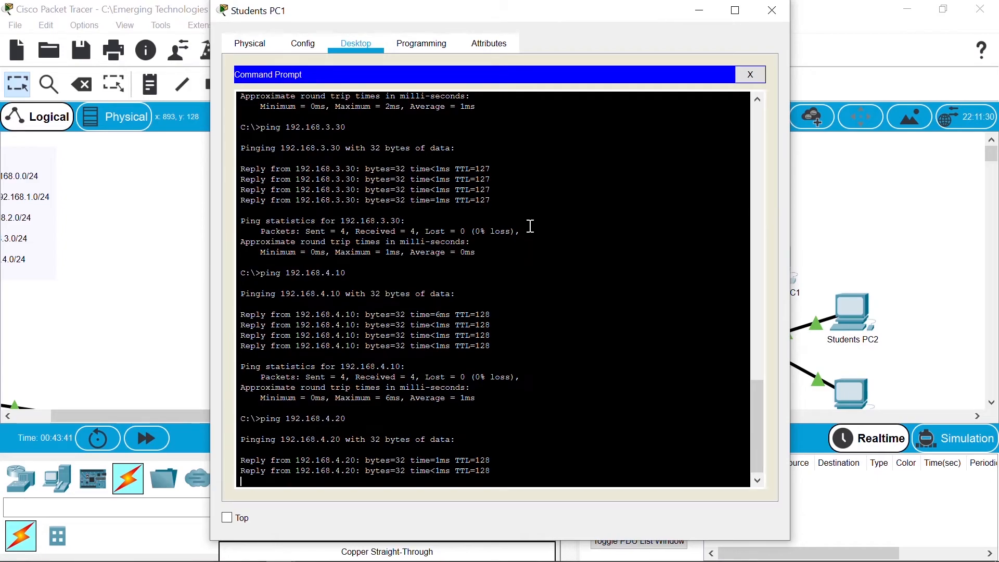
{"action": "key", "text": "Up"}
{"action": "key", "text": "BackSpace"}
{"action": "key", "text": "BackSpace"}
{"action": "type", "text": "30"}
{"action": "key", "text": "Return"}
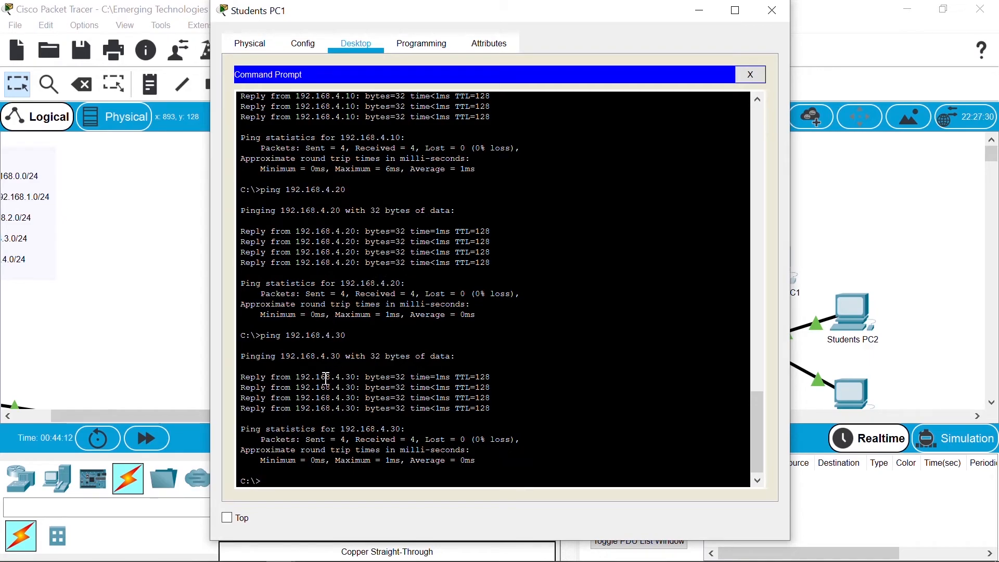
Step: Go back to the topology, pan to the Administration network, and open Administration PC1
{"action": "left_click", "coordinate": [159, 351]}
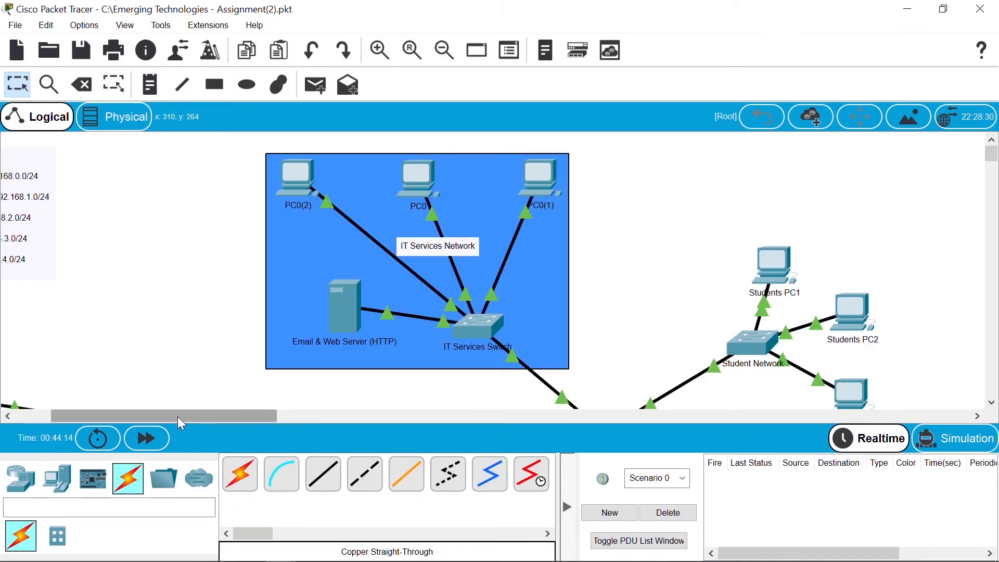
{"action": "left_click_drag", "start_coordinate": [177, 417], "coordinate": [141, 416]}
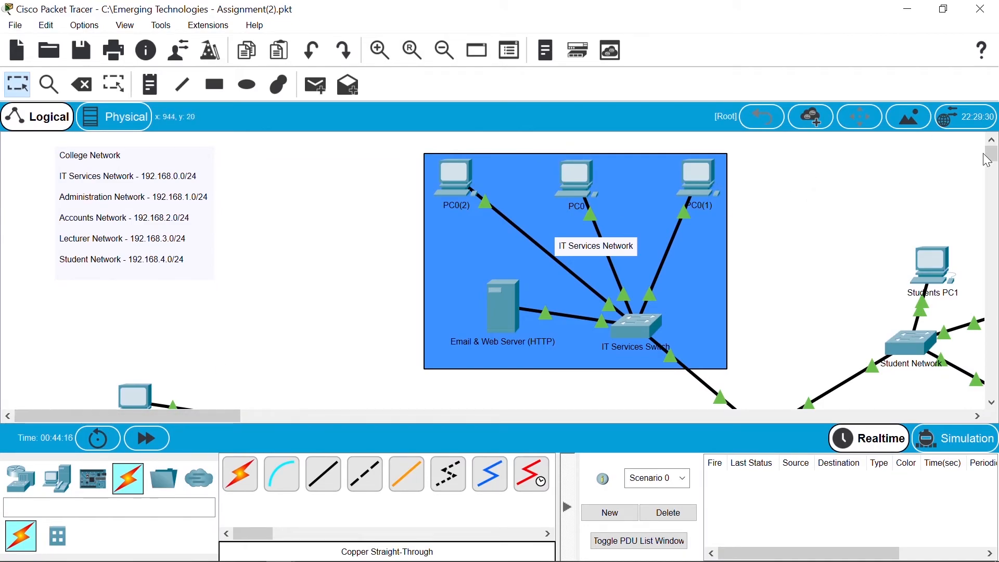
{"action": "left_click_drag", "start_coordinate": [993, 157], "coordinate": [993, 177]}
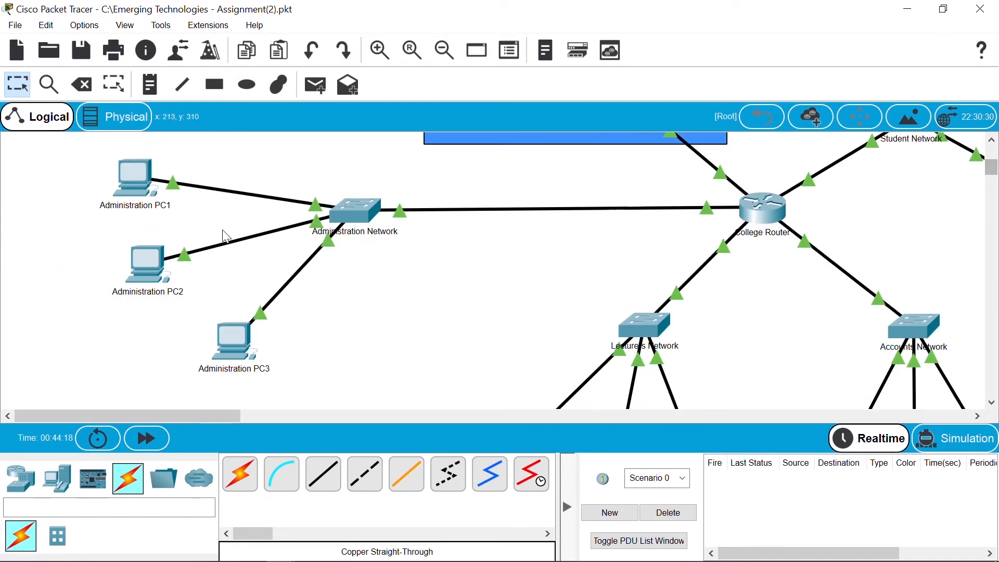
{"action": "left_click", "coordinate": [132, 174]}
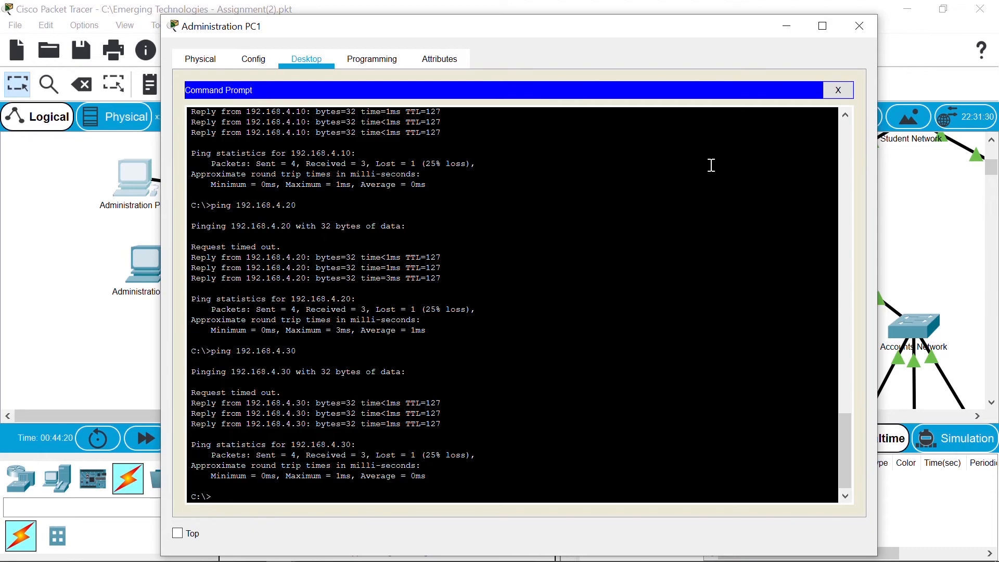
Step: Load the NDC Campus page at 192.168.0.5 in Administration PC1's web browser, then close the window
{"action": "left_click", "coordinate": [839, 90]}
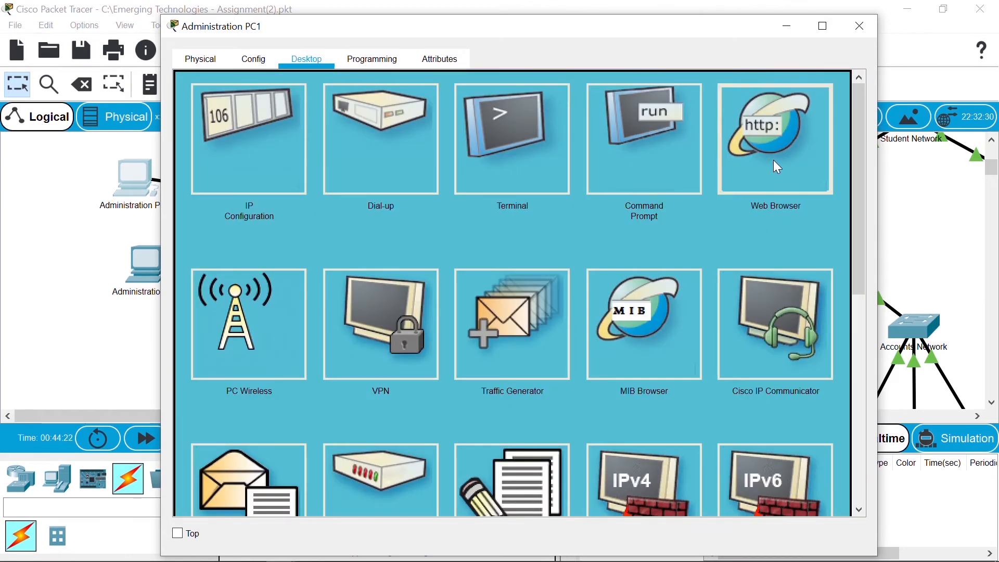
{"action": "left_click", "coordinate": [733, 156]}
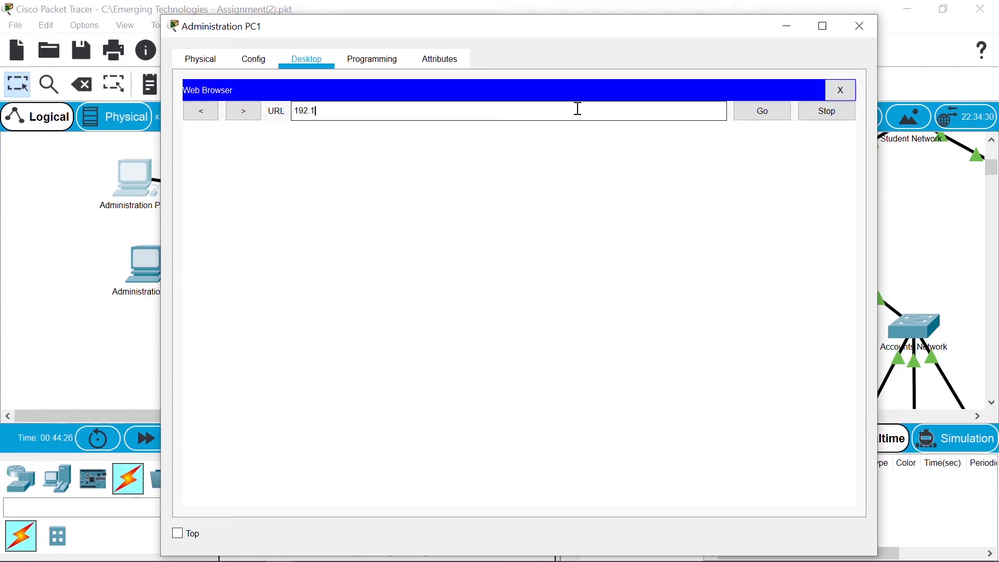
{"action": "type", "text": "192.168.0.5"}
{"action": "key", "text": "Return"}
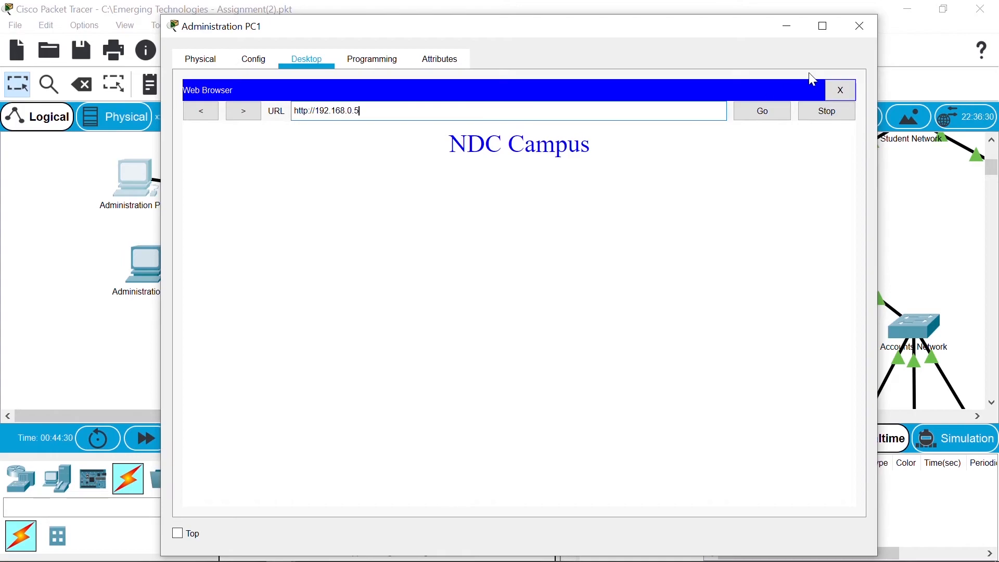
{"action": "left_click", "coordinate": [864, 26]}
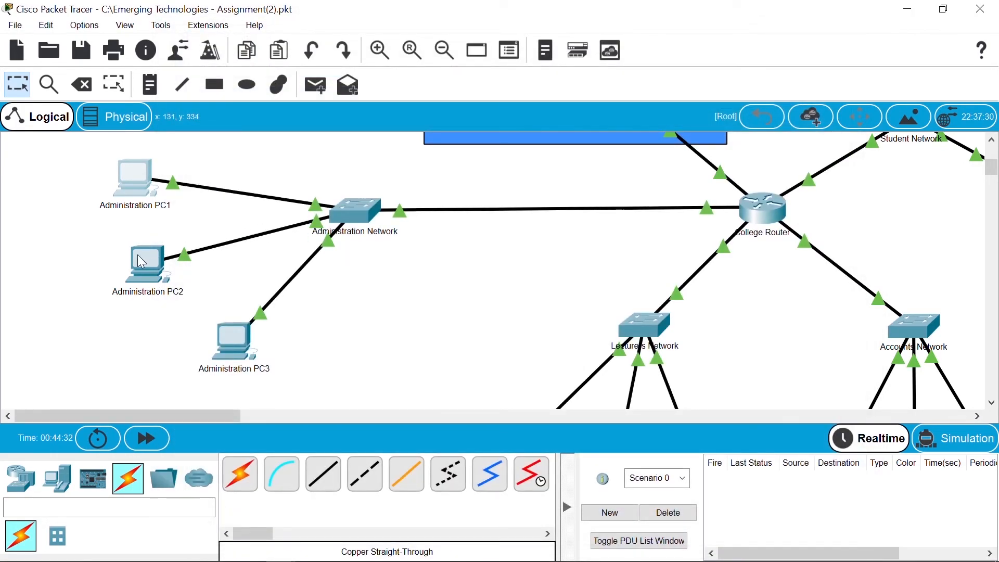
{"action": "left_click", "coordinate": [142, 262]}
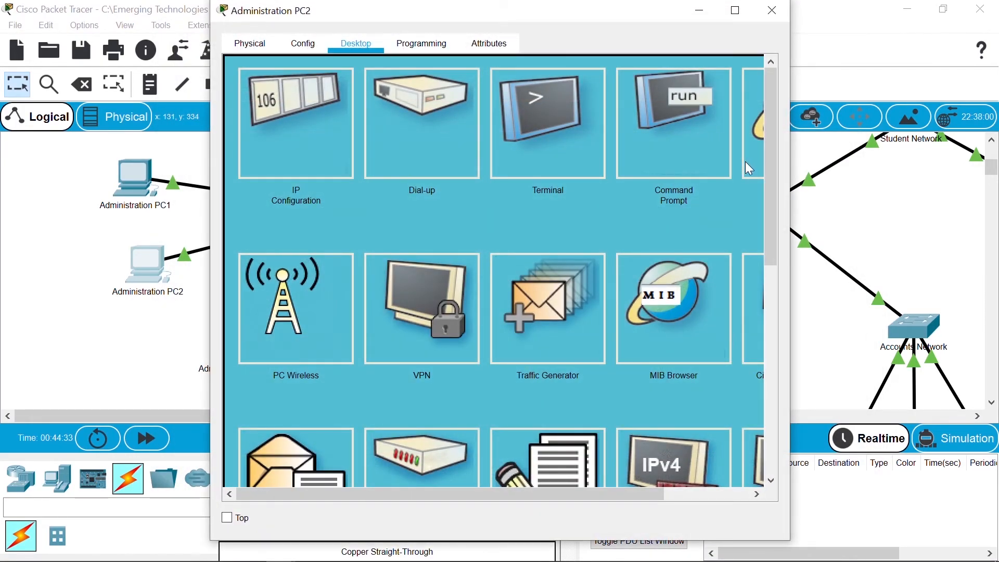
{"action": "left_click", "coordinate": [754, 139]}
{"action": "left_click", "coordinate": [586, 96]}
{"action": "type", "text": "192.168.0.5"}
{"action": "key", "text": "Return"}
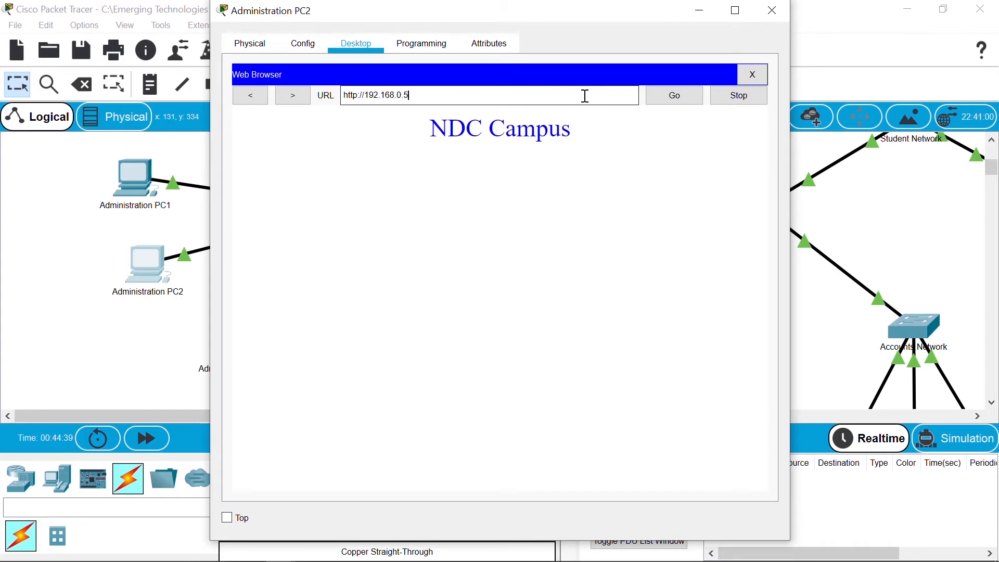
{"action": "left_click", "coordinate": [774, 12]}
{"action": "left_click", "coordinate": [220, 353]}
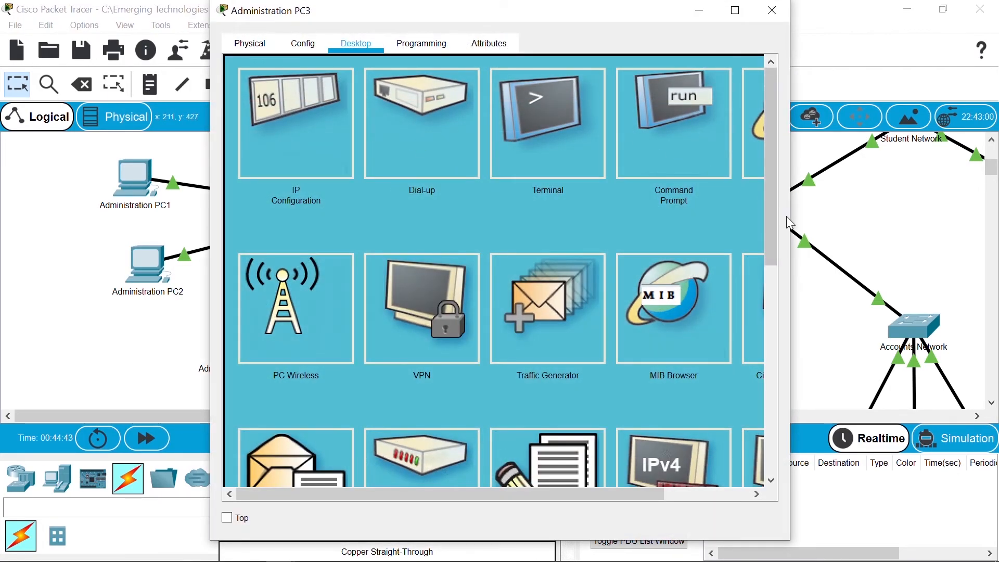
{"action": "left_click_drag", "start_coordinate": [770, 223], "coordinate": [844, 223]}
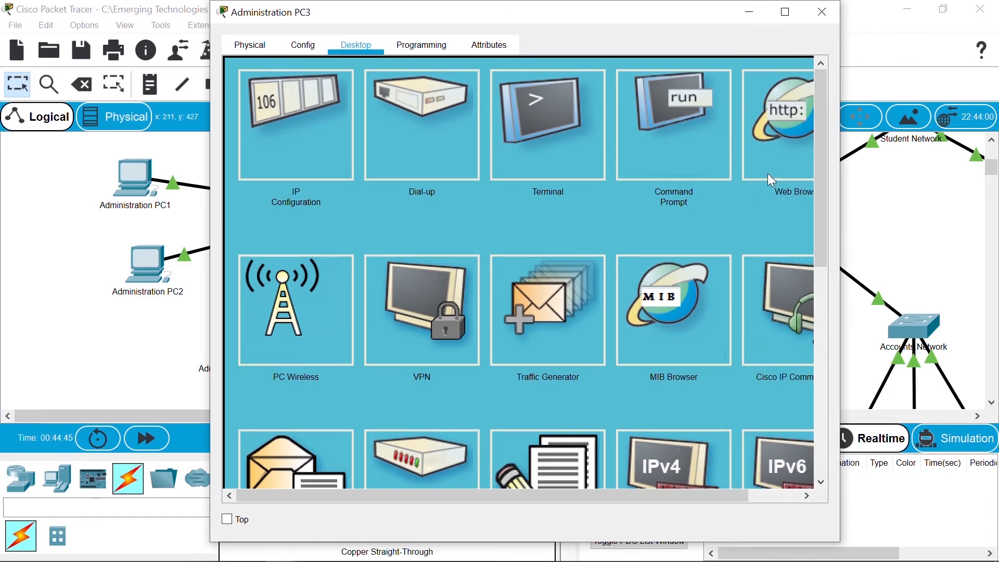
{"action": "left_click", "coordinate": [765, 154]}
{"action": "left_click", "coordinate": [646, 98]}
{"action": "type", "text": "192.168.0.5"}
{"action": "key", "text": "Return"}
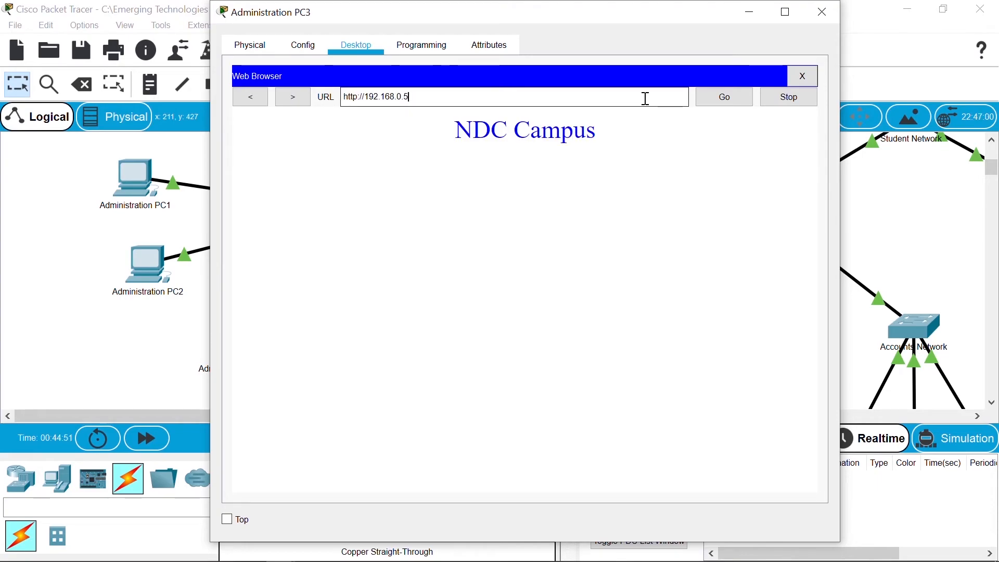
{"action": "left_click", "coordinate": [822, 12]}
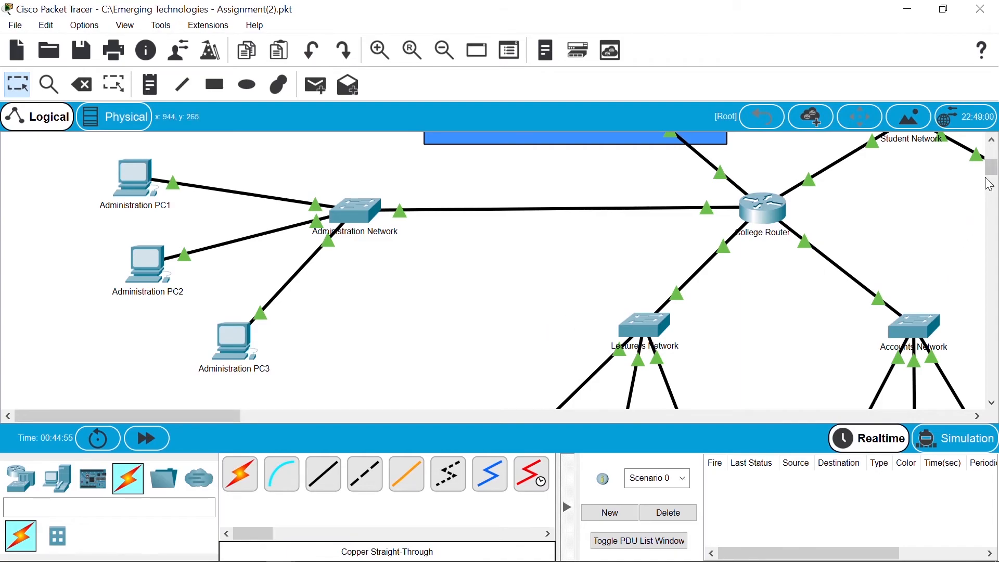
{"action": "scroll", "coordinate": [993, 185], "scroll_direction": "down", "scroll_amount": 3}
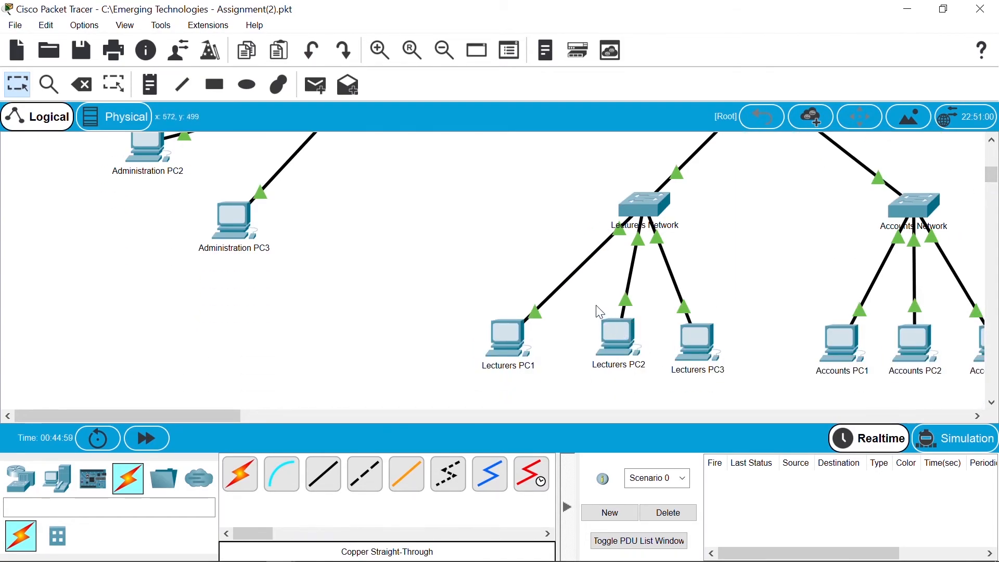
{"action": "left_click", "coordinate": [507, 355]}
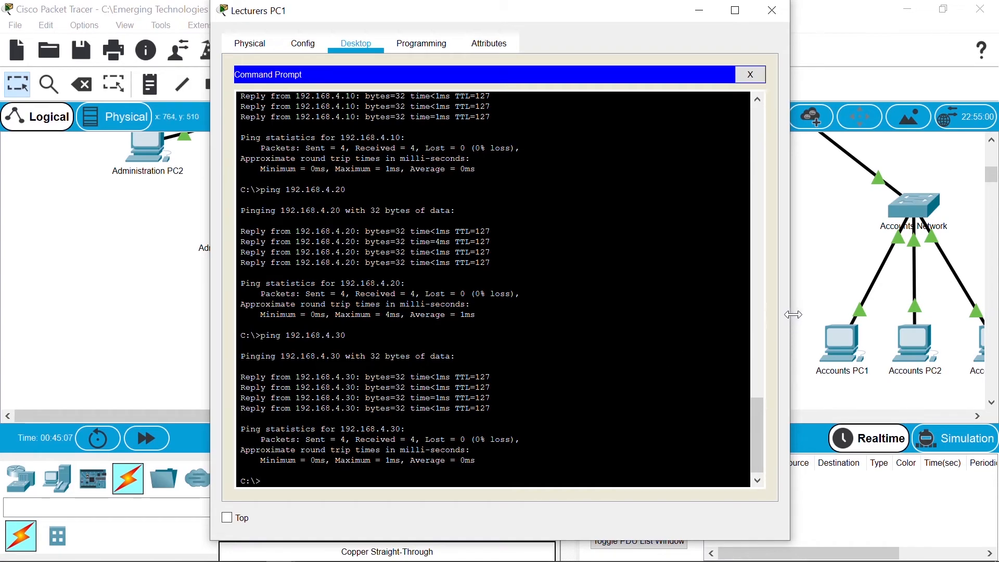
{"action": "left_click_drag", "start_coordinate": [794, 315], "coordinate": [899, 315]}
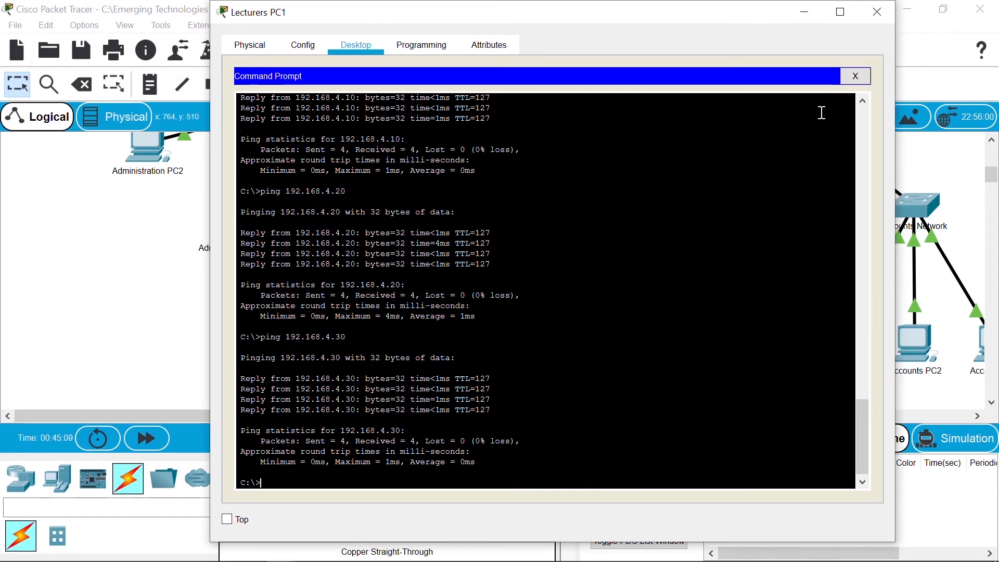
{"action": "left_click", "coordinate": [855, 76]}
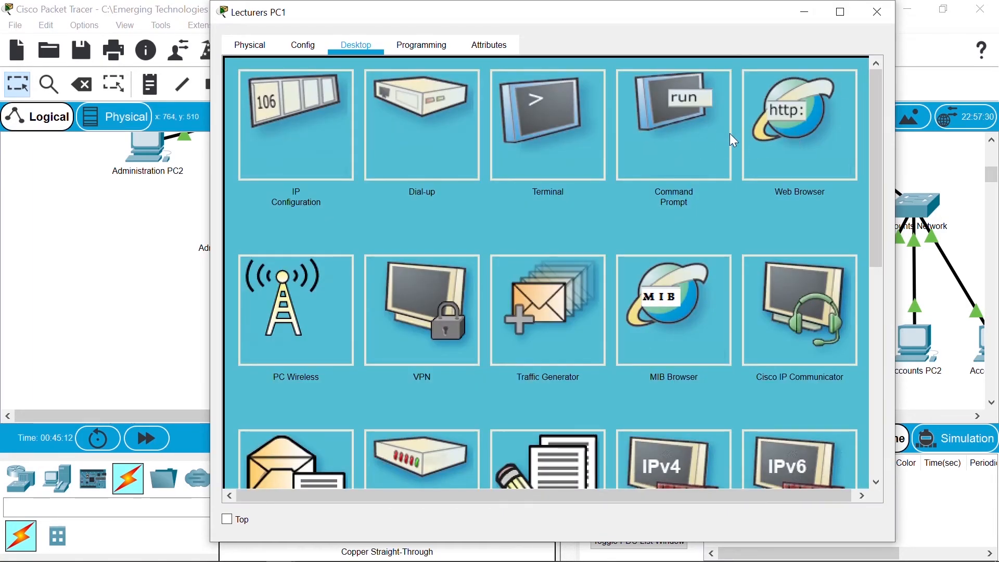
{"action": "left_click", "coordinate": [777, 148]}
{"action": "left_click", "coordinate": [655, 99]}
{"action": "type", "text": "192.168."}
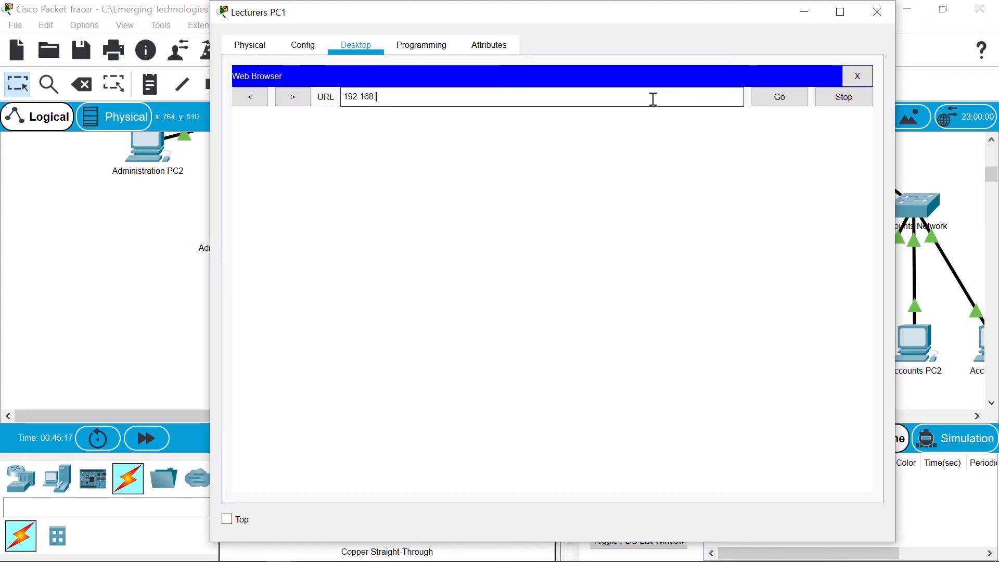
{"action": "type", "text": "0.5"}
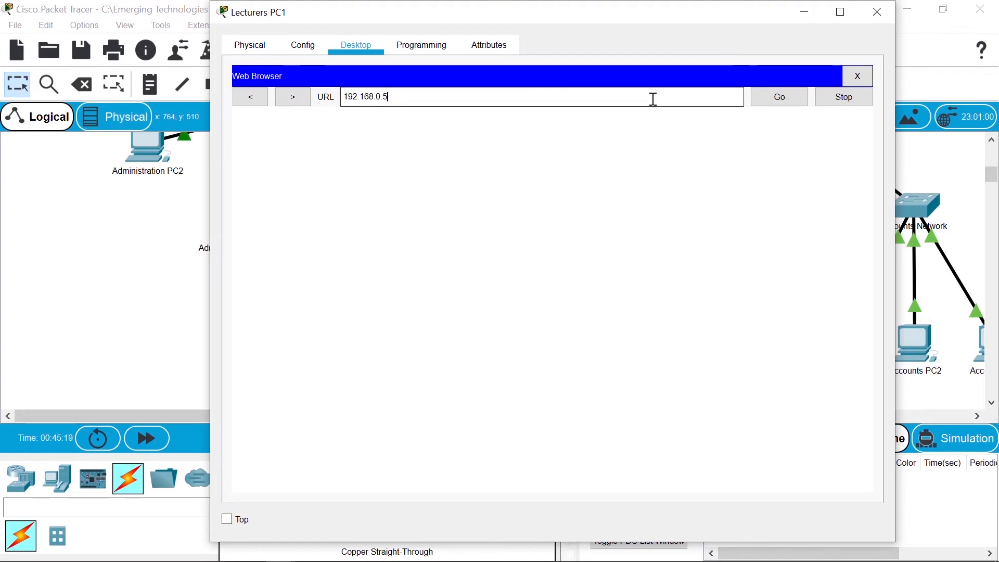
{"action": "key", "text": "Return"}
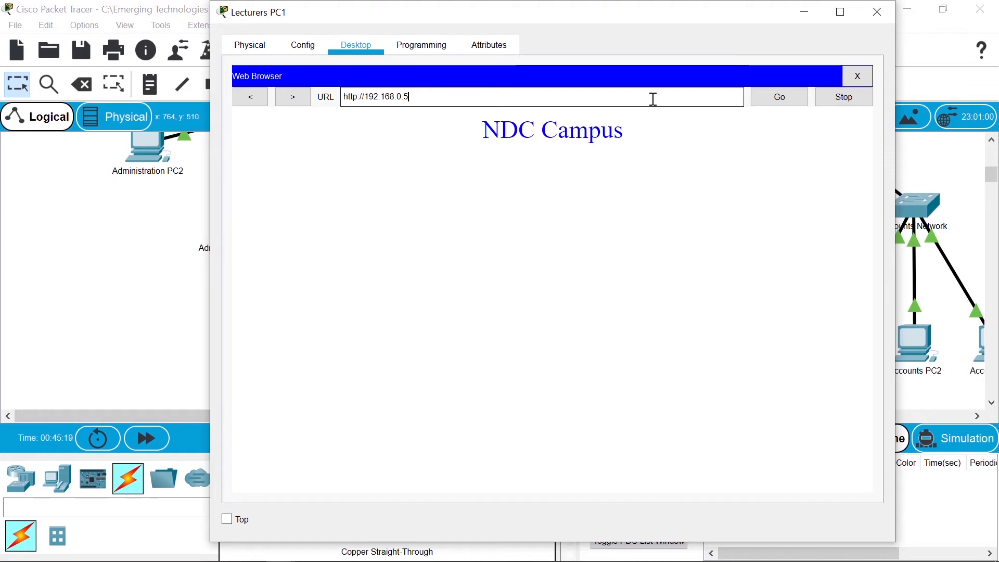
{"action": "left_click", "coordinate": [875, 12]}
Step: Load 192.168.0.5 in Lecturers PC2's web browser, then close its window
{"action": "left_click", "coordinate": [615, 336]}
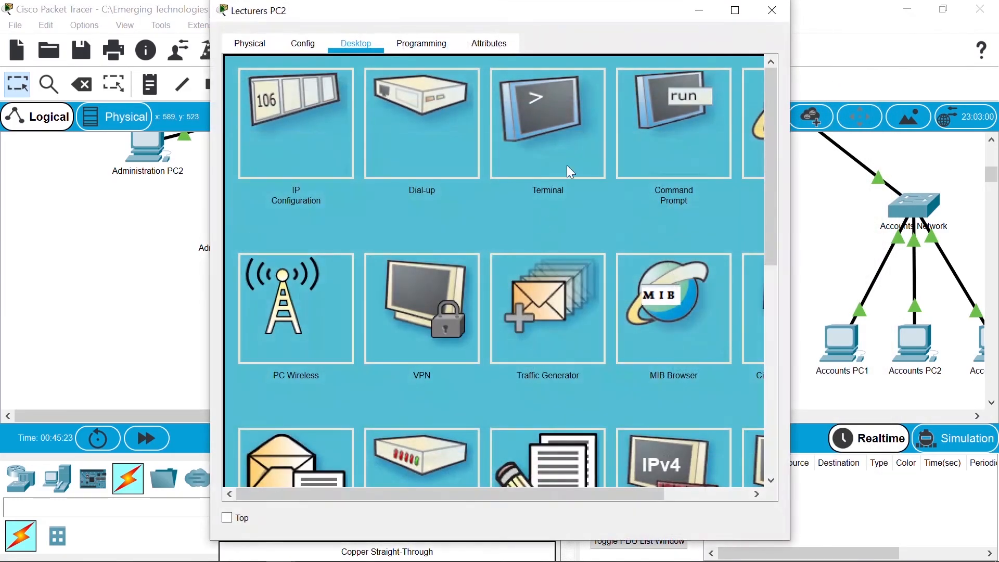
{"action": "left_click_drag", "start_coordinate": [789, 164], "coordinate": [864, 156]}
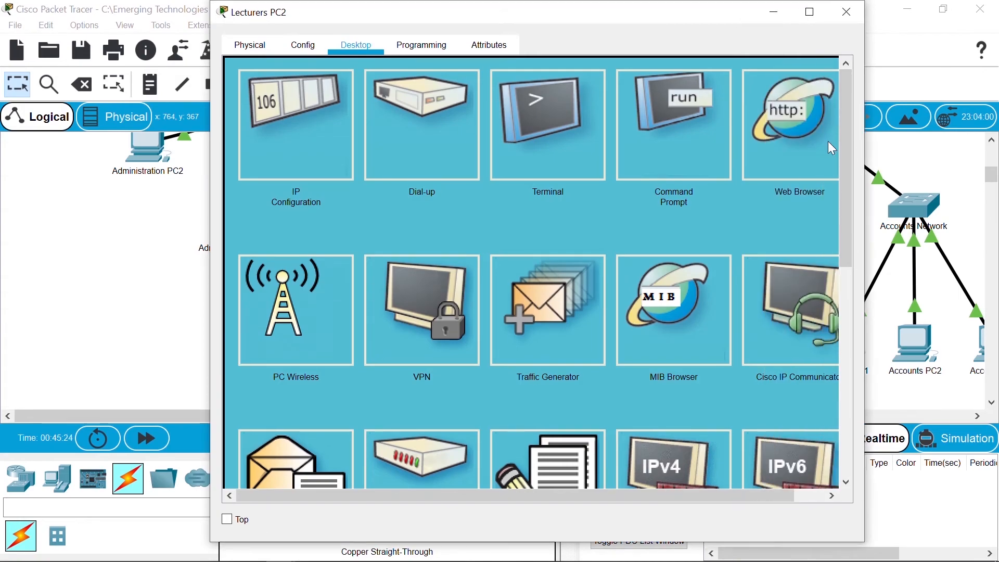
{"action": "left_click", "coordinate": [748, 109]}
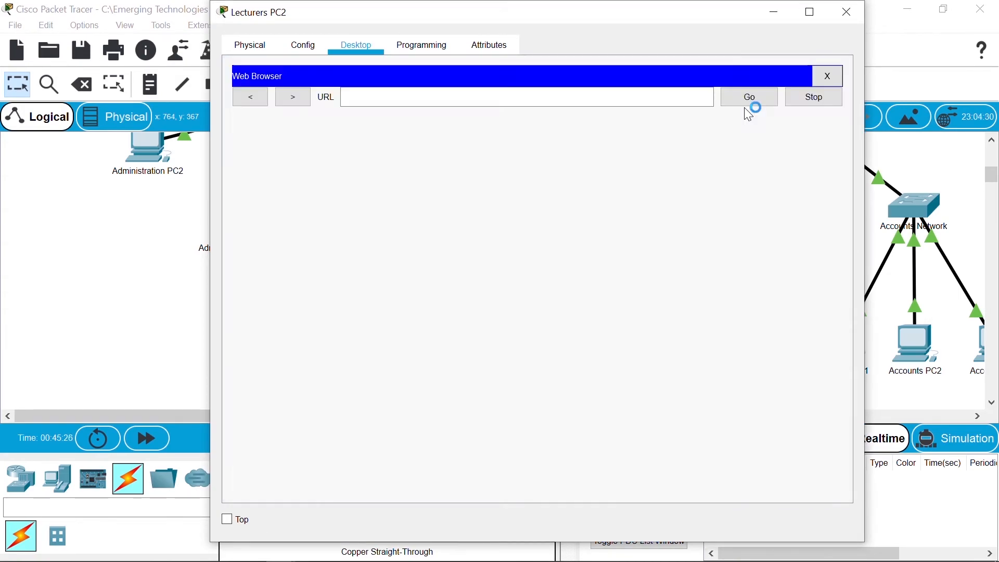
{"action": "type", "text": "192"}
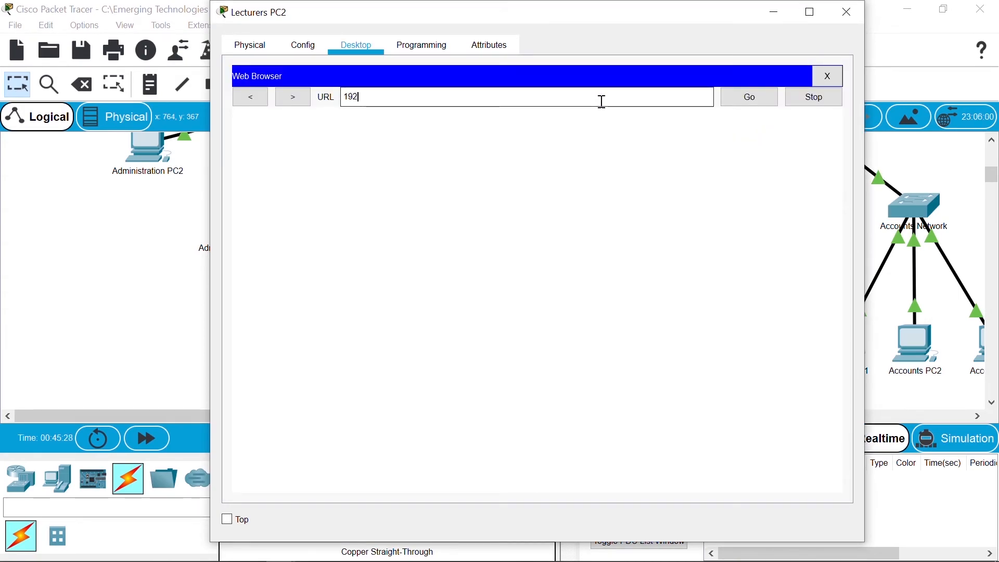
{"action": "type", "text": ".168.0.5"}
{"action": "key", "text": "Return"}
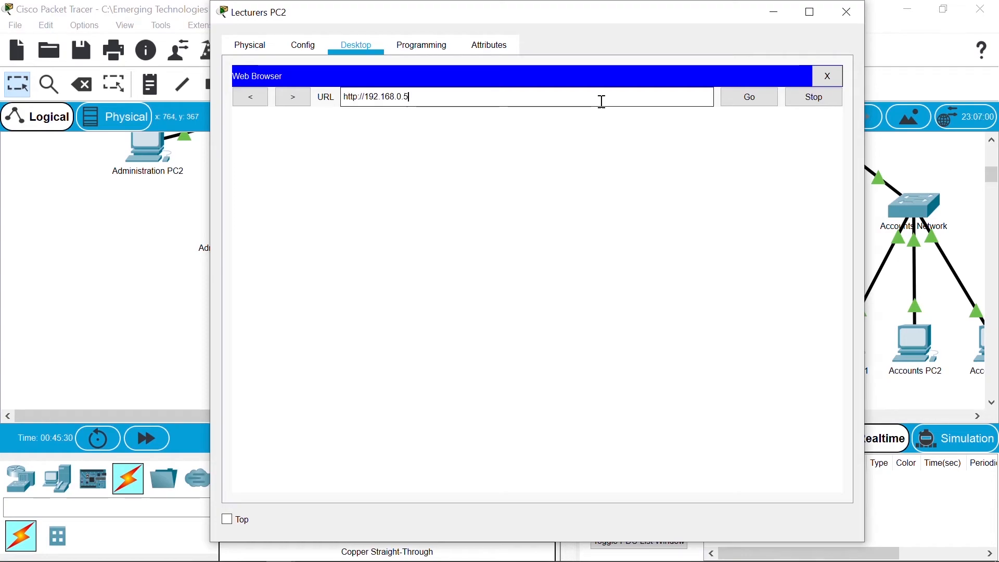
{"action": "left_click", "coordinate": [838, 16]}
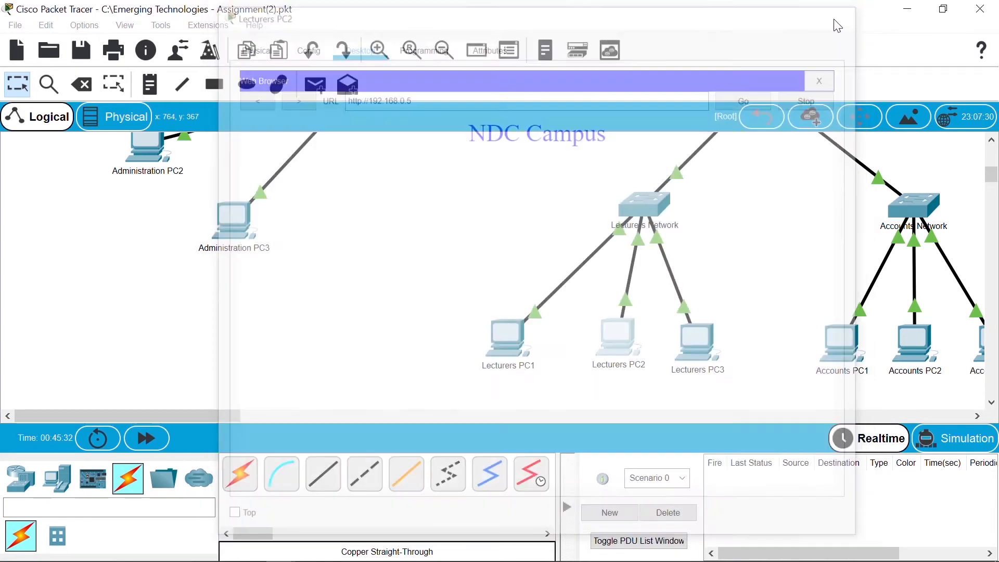
Step: Load the NDC Campus page at 192.168.0.5 on Lecturers PC3, close it, and scroll the canvas right
{"action": "left_click", "coordinate": [707, 346]}
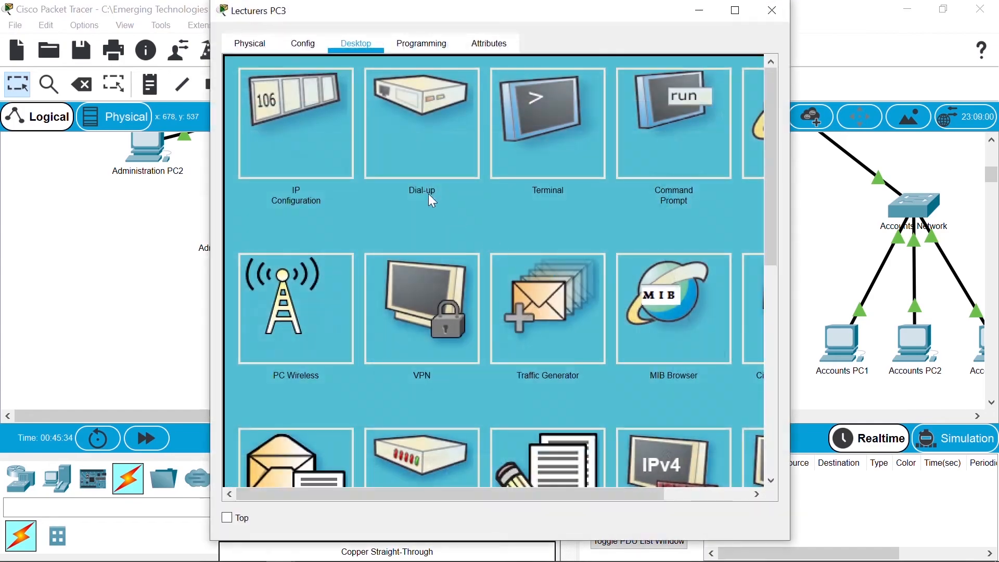
{"action": "left_click", "coordinate": [756, 154]}
{"action": "left_click", "coordinate": [590, 100]}
{"action": "type", "text": "192.168.0.5"}
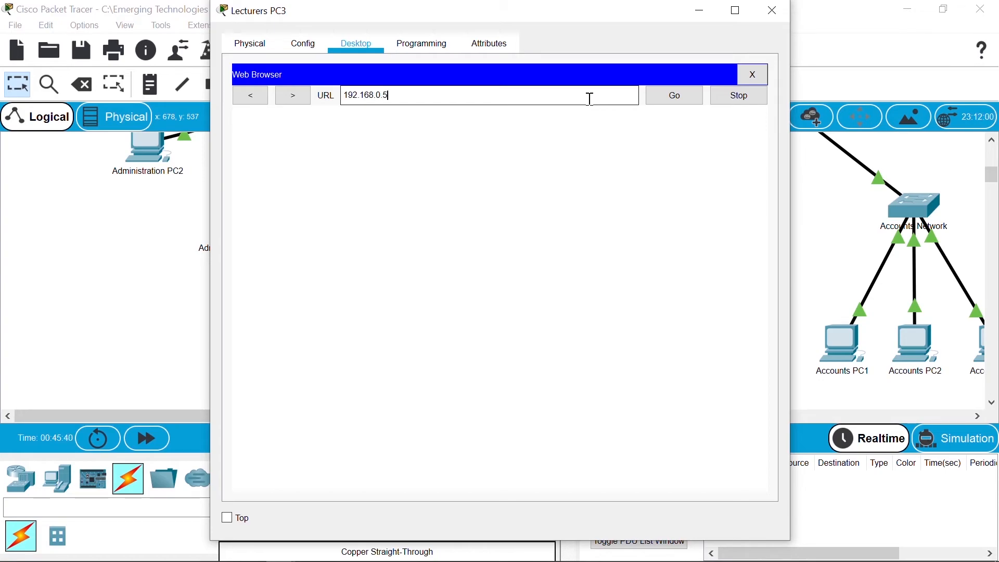
{"action": "key", "text": "Return"}
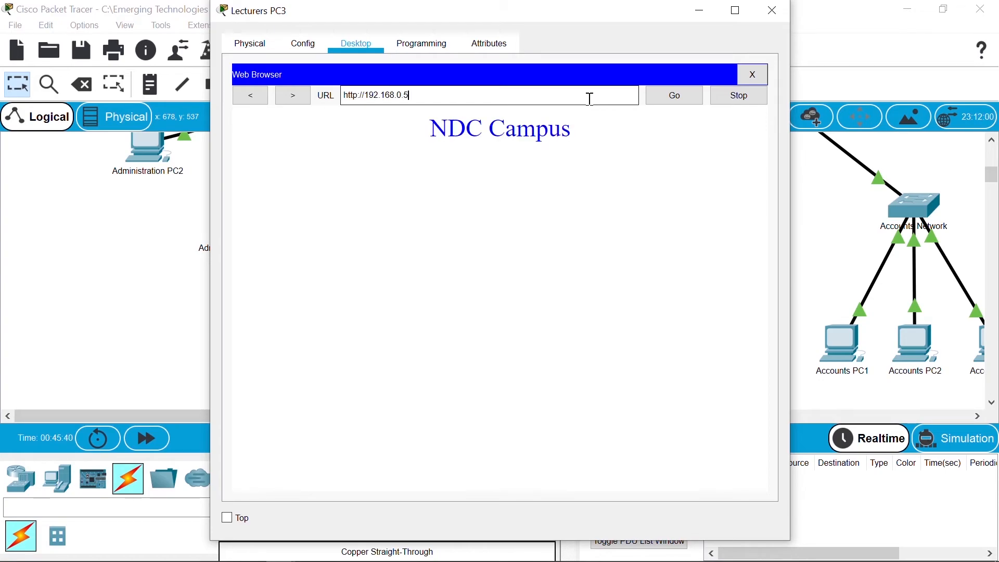
{"action": "left_click", "coordinate": [767, 17]}
{"action": "left_click_drag", "start_coordinate": [174, 415], "coordinate": [289, 411]}
Step: Load the NDC Campus page at 192.168.0.5 in Accounts PC1's web browser, then close it
{"action": "left_click", "coordinate": [345, 351]}
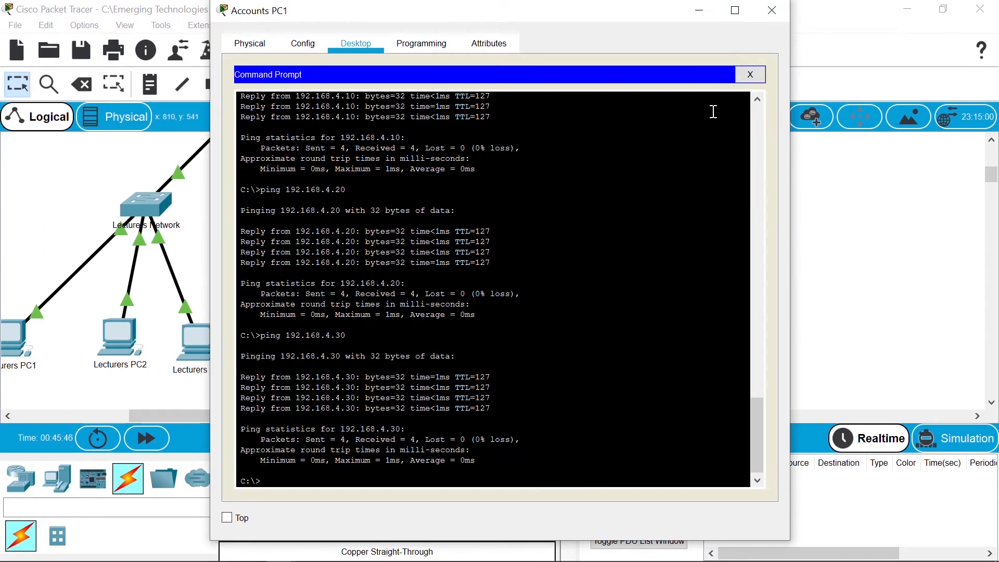
{"action": "left_click_drag", "start_coordinate": [794, 126], "coordinate": [901, 126]}
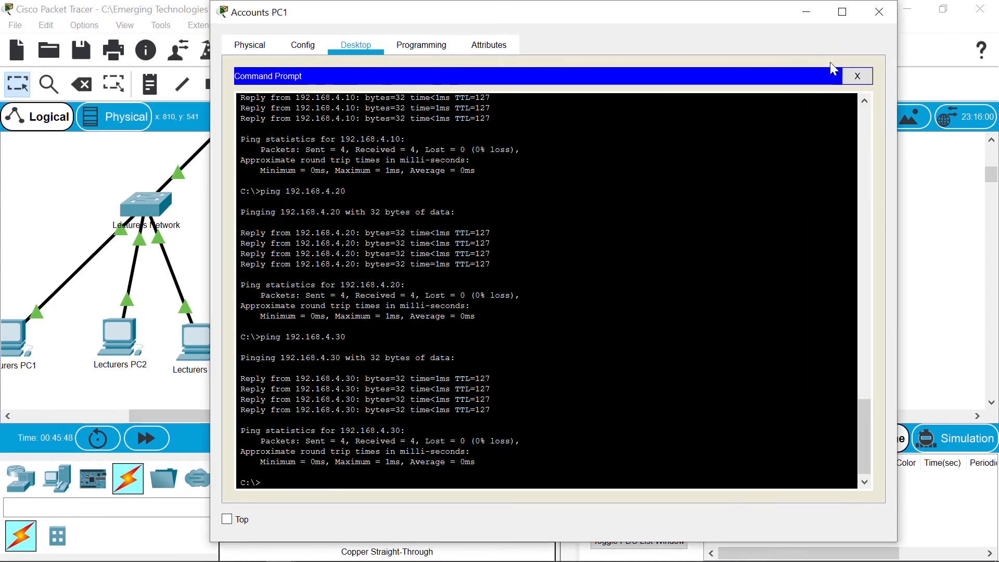
{"action": "left_click", "coordinate": [859, 75]}
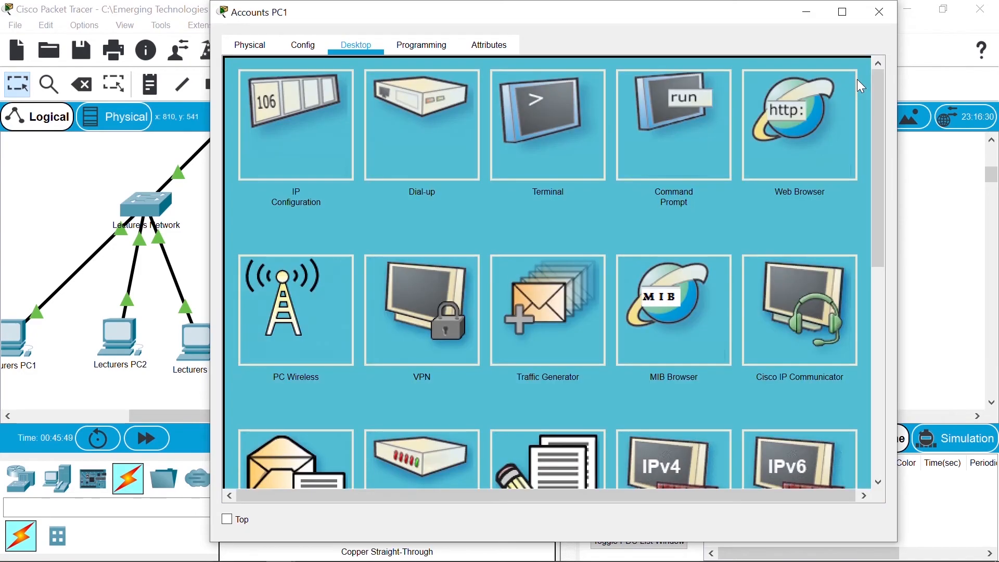
{"action": "left_click", "coordinate": [803, 142]}
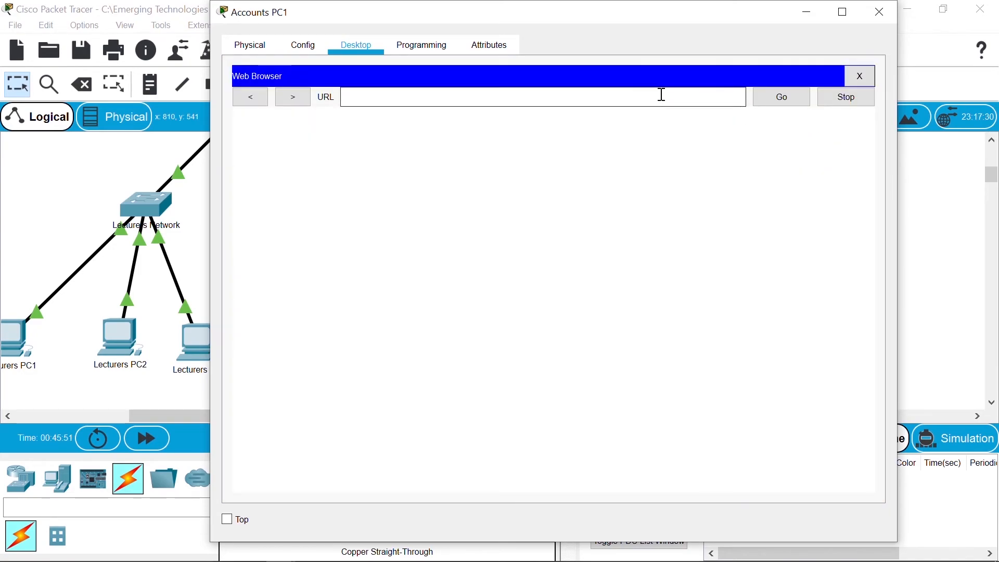
{"action": "type", "text": "192.168.0.5"}
{"action": "key", "text": "Return"}
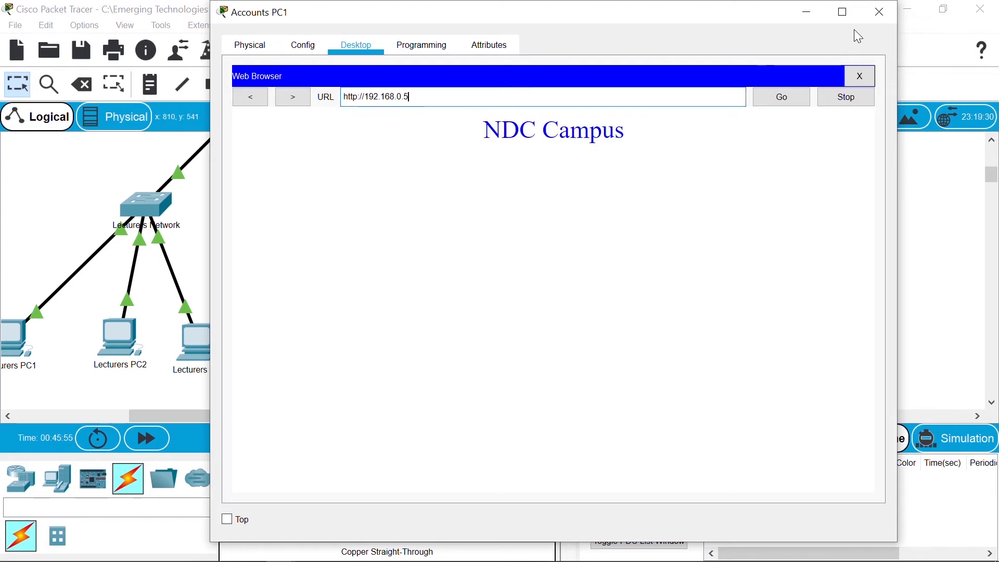
{"action": "left_click", "coordinate": [885, 11]}
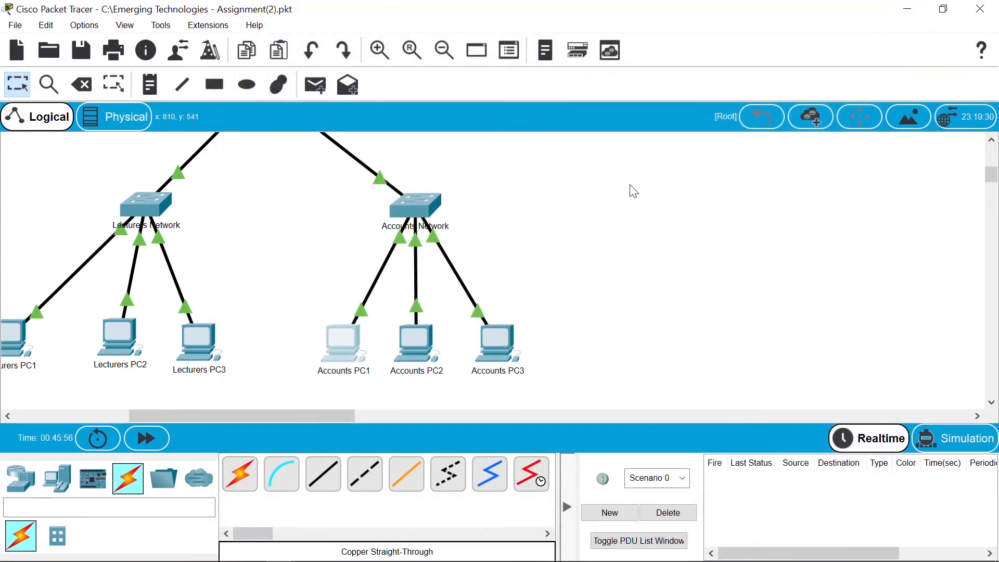
Step: Load the NDC Campus page in Accounts PC2's web browser, then close its window
{"action": "left_click", "coordinate": [411, 346]}
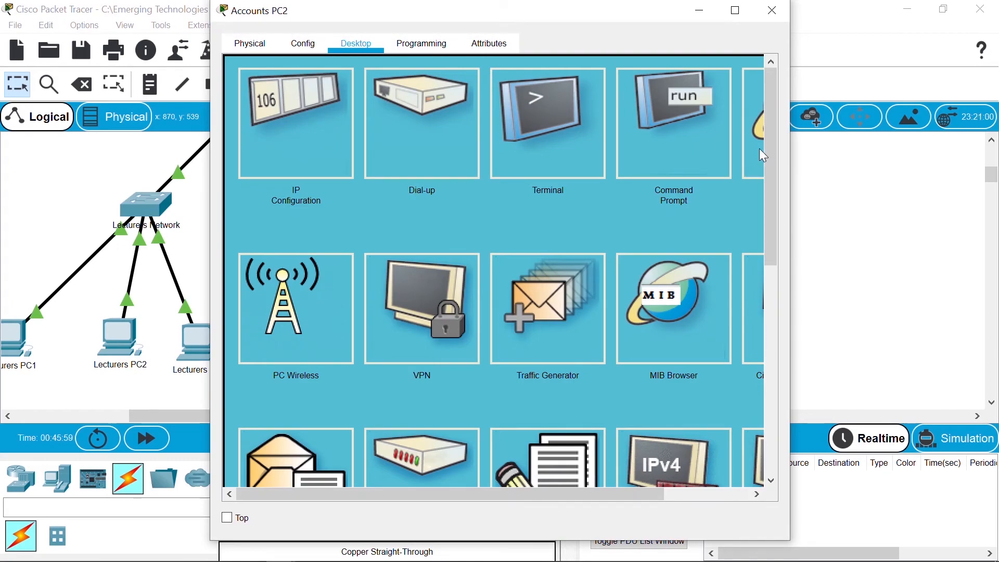
{"action": "left_click", "coordinate": [760, 149]}
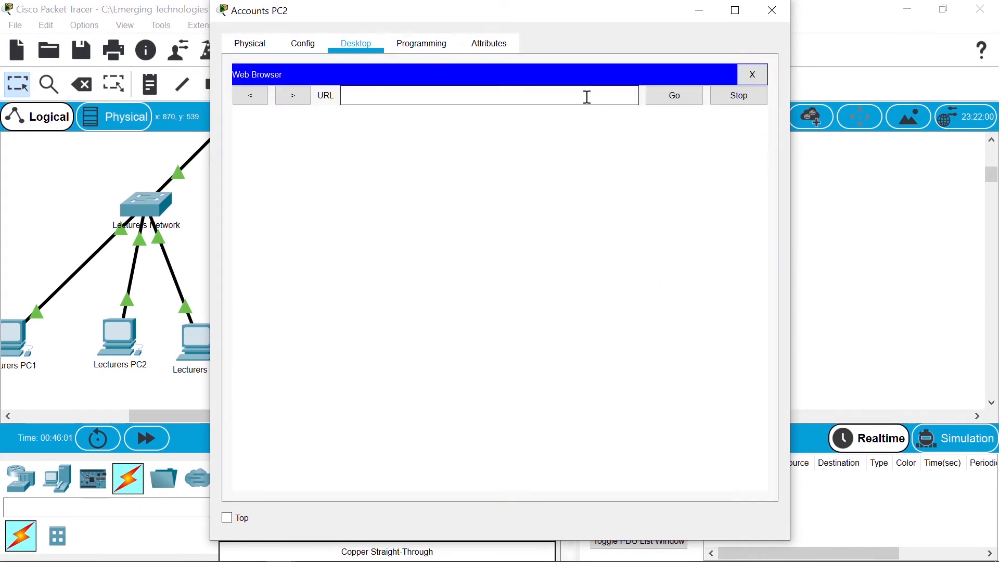
{"action": "type", "text": "192.168"}
{"action": "key", "text": "Return"}
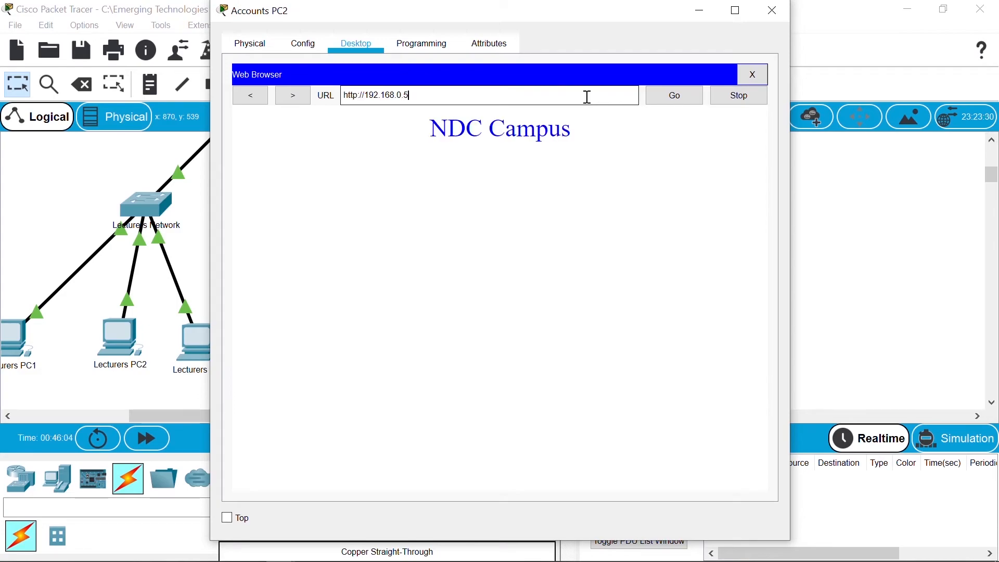
{"action": "left_click", "coordinate": [774, 11]}
Step: Load 192.168.0.5 in Accounts PC3's web browser, then close its window
{"action": "left_click", "coordinate": [509, 328]}
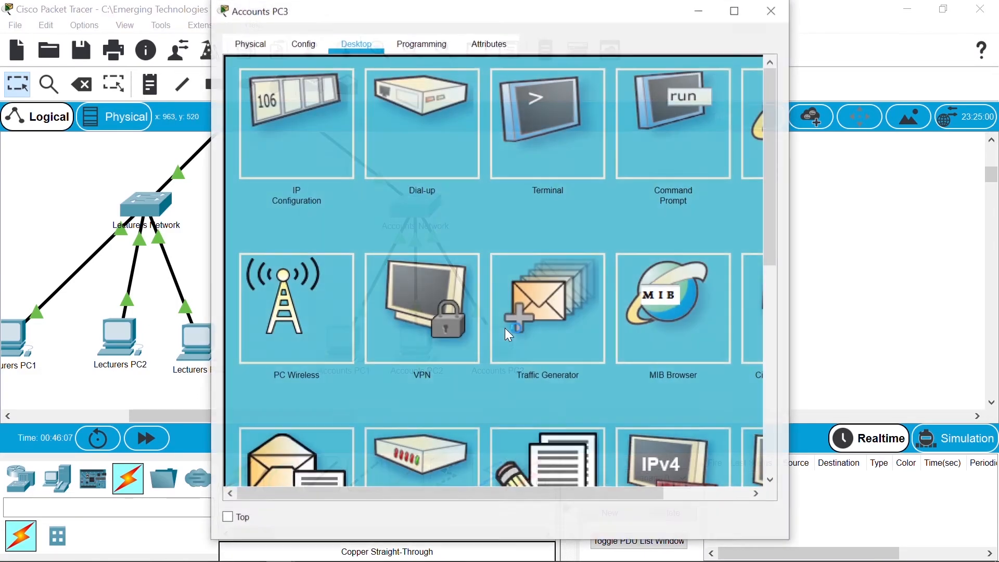
{"action": "left_click", "coordinate": [756, 136]}
{"action": "left_click", "coordinate": [553, 94]}
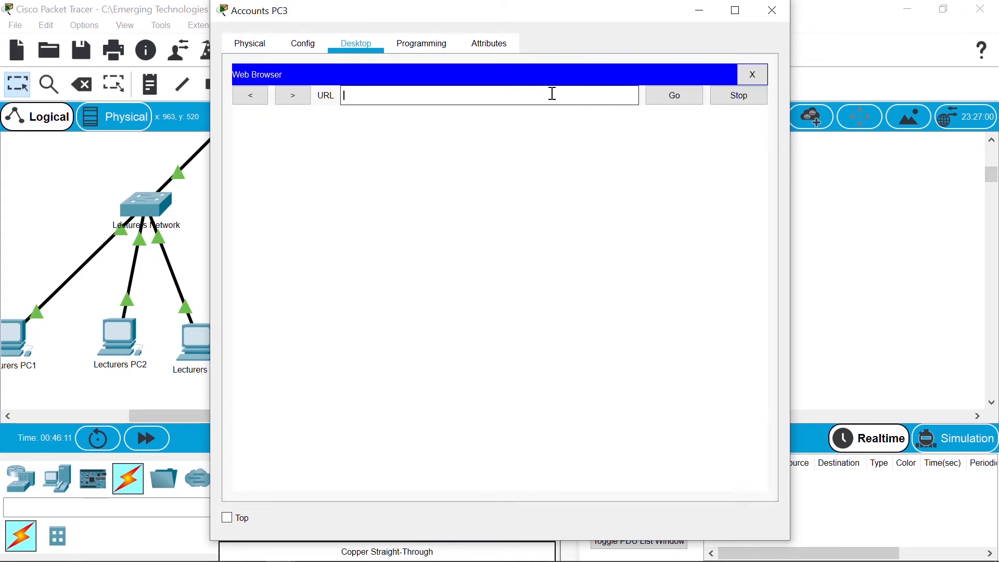
{"action": "type", "text": "192.168.0.5"}
{"action": "key", "text": "Return"}
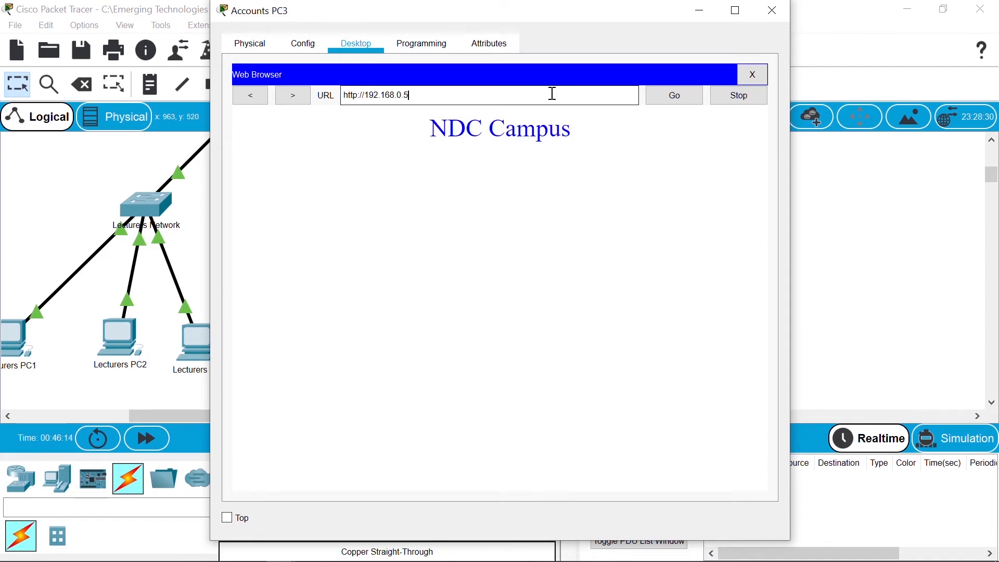
{"action": "left_click", "coordinate": [774, 17]}
{"action": "left_click_drag", "start_coordinate": [994, 182], "coordinate": [992, 168]}
Step: Load the NDC Campus page in Students PC1's web browser, then close its window
{"action": "left_click", "coordinate": [451, 177]}
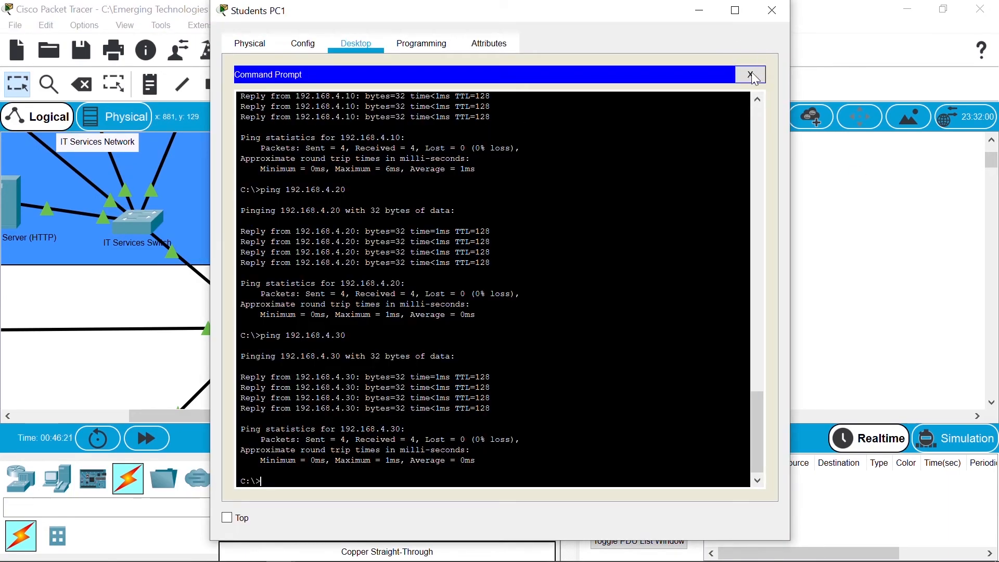
{"action": "left_click", "coordinate": [757, 76]}
{"action": "left_click_drag", "start_coordinate": [792, 201], "coordinate": [932, 172]}
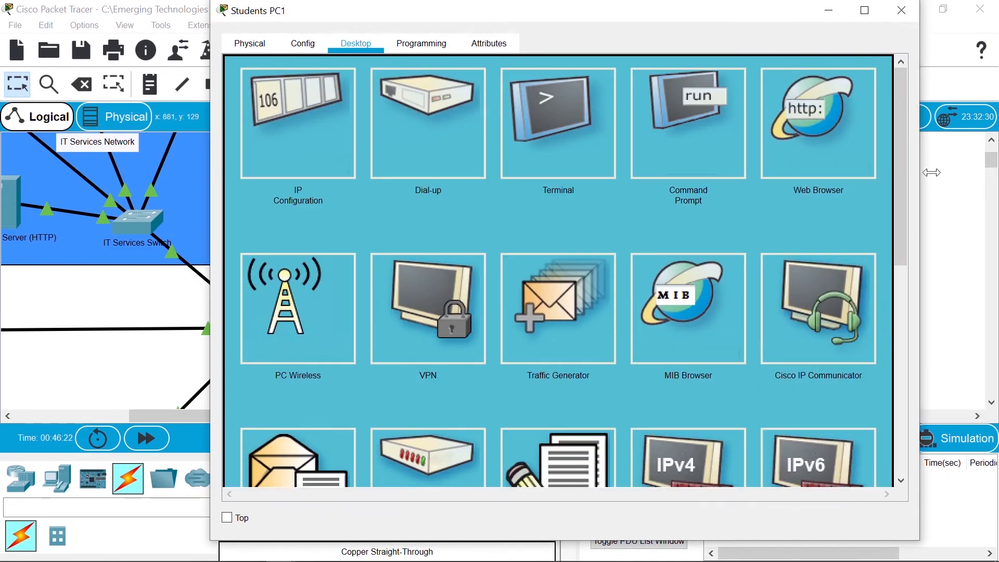
{"action": "left_click", "coordinate": [808, 142]}
{"action": "type", "text": "192.168"}
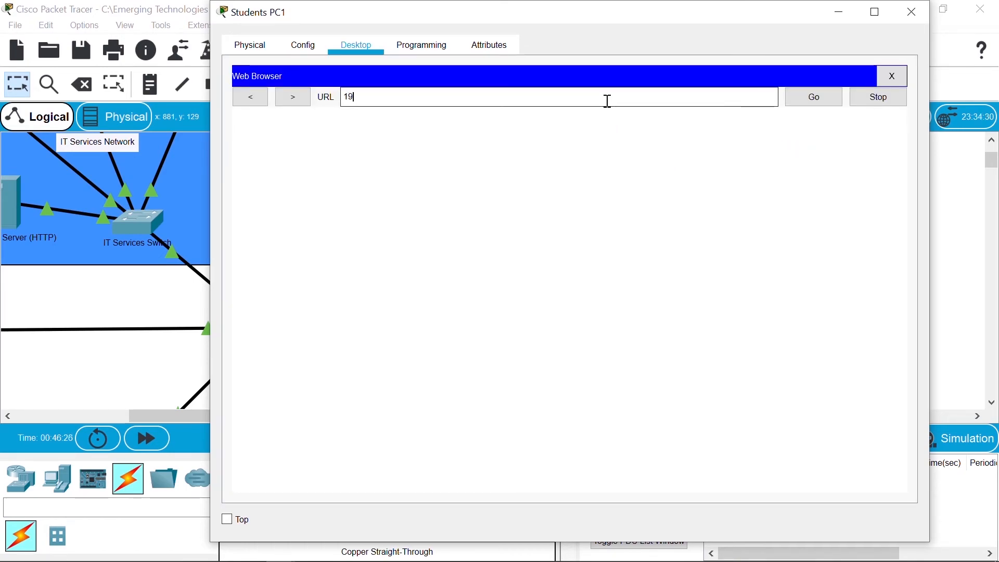
{"action": "type", "text": ".5"}
{"action": "key", "text": "Return"}
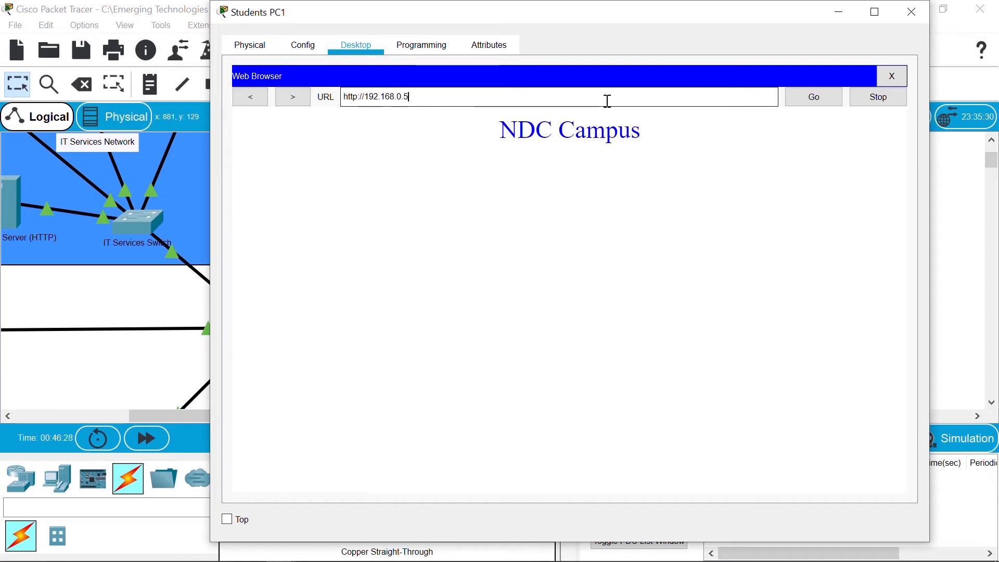
{"action": "left_click", "coordinate": [908, 21]}
Step: Load 192.168.0.5 in Students PC2's web browser, then close its window
{"action": "left_click", "coordinate": [515, 229]}
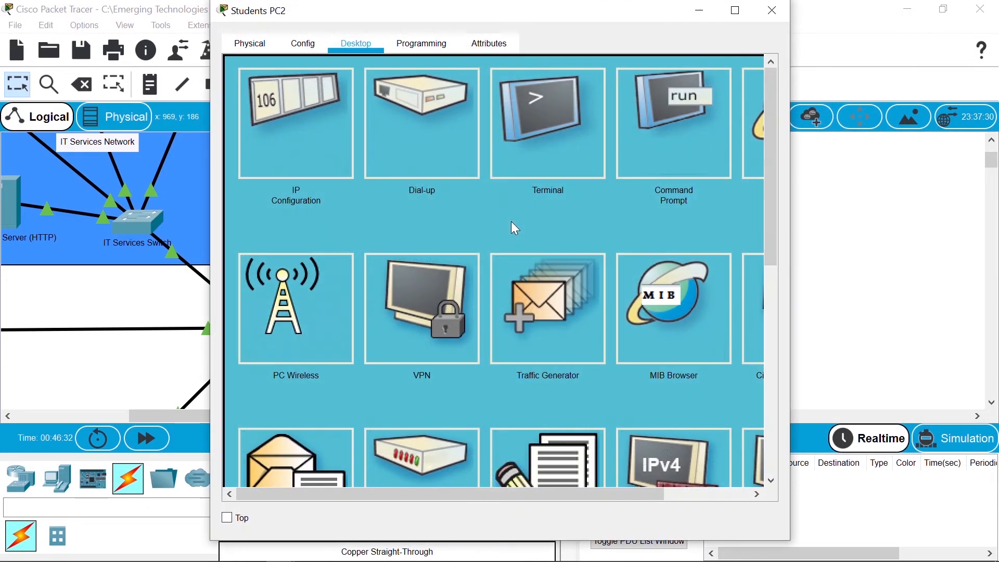
{"action": "left_click_drag", "start_coordinate": [806, 238], "coordinate": [937, 239]}
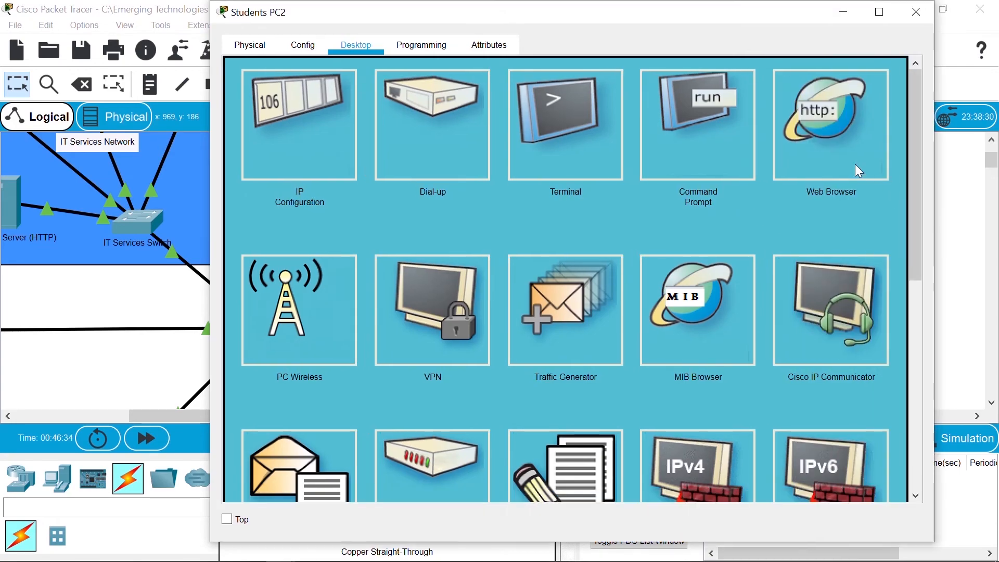
{"action": "left_click", "coordinate": [824, 150]}
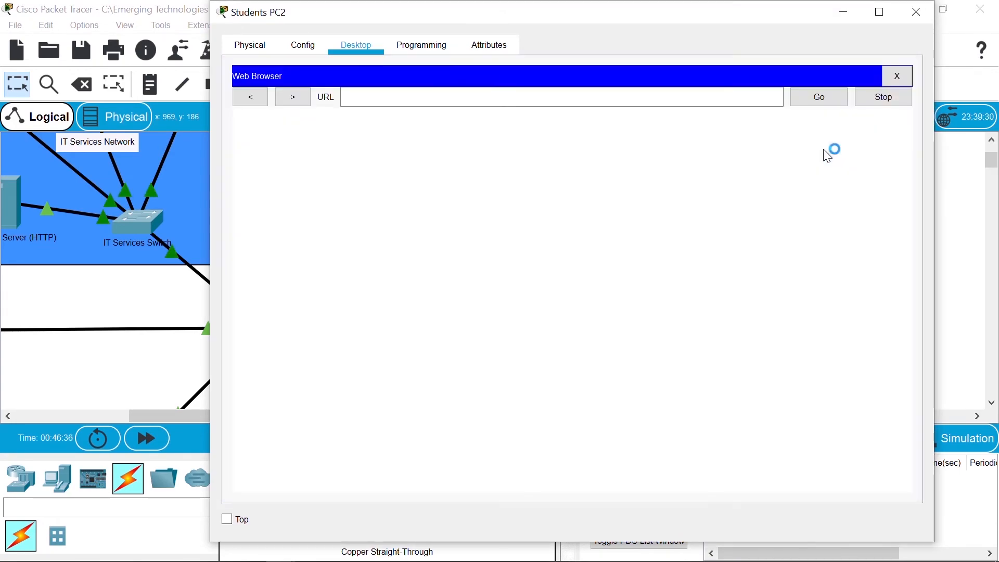
{"action": "left_click", "coordinate": [711, 99]}
{"action": "type", "text": "192.168"}
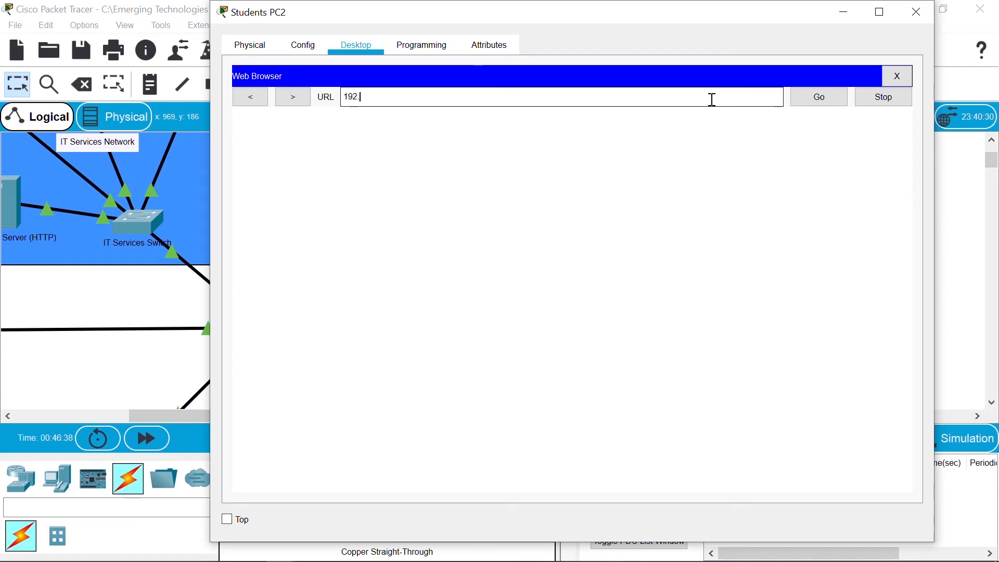
{"action": "type", "text": ".0.5"}
{"action": "key", "text": "Return"}
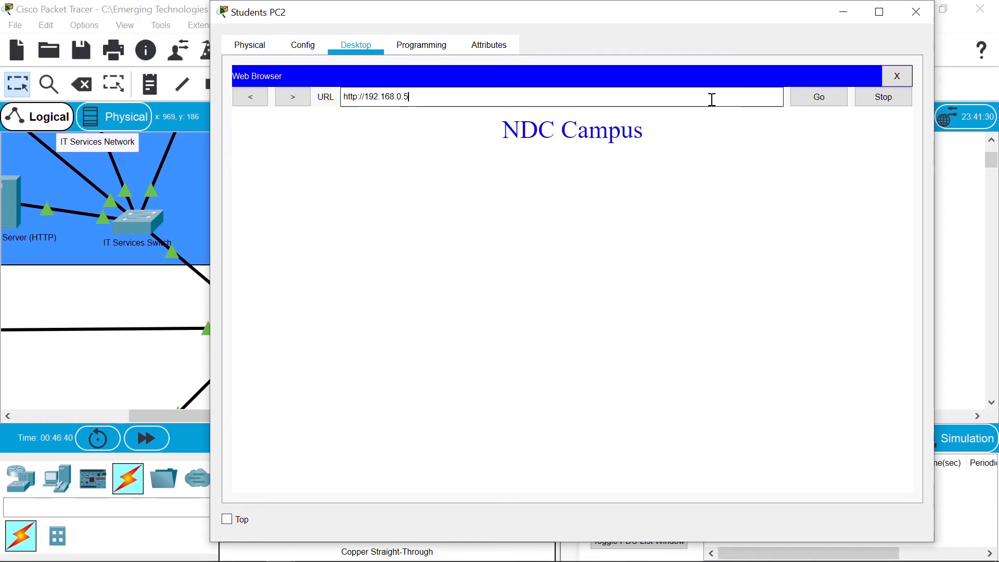
{"action": "left_click", "coordinate": [923, 18]}
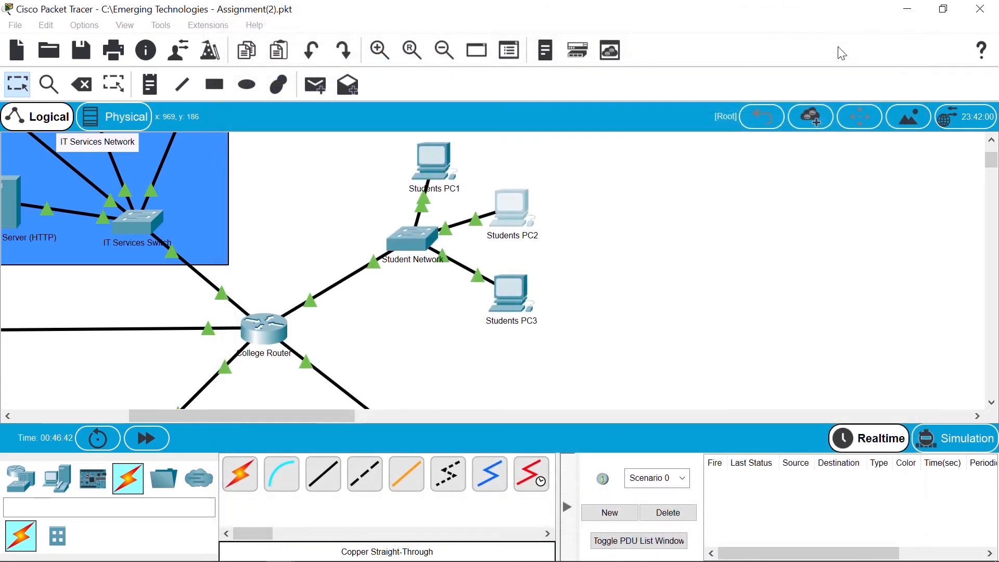
Step: Load the NDC Campus page at 192.168.0.5 in Students PC3's web browser
{"action": "left_click", "coordinate": [508, 293]}
{"action": "left_click", "coordinate": [507, 293]}
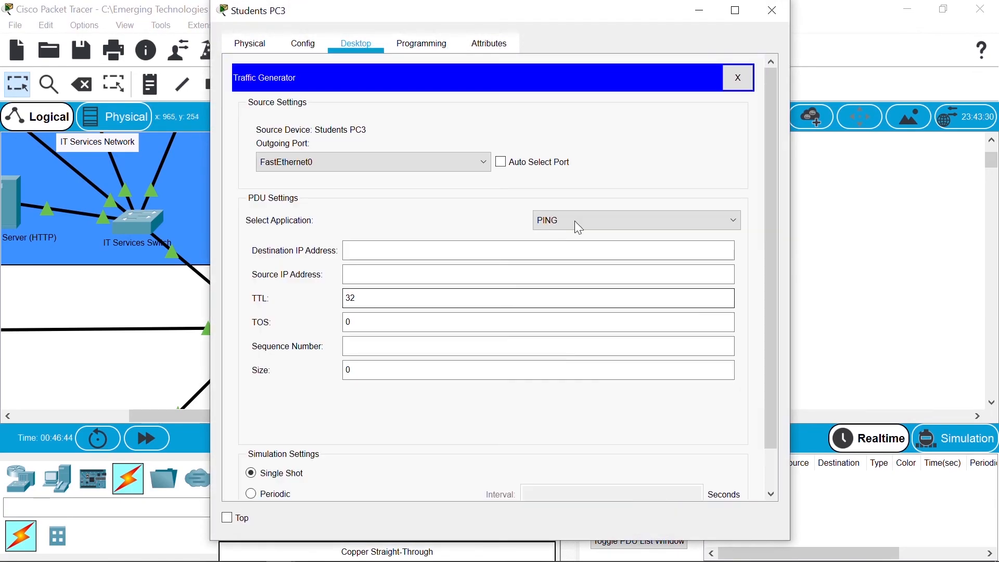
{"action": "left_click", "coordinate": [737, 74]}
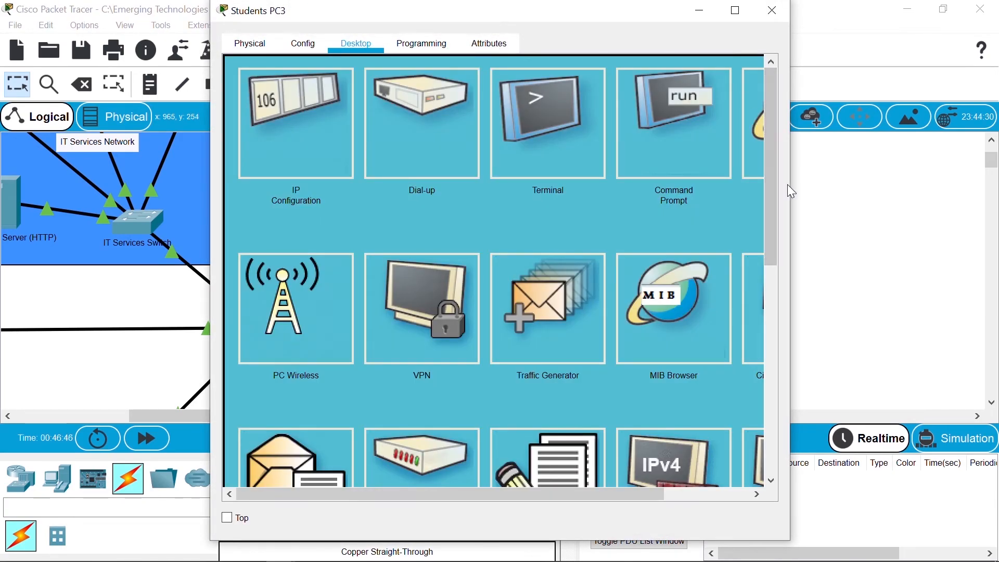
{"action": "left_click_drag", "start_coordinate": [790, 186], "coordinate": [895, 172]}
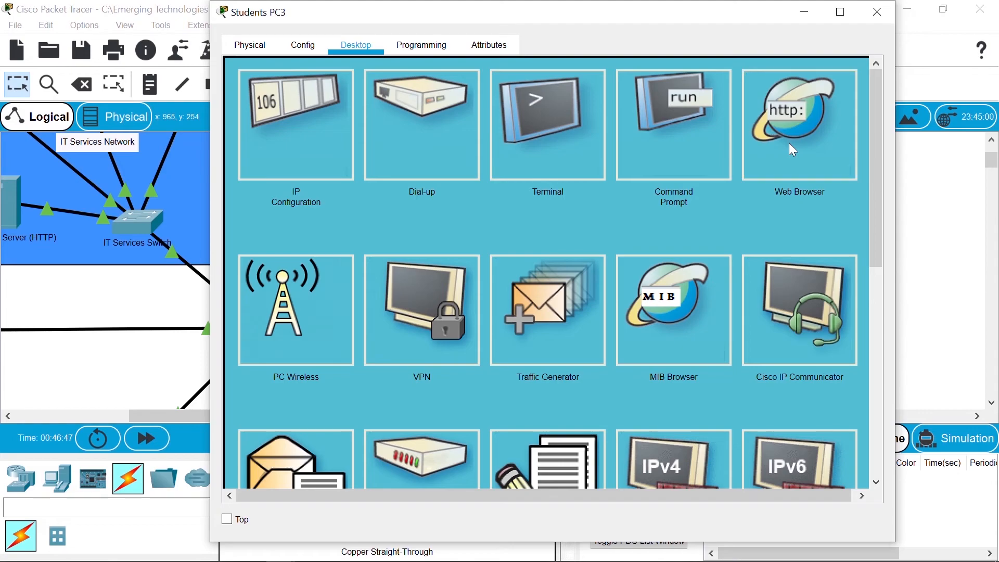
{"action": "left_click", "coordinate": [760, 149]}
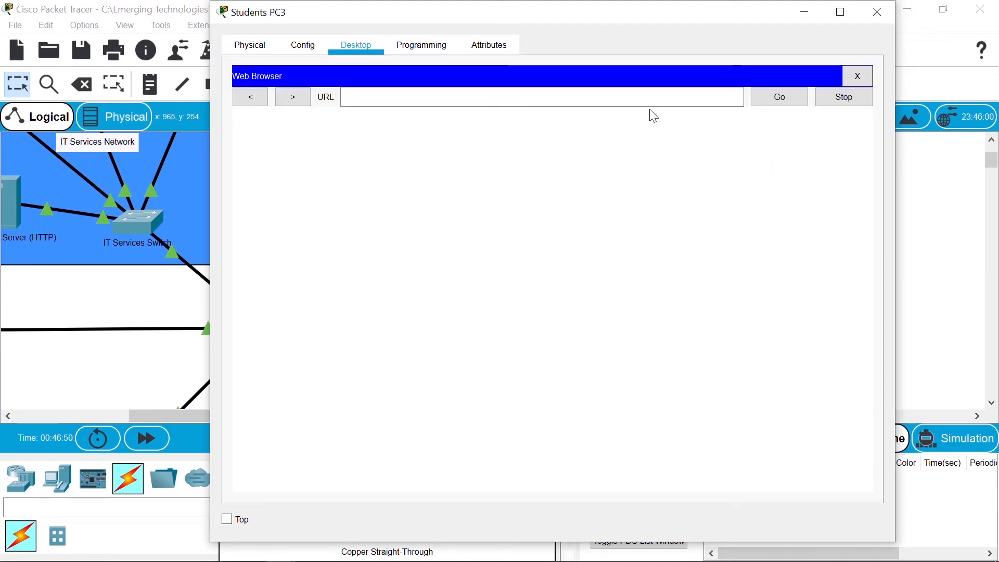
{"action": "type", "text": "192.168"}
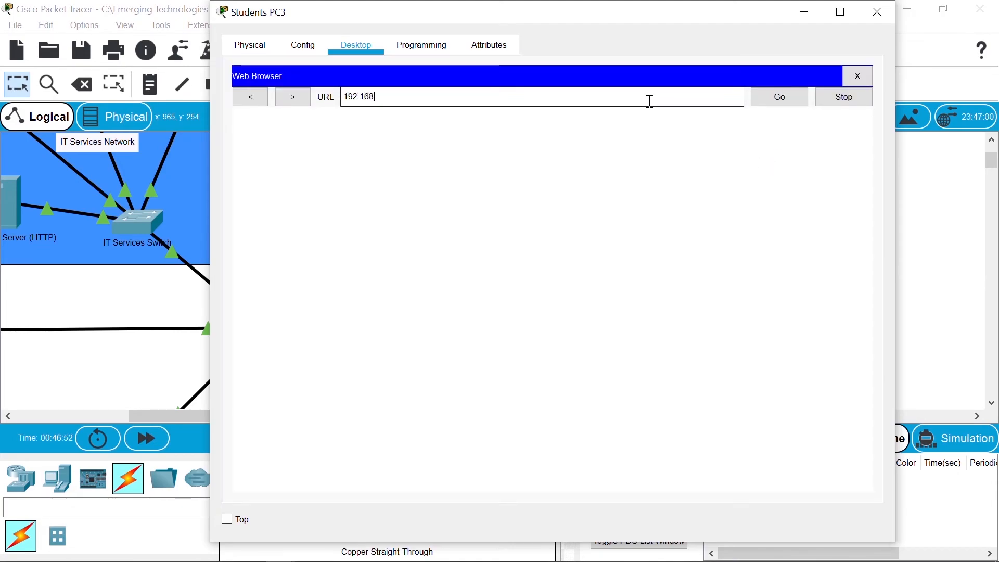
{"action": "type", "text": ".0.5"}
{"action": "key", "text": "Return"}
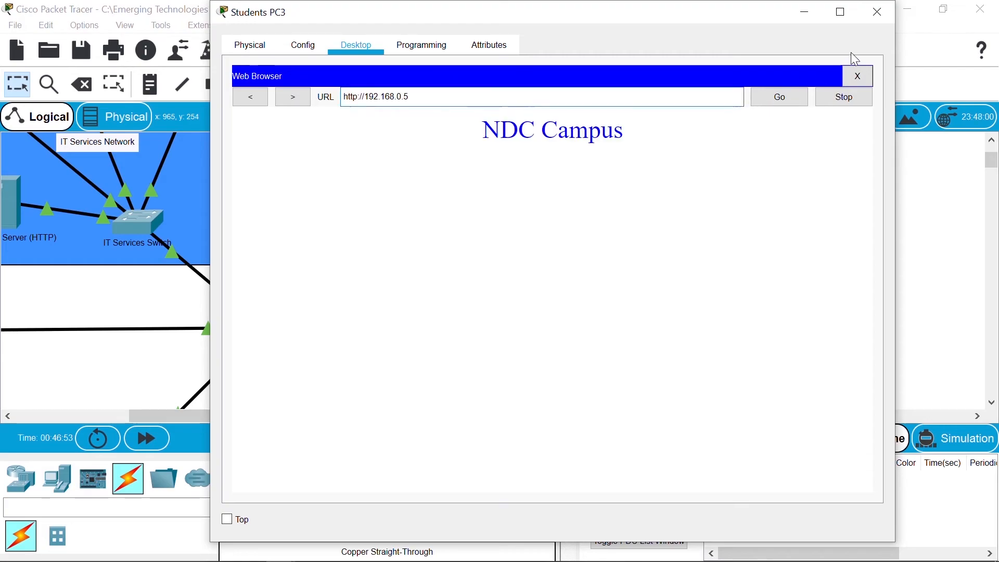
{"action": "left_click", "coordinate": [867, 14]}
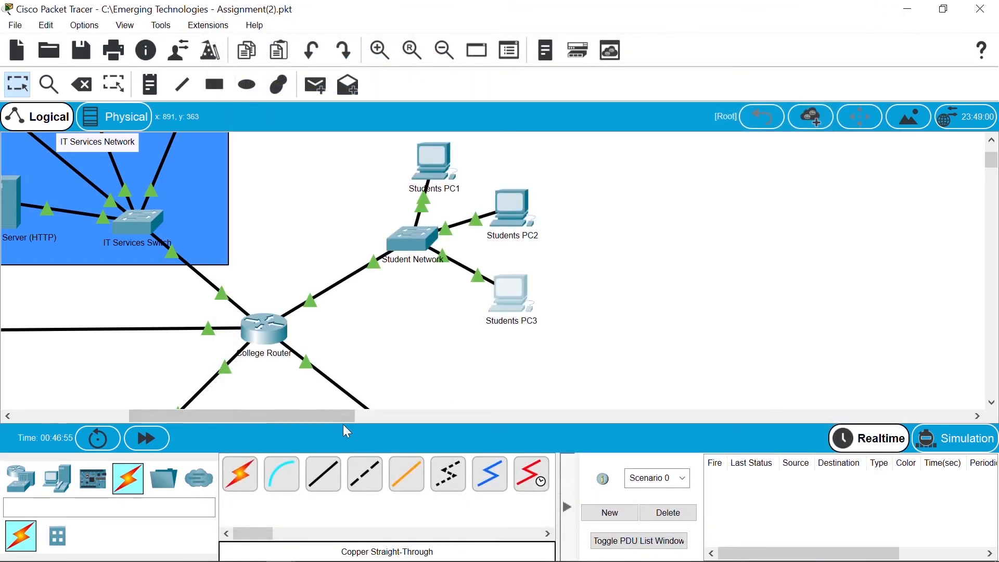
Step: Load the NDC Campus page at 192.168.0.5 in PC0's web browser, then close it
{"action": "left_click_drag", "start_coordinate": [343, 416], "coordinate": [264, 415]}
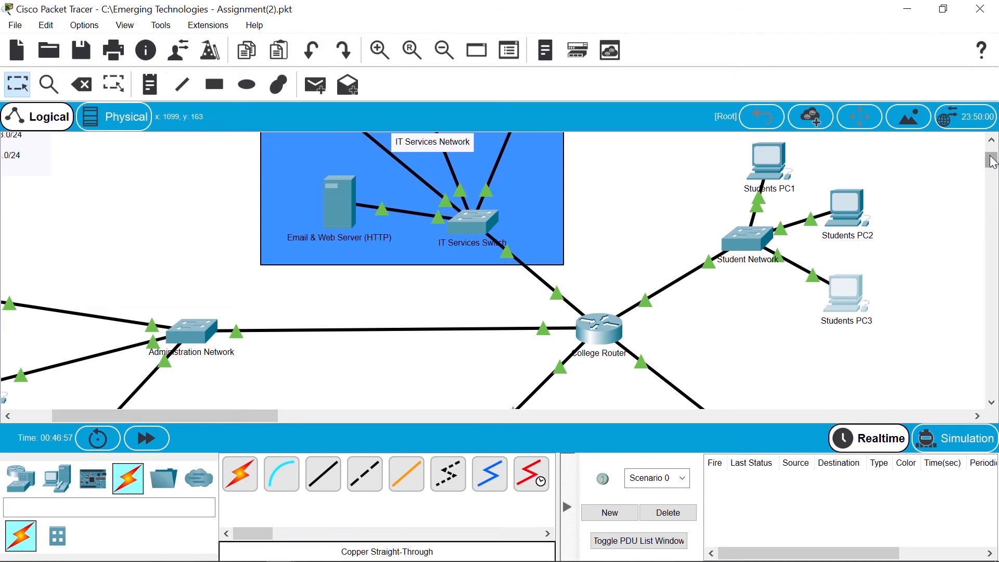
{"action": "left_click_drag", "start_coordinate": [994, 162], "coordinate": [994, 148]}
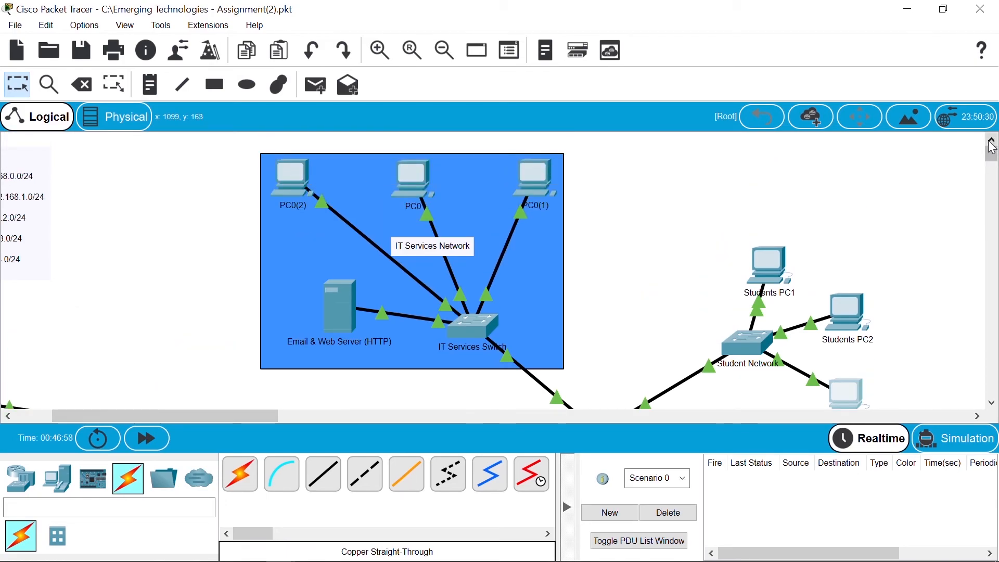
{"action": "double_click", "coordinate": [401, 177]}
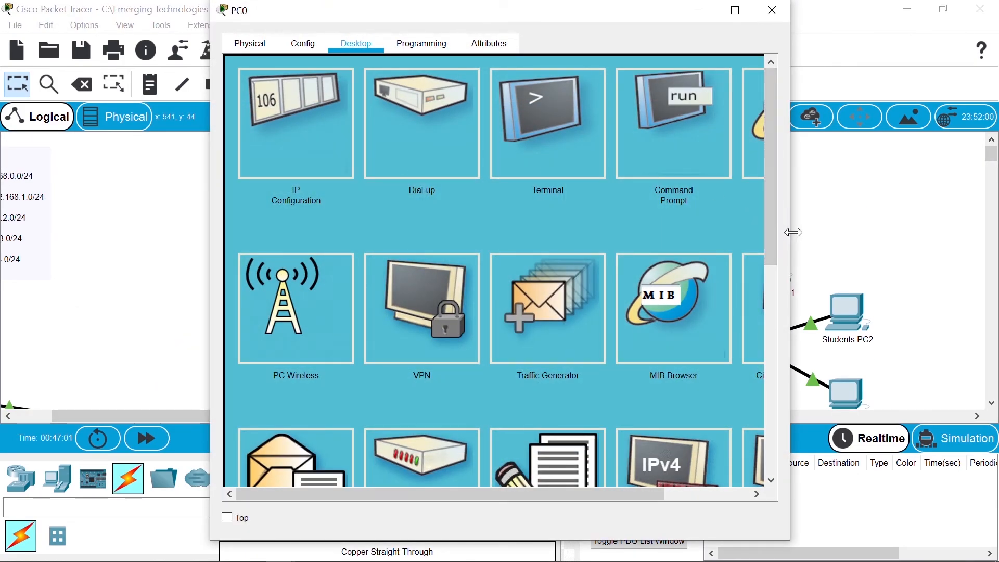
{"action": "left_click_drag", "start_coordinate": [789, 224], "coordinate": [874, 224]}
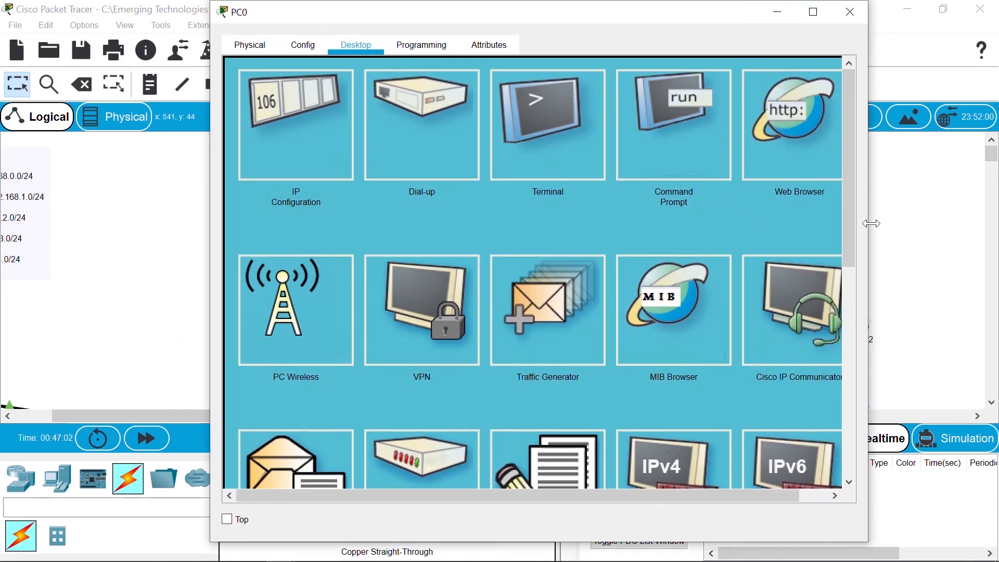
{"action": "left_click", "coordinate": [758, 134]}
{"action": "left_click", "coordinate": [642, 103]}
{"action": "type", "text": "192.168.0"}
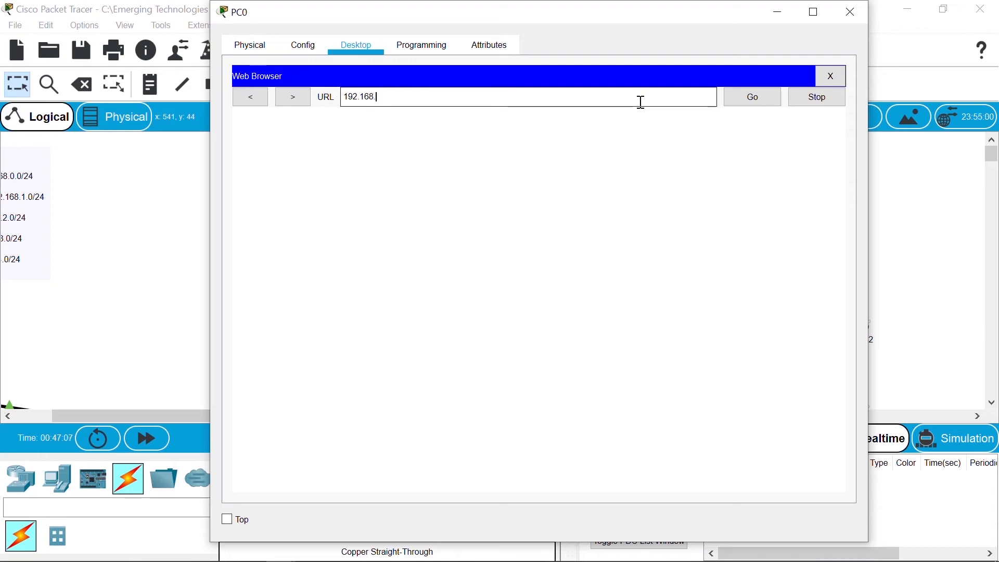
{"action": "type", "text": ".5"}
{"action": "key", "text": "Return"}
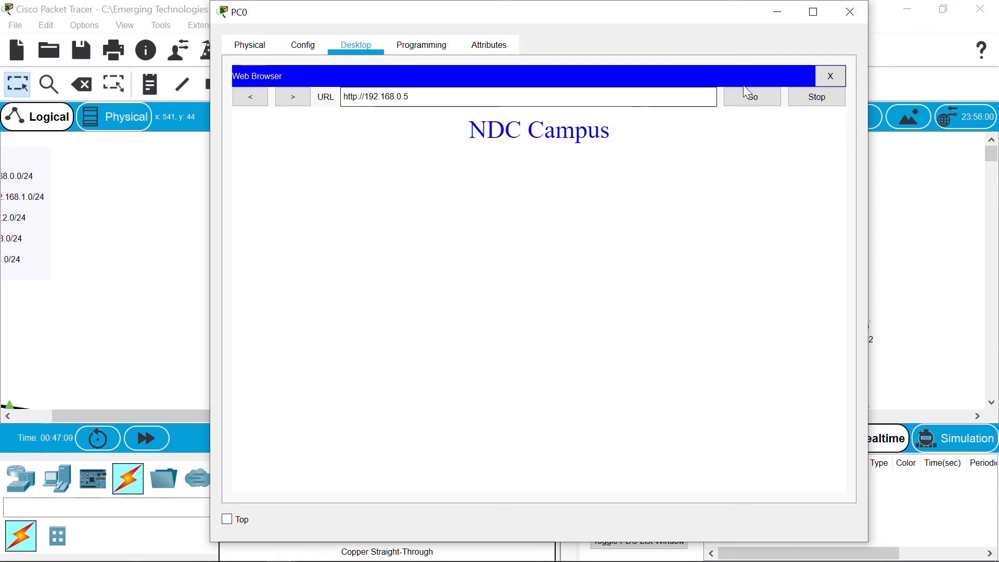
{"action": "left_click", "coordinate": [852, 11]}
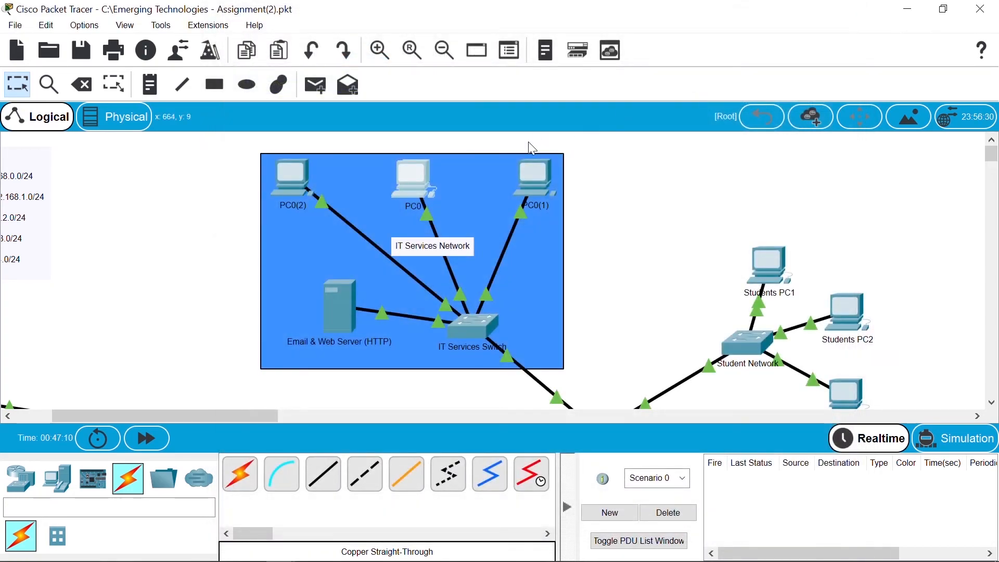
Step: Load 192.168.0.5 in PC0(1)'s web browser, then close its window
{"action": "left_click", "coordinate": [537, 184]}
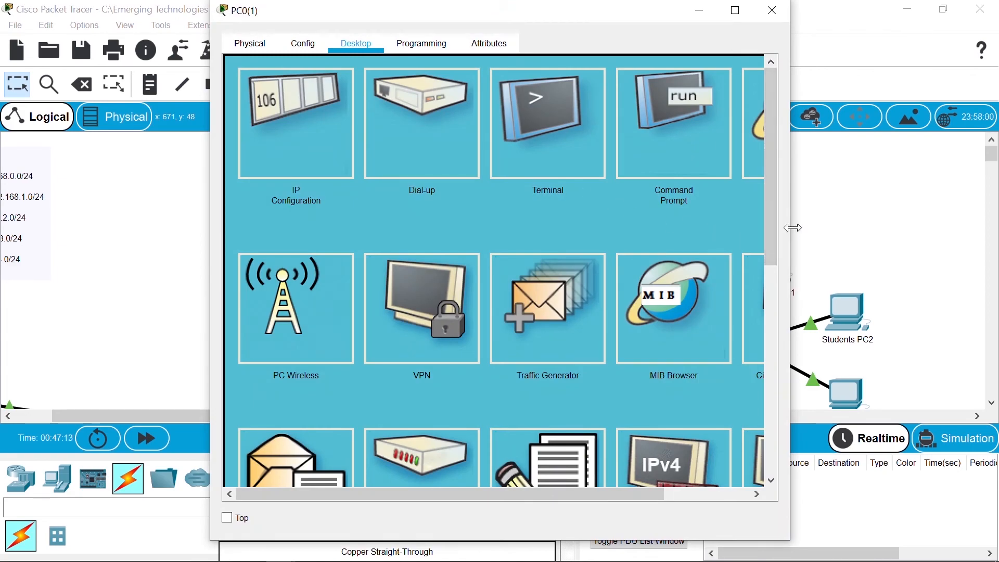
{"action": "left_click_drag", "start_coordinate": [793, 228], "coordinate": [945, 229]}
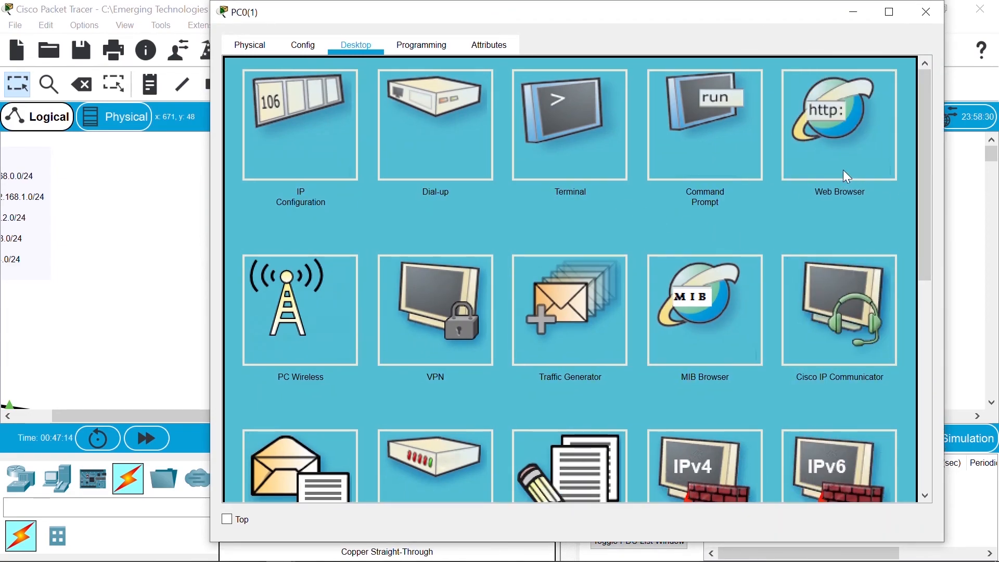
{"action": "left_click", "coordinate": [843, 171]}
{"action": "type", "text": "192"}
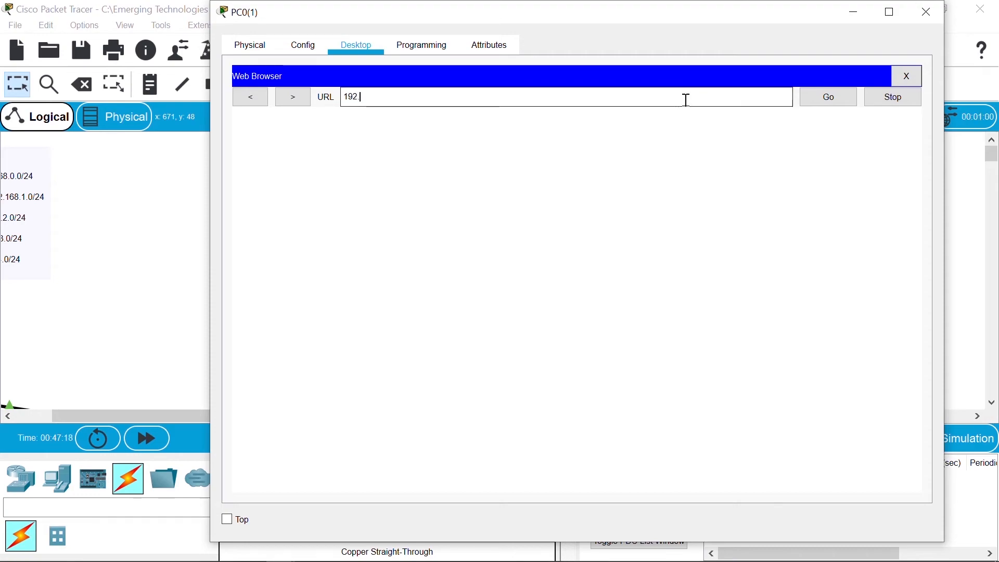
{"action": "type", "text": ".168.0.5"}
{"action": "key", "text": "Return"}
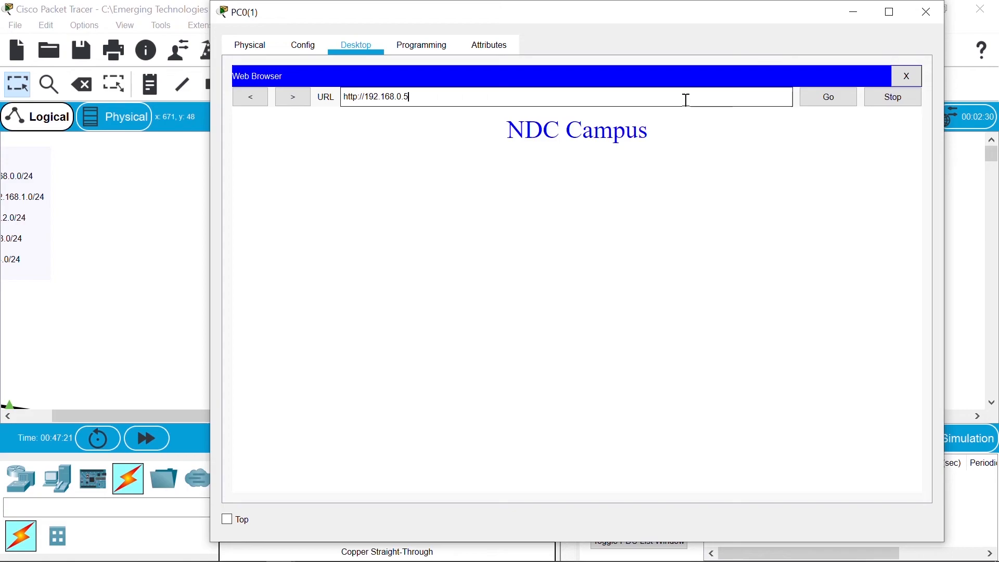
{"action": "left_click", "coordinate": [926, 18]}
Step: Load 192.168.0.5 in PC0(2)'s web browser, then close its window
{"action": "left_click", "coordinate": [295, 188]}
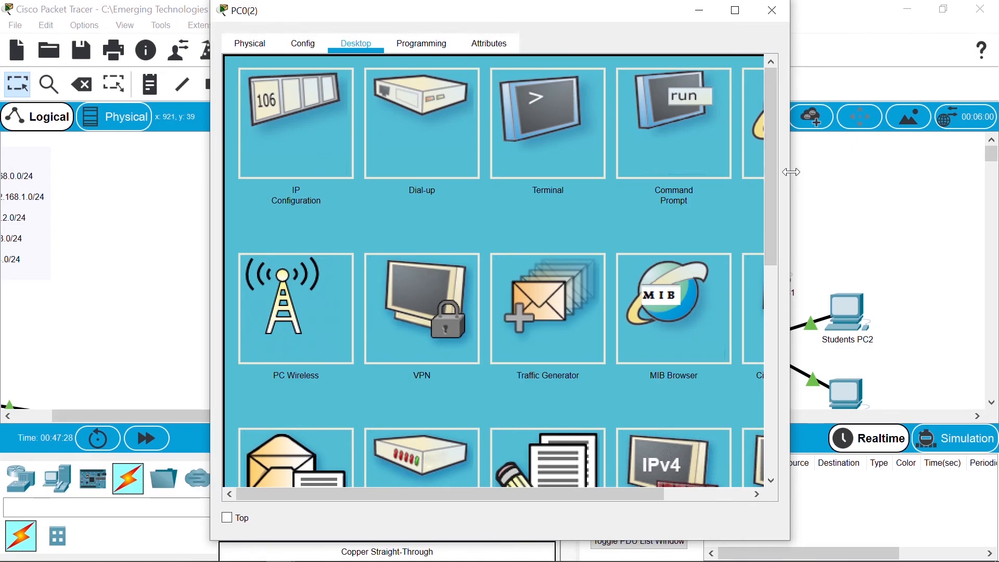
{"action": "left_click_drag", "start_coordinate": [789, 171], "coordinate": [917, 171]}
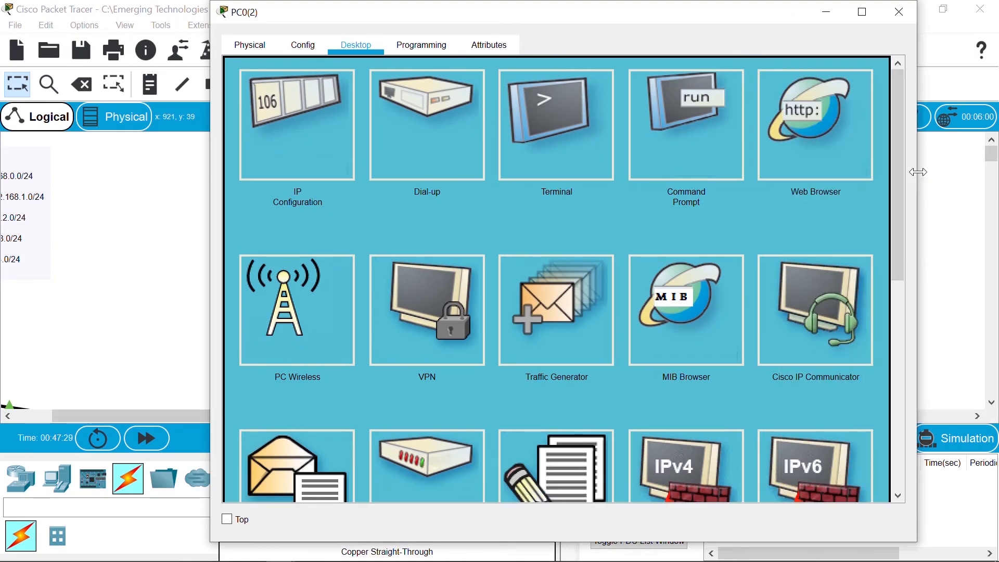
{"action": "left_click", "coordinate": [838, 134]}
{"action": "left_click", "coordinate": [682, 102]}
{"action": "type", "text": "192.168.0.5"}
{"action": "key", "text": "Return"}
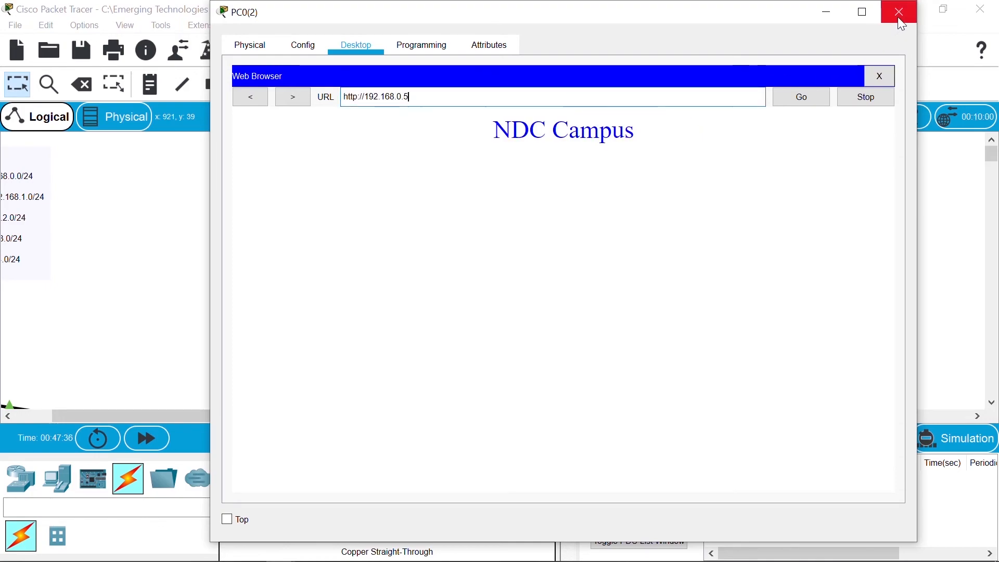
{"action": "left_click", "coordinate": [898, 17]}
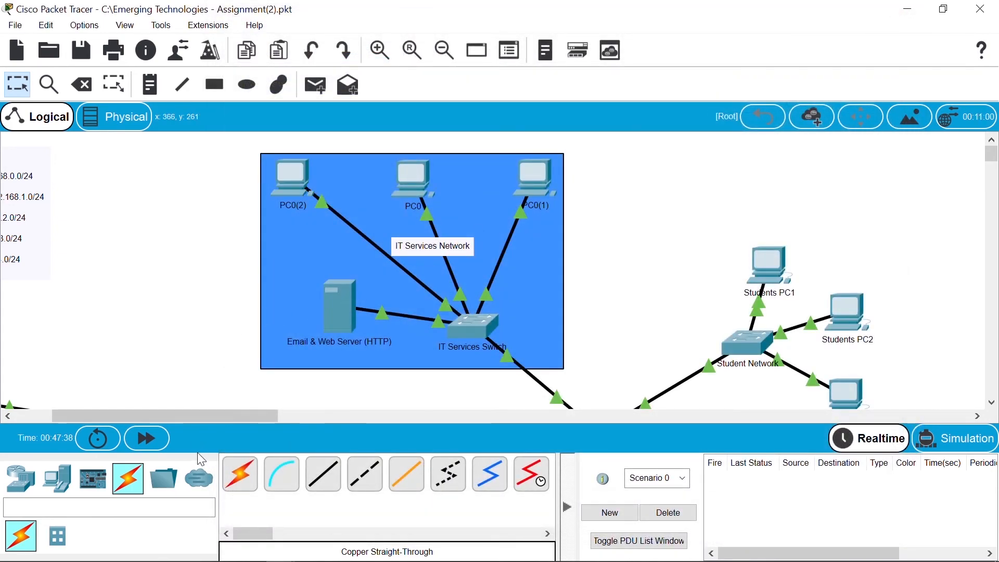
Step: Open a new email compose form in Administration PC1's Email app
{"action": "scroll", "coordinate": [200, 420], "scroll_direction": "left", "scroll_amount": 3}
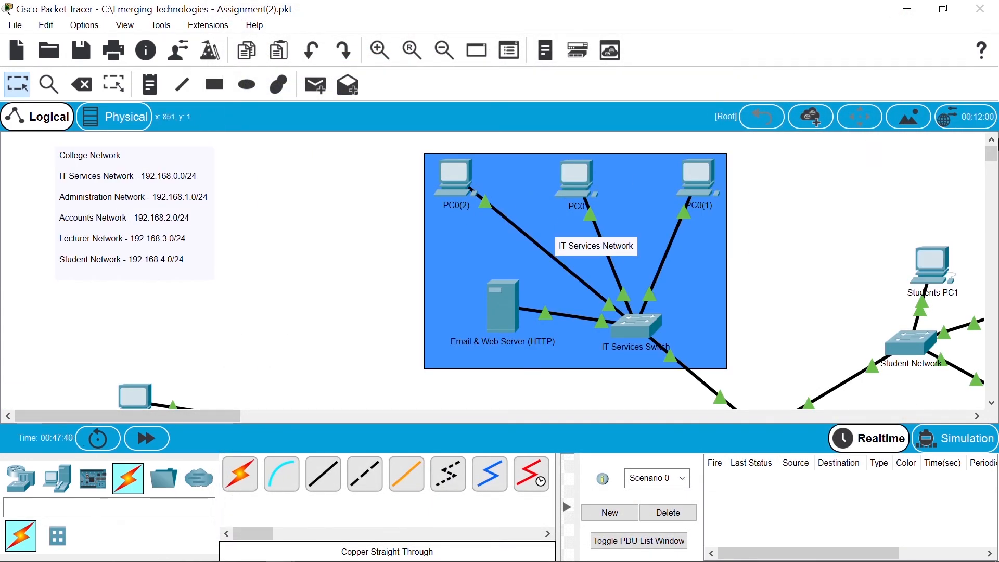
{"action": "left_click_drag", "start_coordinate": [991, 157], "coordinate": [991, 164]}
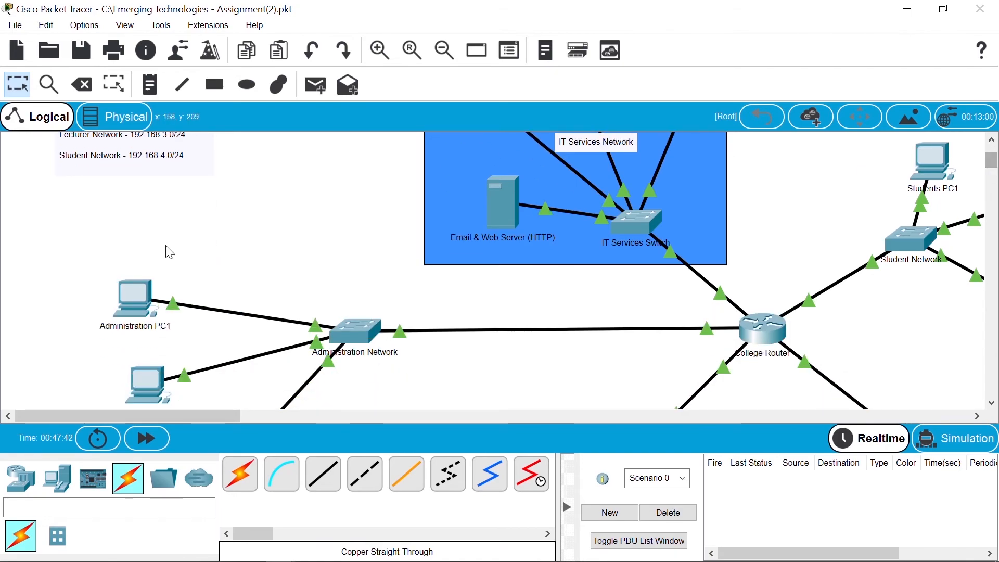
{"action": "left_click", "coordinate": [135, 316]}
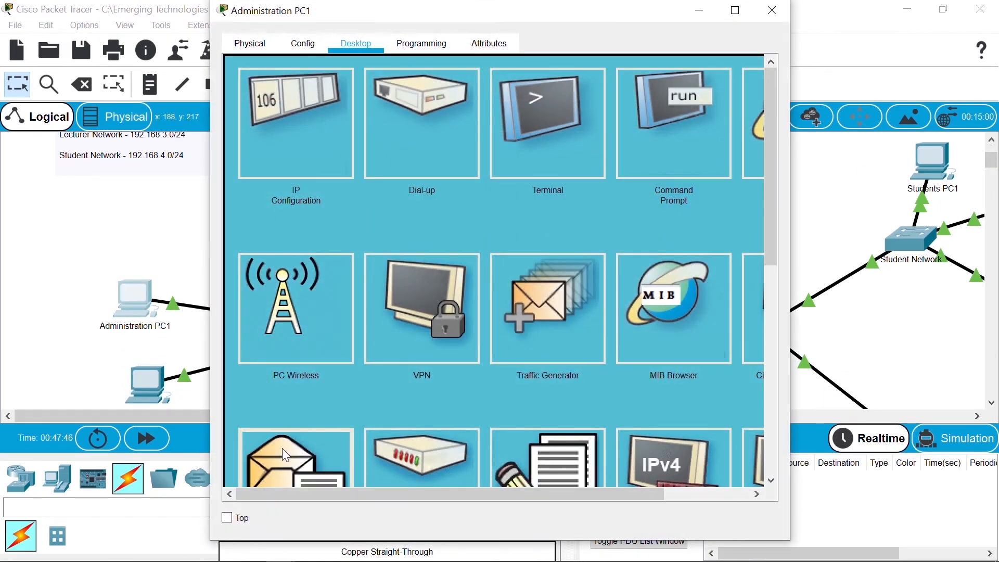
{"action": "left_click", "coordinate": [282, 448]}
{"action": "left_click", "coordinate": [310, 121]}
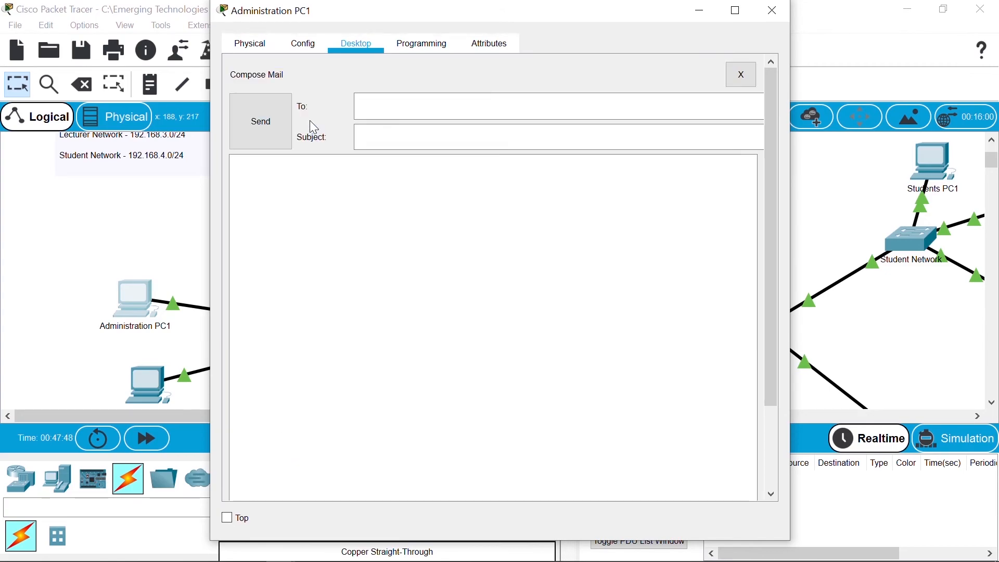
Step: Address the email to the first lecturer and begin writing the message body
{"action": "left_click", "coordinate": [376, 107]}
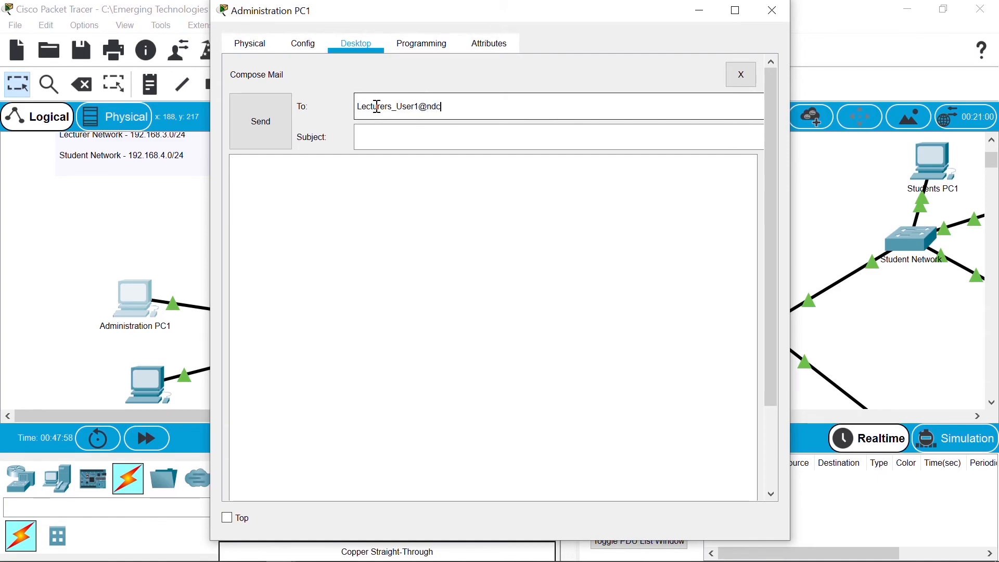
{"action": "type", "text": "u"}
{"action": "key", "text": "Tab"}
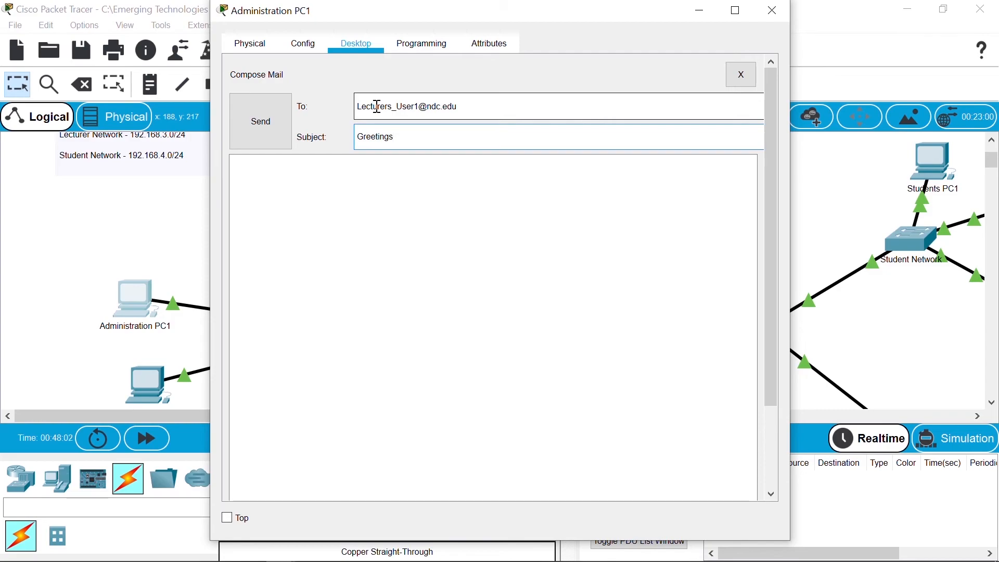
{"action": "left_click", "coordinate": [396, 212]}
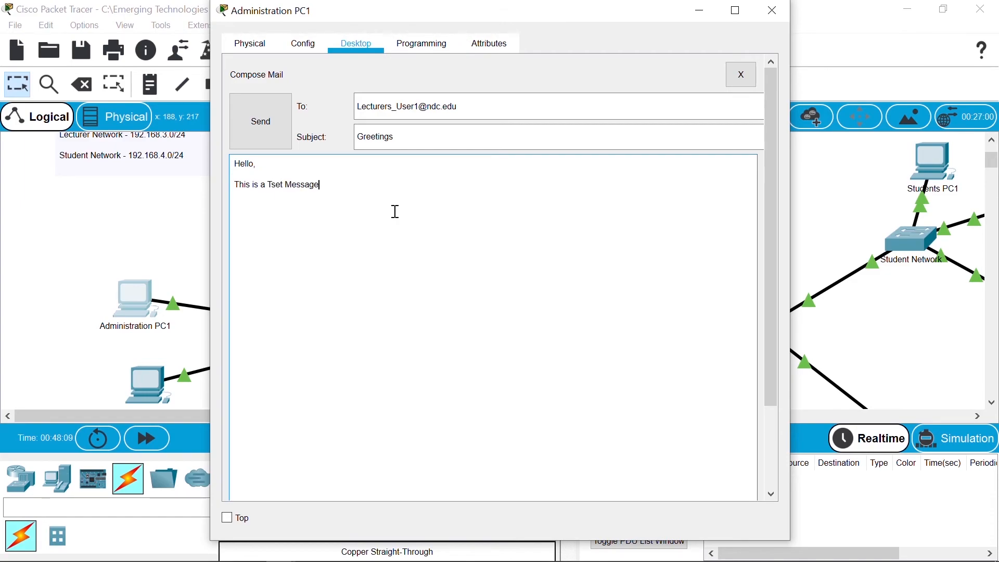
{"action": "type", "text": "Bets"}
Step: Send the Greetings test mail to Lecturers users 1, 2 and 3
{"action": "left_click", "coordinate": [277, 120]}
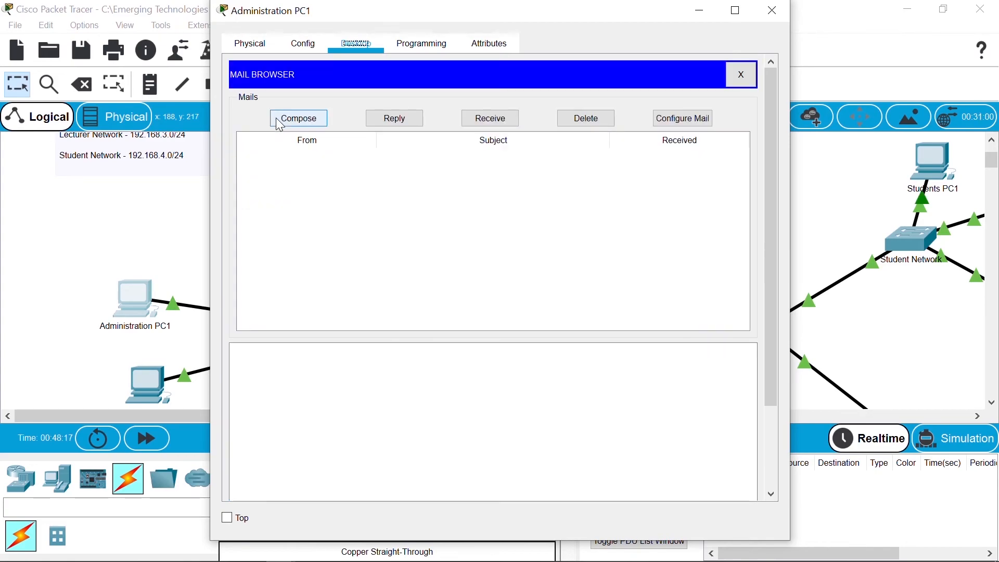
{"action": "left_click", "coordinate": [300, 118]}
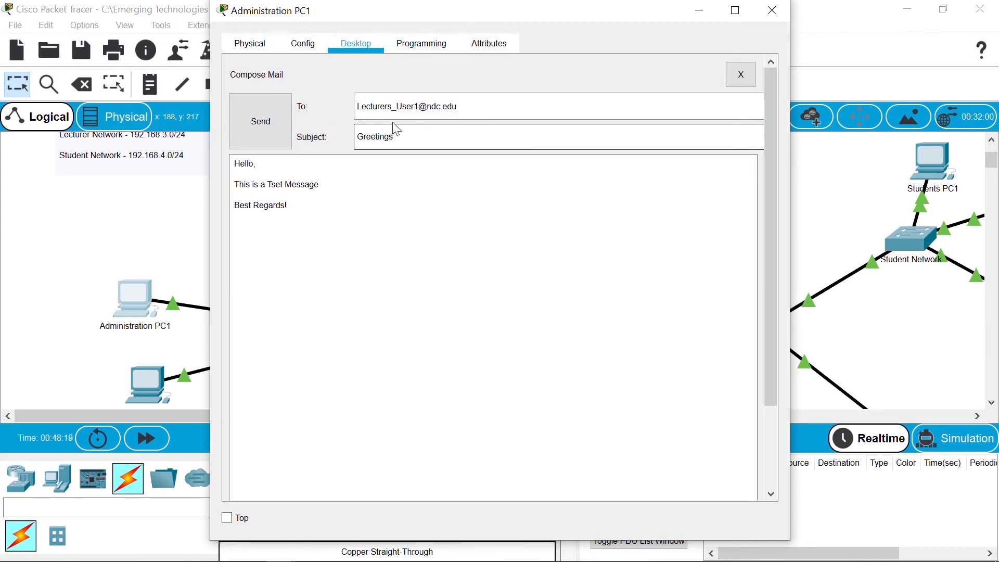
{"action": "left_click", "coordinate": [422, 112]}
{"action": "key", "text": "BackSpace"}
{"action": "type", "text": "2"}
{"action": "left_click", "coordinate": [260, 123]}
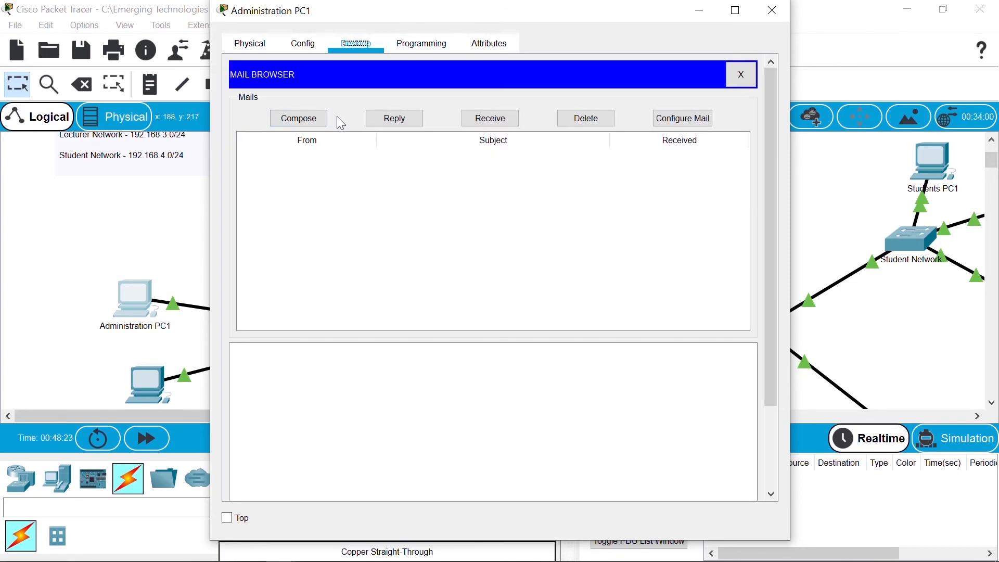
{"action": "left_click", "coordinate": [329, 116]}
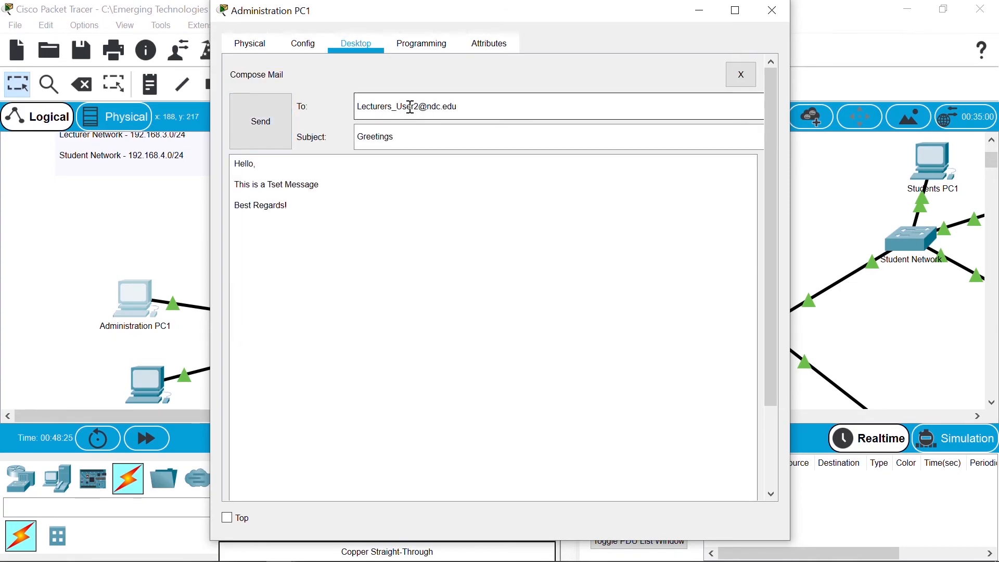
{"action": "left_click", "coordinate": [420, 107]}
{"action": "key", "text": "BackSpace"}
{"action": "type", "text": "3"}
{"action": "left_click", "coordinate": [266, 123]}
Step: Readdress the Greetings mail to the Accounts department's user 1 and send it
{"action": "left_click", "coordinate": [307, 119]}
{"action": "left_click_drag", "start_coordinate": [394, 107], "coordinate": [344, 108]}
{"action": "type", "text": "Accounts"}
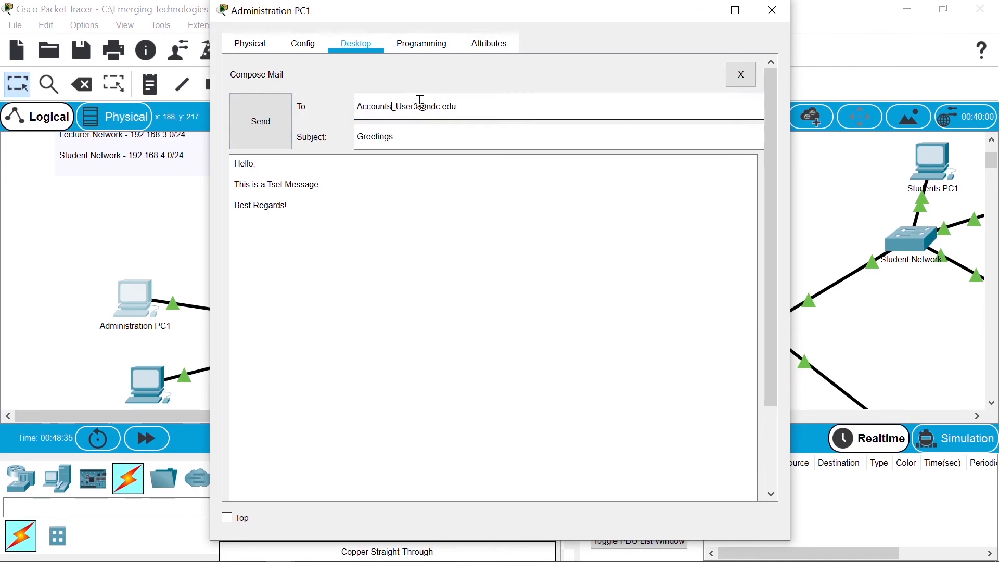
{"action": "left_click", "coordinate": [418, 109]}
{"action": "key", "text": "BackSpace"}
{"action": "type", "text": "1"}
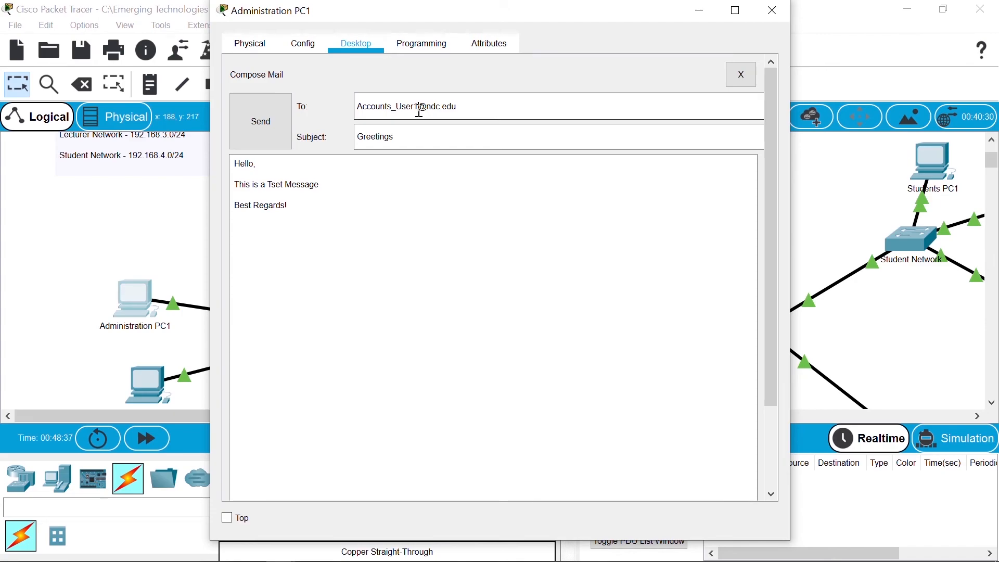
{"action": "left_click", "coordinate": [261, 121]}
Step: Send the Greetings mail to Accounts users 2 and 3
{"action": "left_click", "coordinate": [299, 119]}
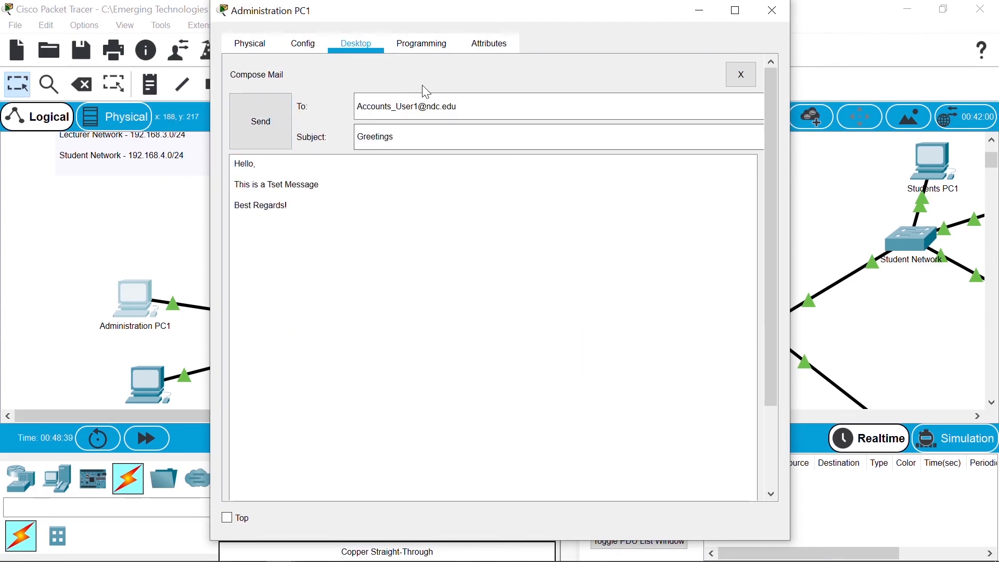
{"action": "left_click", "coordinate": [422, 108]}
{"action": "key", "text": "BackSpace"}
{"action": "type", "text": "2"}
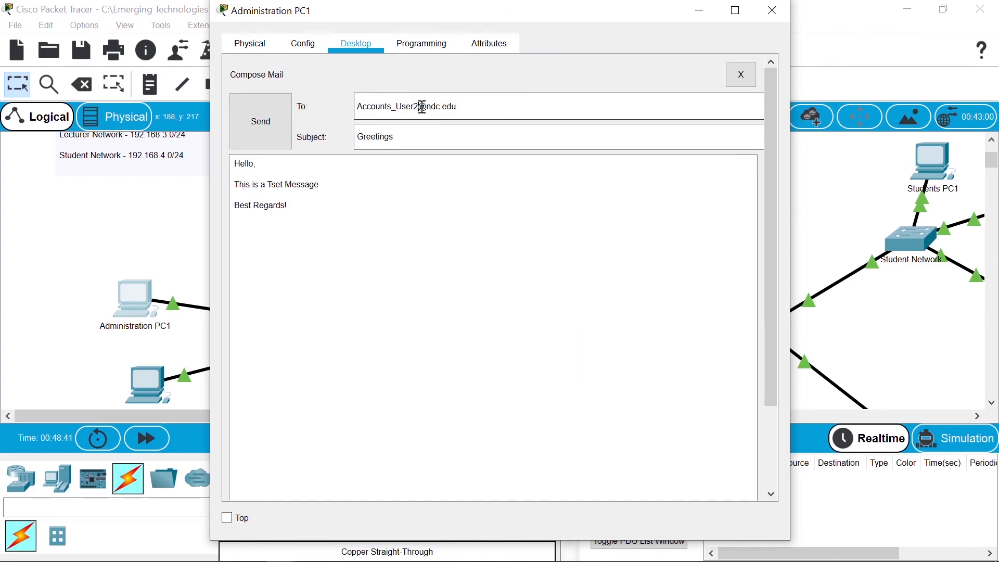
{"action": "left_click", "coordinate": [255, 136]}
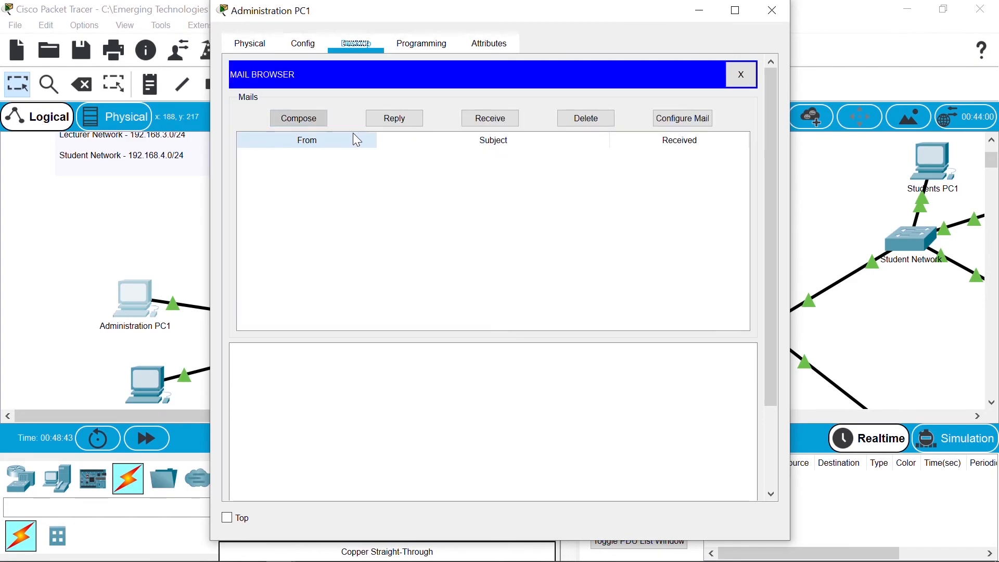
{"action": "left_click", "coordinate": [320, 119]}
{"action": "left_click", "coordinate": [420, 108]}
{"action": "key", "text": "BackSpace"}
{"action": "type", "text": "3"}
{"action": "left_click", "coordinate": [260, 122]}
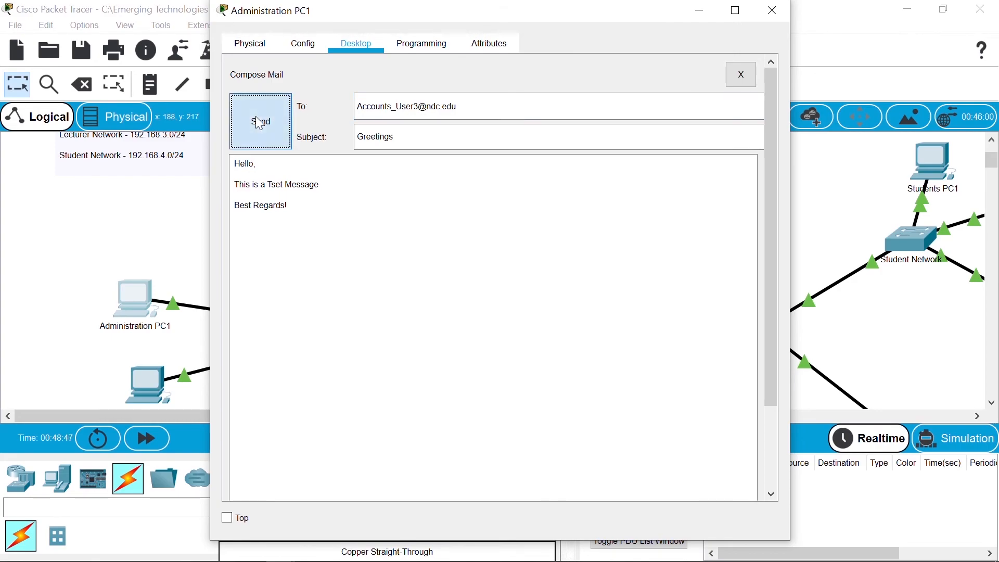
Step: Readdress the Greetings mail to Students users 1 and 2 and send both
{"action": "left_click", "coordinate": [314, 120]}
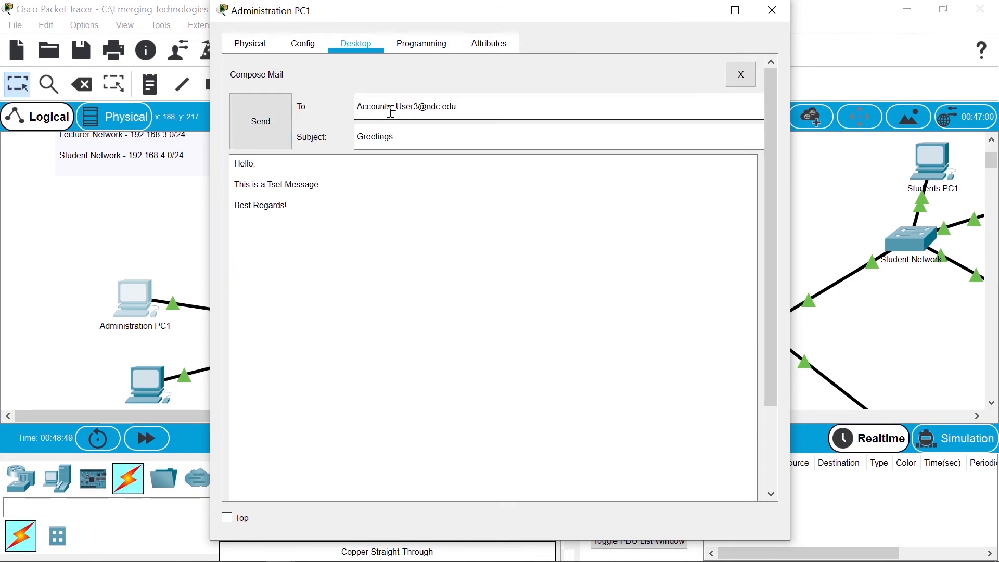
{"action": "left_click_drag", "start_coordinate": [393, 109], "coordinate": [357, 110]}
{"action": "type", "text": "St"}
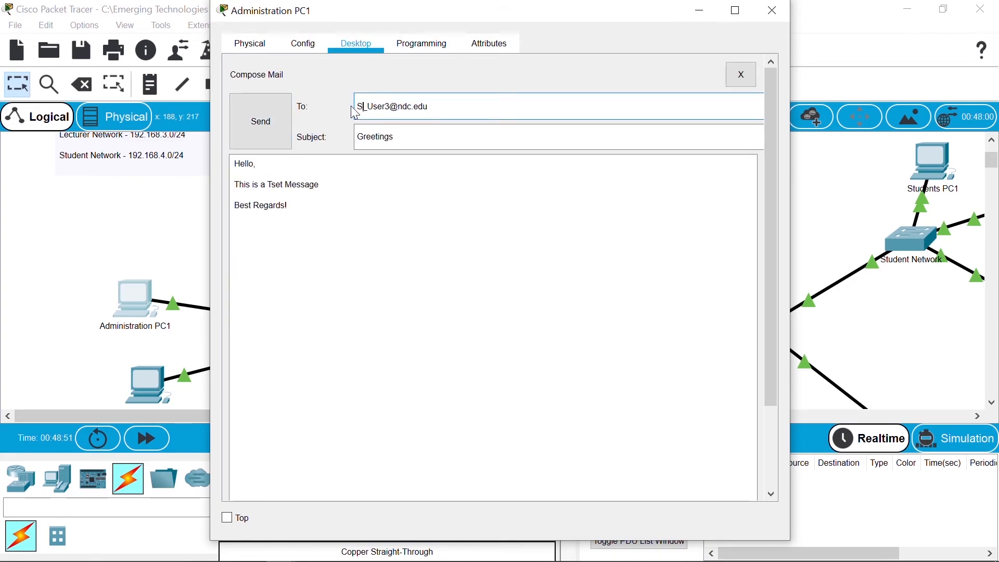
{"action": "type", "text": "udents"}
{"action": "left_click", "coordinate": [420, 110]}
{"action": "key", "text": "BackSpace"}
{"action": "type", "text": "1"}
{"action": "left_click", "coordinate": [276, 118]}
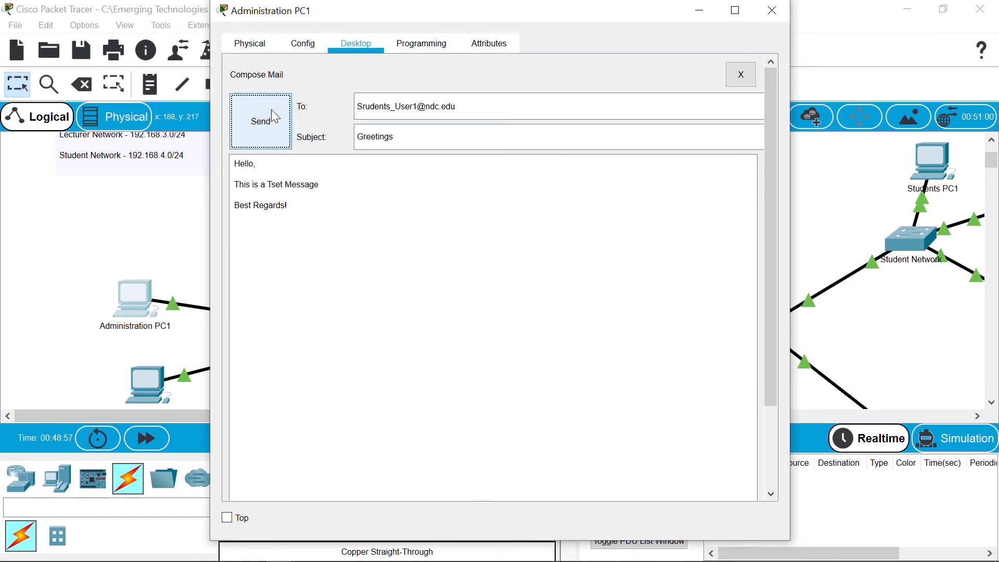
{"action": "left_click", "coordinate": [276, 117]}
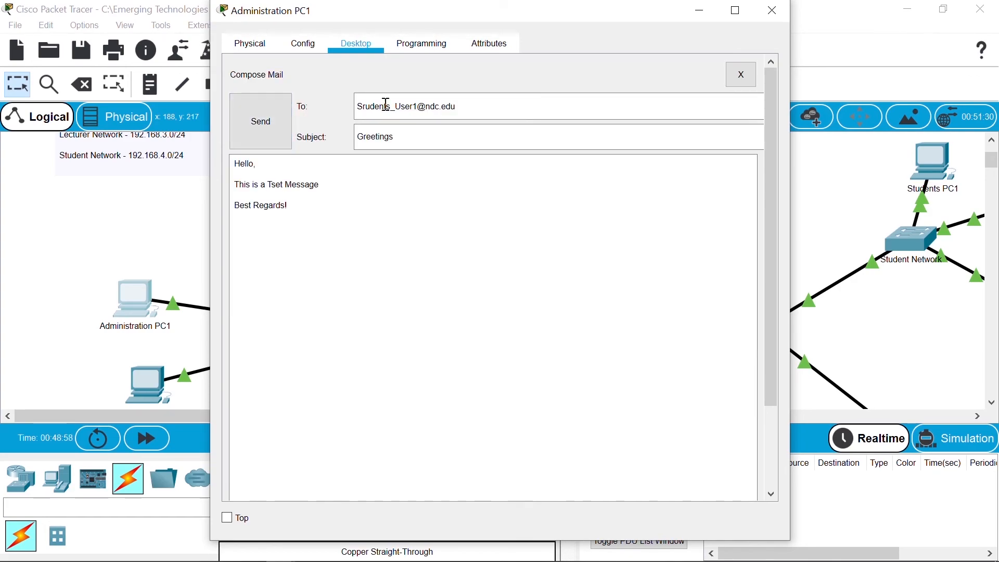
{"action": "left_click", "coordinate": [420, 110]}
{"action": "key", "text": "BackSpace"}
{"action": "type", "text": "2"}
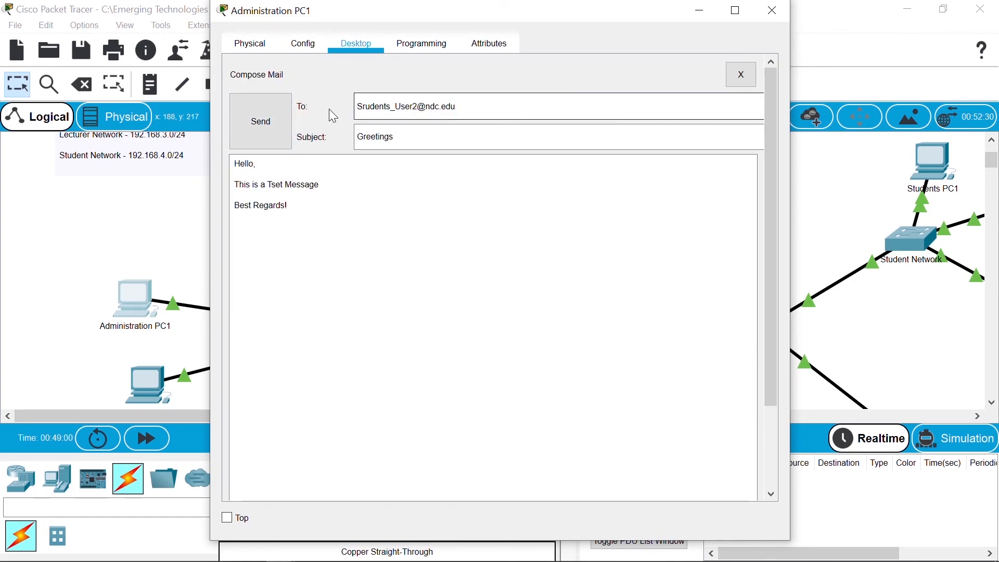
{"action": "left_click", "coordinate": [274, 122]}
Step: Fix the misspelt 'Srudents' address and send the mail to Students users 1, 2 and 3
{"action": "left_click", "coordinate": [313, 123]}
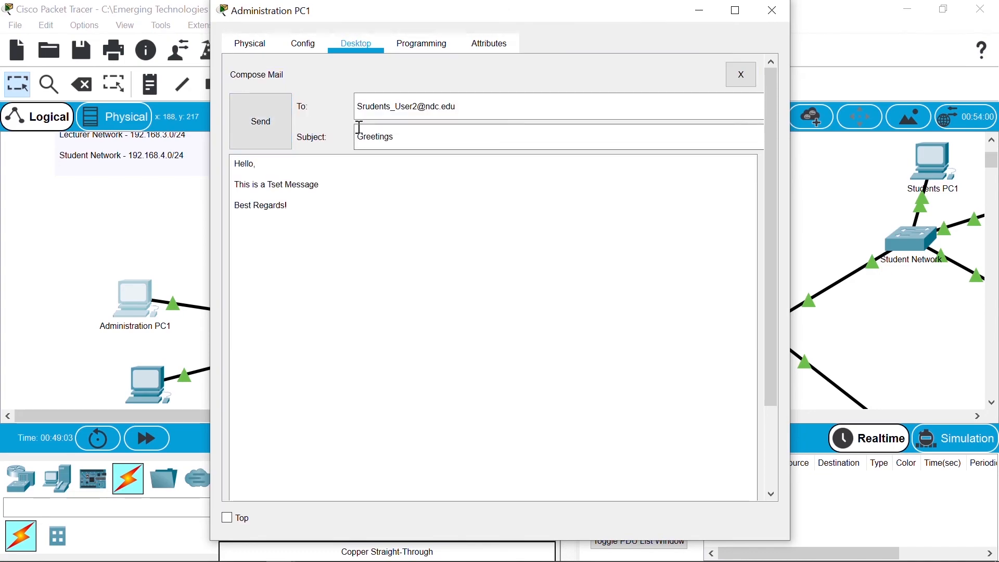
{"action": "left_click", "coordinate": [368, 110]}
{"action": "key", "text": "BackSpace"}
{"action": "type", "text": "t"}
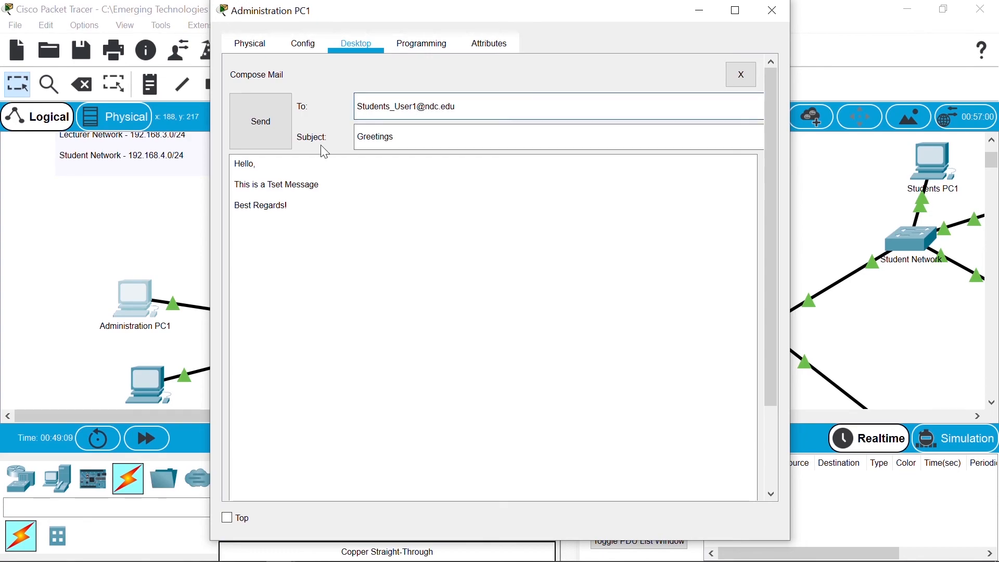
{"action": "left_click", "coordinate": [283, 122]}
{"action": "left_click", "coordinate": [319, 124]}
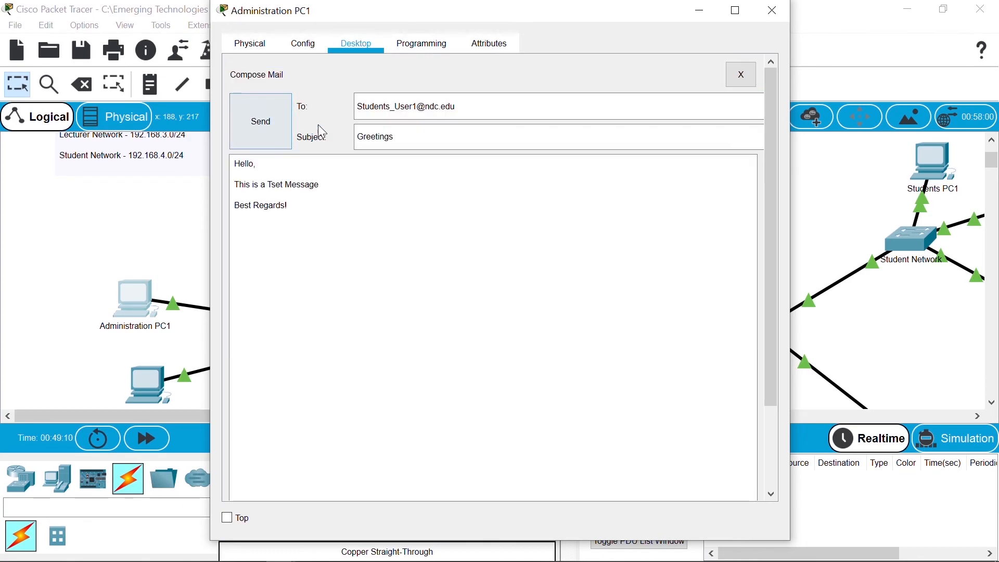
{"action": "key", "text": "BackSpace"}
{"action": "type", "text": "2"}
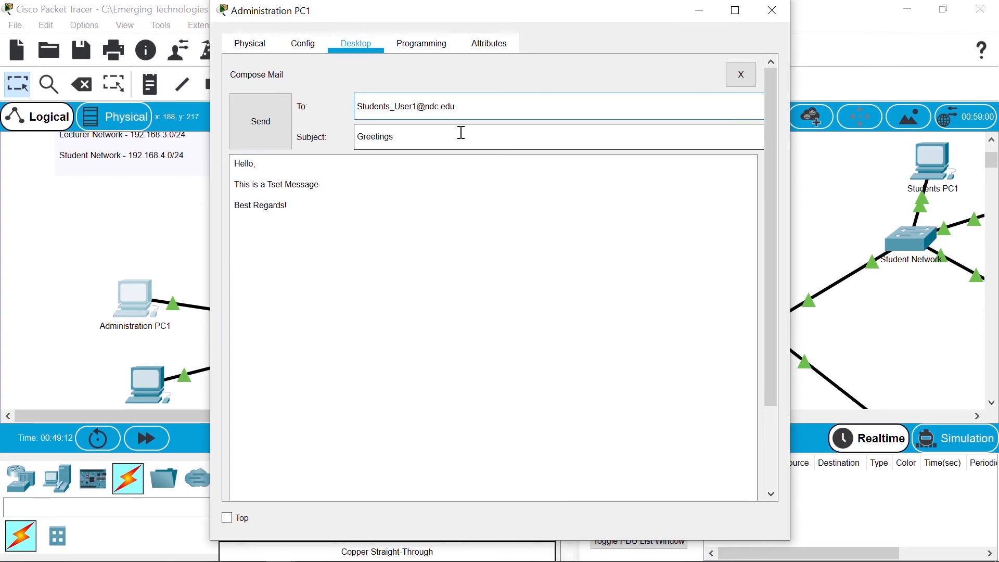
{"action": "left_click", "coordinate": [239, 130]}
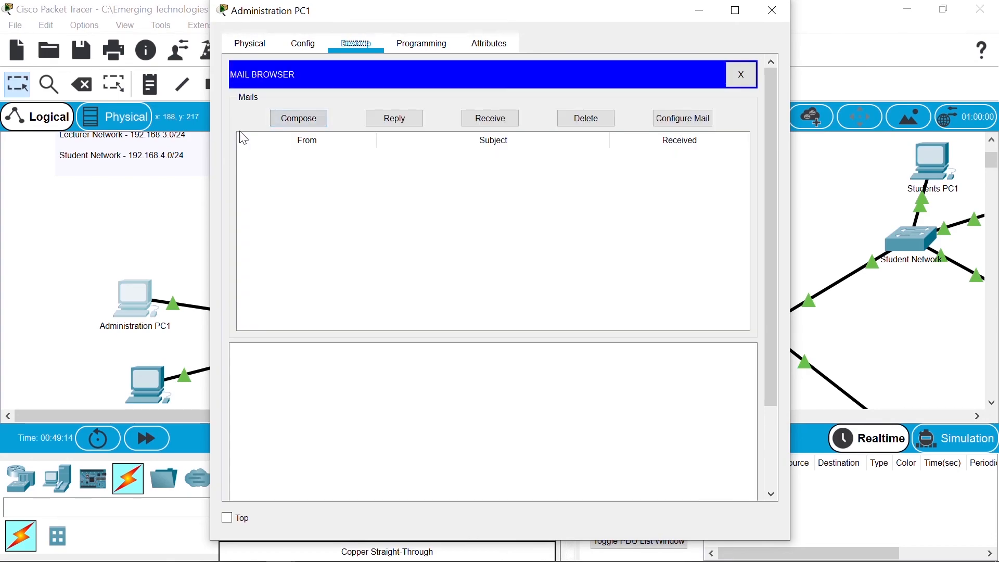
{"action": "left_click", "coordinate": [293, 118]}
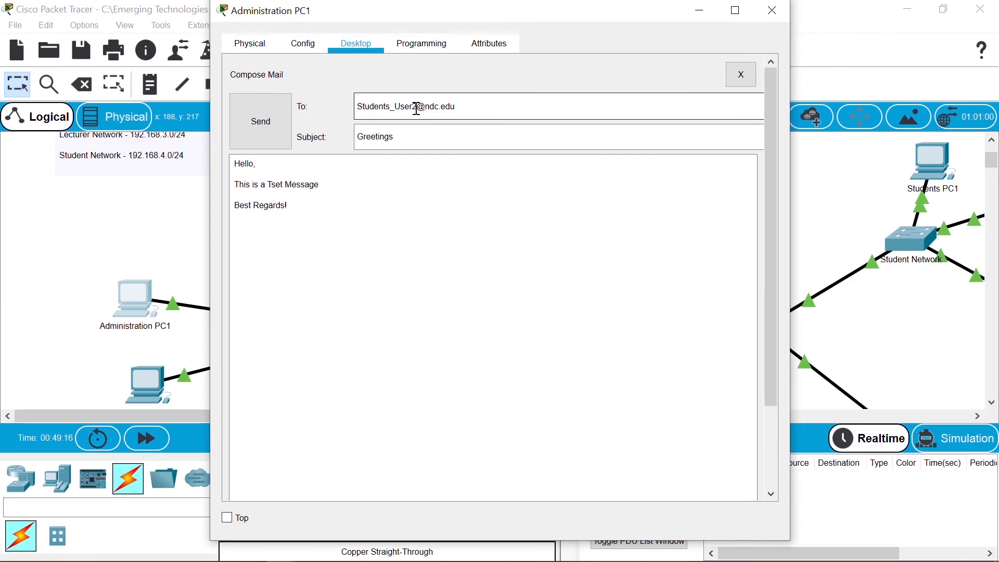
{"action": "left_click", "coordinate": [257, 127]}
Step: Send the Greetings mail to ITServices_User1, ITServices_User2 and the last IT Services user
{"action": "left_click", "coordinate": [300, 119]}
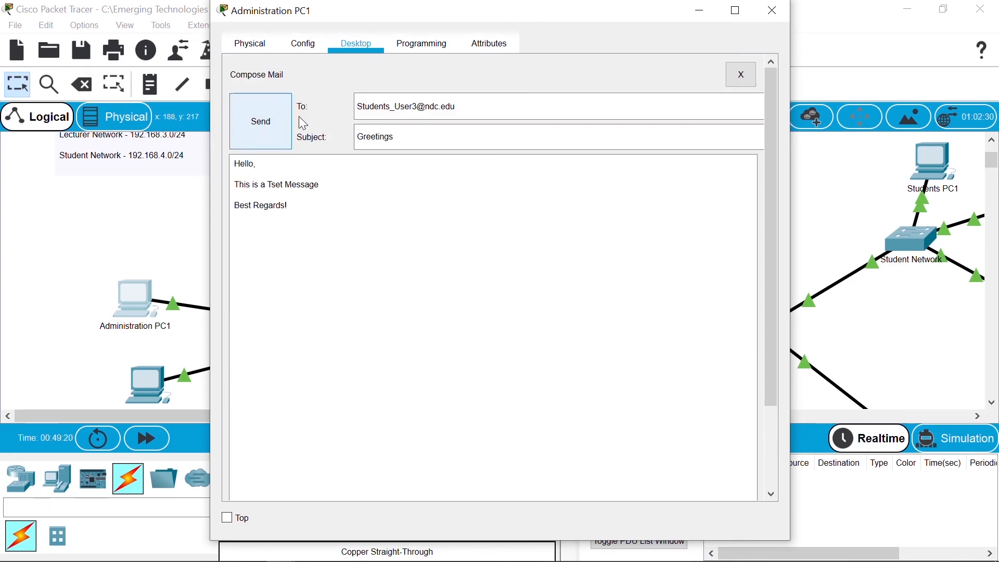
{"action": "double_click", "coordinate": [392, 106]}
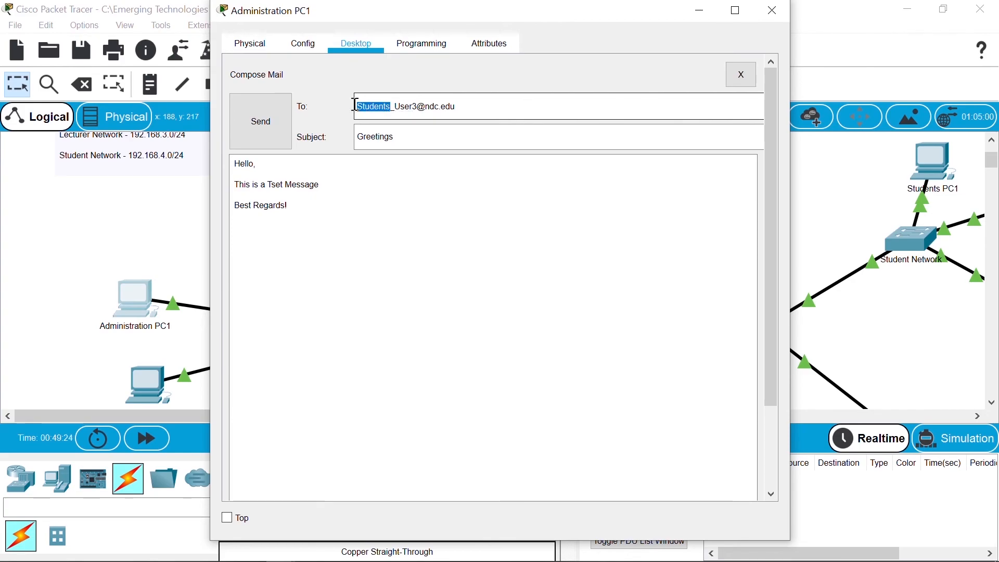
{"action": "type", "text": "ITS"}
{"action": "type", "text": "ervice"}
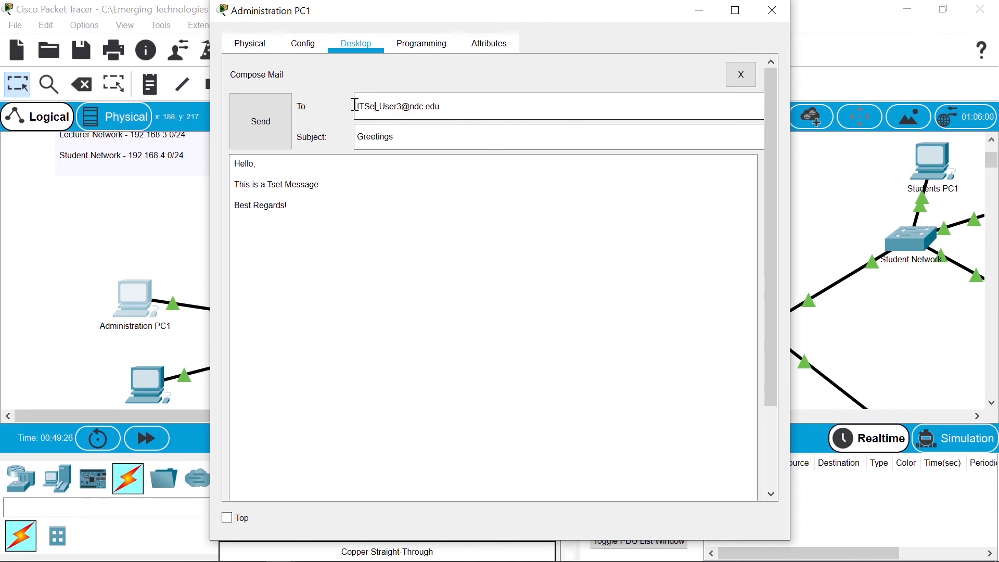
{"action": "type", "text": "s_User1"}
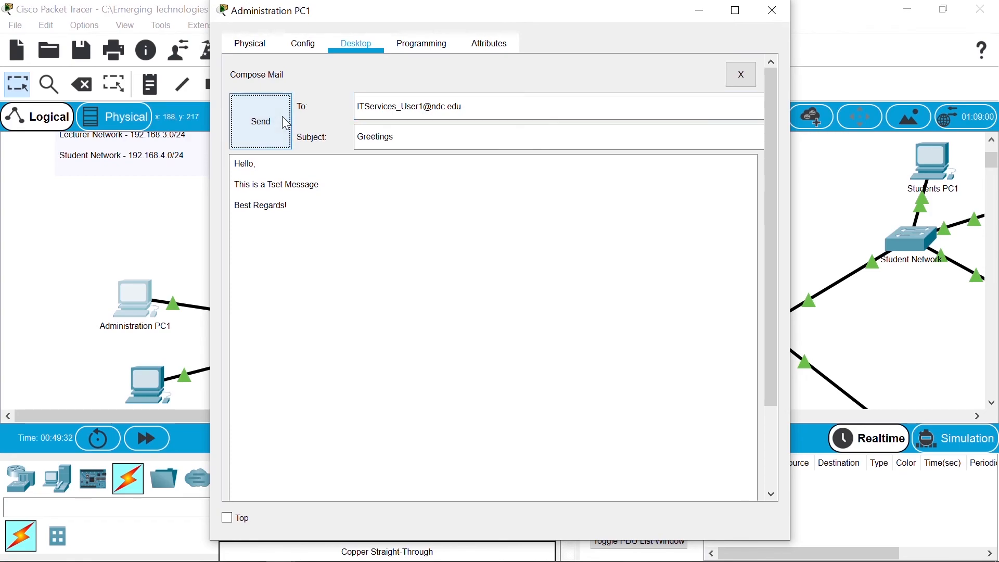
{"action": "left_click", "coordinate": [261, 121]}
{"action": "left_click", "coordinate": [310, 120]}
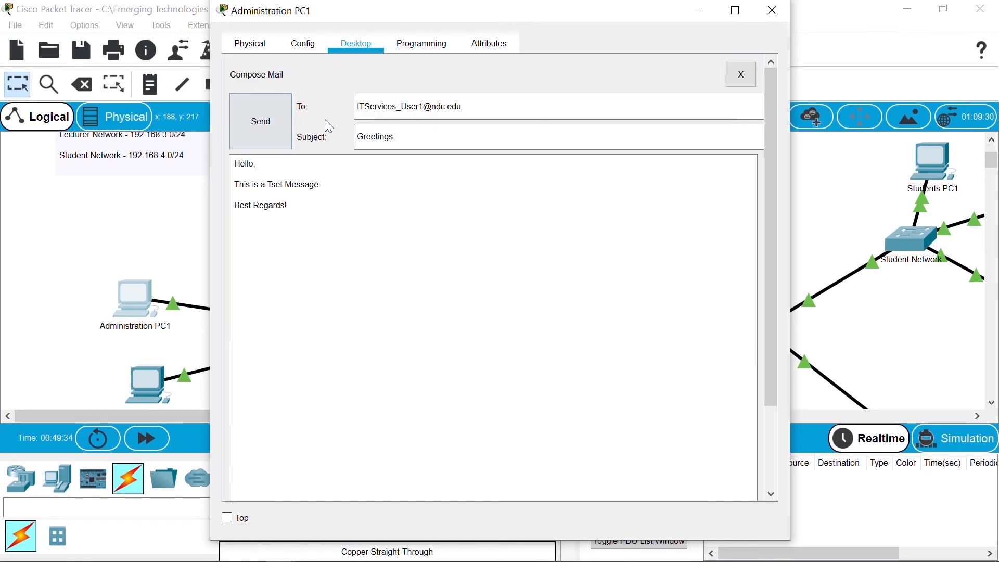
{"action": "left_click", "coordinate": [427, 107]}
{"action": "key", "text": "BackSpace"}
{"action": "type", "text": "2"}
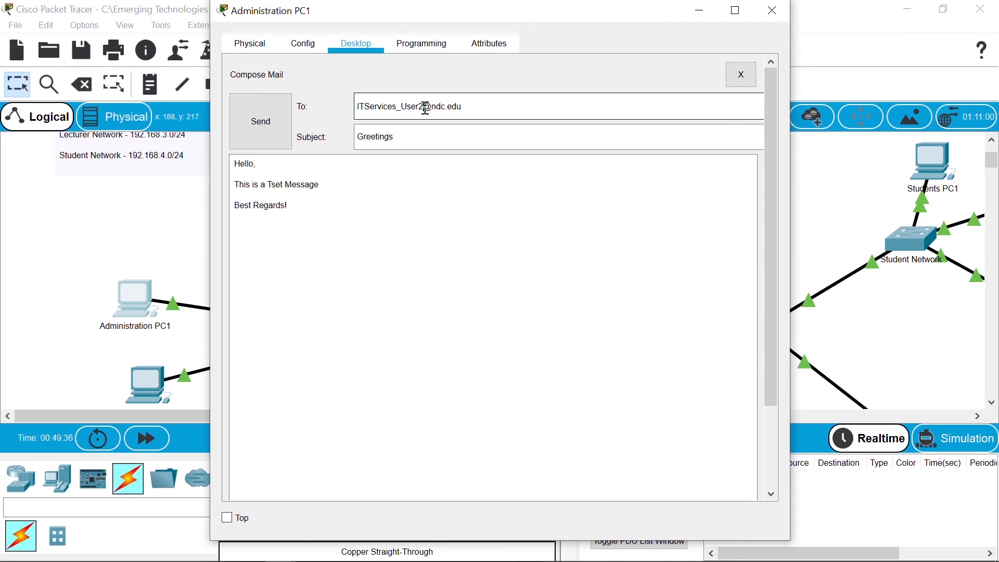
{"action": "left_click", "coordinate": [285, 116]}
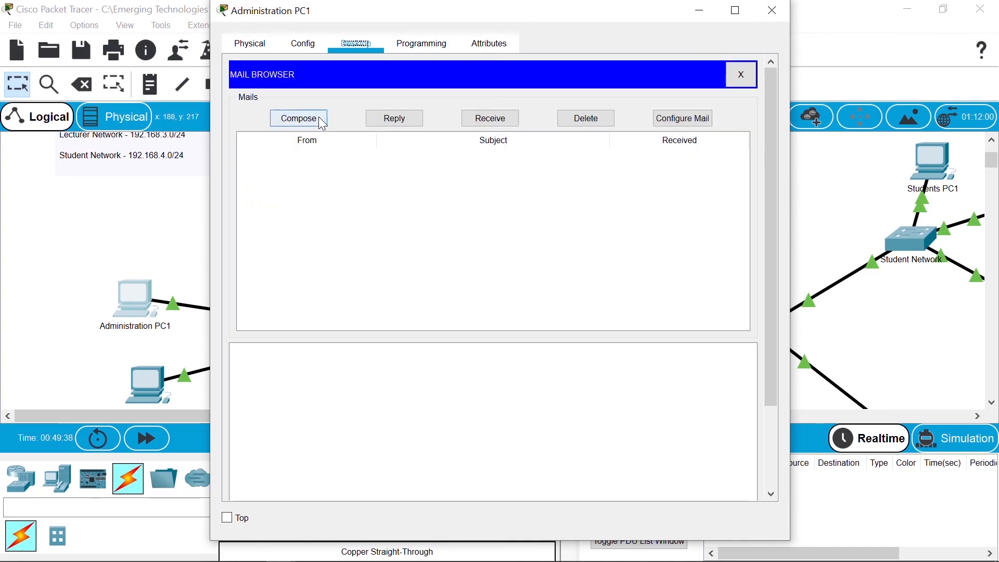
{"action": "left_click", "coordinate": [315, 118]}
{"action": "left_click", "coordinate": [417, 112]}
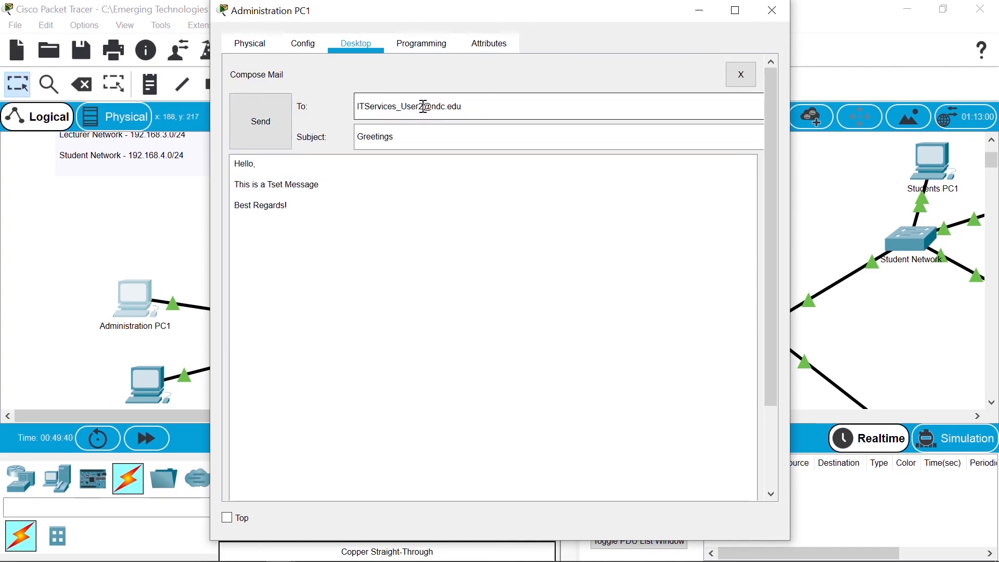
{"action": "left_click", "coordinate": [261, 121]}
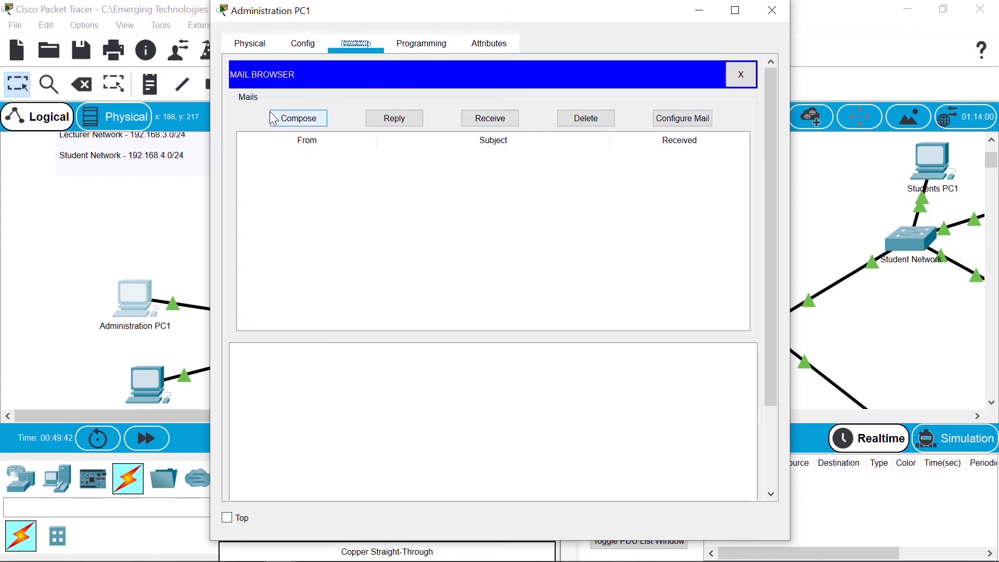
Step: Close Administration PC1 and receive the Greetings mail on Lecturers PC1
{"action": "left_click", "coordinate": [772, 21]}
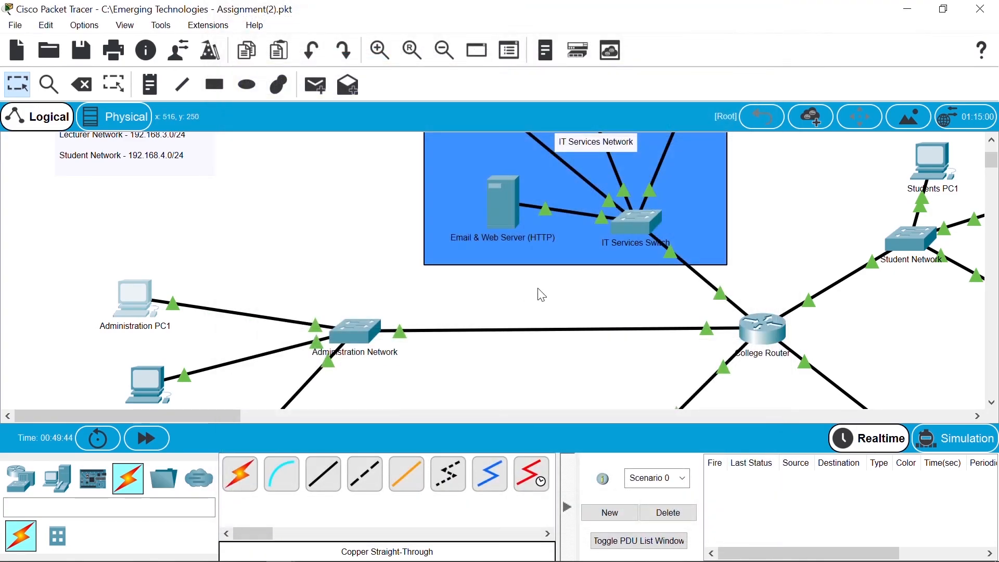
{"action": "left_click_drag", "start_coordinate": [993, 167], "coordinate": [994, 185]}
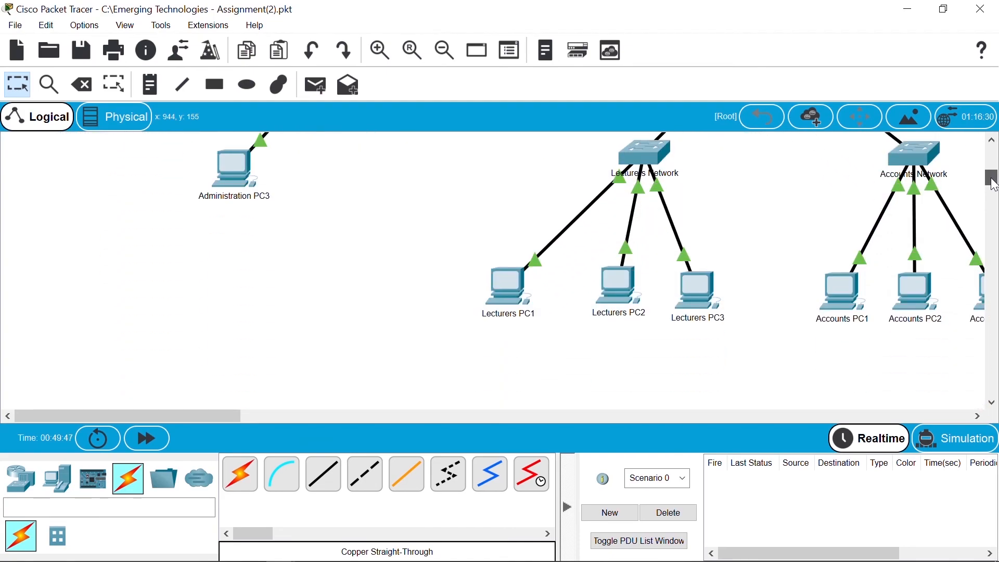
{"action": "left_click", "coordinate": [513, 289]}
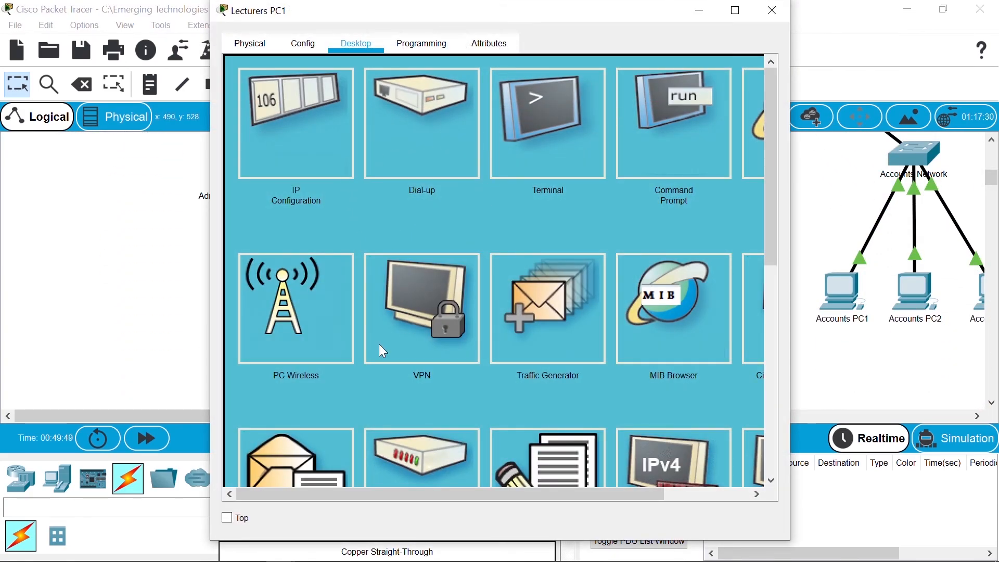
{"action": "left_click", "coordinate": [310, 467]}
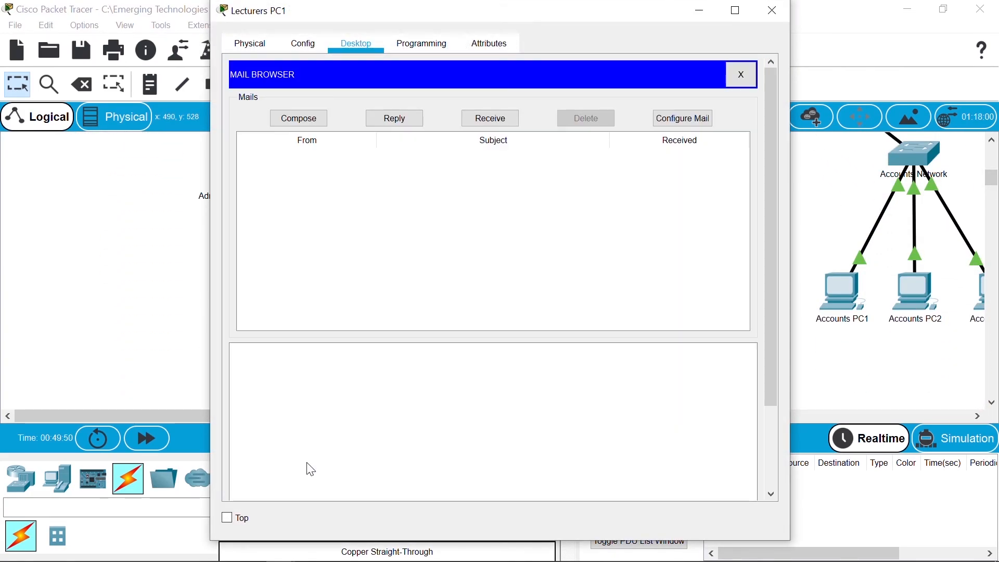
{"action": "left_click", "coordinate": [489, 119]}
{"action": "left_click", "coordinate": [446, 160]}
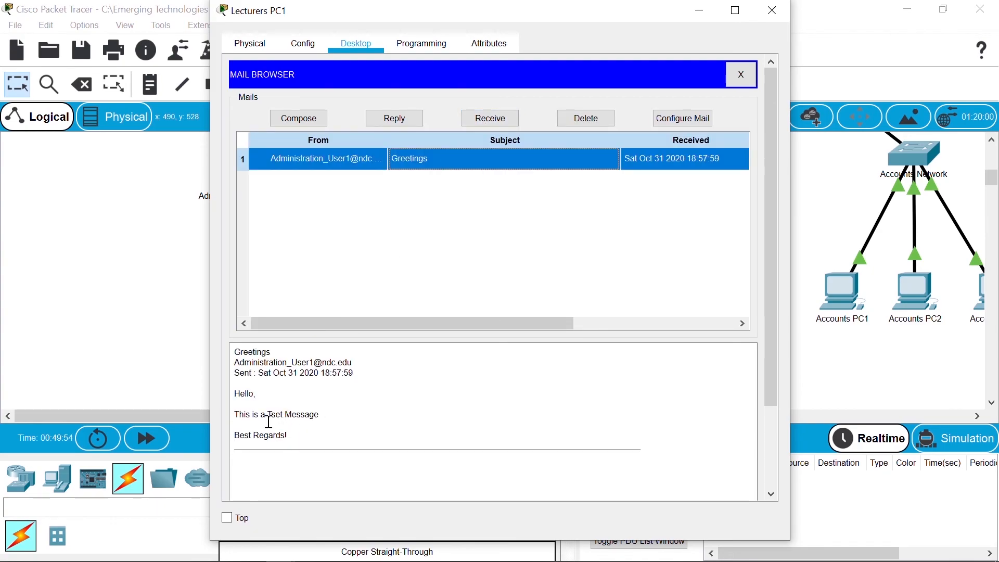
{"action": "left_click", "coordinate": [770, 18]}
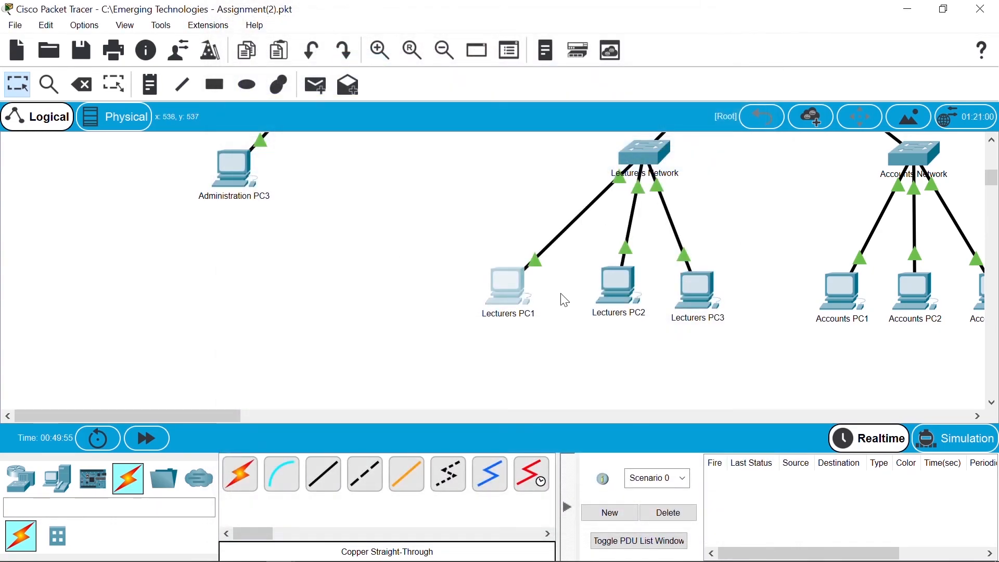
Step: Receive and open the Greetings mail on Lecturers PC2 and Lecturers PC3
{"action": "left_click", "coordinate": [607, 286]}
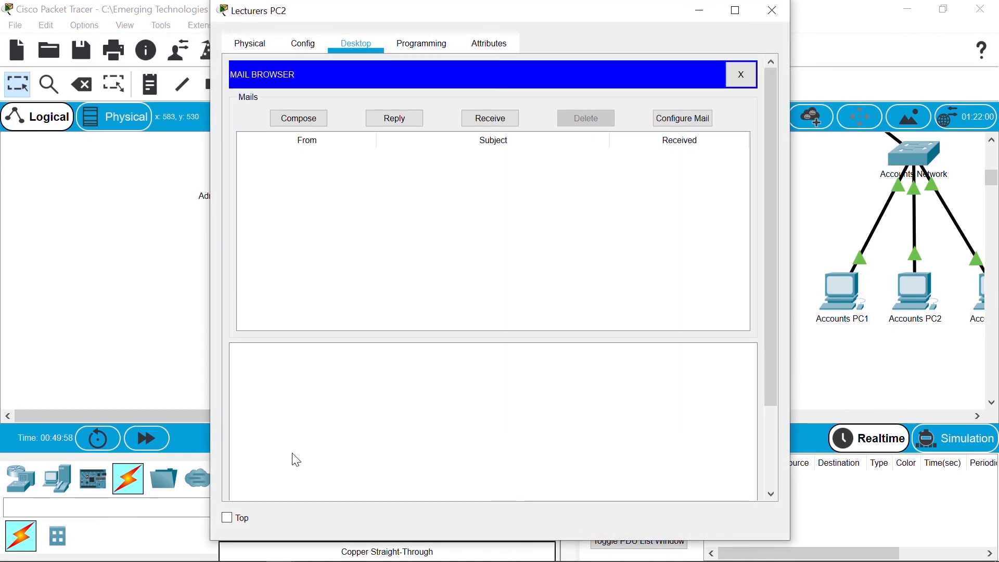
{"action": "left_click", "coordinate": [296, 460]}
{"action": "left_click", "coordinate": [492, 118]}
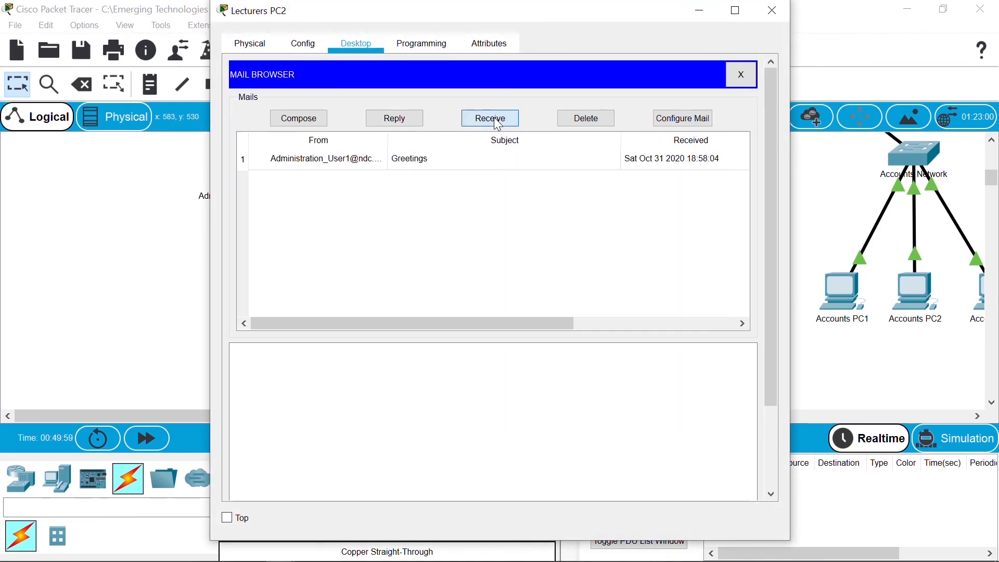
{"action": "left_click", "coordinate": [462, 166]}
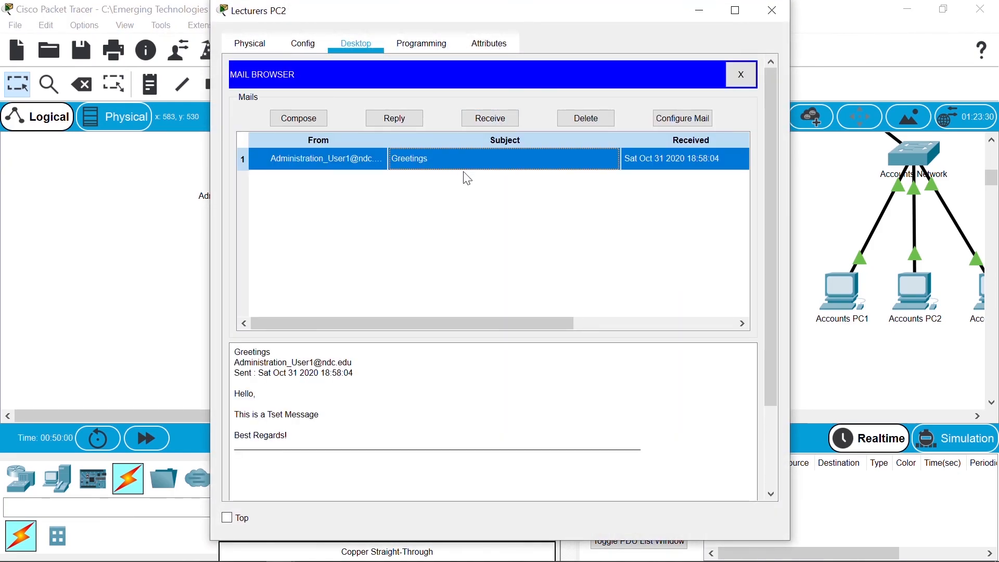
{"action": "left_click", "coordinate": [774, 10]}
{"action": "left_click", "coordinate": [707, 301]}
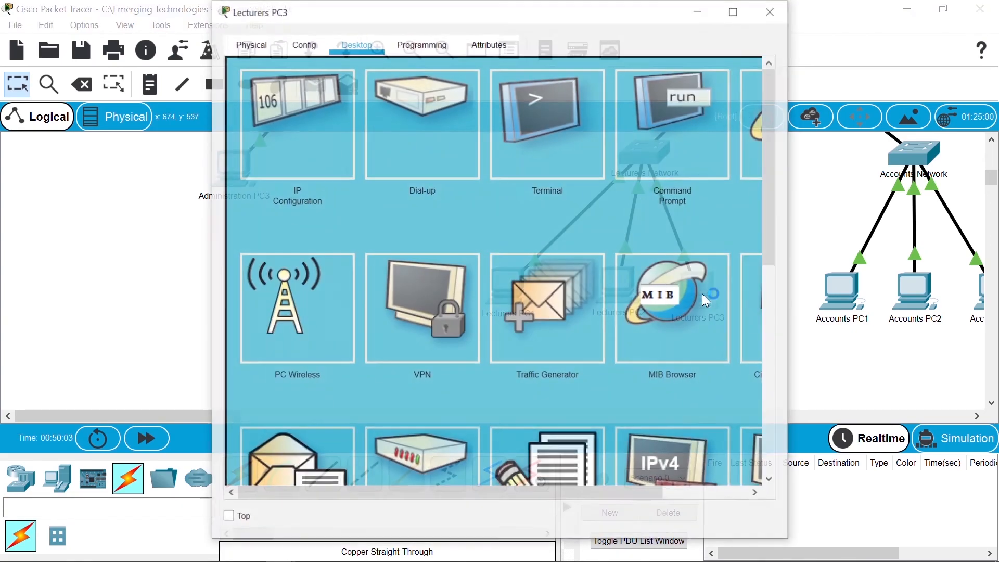
{"action": "left_click", "coordinate": [314, 446]}
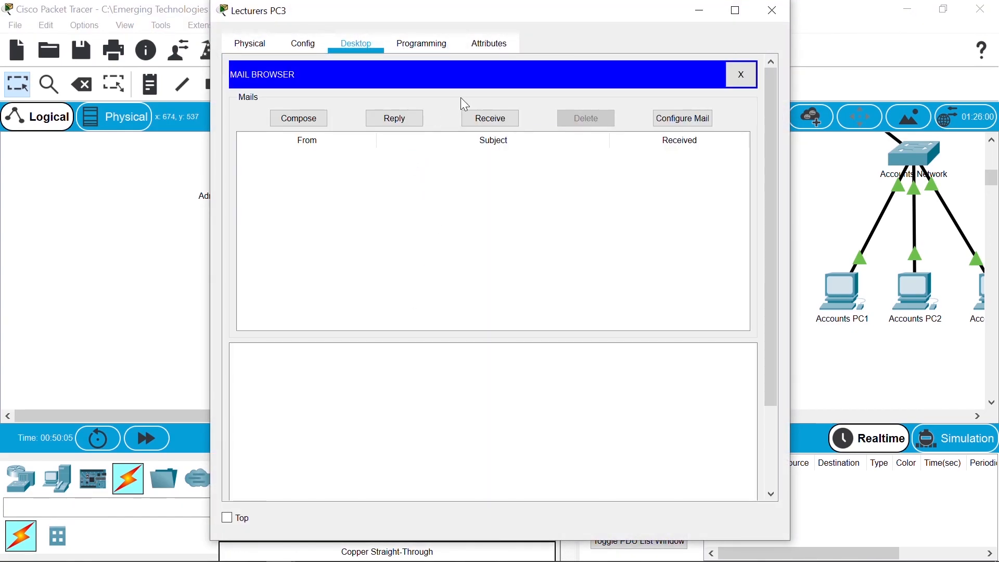
{"action": "left_click", "coordinate": [488, 118]}
{"action": "left_click", "coordinate": [478, 158]}
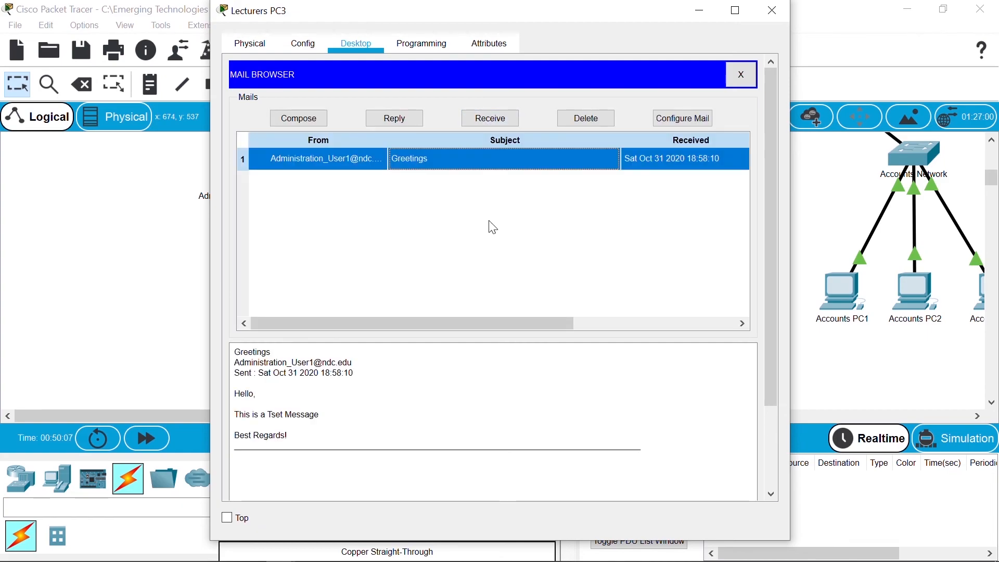
{"action": "left_click", "coordinate": [774, 11]}
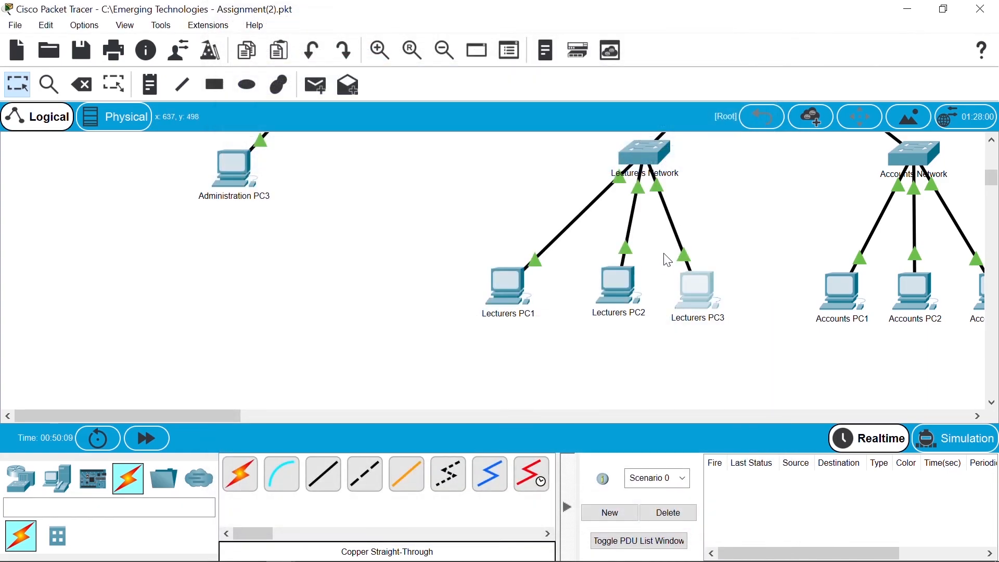
Step: Receive and open the Greetings mail on Accounts PC1, then close its window
{"action": "left_click", "coordinate": [855, 304]}
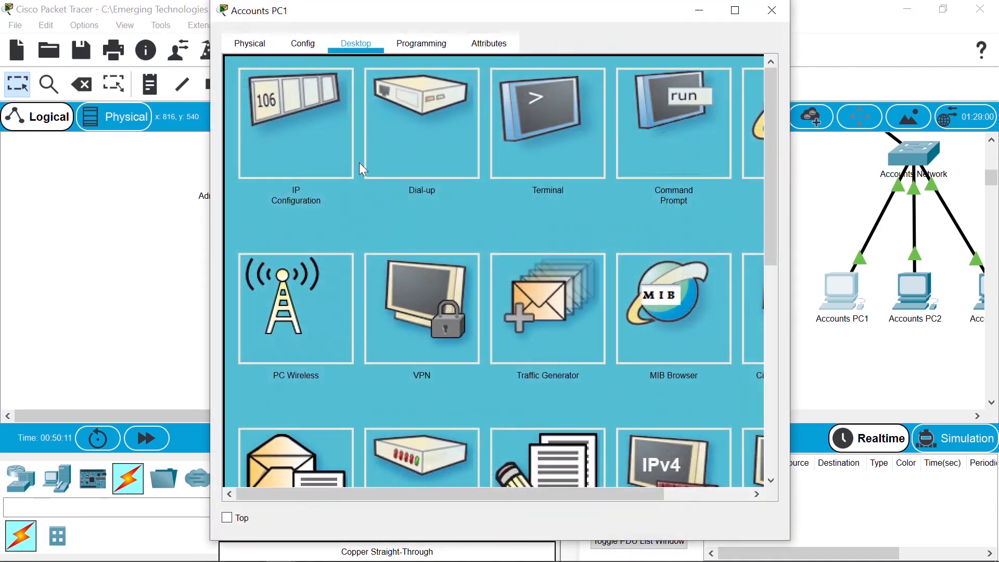
{"action": "left_click", "coordinate": [323, 461]}
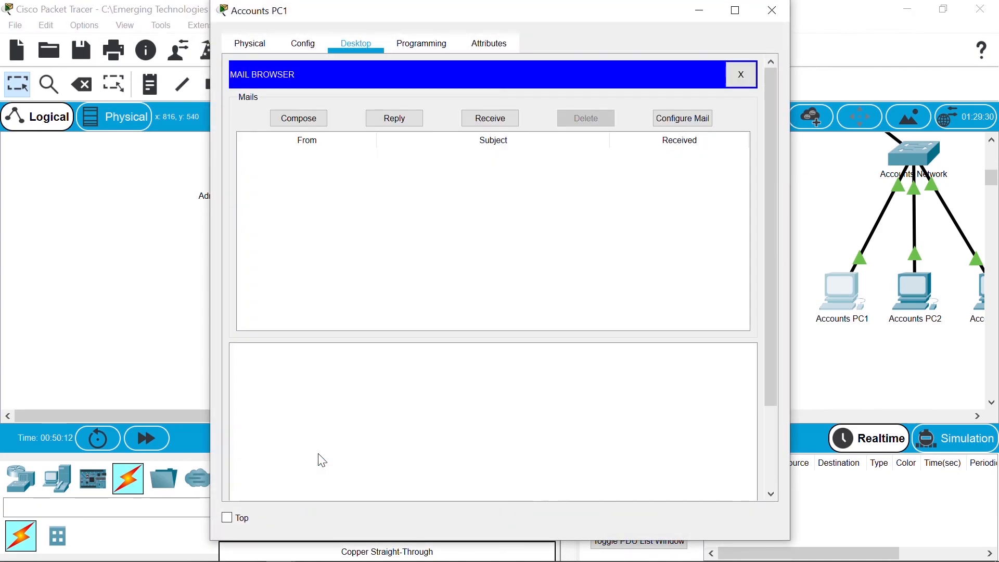
{"action": "left_click", "coordinate": [491, 118]}
{"action": "left_click", "coordinate": [494, 158]}
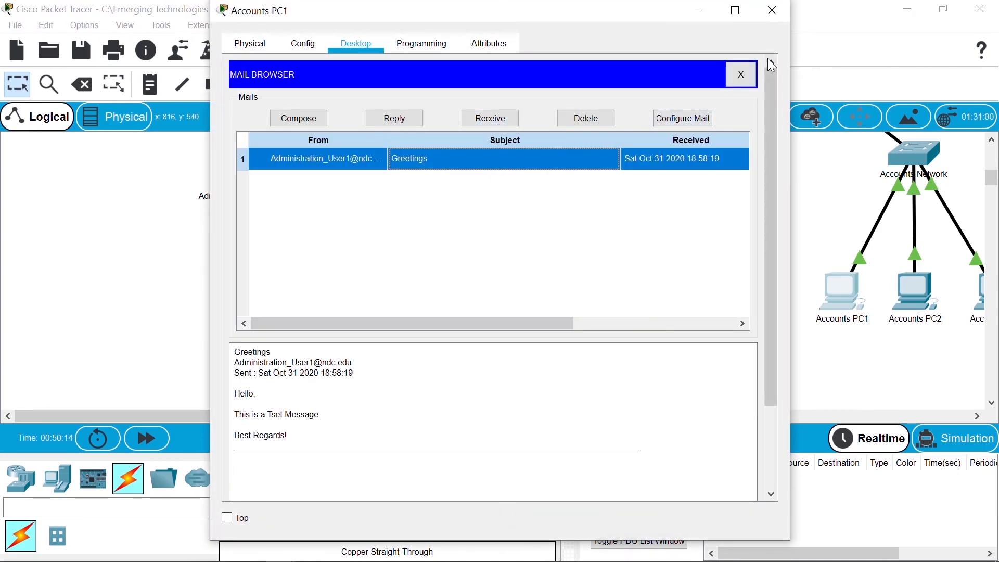
{"action": "left_click", "coordinate": [773, 21]}
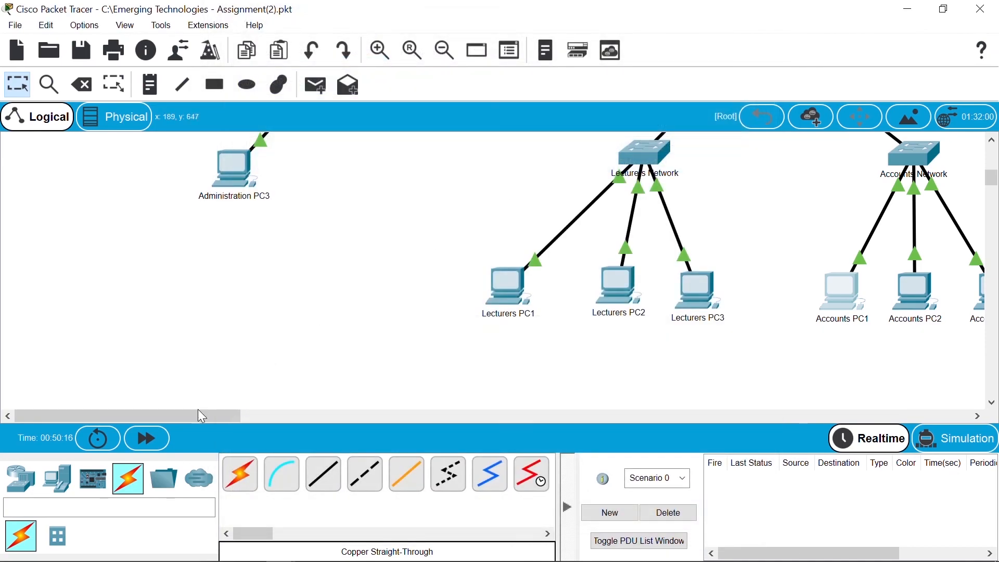
{"action": "left_click_drag", "start_coordinate": [202, 415], "coordinate": [258, 416]}
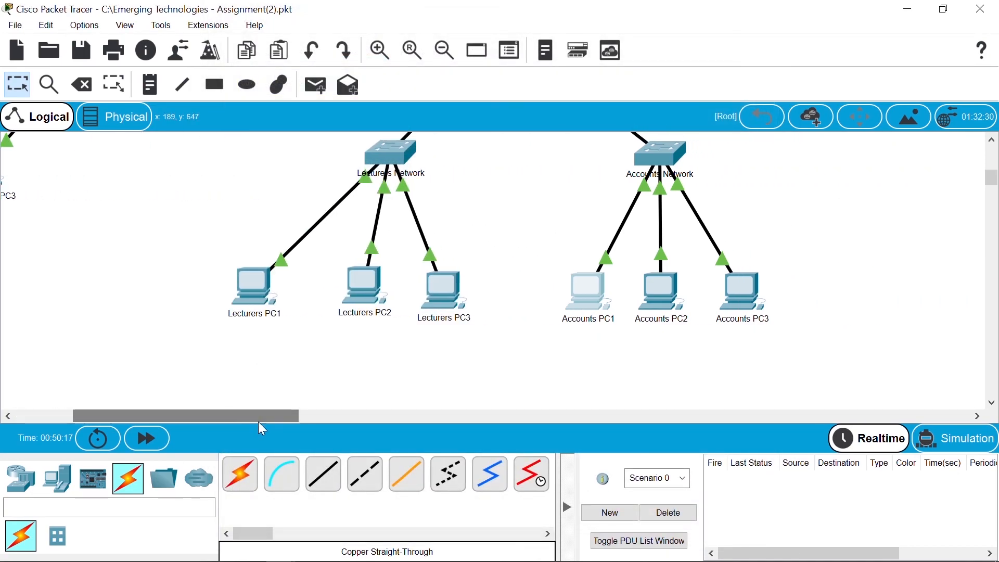
Step: Try receiving mail on Accounts PC2 and dismiss the POP3 authentication error
{"action": "left_click", "coordinate": [666, 293]}
{"action": "left_click", "coordinate": [326, 440]}
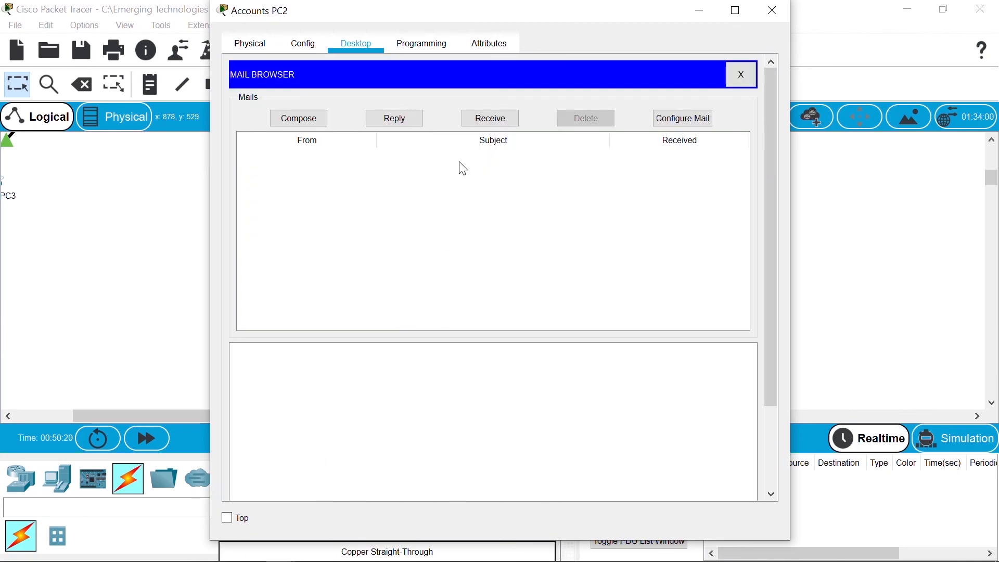
{"action": "left_click", "coordinate": [491, 119]}
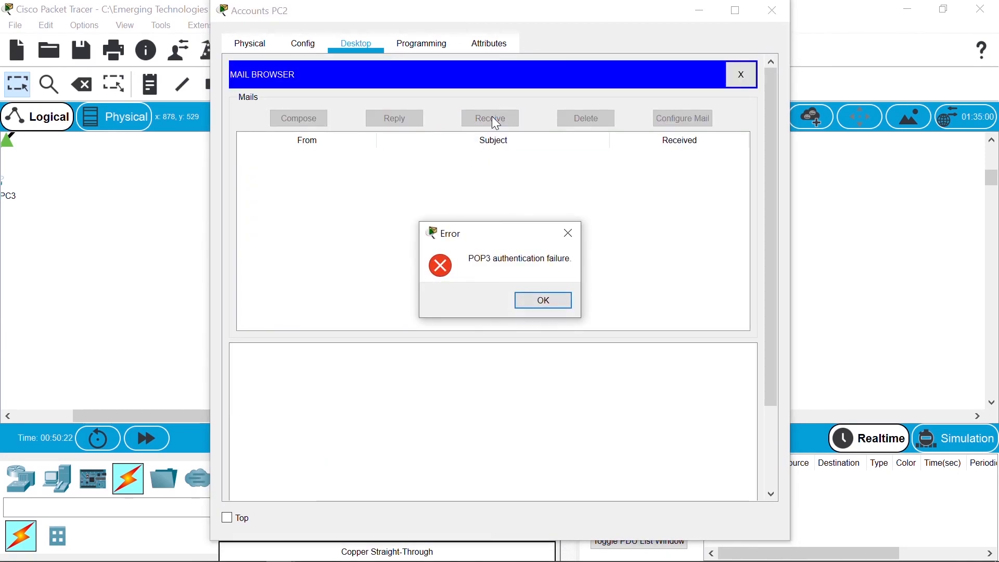
{"action": "left_click", "coordinate": [546, 301]}
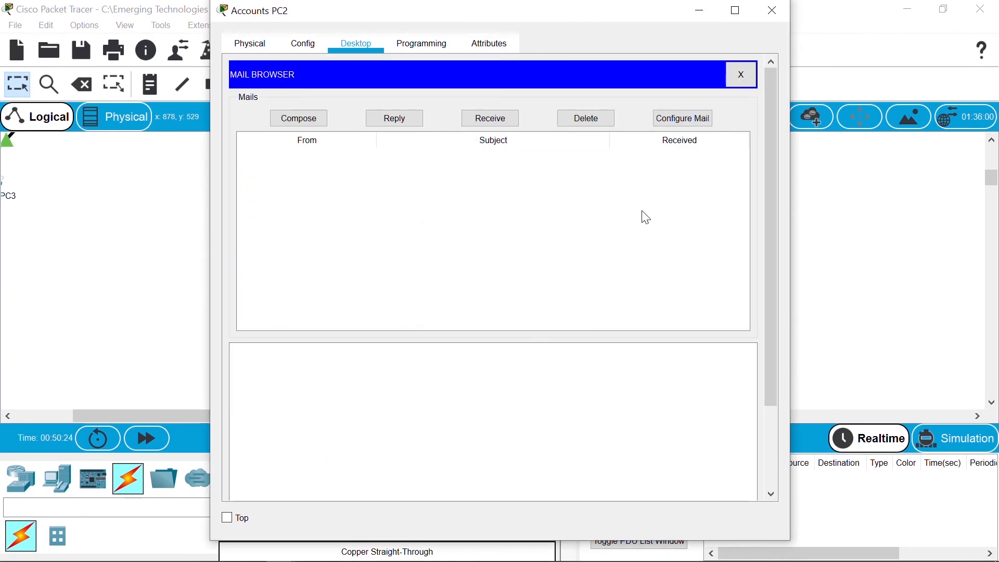
Step: Re-enter the mail account password and save, but receiving still fails authentication
{"action": "left_click", "coordinate": [692, 118]}
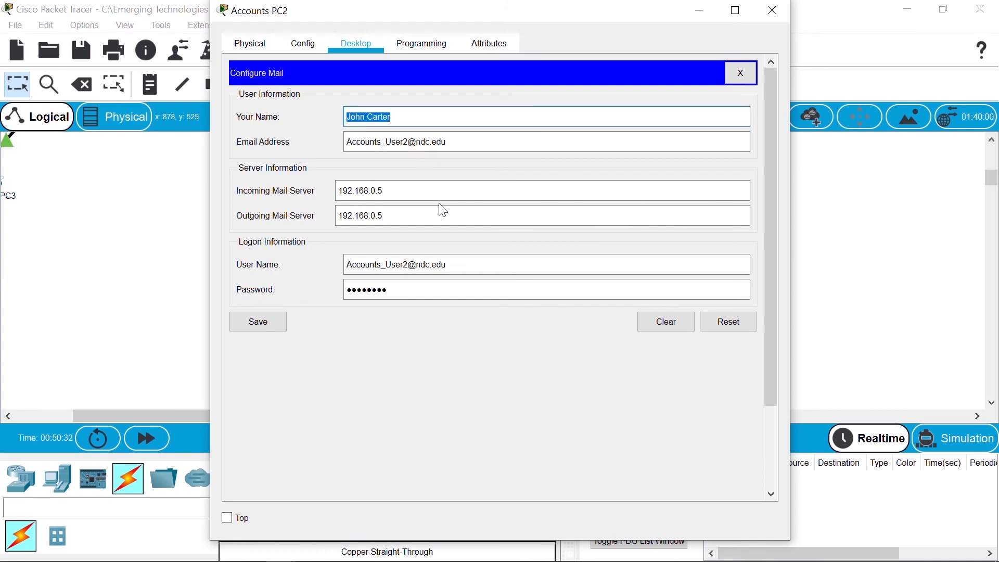
{"action": "left_click", "coordinate": [412, 115]}
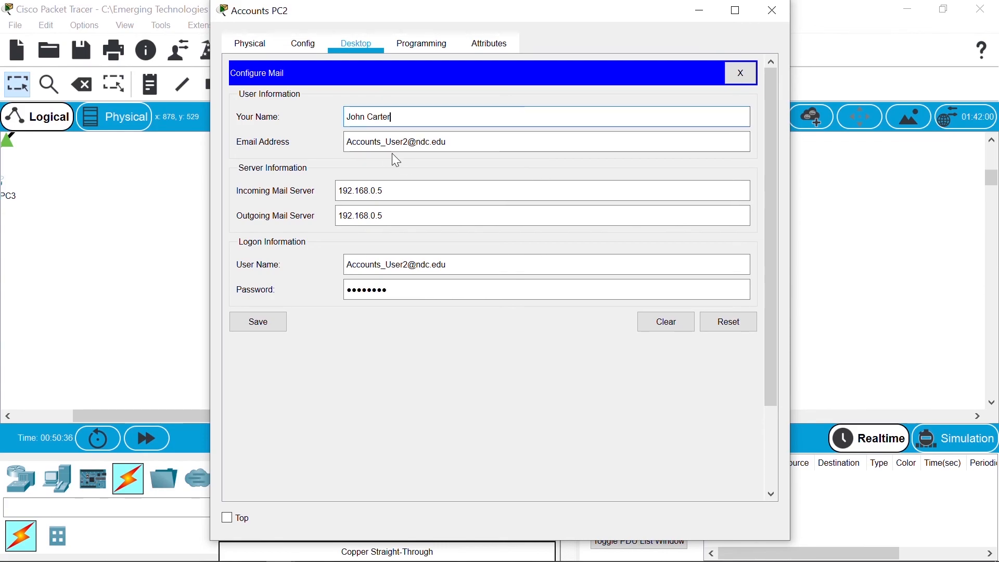
{"action": "left_click", "coordinate": [422, 294]}
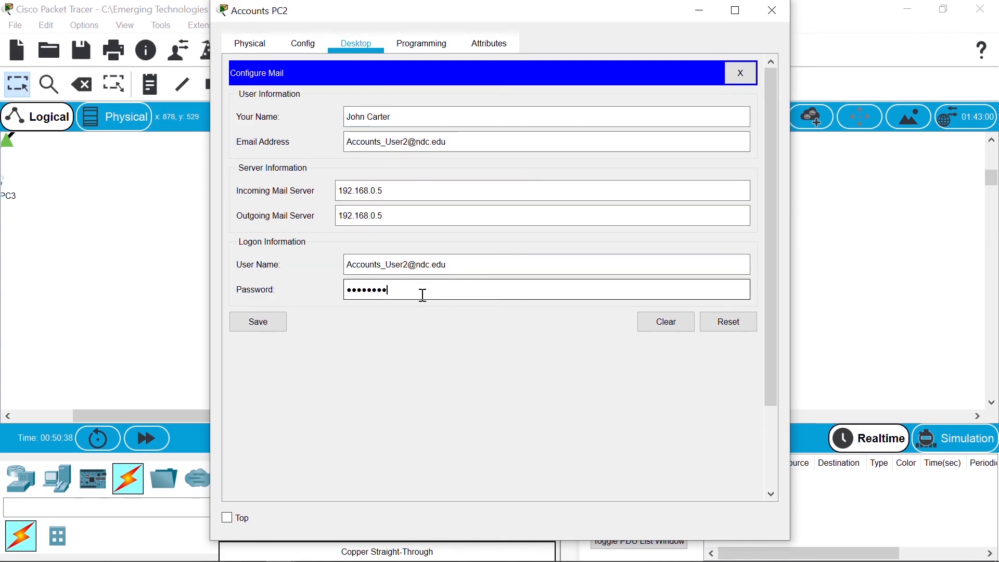
{"action": "key", "text": "BackSpace"}
{"action": "key", "text": "BackSpace"}
{"action": "key", "text": "BackSpace"}
{"action": "key", "text": "BackSpace"}
{"action": "key", "text": "BackSpace"}
{"action": "key", "text": "BackSpace"}
{"action": "key", "text": "BackSpace"}
{"action": "key", "text": "BackSpace"}
{"action": "key", "text": "BackSpace"}
{"action": "type", "text": "•••"}
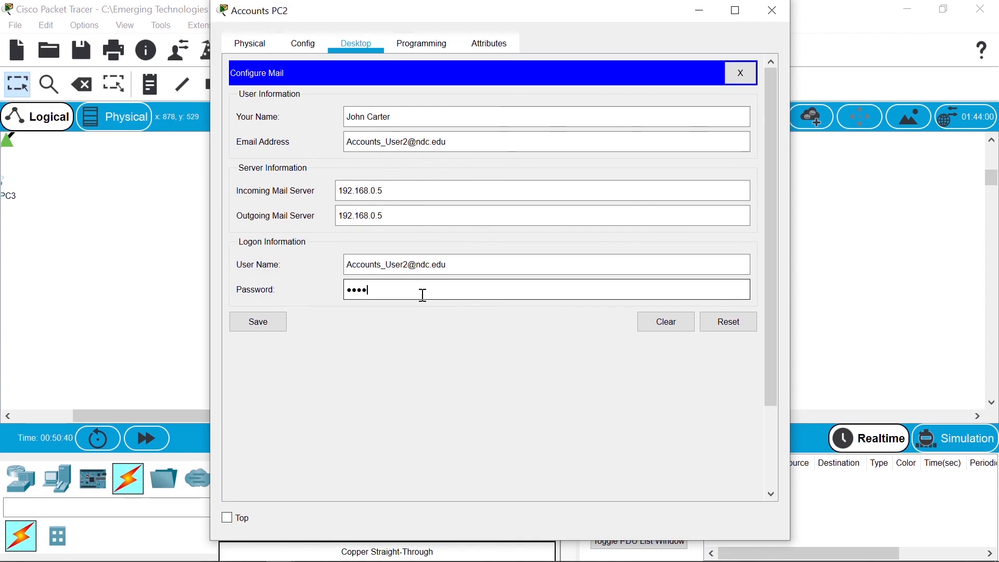
{"action": "type", "text": "••••••"}
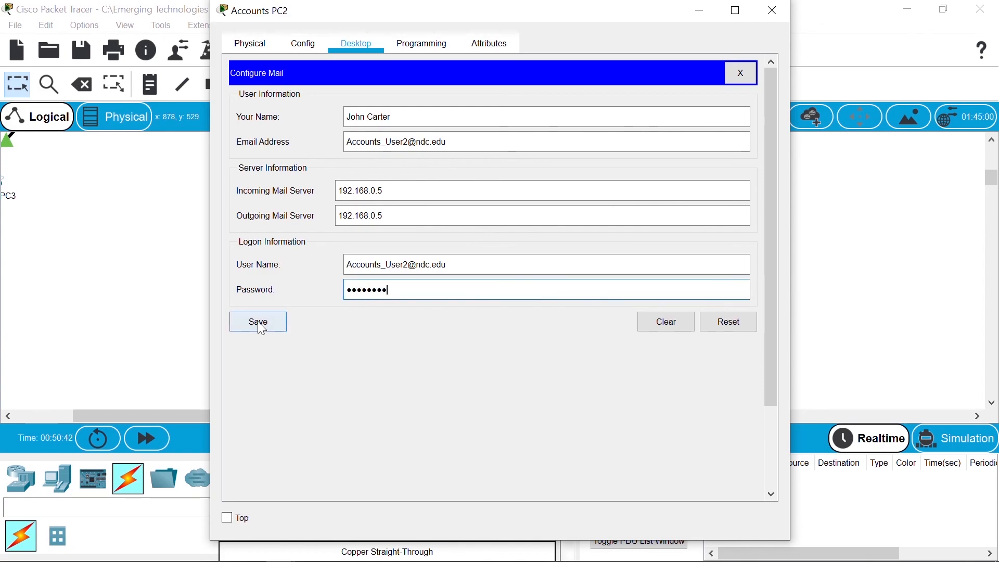
{"action": "left_click", "coordinate": [260, 326]}
{"action": "left_click", "coordinate": [492, 119]}
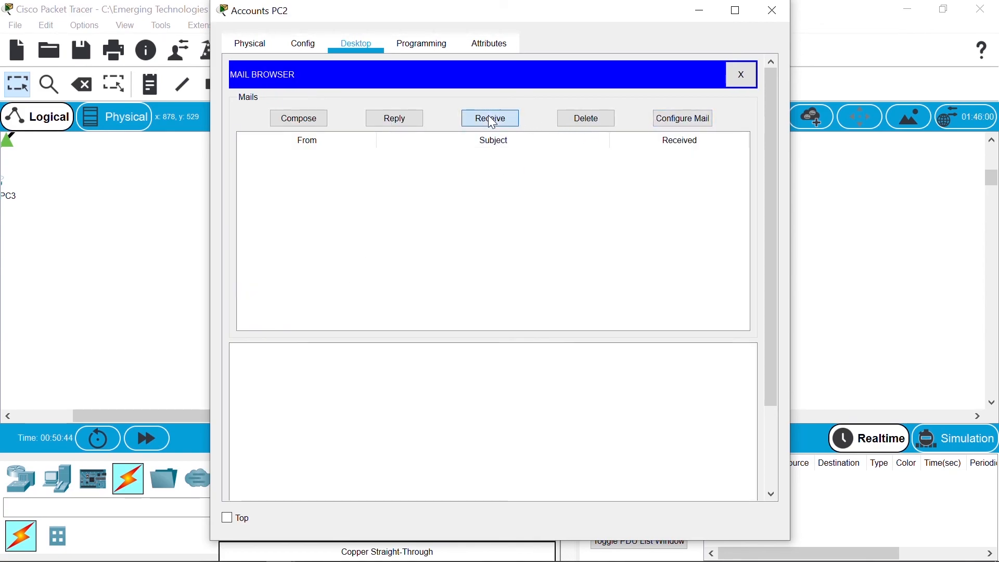
{"action": "left_click", "coordinate": [537, 304]}
Step: Check Accounts PC2's IP configuration
{"action": "left_click", "coordinate": [744, 75]}
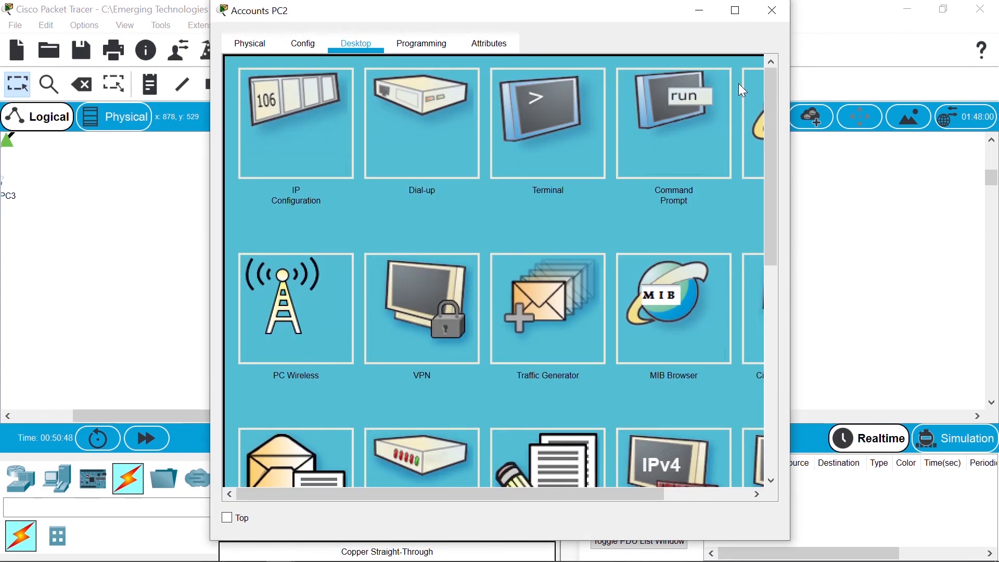
{"action": "left_click", "coordinate": [334, 156]}
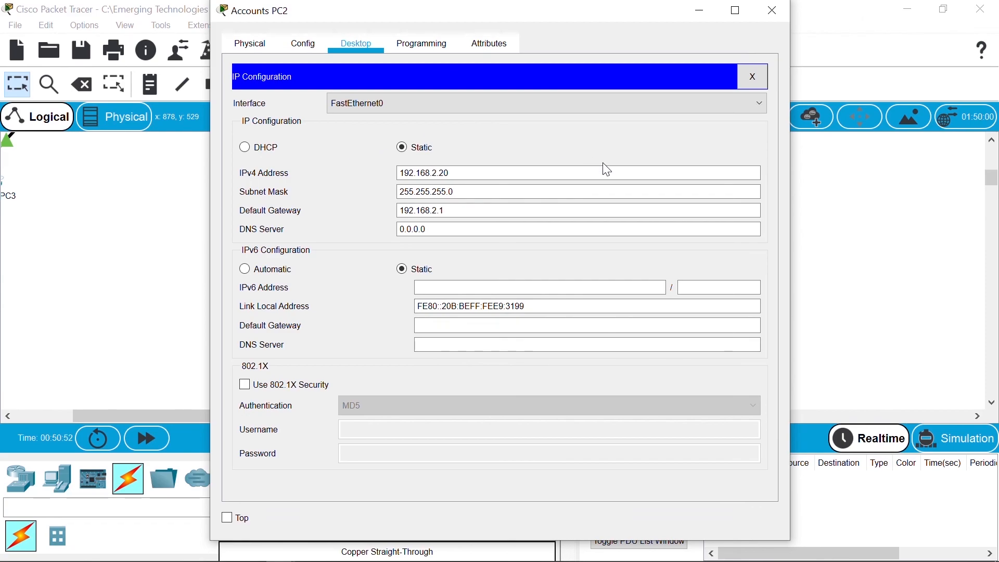
{"action": "left_click", "coordinate": [756, 77]}
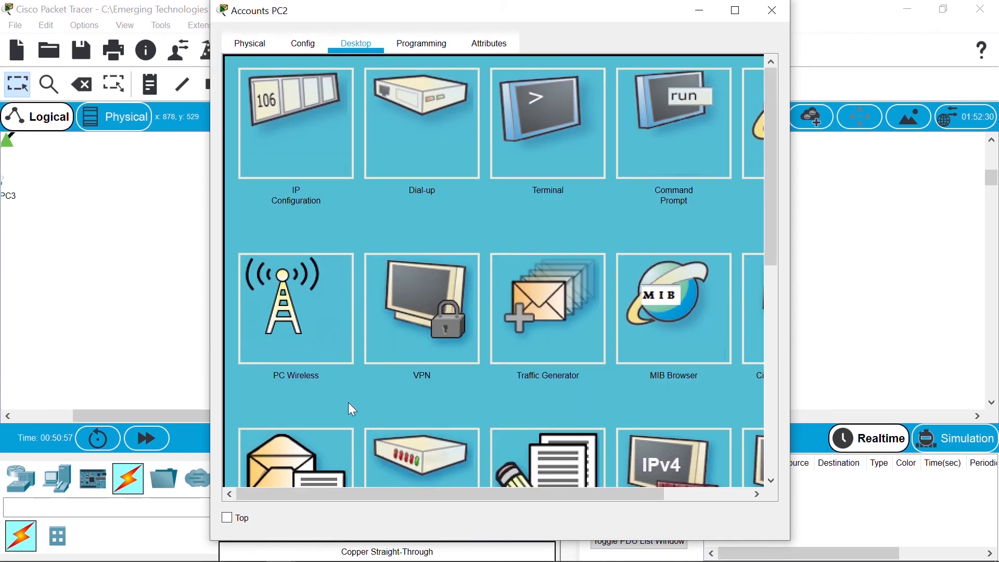
{"action": "left_click", "coordinate": [346, 458]}
{"action": "left_click", "coordinate": [669, 118]}
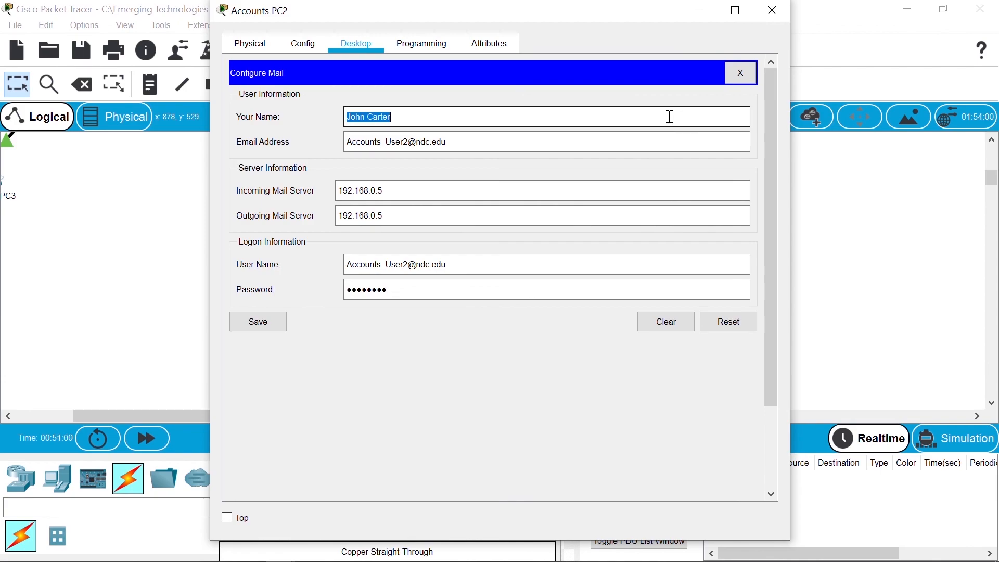
{"action": "left_click", "coordinate": [406, 121]}
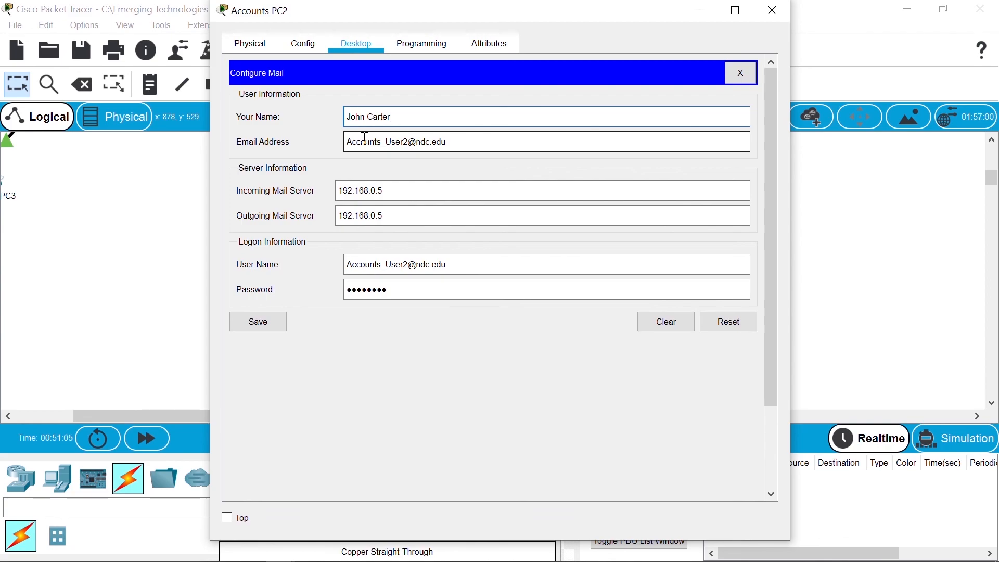
{"action": "left_click", "coordinate": [487, 265]}
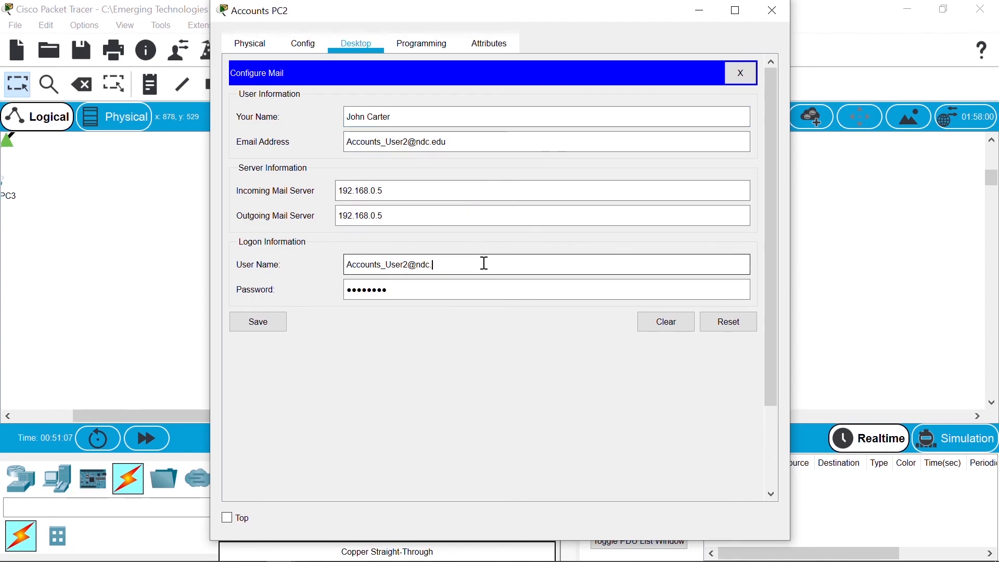
{"action": "key", "text": "BackSpace"}
{"action": "key", "text": "BackSpace"}
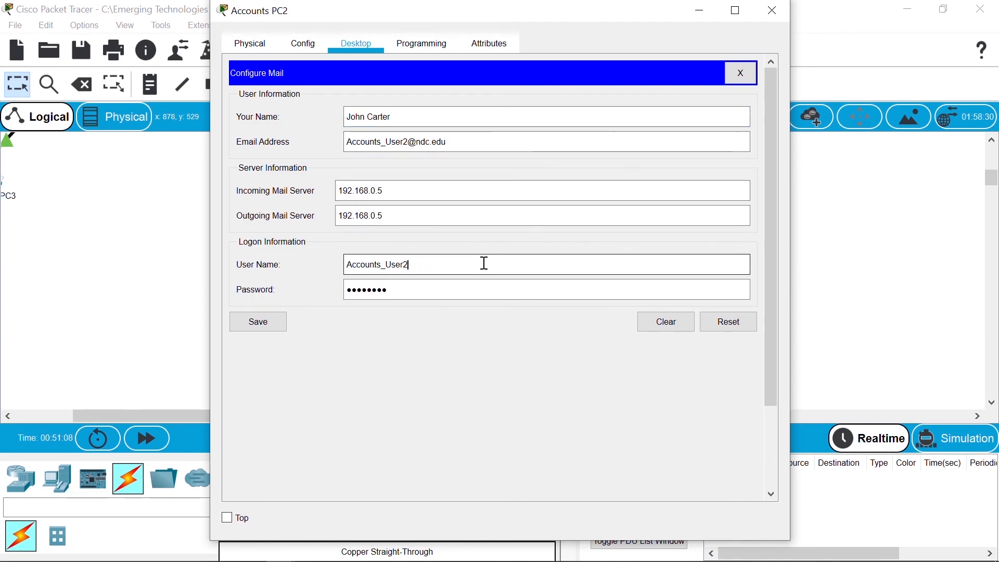
{"action": "left_click", "coordinate": [267, 322]}
{"action": "left_click", "coordinate": [501, 119]}
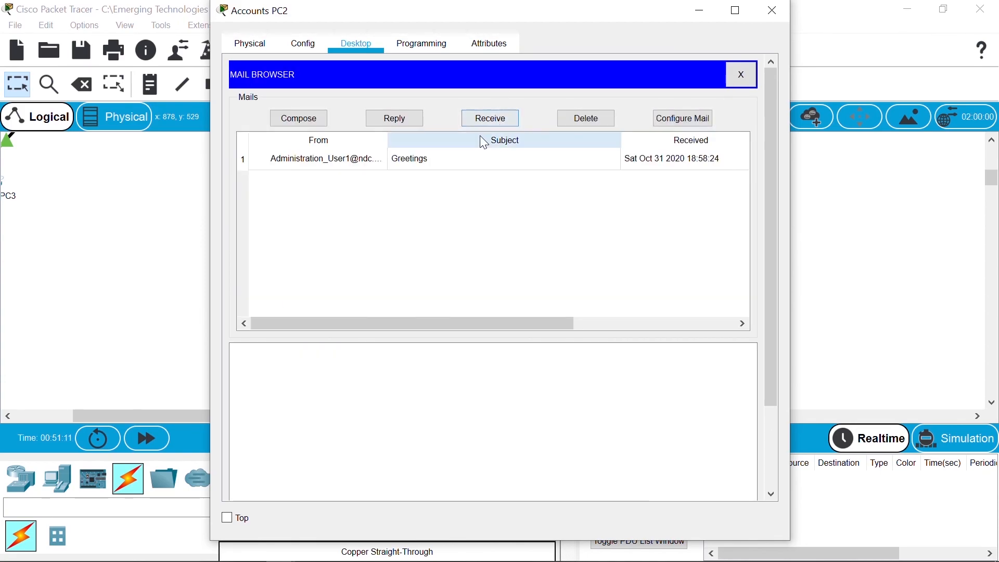
{"action": "left_click", "coordinate": [479, 156]}
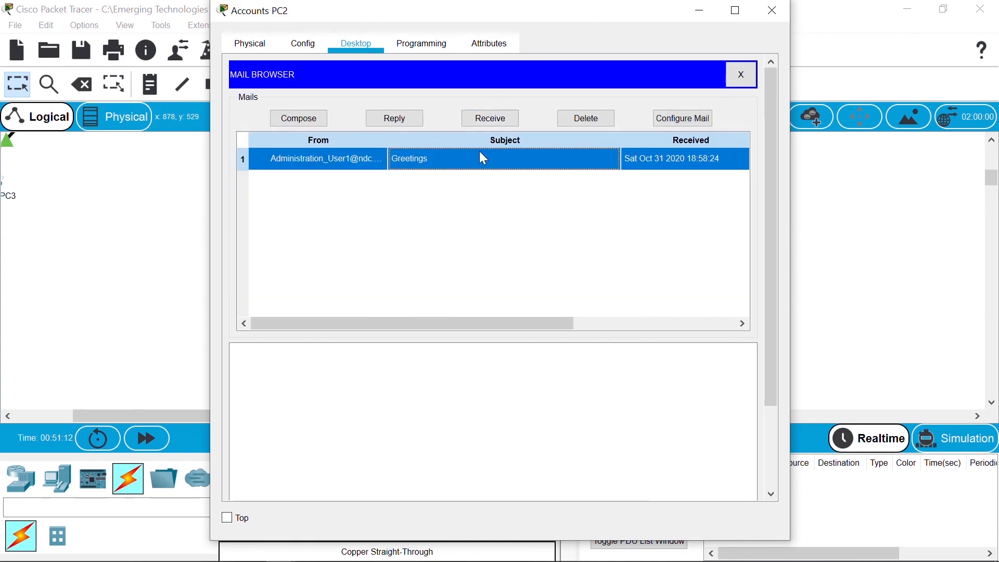
{"action": "left_click", "coordinate": [773, 10]}
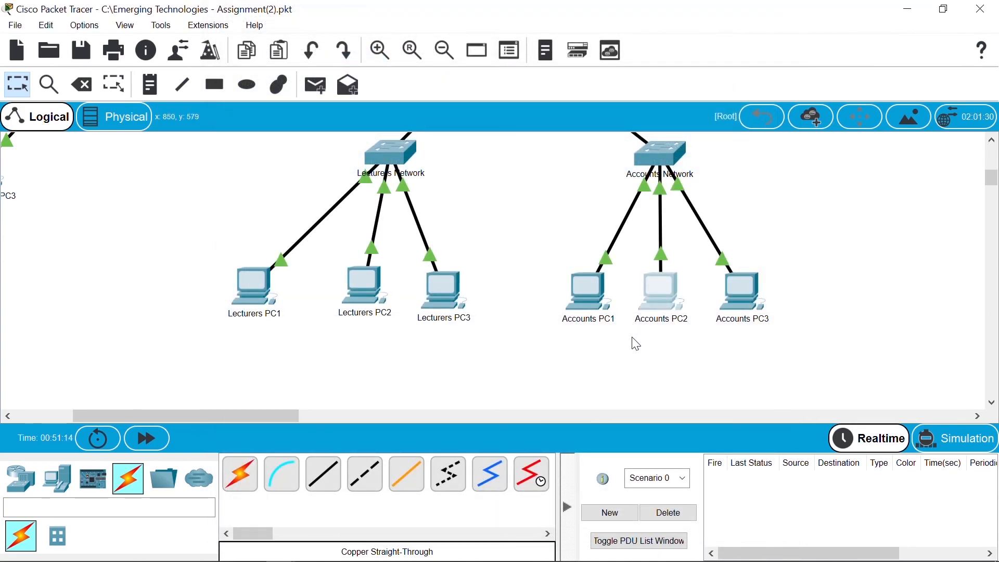
Step: Receive and open the Greetings mail on Accounts PC3 and Students PC1
{"action": "left_click", "coordinate": [735, 296]}
{"action": "left_click", "coordinate": [303, 471]}
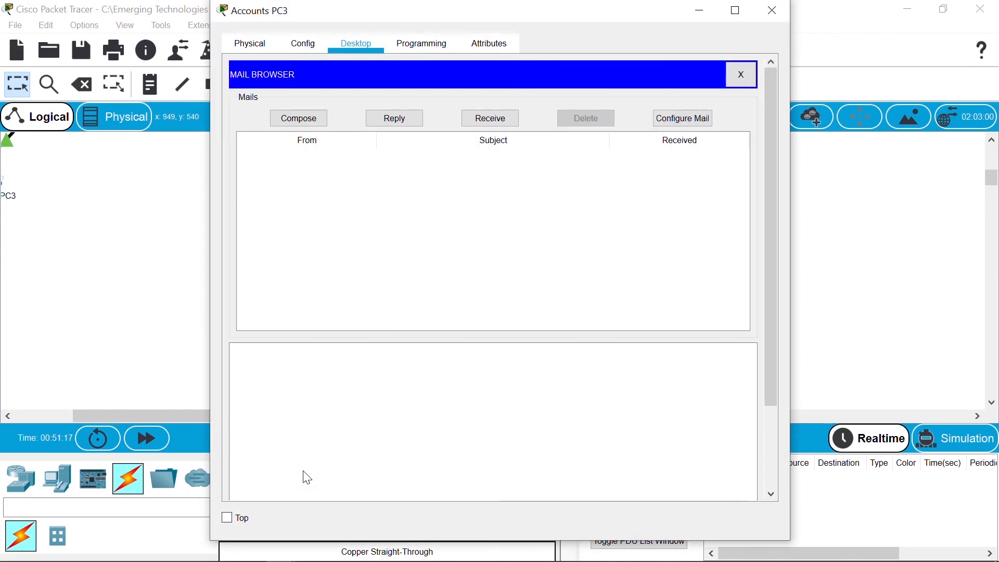
{"action": "left_click", "coordinate": [511, 121]}
{"action": "left_click", "coordinate": [497, 156]}
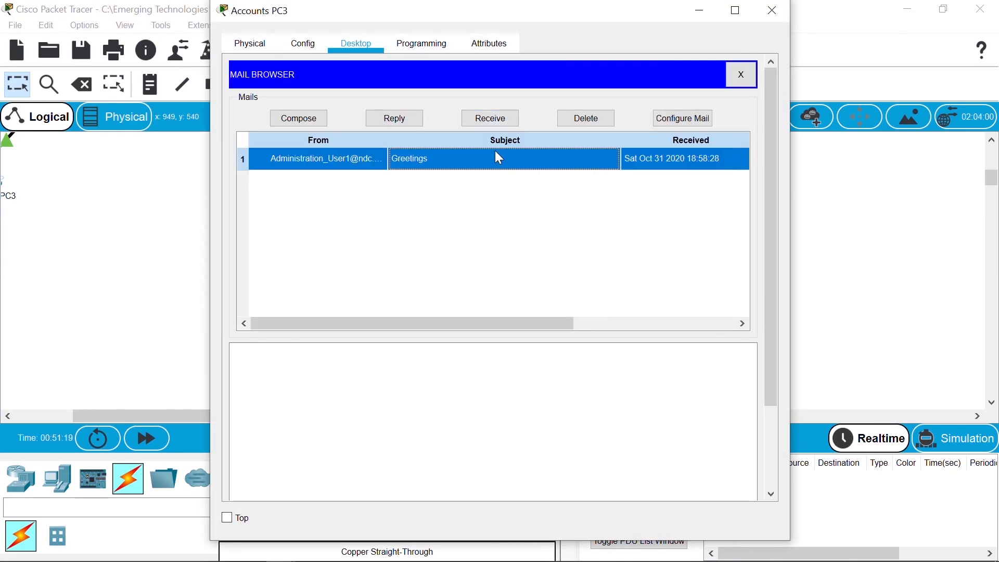
{"action": "left_click", "coordinate": [773, 10]}
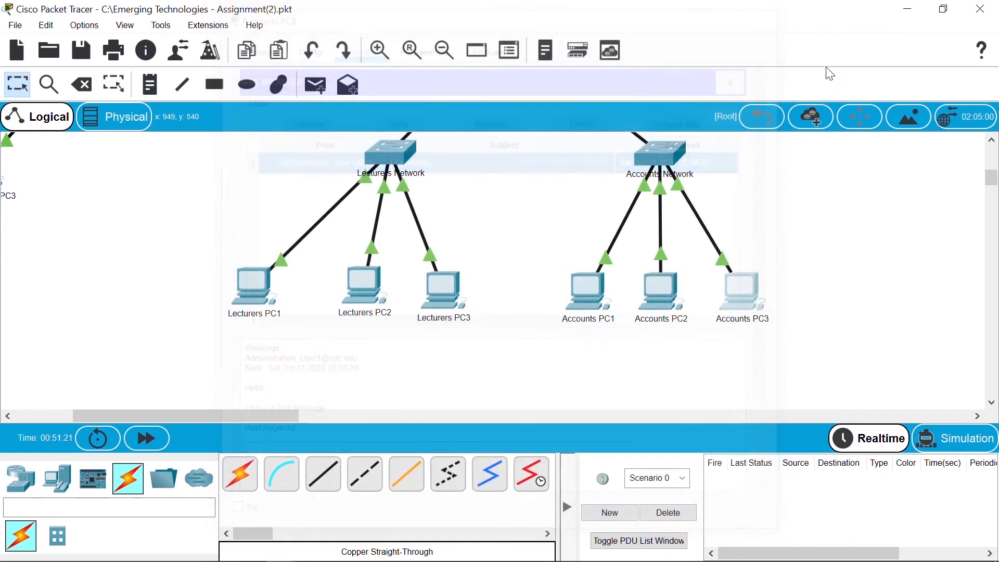
{"action": "scroll", "coordinate": [991, 194], "scroll_direction": "up", "scroll_amount": 5}
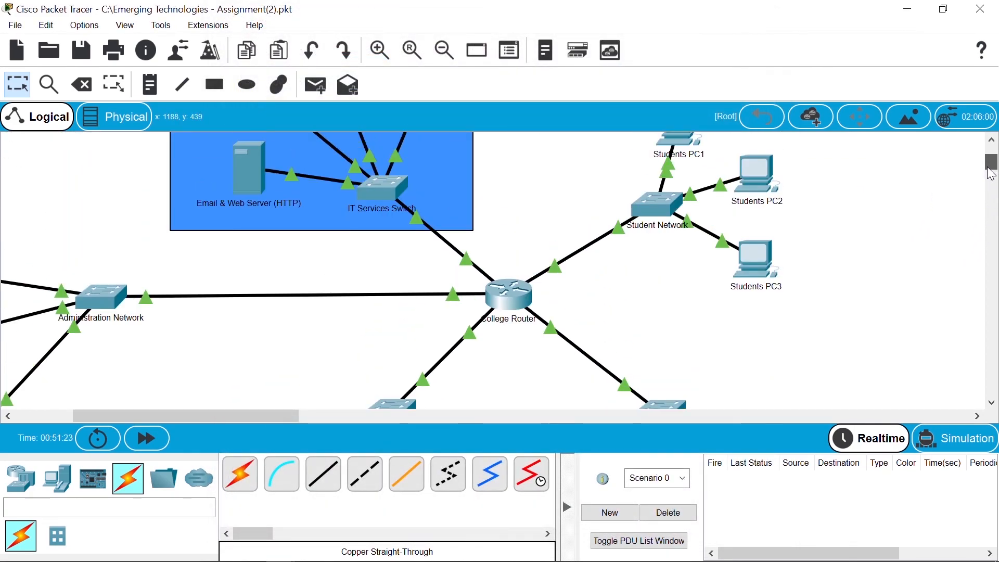
{"action": "left_click", "coordinate": [678, 249]}
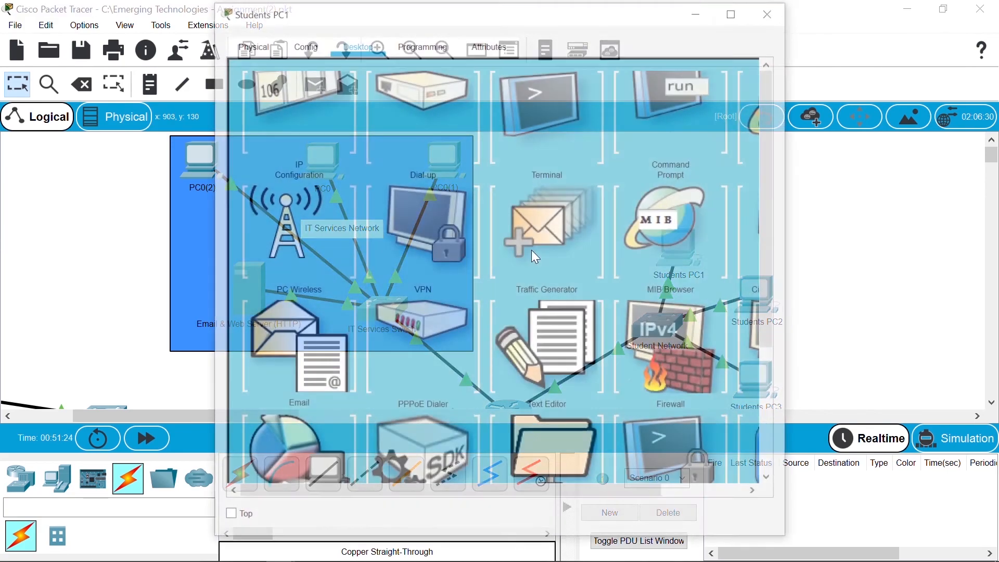
{"action": "left_click", "coordinate": [291, 441]}
{"action": "left_click", "coordinate": [489, 125]}
{"action": "left_click", "coordinate": [498, 156]}
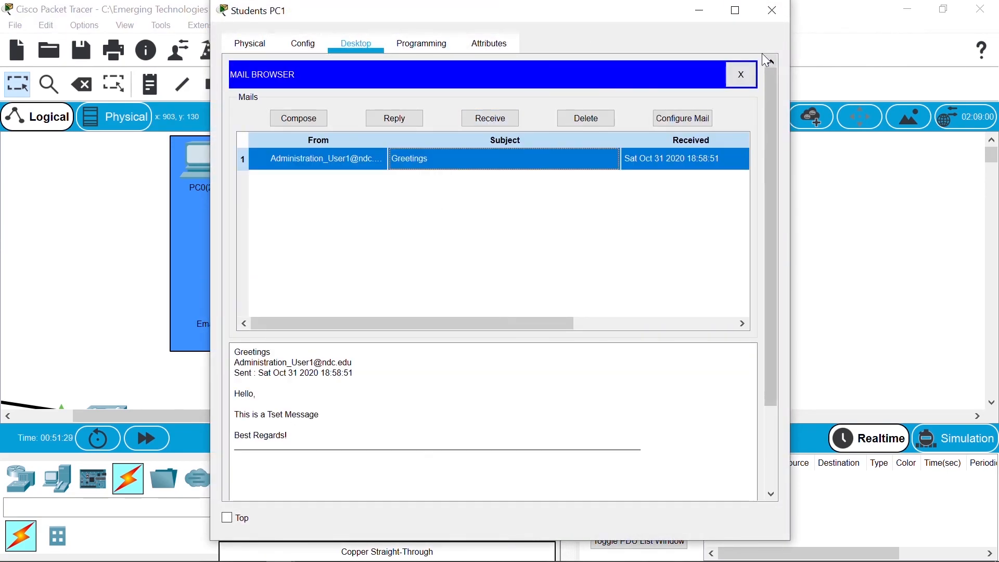
{"action": "left_click", "coordinate": [773, 15]}
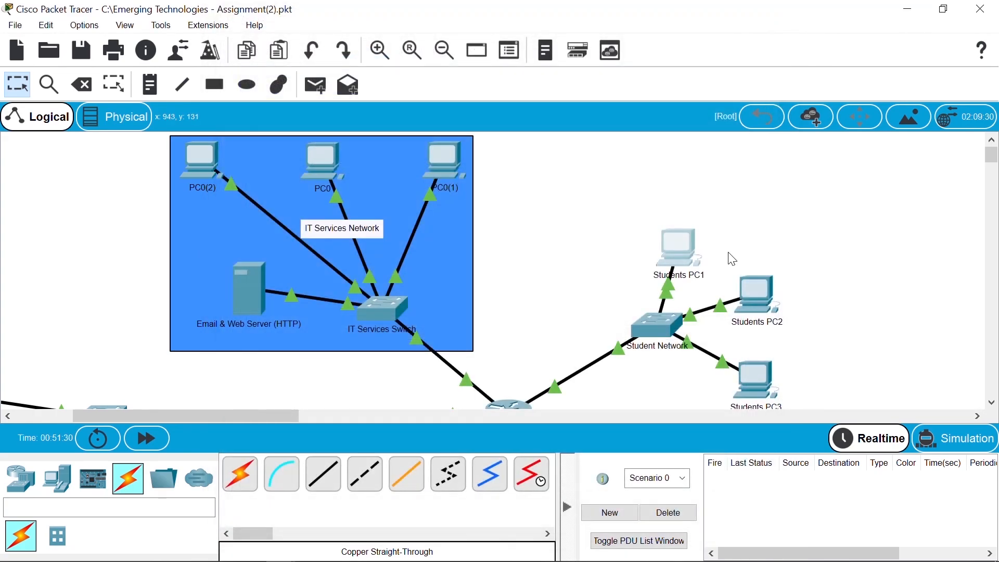
Step: Receive and open the Greetings mail on Students PC2 and Students PC3
{"action": "left_click", "coordinate": [751, 301]}
{"action": "left_click", "coordinate": [313, 468]}
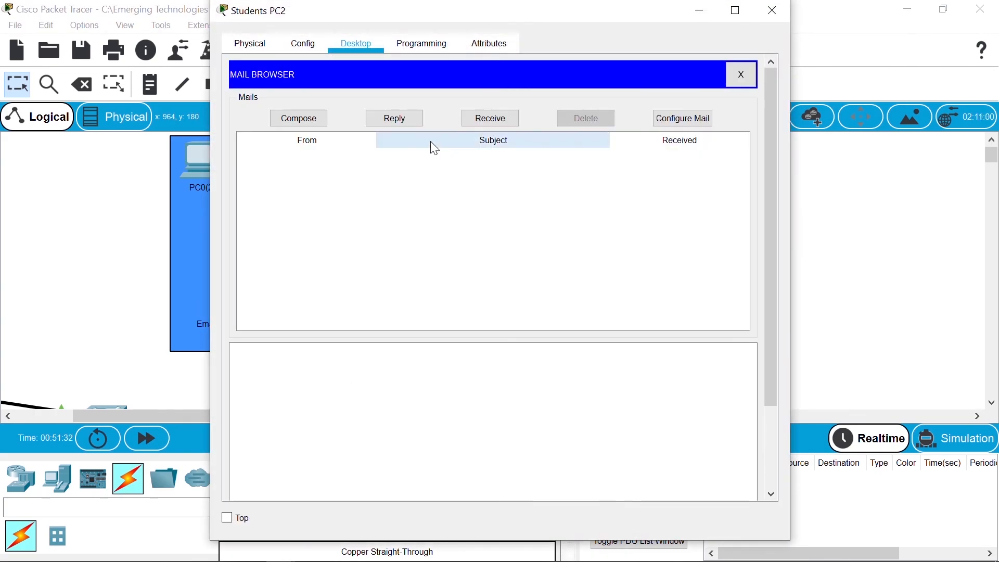
{"action": "left_click", "coordinate": [477, 117]}
{"action": "left_click", "coordinate": [497, 155]}
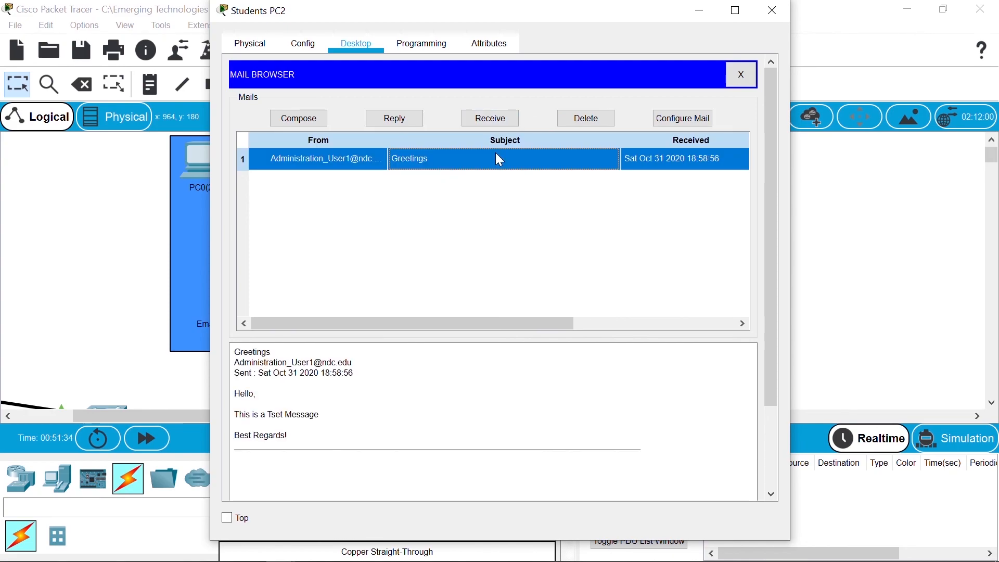
{"action": "left_click", "coordinate": [773, 12]}
{"action": "left_click", "coordinate": [756, 378]}
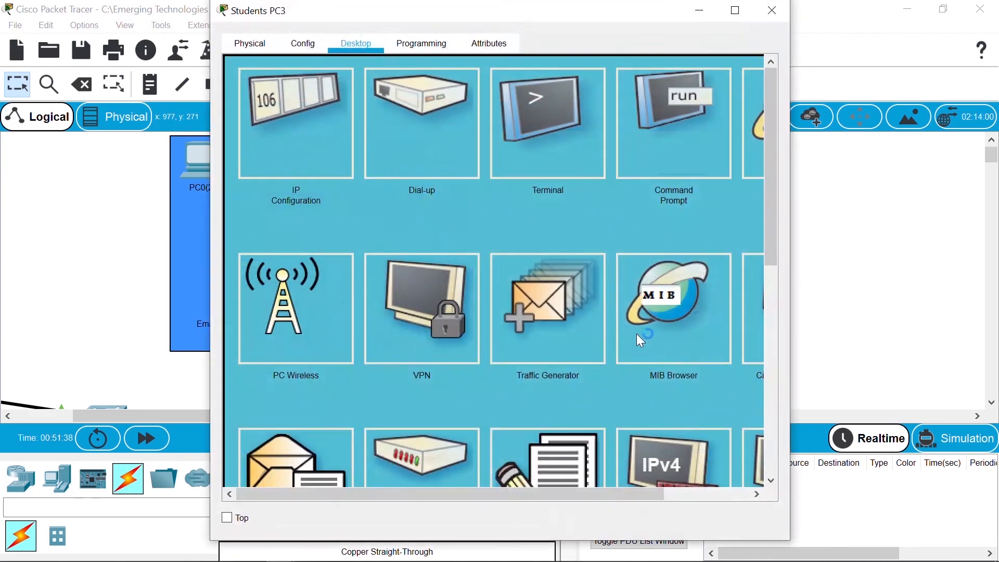
{"action": "left_click", "coordinate": [309, 452]}
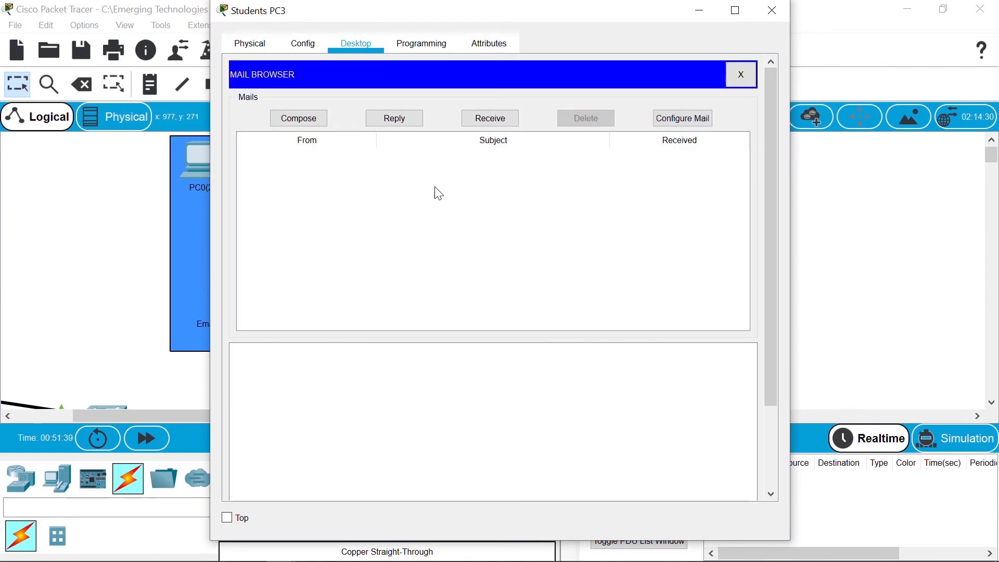
{"action": "left_click", "coordinate": [501, 110]}
{"action": "left_click", "coordinate": [500, 154]}
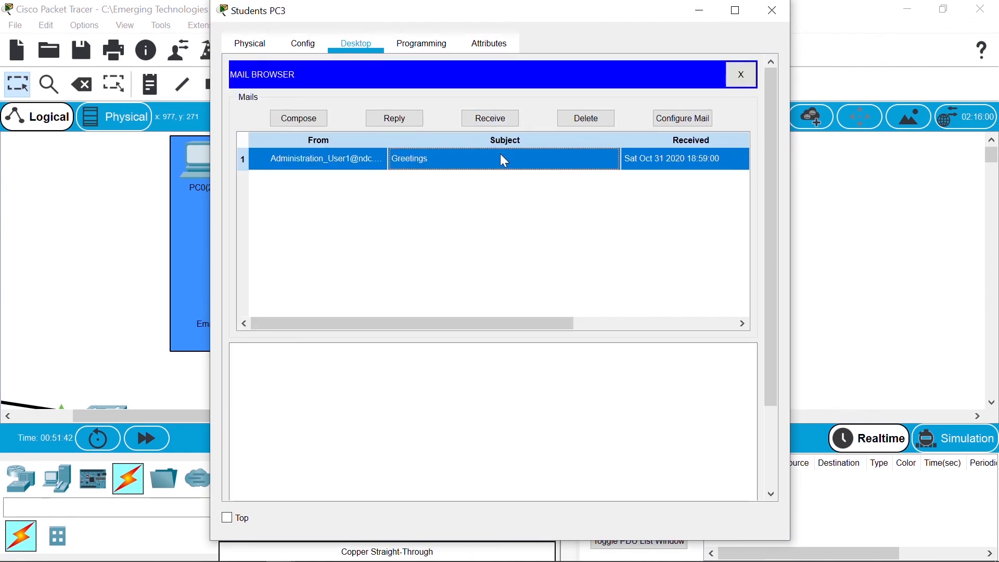
{"action": "left_click", "coordinate": [772, 13]}
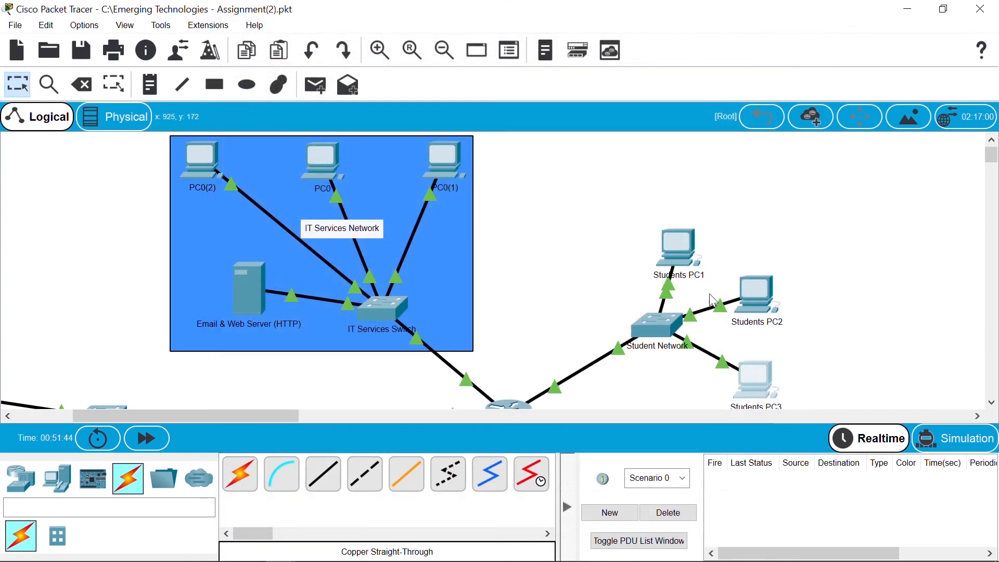
Step: Receive the Greetings mail on IT Services PC0 from server 192.168.0.5, then close it
{"action": "left_click", "coordinate": [317, 167]}
{"action": "left_click", "coordinate": [302, 476]}
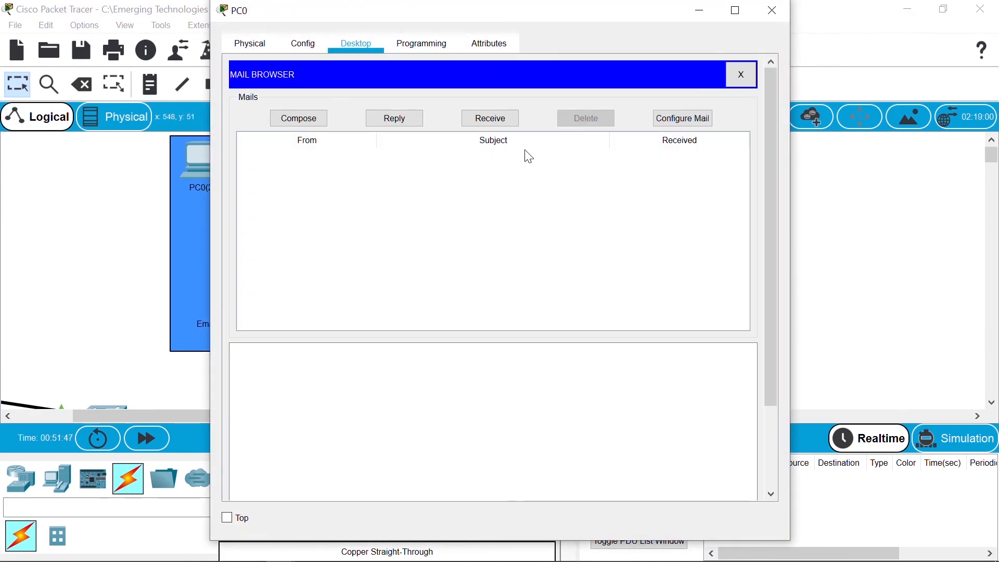
{"action": "left_click", "coordinate": [493, 119]}
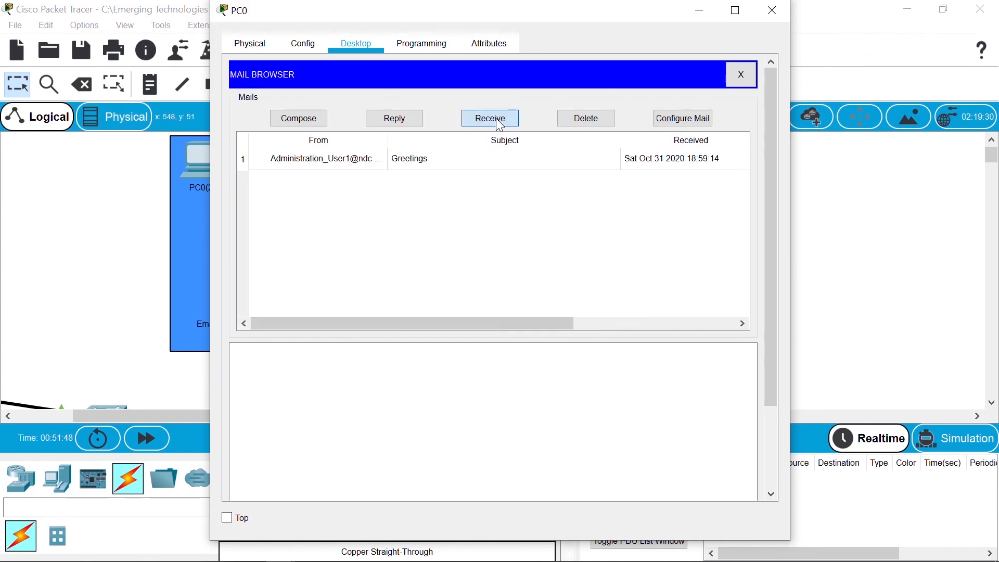
{"action": "left_click", "coordinate": [503, 163]}
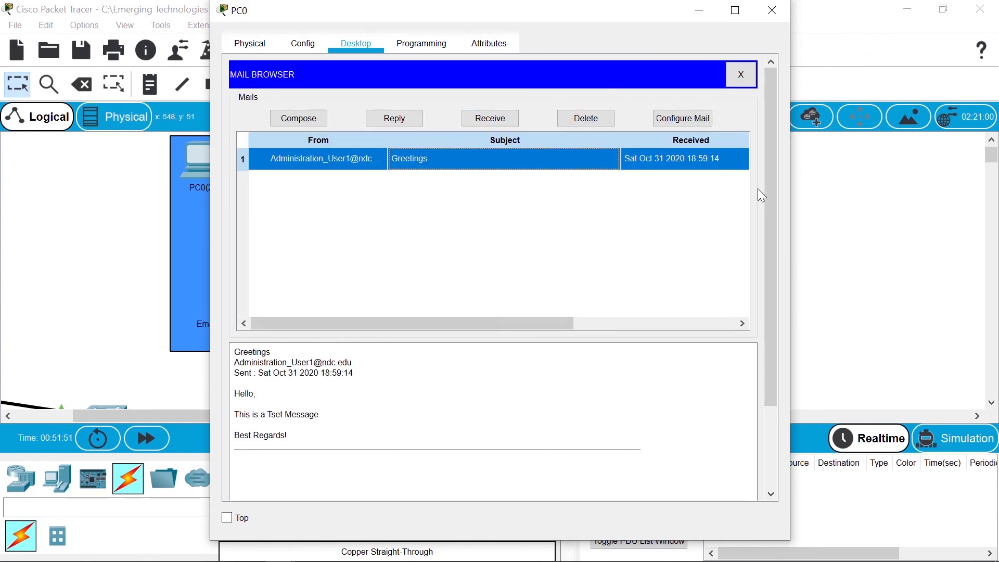
{"action": "left_click_drag", "start_coordinate": [776, 289], "coordinate": [759, 419]}
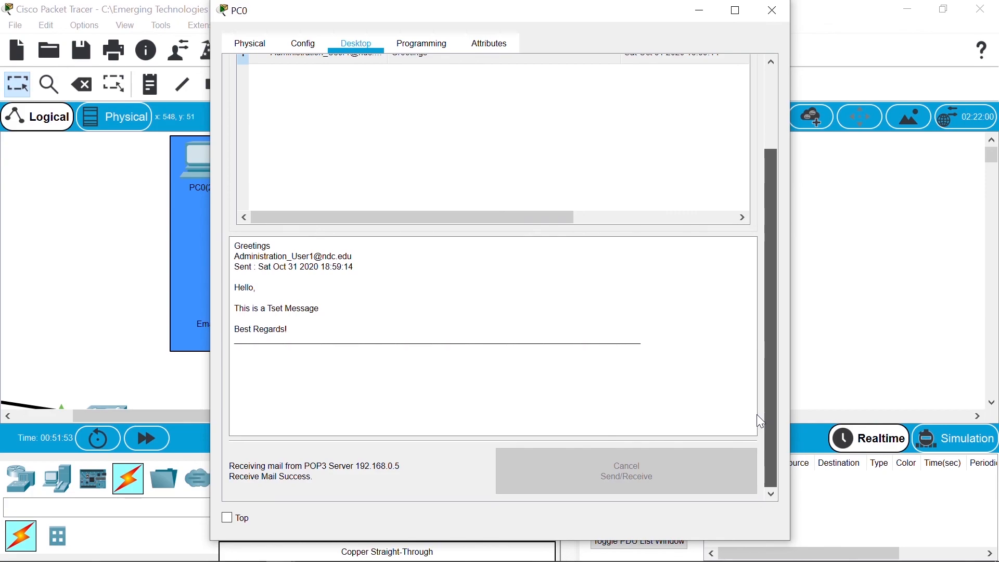
{"action": "scroll", "coordinate": [760, 364], "scroll_direction": "up", "scroll_amount": 3}
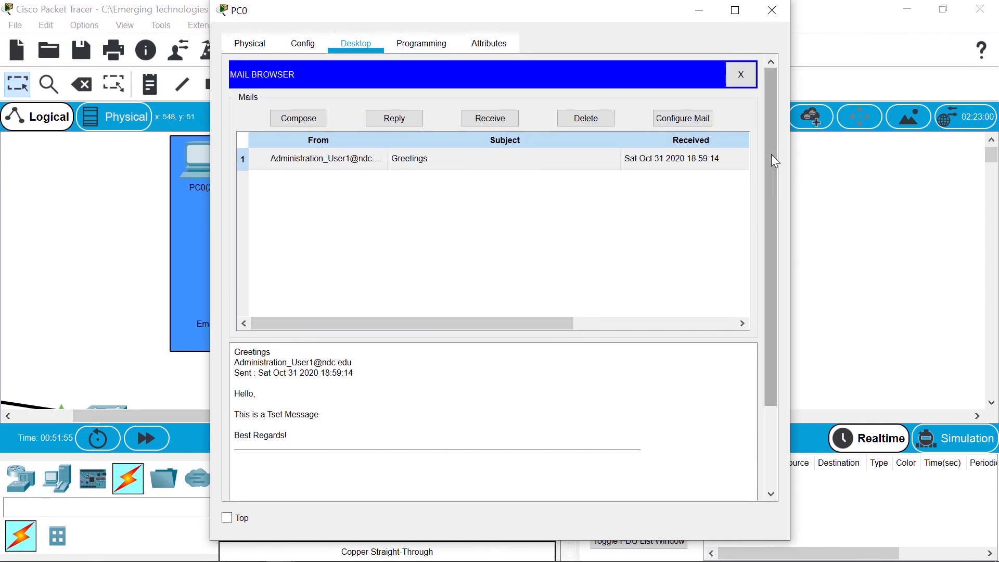
{"action": "left_click", "coordinate": [775, 20]}
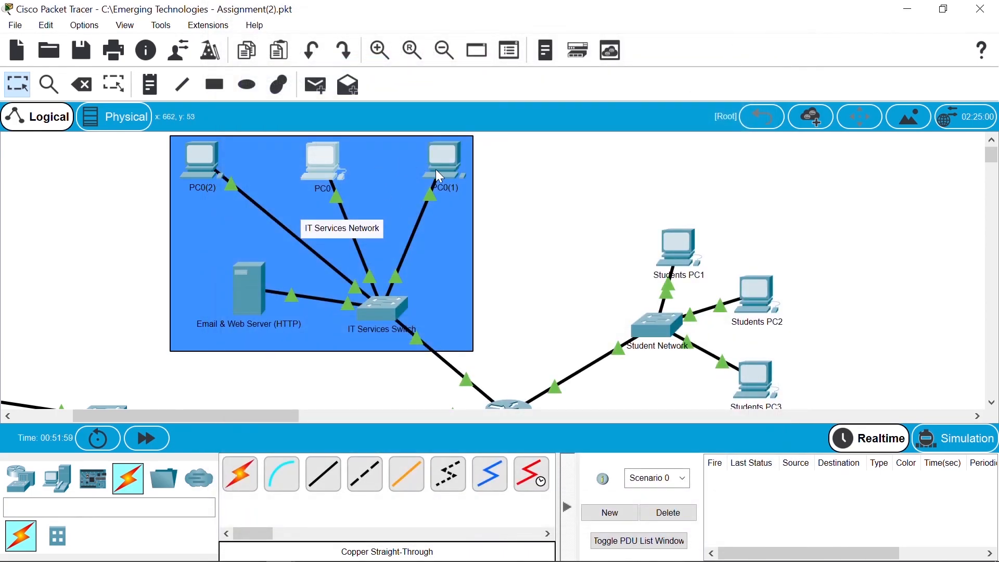
Step: After PC0(1)'s mail fetch fails POP3 authentication, correct its mail logon user name and save
{"action": "left_click", "coordinate": [452, 173]}
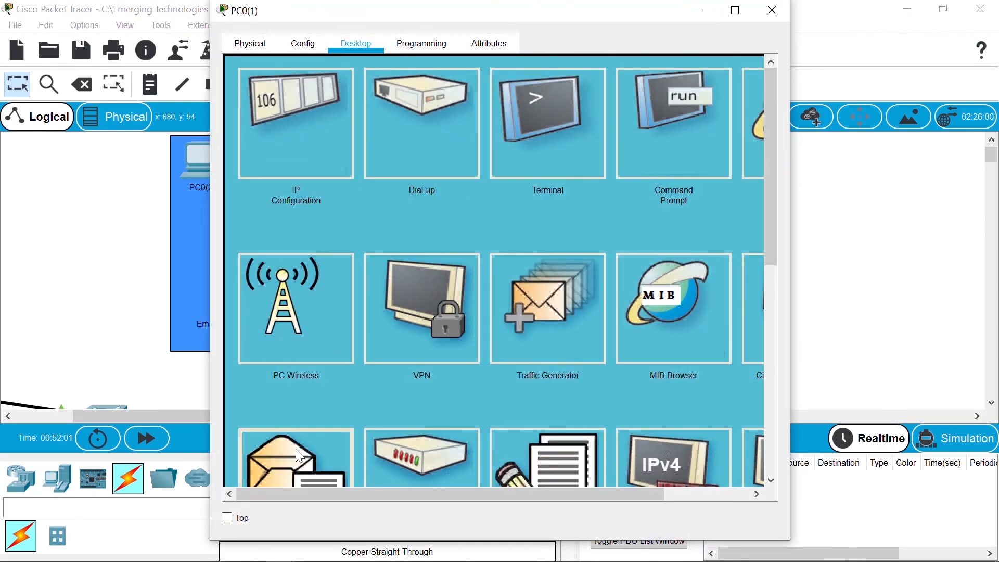
{"action": "left_click", "coordinate": [296, 450]}
{"action": "left_click", "coordinate": [479, 124]}
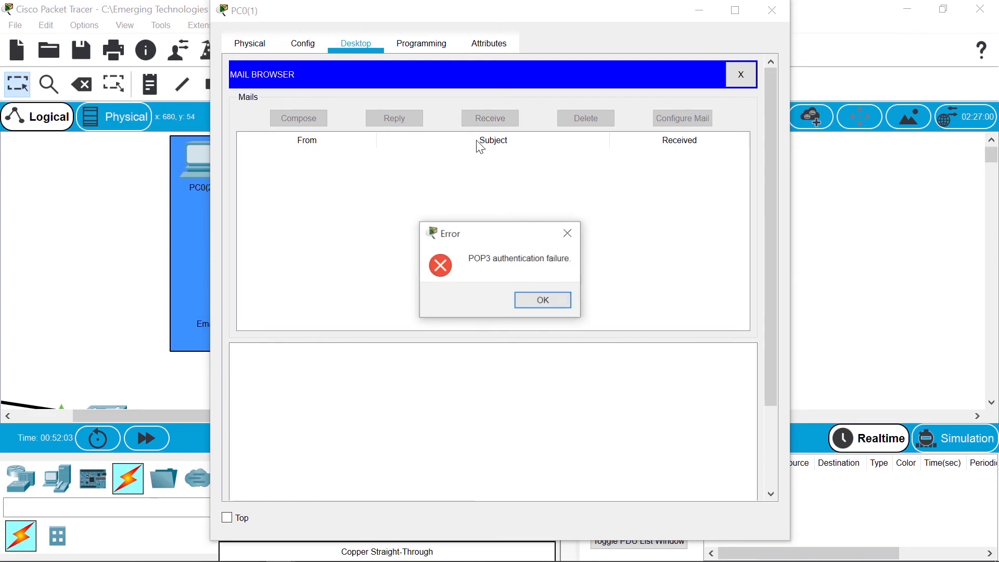
{"action": "left_click", "coordinate": [525, 303]}
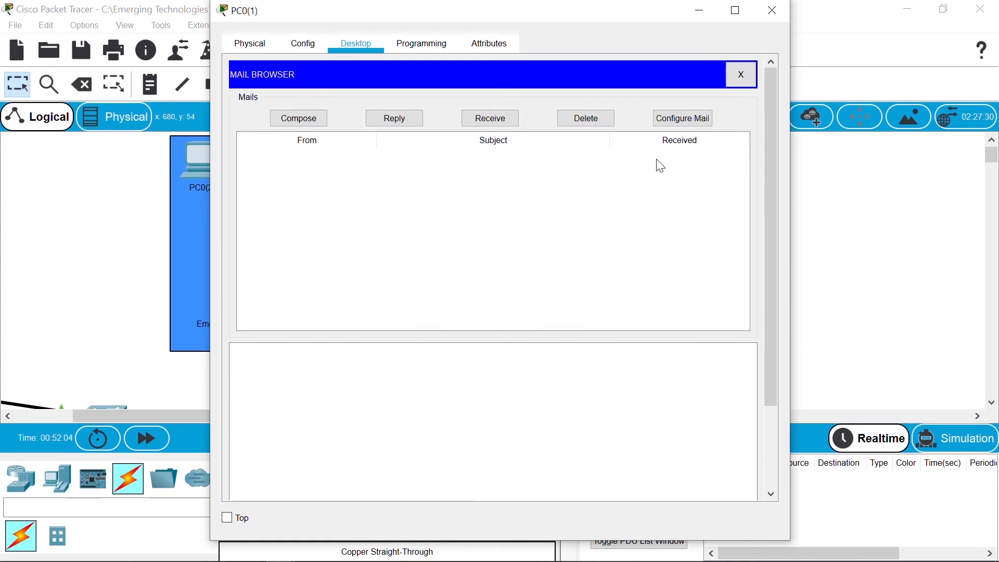
{"action": "left_click", "coordinate": [685, 119]}
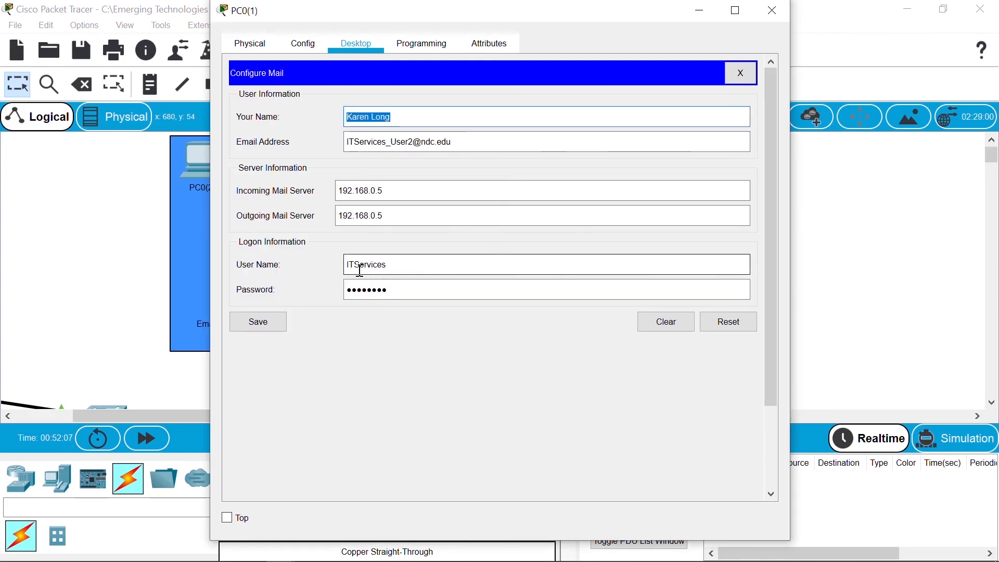
{"action": "left_click", "coordinate": [404, 268]}
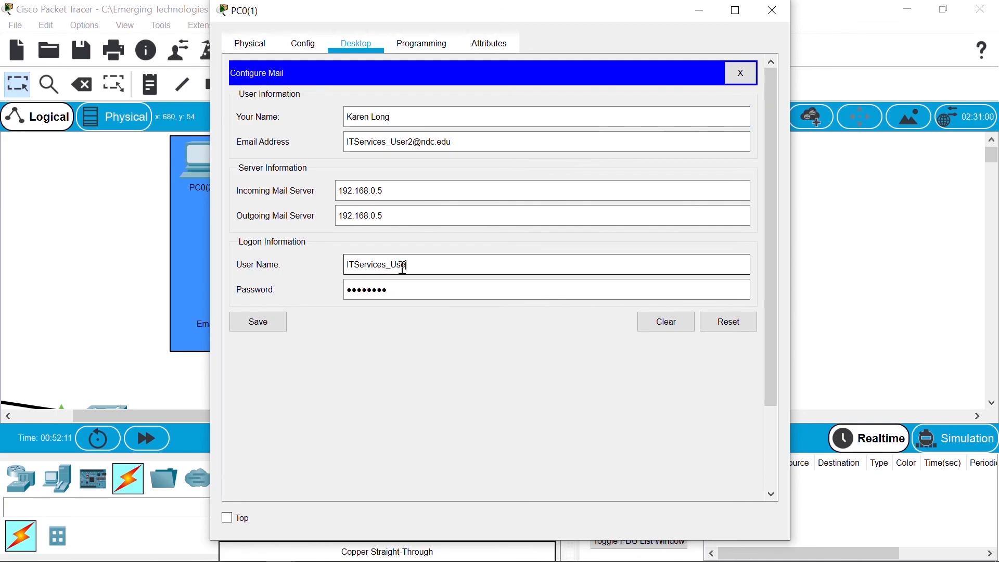
{"action": "left_click", "coordinate": [281, 319]}
Step: Fetch PC0(1)'s mail and open the received Greetings message
{"action": "left_click", "coordinate": [489, 118]}
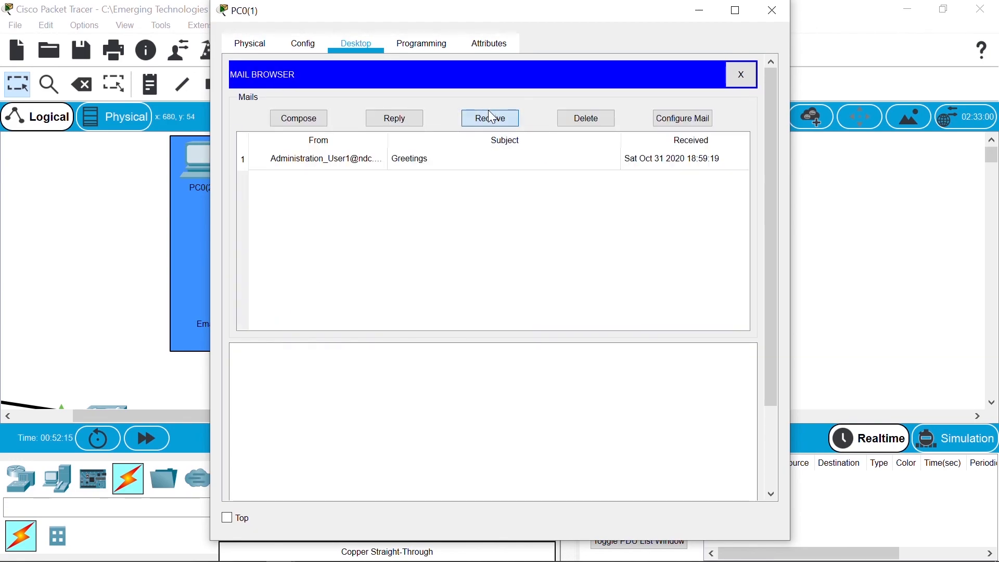
{"action": "left_click", "coordinate": [499, 164]}
{"action": "double_click", "coordinate": [499, 164]}
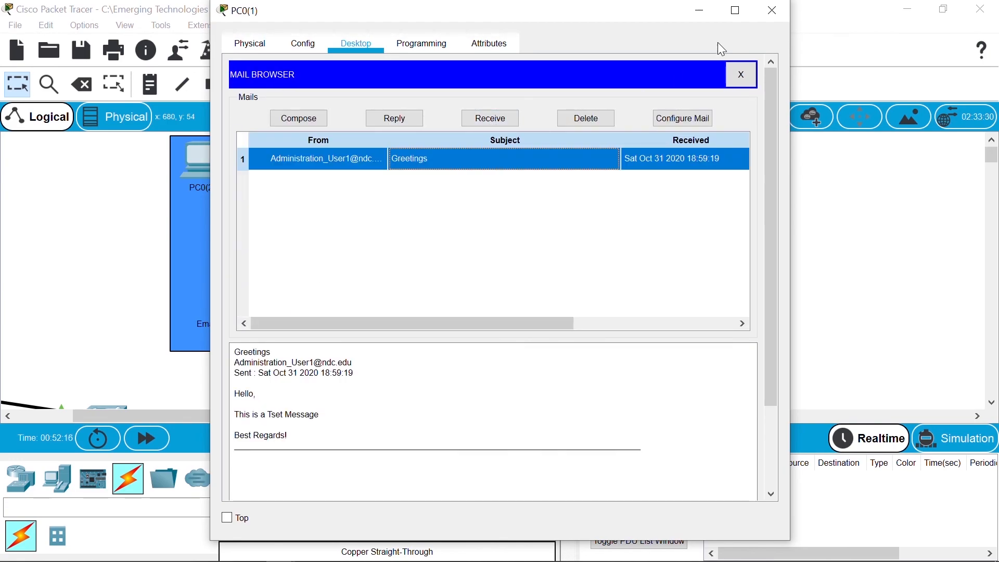
{"action": "left_click", "coordinate": [769, 13]}
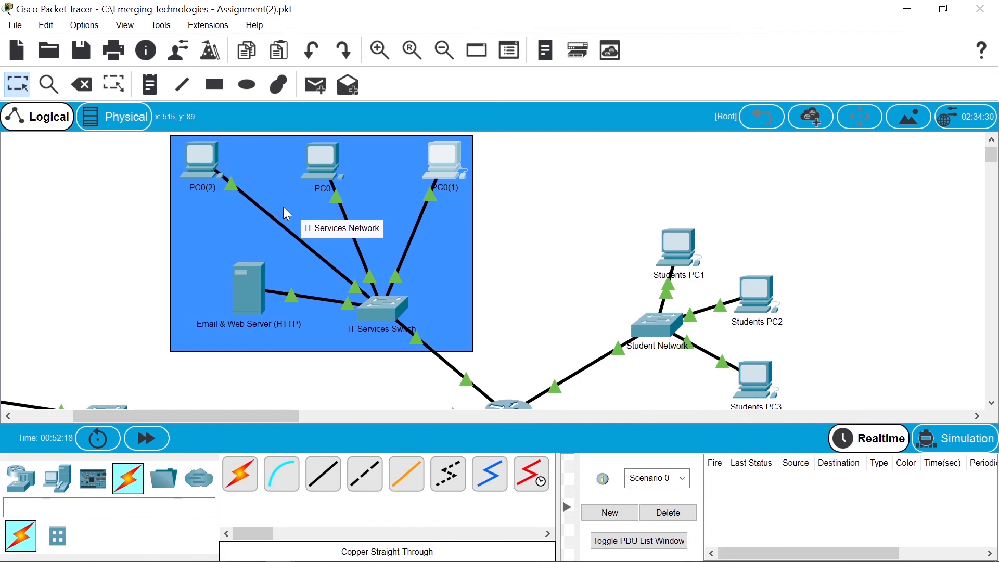
Step: On PC0(2), fetch mail in the mail browser and read the Greetings message
{"action": "left_click", "coordinate": [203, 175]}
{"action": "left_click", "coordinate": [327, 443]}
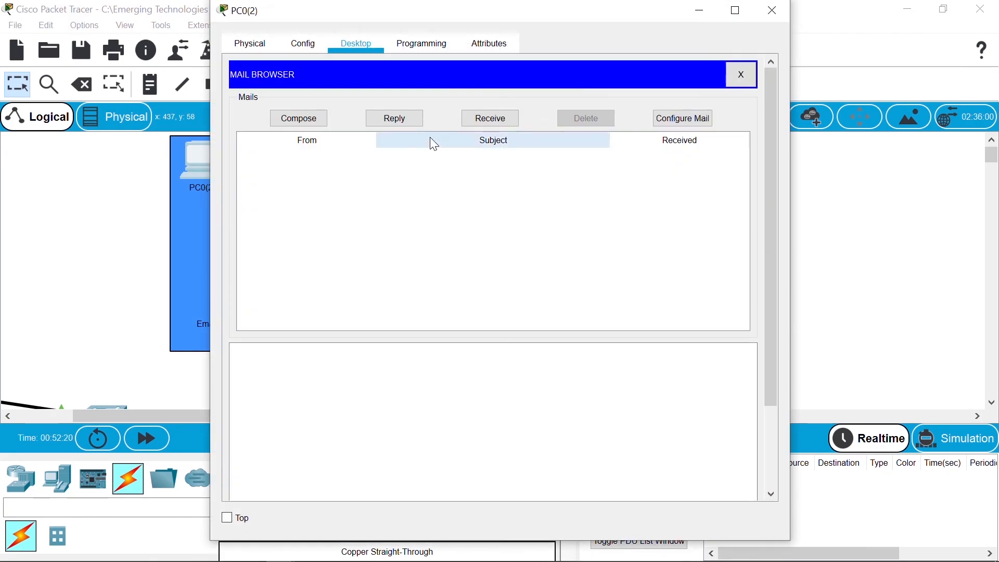
{"action": "left_click", "coordinate": [489, 123]}
{"action": "left_click", "coordinate": [488, 158]}
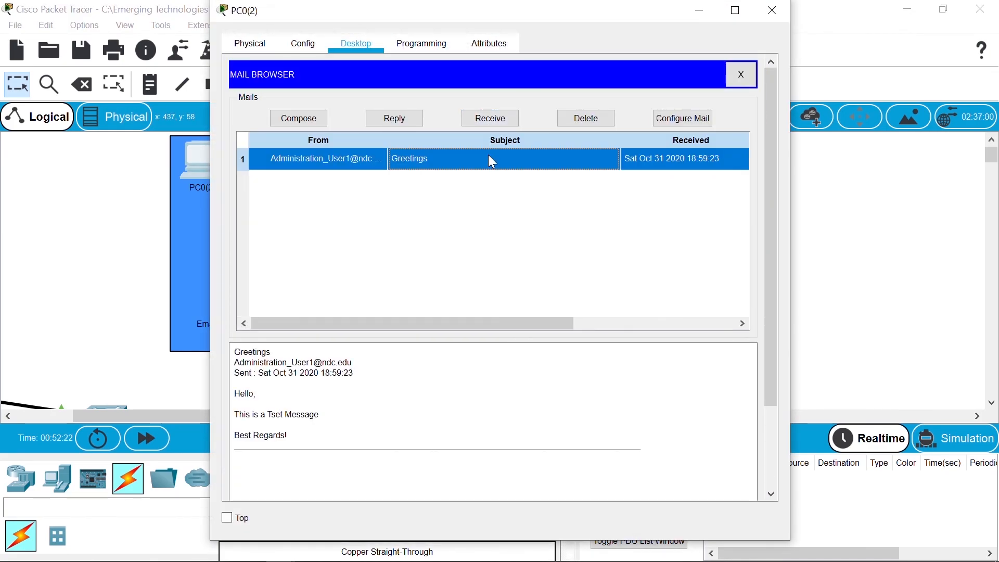